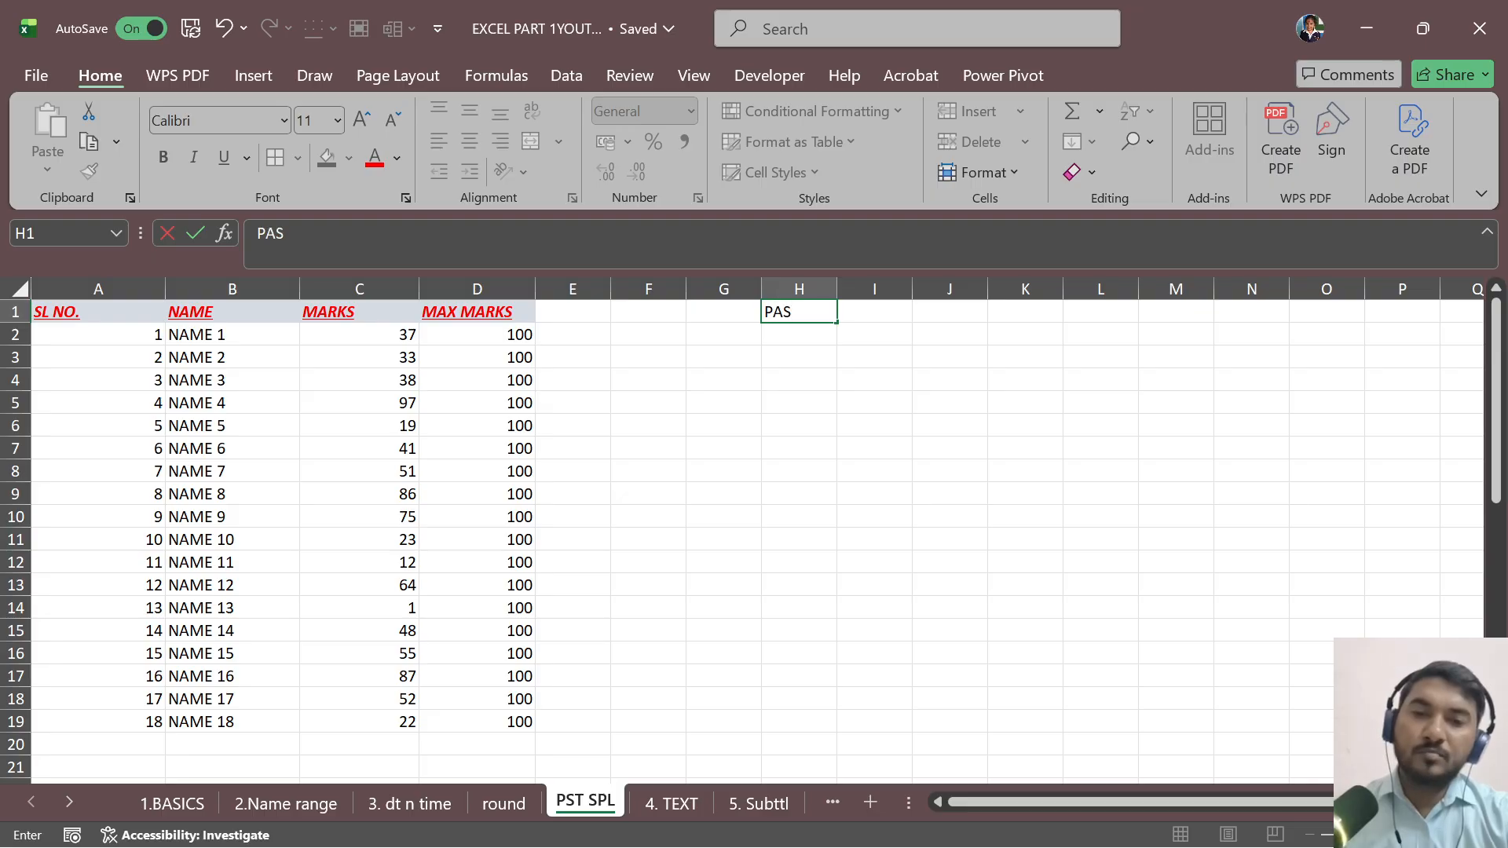
Step: Complete the PASTE label in H1 and enter CTRL +V in a widened column I beside it
{"action": "key", "text": "Tab"}
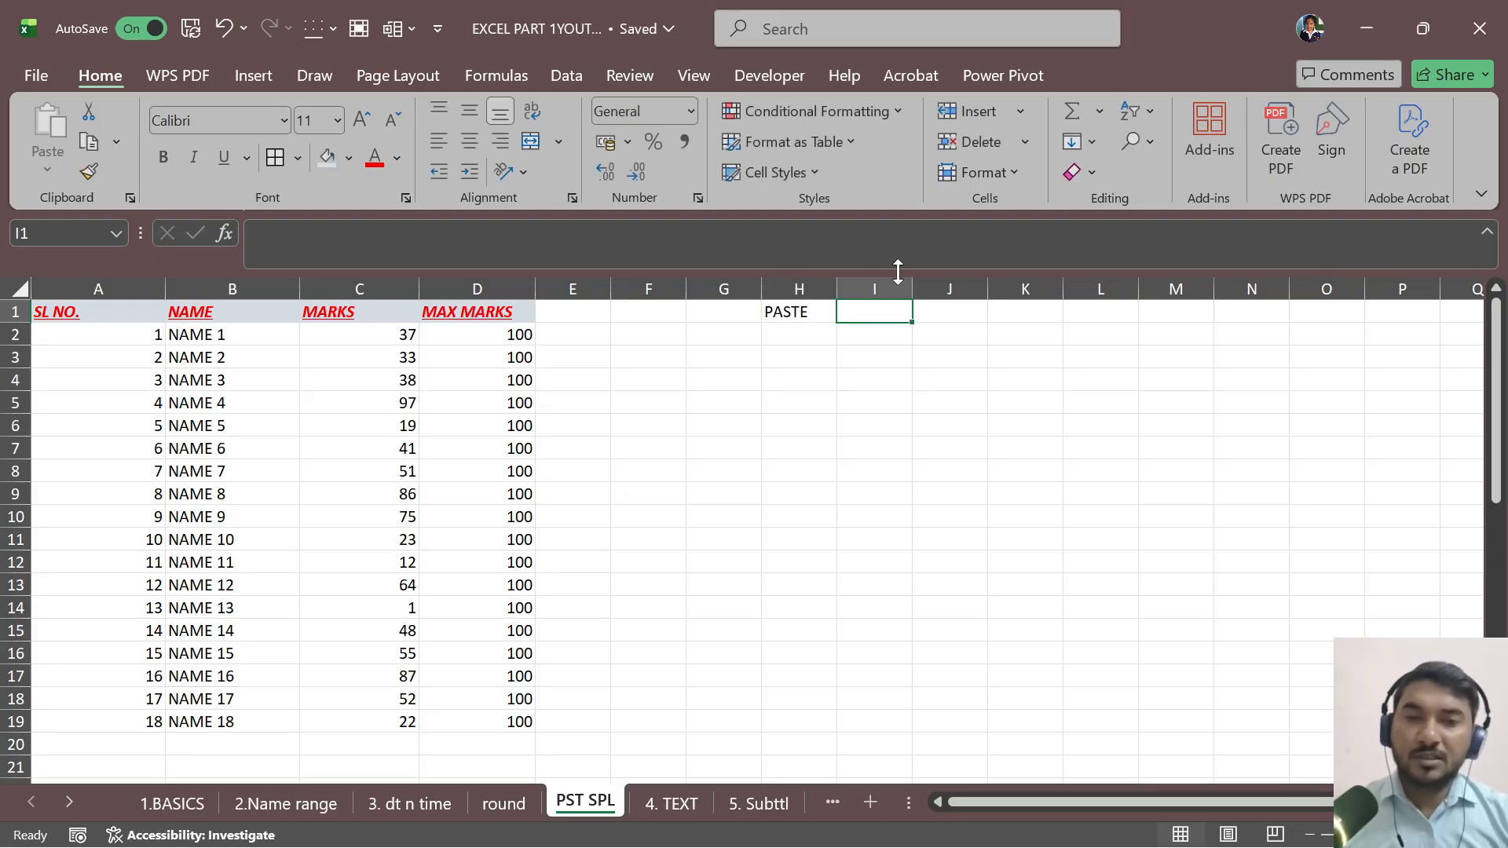
{"action": "left_click_drag", "start_coordinate": [912, 289], "coordinate": [964, 281]}
{"action": "type", "text": "C"}
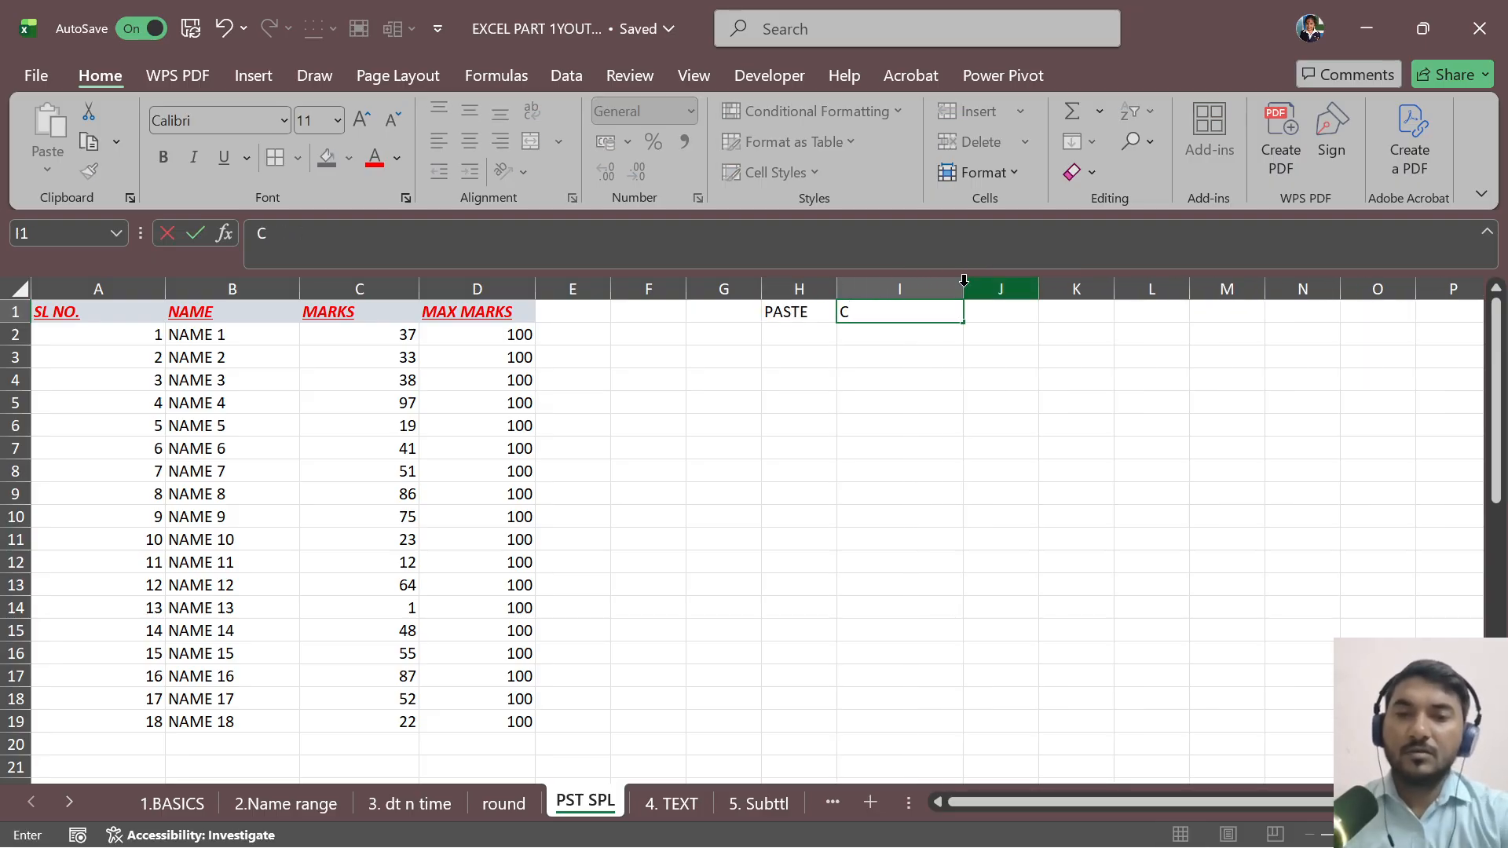
{"action": "type", "text": "RTL"}
{"action": "key", "text": "BackSpace"}
{"action": "key", "text": "BackSpace"}
{"action": "key", "text": "BackSpace"}
{"action": "type", "text": "T"}
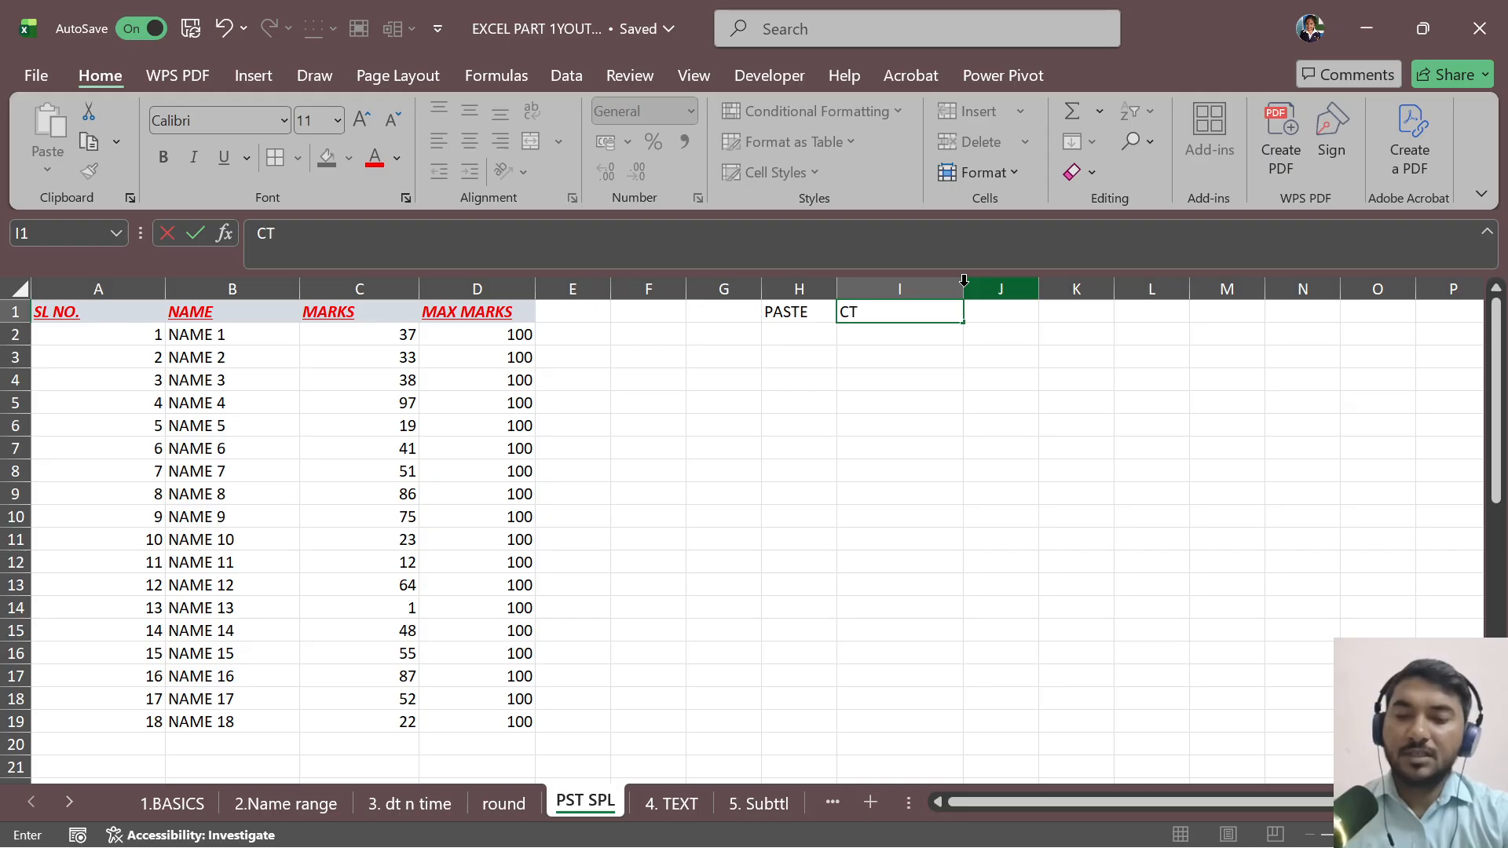
{"action": "type", "text": "RL +V"}
{"action": "key", "text": "Return"}
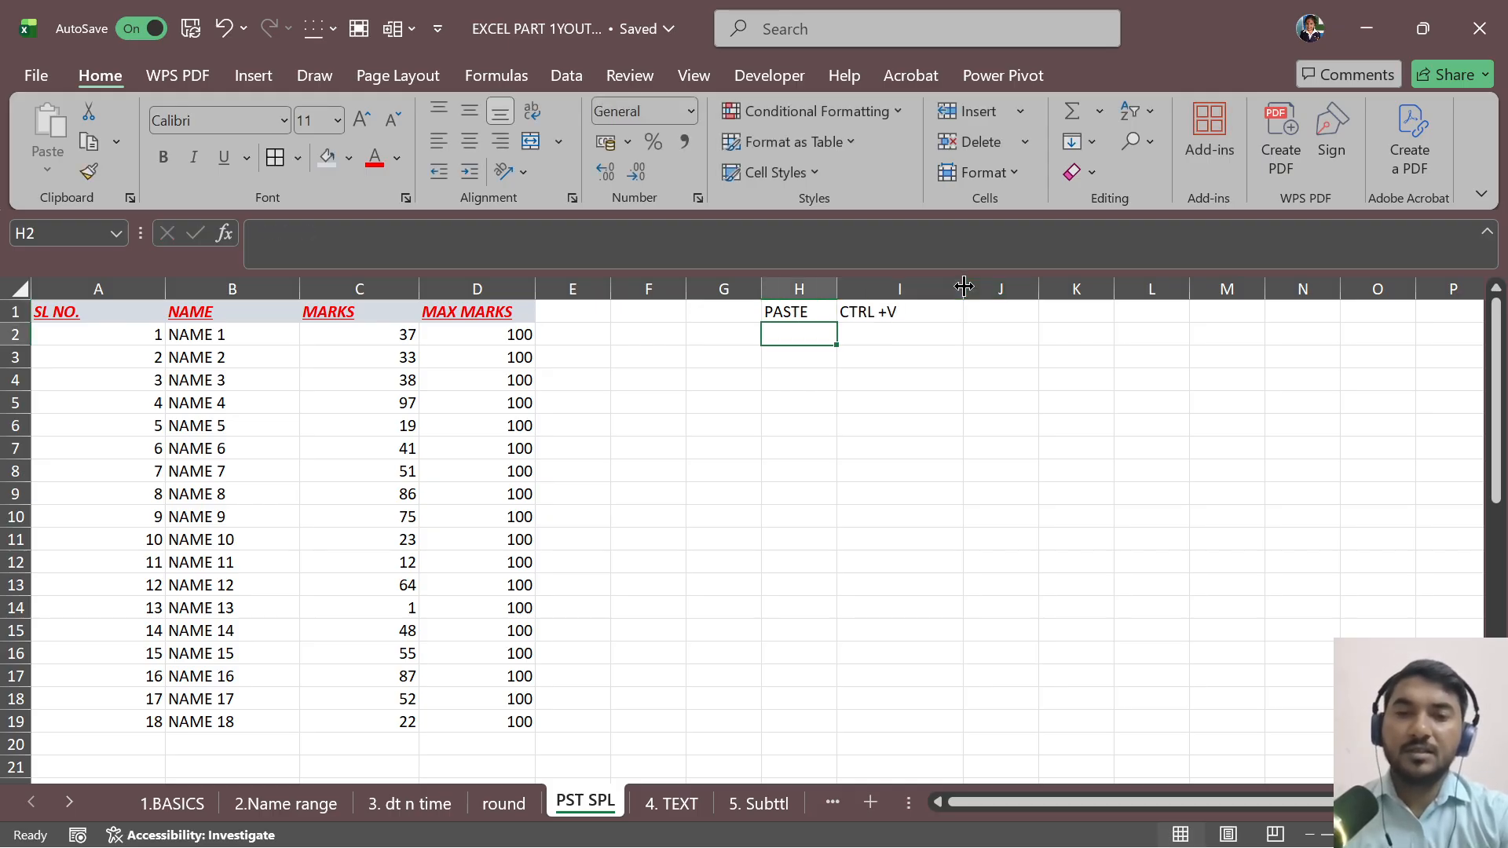
Step: Enter PASTE SPECIAL in H2 and widen column H to fit the label
{"action": "type", "text": "PASTE S"}
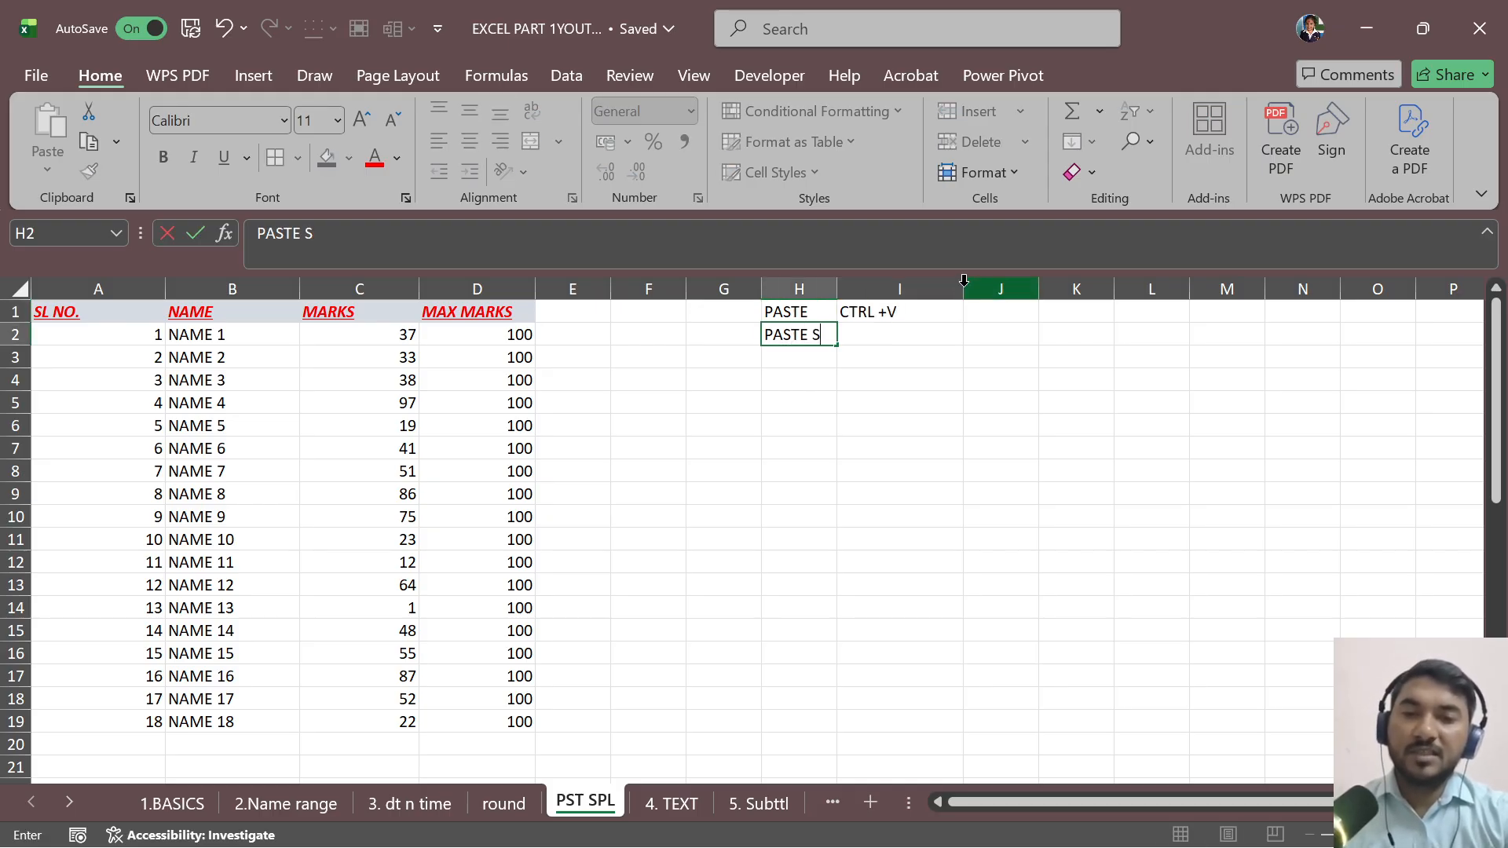
{"action": "type", "text": "PECIAL"}
{"action": "key", "text": "Tab"}
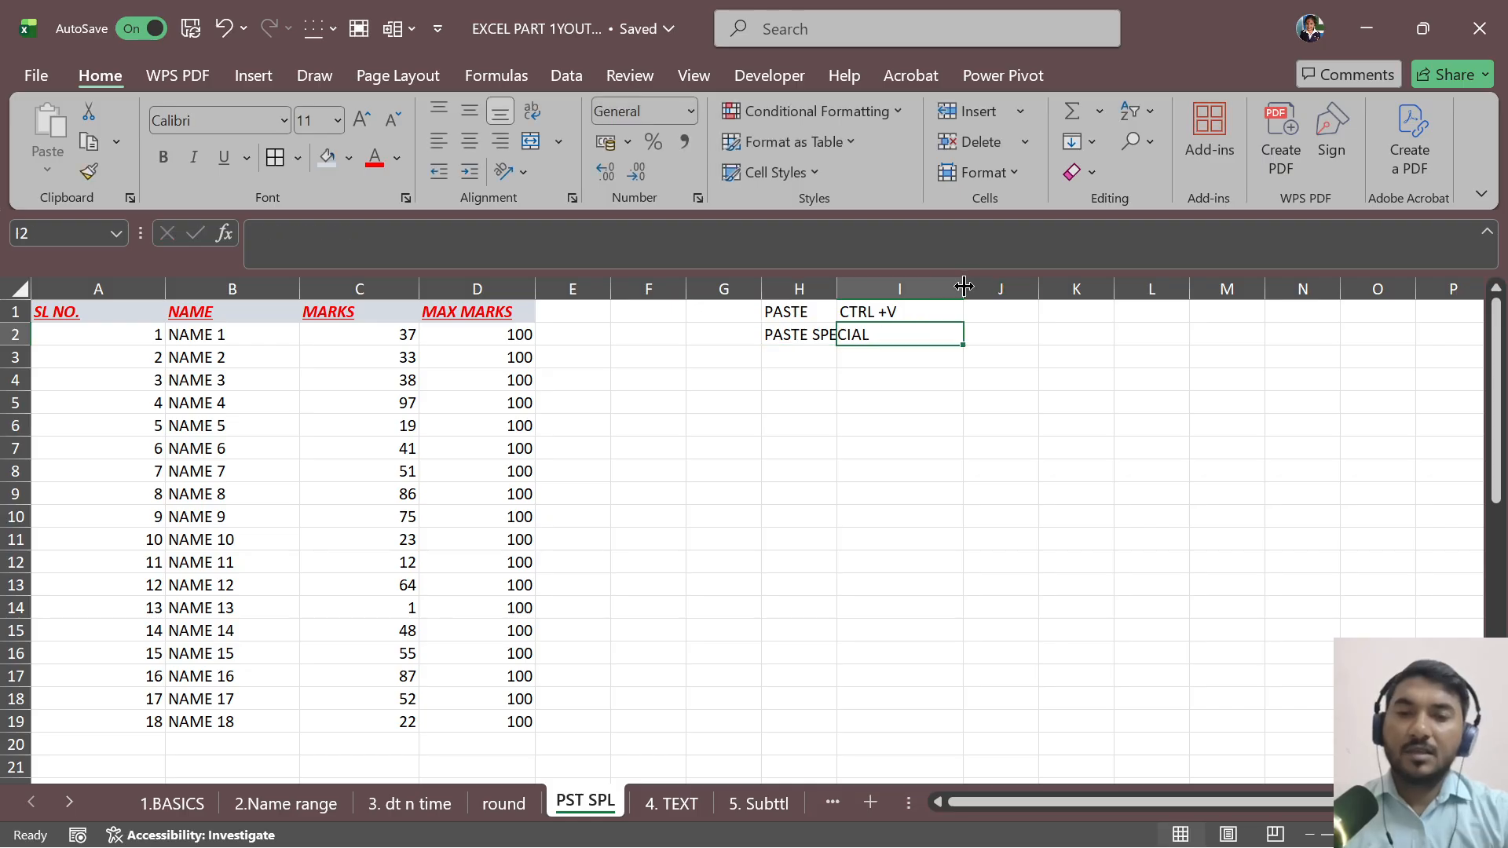
{"action": "left_click_drag", "start_coordinate": [837, 289], "coordinate": [913, 289]}
Step: Enter the shortcut CTRL + ALT+V in I2 beside the PASTE SPECIAL label
{"action": "type", "text": "CTRL "}
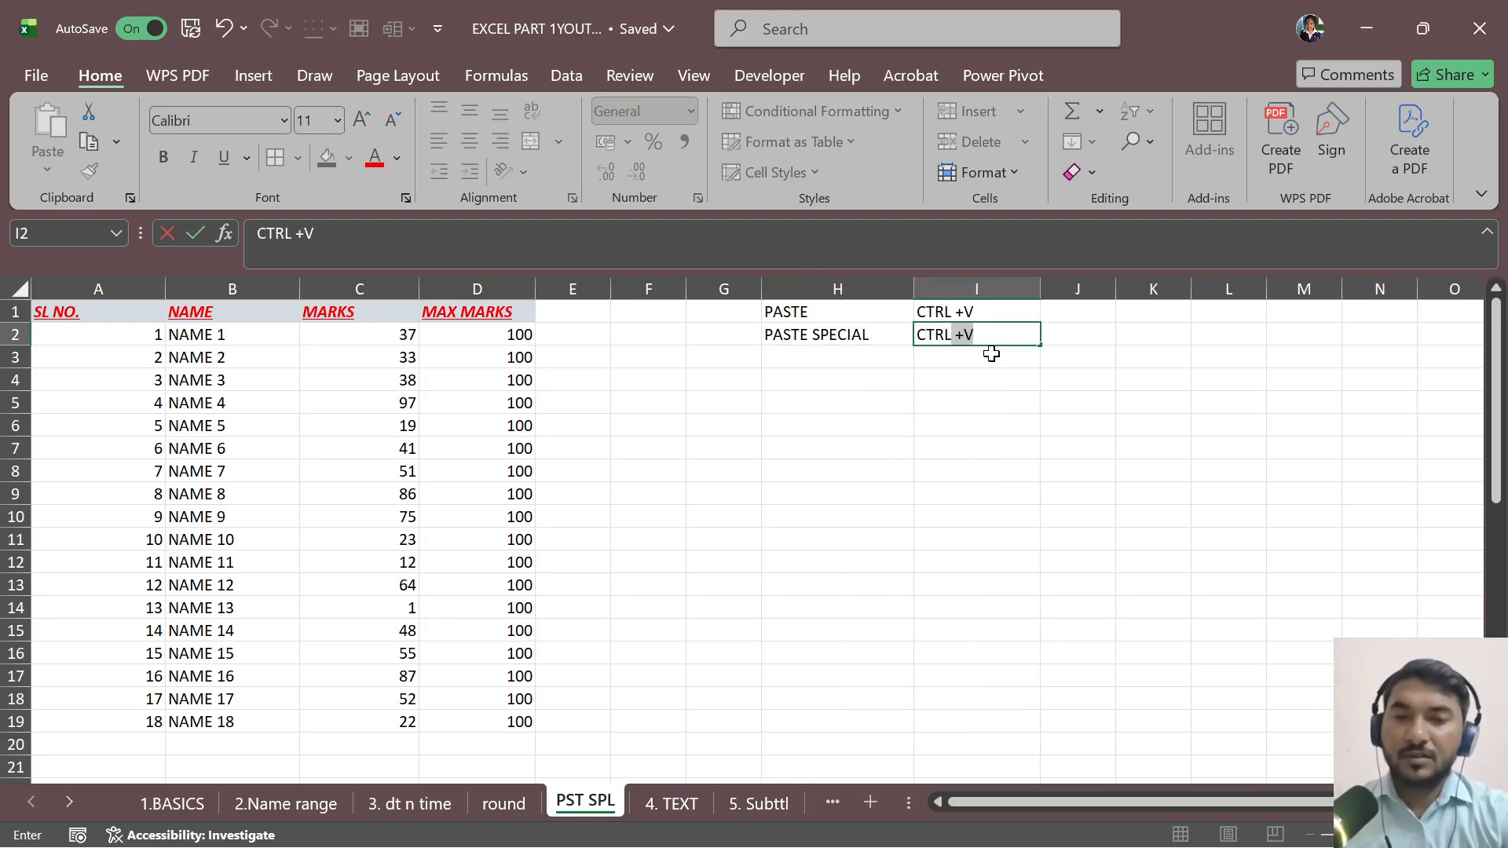
{"action": "type", "text": "+"}
{"action": "key", "text": "BackSpace"}
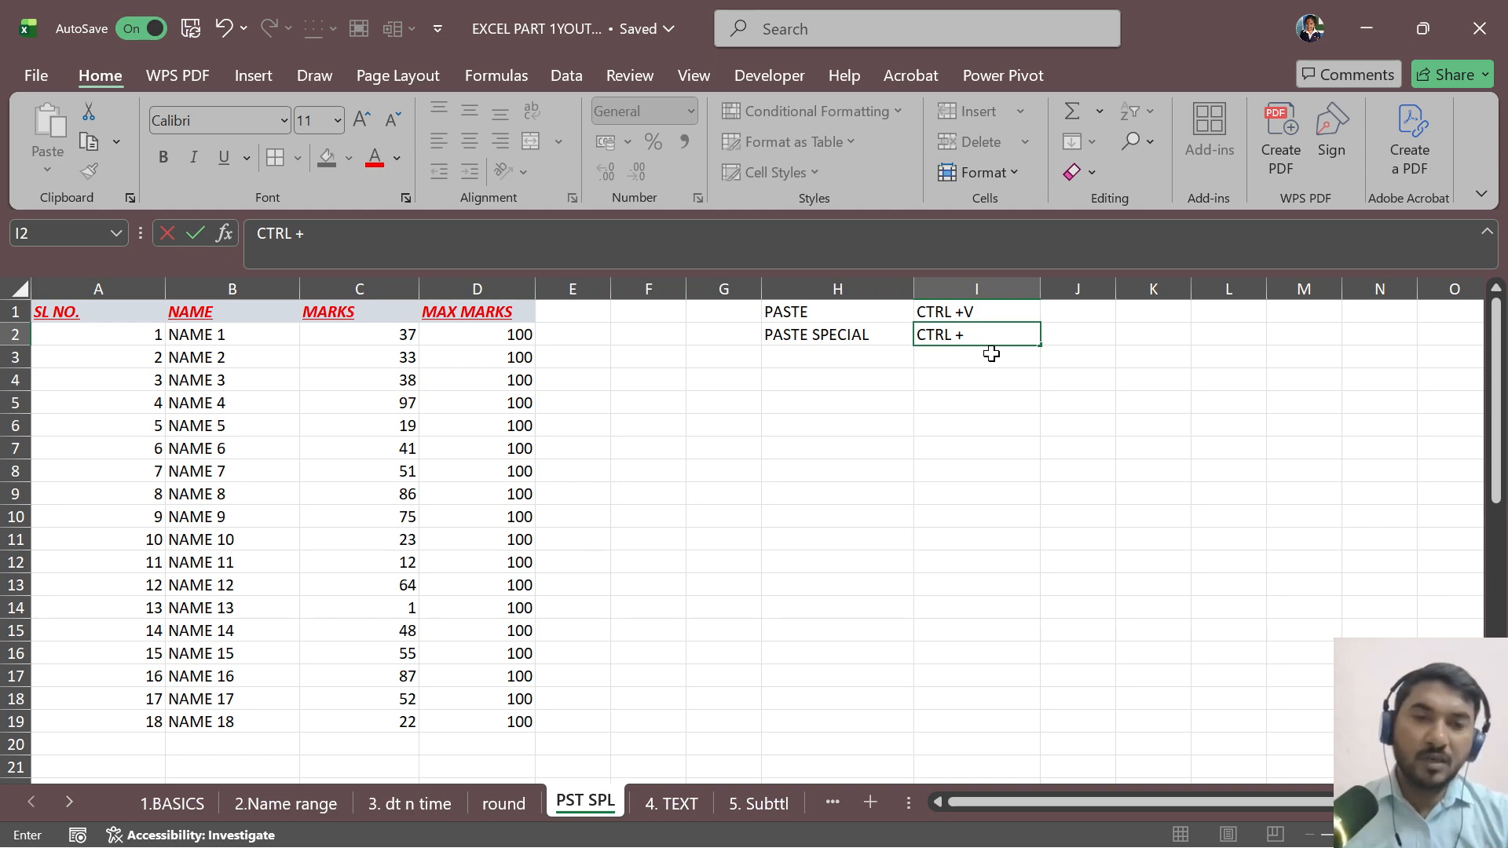
{"action": "type", "text": "ALT"}
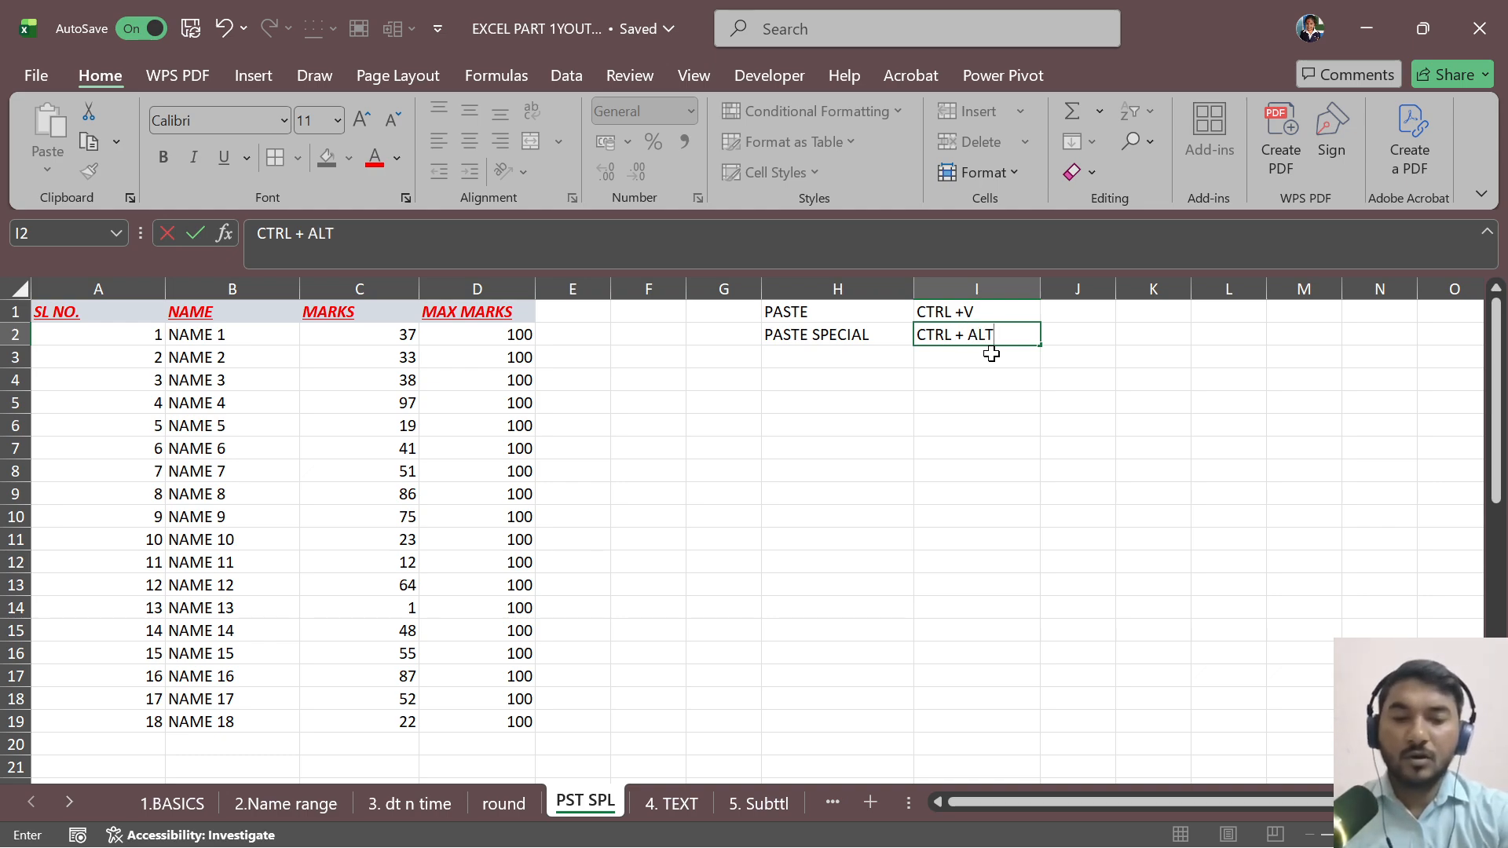
{"action": "type", "text": "+V"}
{"action": "key", "text": "Return"}
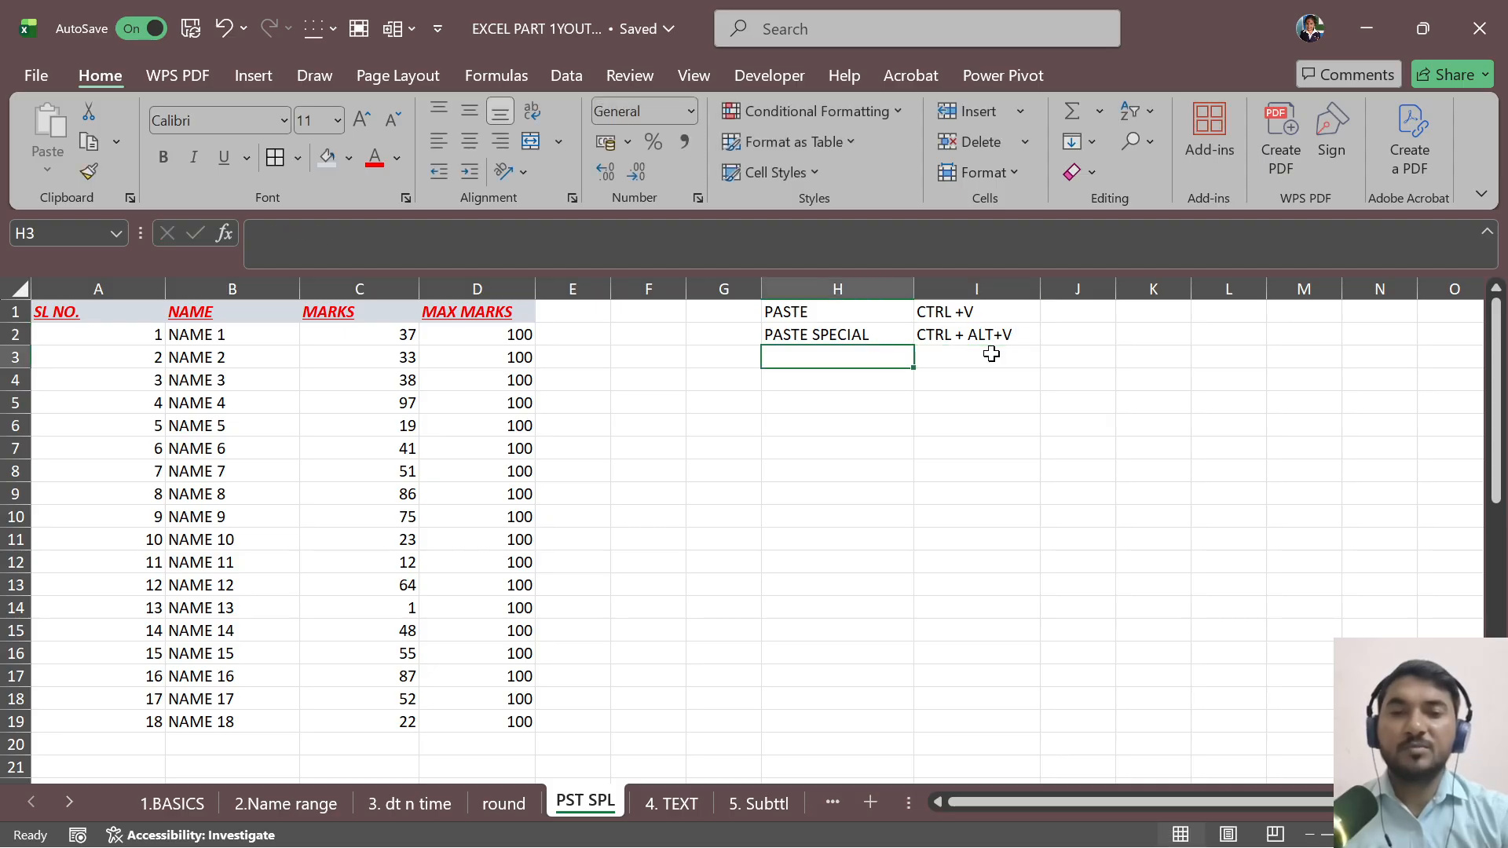
{"action": "left_click", "coordinate": [960, 445]}
{"action": "left_click", "coordinate": [852, 422]}
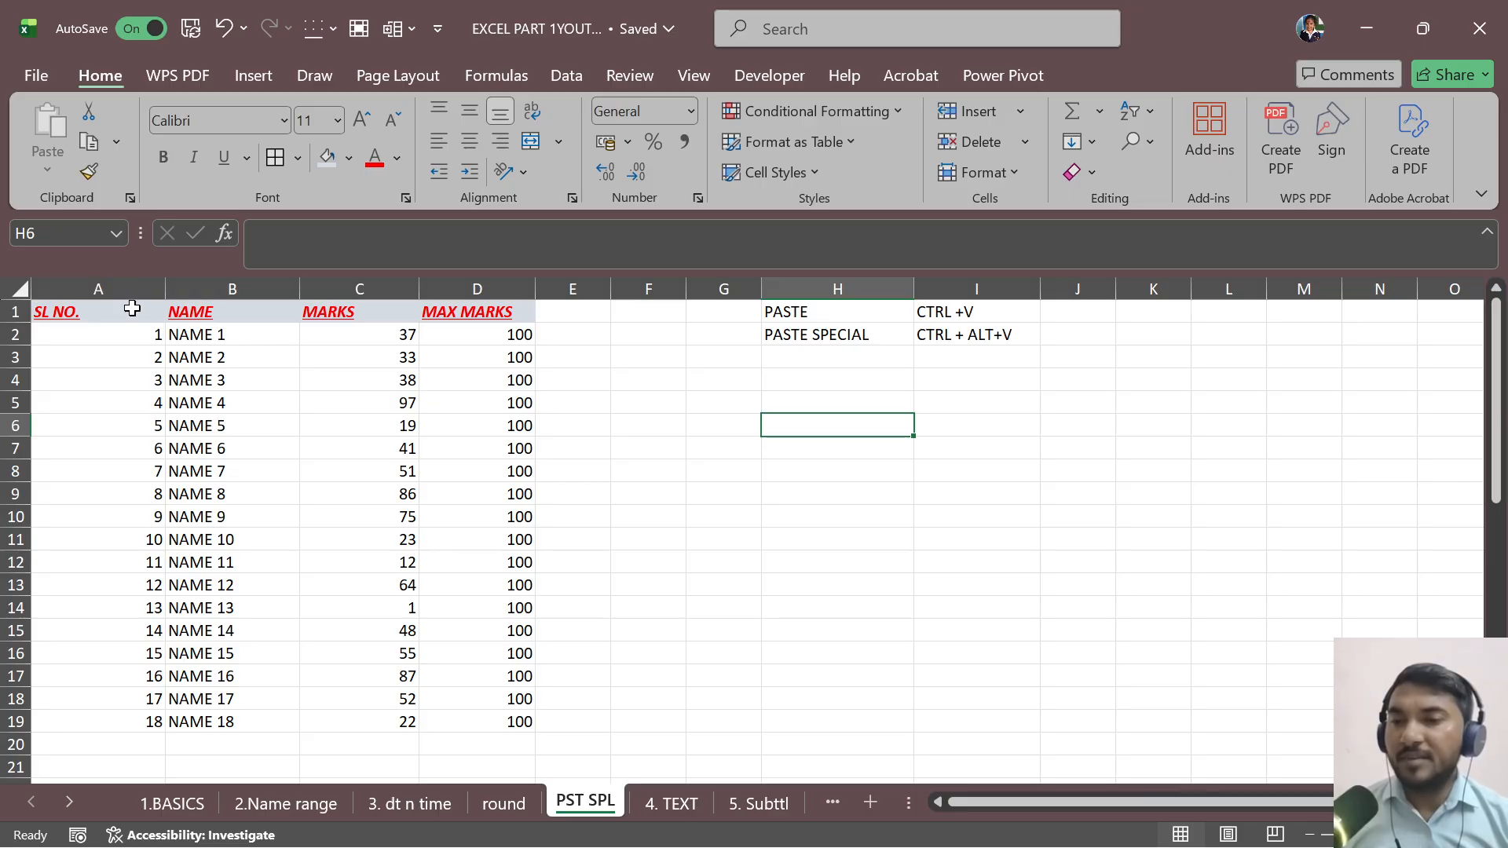
{"action": "left_click_drag", "start_coordinate": [97, 314], "coordinate": [505, 713]}
{"action": "left_click", "coordinate": [579, 493]}
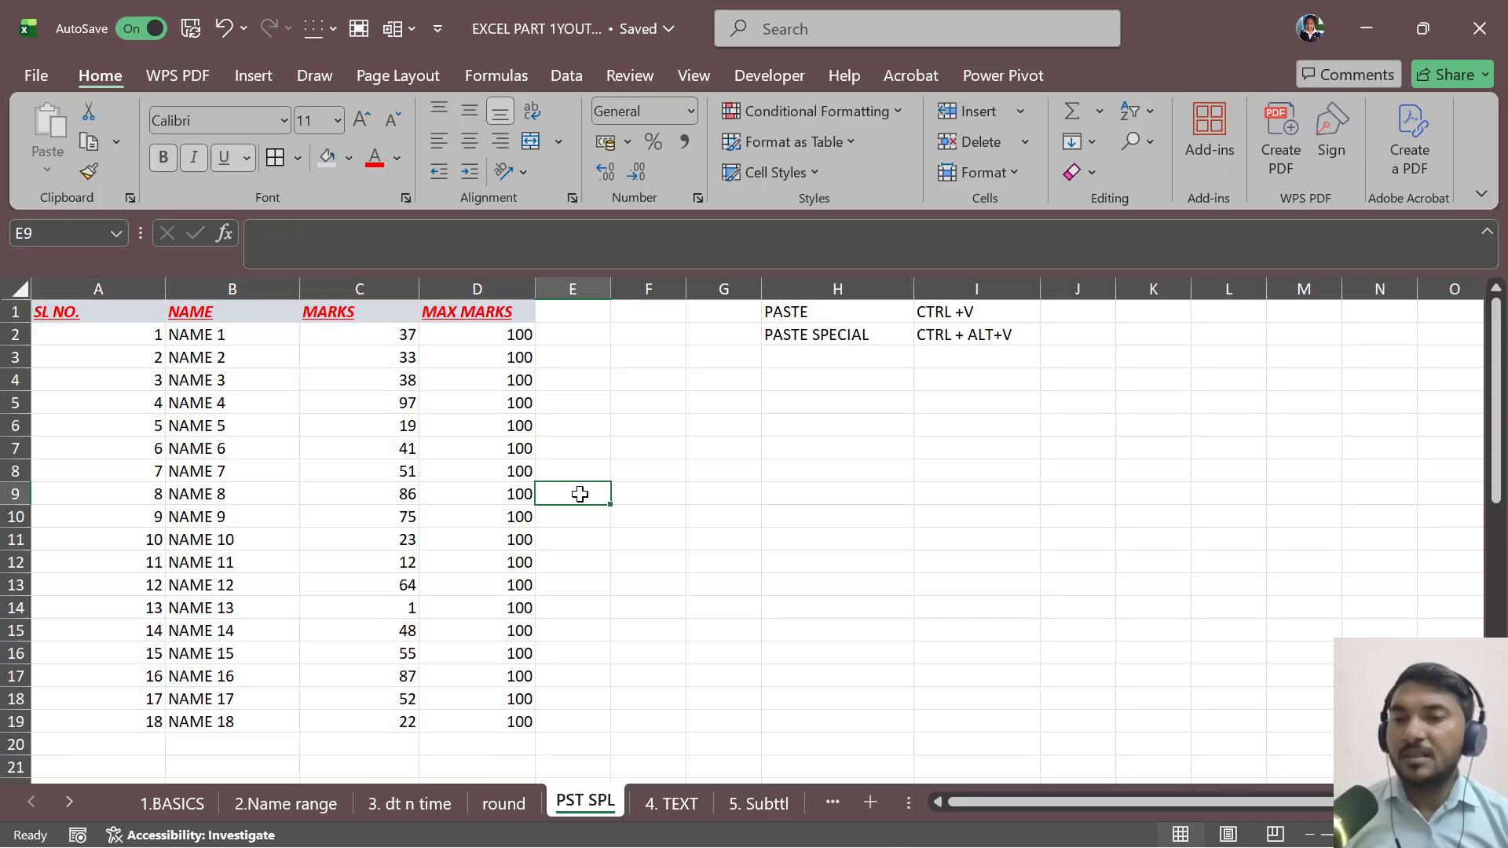
Step: Copy the NAME 1 cell, view the Paste Special options for cell H6 and close the dialog without pasting
{"action": "left_click", "coordinate": [196, 337]}
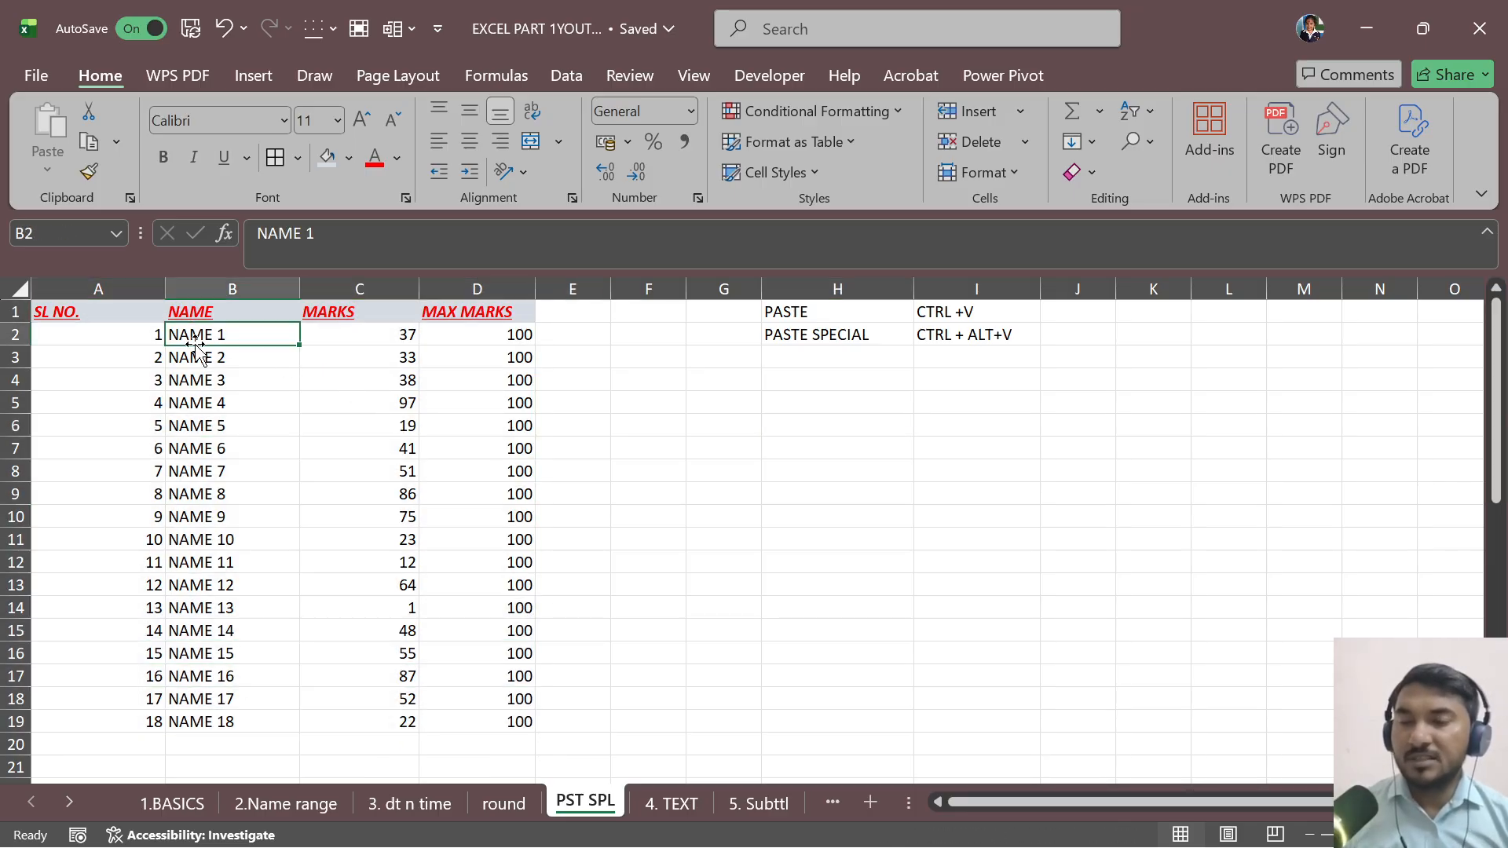
{"action": "key", "text": "ctrl+c"}
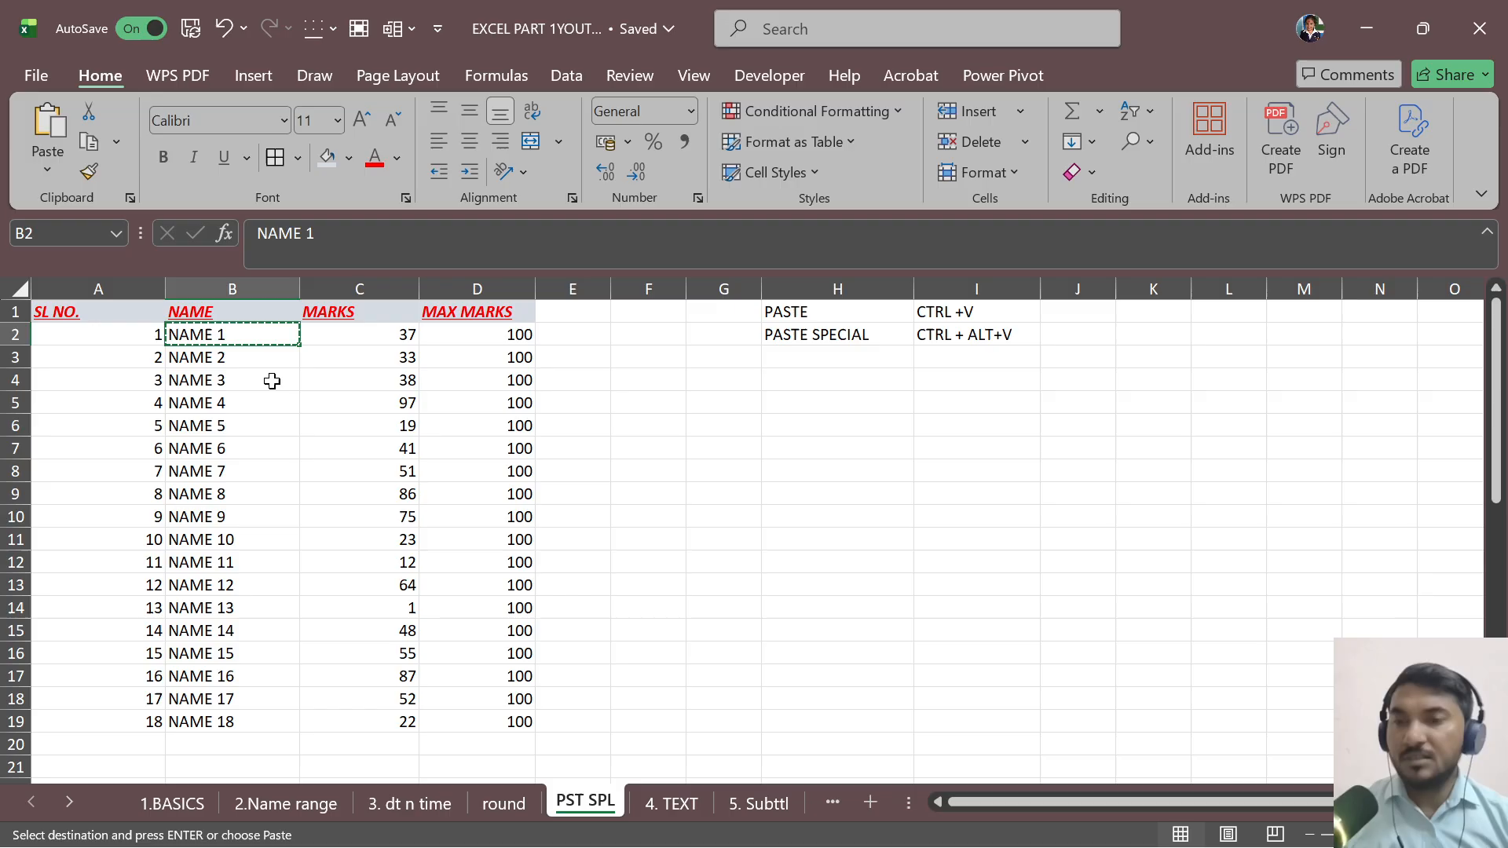
{"action": "left_click", "coordinate": [833, 426]}
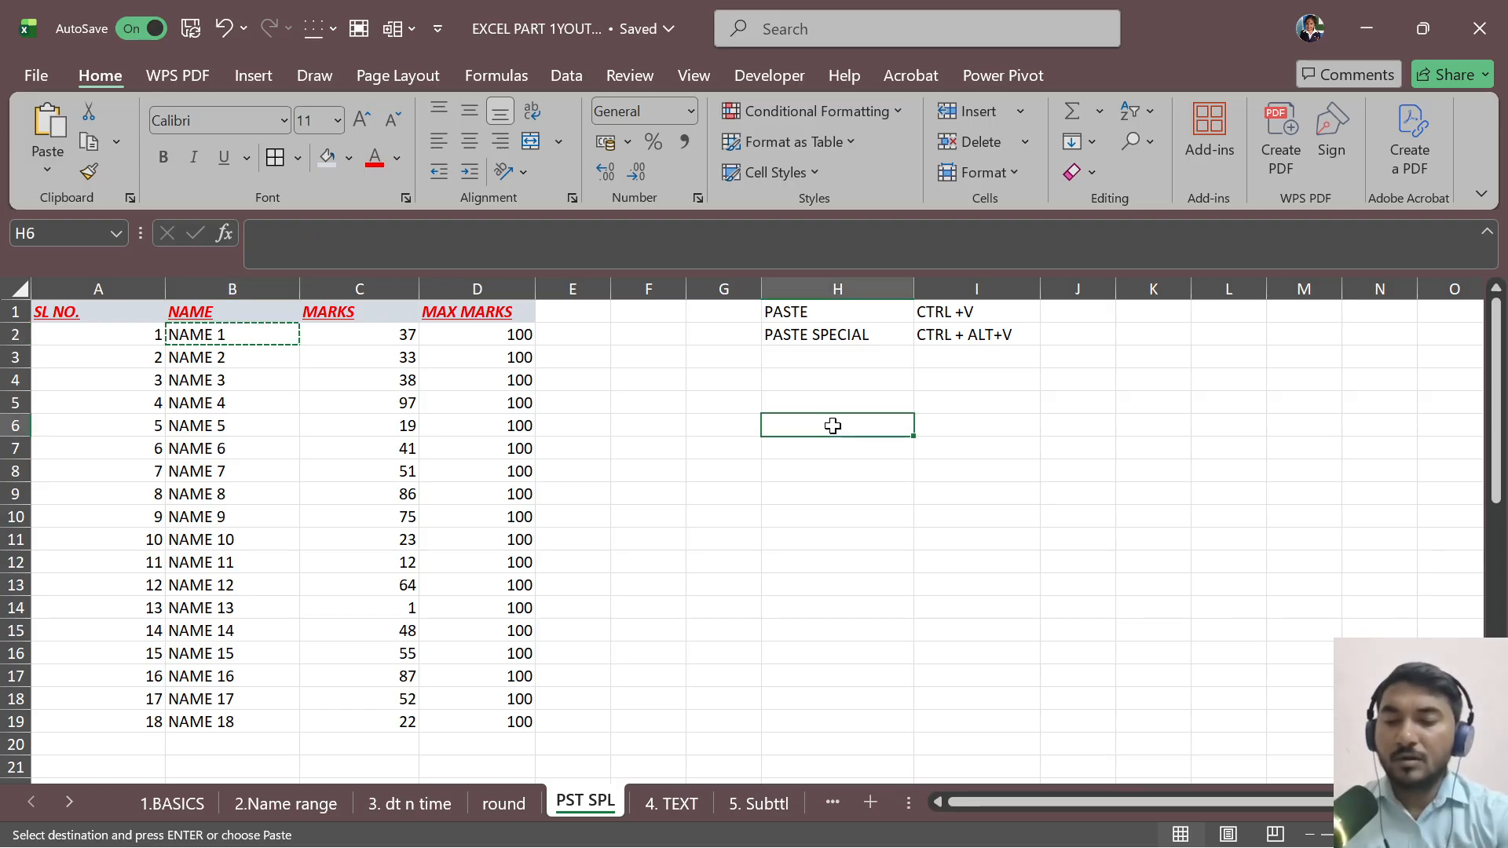
{"action": "key", "text": "ctrl+alt+v"}
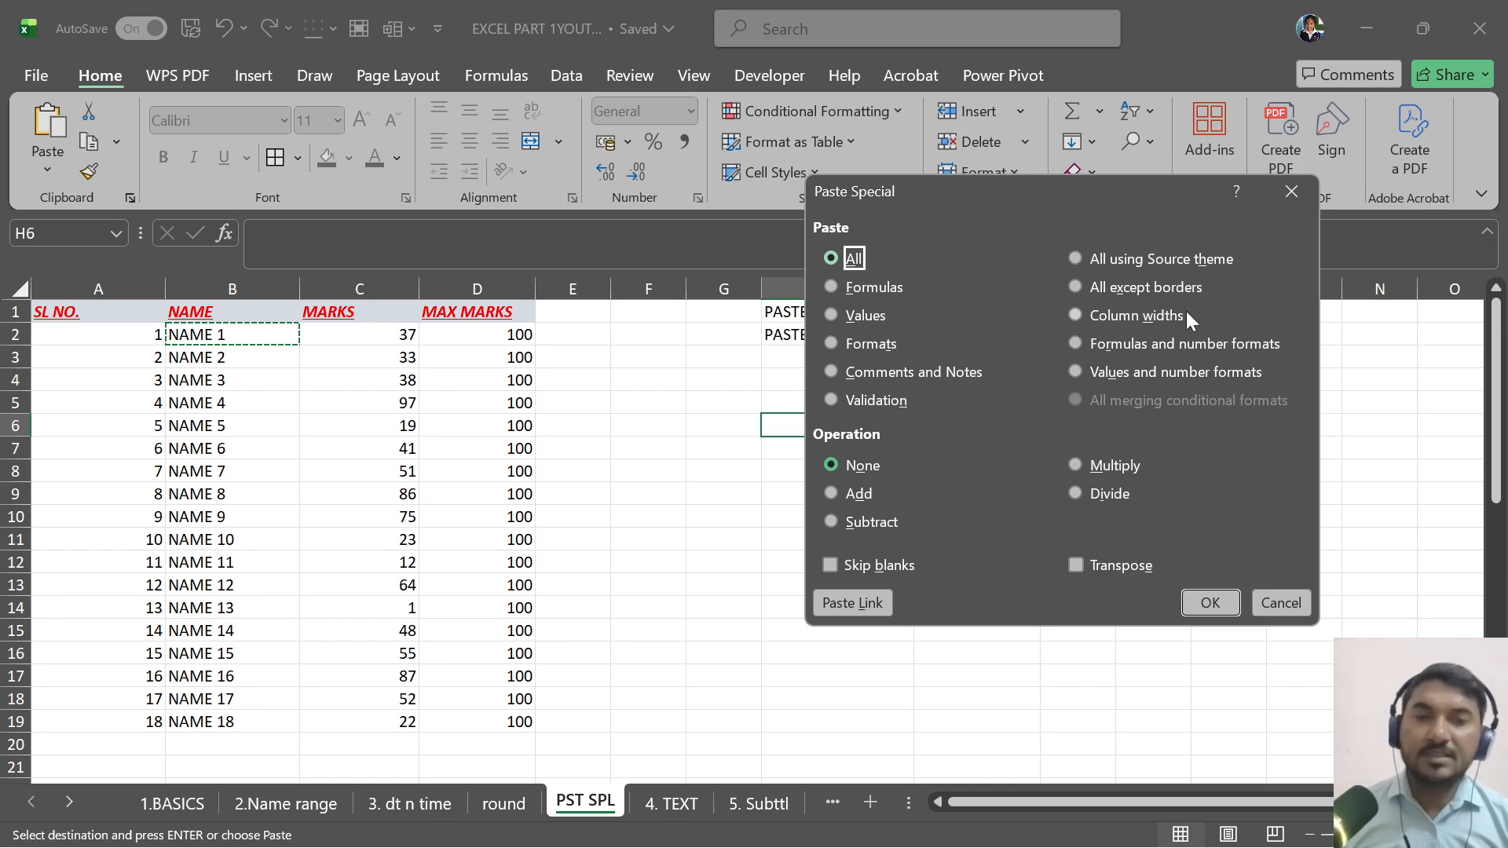
{"action": "left_click", "coordinate": [1277, 603]}
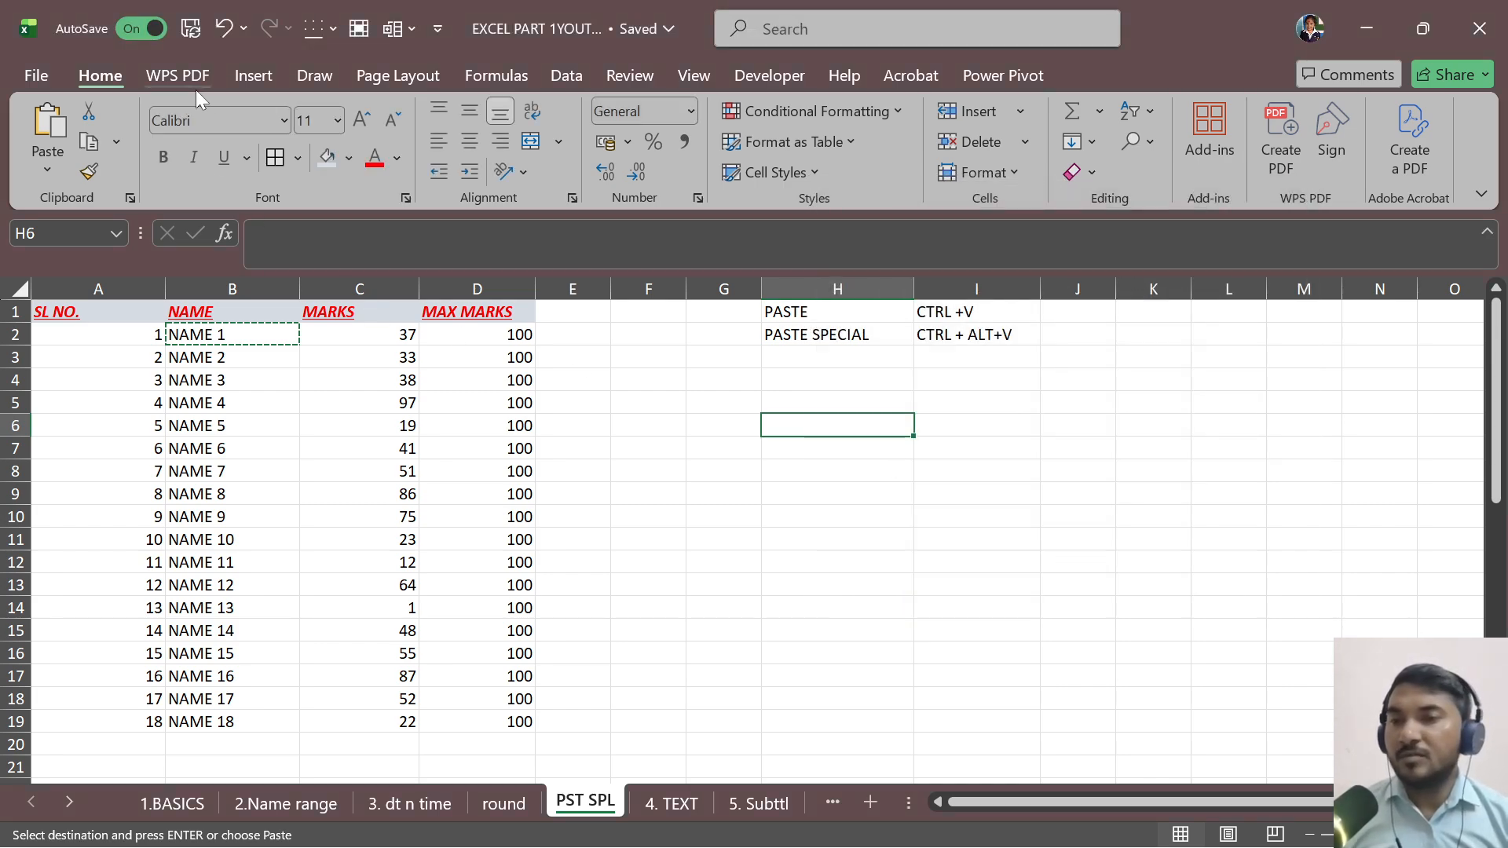
Step: Reopen Paste Special for H6 from the paste choices and look through Formulas, Values, Formats, Validation, and Comments and Notes
{"action": "left_click", "coordinate": [46, 172]}
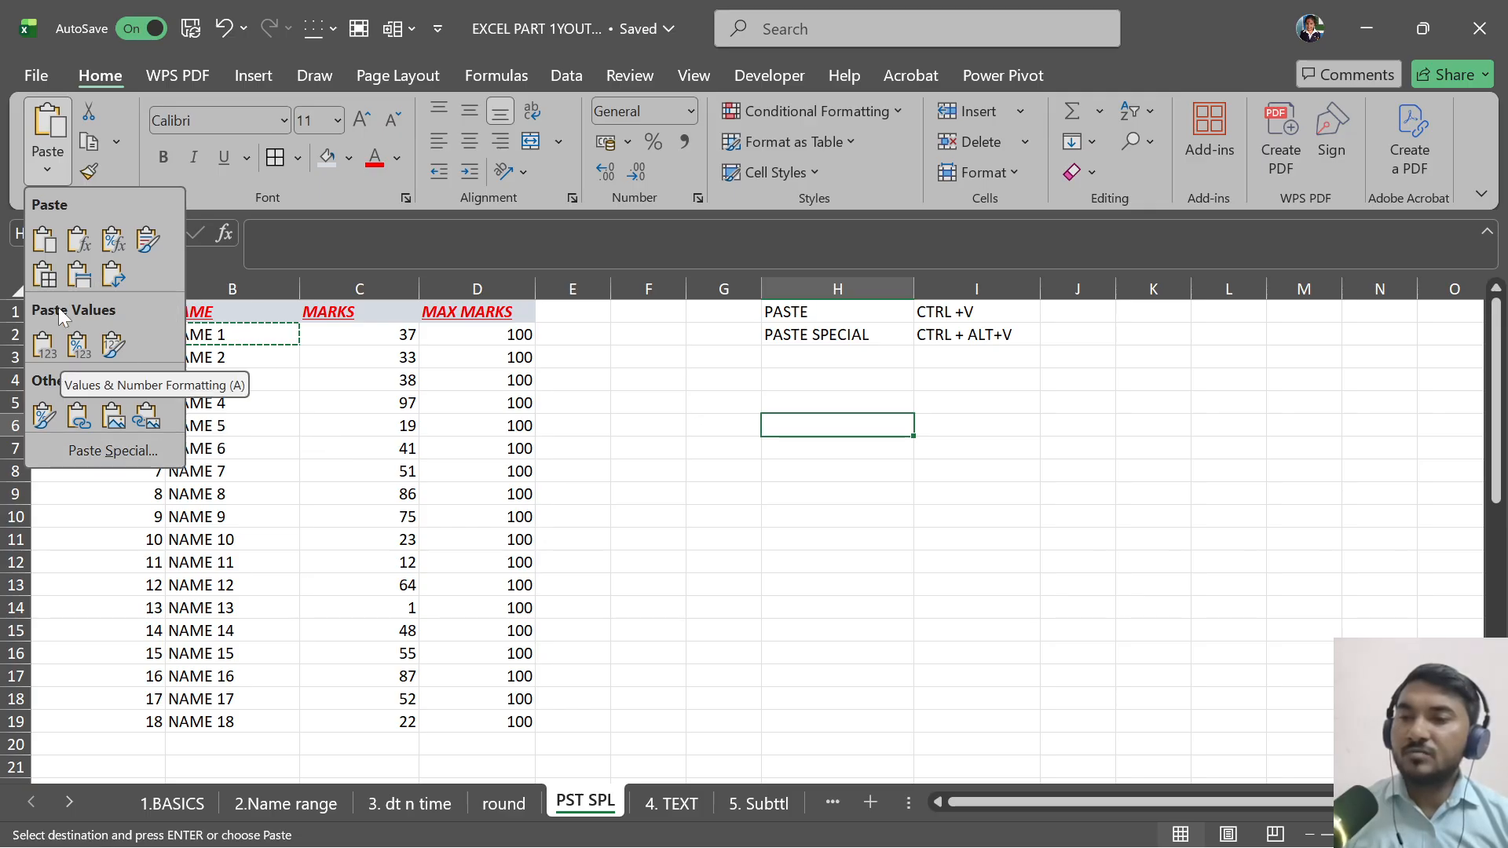
{"action": "left_click", "coordinate": [87, 455]}
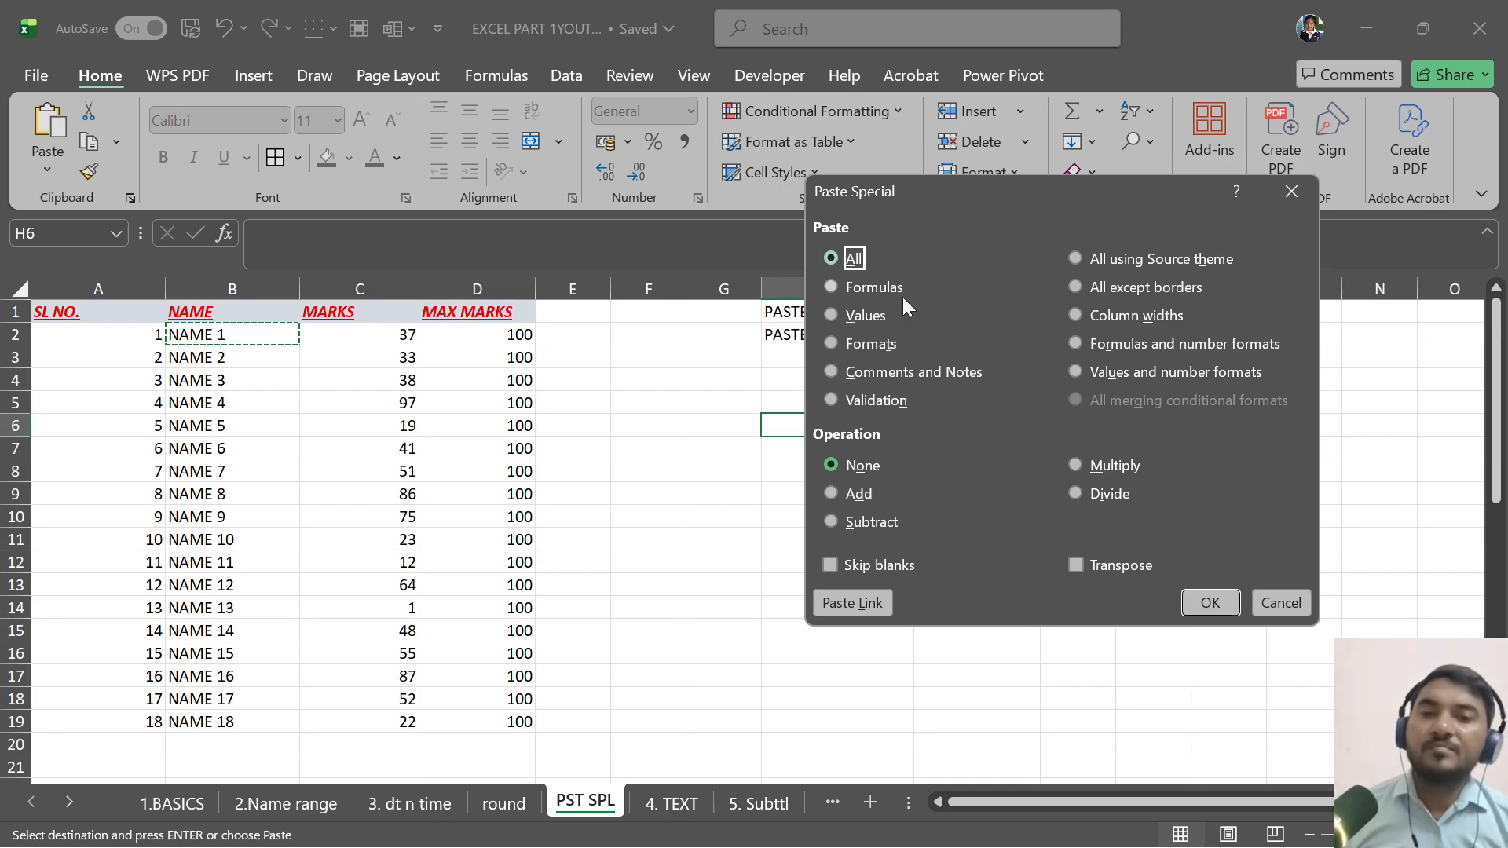
{"action": "left_click", "coordinate": [859, 291]}
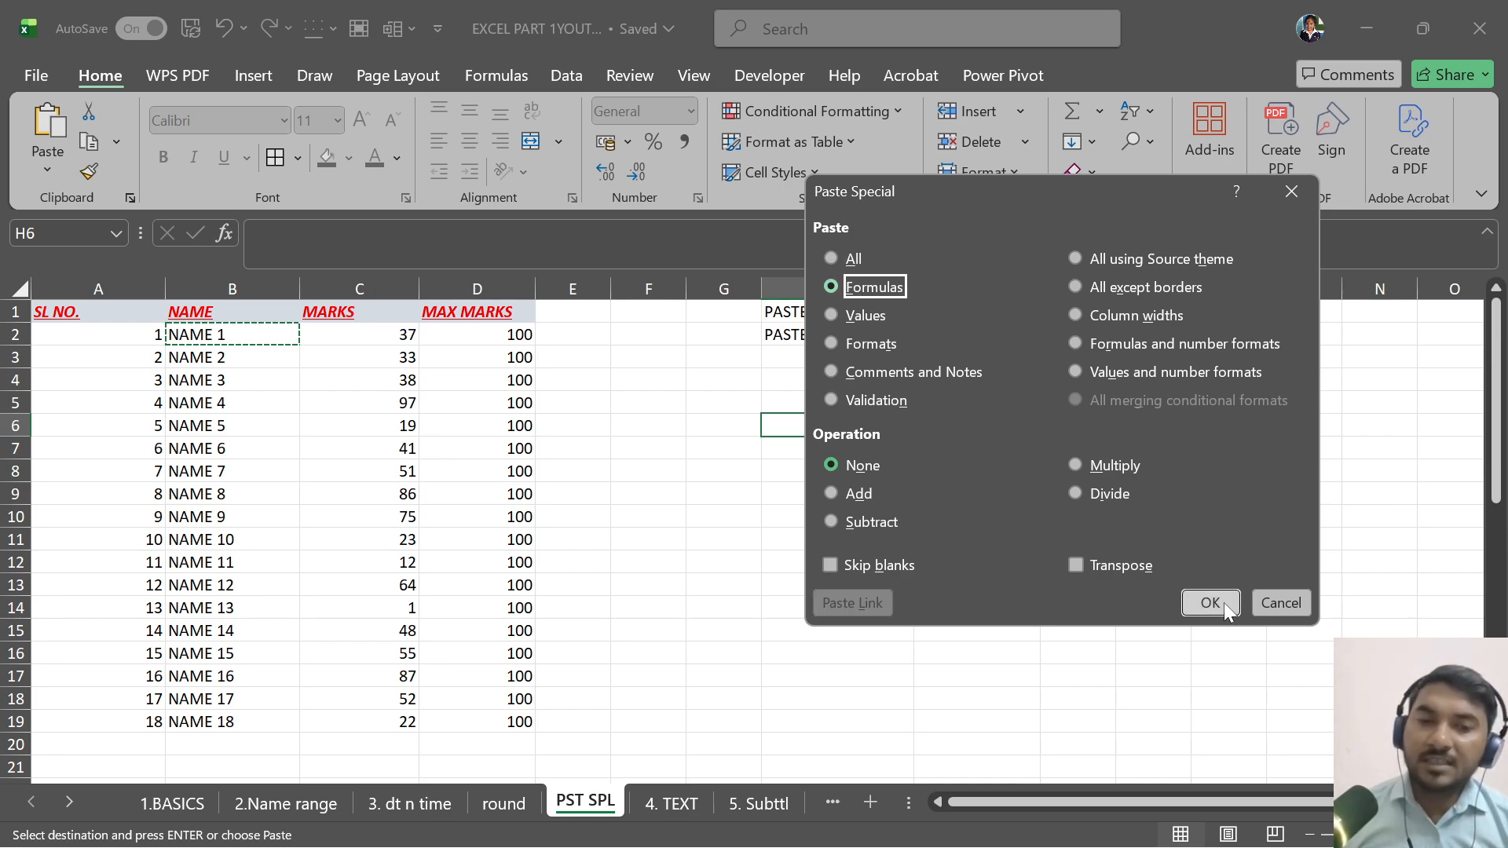
{"action": "left_click", "coordinate": [879, 320]}
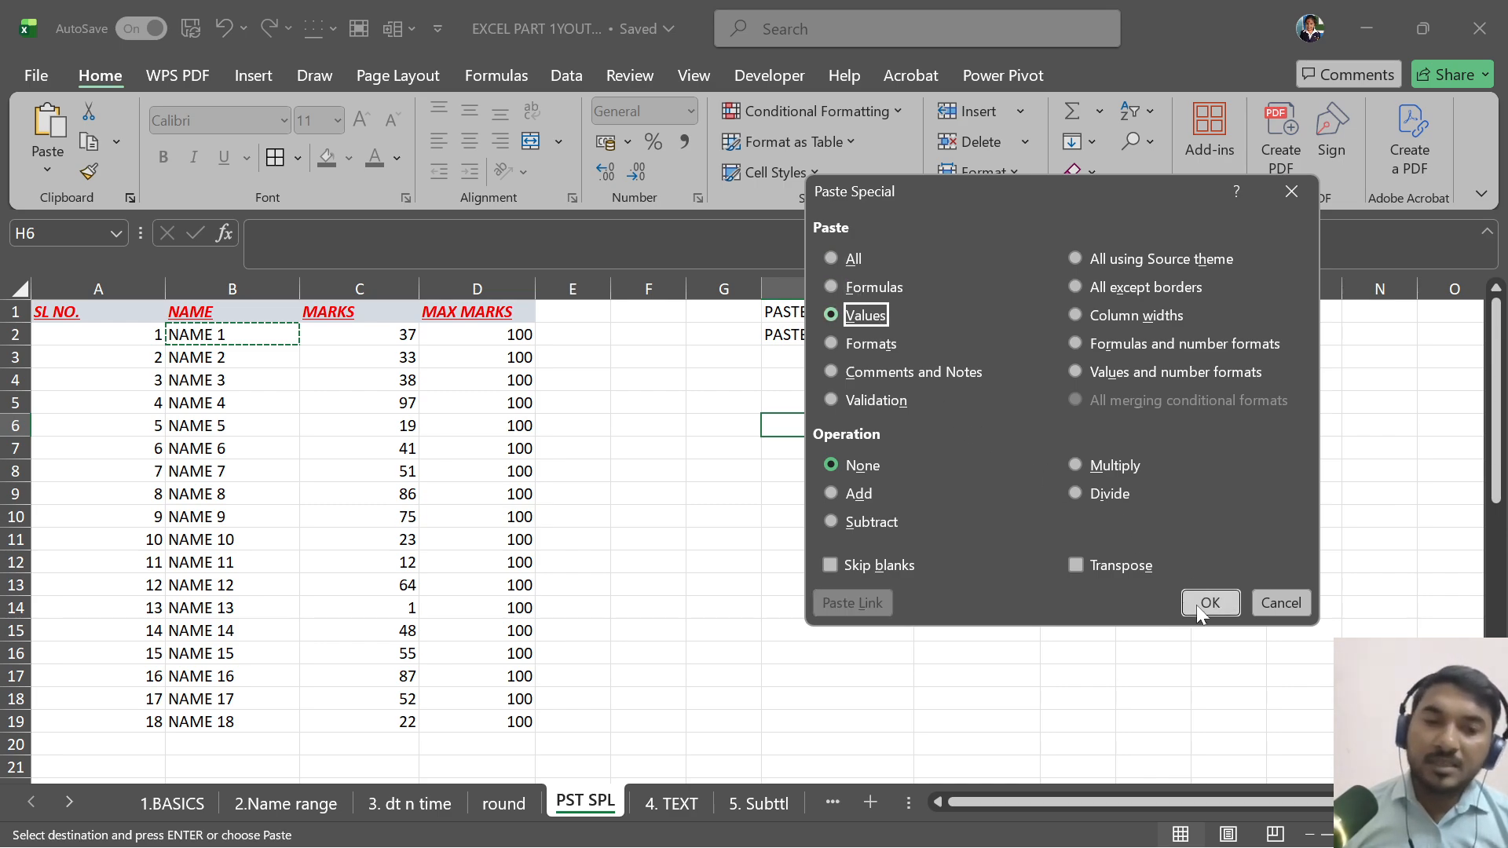
{"action": "left_click", "coordinate": [870, 344]}
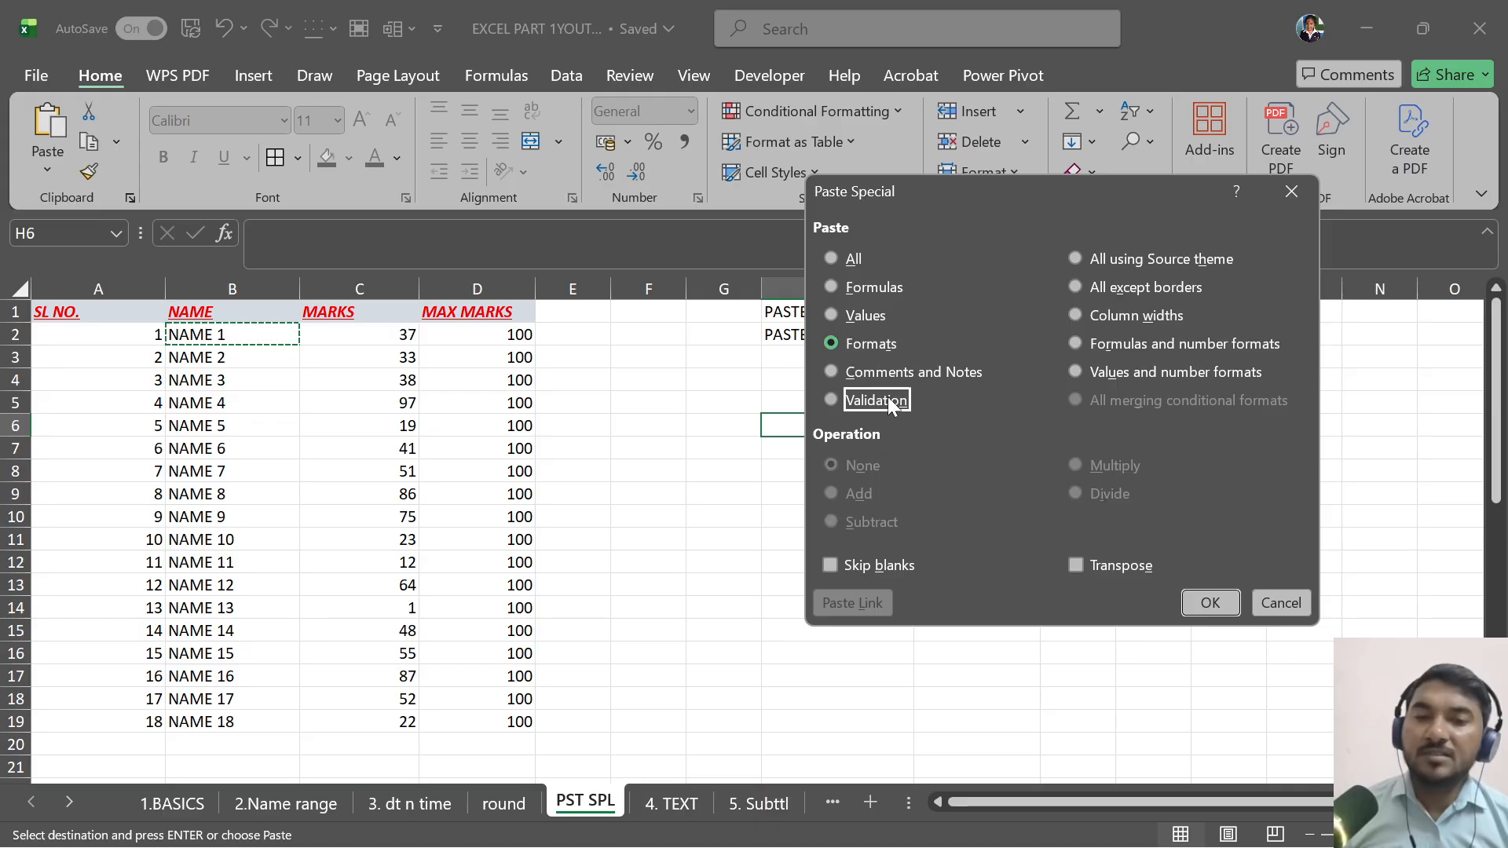
{"action": "left_click", "coordinate": [888, 398]}
{"action": "left_click", "coordinate": [889, 369]}
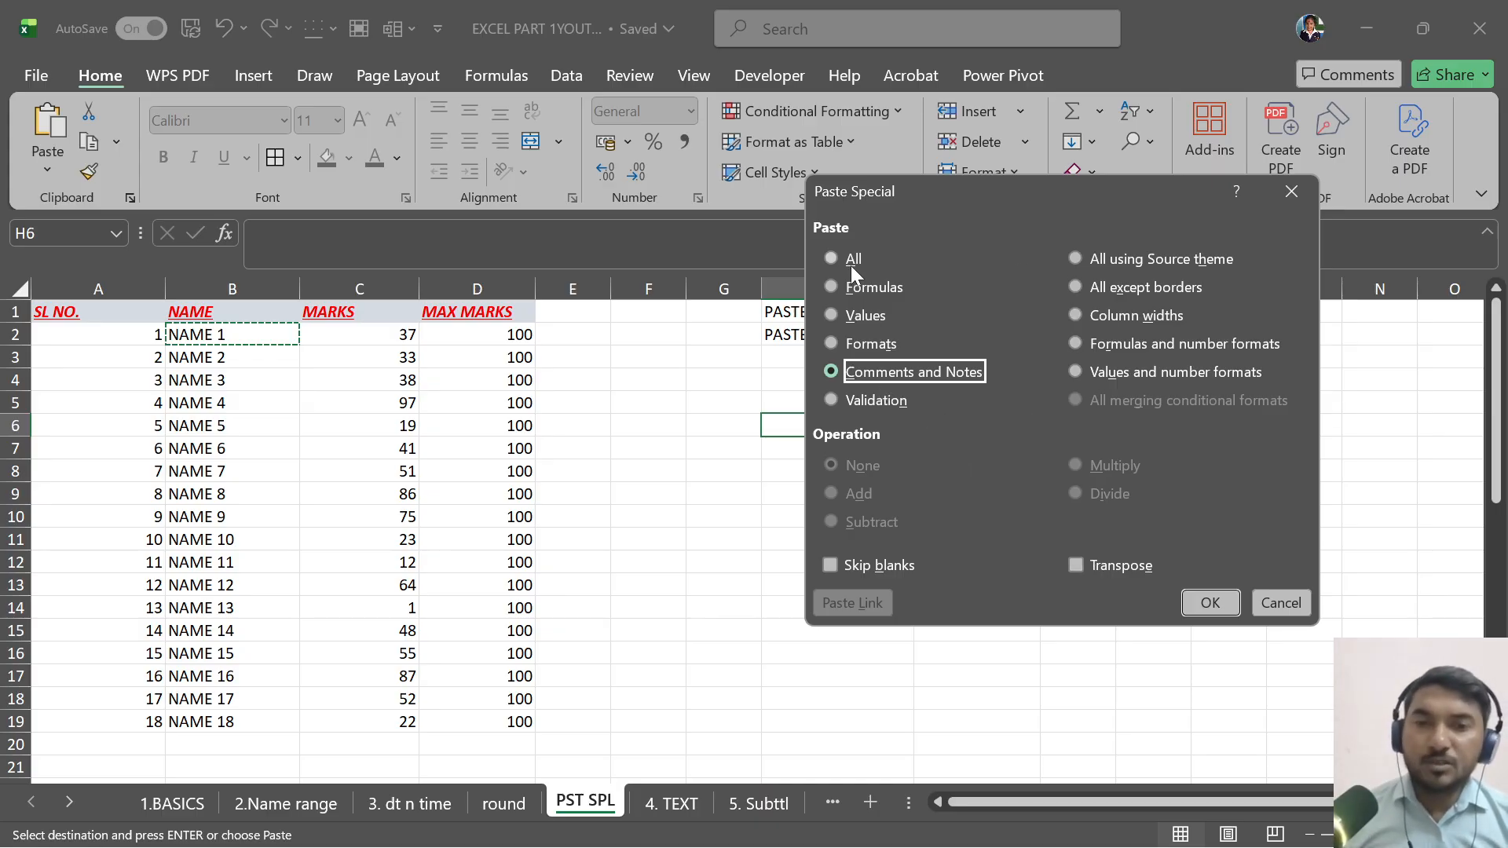
{"action": "left_click", "coordinate": [1216, 603]}
Step: Copy the formatted MAX MARKS header in cell D1
{"action": "left_click", "coordinate": [471, 313]}
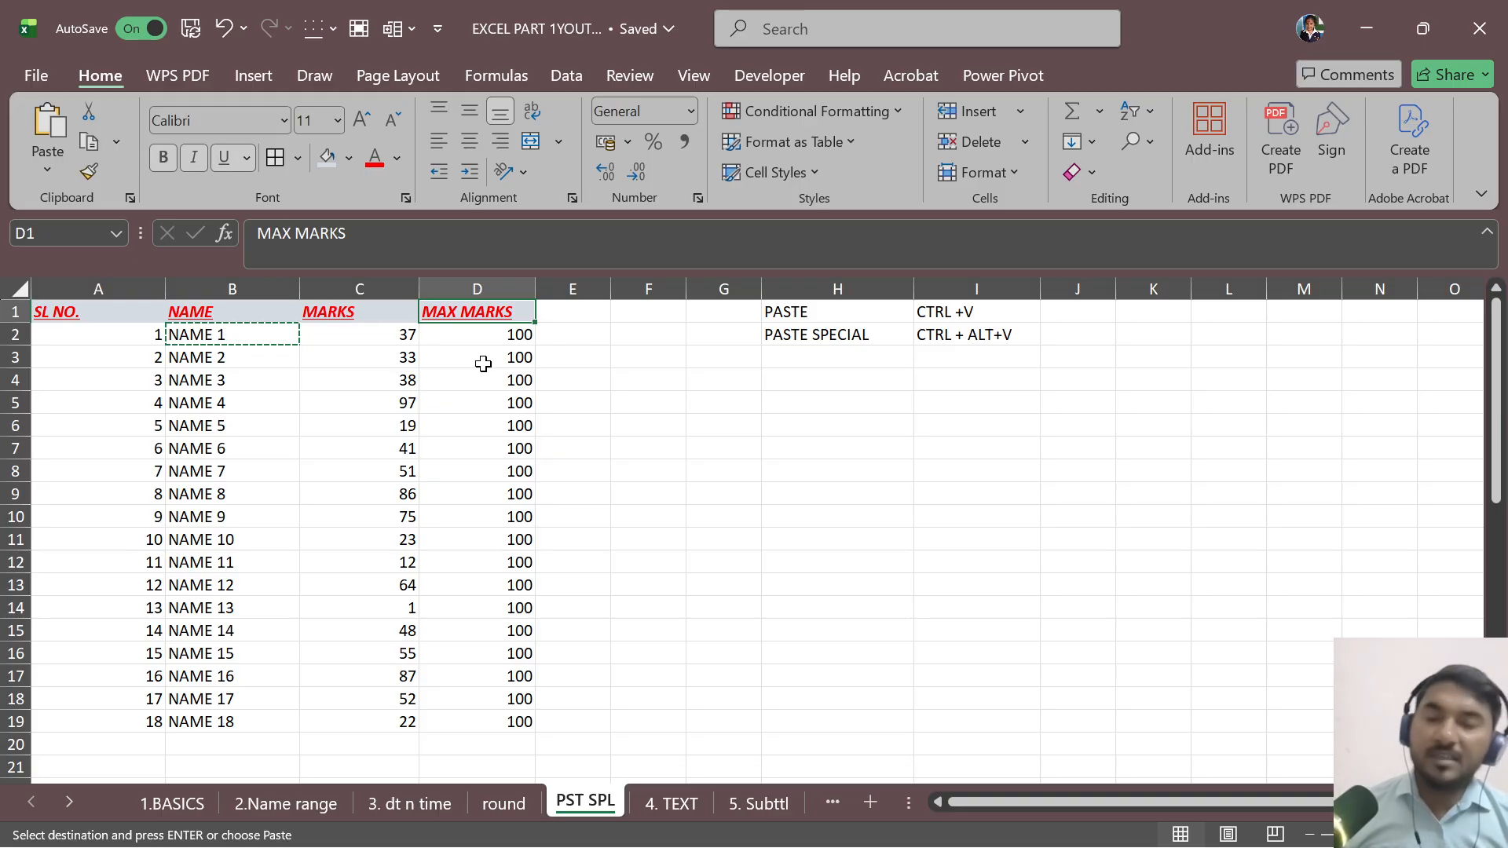
{"action": "left_click", "coordinate": [616, 399]}
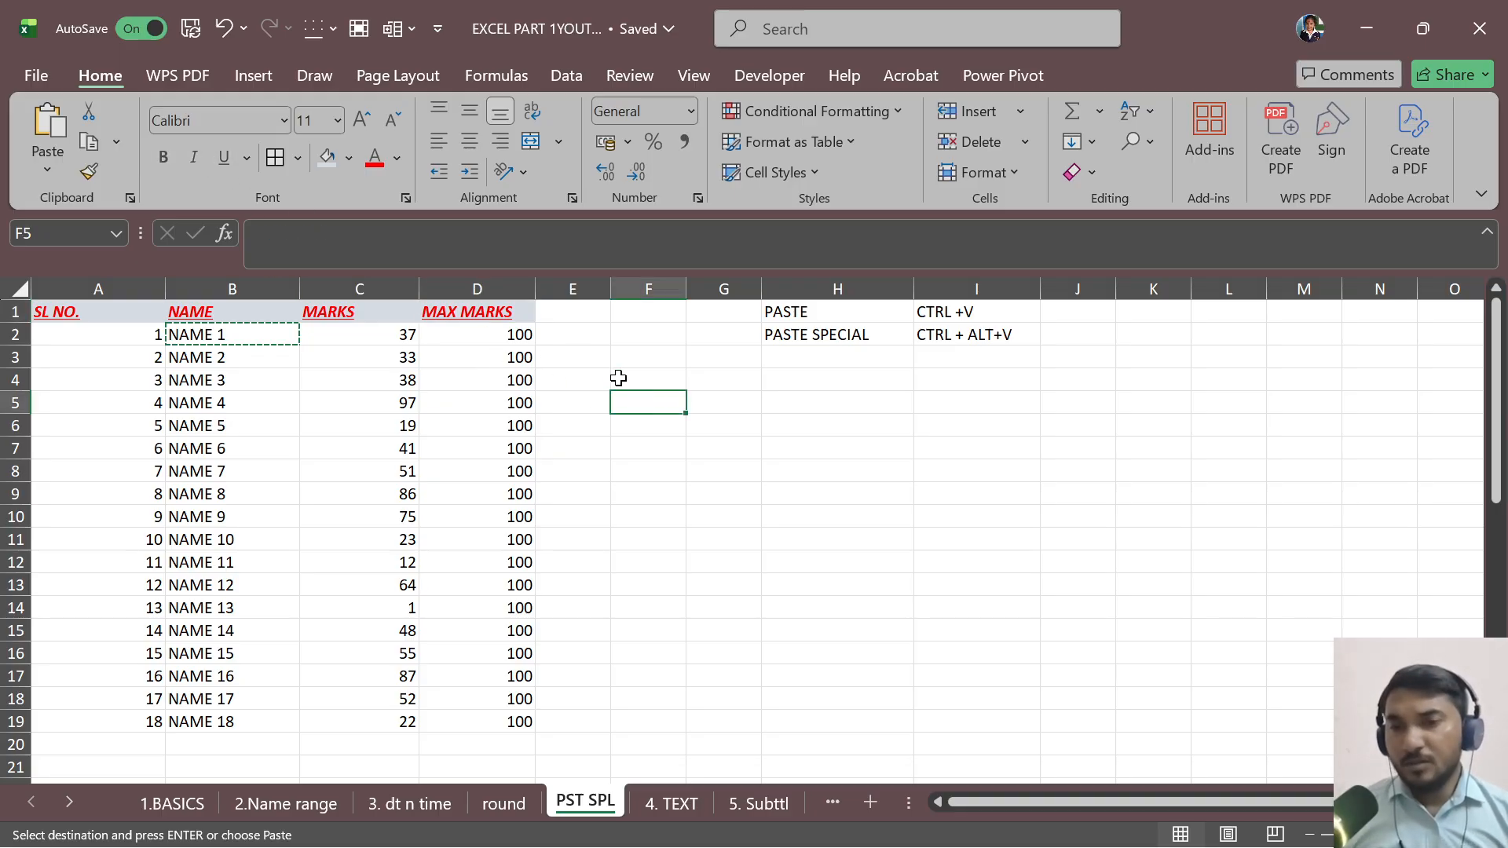
{"action": "left_click", "coordinate": [472, 312]}
{"action": "key", "text": "ctrl+c"}
Step: Paste the copied header into H7 using Paste Special with the All option
{"action": "left_click", "coordinate": [797, 452]}
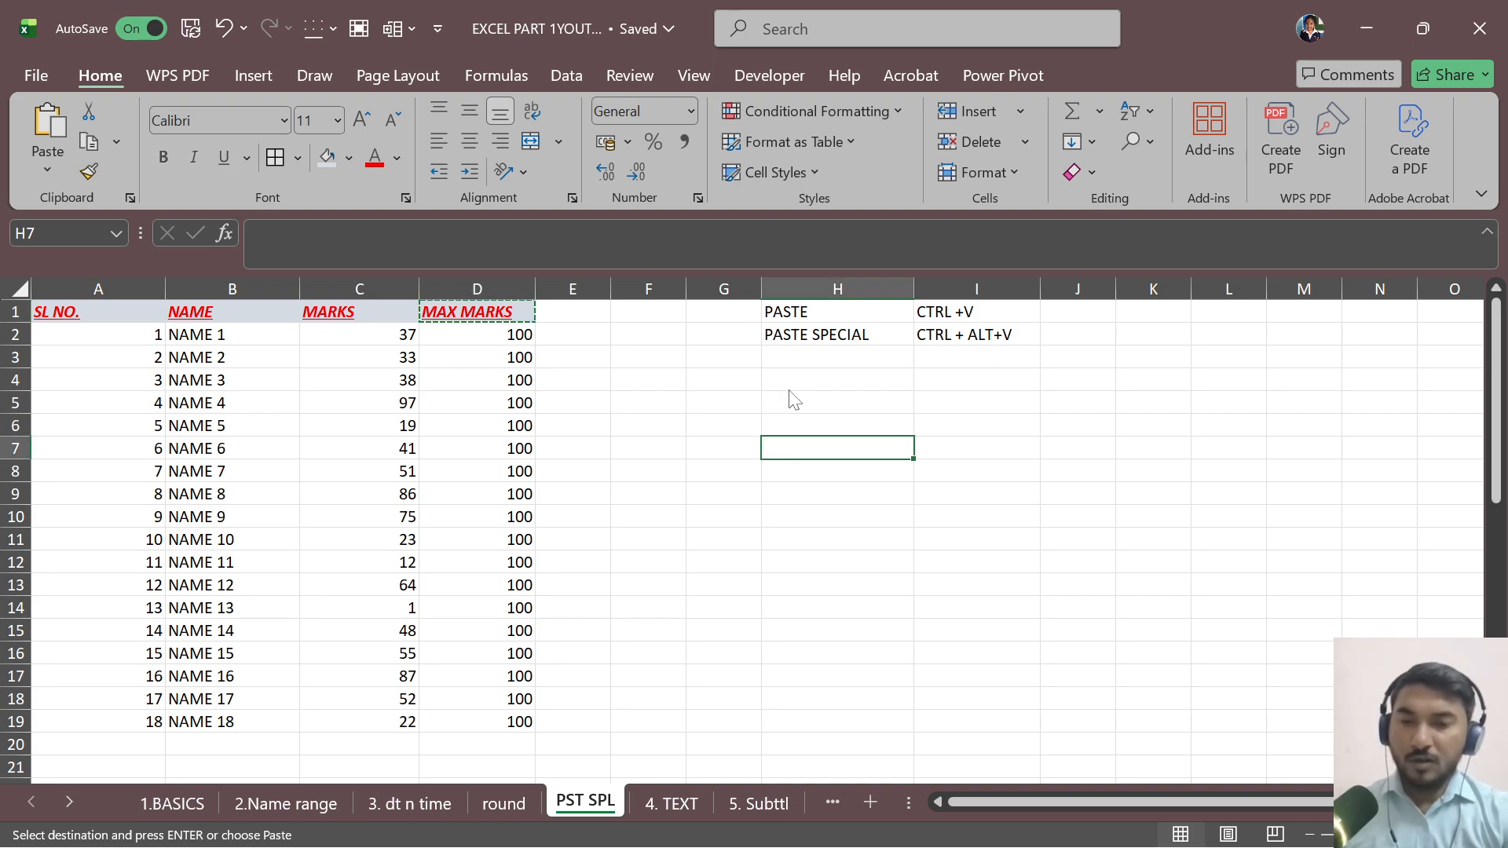
{"action": "key", "text": "ctrl+alt+v"}
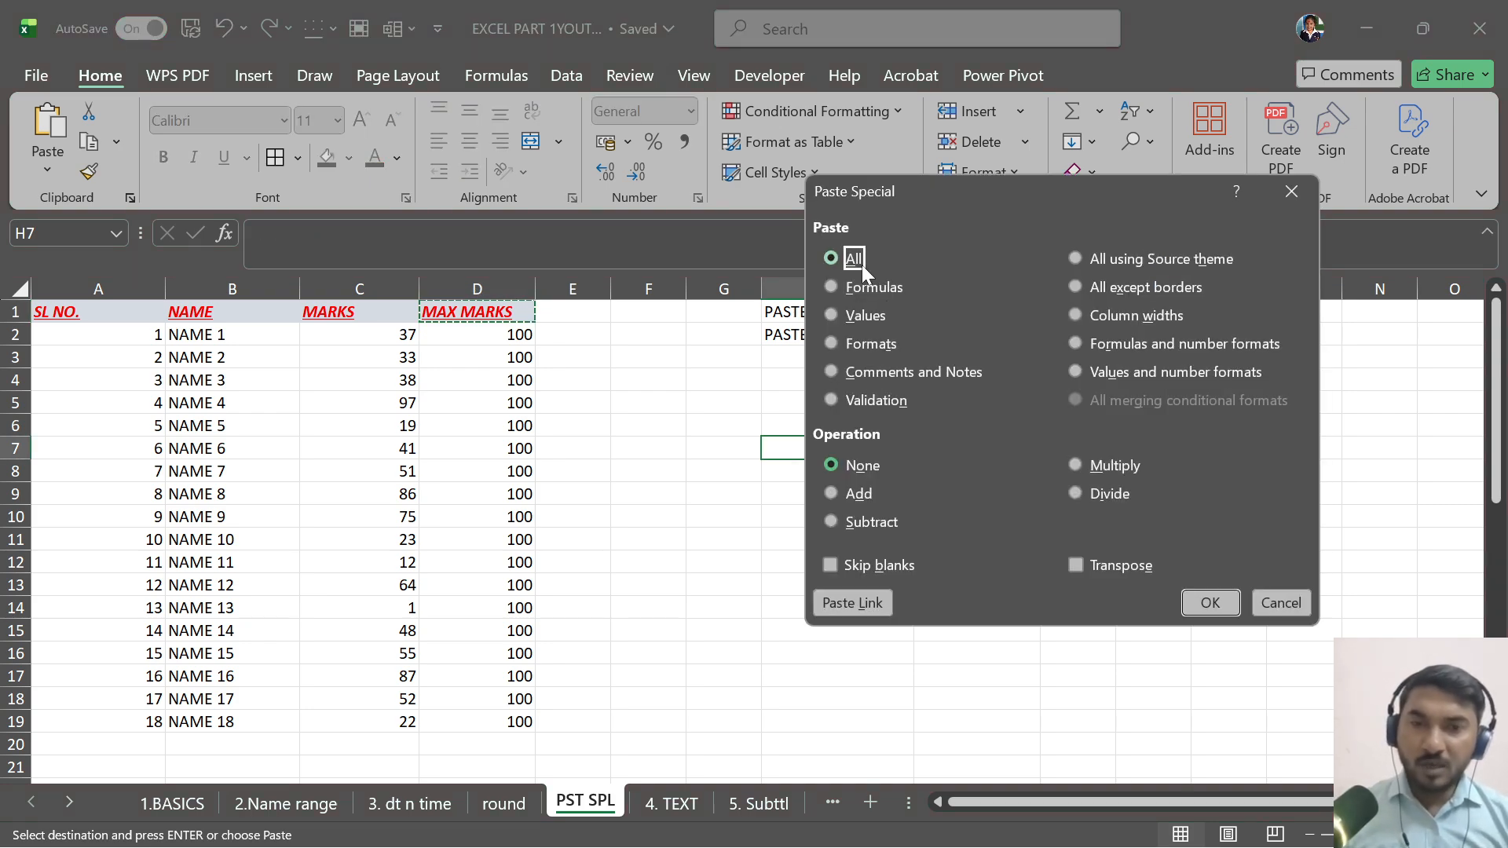
{"action": "left_click", "coordinate": [1210, 602]}
{"action": "left_click", "coordinate": [787, 529]}
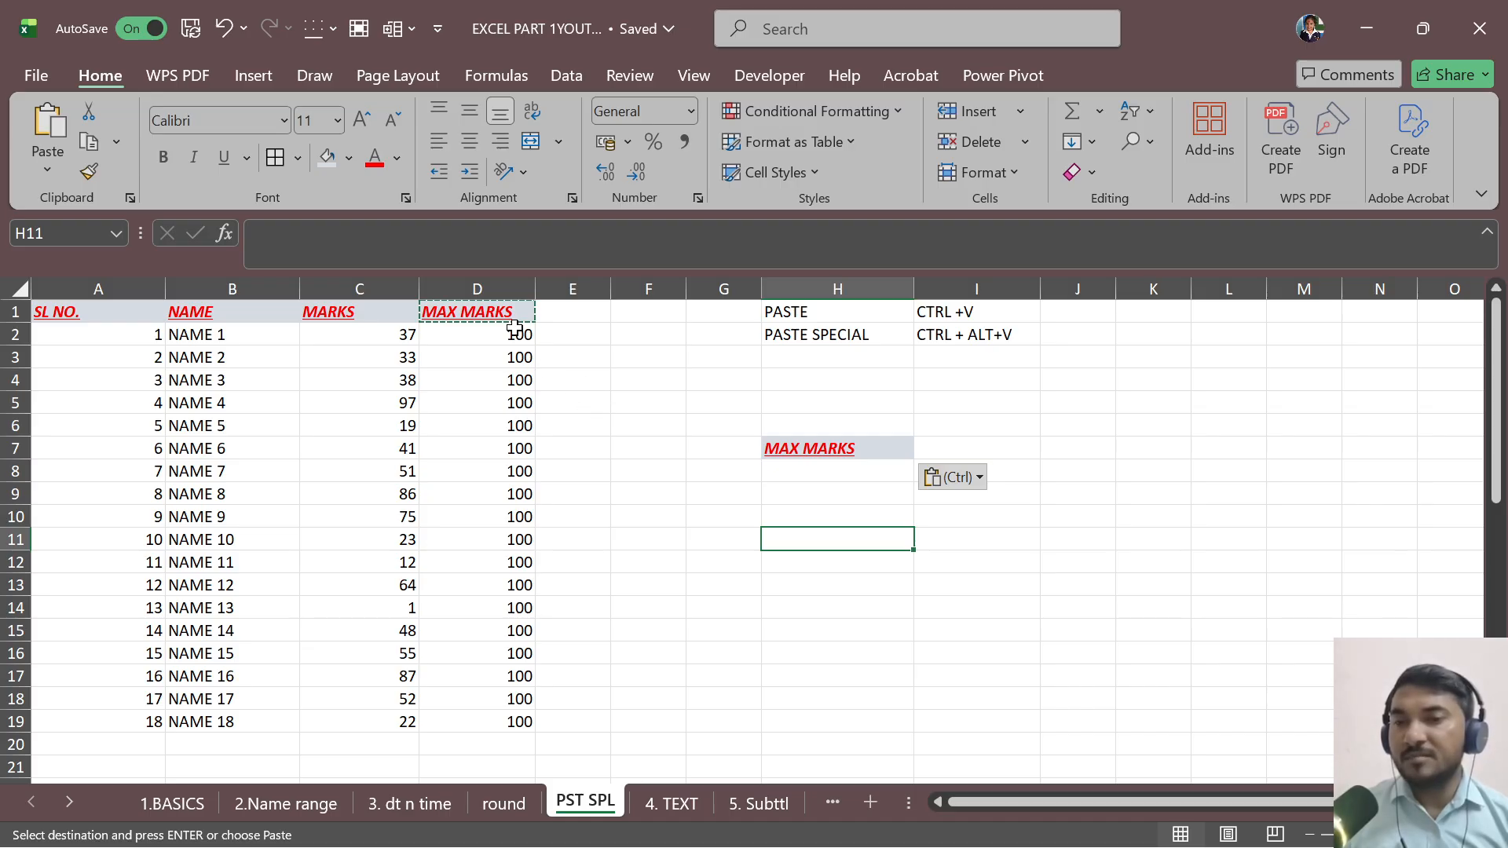
Step: Undo the paste of the MAX MARKS header in H7
{"action": "left_click", "coordinate": [805, 448]}
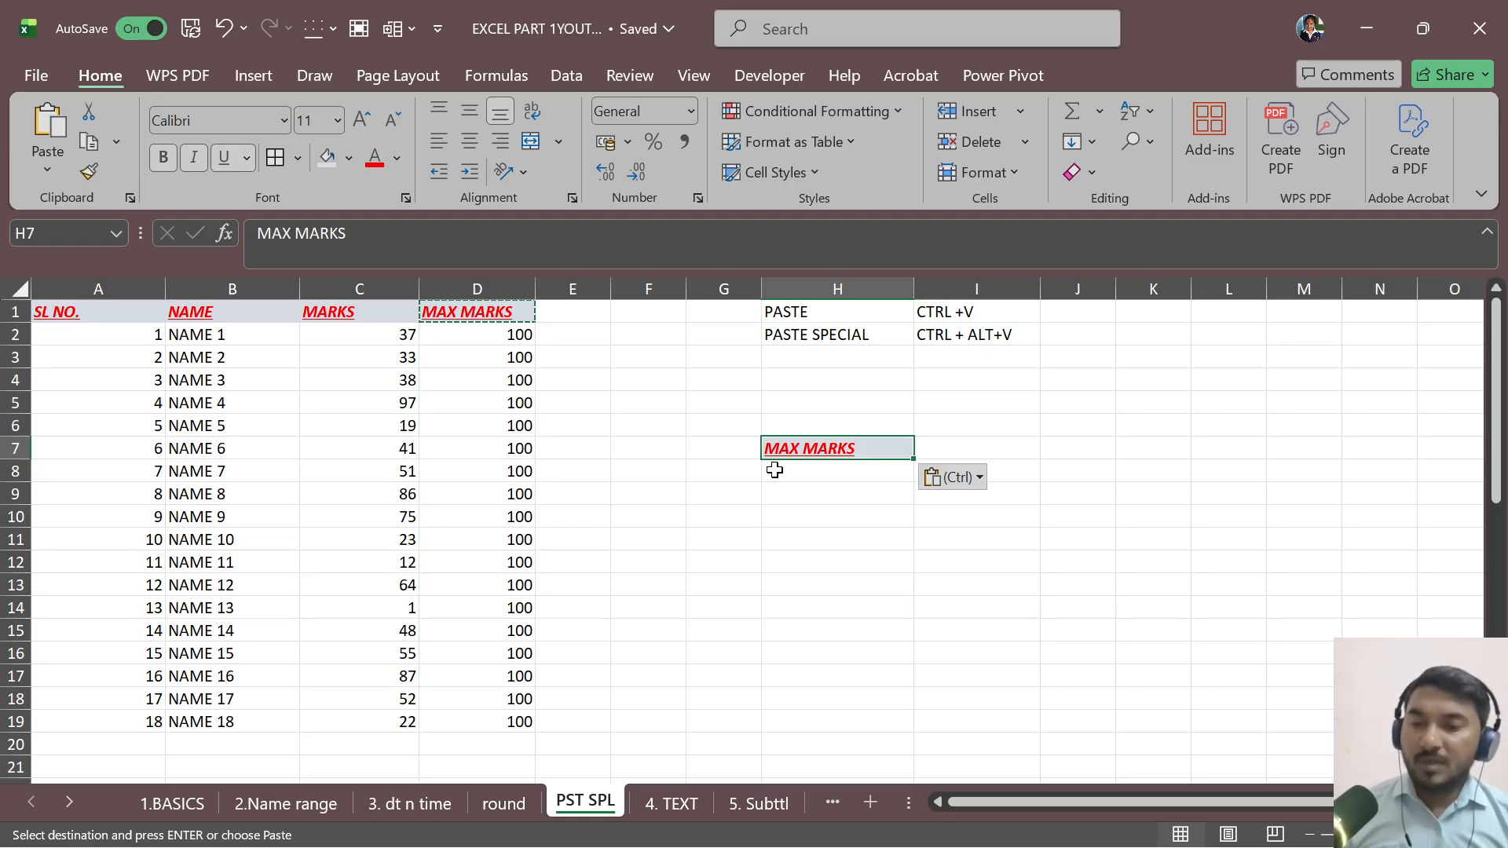
{"action": "key", "text": "ctrl+z"}
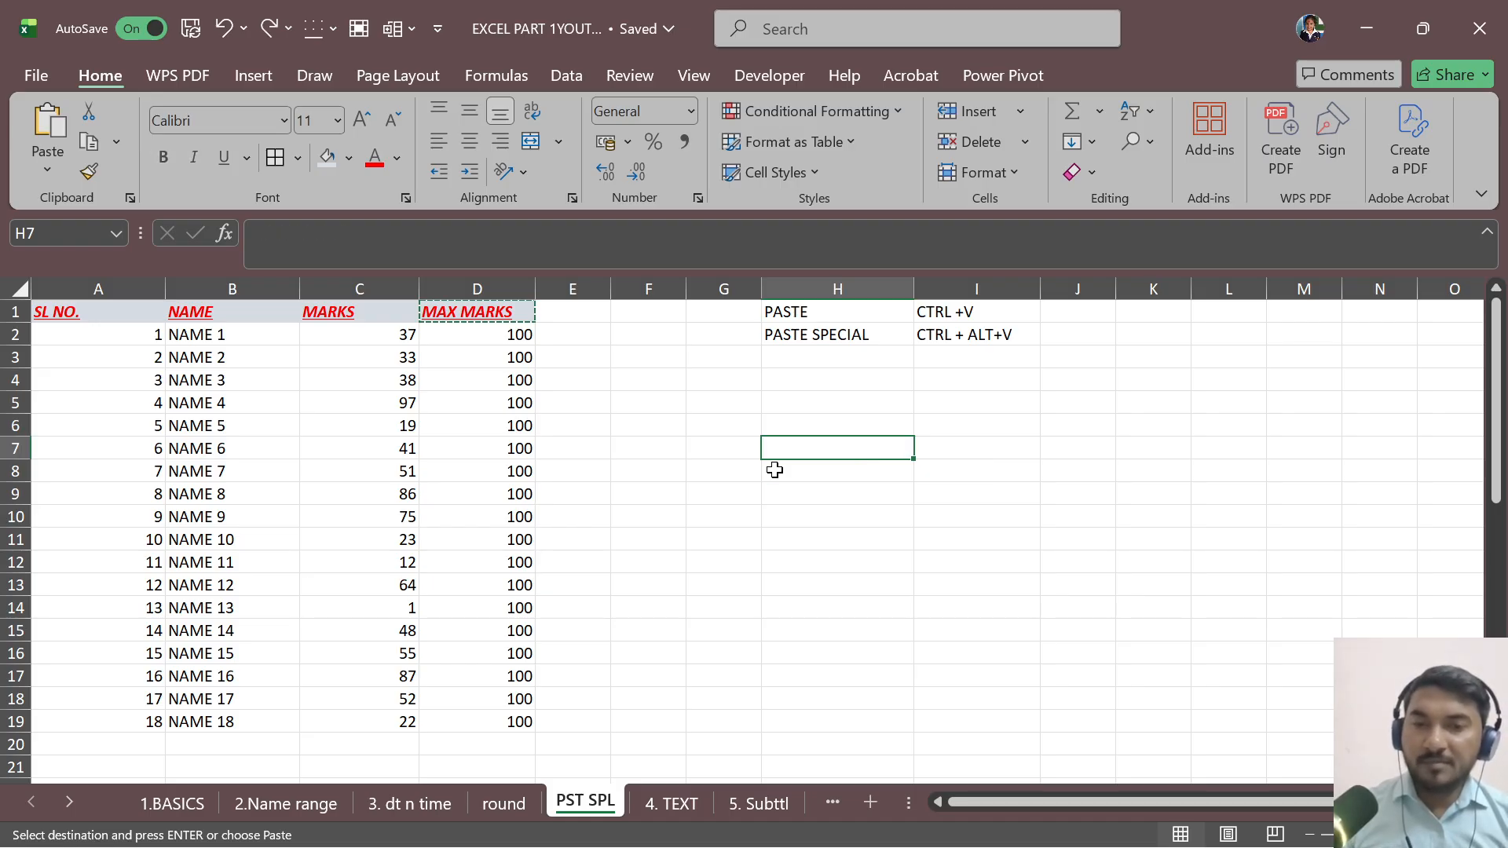
{"action": "left_click", "coordinate": [709, 491]}
Step: Paste the copied MAX MARKS header into H6 using Paste Special with only Values
{"action": "left_click", "coordinate": [476, 312]}
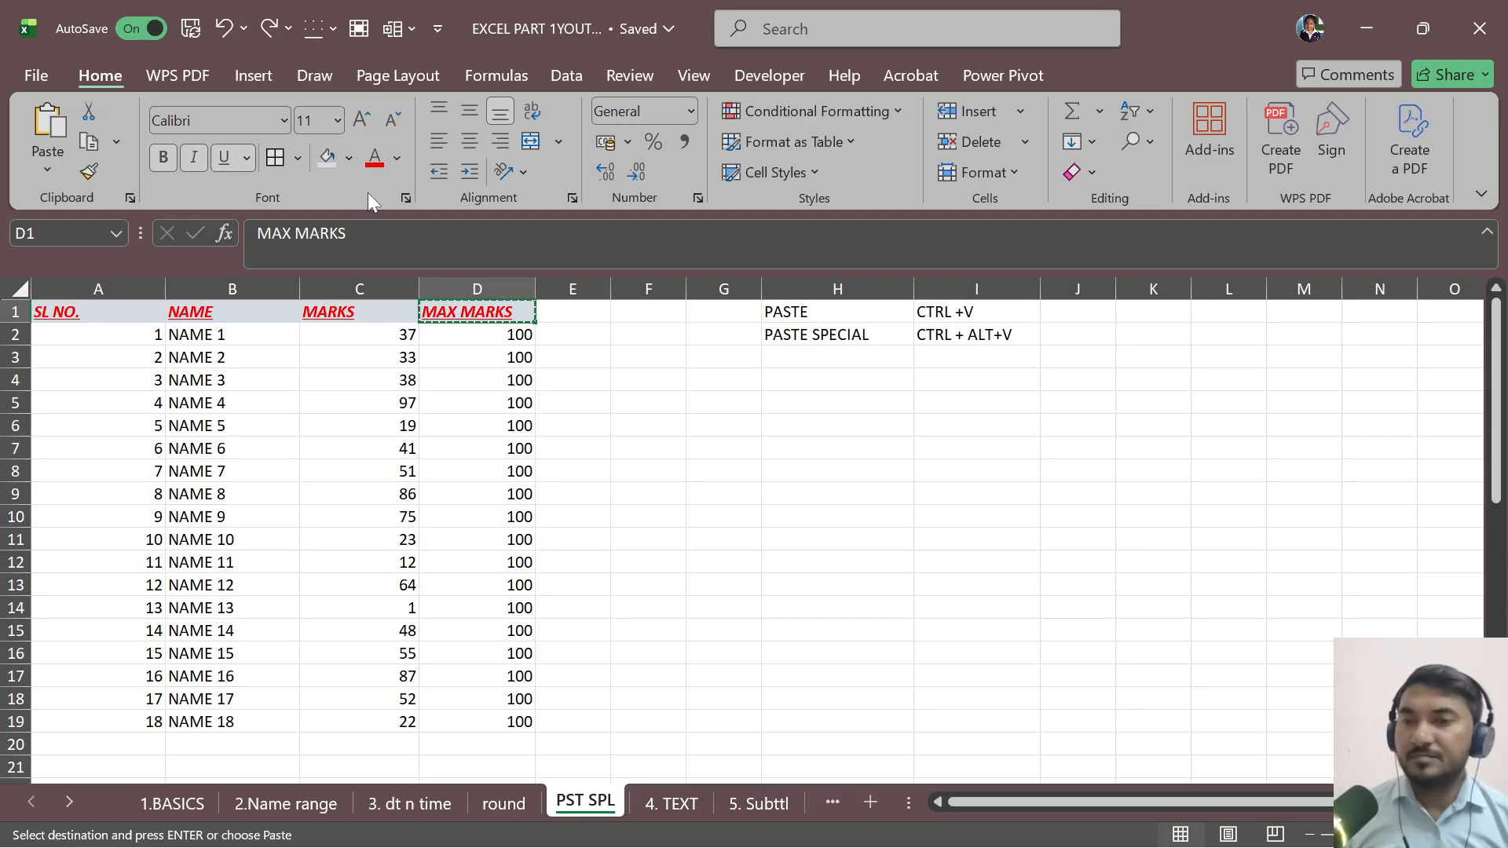
{"action": "left_click", "coordinate": [837, 422]}
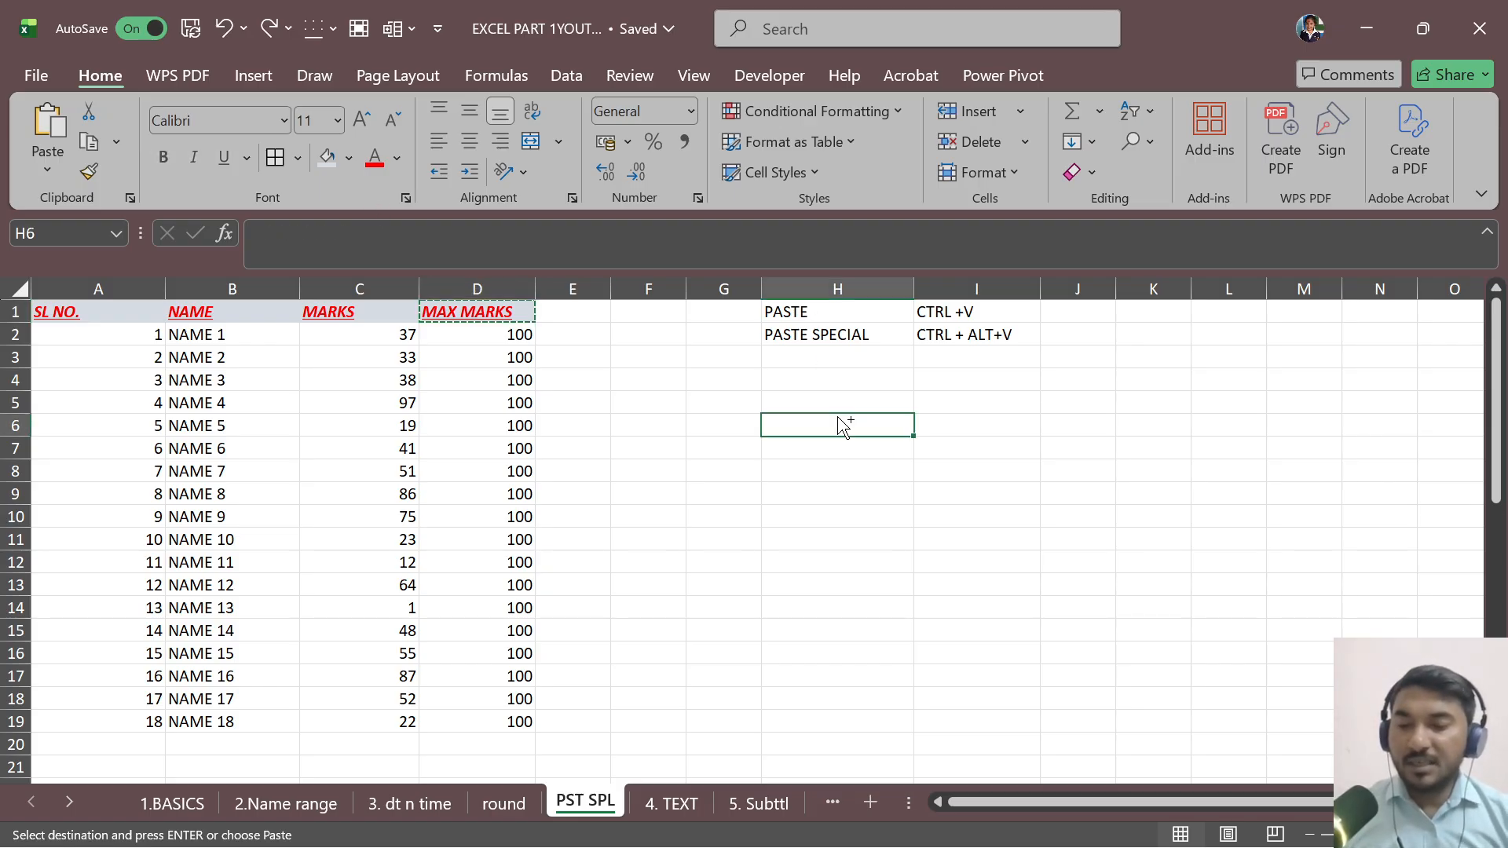
{"action": "key", "text": "ctrl+alt+v"}
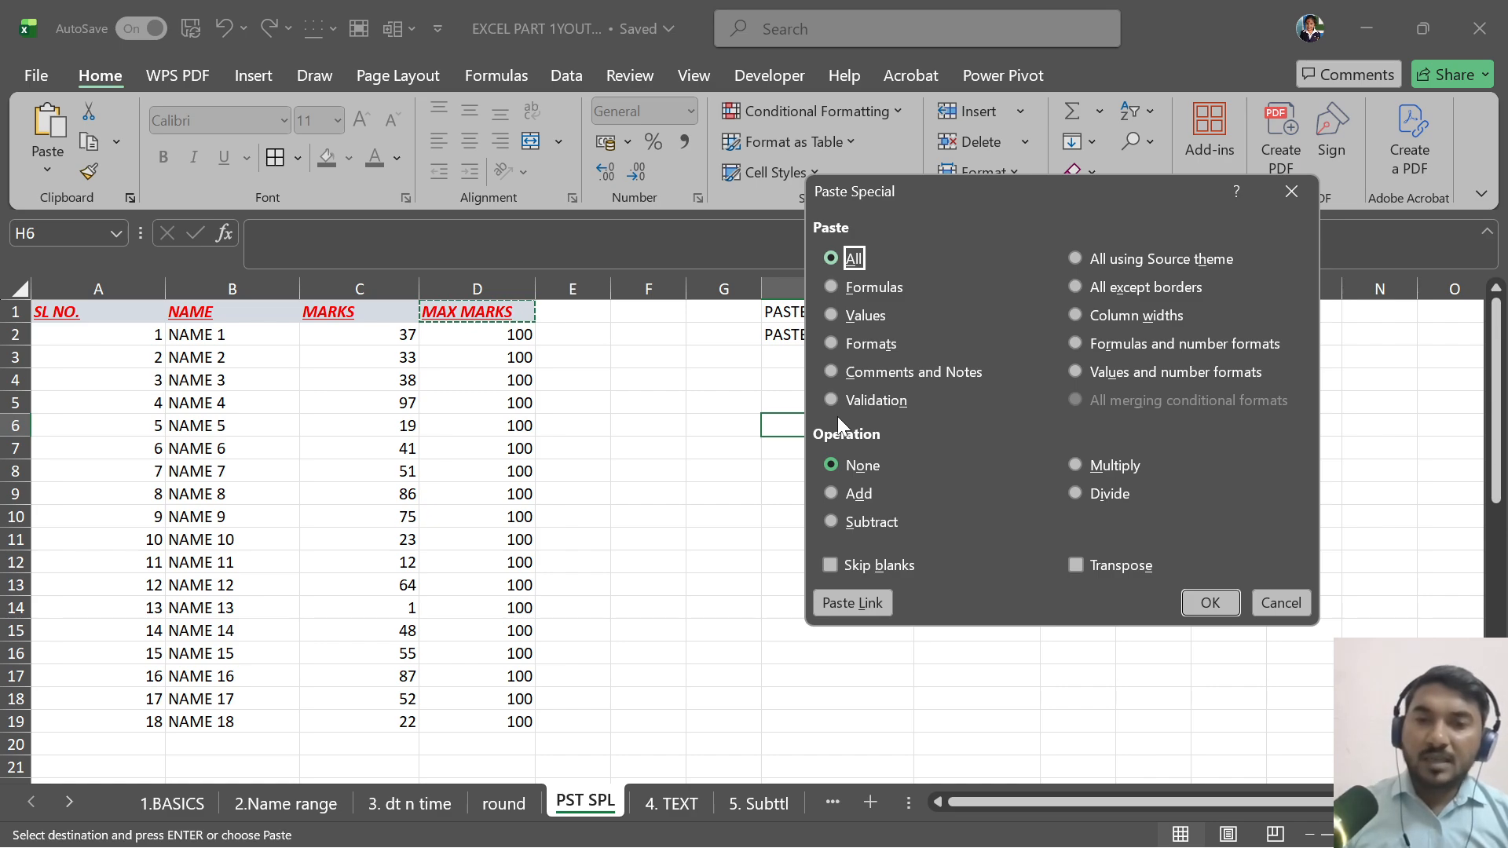
{"action": "left_click", "coordinate": [875, 321]}
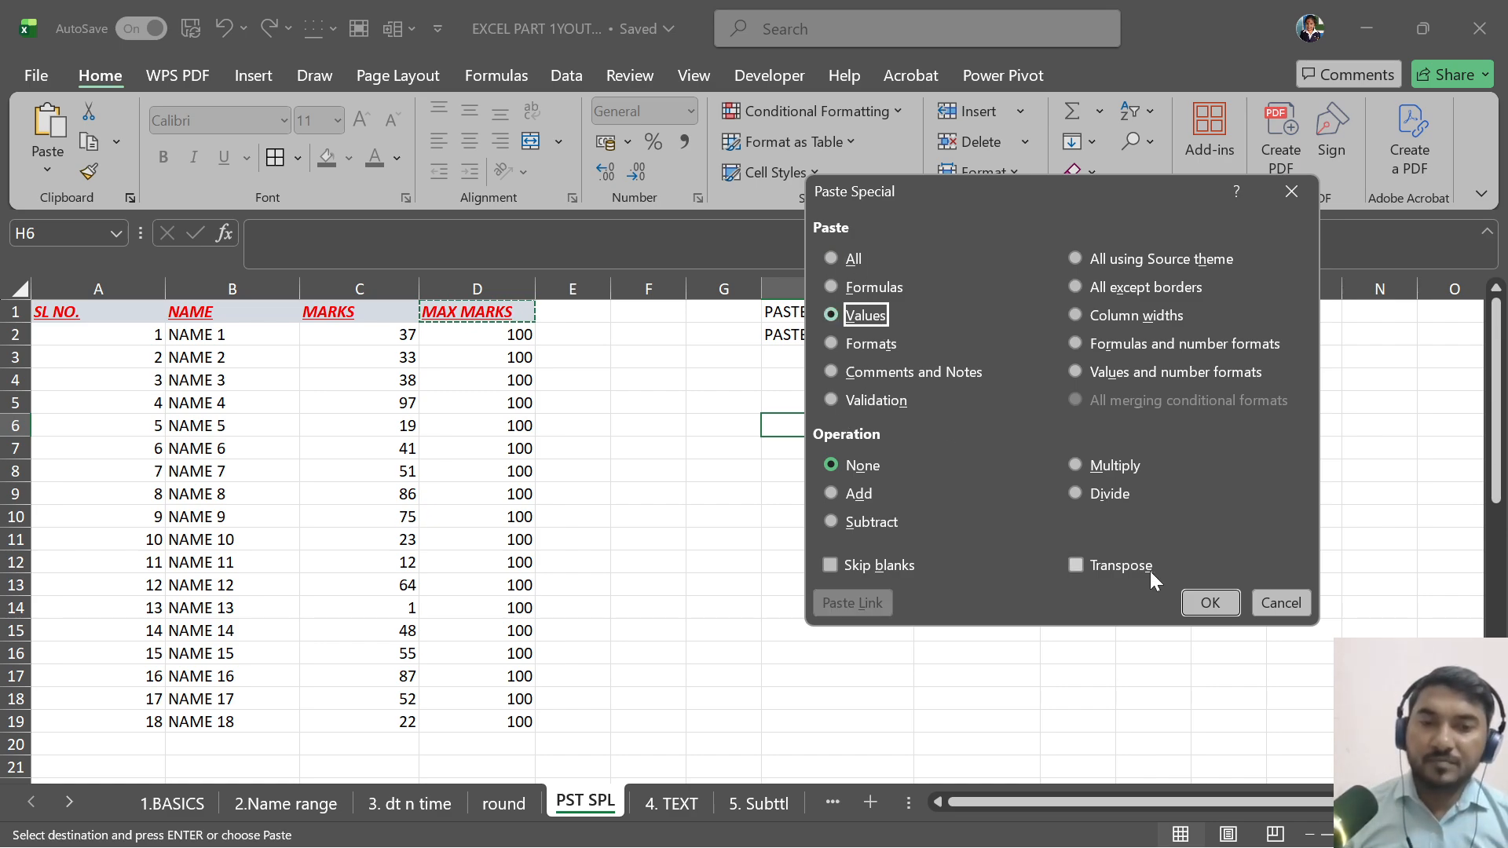
{"action": "left_click", "coordinate": [1210, 602]}
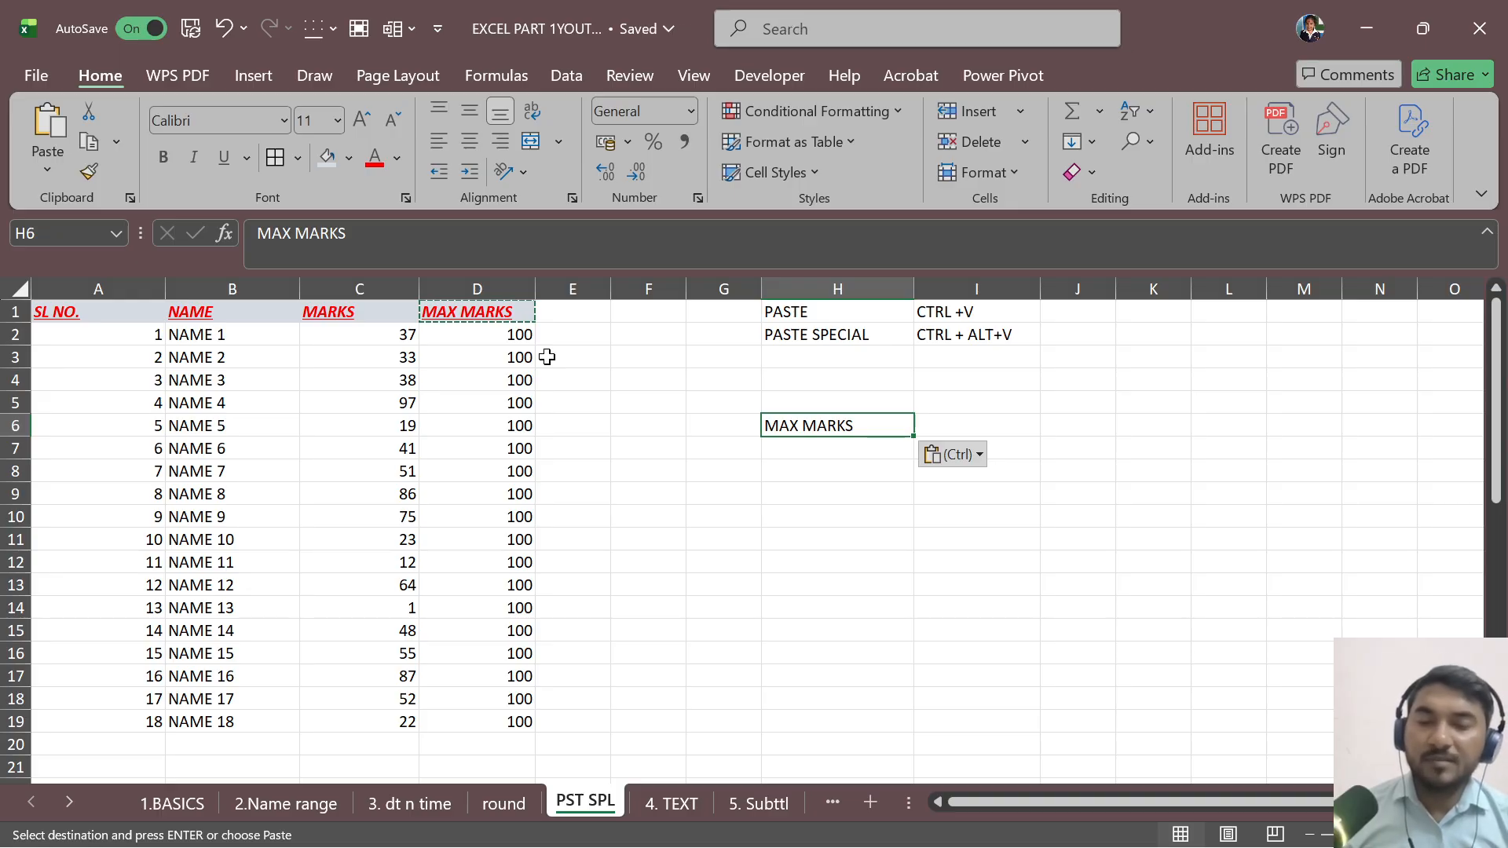
Step: Undo the values-only paste of MAX MARKS in H6
{"action": "key", "text": "ctrl+z"}
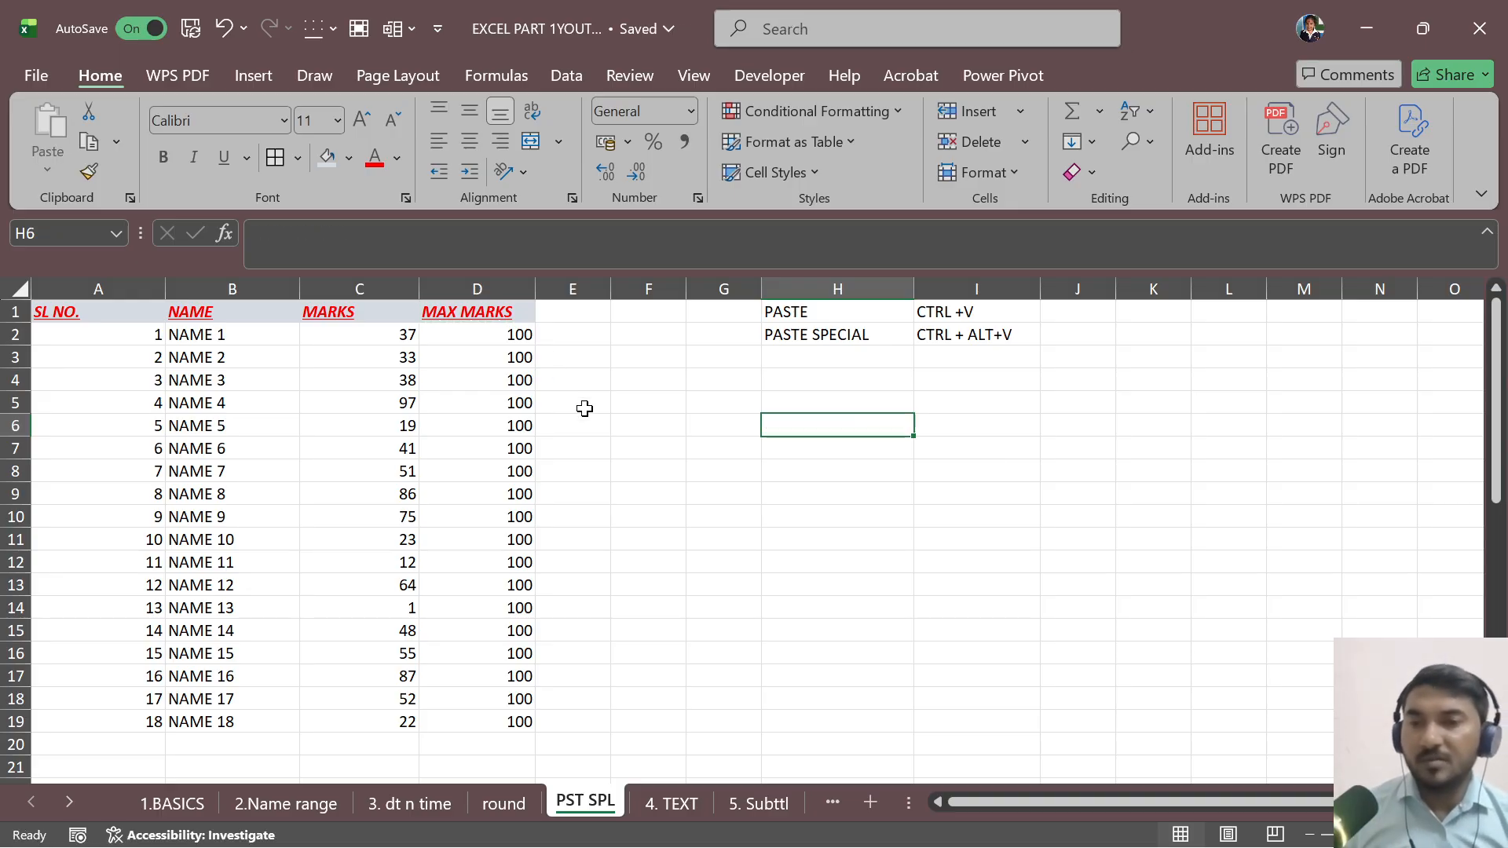
{"action": "left_click", "coordinate": [585, 315]}
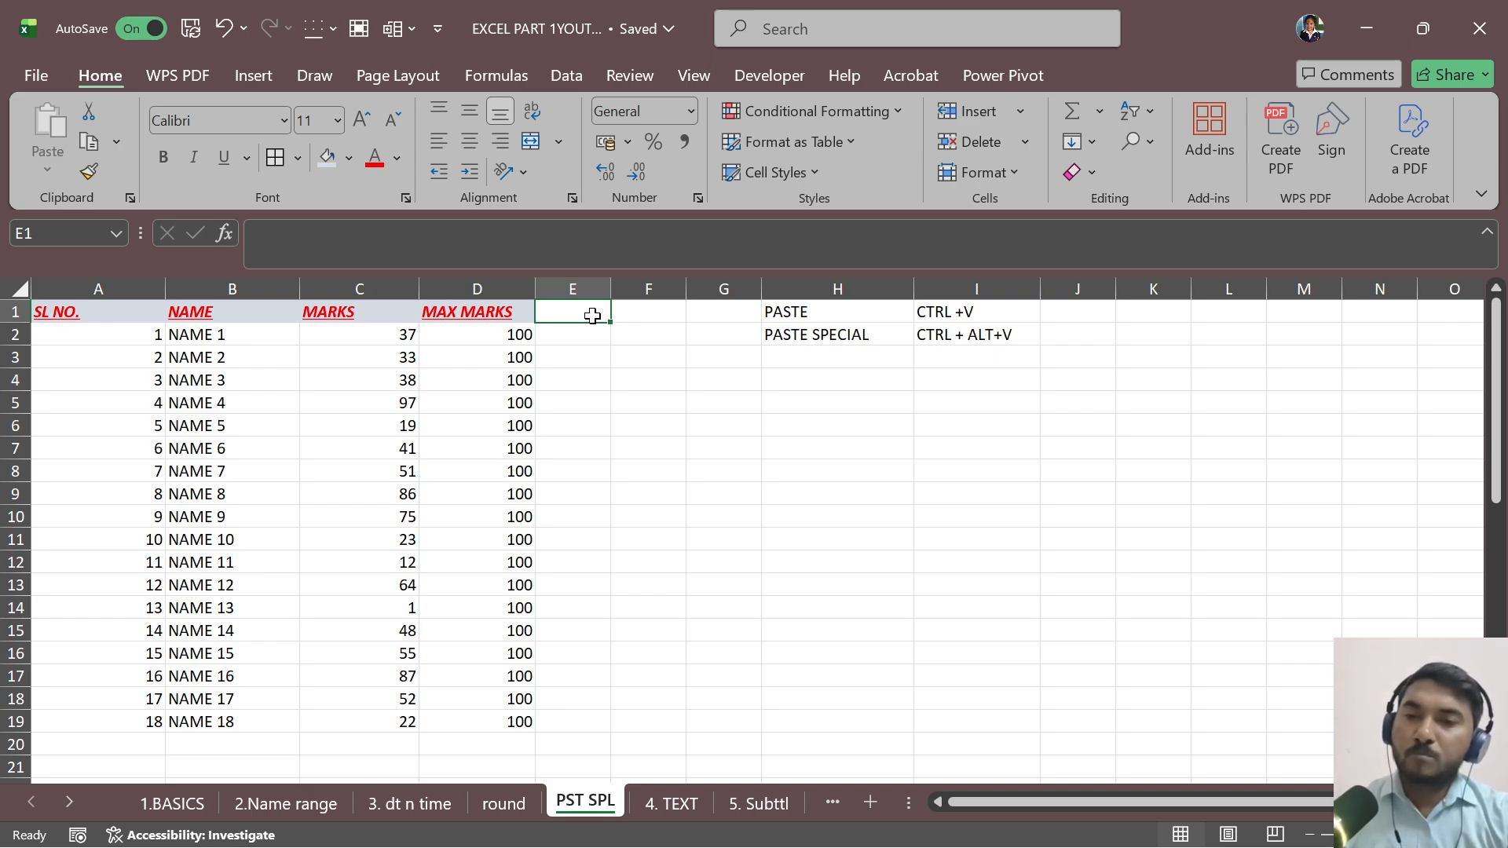
{"action": "type", "text": "PER"}
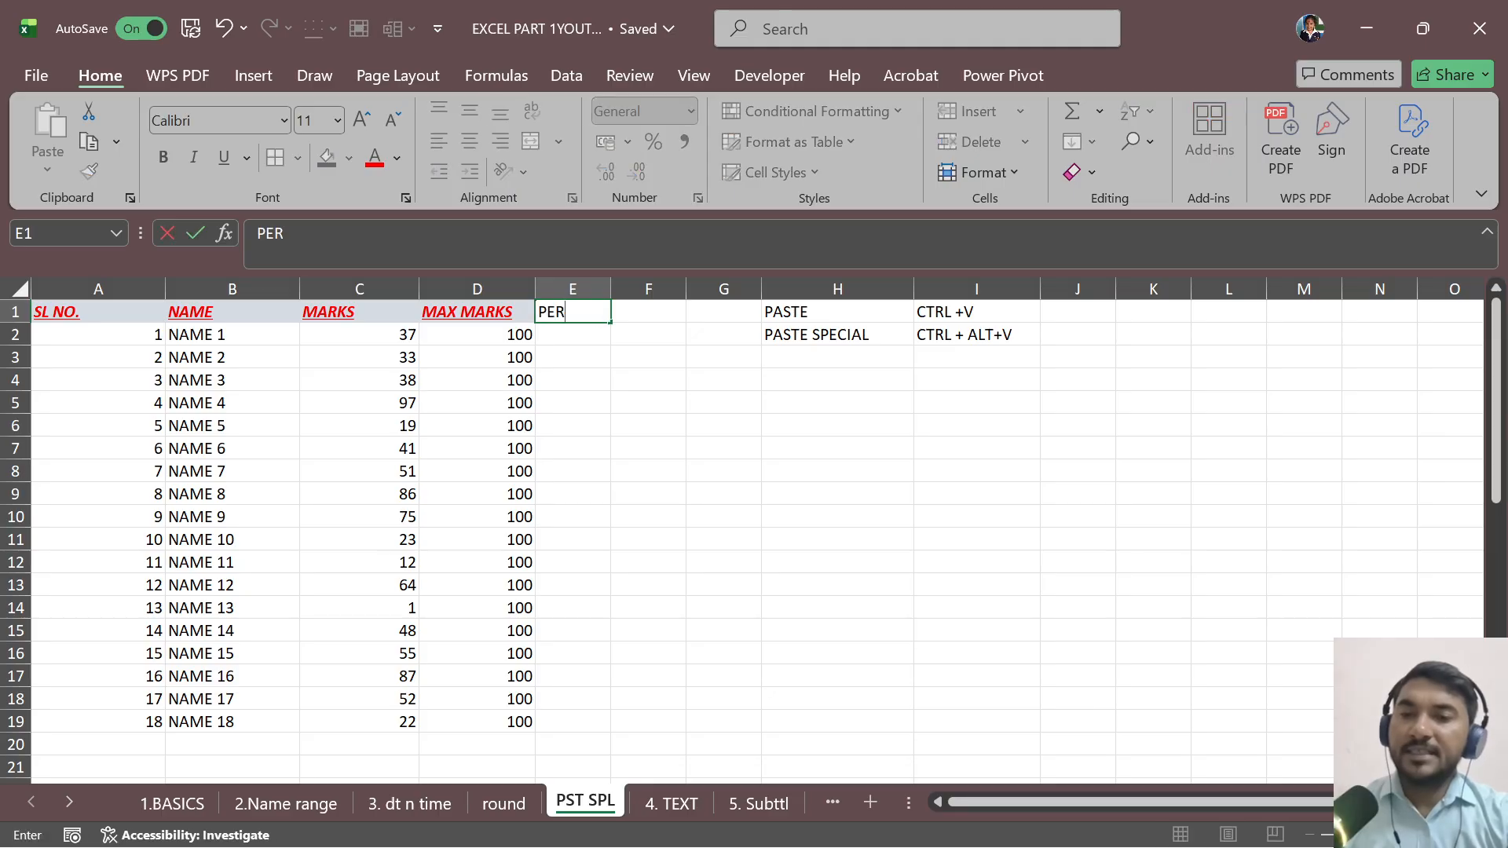
{"action": "type", "text": "CENTAGE MAS"}
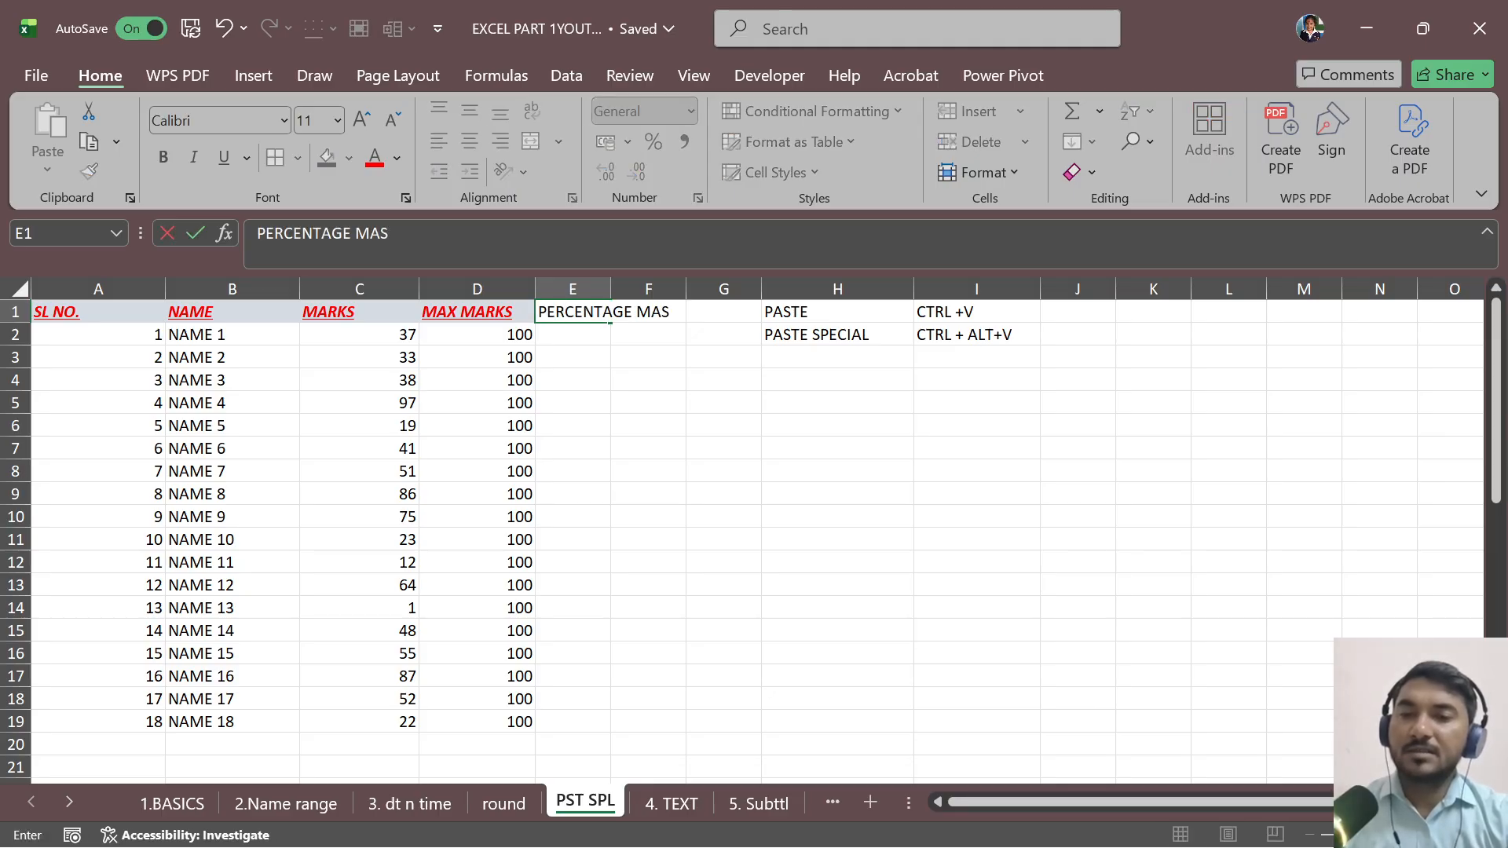
{"action": "key", "text": "BackSpace"}
{"action": "type", "text": "R"}
{"action": "key", "text": "BackSpace"}
{"action": "key", "text": "BackSpace"}
{"action": "key", "text": "BackSpace"}
{"action": "key", "text": "BackSpace"}
{"action": "key", "text": "BackSpace"}
{"action": "key", "text": "BackSpace"}
{"action": "key", "text": "BackSpace"}
{"action": "key", "text": "BackSpace"}
{"action": "key", "text": "BackSpace"}
{"action": "key", "text": "BackSpace"}
{"action": "key", "text": "BackSpace"}
{"action": "key", "text": "BackSpace"}
{"action": "key", "text": "BackSpace"}
{"action": "key", "text": "BackSpace"}
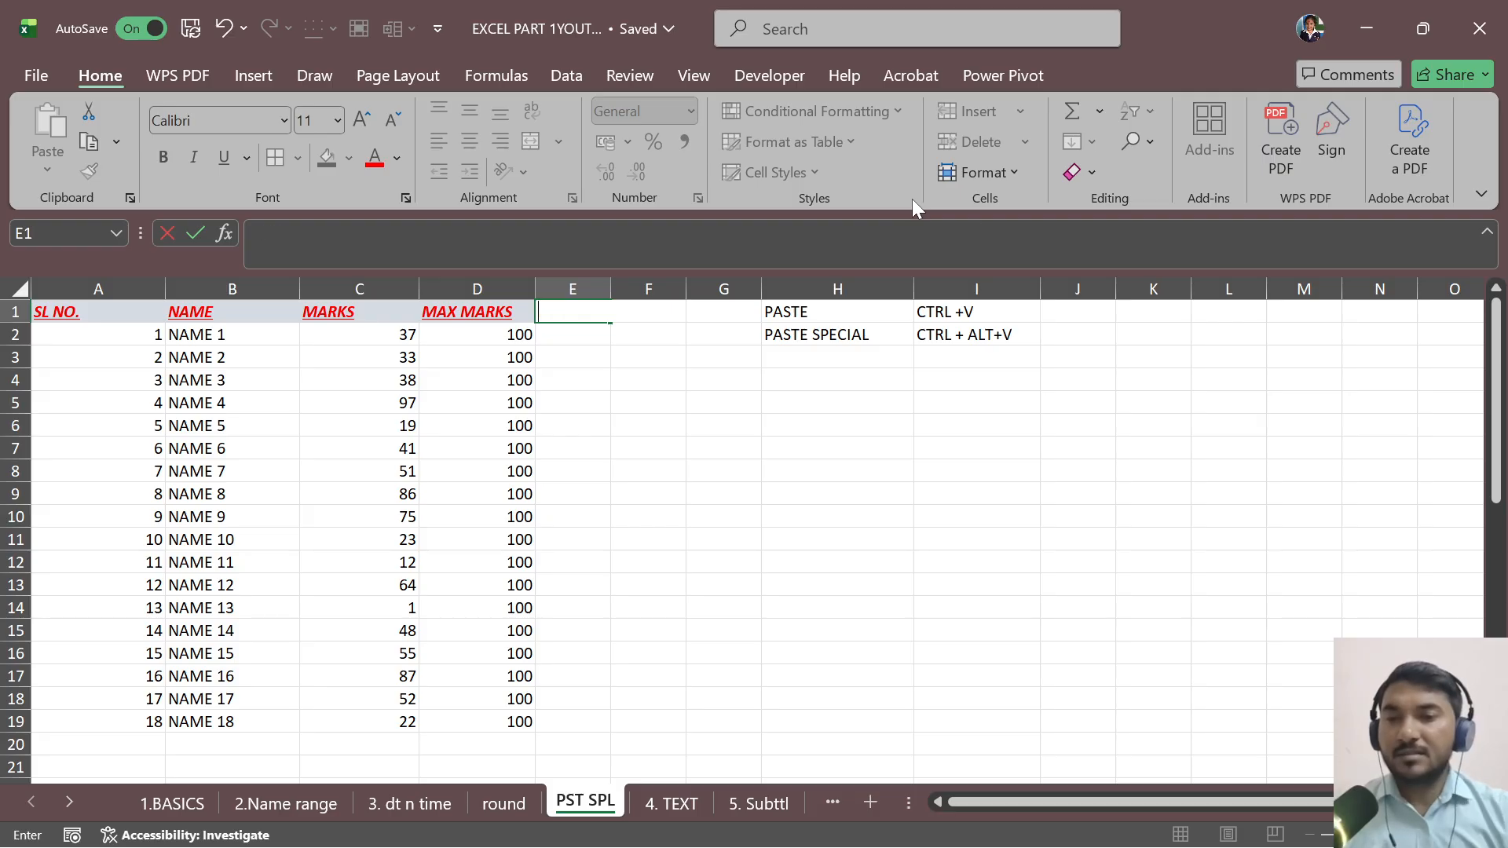
Step: Delete the marks in D2:D19 under the MAX MARKS header
{"action": "left_click_drag", "start_coordinate": [524, 330], "coordinate": [529, 717]}
{"action": "key", "text": "Delete"}
{"action": "left_click", "coordinate": [470, 312]}
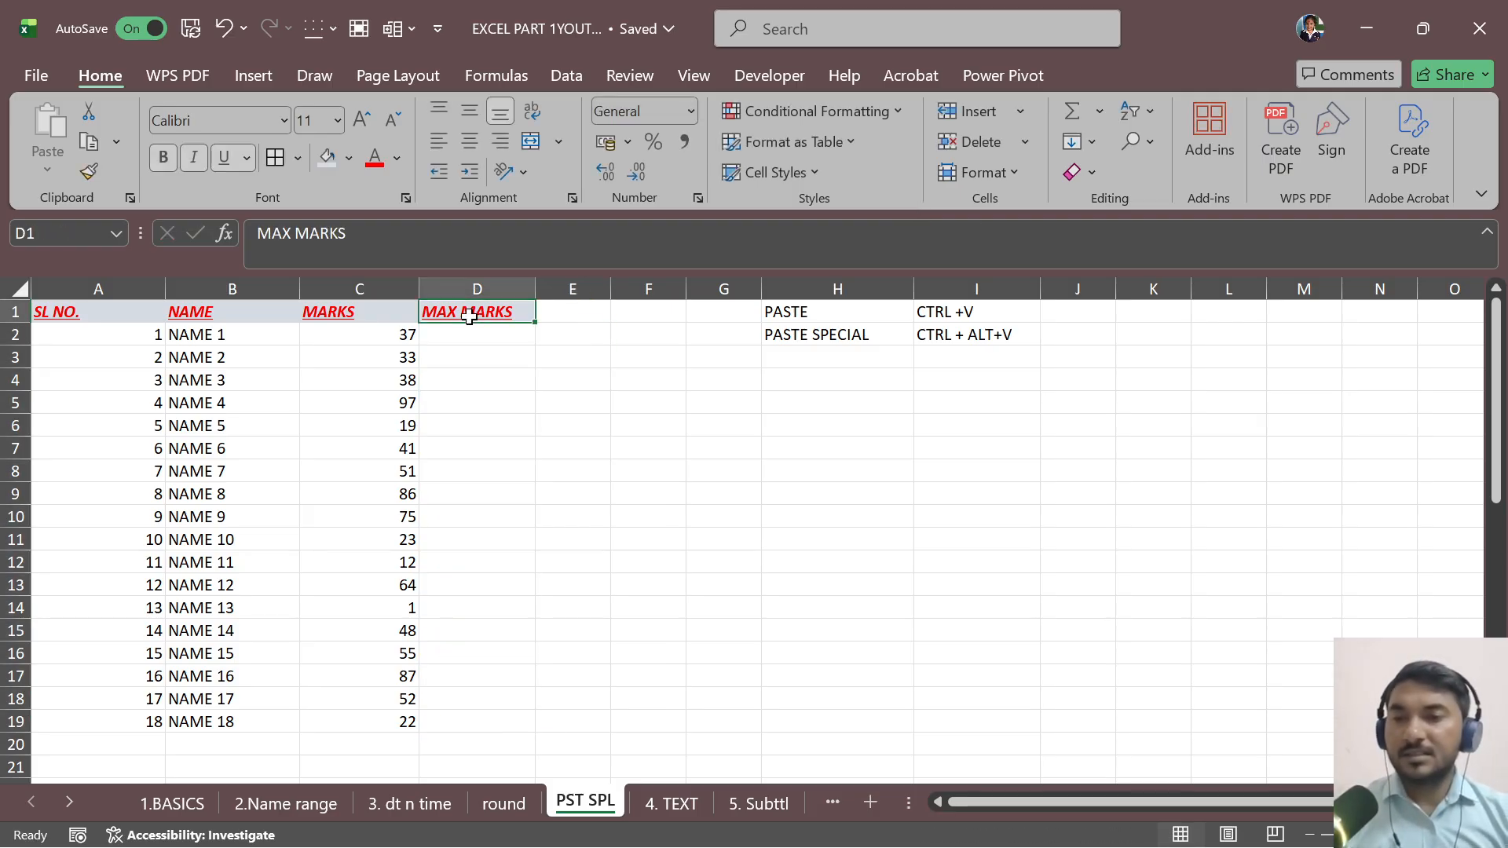
Step: Rename the header in C1 as MARKS 1 and the header in D1 as MARKS 2
{"action": "left_click", "coordinate": [372, 306]}
{"action": "left_click", "coordinate": [316, 233]}
{"action": "type", "text": "1"}
{"action": "left_click", "coordinate": [723, 402]}
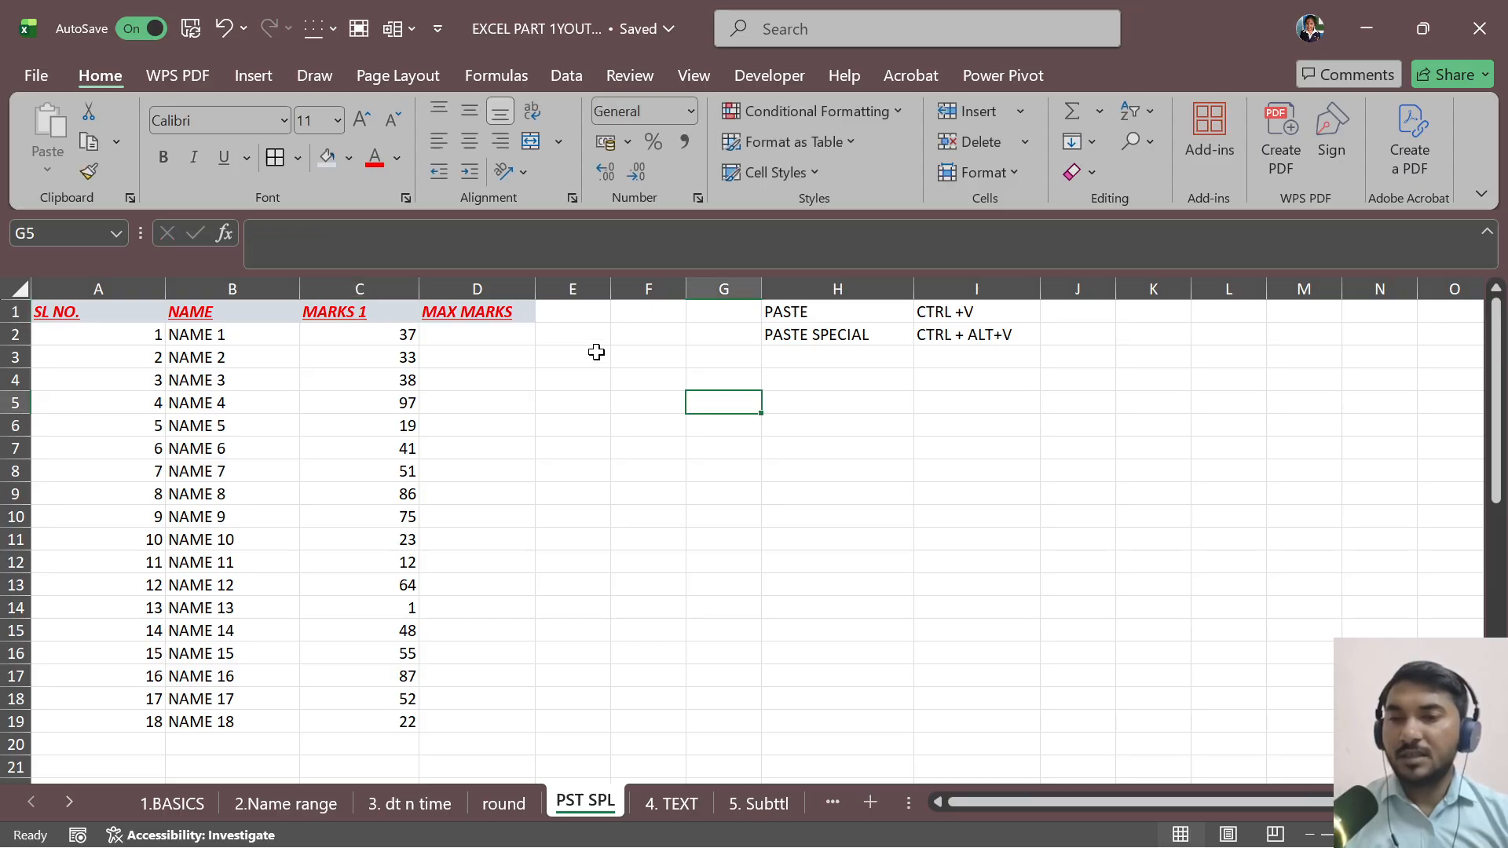
{"action": "left_click", "coordinate": [504, 321]}
{"action": "type", "text": "MARKS"}
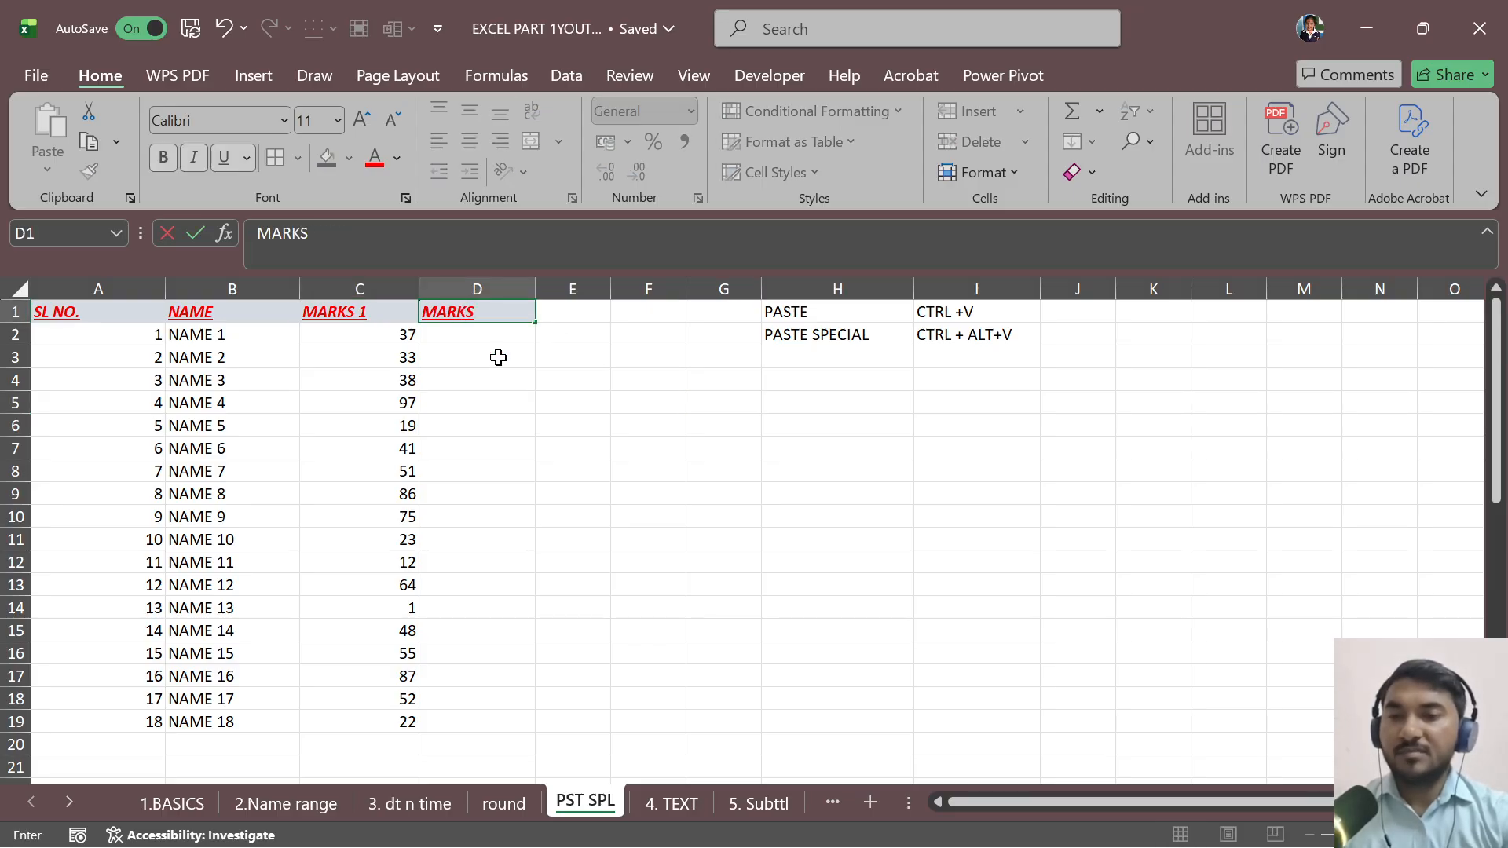
{"action": "type", "text": " 2"}
{"action": "key", "text": "Return"}
Step: Enter the formula =RANDBETWEEN(1,100) in D2 to generate a random mark
{"action": "type", "text": "=RAND"}
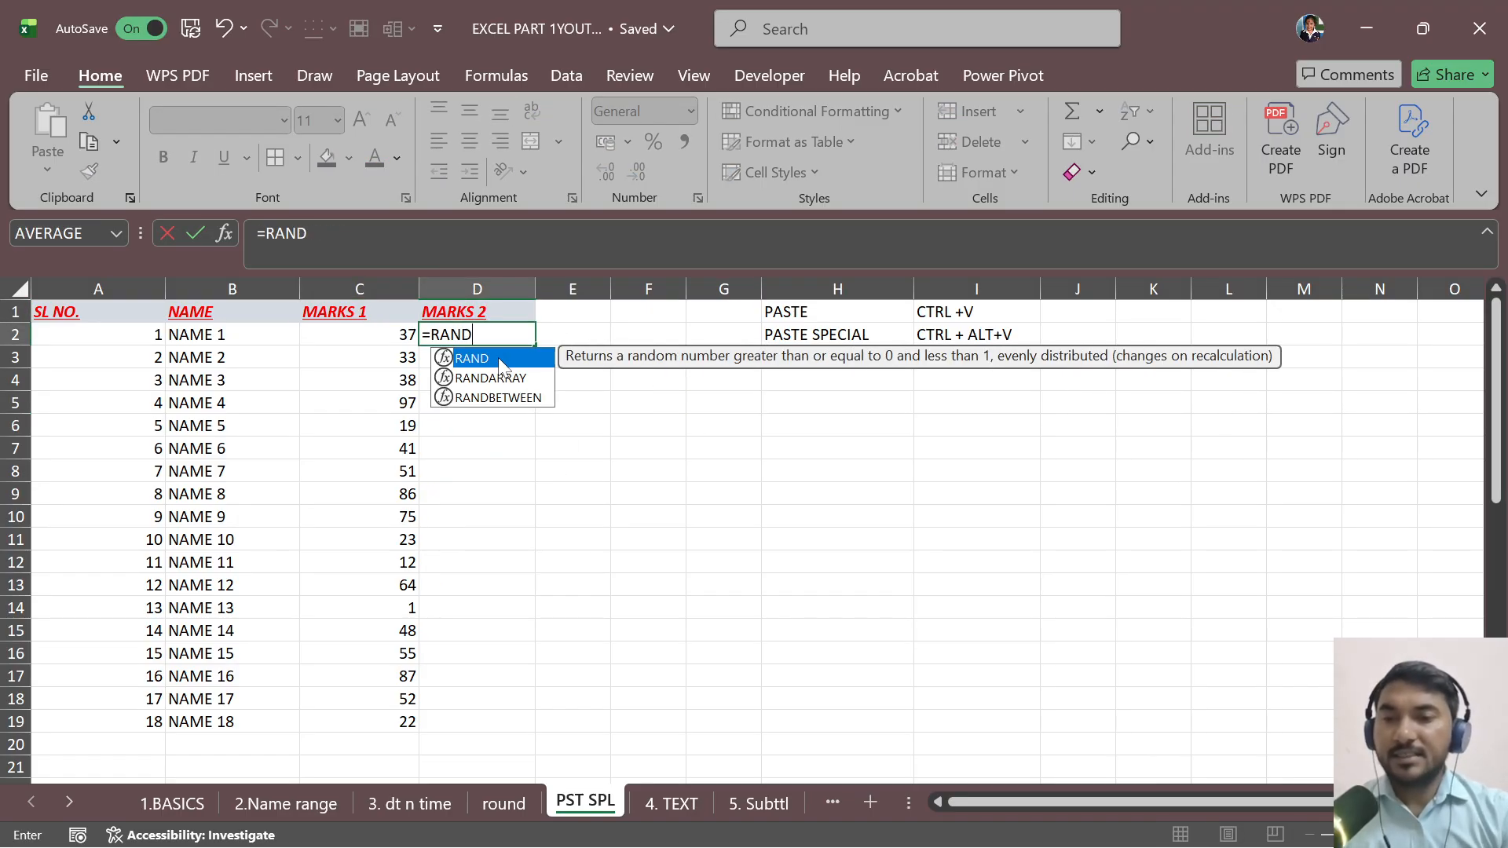
{"action": "key", "text": "Down"}
{"action": "key", "text": "Down"}
{"action": "key", "text": "Tab"}
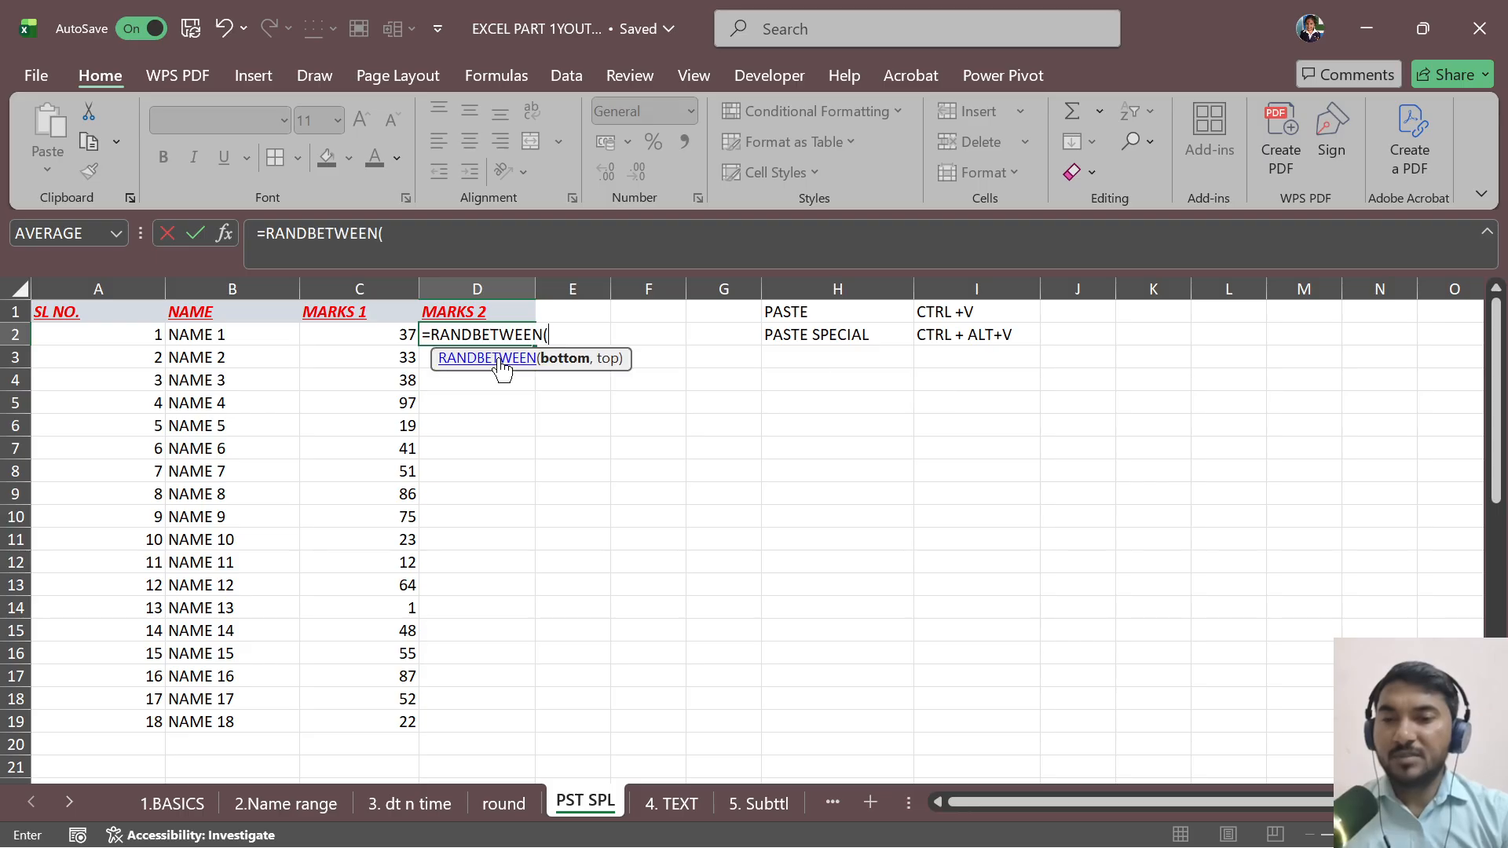
{"action": "type", "text": "1,00"}
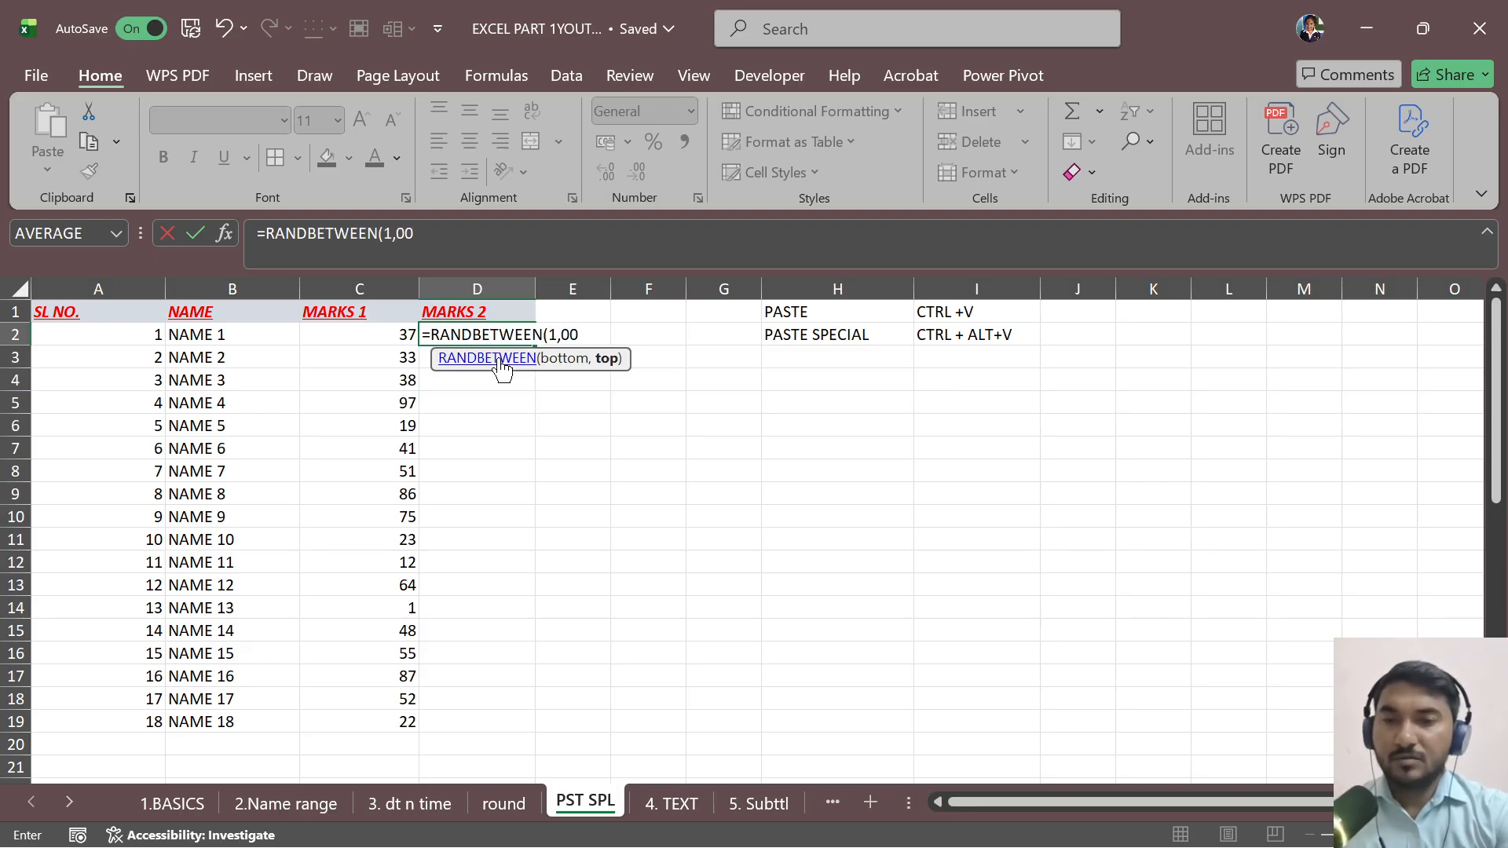
{"action": "key", "text": "Return"}
{"action": "key", "text": "Up"}
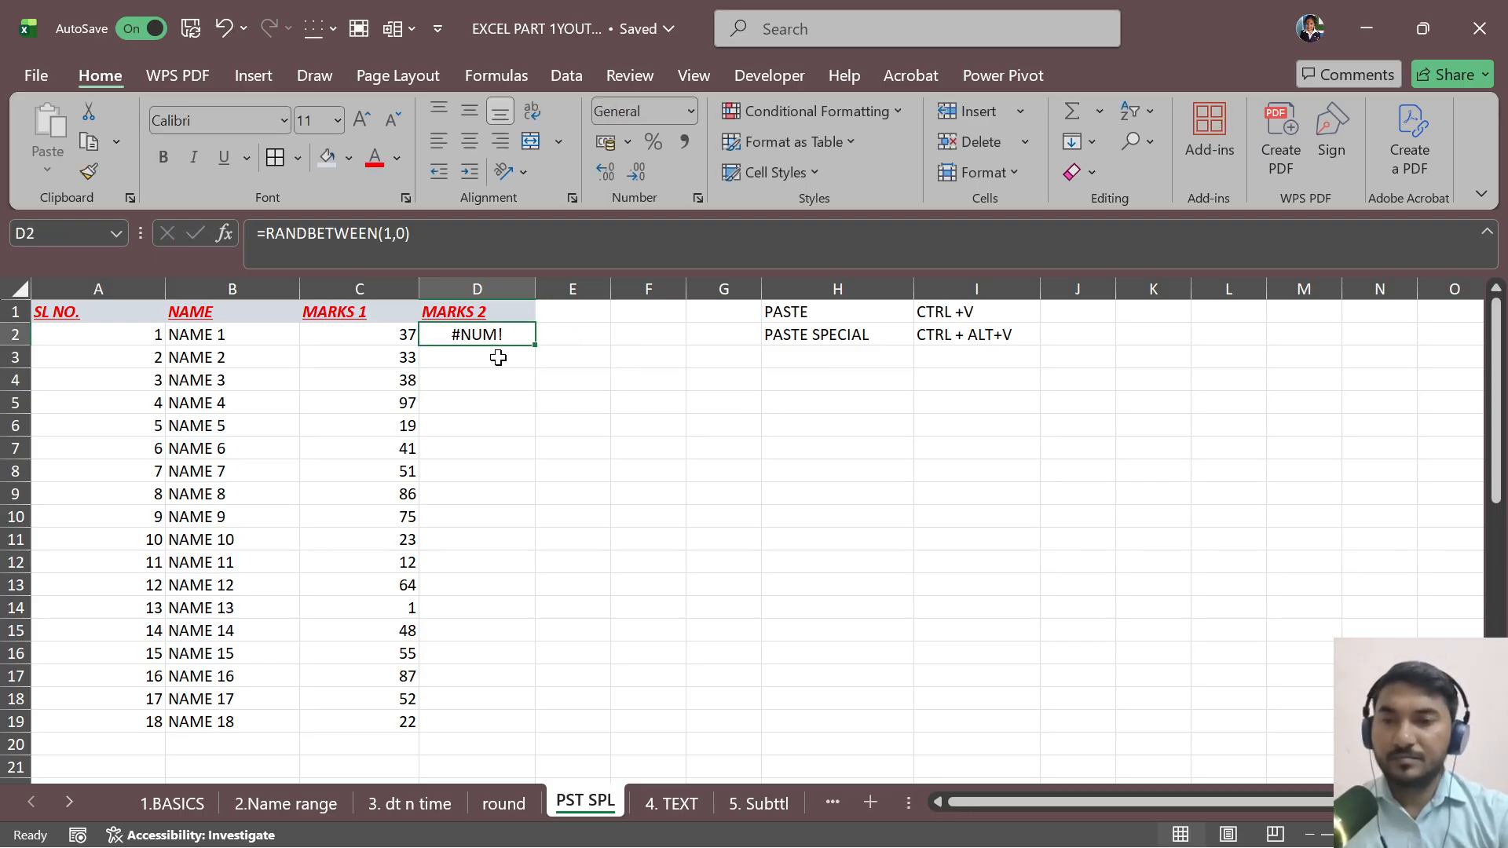
{"action": "left_click", "coordinate": [395, 234]}
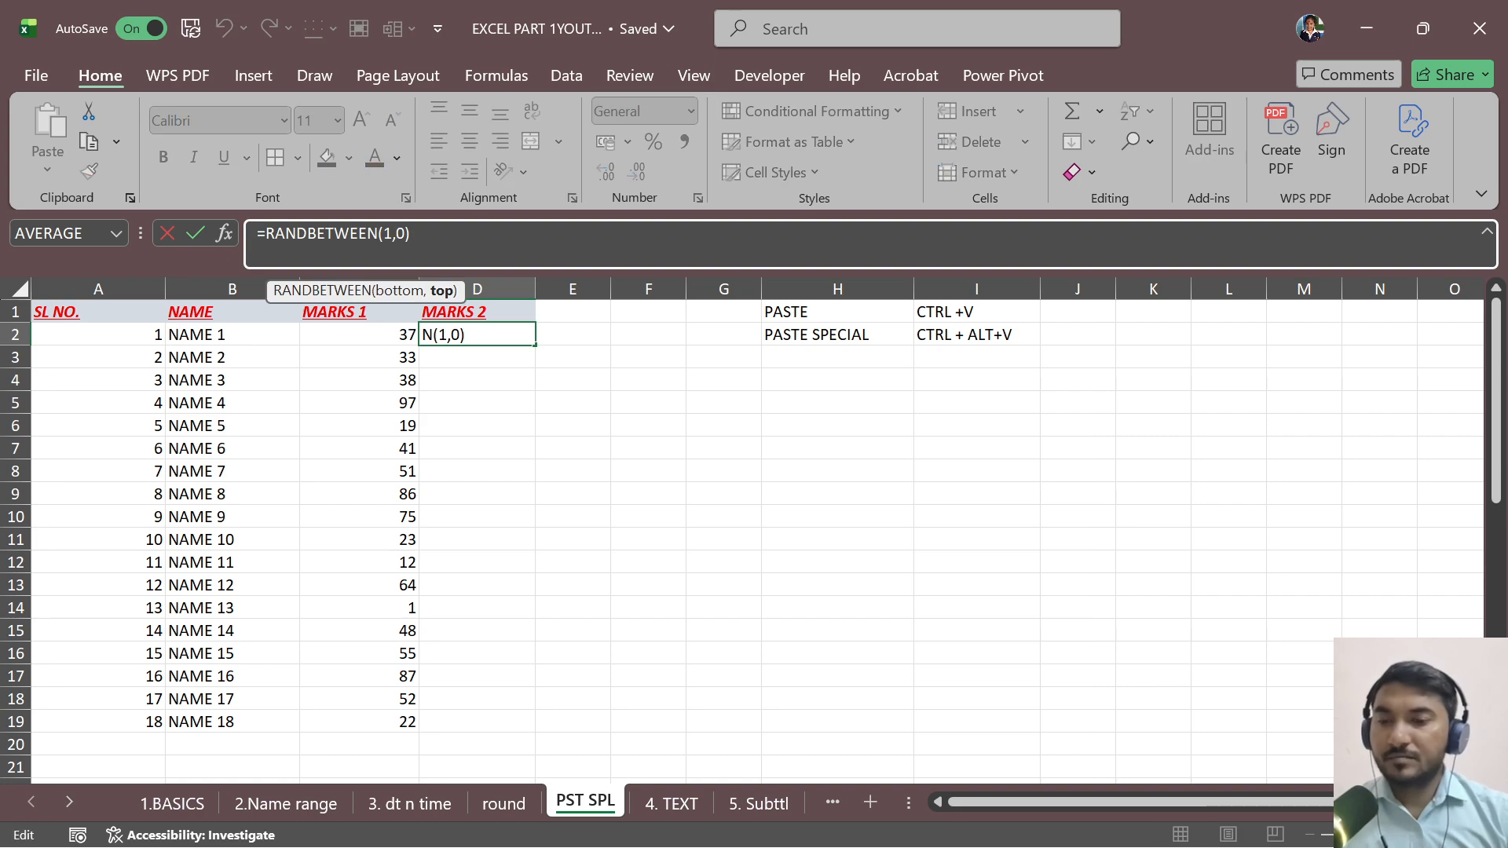
{"action": "type", "text": "1"}
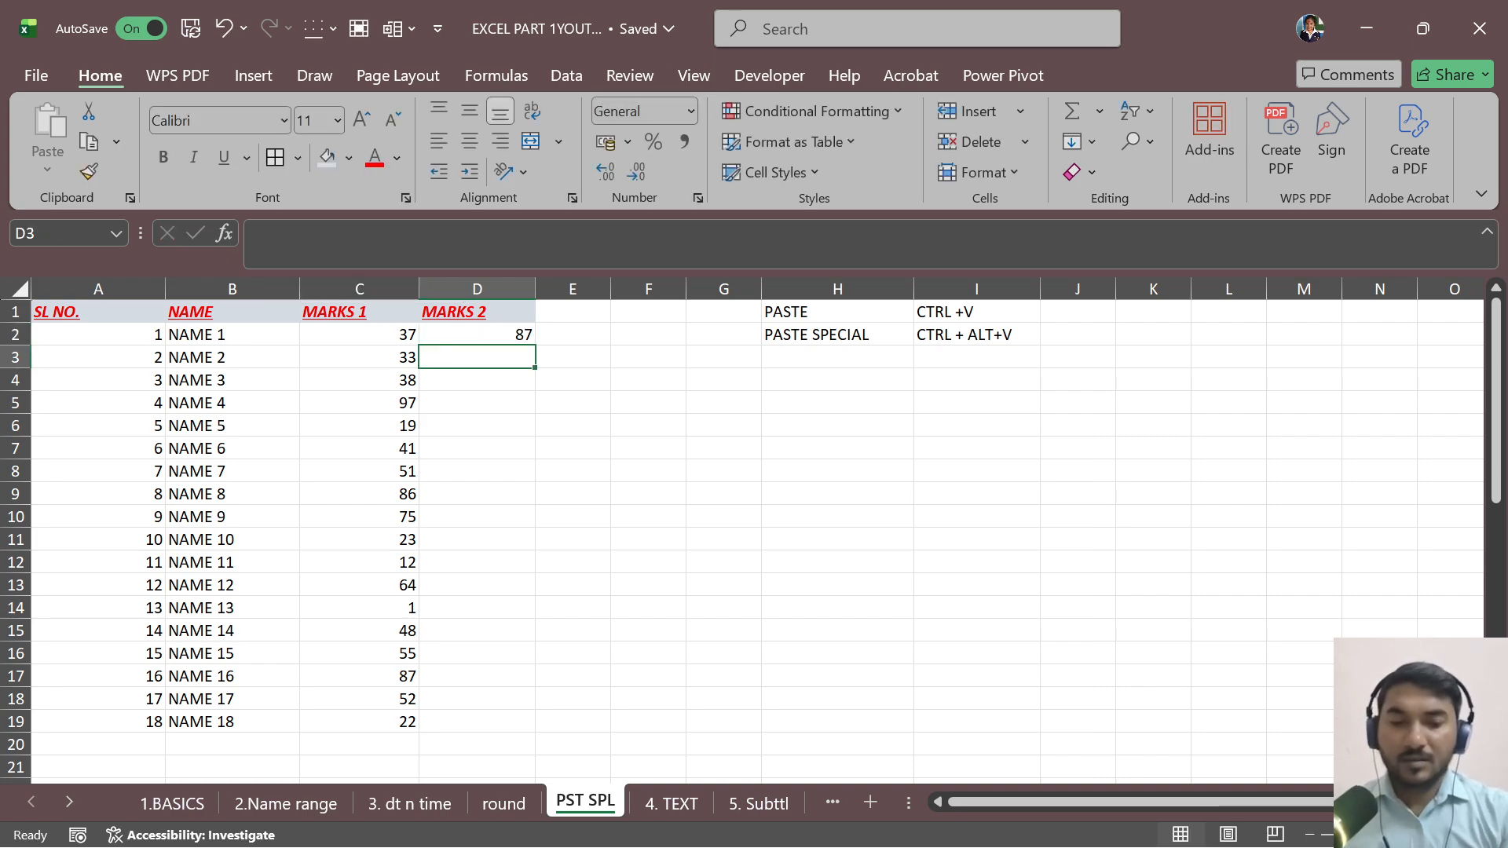
Step: Fill the RANDBETWEEN formula from D2 down through D19
{"action": "key", "text": "Up"}
{"action": "key", "text": "ctrl+shift+Down"}
{"action": "key", "text": "ctrl+Up"}
{"action": "key", "text": "Down"}
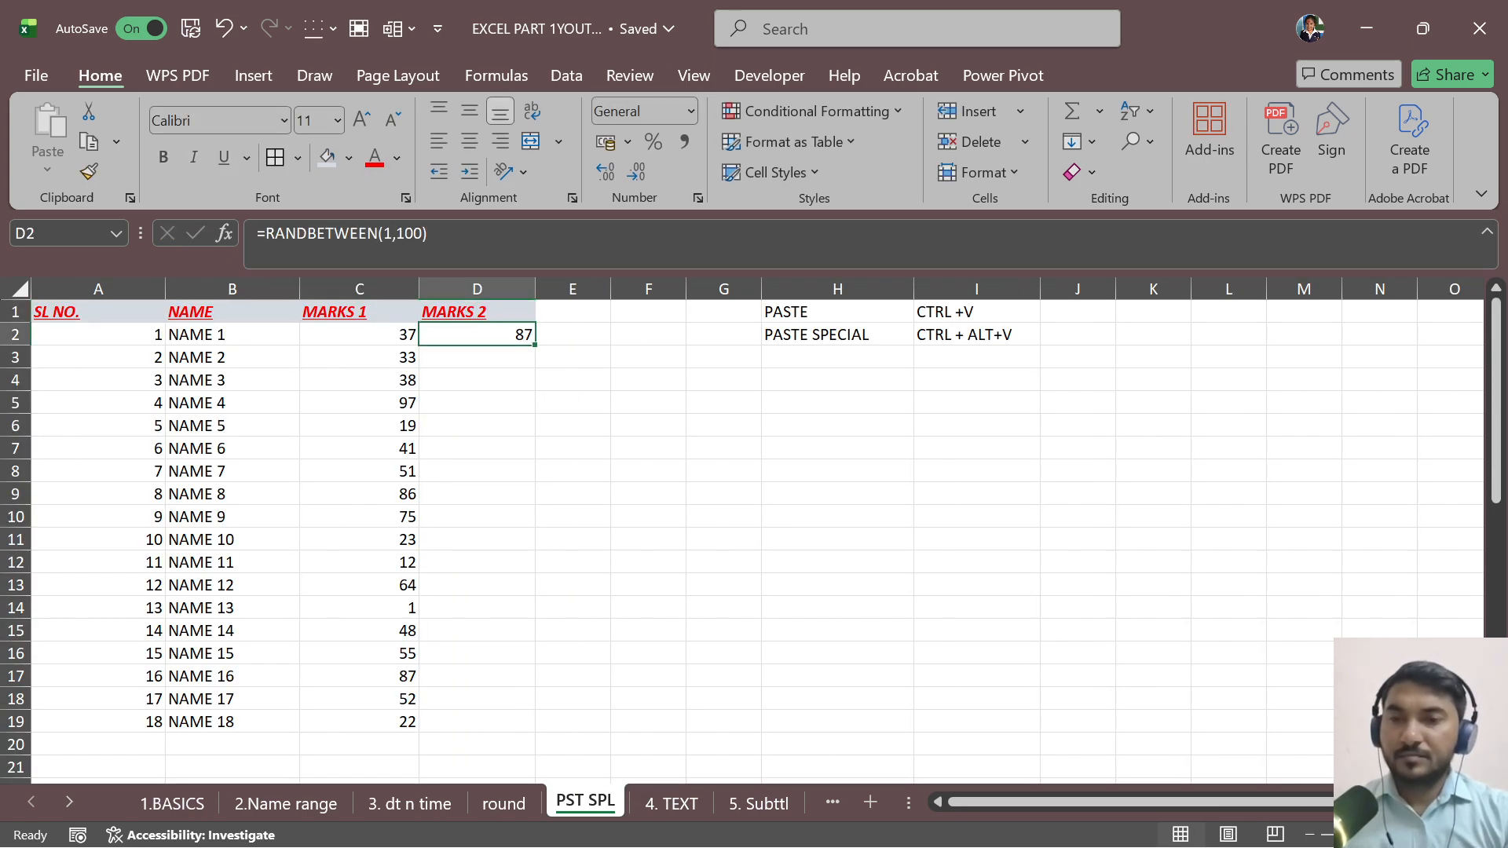
{"action": "key", "text": "shift+Down"}
{"action": "key", "text": "shift+Down"}
{"action": "key", "text": "shift+Down"}
{"action": "key", "text": "shift+Down"}
{"action": "key", "text": "shift+Down"}
{"action": "key", "text": "shift+Down"}
{"action": "key", "text": "shift+Down"}
{"action": "key", "text": "shift+Down"}
{"action": "key", "text": "shift+Down"}
{"action": "key", "text": "shift+Down"}
{"action": "key", "text": "shift+Down"}
{"action": "key", "text": "shift+Down"}
{"action": "key", "text": "shift+Down"}
{"action": "key", "text": "shift+Down"}
{"action": "key", "text": "shift+Down"}
{"action": "key", "text": "shift+Down"}
{"action": "key", "text": "shift+Down"}
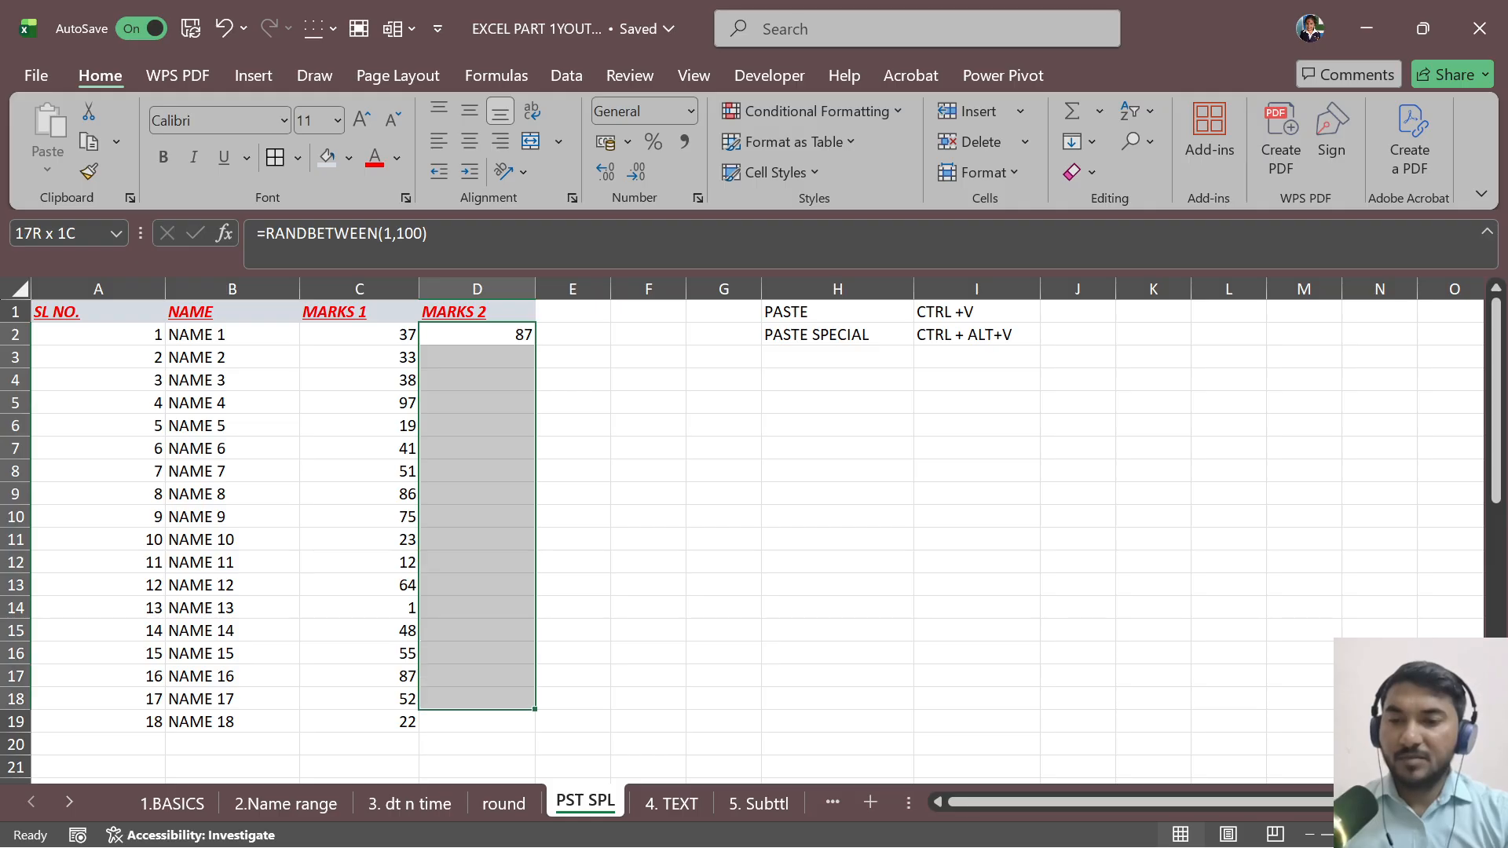
{"action": "key", "text": "ctrl+v"}
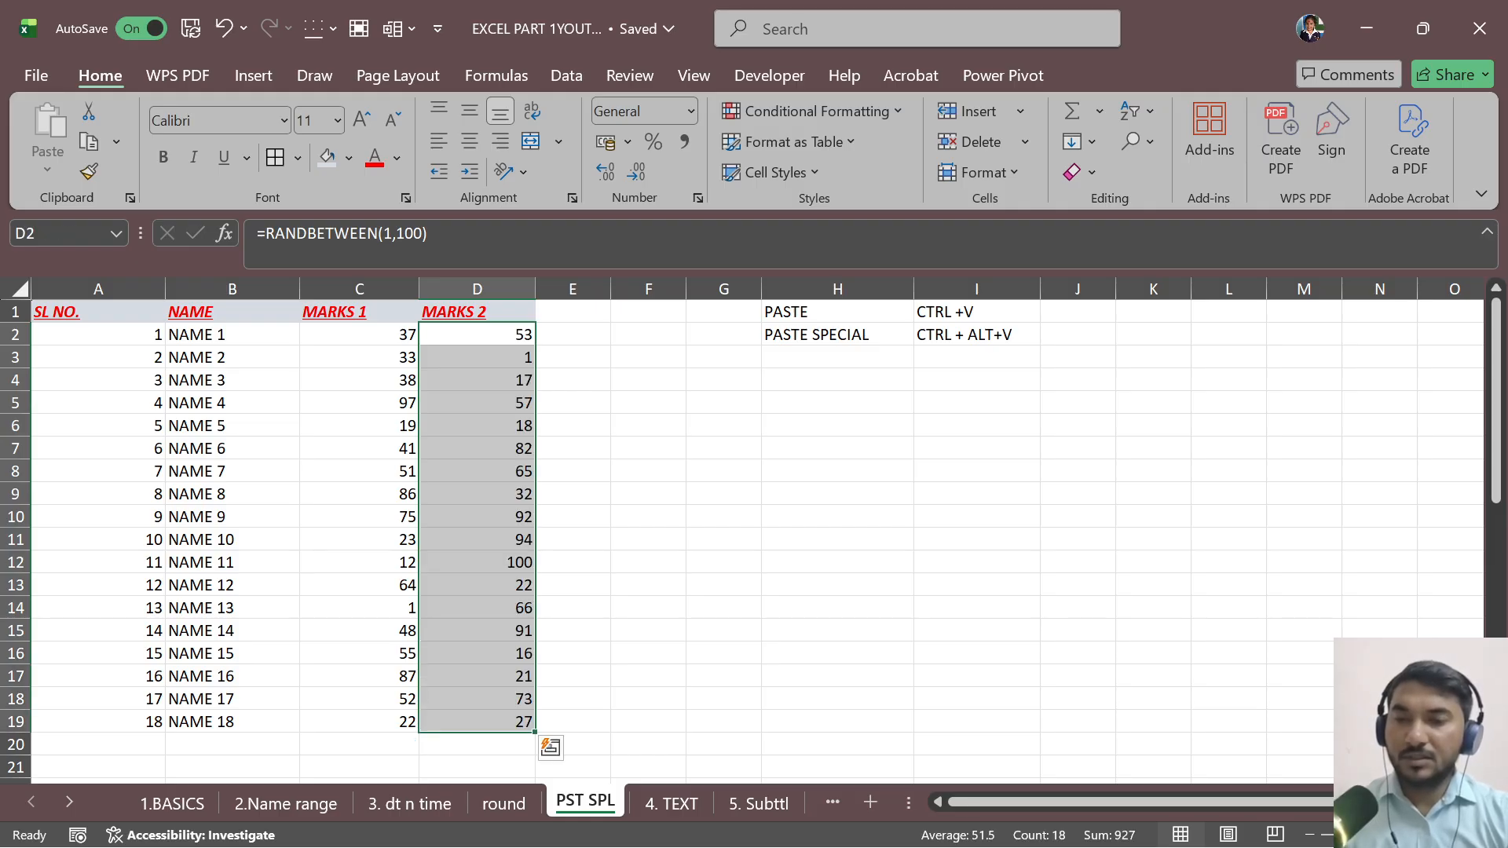
Step: Copy the random marks in D2:D19 and paste them over themselves with Paste Special Values
{"action": "key", "text": "ctrl+c"}
{"action": "key", "text": "ctrl+alt+v"}
{"action": "key", "text": "v"}
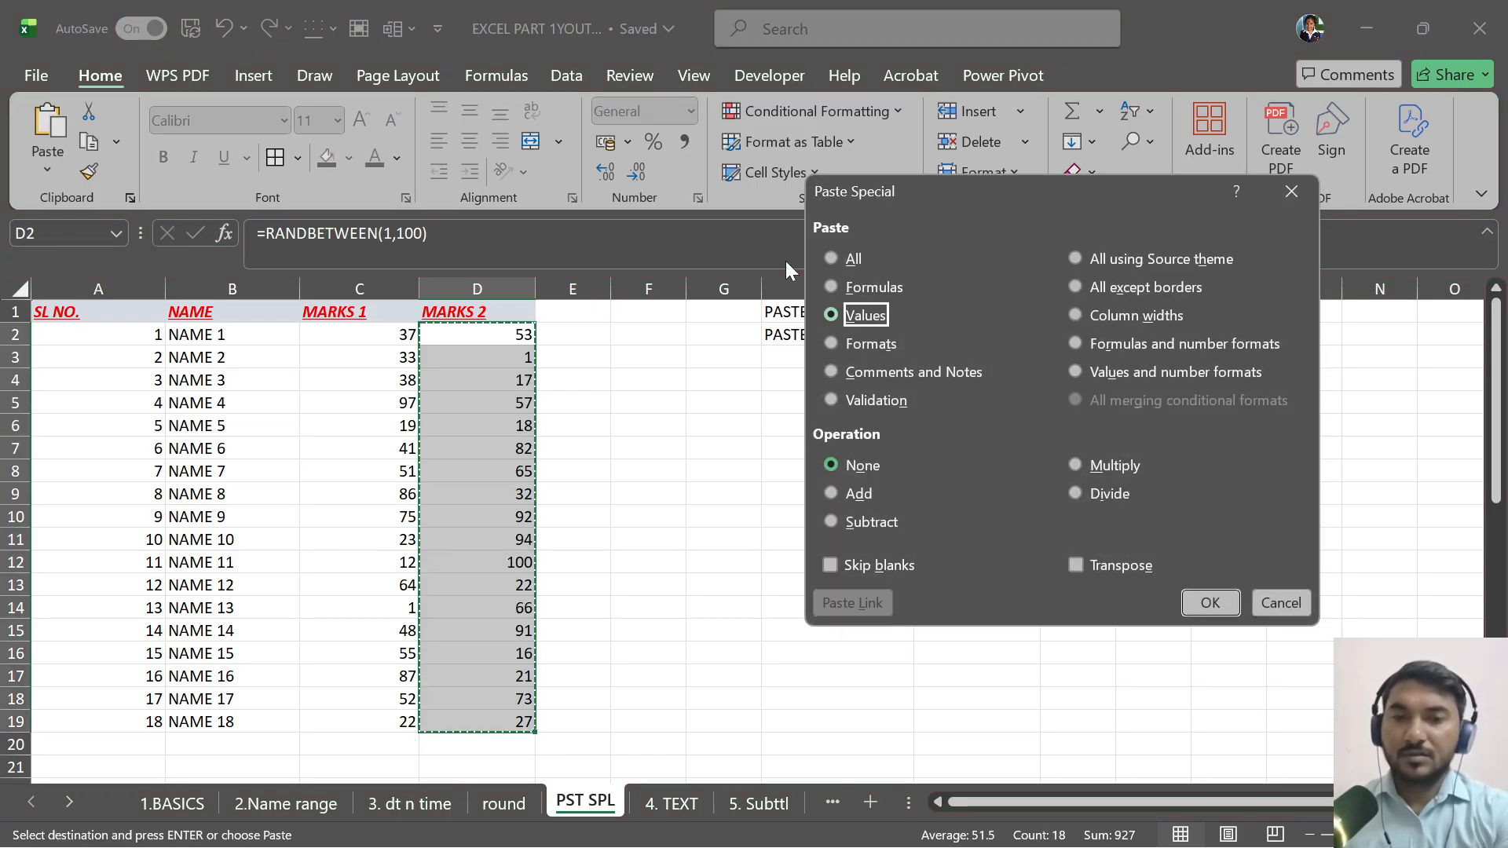
{"action": "key", "text": "Return"}
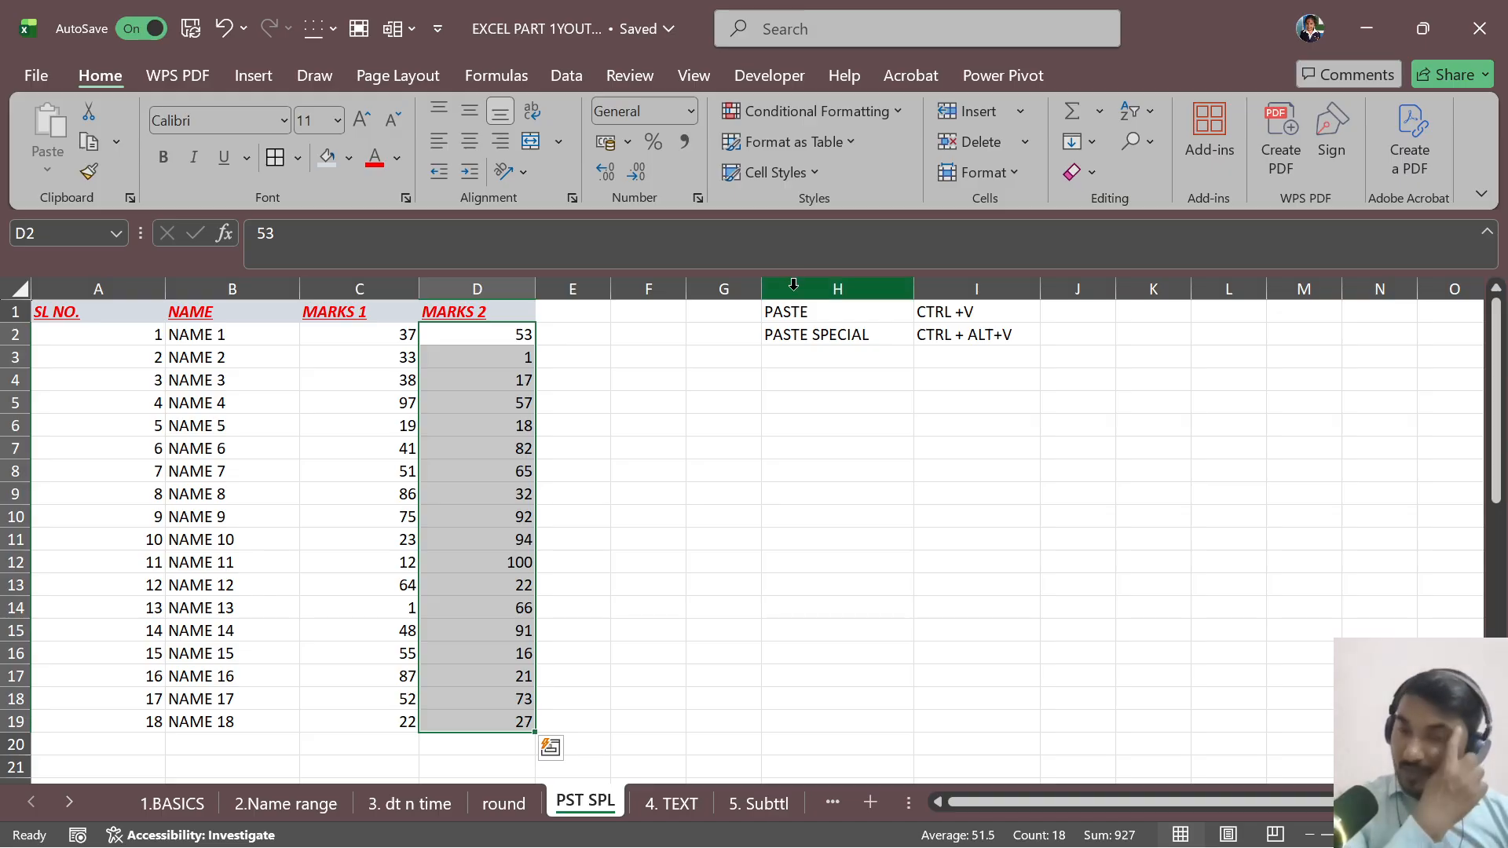
Step: Enter the header TOTAL MARKS in E1
{"action": "left_click", "coordinate": [586, 313]}
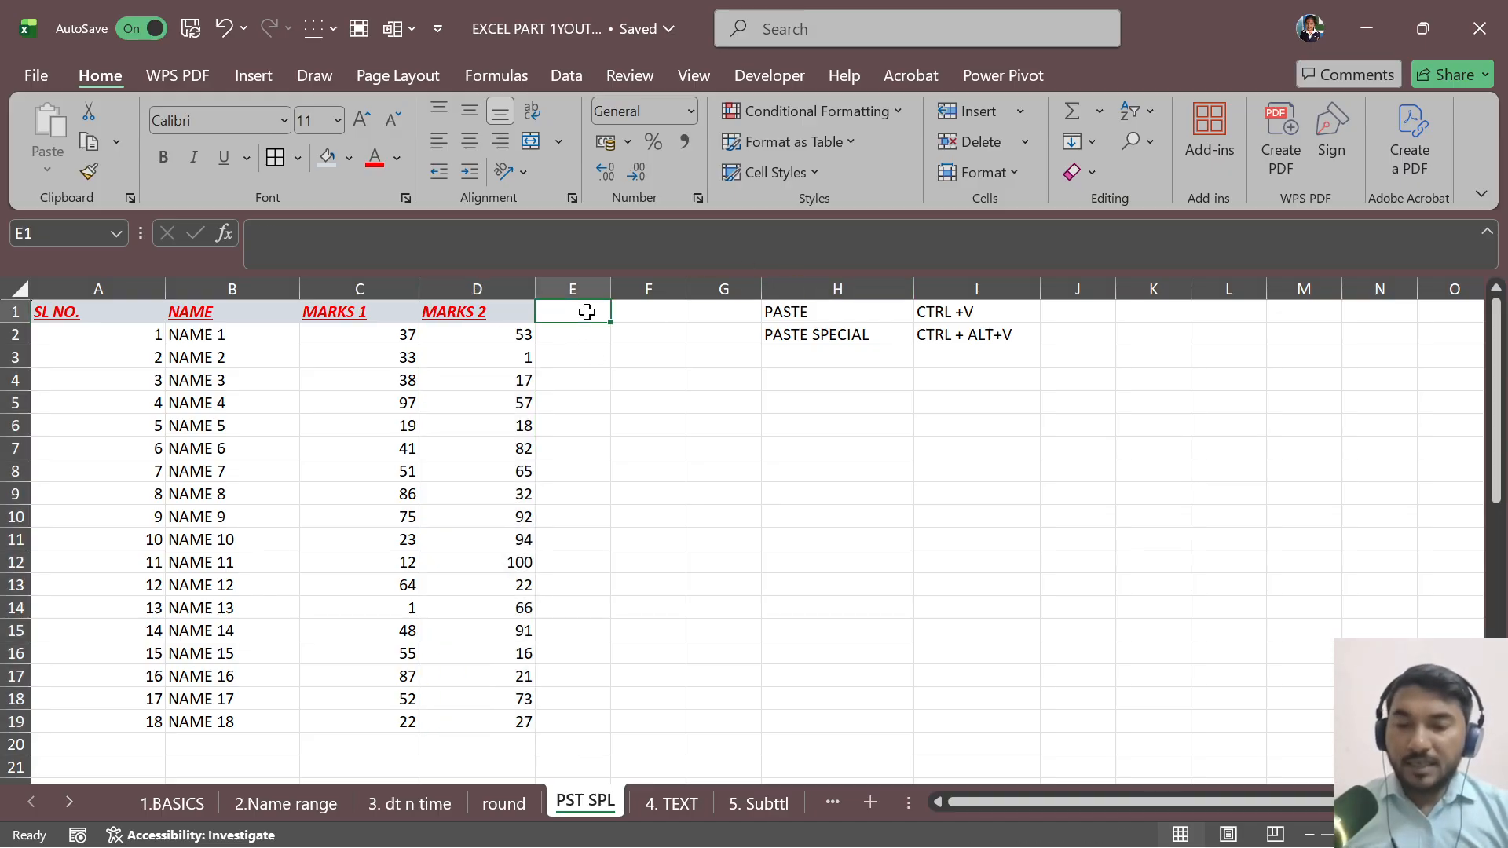
{"action": "type", "text": "F"}
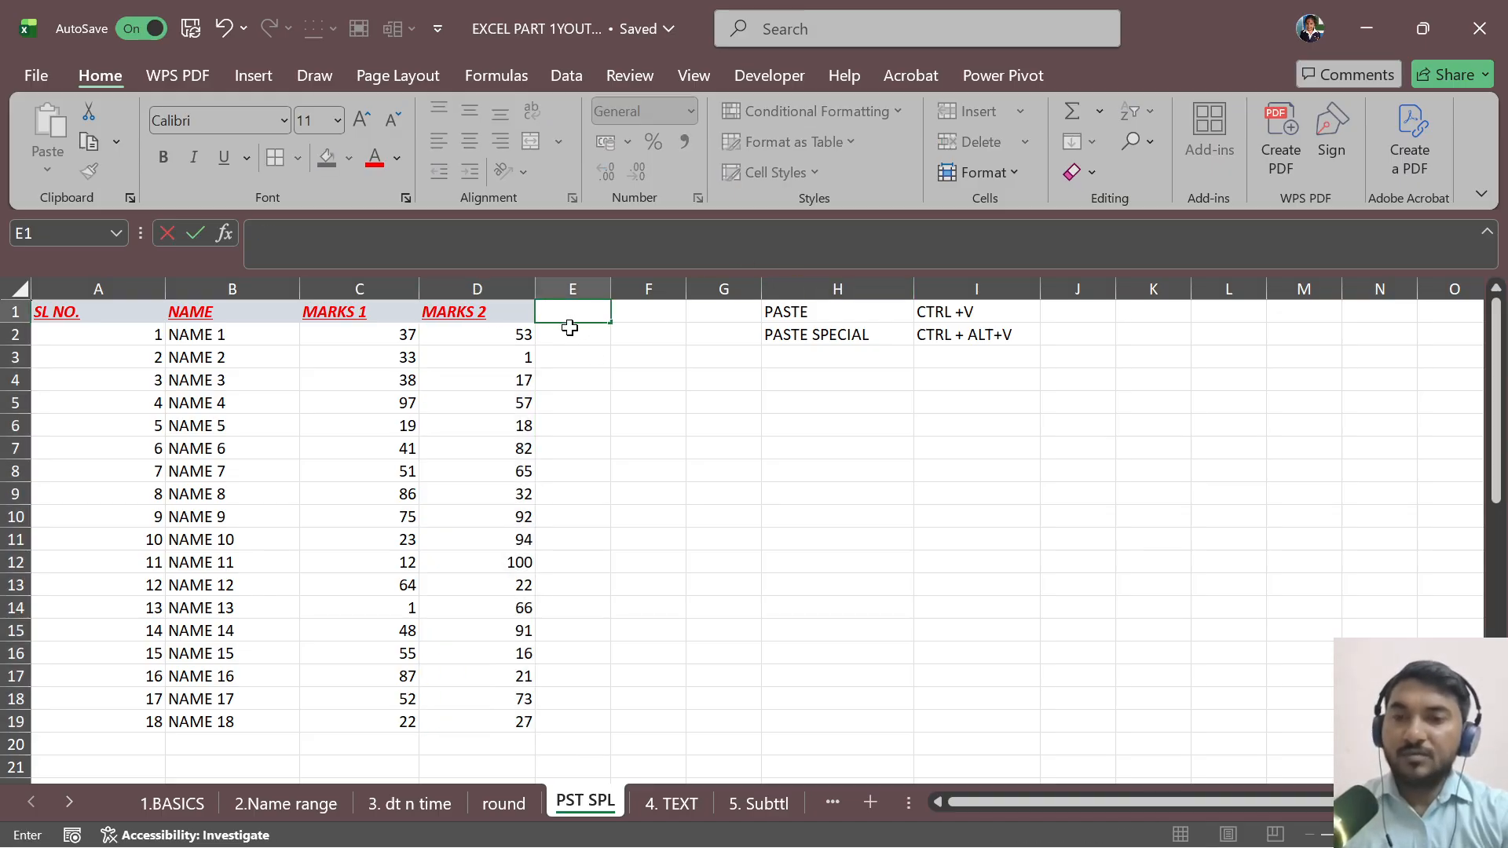
{"action": "type", "text": "TOTAL MARKS"}
{"action": "key", "text": "Return"}
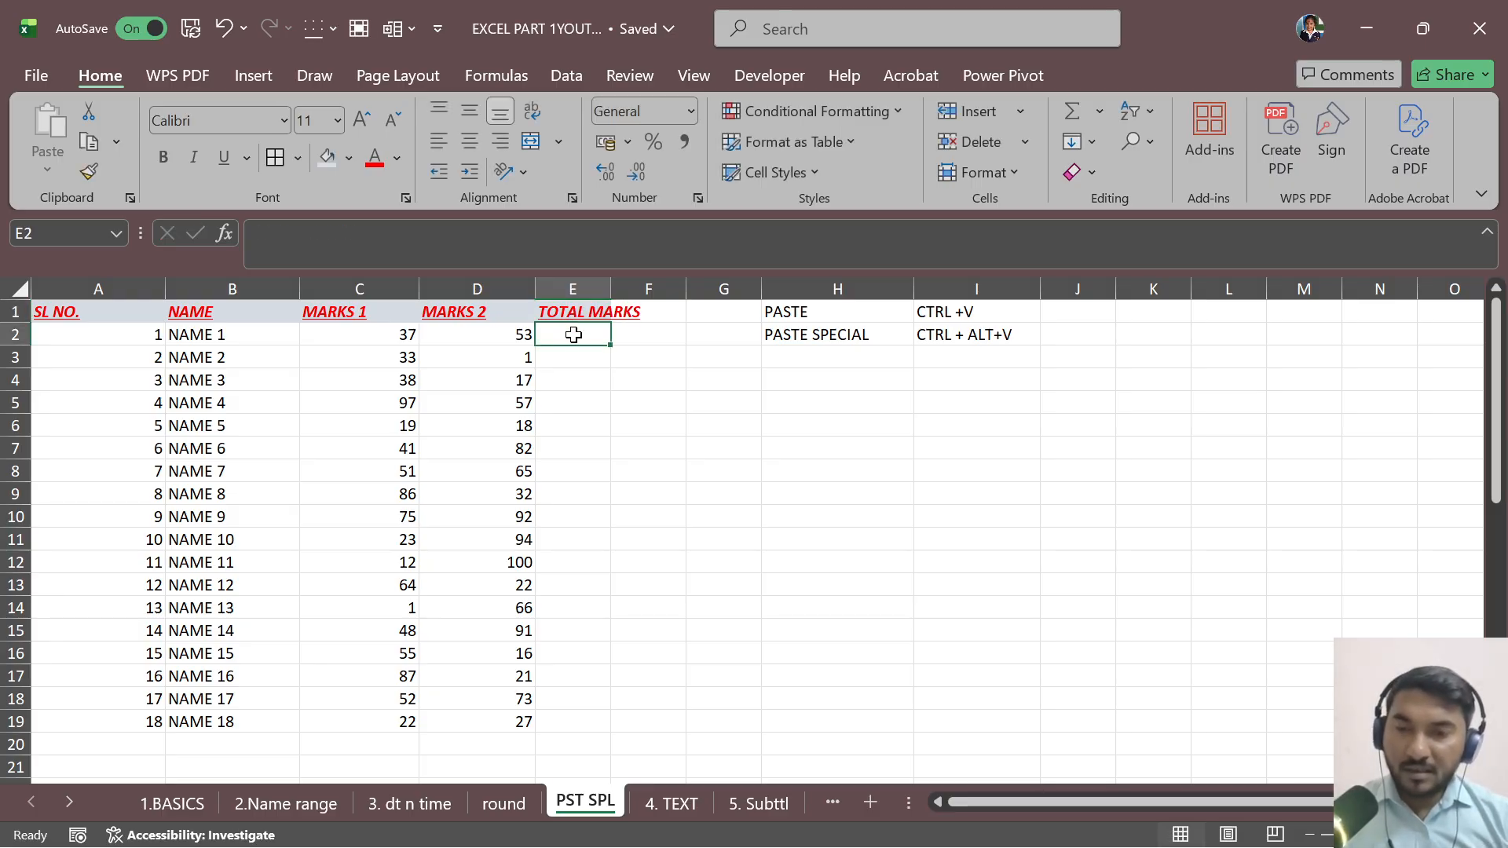
Step: Enter the formula =SUM(C2,D2) in E2 to total the first student's two marks
{"action": "type", "text": "=SUM("}
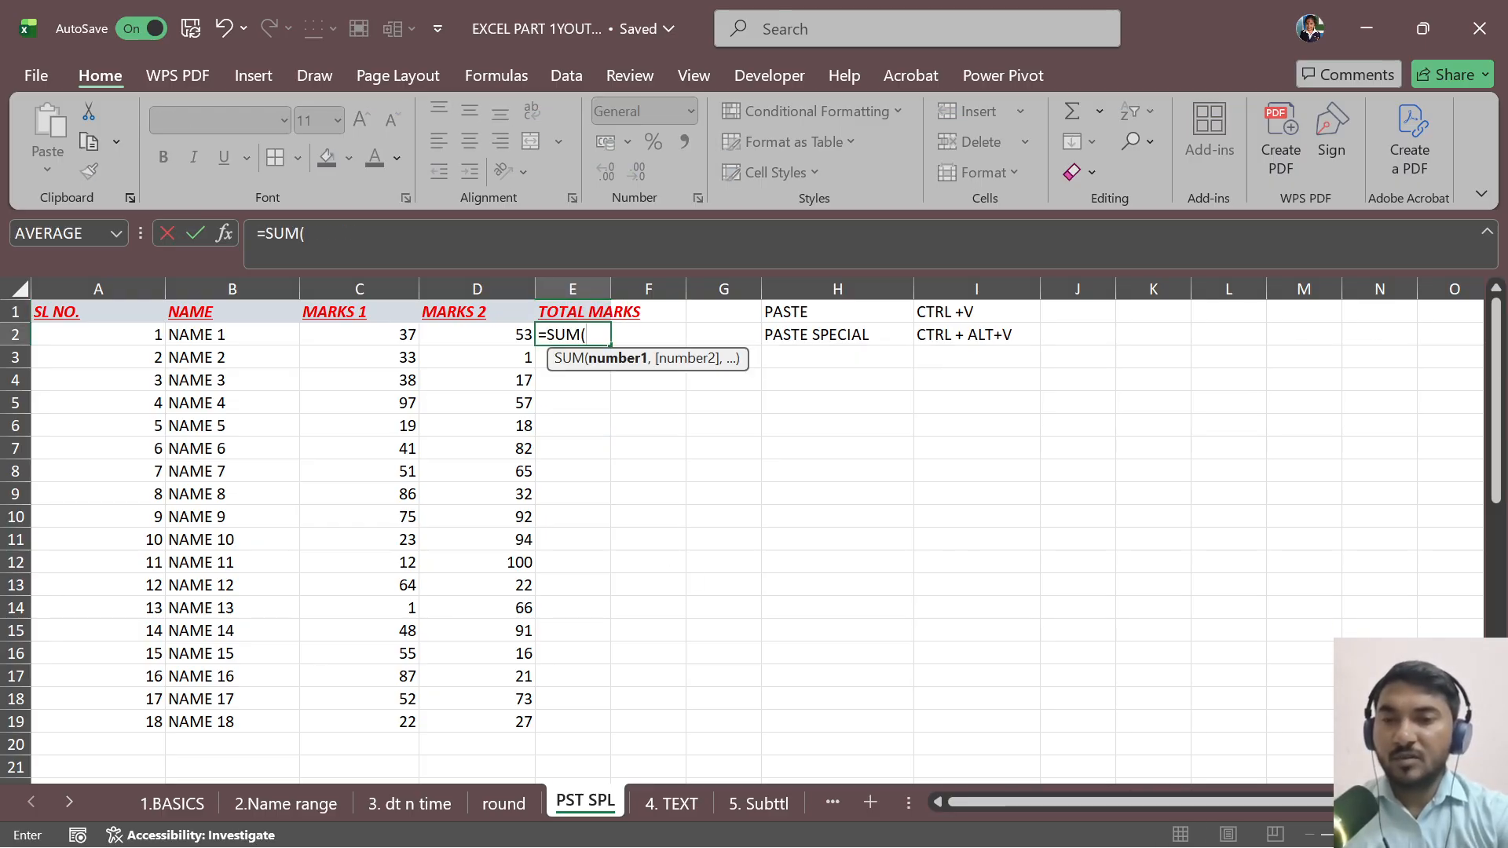
{"action": "left_click", "coordinate": [391, 339]}
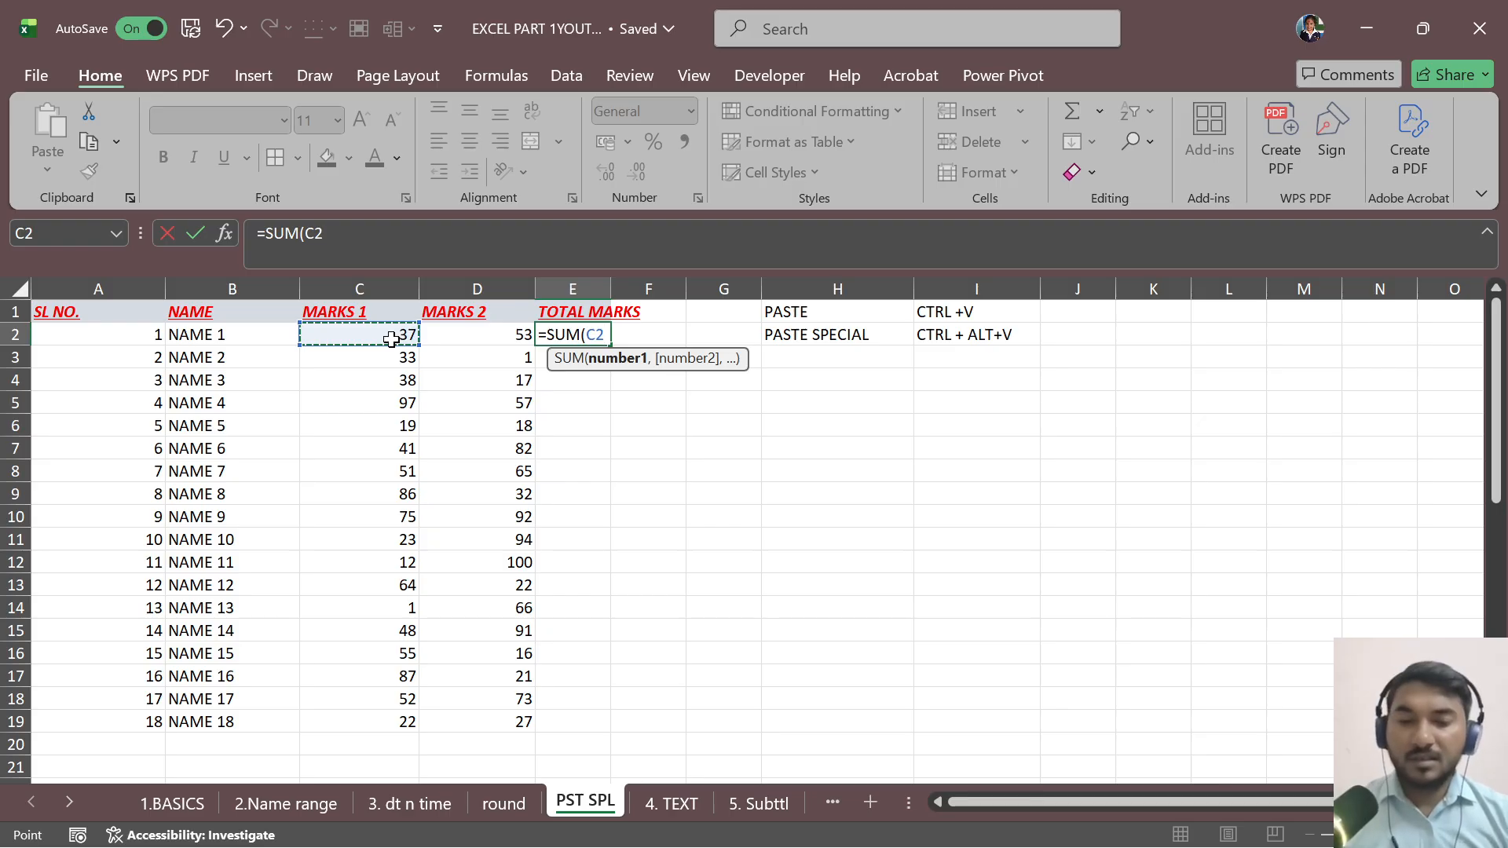
{"action": "type", "text": ","}
{"action": "left_click", "coordinate": [493, 334]}
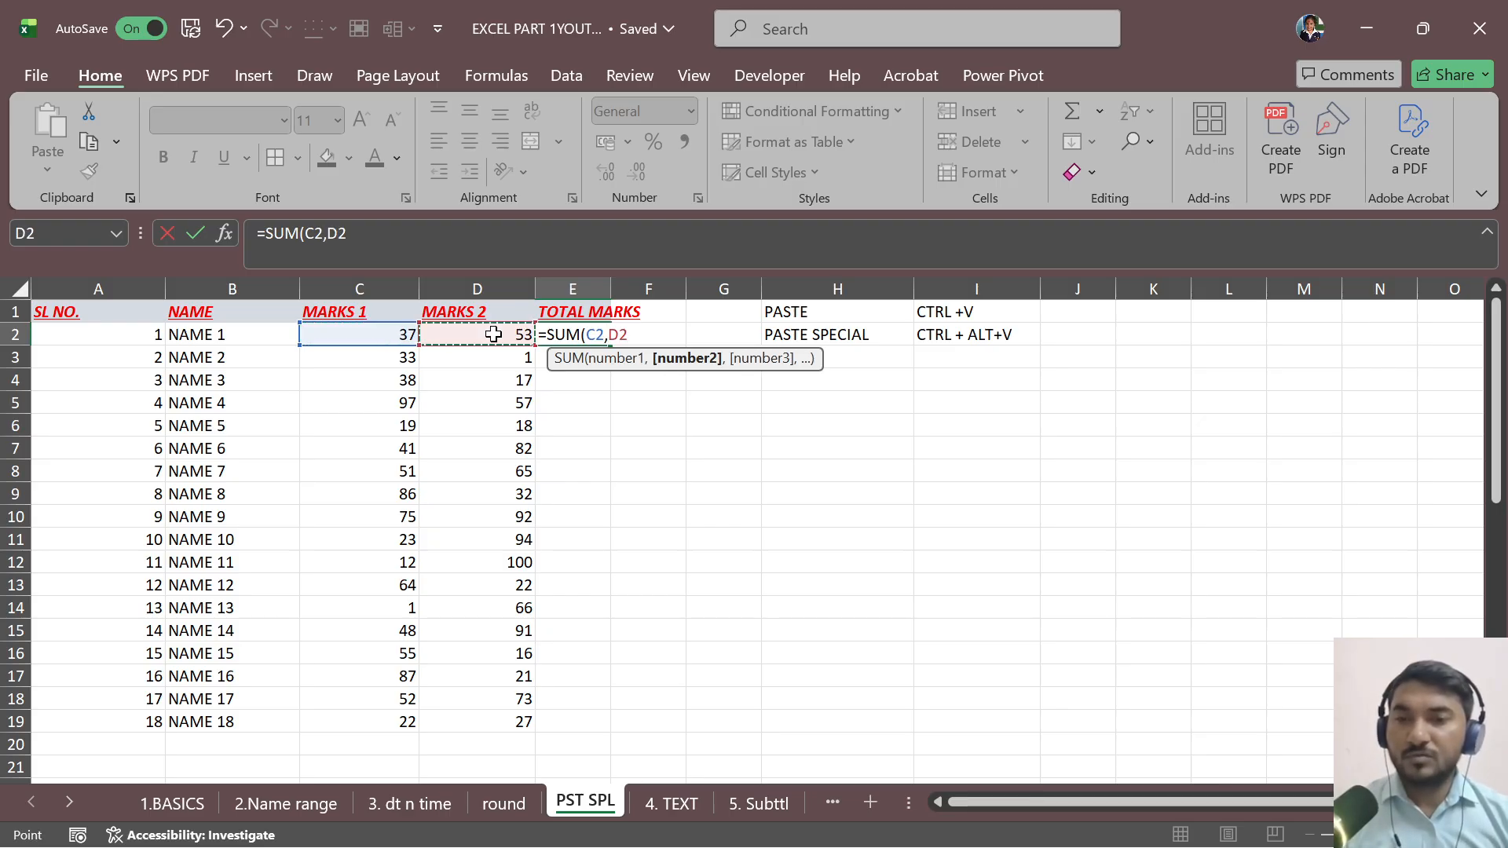
{"action": "key", "text": "Return"}
Step: Fill the total marks formula from E2 down through E19
{"action": "left_click", "coordinate": [599, 337]}
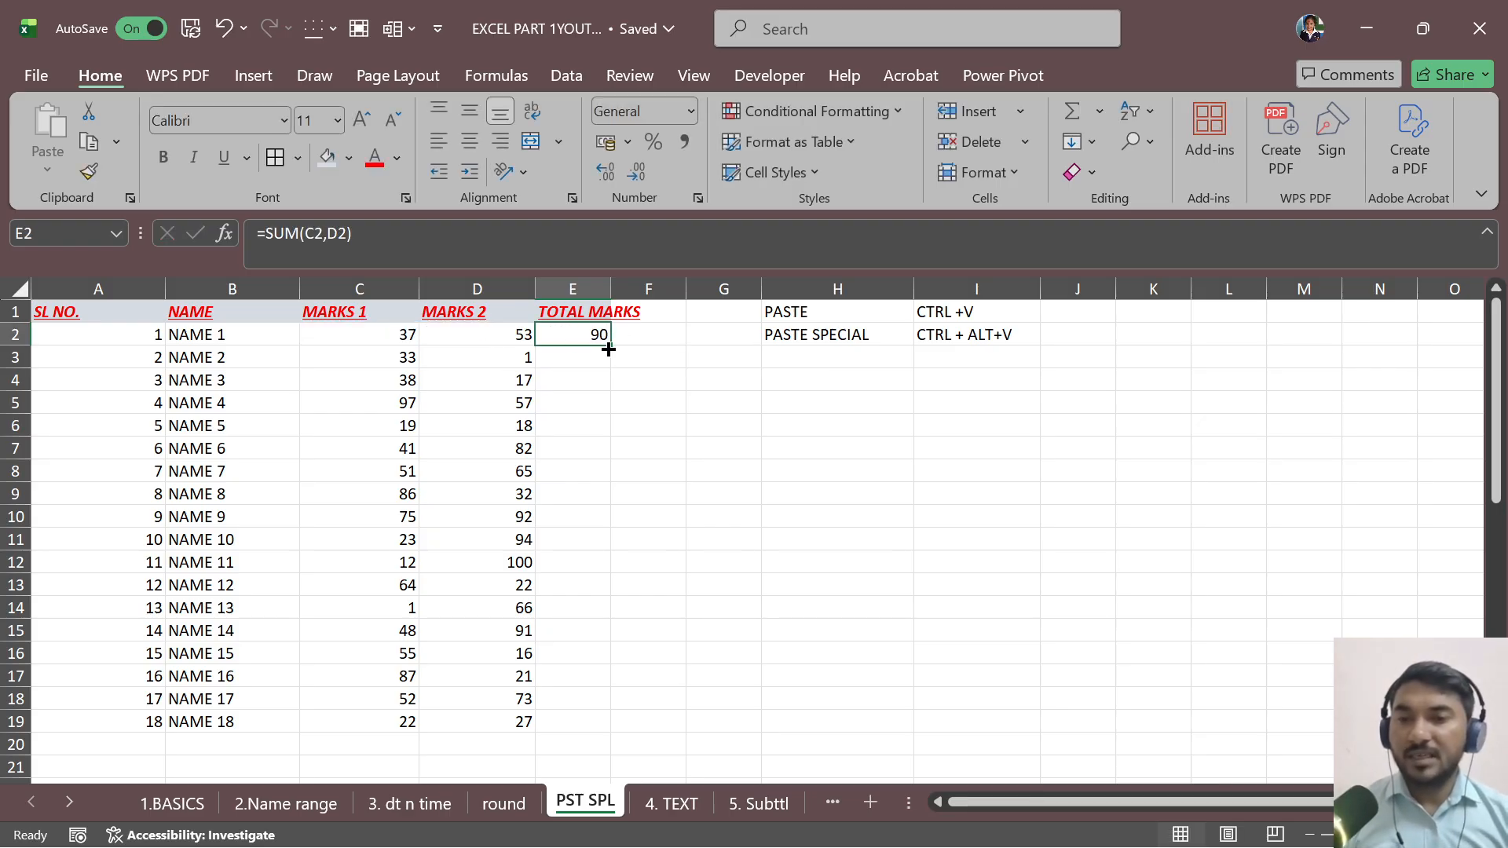
{"action": "left_click_drag", "start_coordinate": [609, 349], "coordinate": [588, 724]}
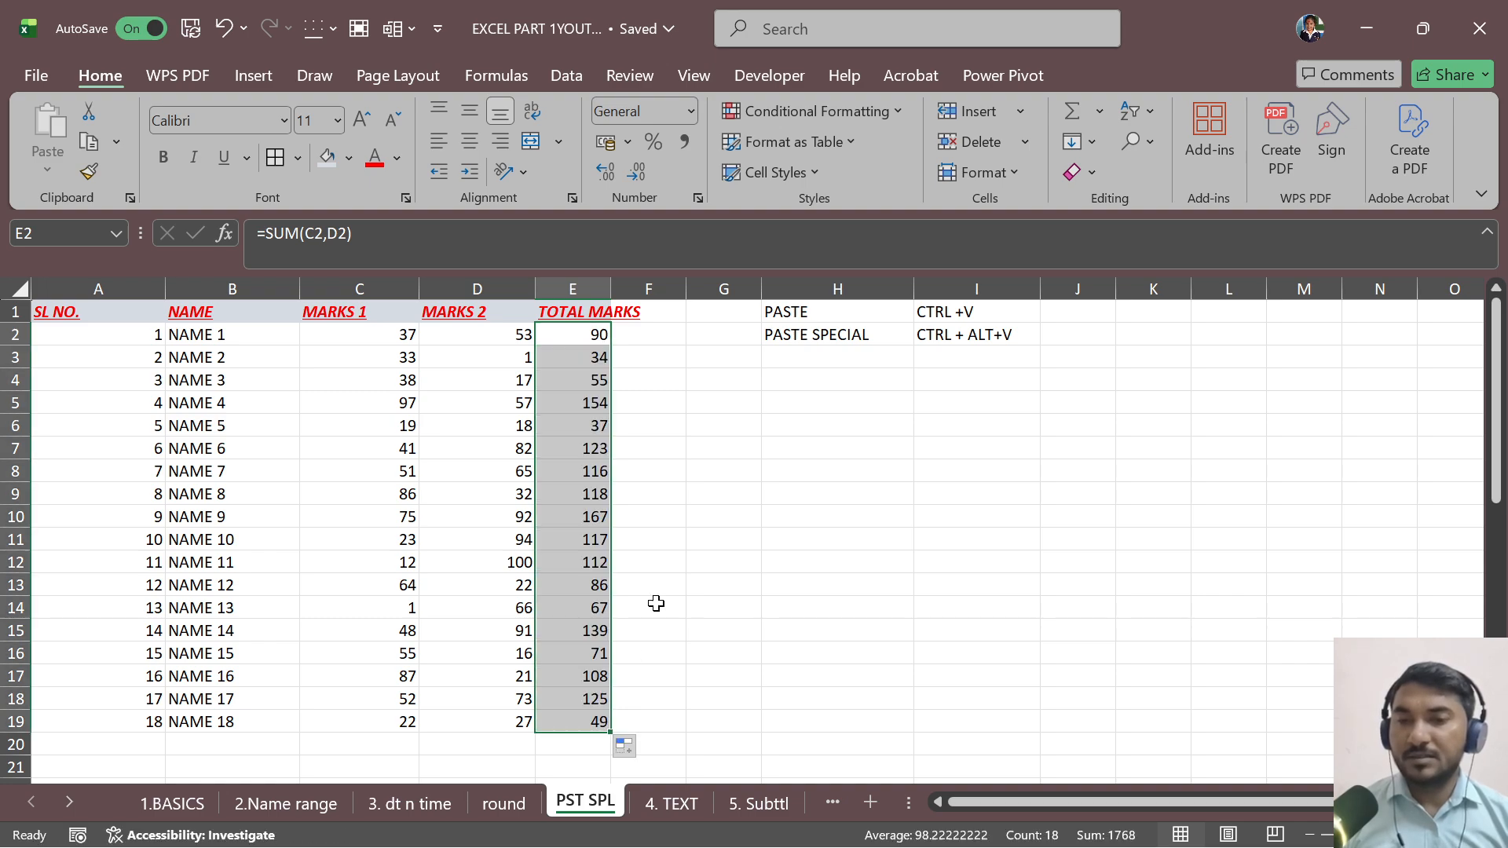
{"action": "left_click", "coordinate": [677, 563]}
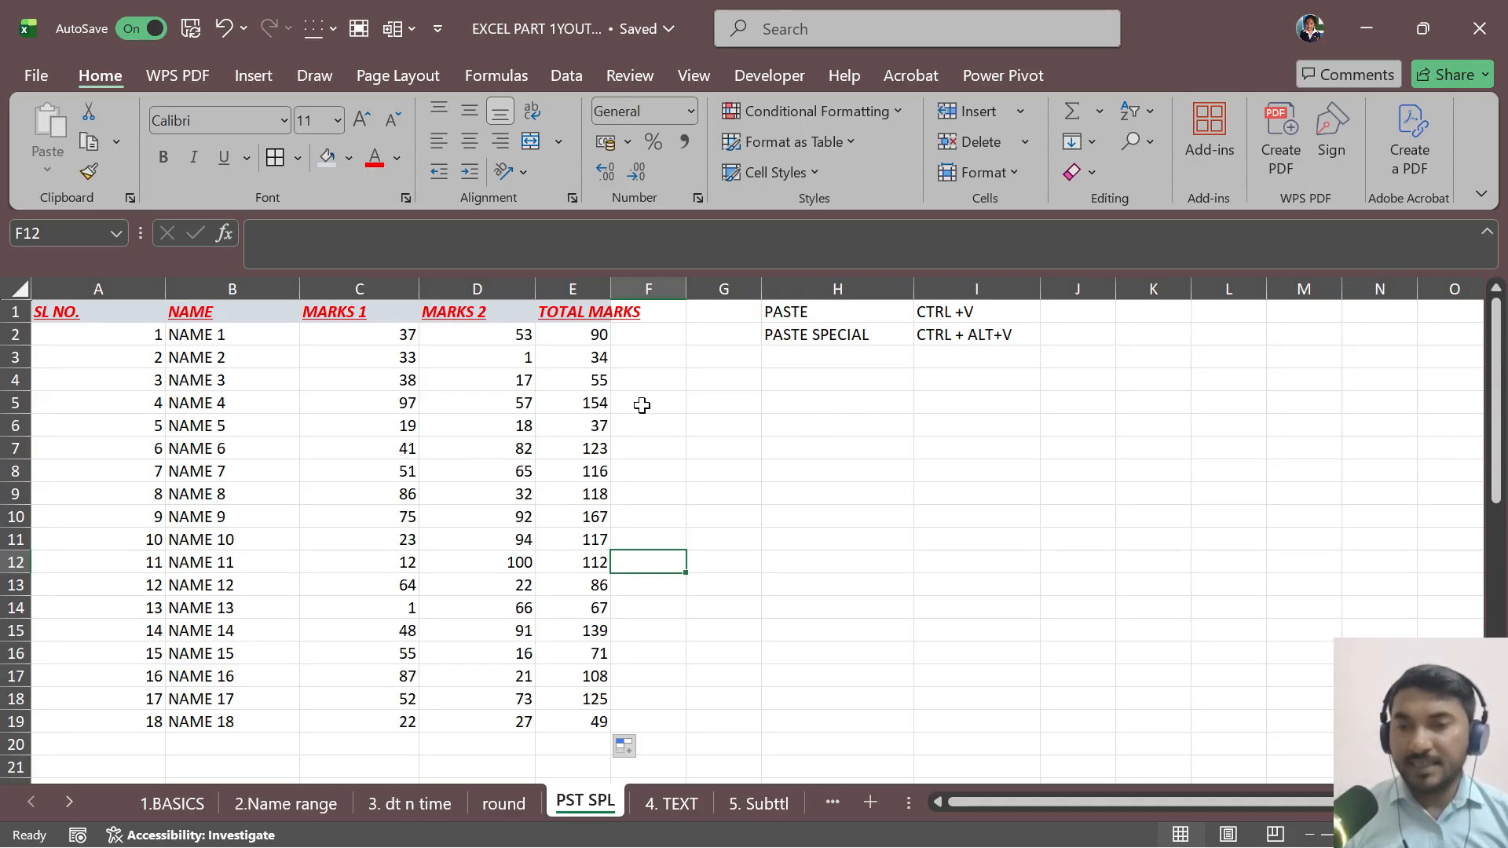
{"action": "left_click", "coordinate": [594, 331]}
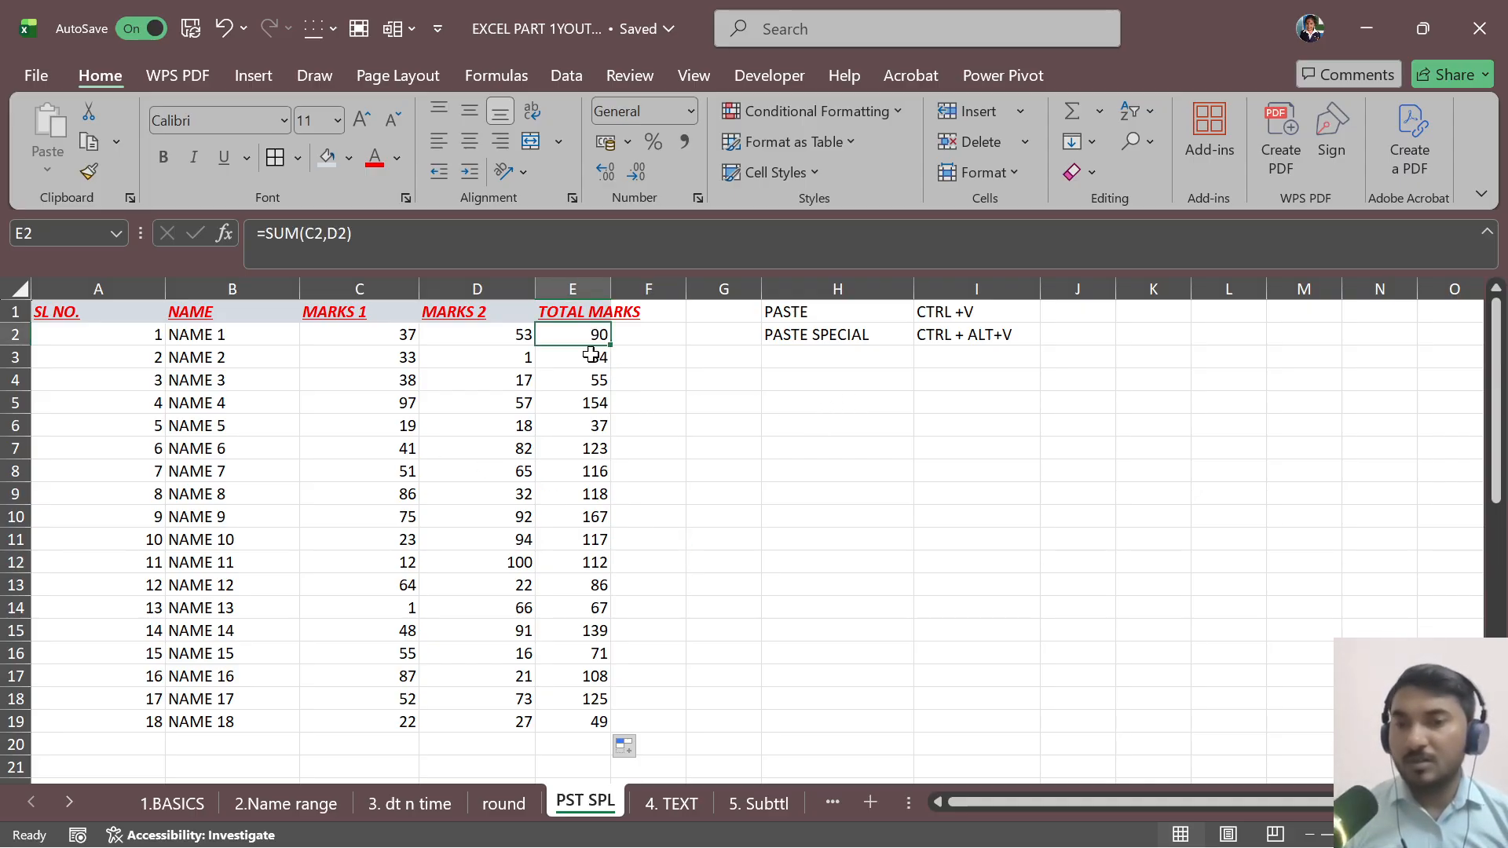
{"action": "left_click_drag", "start_coordinate": [592, 333], "coordinate": [590, 353]}
{"action": "left_click", "coordinate": [690, 377]}
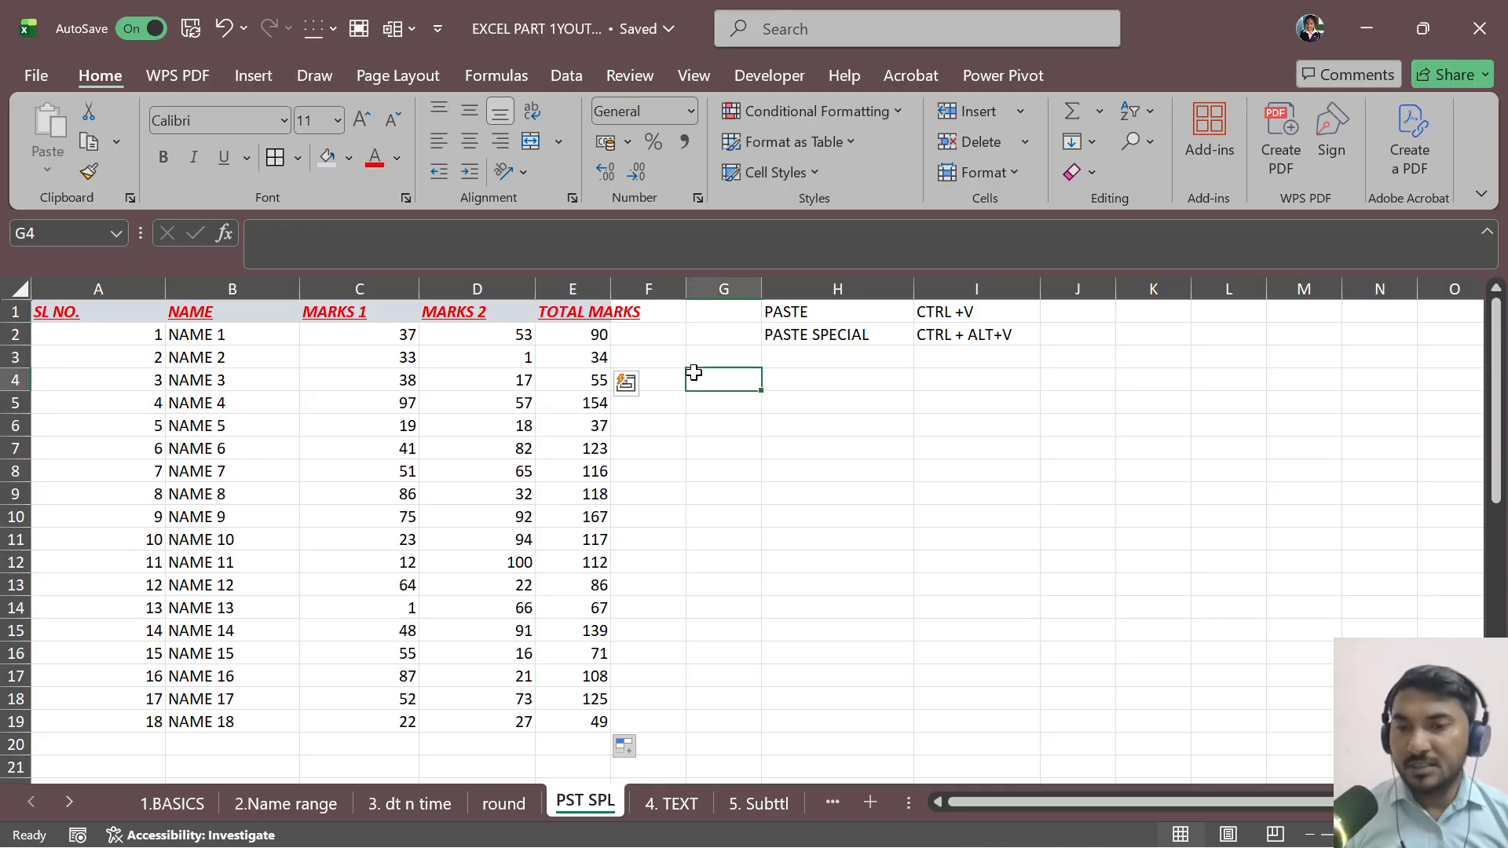
{"action": "left_click", "coordinate": [597, 336]}
Step: Apply the light blue-grey fill colour to the empty cell I6
{"action": "left_click", "coordinate": [949, 432]}
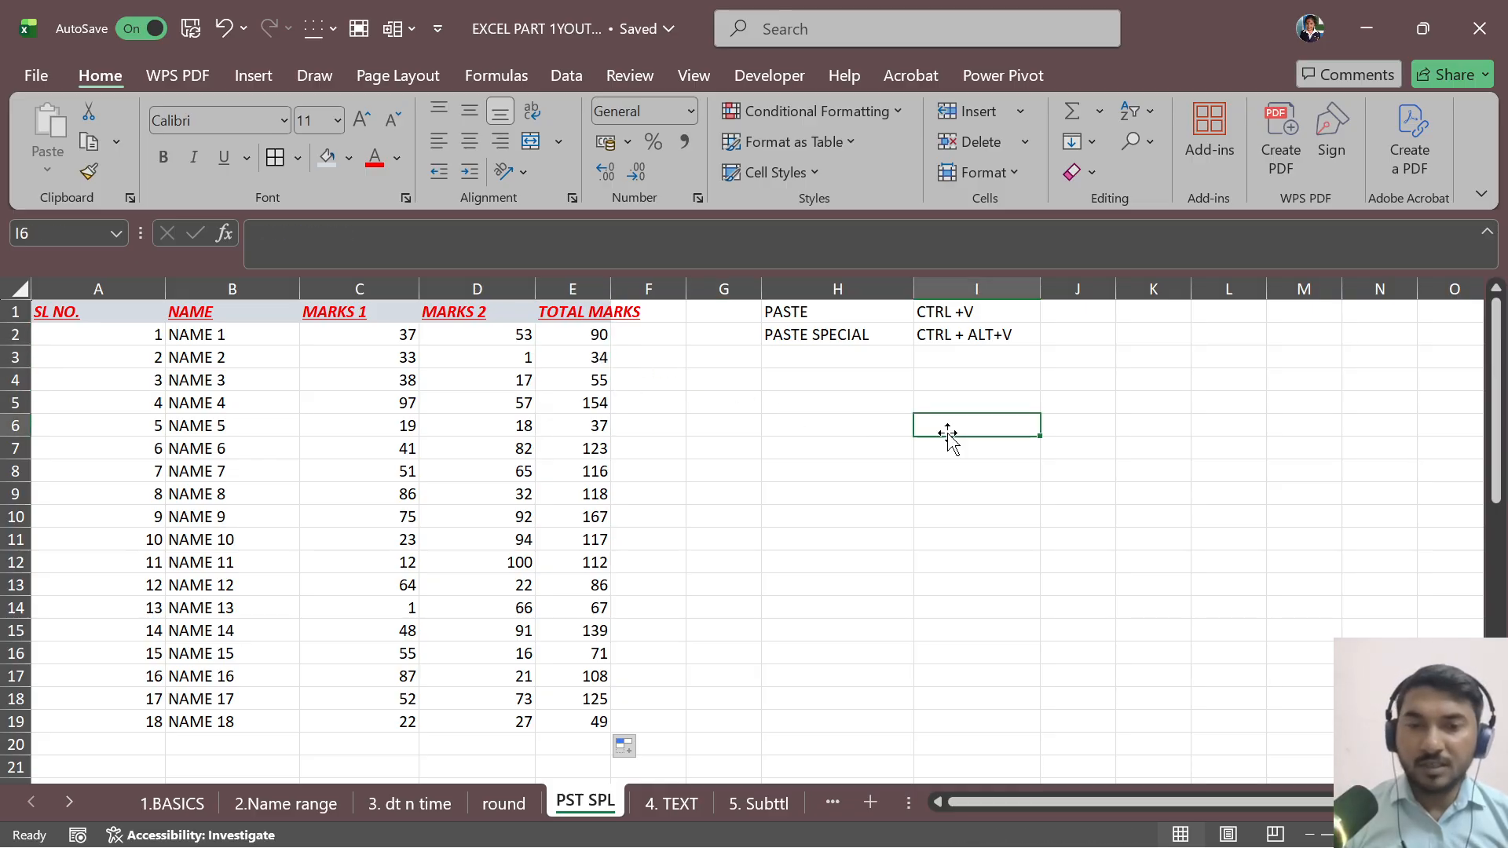
{"action": "left_click", "coordinate": [373, 163]}
{"action": "left_click", "coordinate": [327, 161]}
{"action": "left_click", "coordinate": [878, 474]}
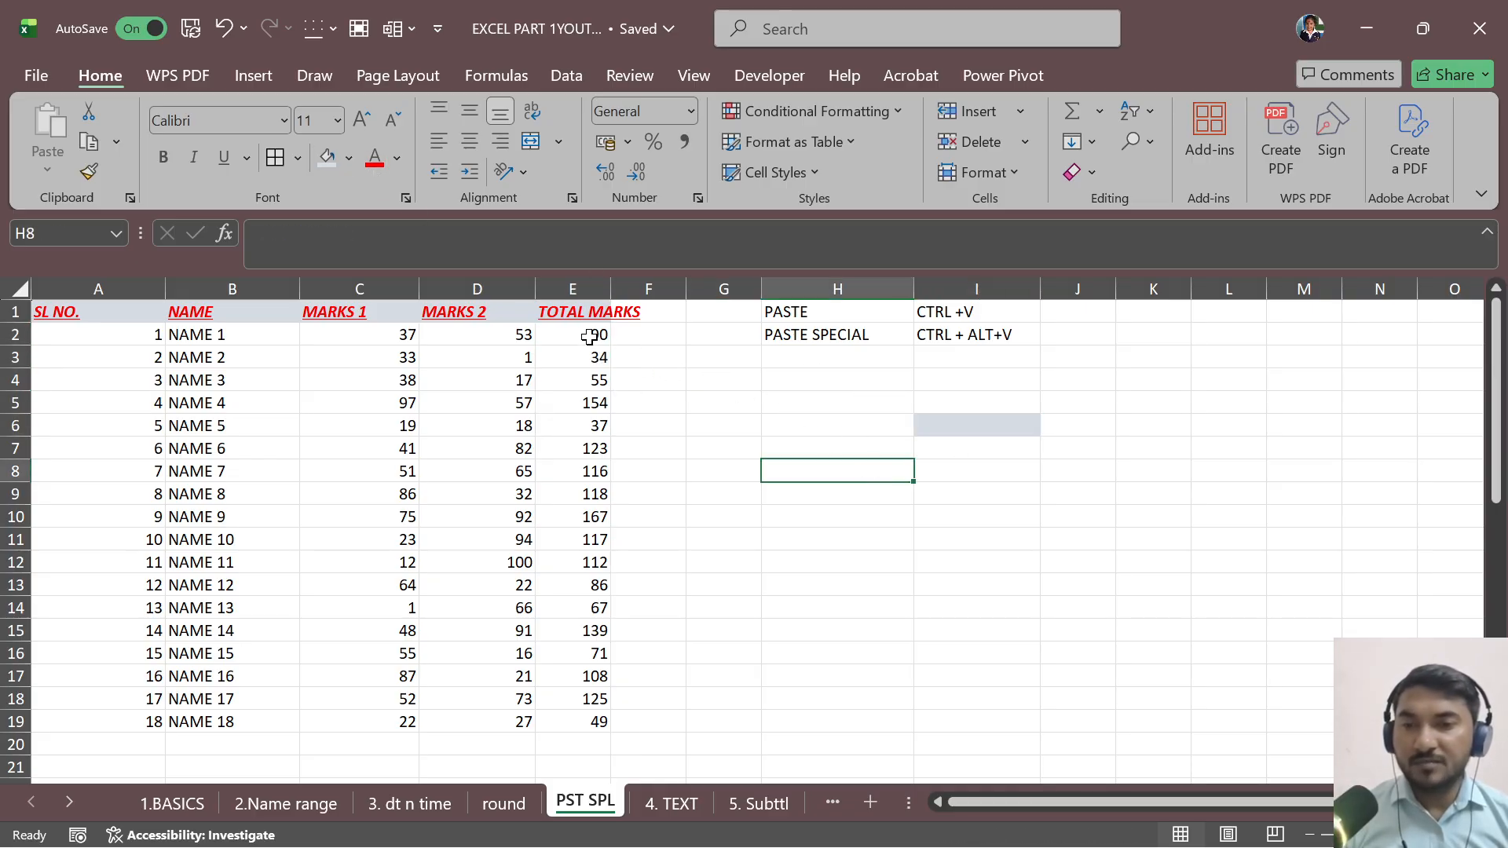
Step: Change the font colour of the shaded cell I6 and select the TOTAL MARKS formula cell E2
{"action": "left_click", "coordinate": [591, 333]}
{"action": "left_click", "coordinate": [944, 436]}
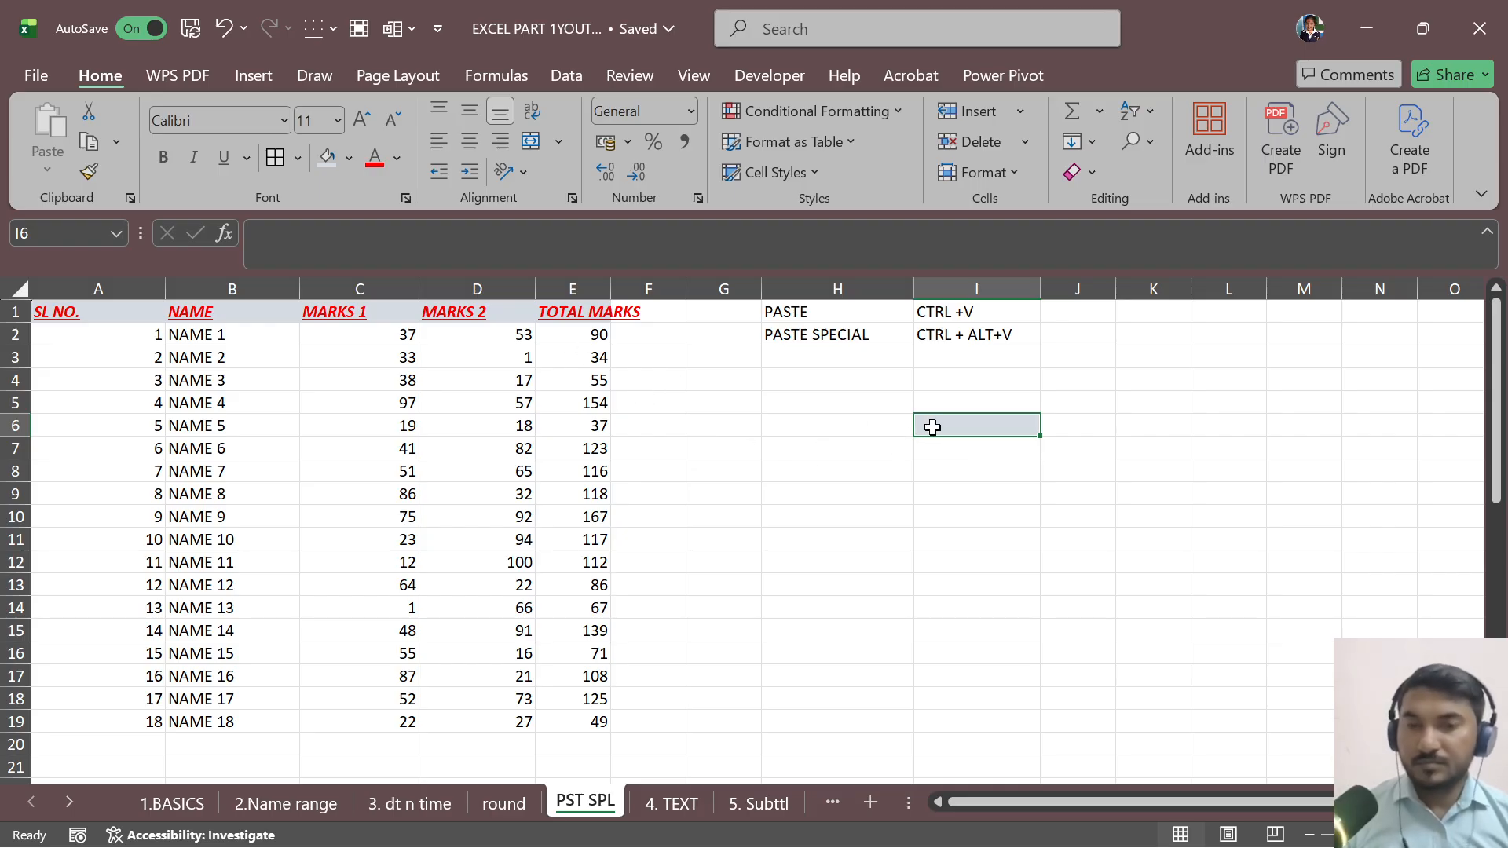
{"action": "left_click", "coordinate": [397, 158]}
{"action": "left_click", "coordinate": [431, 240]}
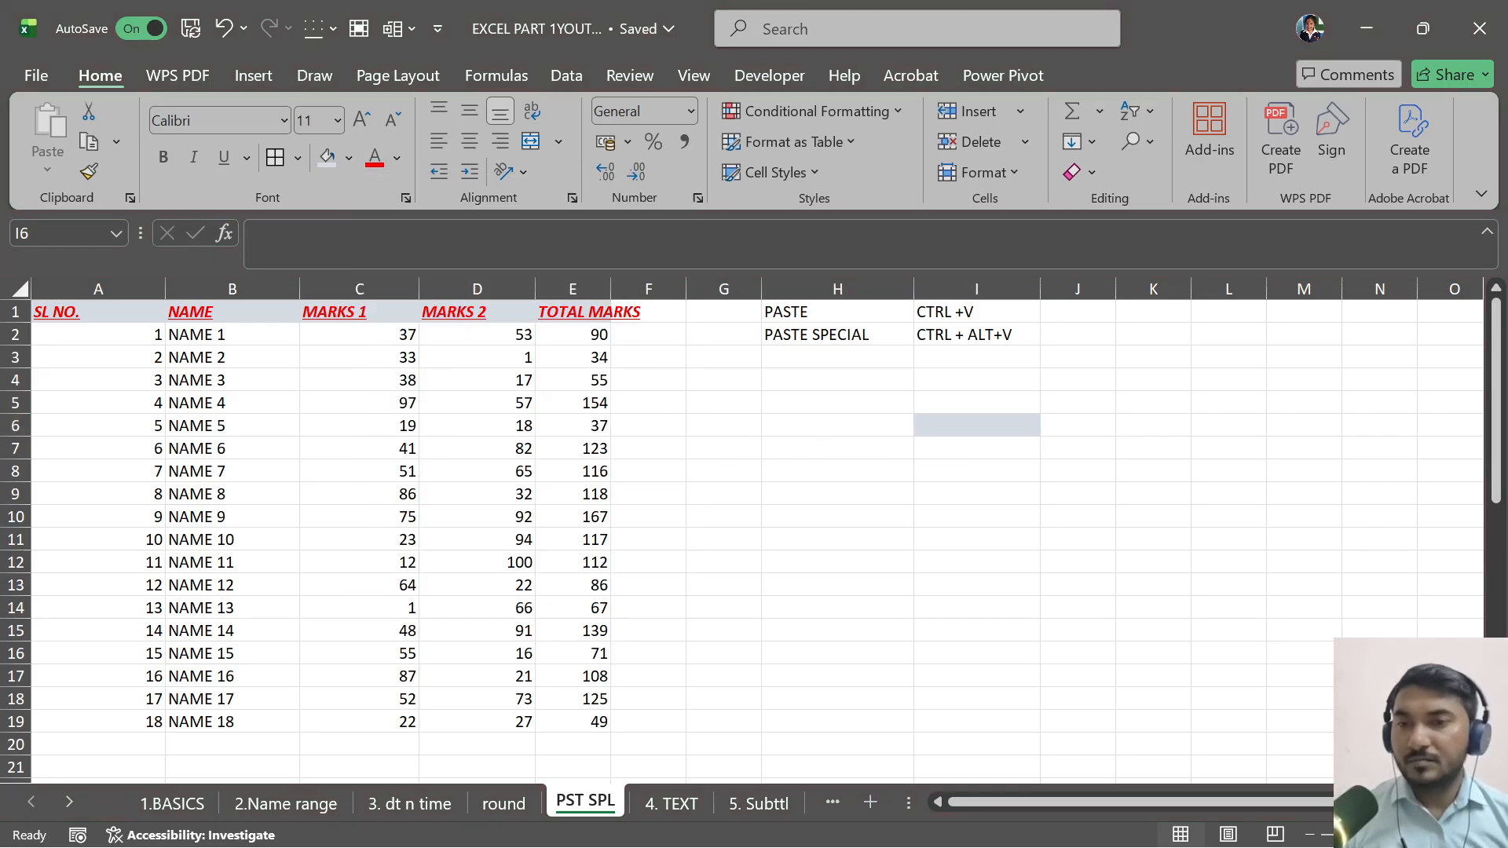
{"action": "left_click", "coordinate": [719, 424]}
{"action": "left_click", "coordinate": [596, 337]}
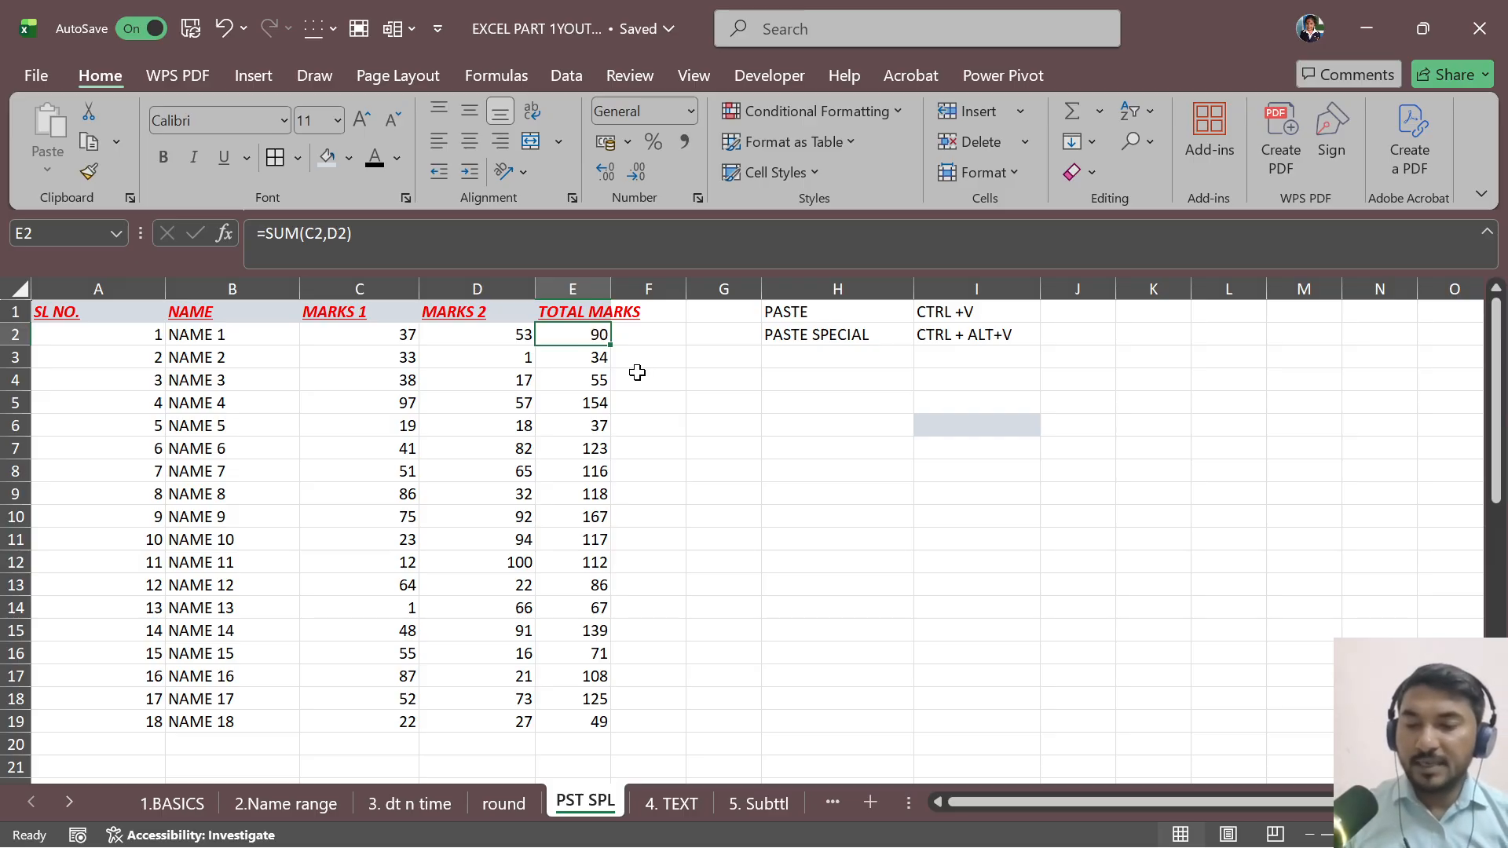
Step: Paste the total marks cell E2 with all its contents and formatting into the shaded cell I6, and clear the pasted content
{"action": "key", "text": "ctrl+c"}
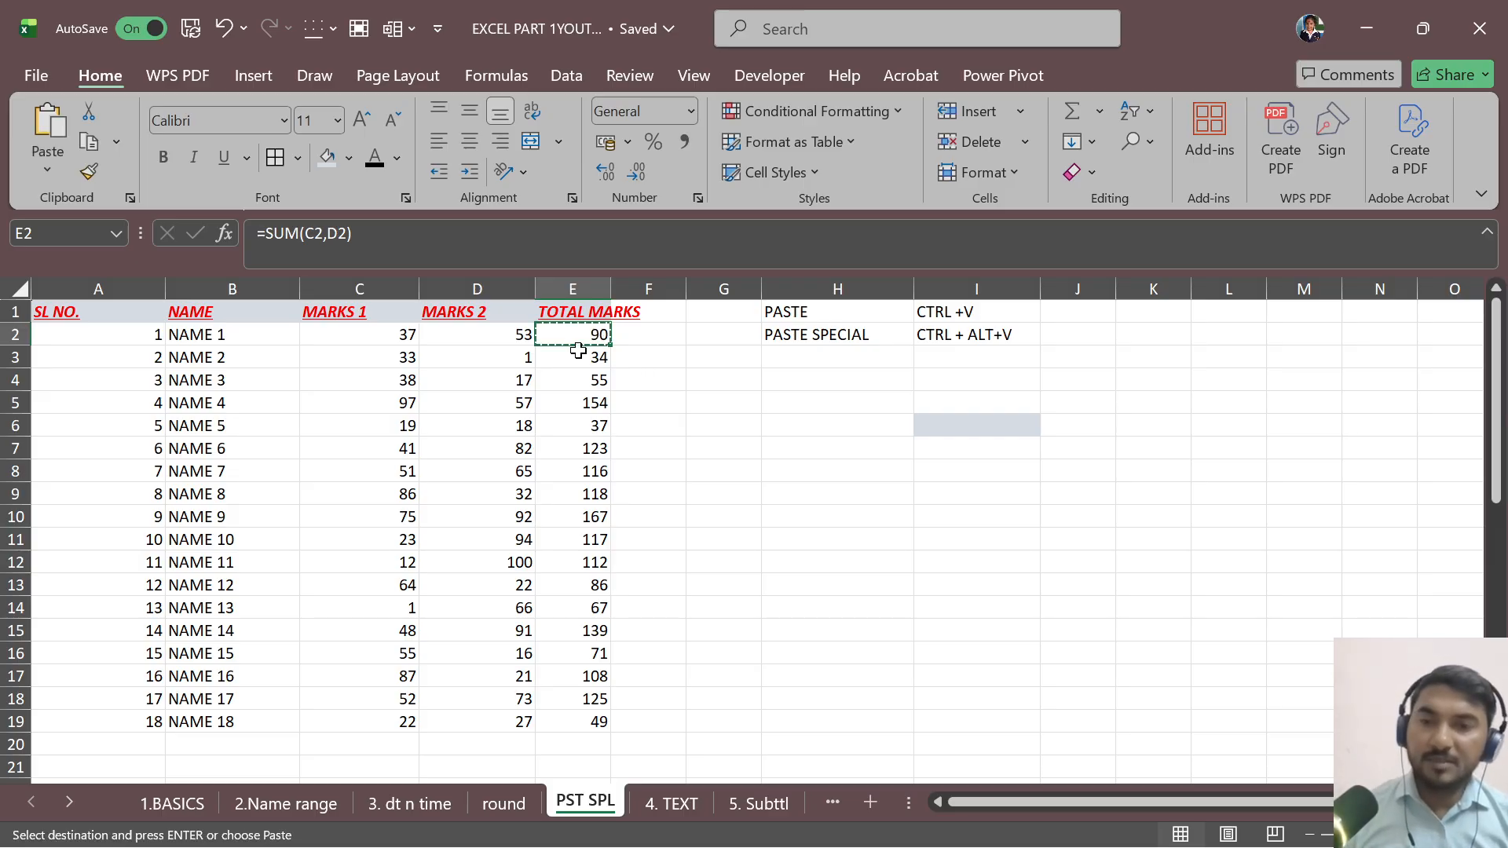
{"action": "left_click", "coordinate": [1017, 425]}
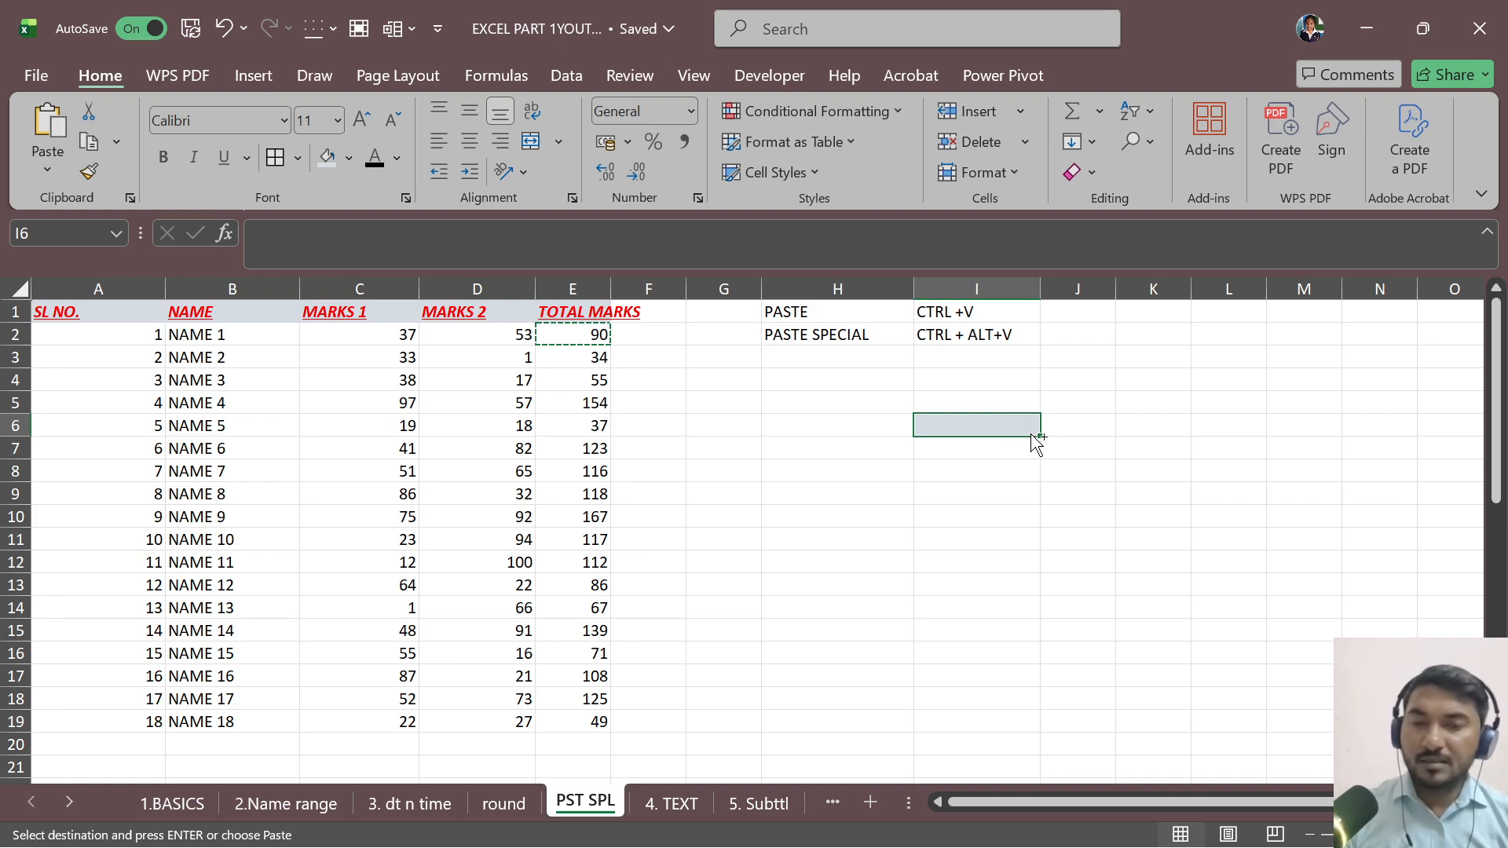
{"action": "key", "text": "ctrl+v"}
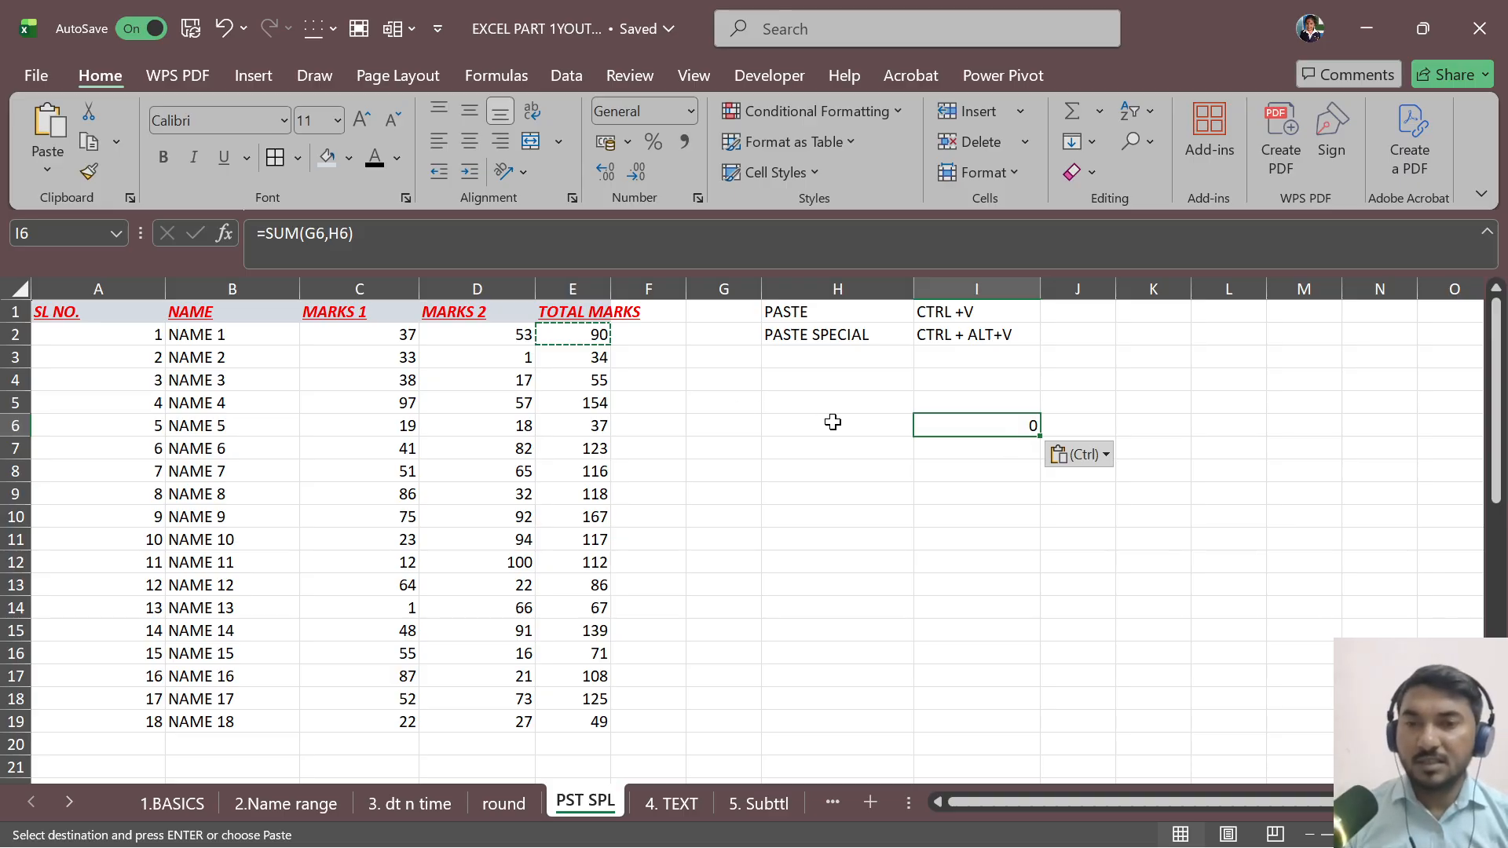
{"action": "key", "text": "Delete"}
{"action": "left_click", "coordinate": [891, 469]}
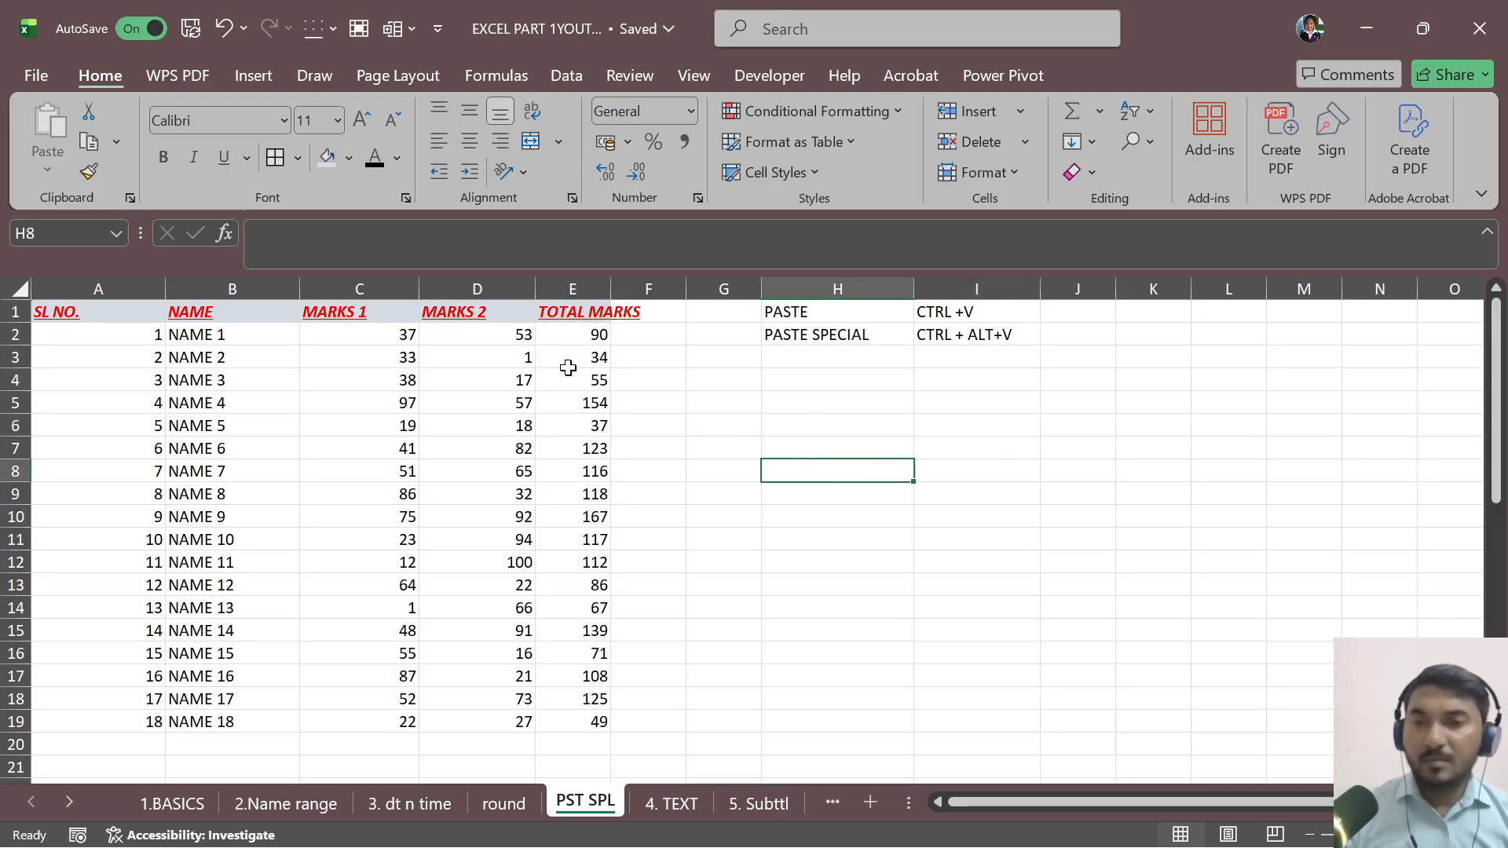
Step: Copy the total marks cell E2 and use Paste Special to paste only its formula into I6
{"action": "left_click", "coordinate": [575, 336]}
{"action": "key", "text": "ctrl+c"}
{"action": "left_click", "coordinate": [962, 431]}
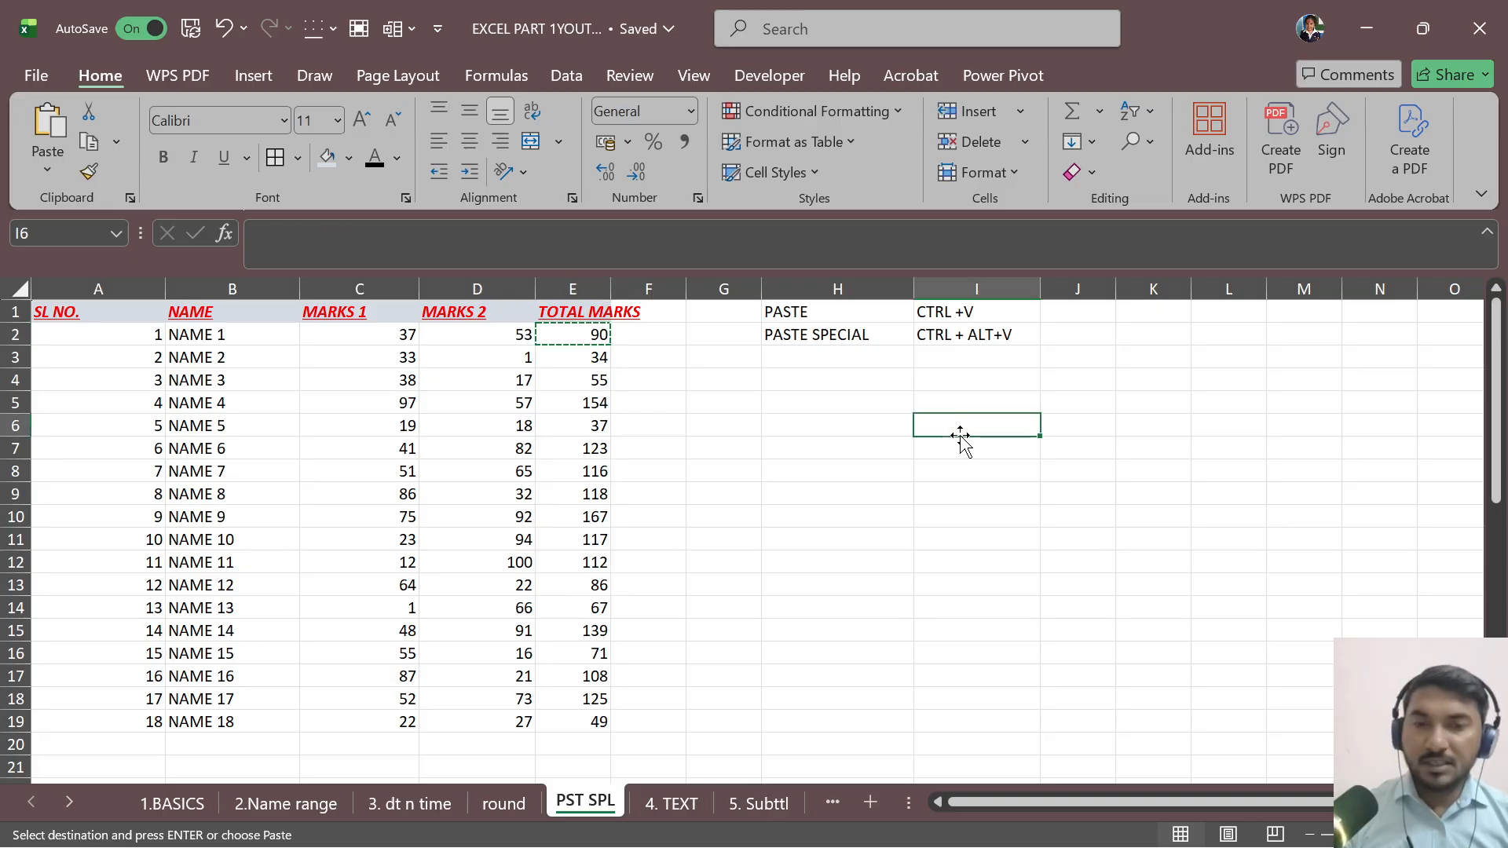
{"action": "key", "text": "ctrl+alt+v"}
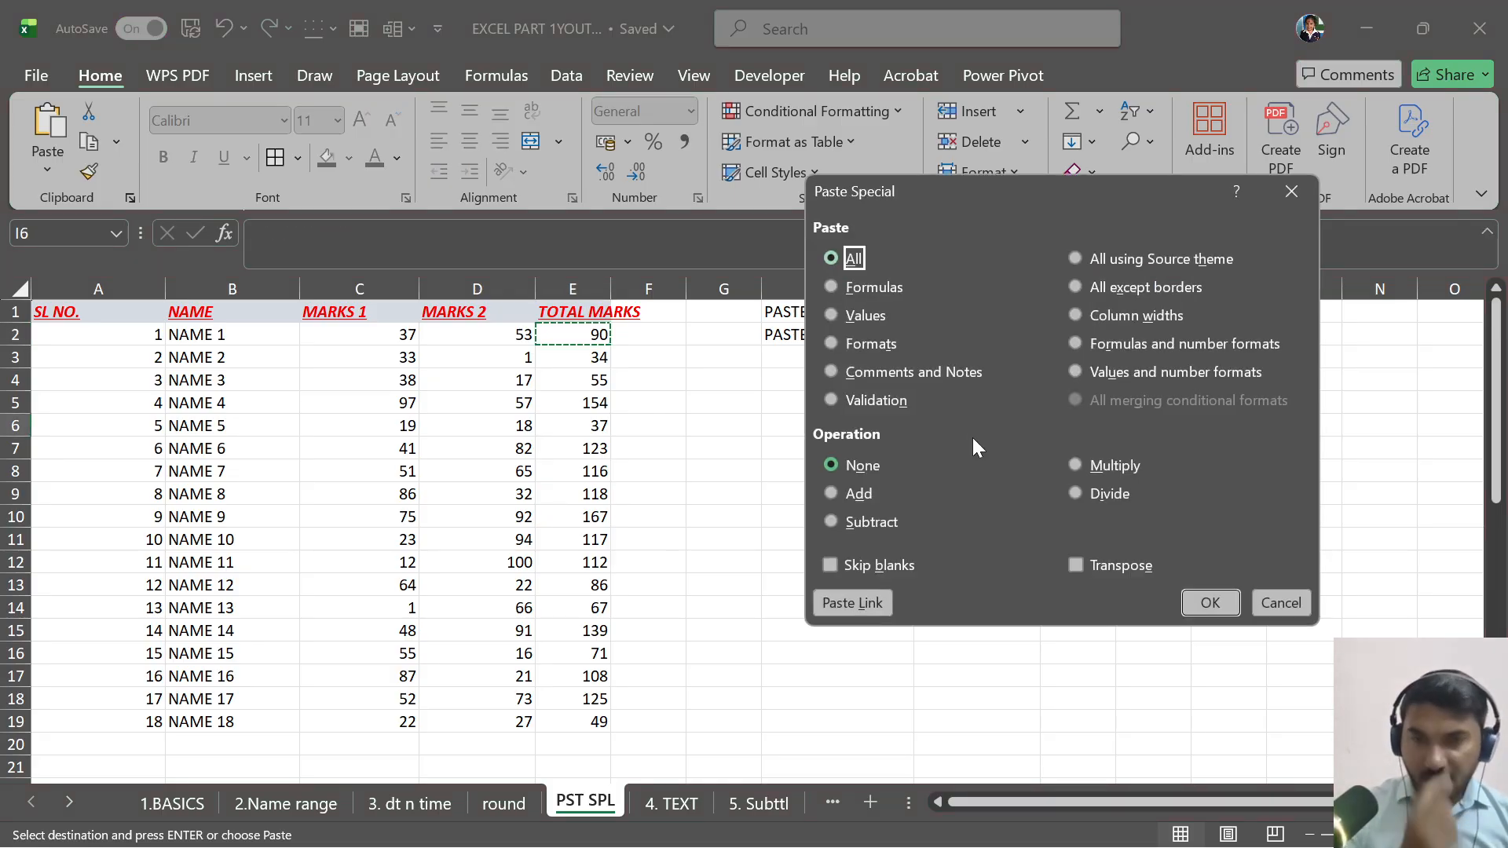
{"action": "left_click", "coordinate": [881, 286]}
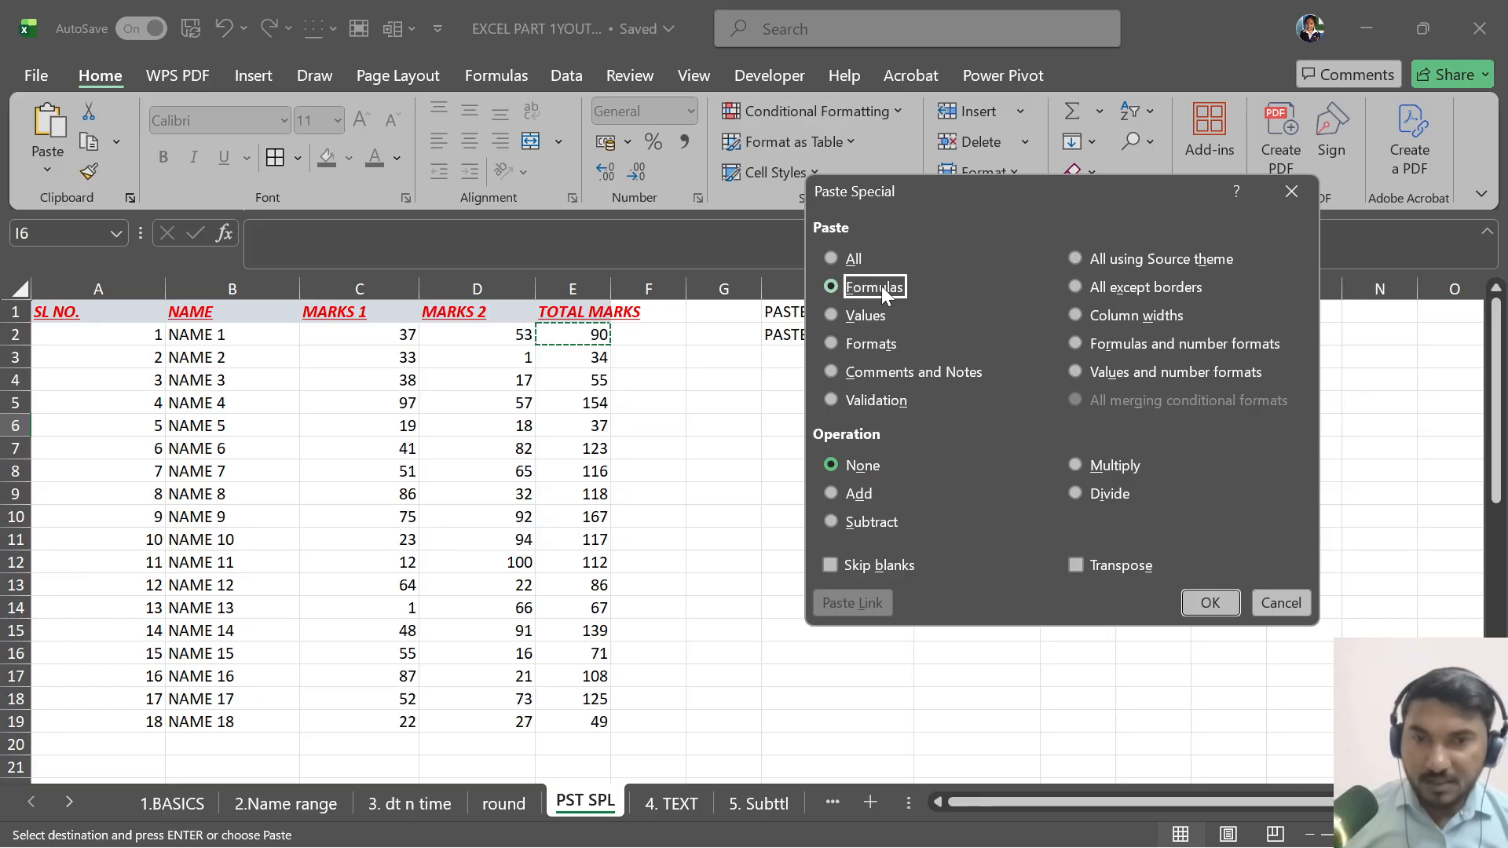
{"action": "left_click", "coordinate": [1208, 602]}
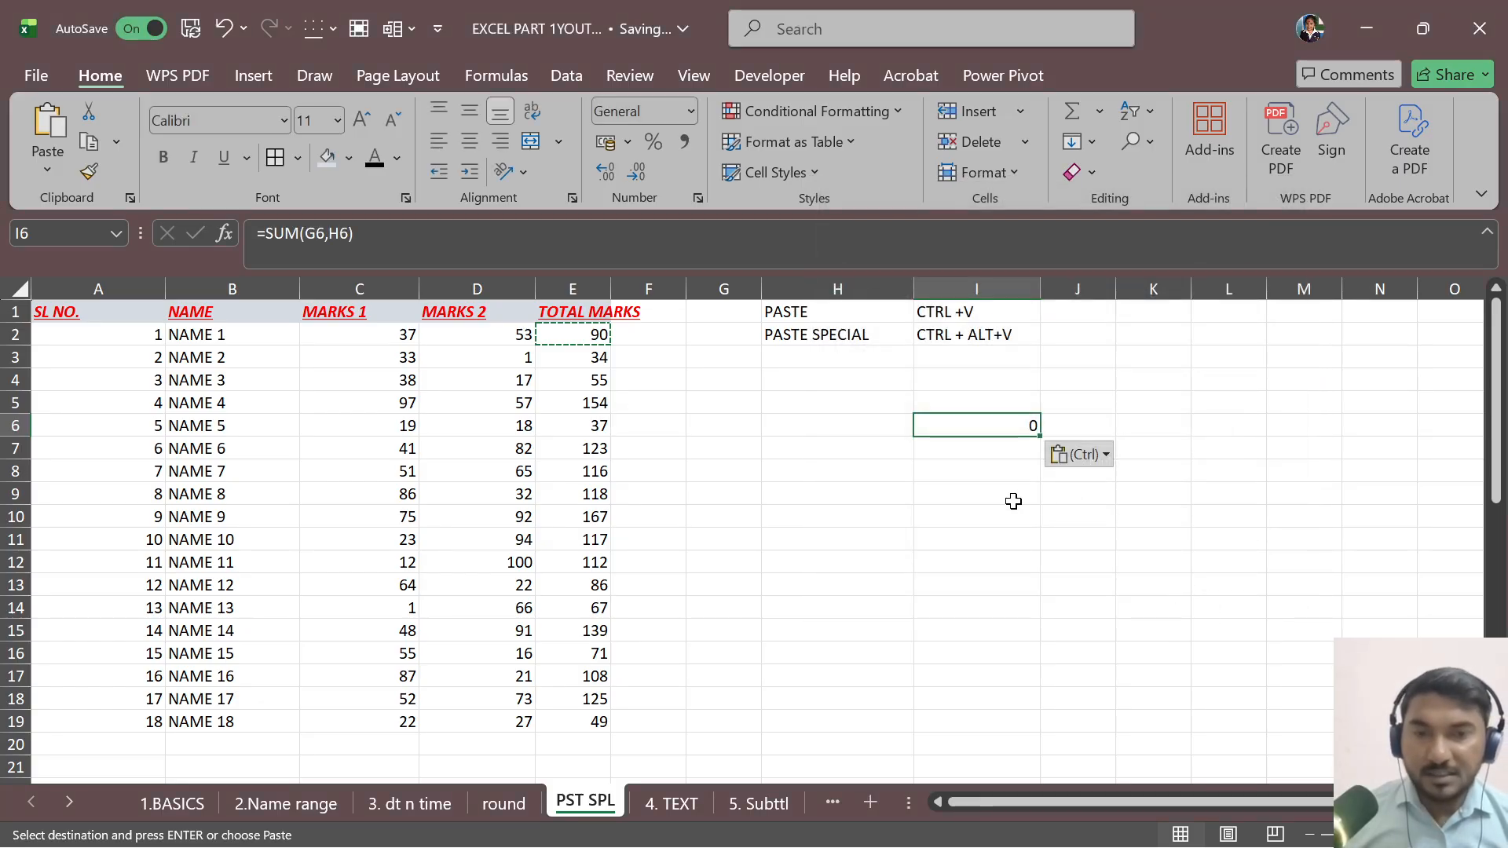
Step: Compare the cell references of the original formula in E2 with those of the pasted formula in I6
{"action": "left_click", "coordinate": [575, 338]}
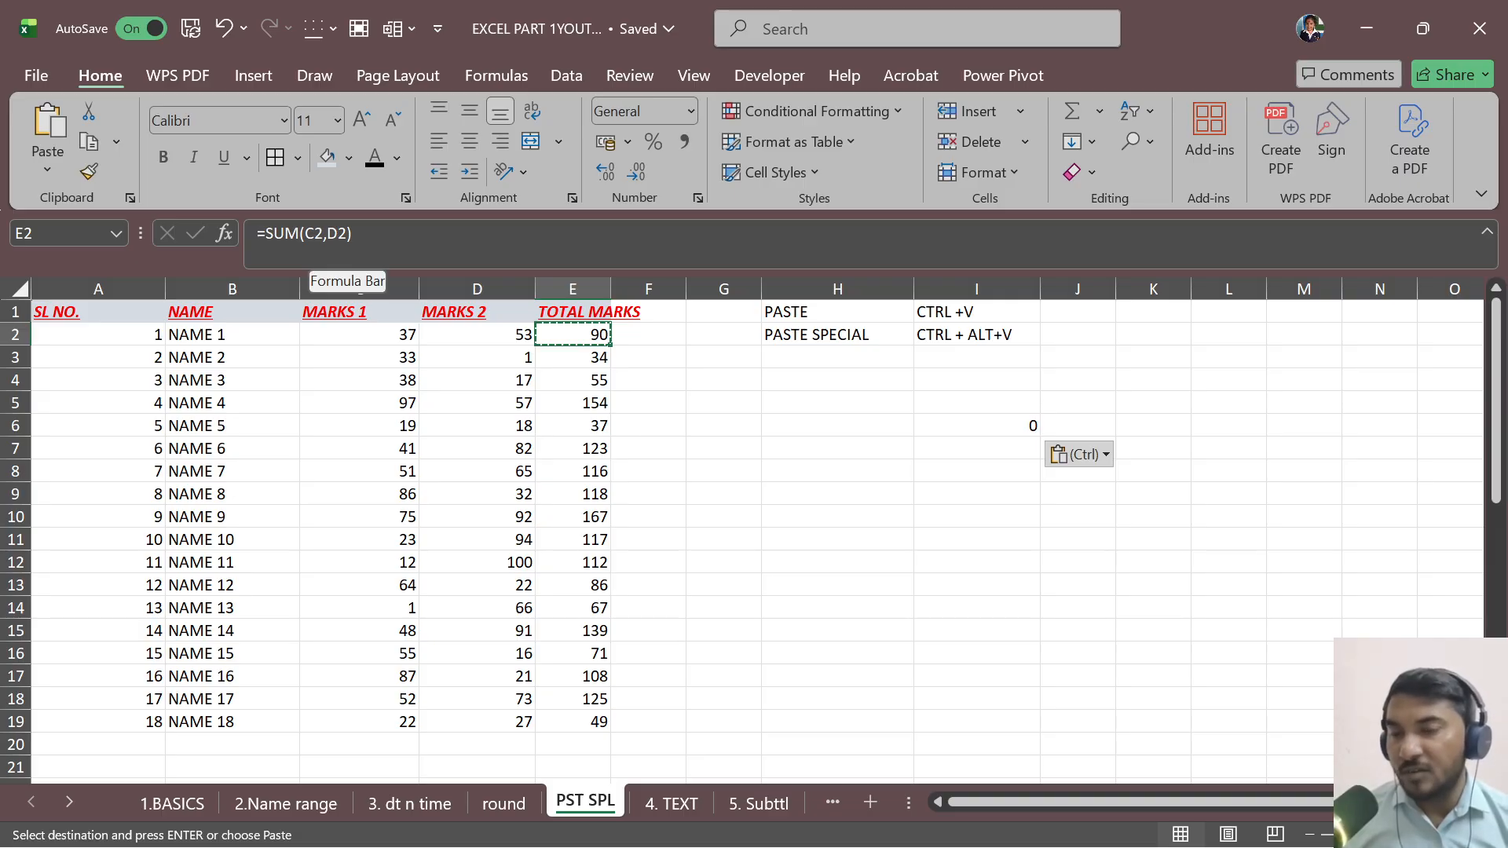
{"action": "left_click_drag", "start_coordinate": [501, 336], "coordinate": [414, 335]}
{"action": "left_click", "coordinate": [989, 429]}
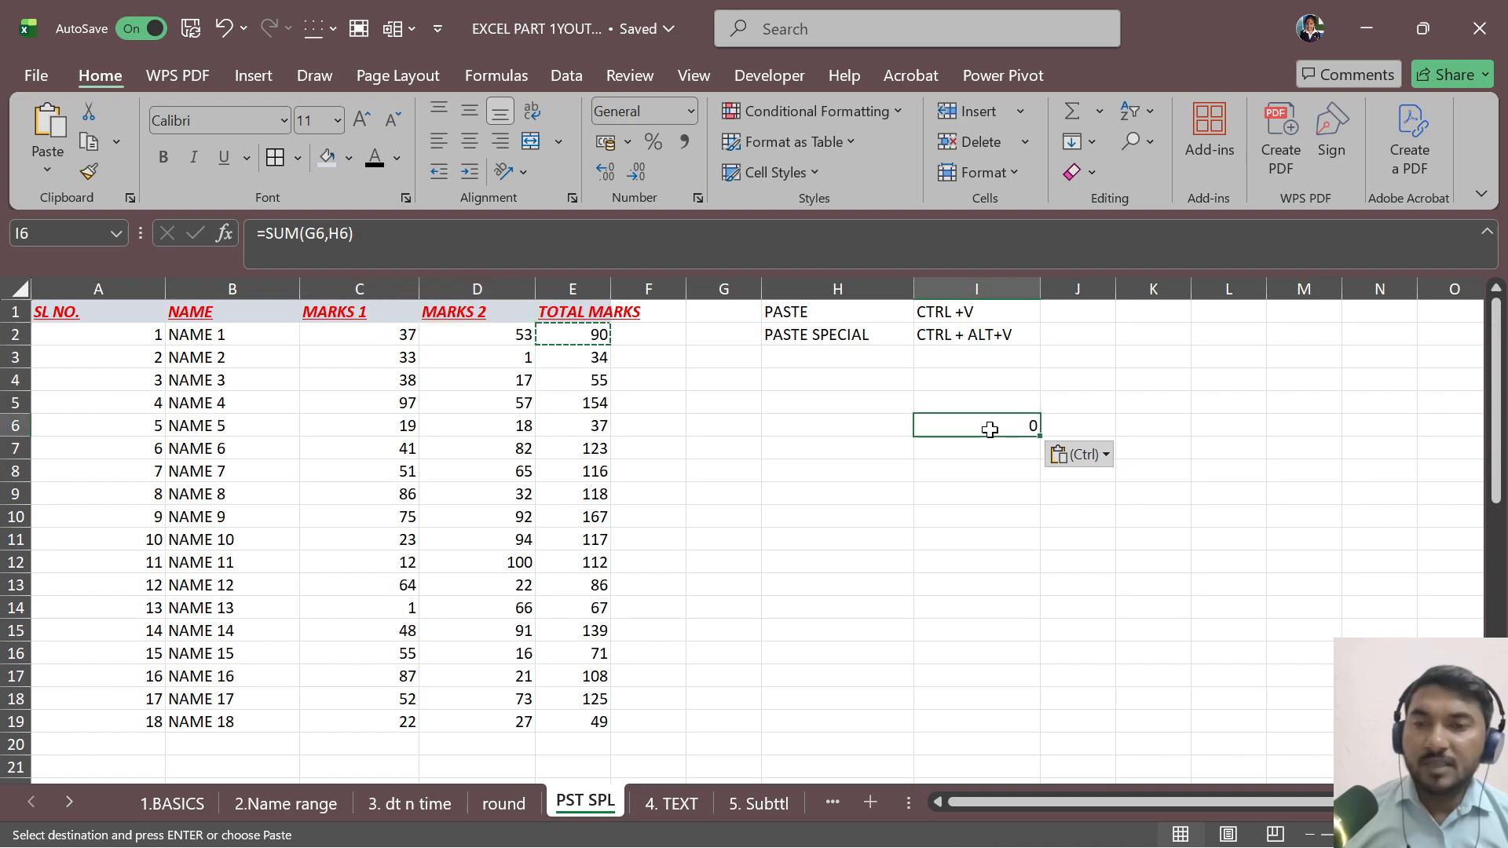
{"action": "key", "text": "F2"}
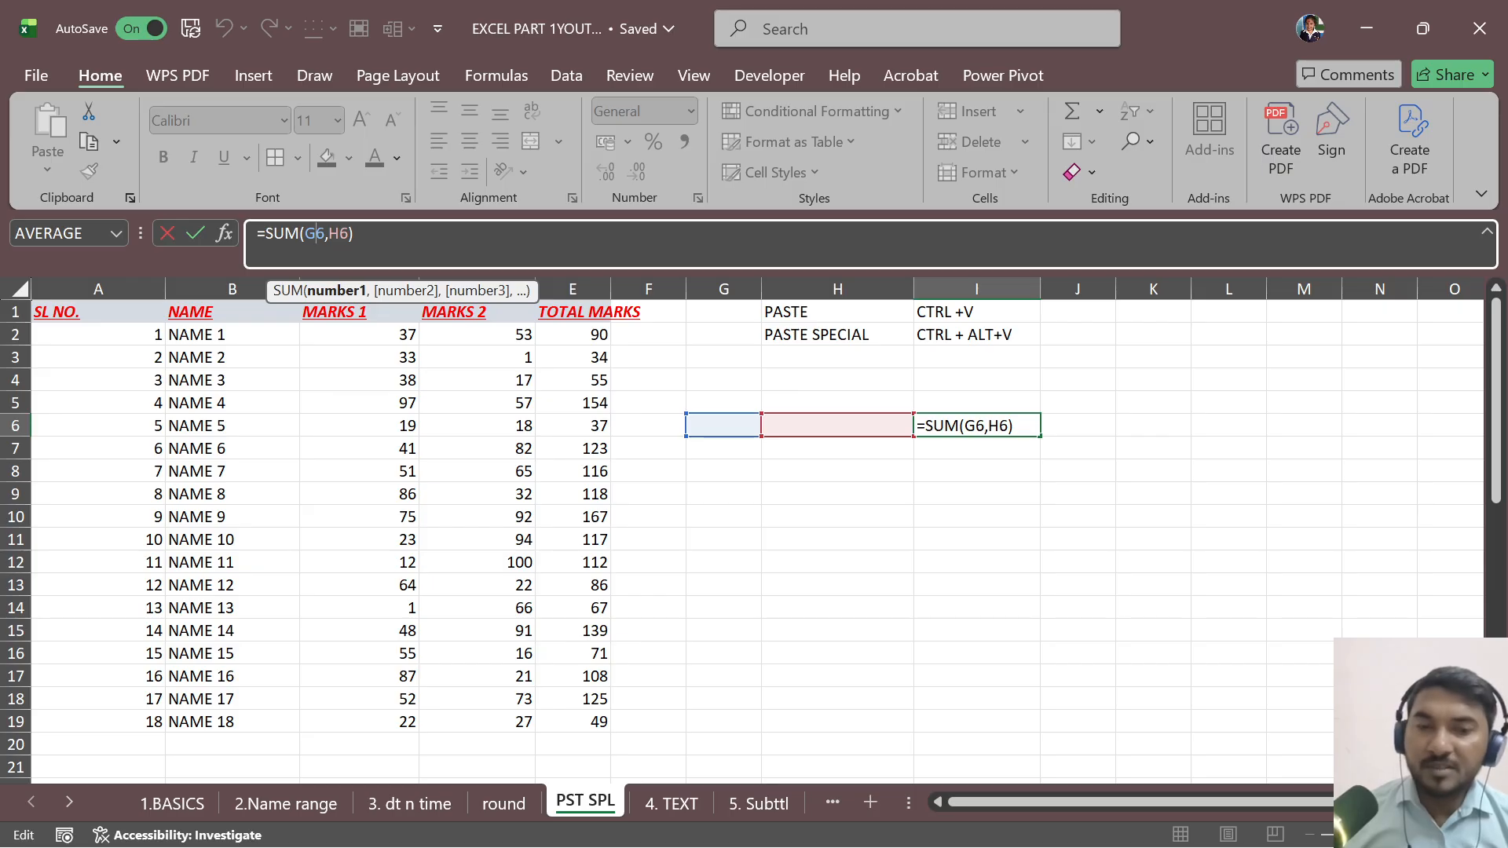
{"action": "key", "text": "Escape"}
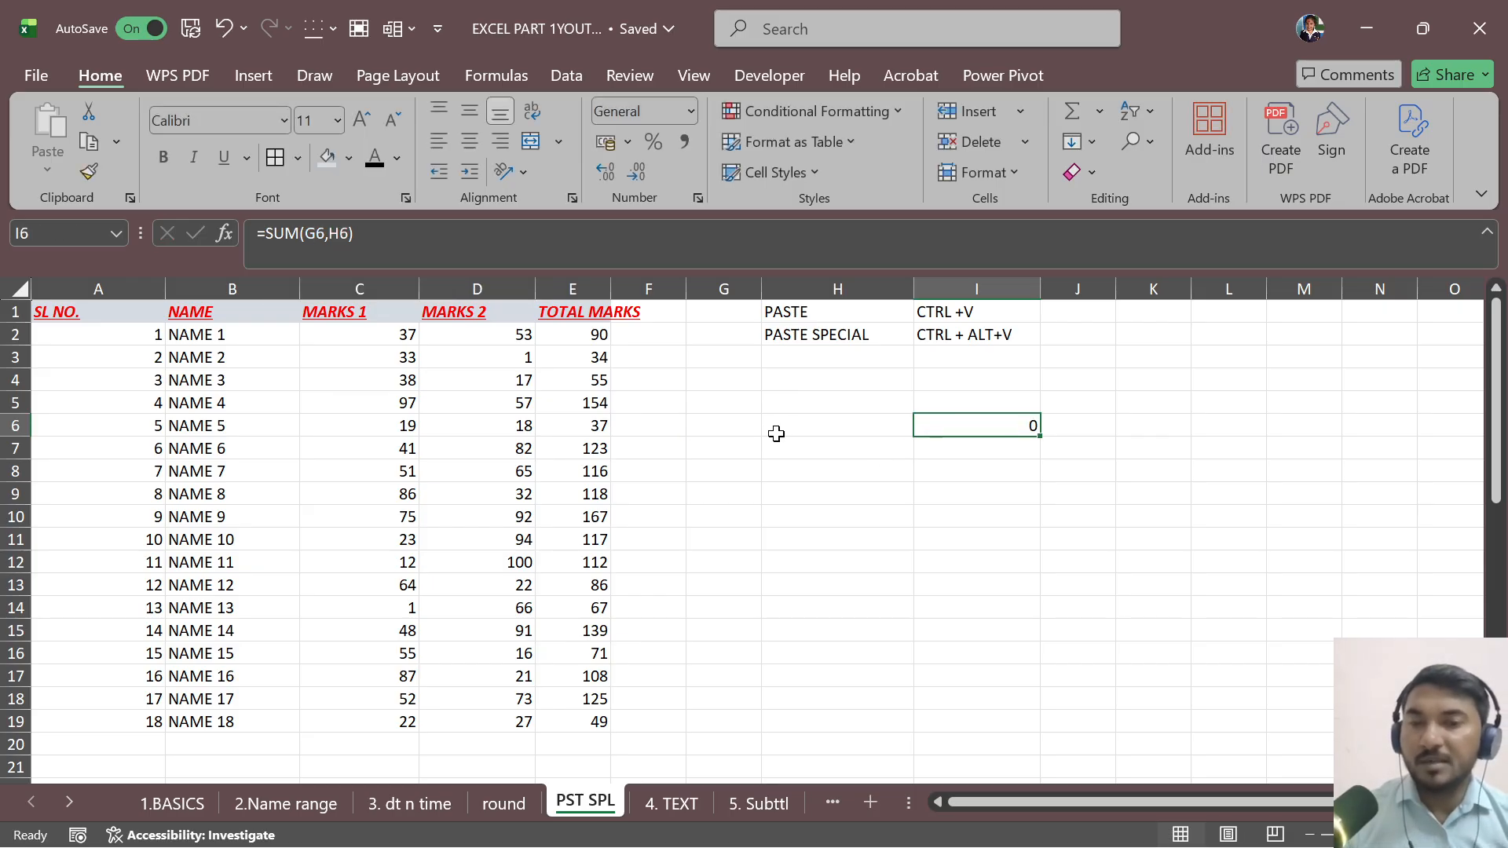
Step: Enter 3 in G6 and 4 in H6 to feed the pasted SUM formula in I6
{"action": "left_click", "coordinate": [741, 425]}
{"action": "type", "text": "3"}
{"action": "left_click", "coordinate": [865, 424]}
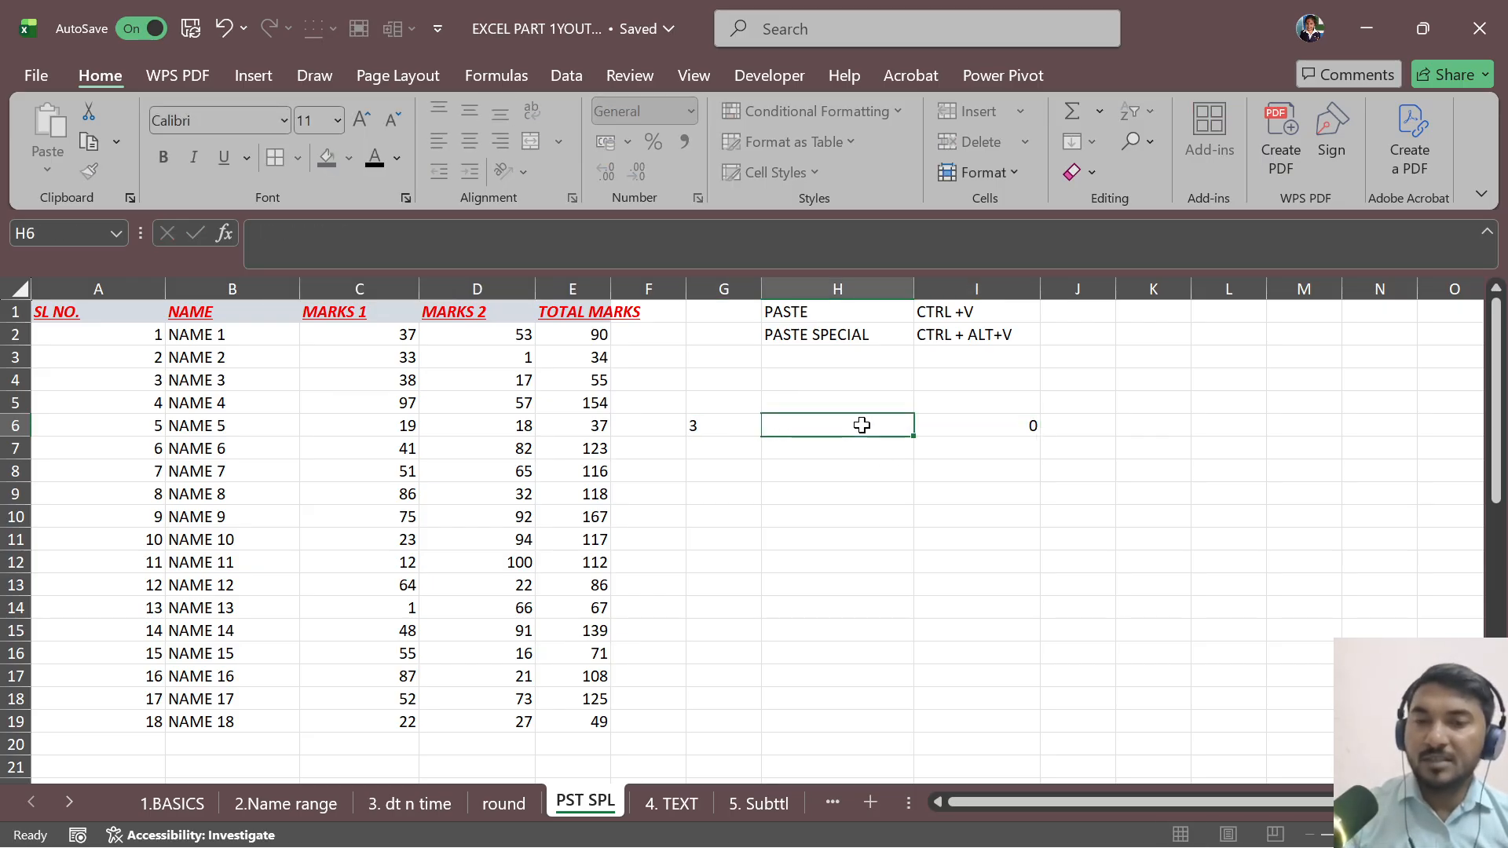
{"action": "type", "text": "4"}
{"action": "left_click", "coordinate": [972, 491]}
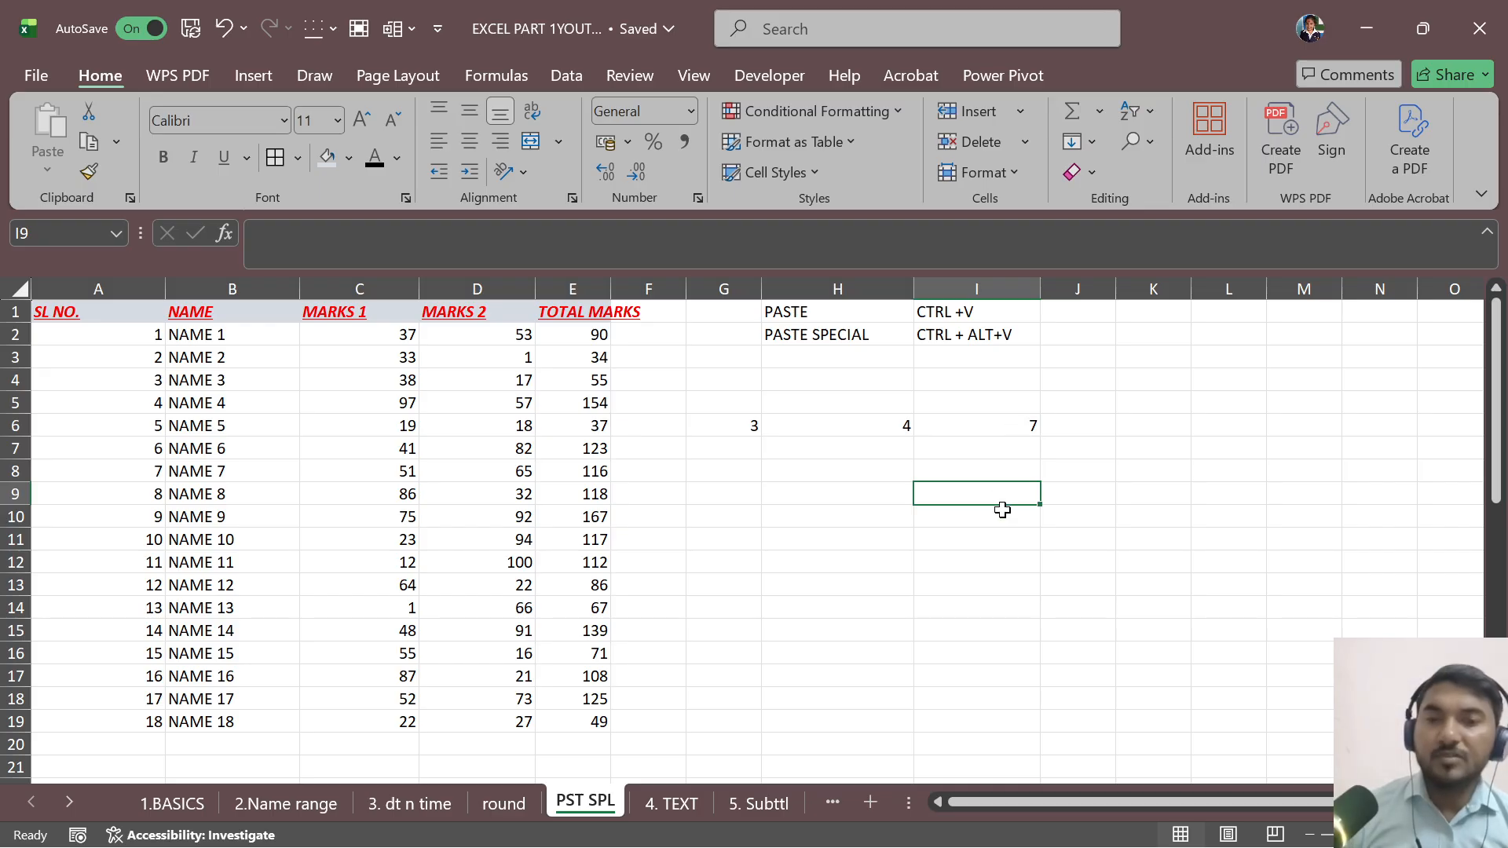
Step: Clear the contents of the test cells G6 through I6
{"action": "left_click_drag", "start_coordinate": [751, 427], "coordinate": [946, 437]}
{"action": "key", "text": "Delete"}
{"action": "left_click", "coordinate": [912, 455]}
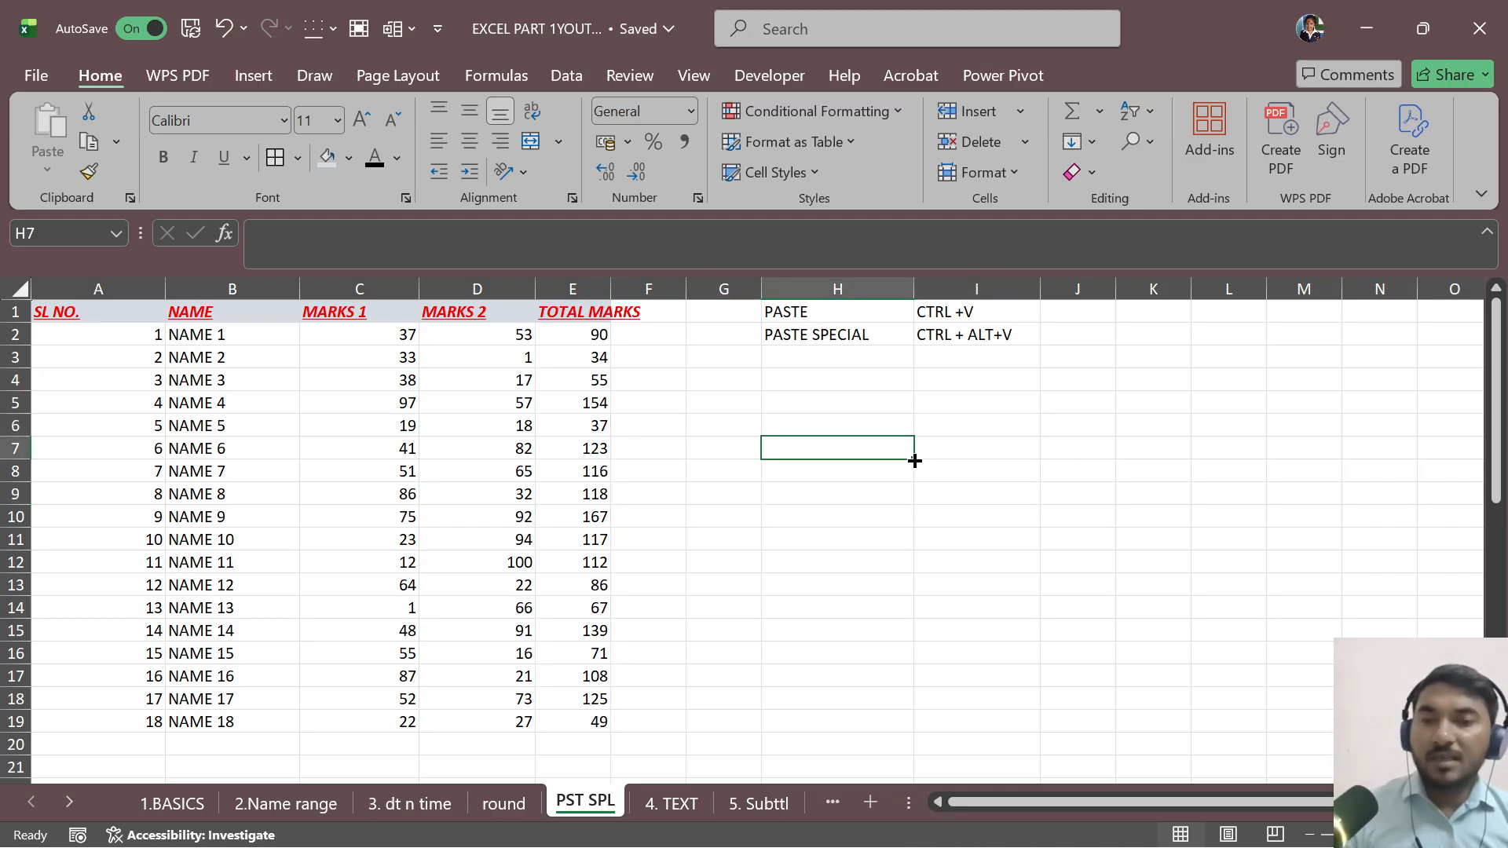
Step: Copy the total marks cell E2, use Paste Special to paste only its value into I7, and clear I7
{"action": "left_click", "coordinate": [594, 335]}
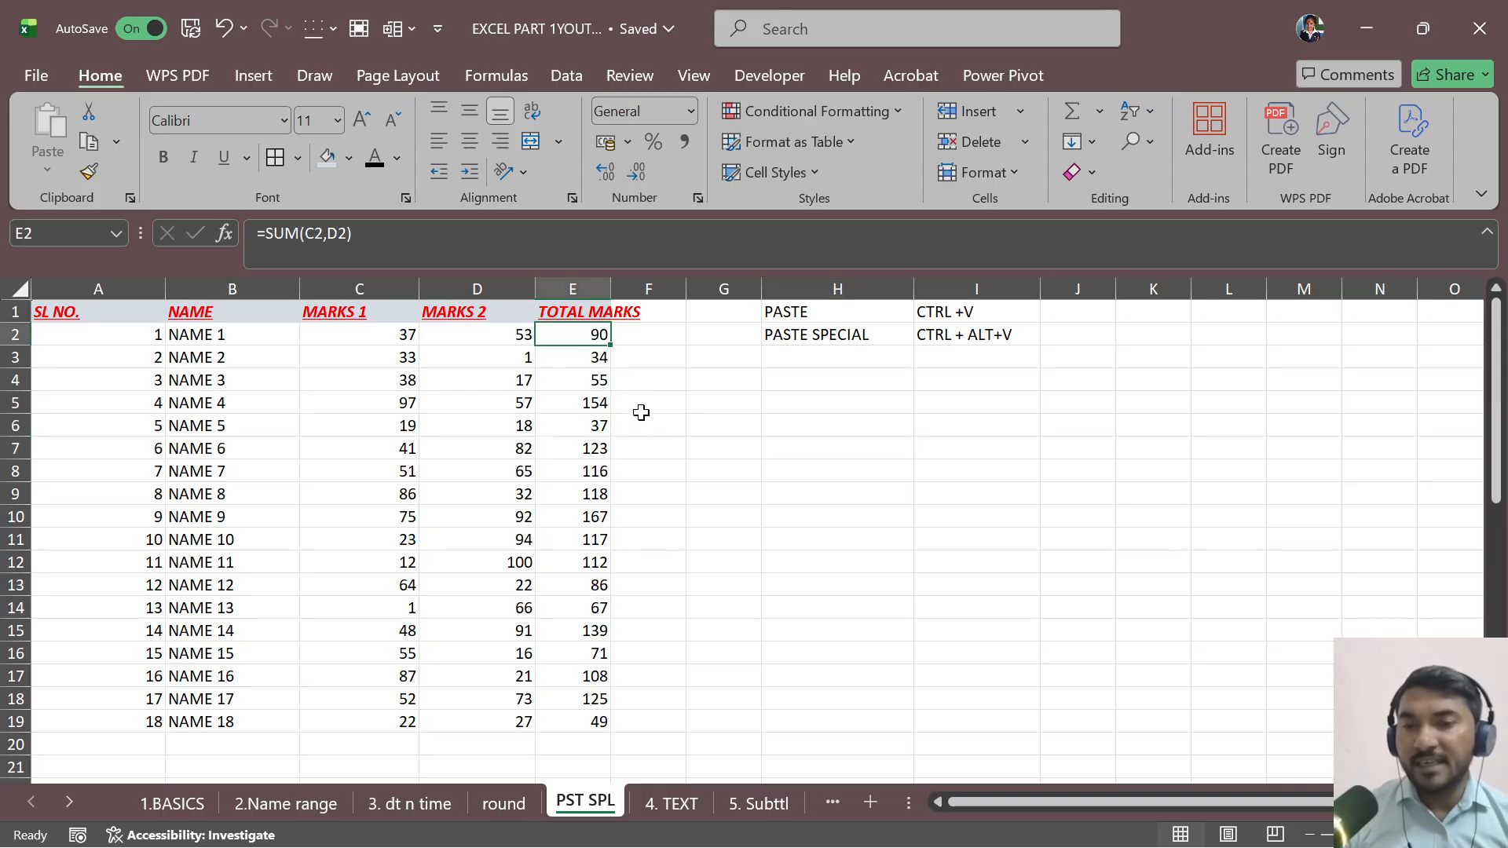
{"action": "left_click", "coordinate": [1027, 421]}
{"action": "left_click", "coordinate": [577, 336]}
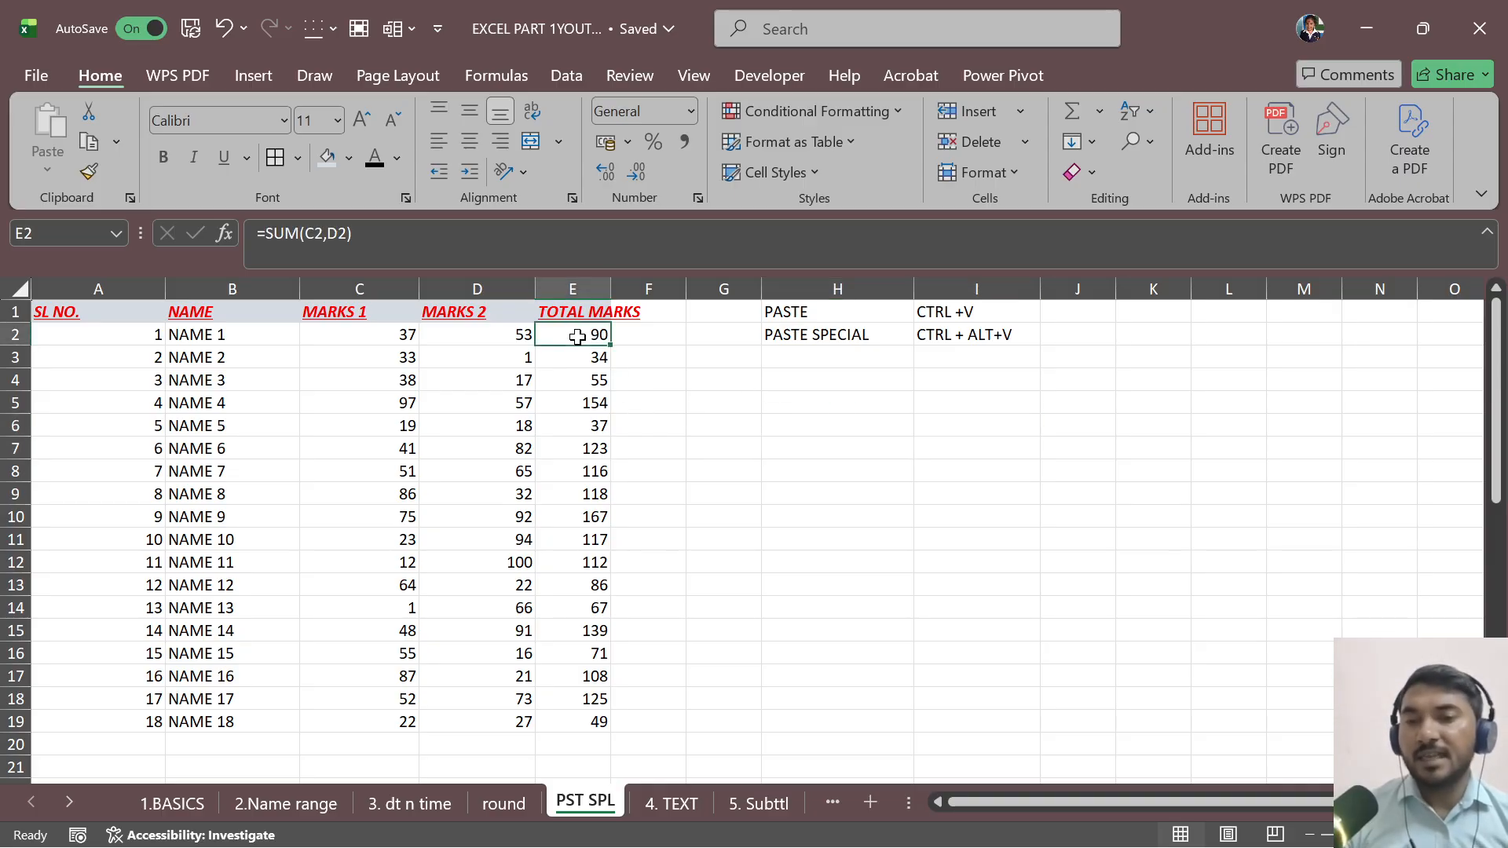
{"action": "key", "text": "ctrl+c"}
{"action": "left_click", "coordinate": [967, 443]}
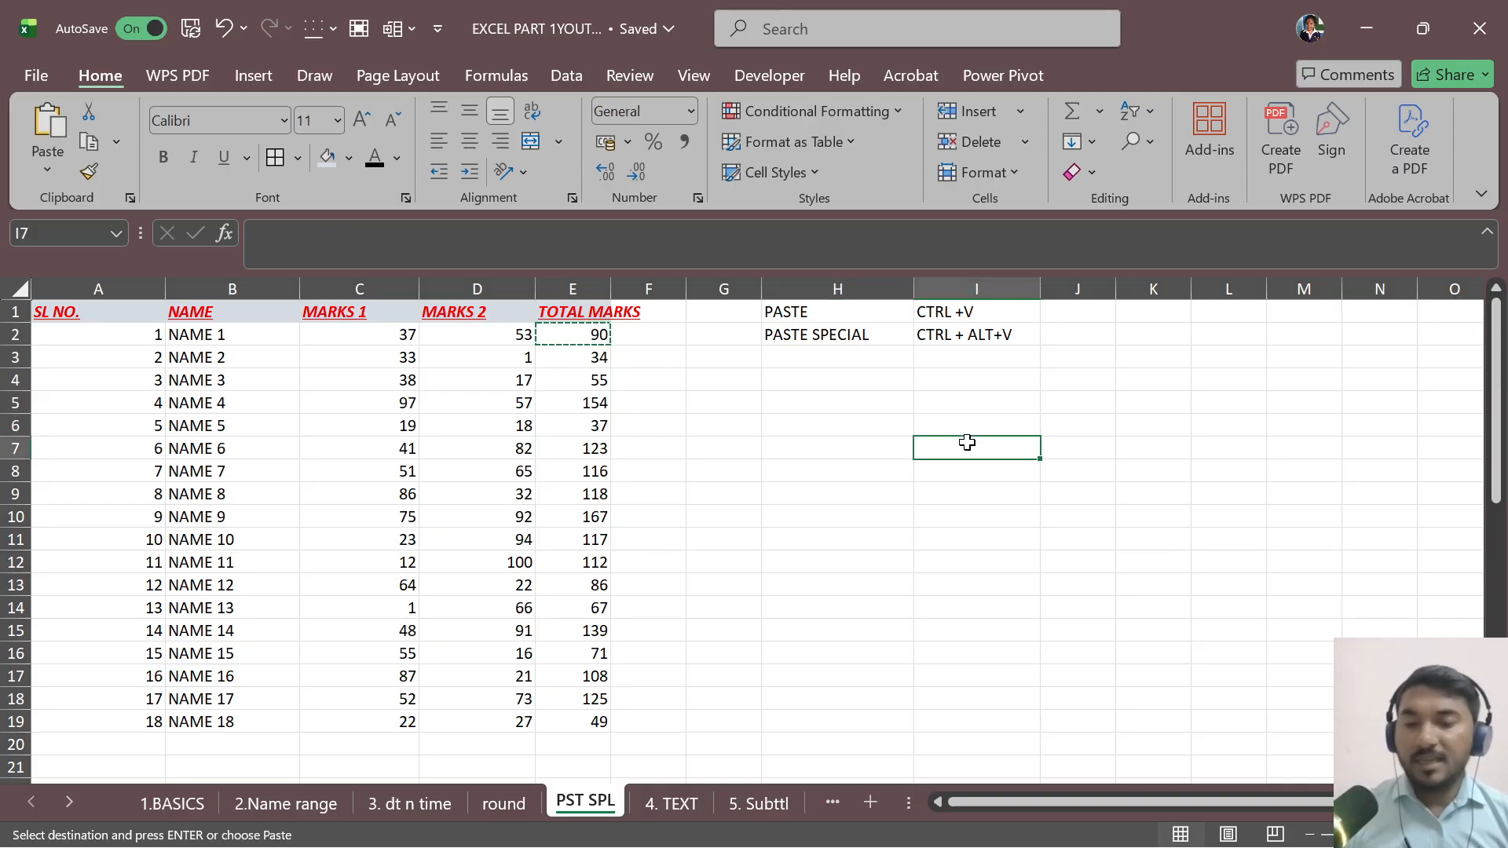
{"action": "key", "text": "ctrl+alt+v"}
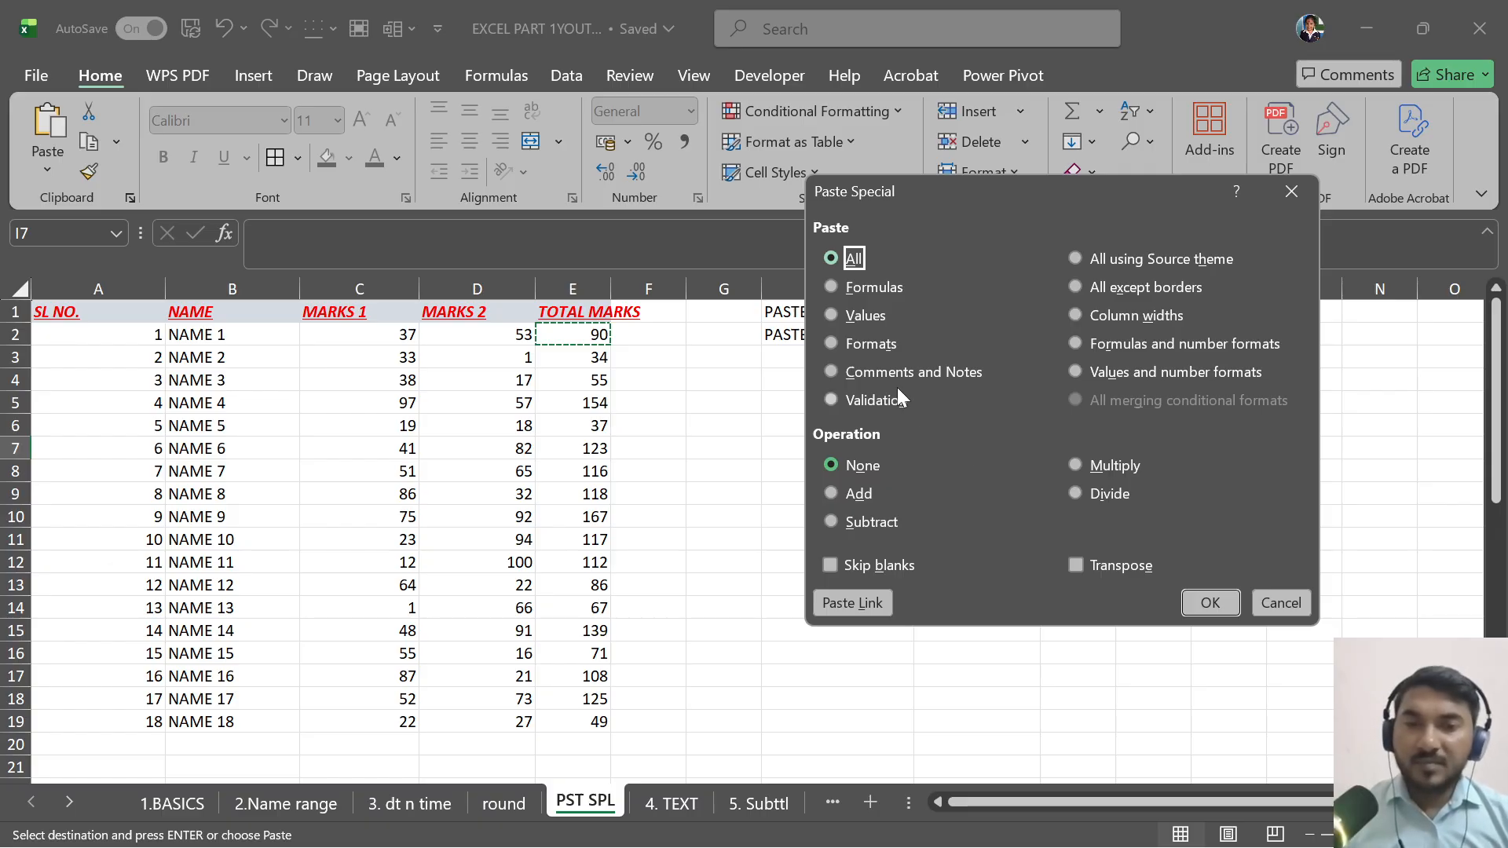
{"action": "left_click", "coordinate": [883, 314]}
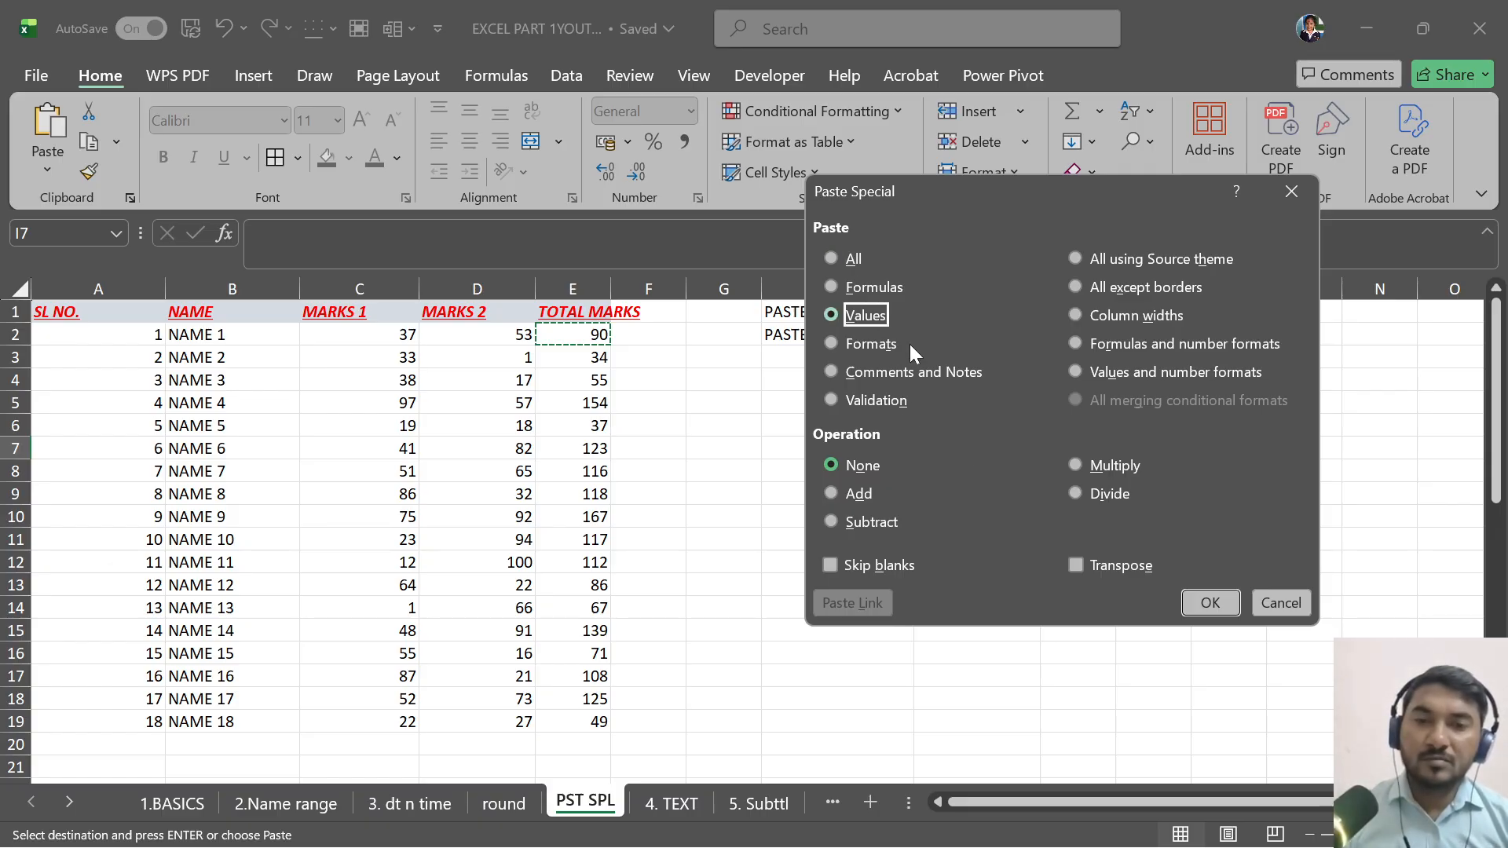
{"action": "left_click", "coordinate": [1209, 603]}
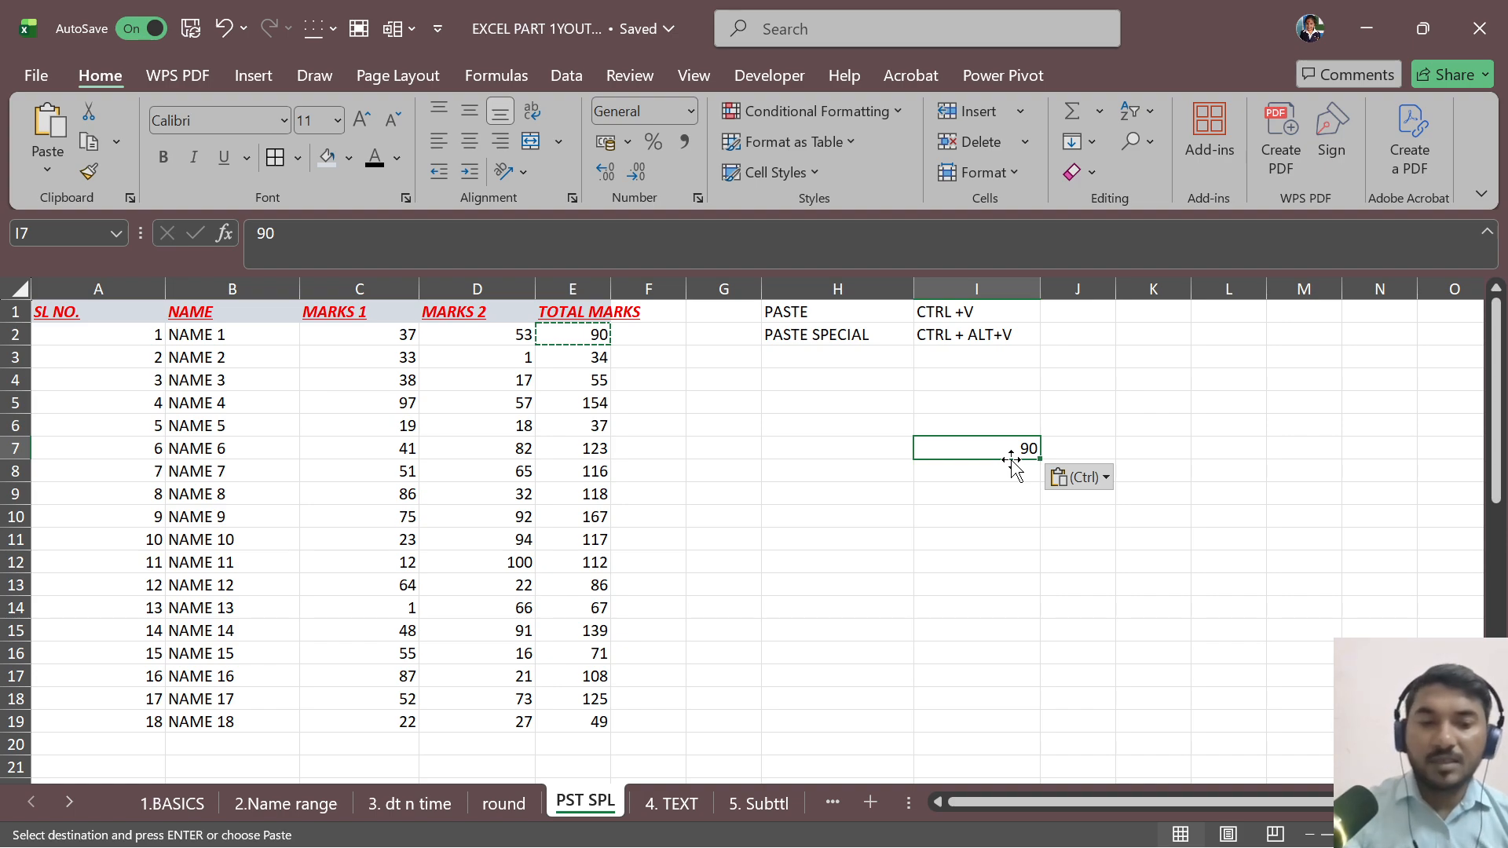
{"action": "key", "text": "Delete"}
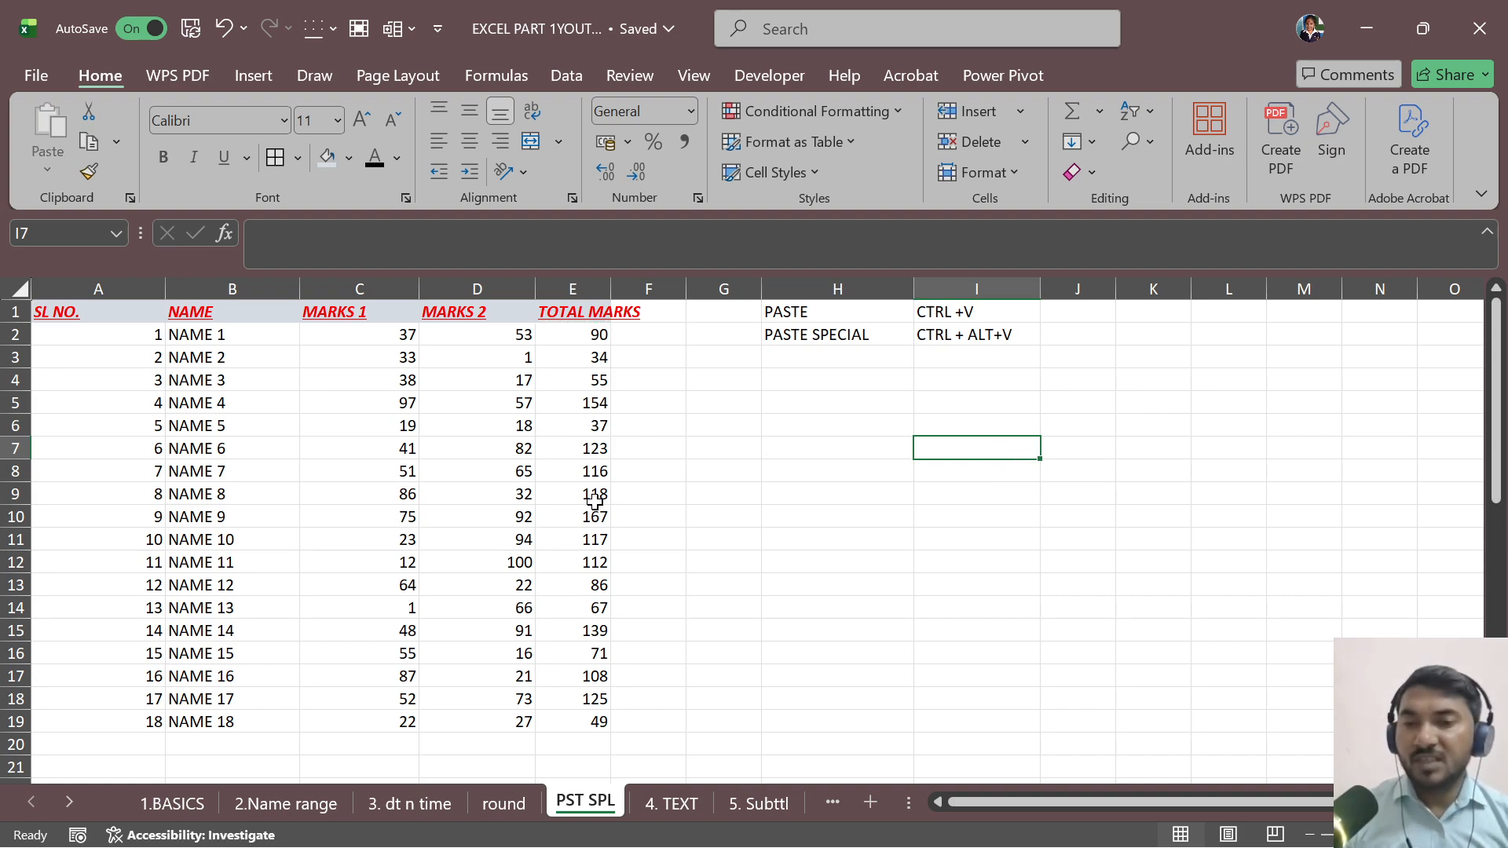
Step: Copy the marks in C5:D10 and paste them starting at K1
{"action": "left_click_drag", "start_coordinate": [380, 404], "coordinate": [469, 512]}
{"action": "key", "text": "ctrl+c"}
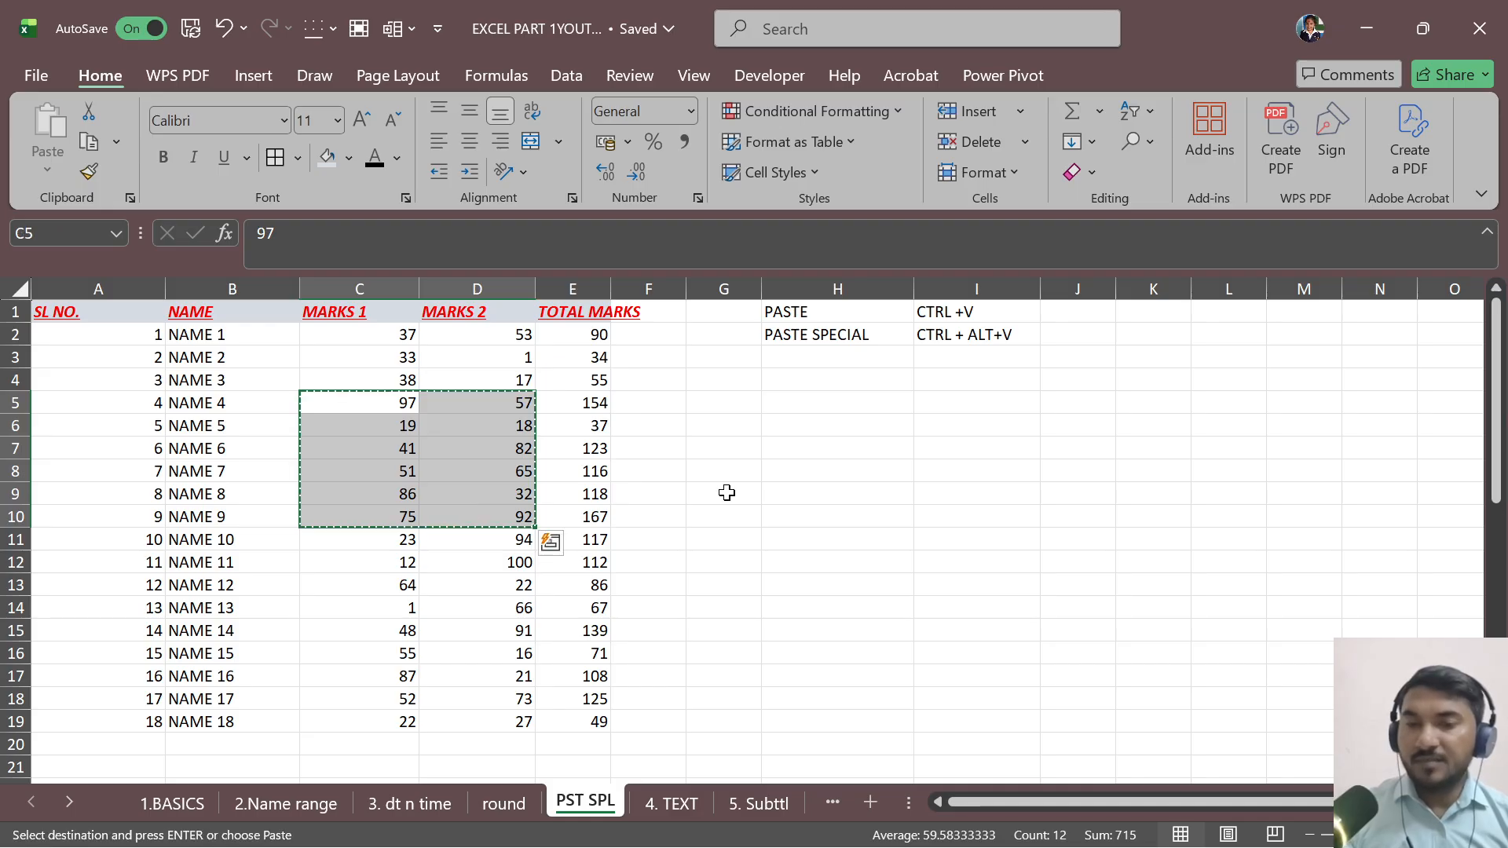
{"action": "left_click", "coordinate": [1138, 313]}
{"action": "key", "text": "ctrl+v"}
Step: Copy the total marks cell E2 and use Paste Special to paste only its formula into M1 beside the copied marks
{"action": "left_click", "coordinate": [1316, 311]}
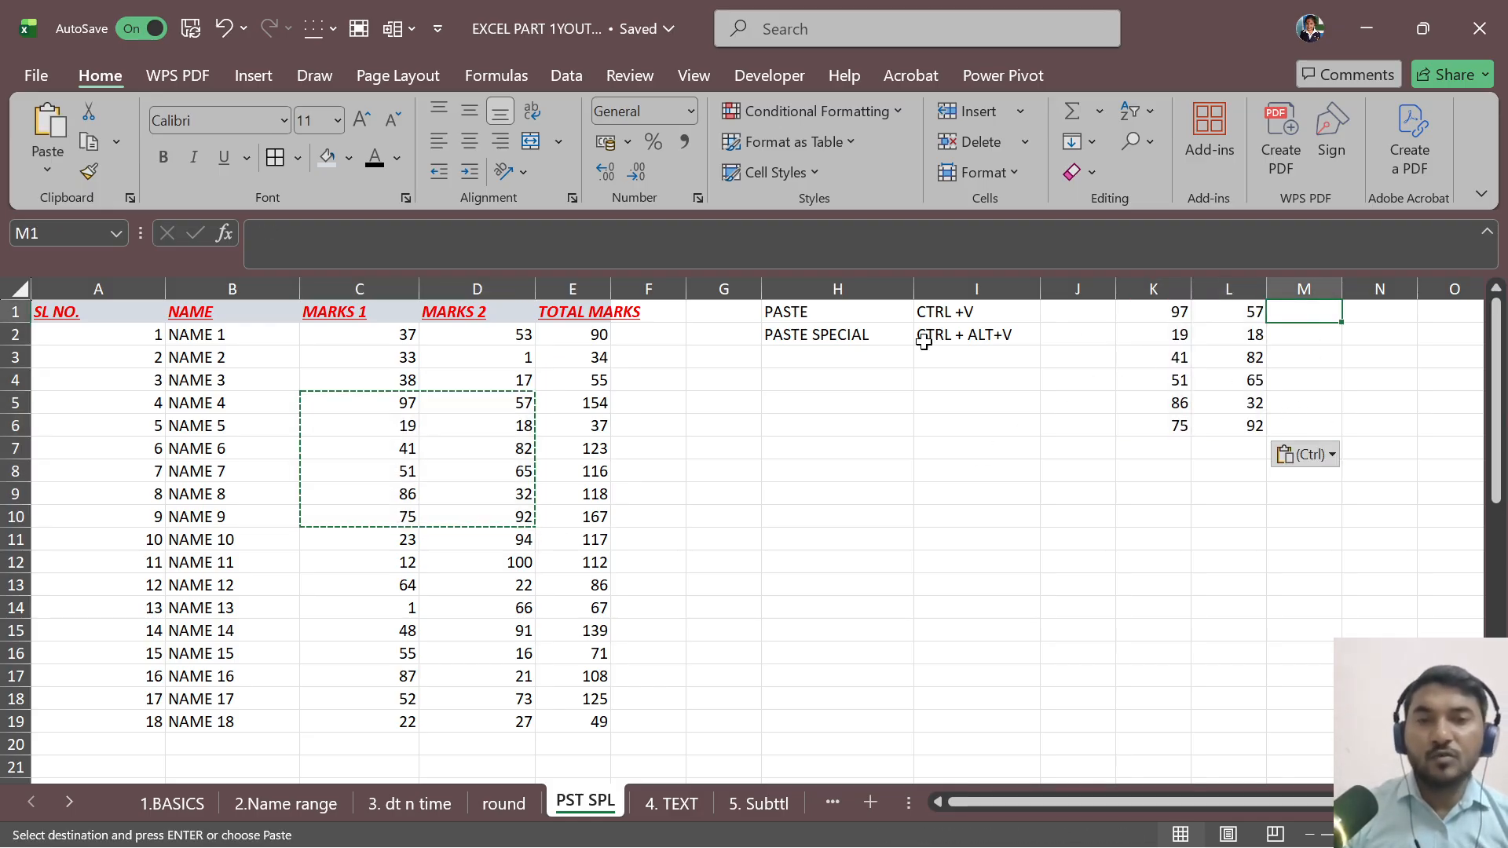
{"action": "left_click", "coordinate": [587, 355]}
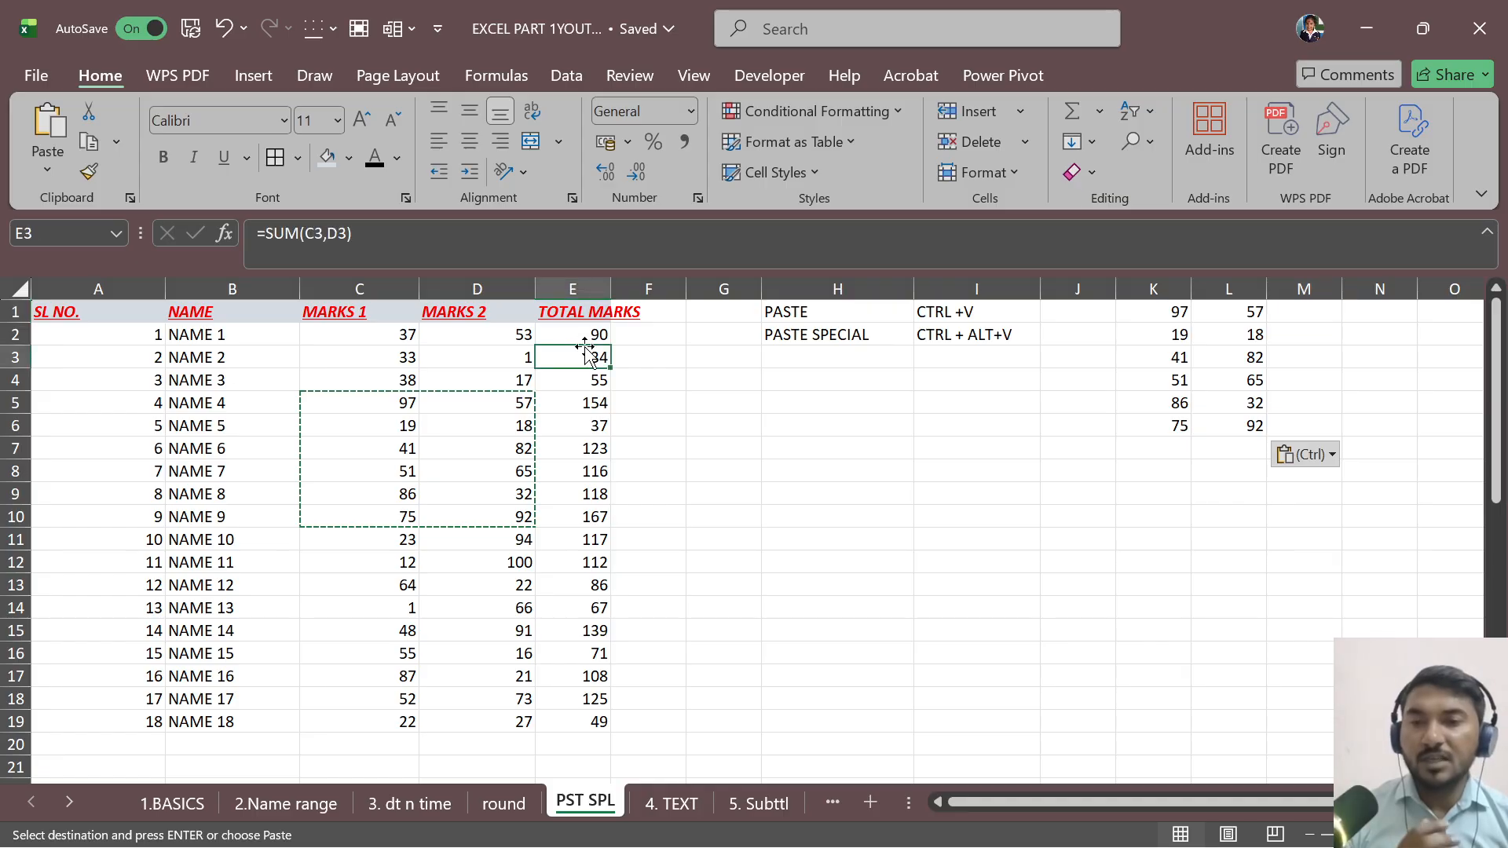
{"action": "left_click", "coordinate": [1297, 317]}
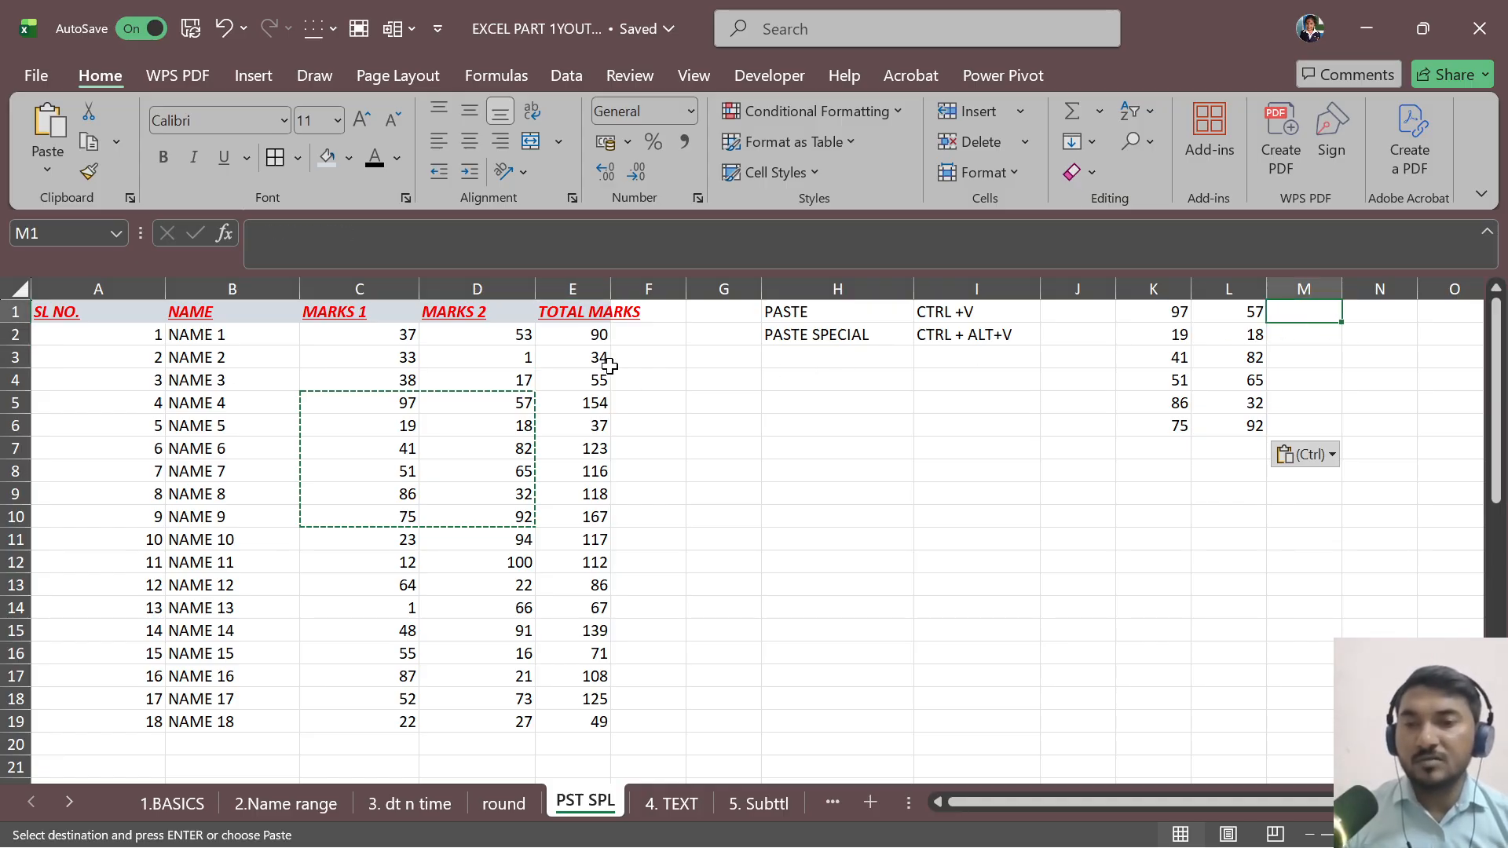
{"action": "left_click", "coordinate": [585, 340]}
{"action": "key", "text": "ctrl+c"}
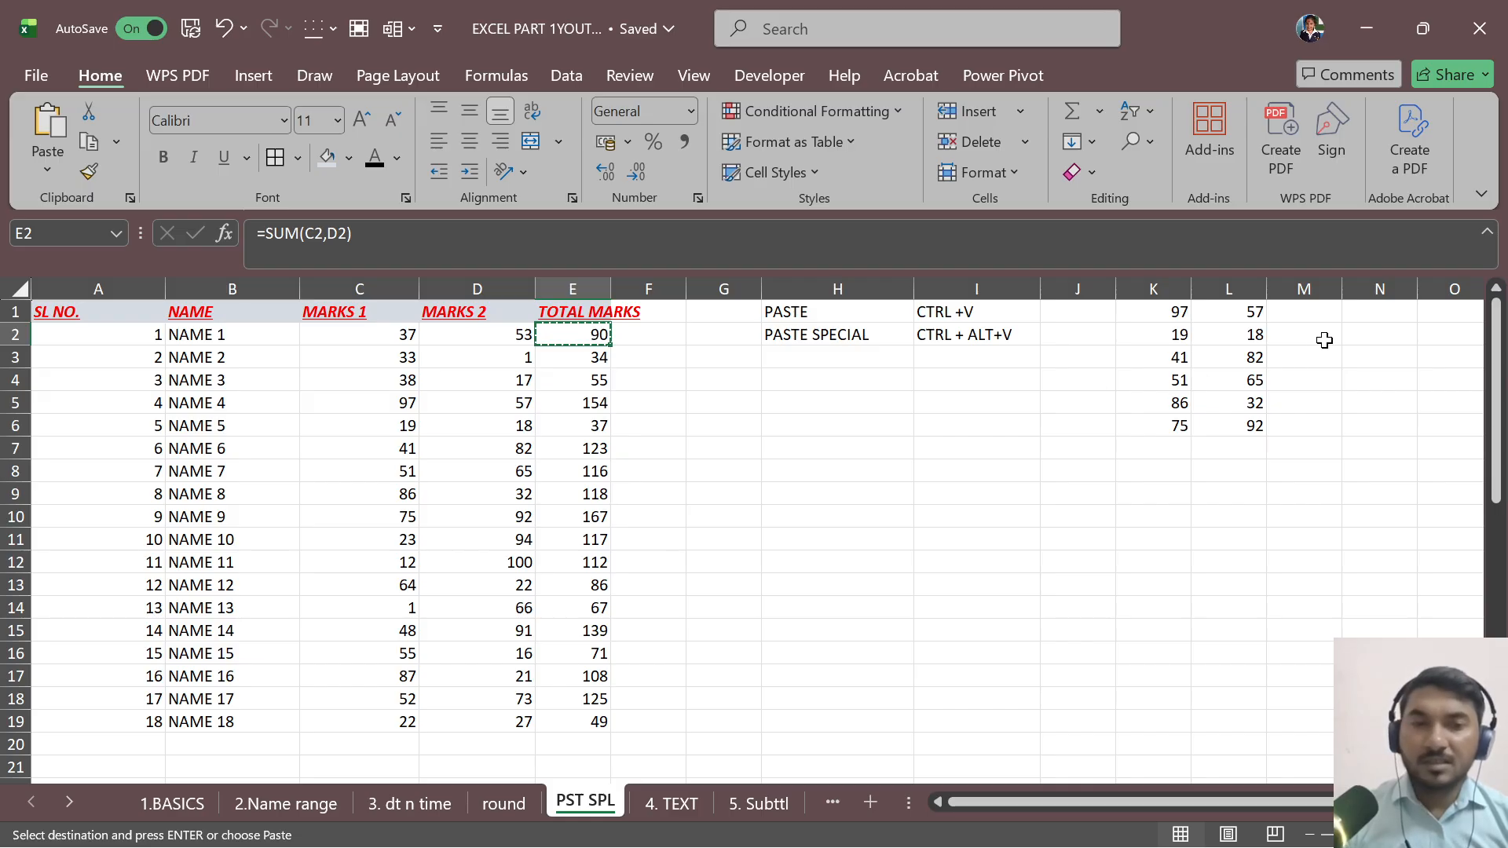
{"action": "left_click", "coordinate": [1305, 313]}
{"action": "key", "text": "ctrl+alt+v"}
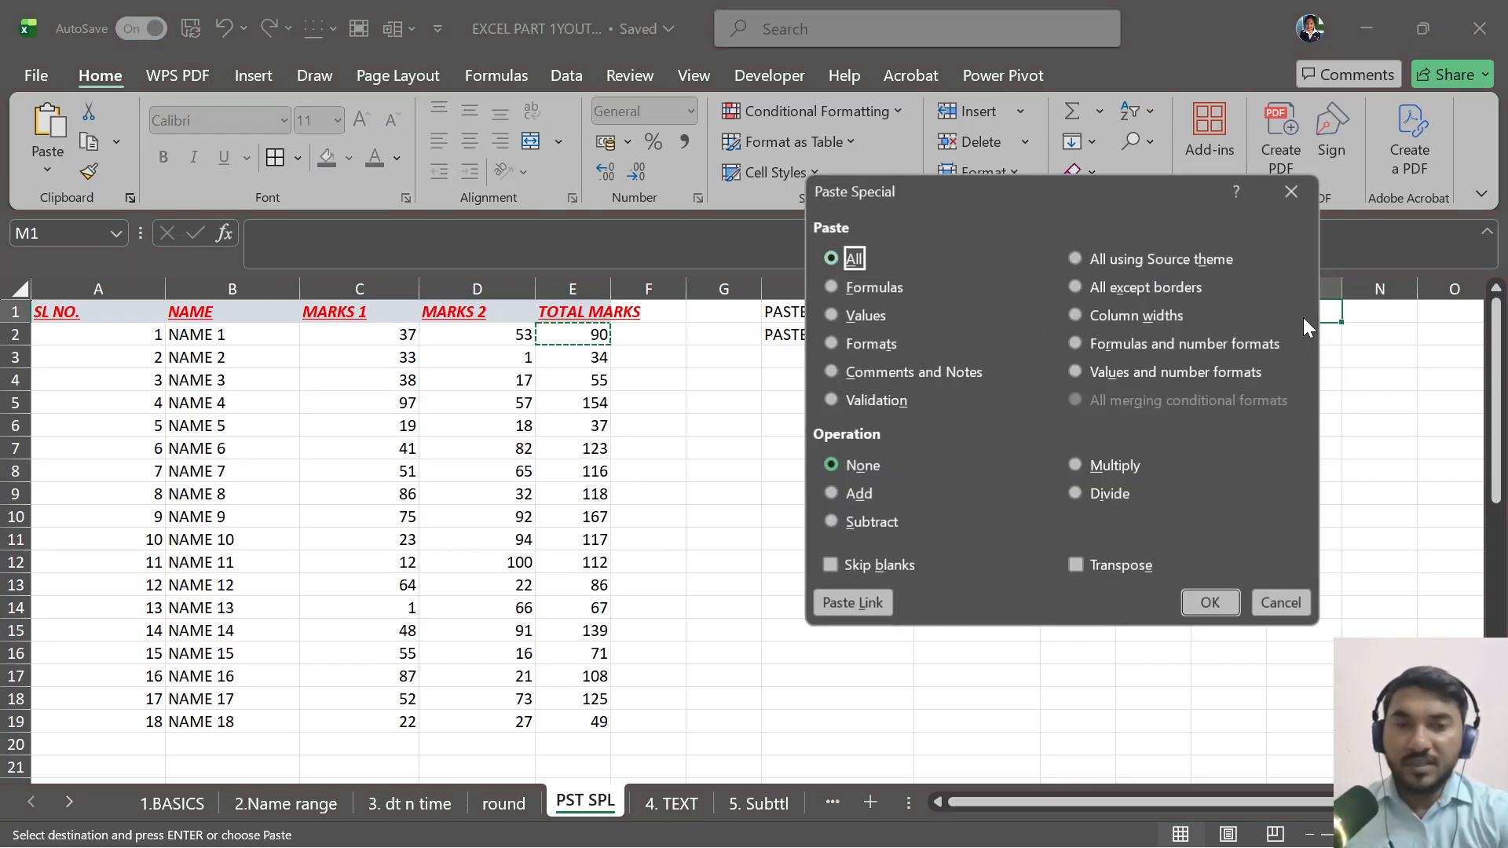
{"action": "left_click", "coordinate": [873, 288]}
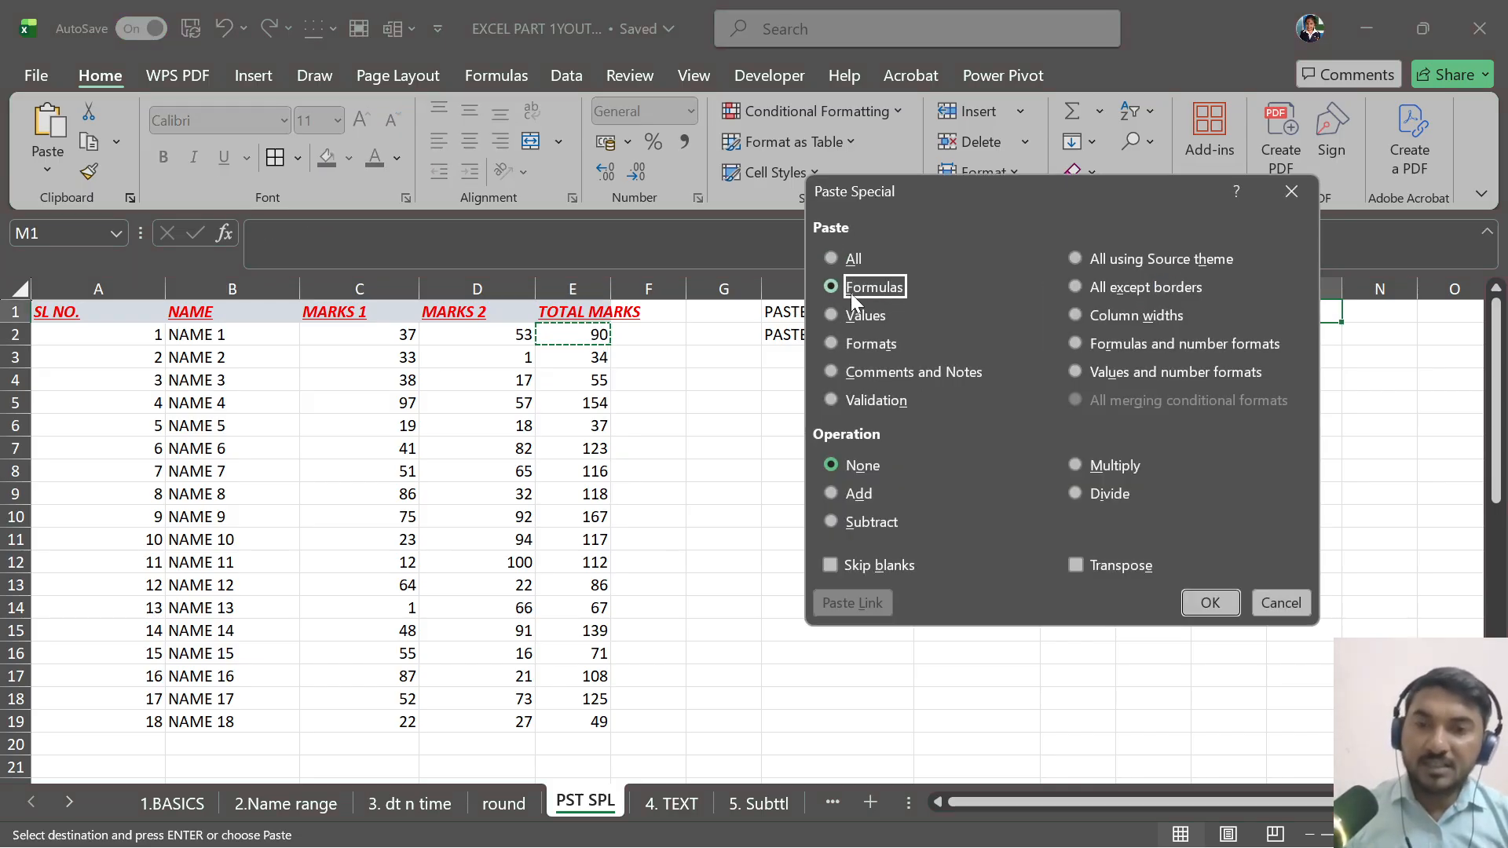
{"action": "left_click", "coordinate": [1210, 603]}
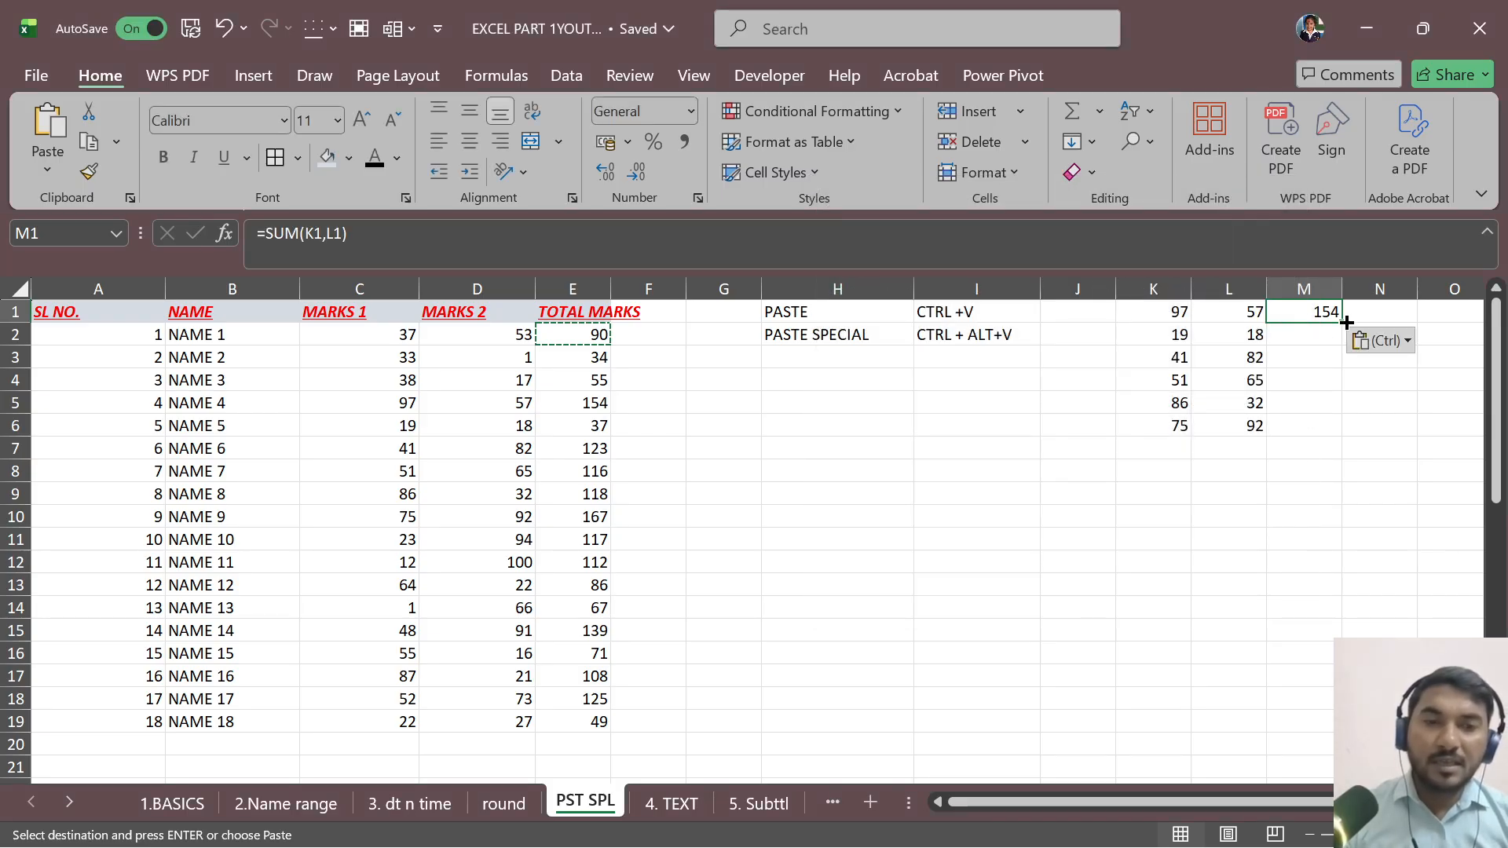
Step: Fill the SUM formula from M1 down through M6 to total each row of copied marks
{"action": "left_click_drag", "start_coordinate": [1339, 323], "coordinate": [1335, 430]}
{"action": "key", "text": "ctrl+z"}
{"action": "left_click", "coordinate": [1260, 548]}
Step: Inspect which cells the filled SUM formula in M4 refers to, leaving the formula unedited
{"action": "left_click", "coordinate": [1308, 382]}
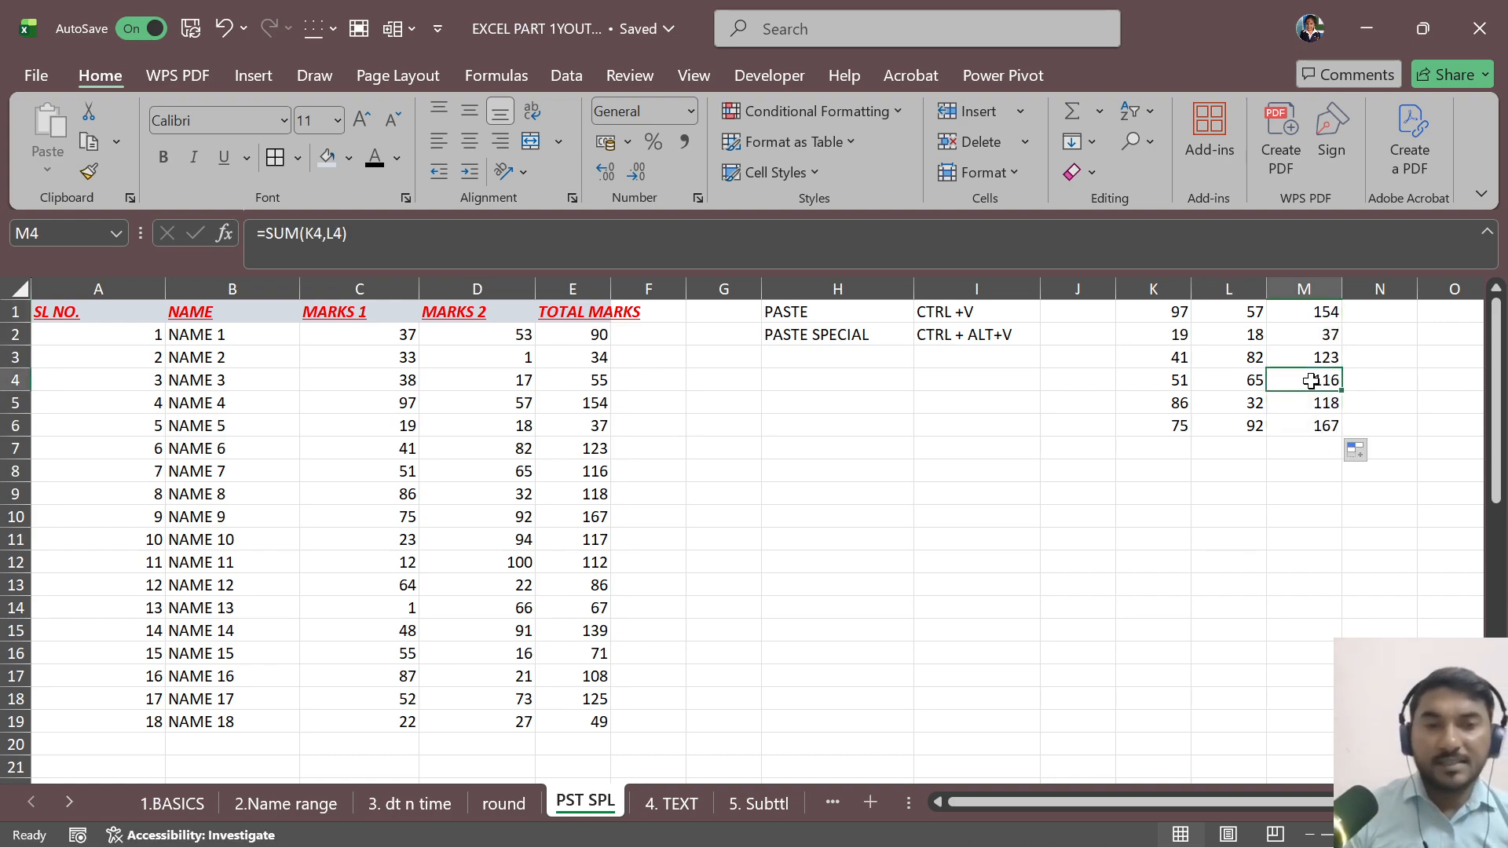
{"action": "key", "text": "F2"}
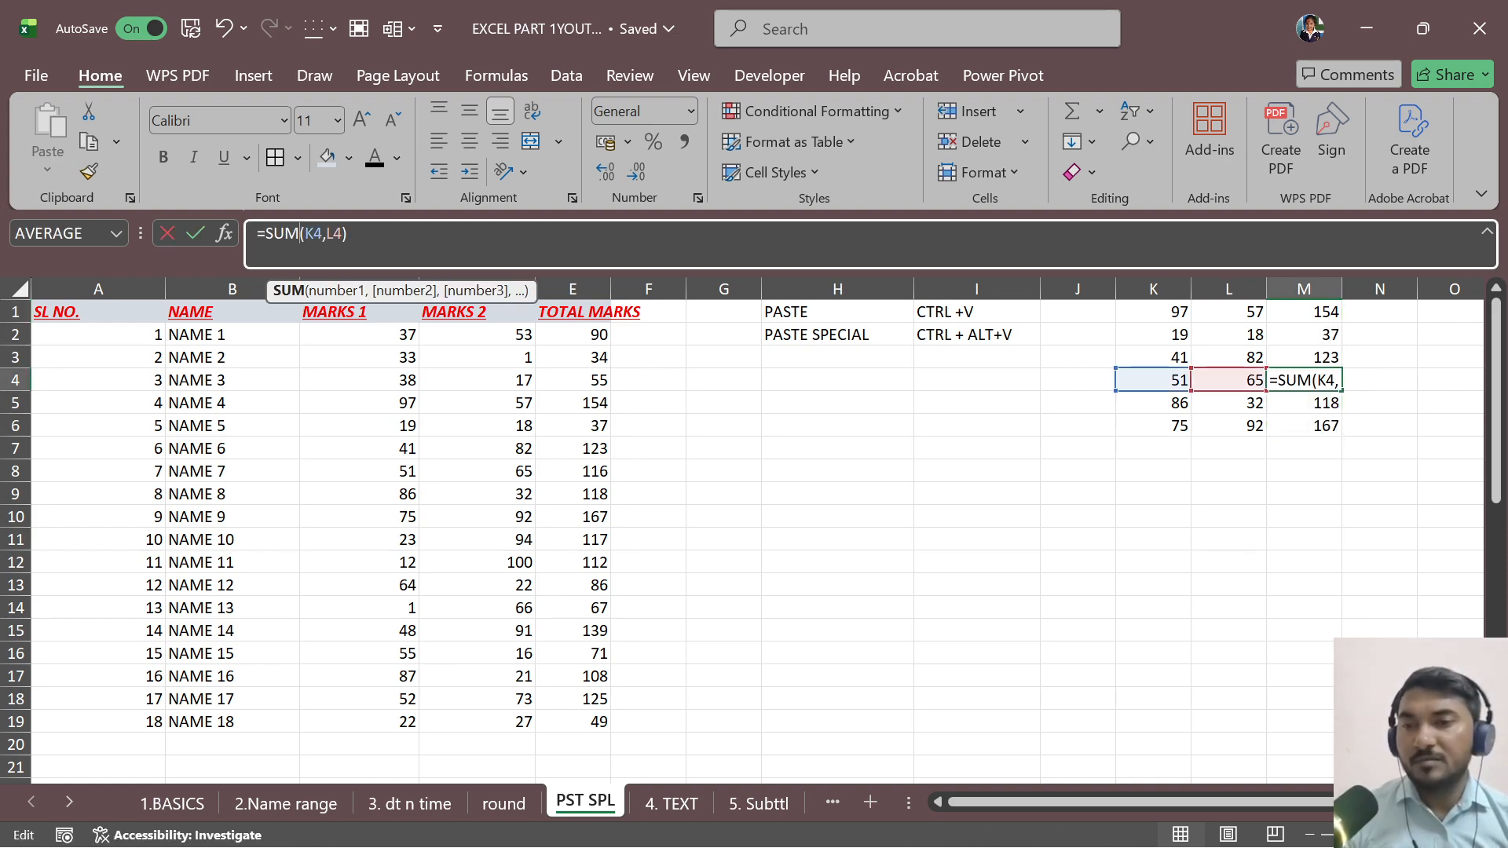
{"action": "key", "text": "Escape"}
{"action": "left_click", "coordinate": [663, 379]}
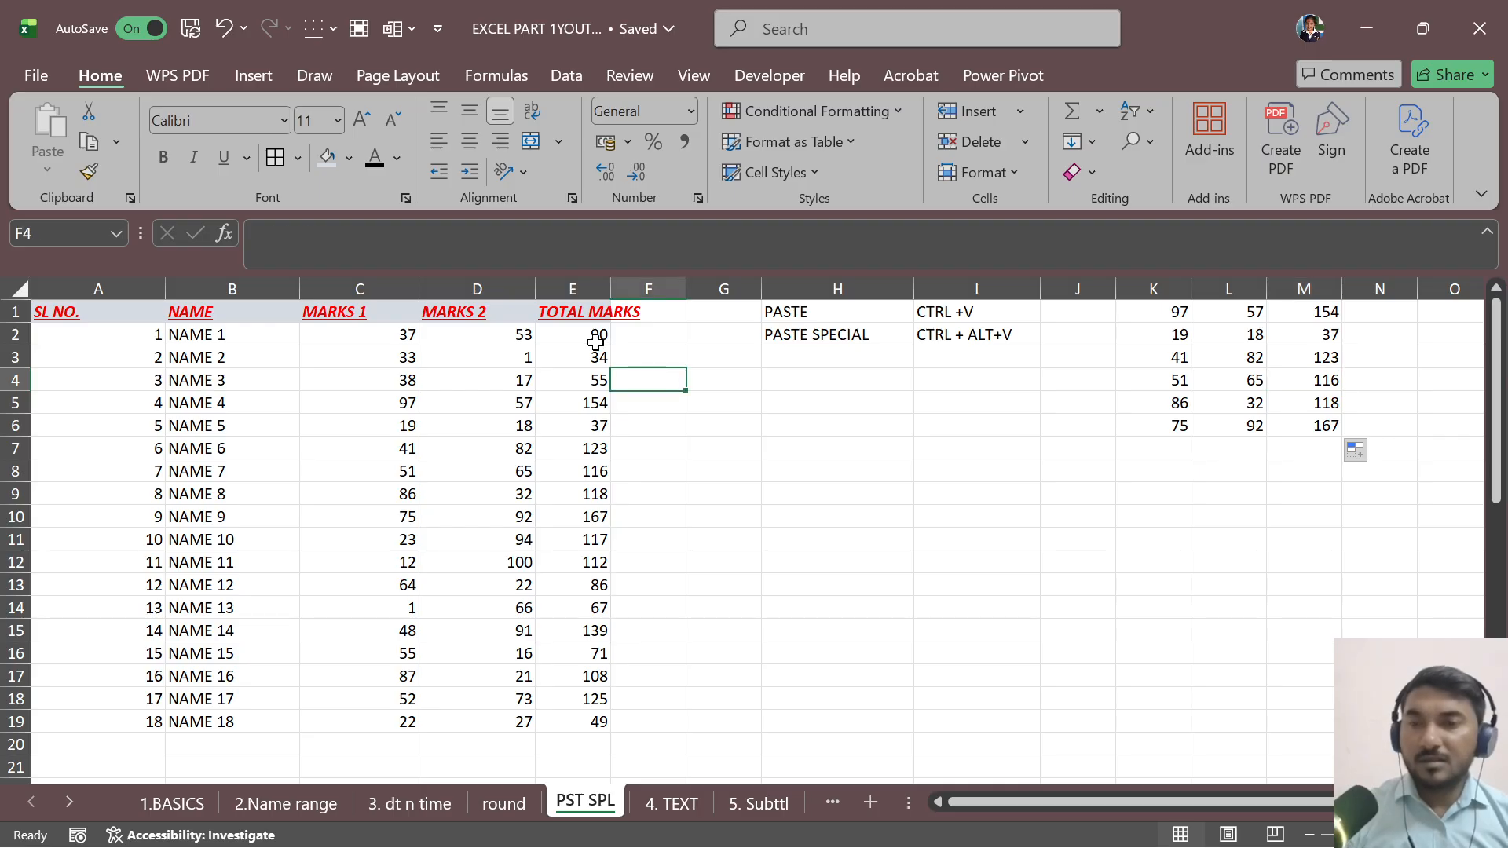
{"action": "left_click", "coordinate": [404, 453]}
{"action": "key", "text": "ctrl+c"}
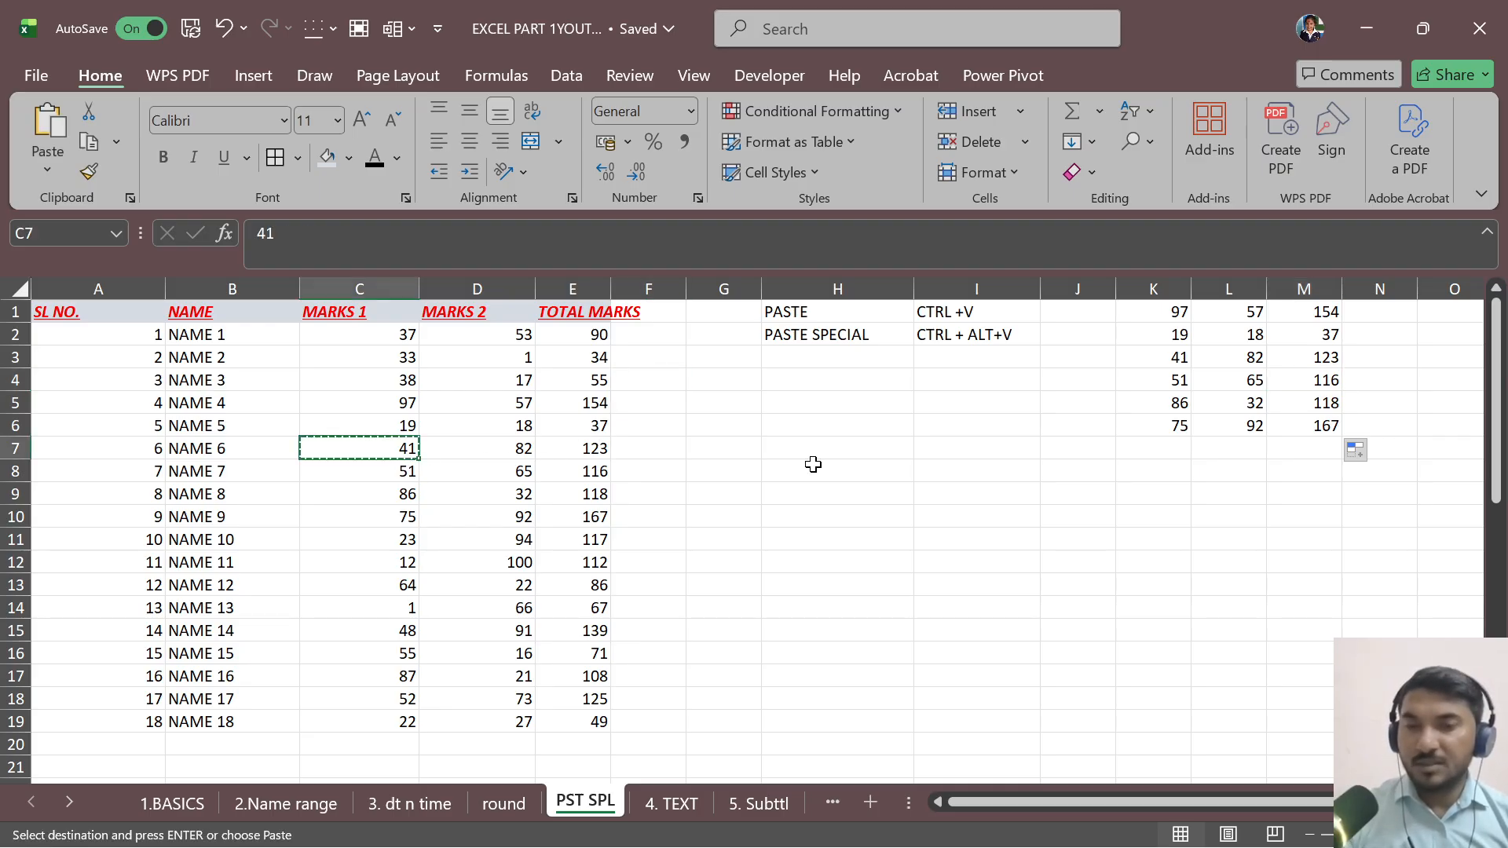
{"action": "left_click", "coordinate": [813, 468]}
{"action": "key", "text": "ctrl+alt+v"}
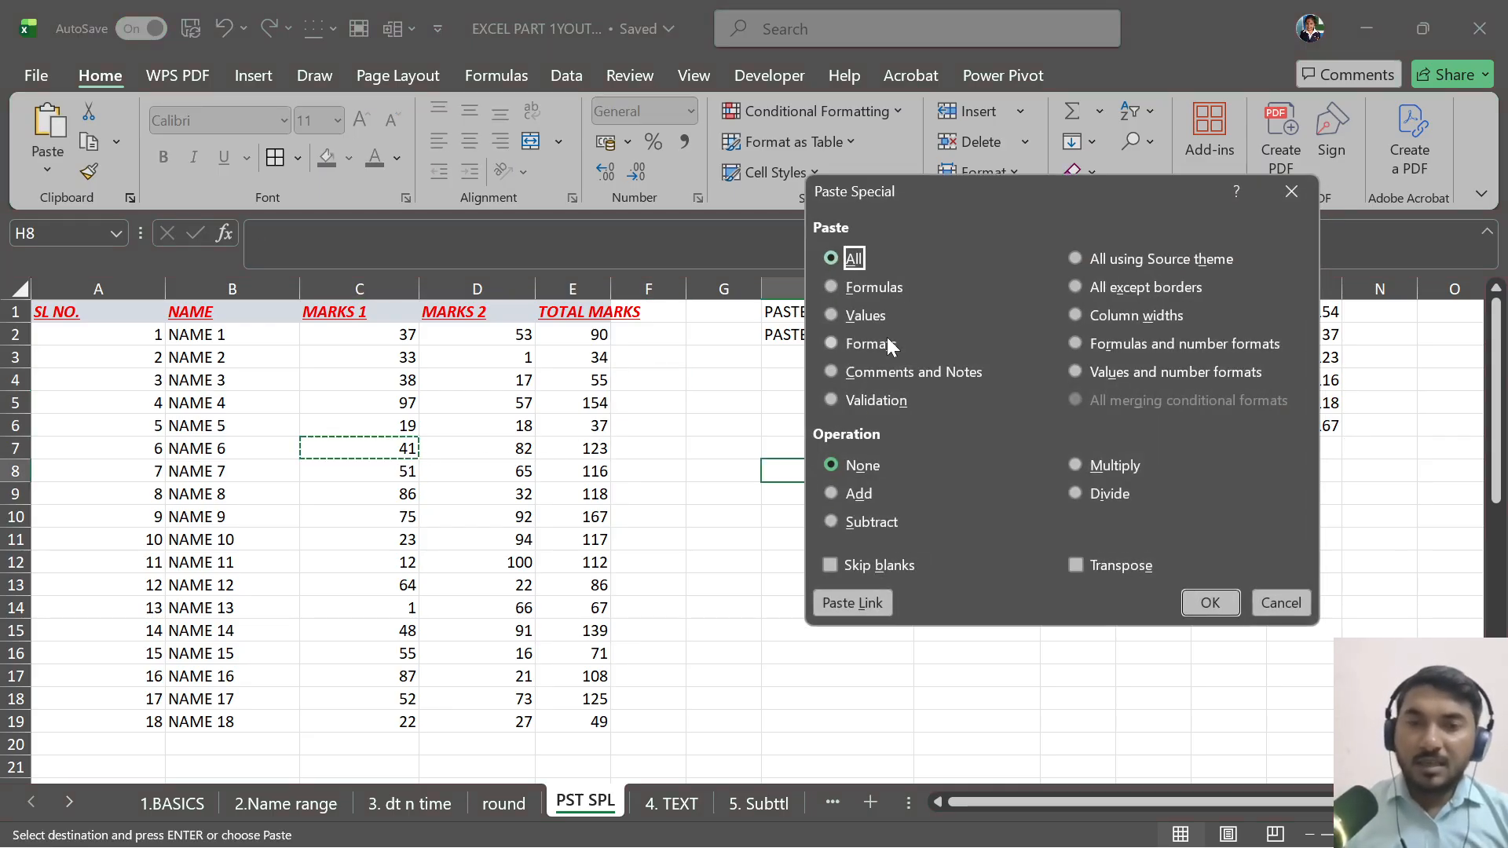
{"action": "left_click", "coordinate": [1279, 602]}
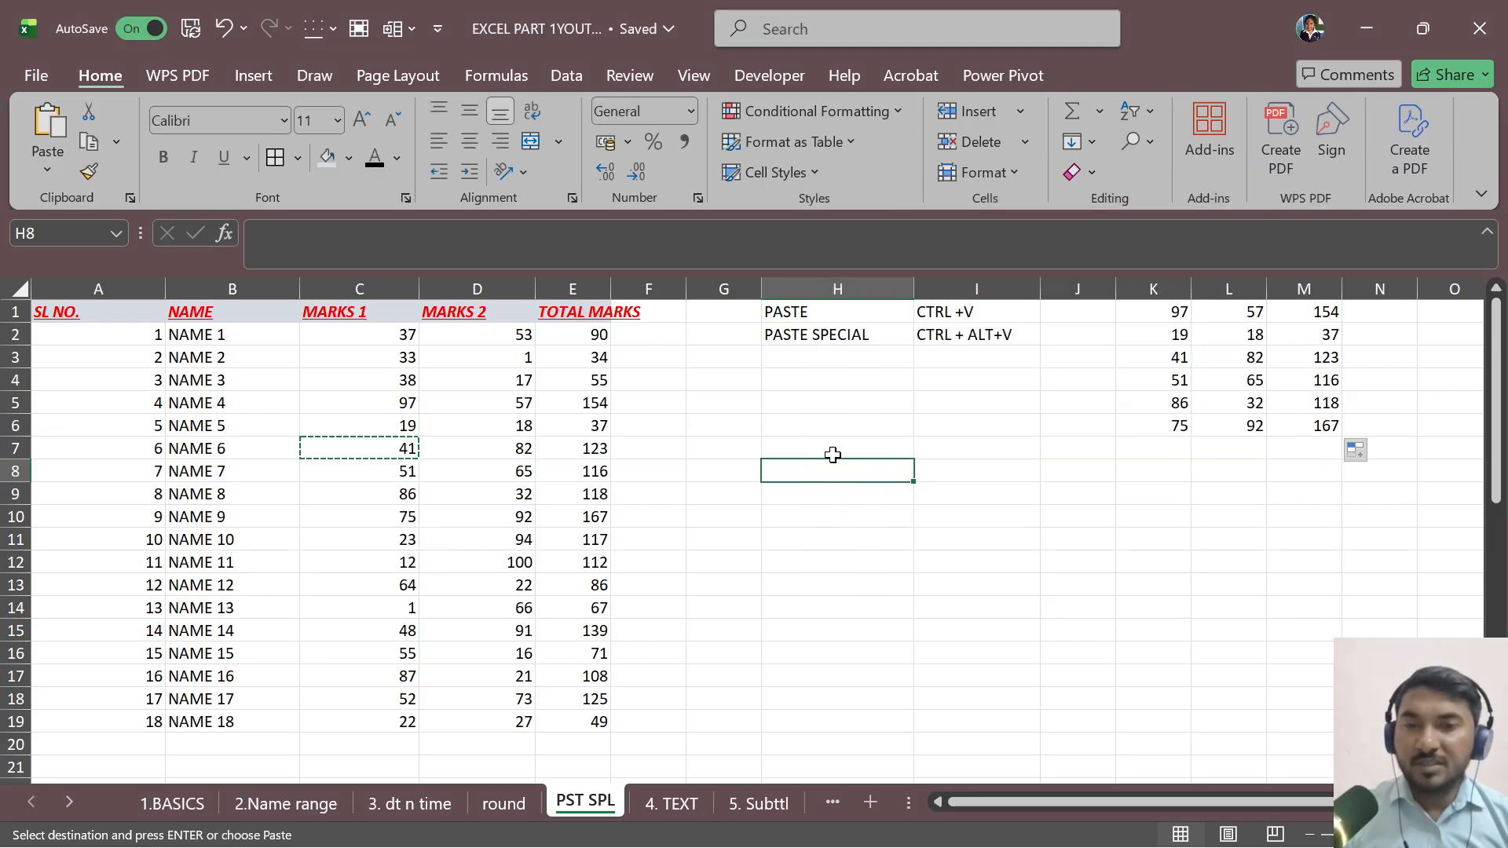
Step: Try entering the heading PASS in G1, and undo the entry
{"action": "left_click", "coordinate": [740, 314]}
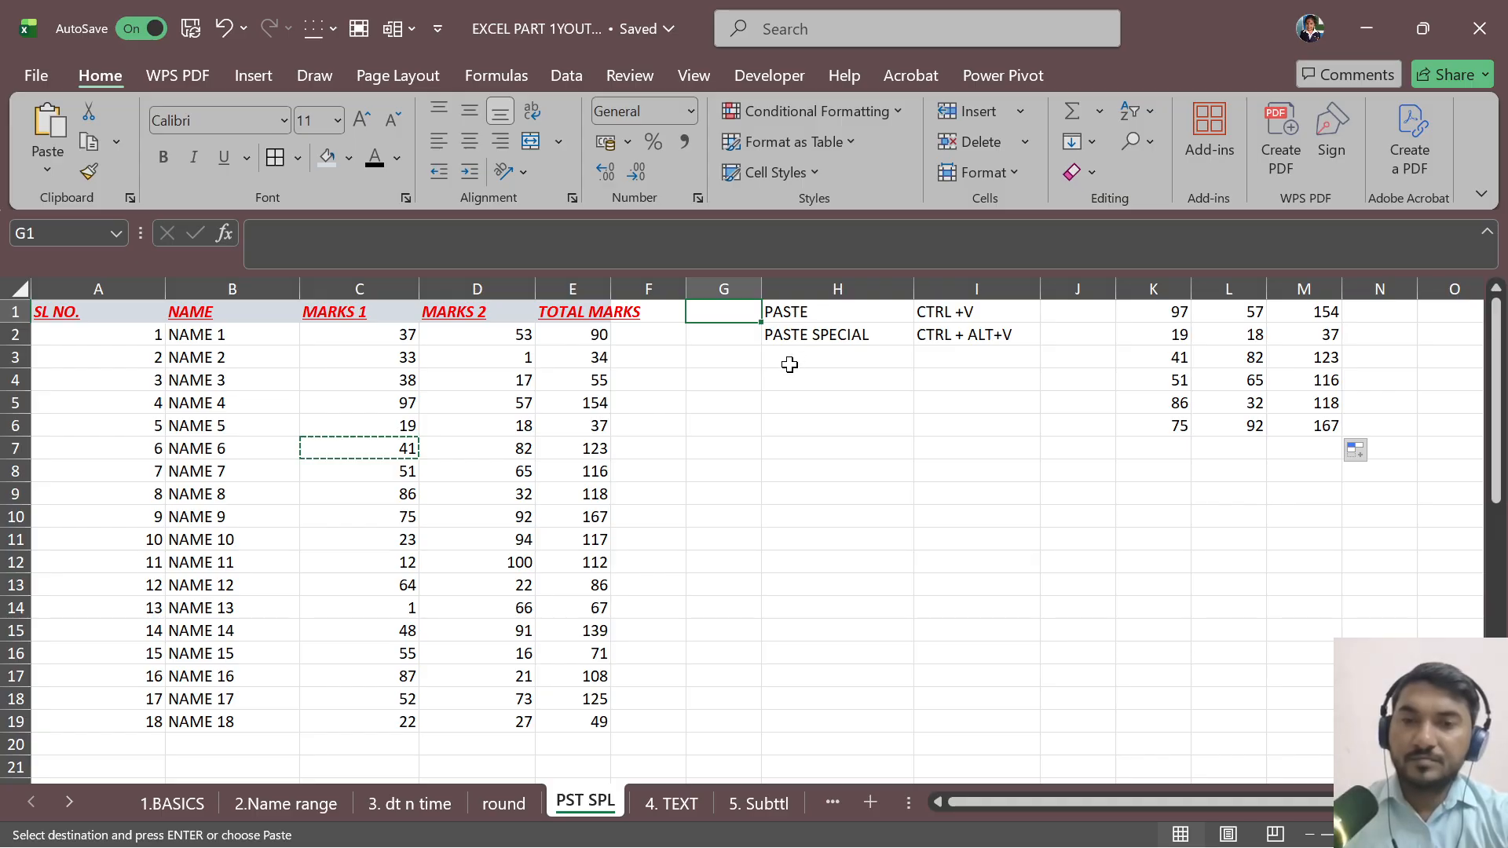
{"action": "type", "text": "PASS"}
{"action": "key", "text": "Return"}
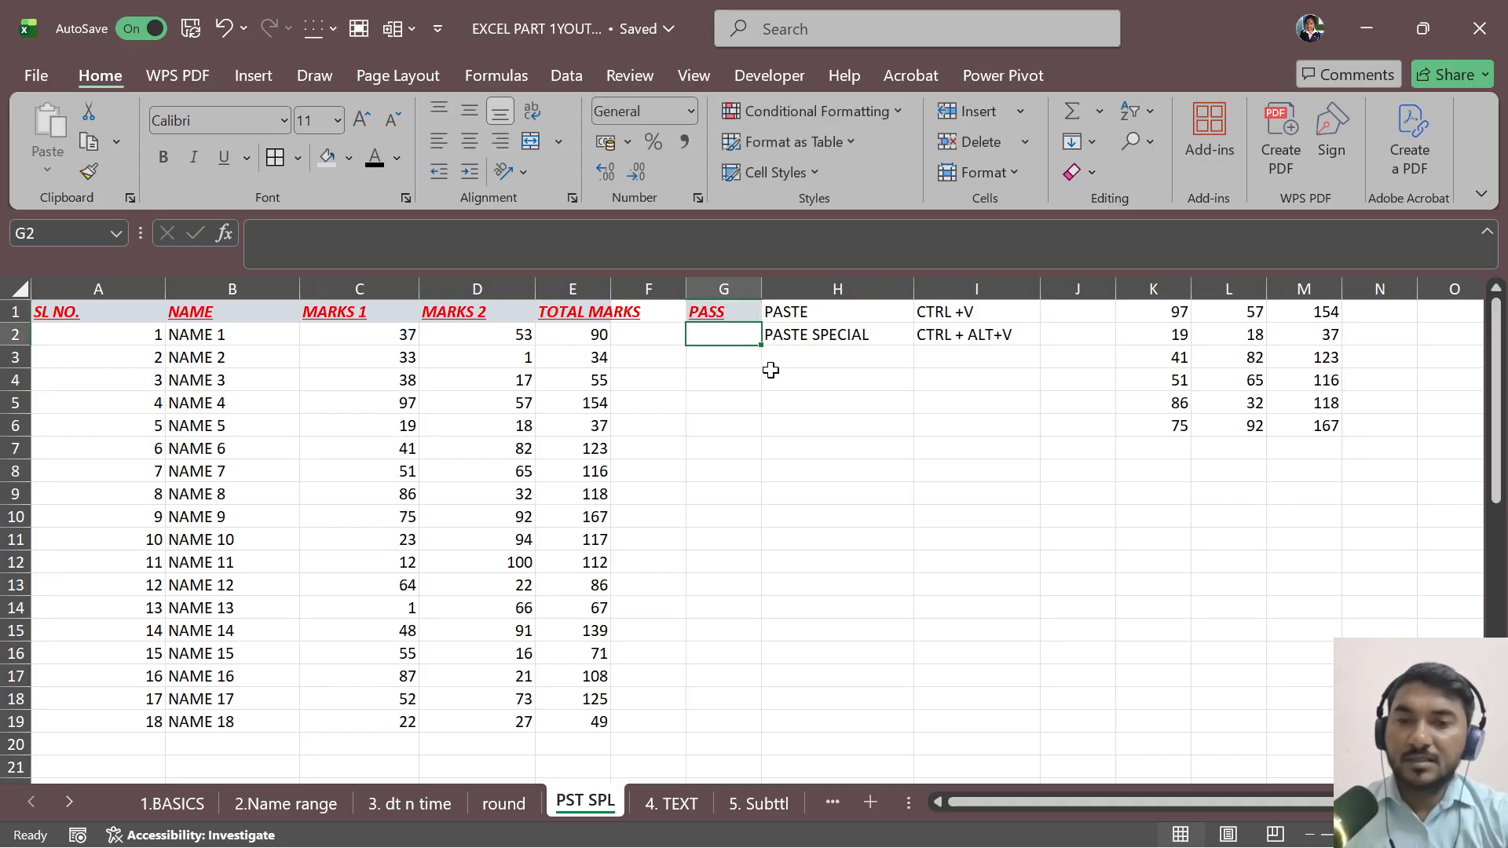
{"action": "key", "text": "ctrl+z"}
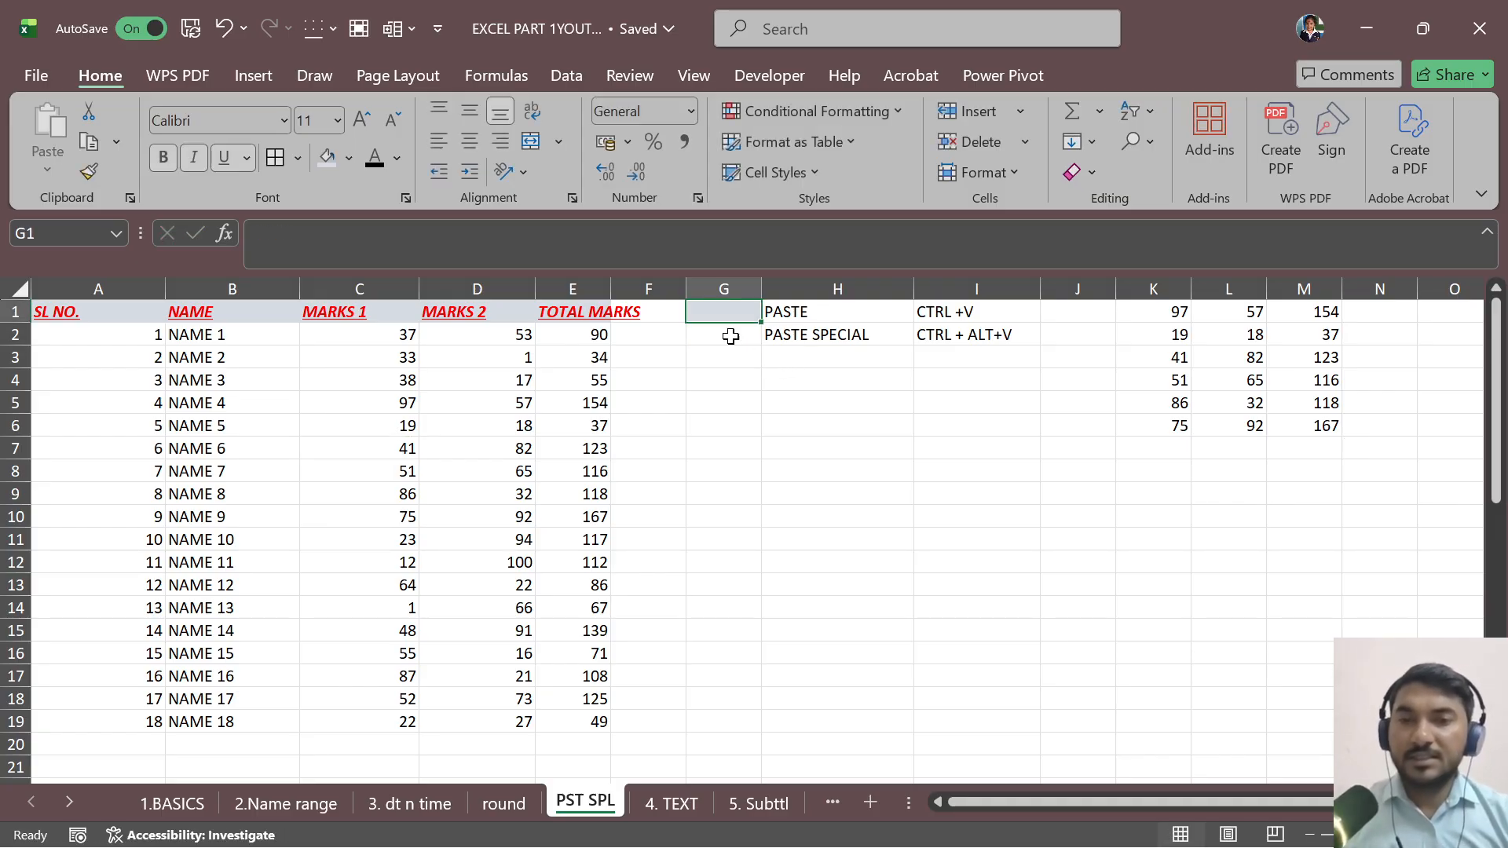
Step: Widen column G to roughly three times its width and enter the plain heading STATUS in H7
{"action": "left_click_drag", "start_coordinate": [761, 289], "coordinate": [896, 289]}
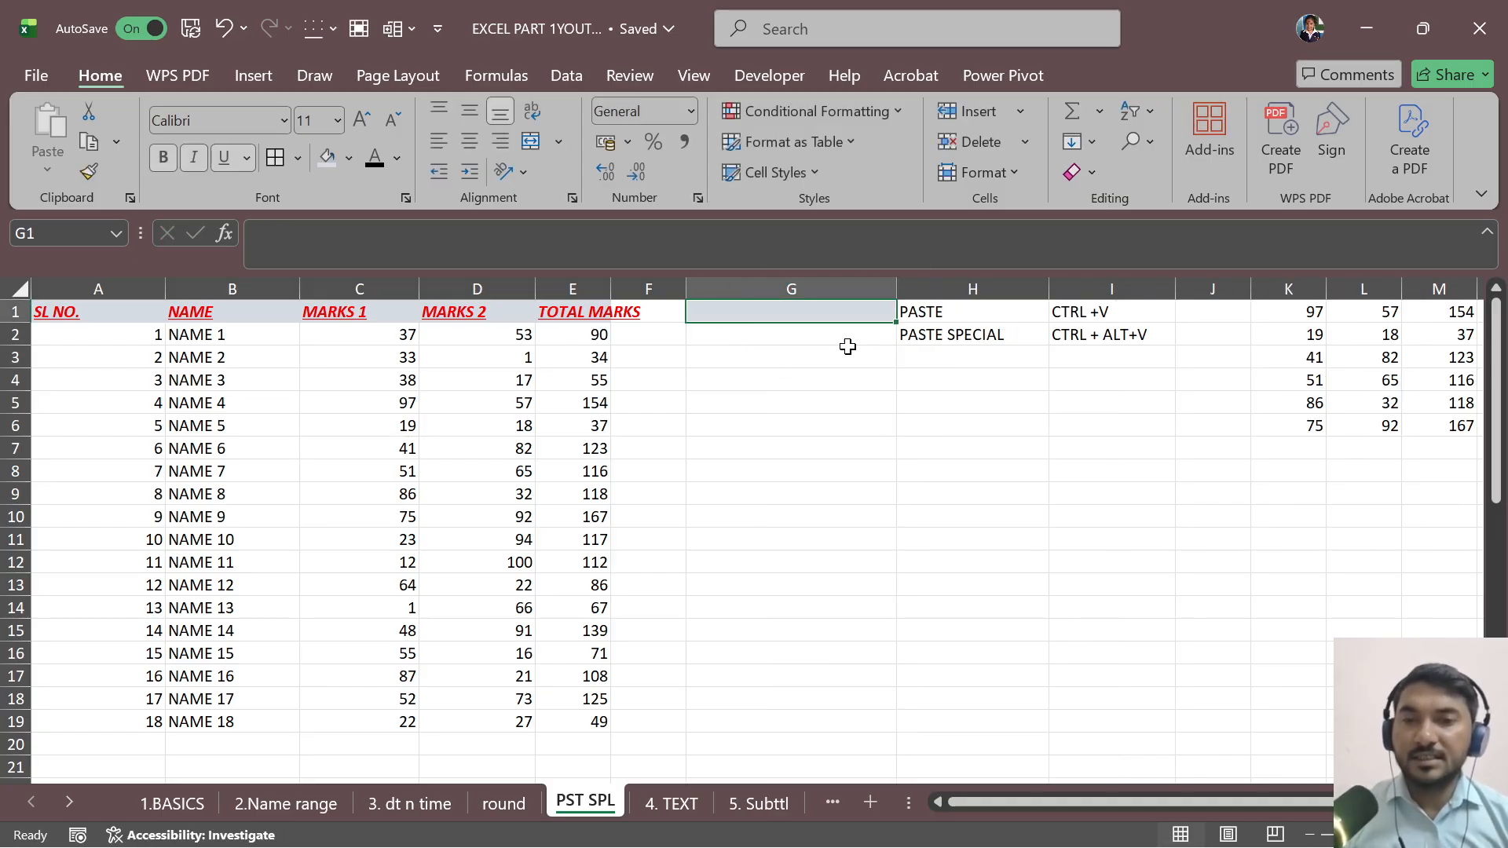
{"action": "left_click", "coordinate": [592, 311]}
{"action": "left_click", "coordinate": [941, 443]}
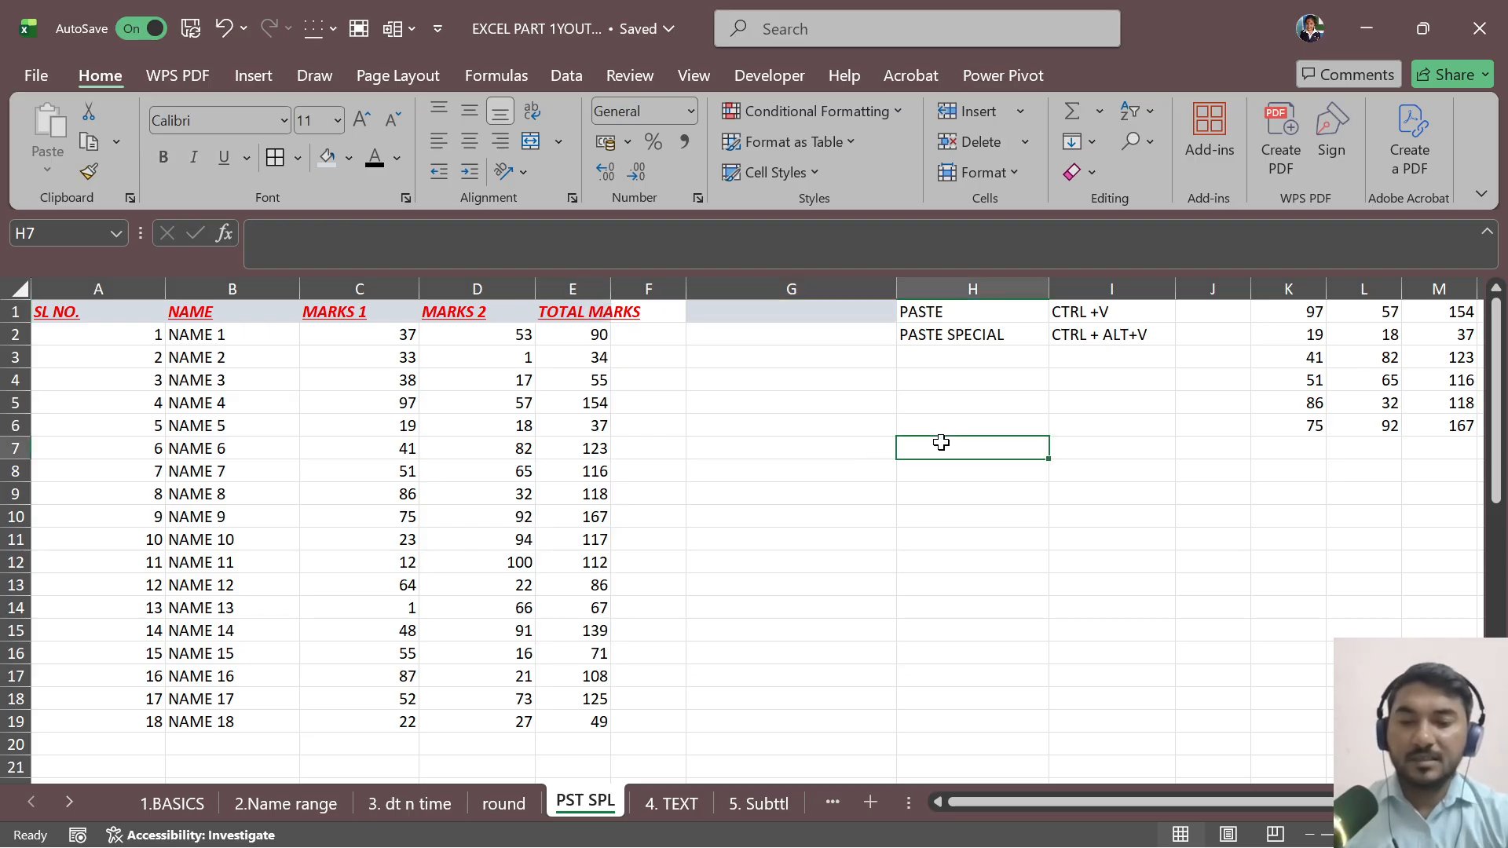
{"action": "type", "text": "K"}
{"action": "type", "text": "STAT"}
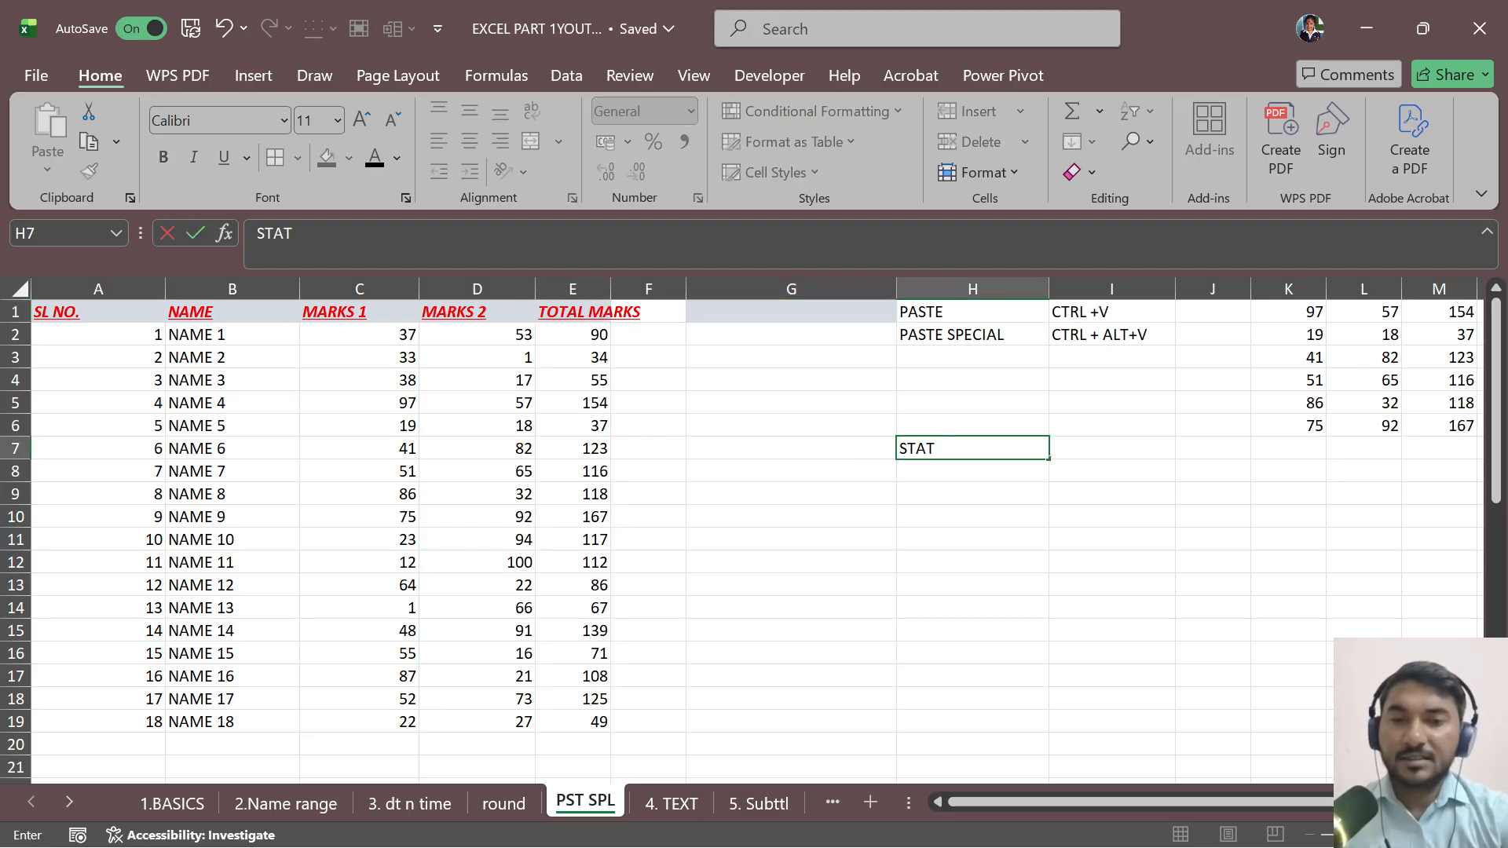
{"action": "type", "text": "US"}
{"action": "key", "text": "Return"}
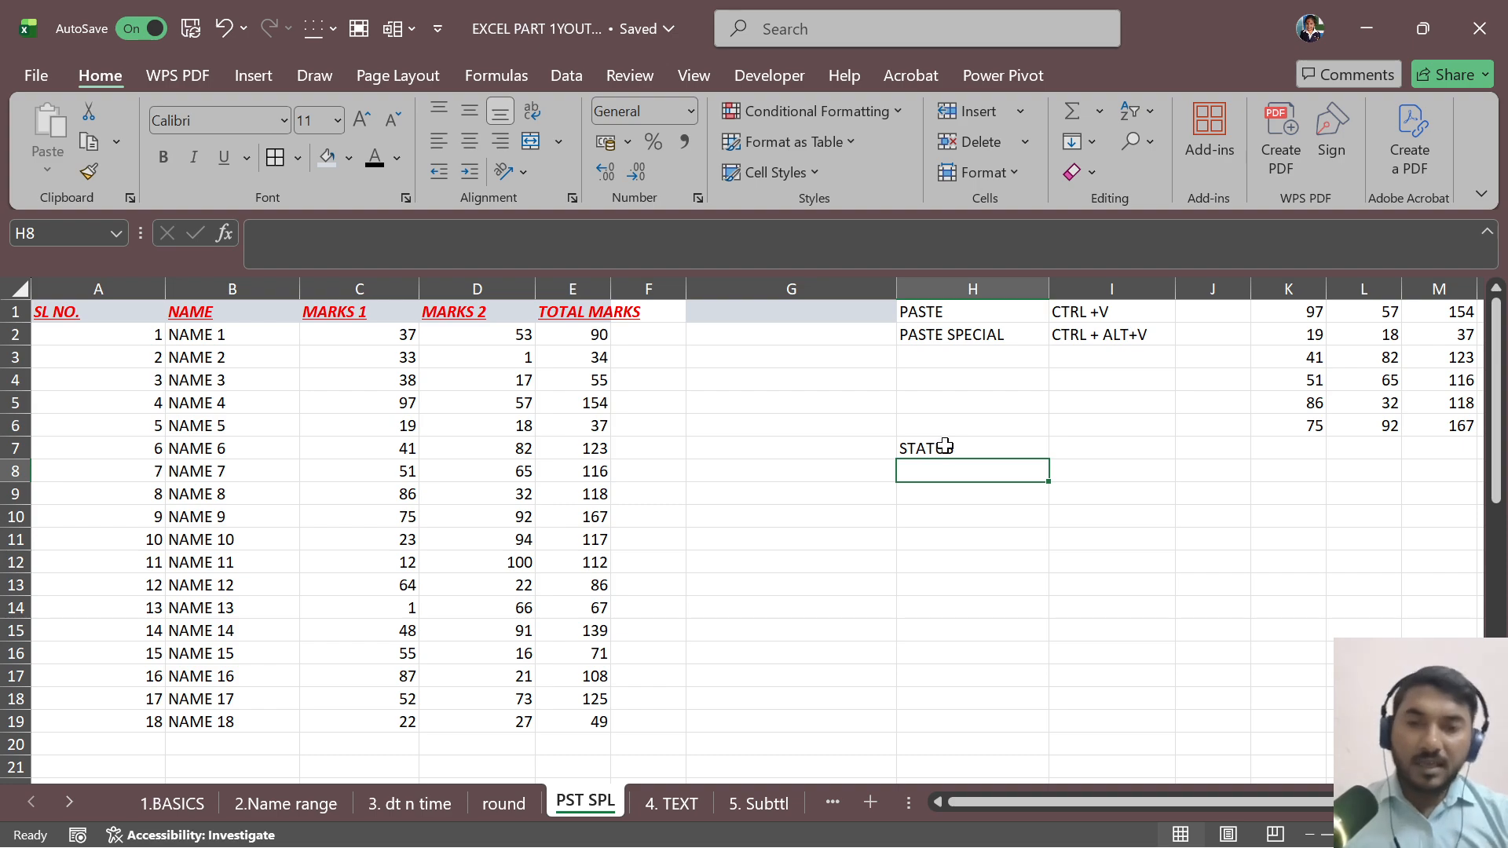
Step: Copy the TOTAL MARKS header in E1 and use Paste Special with Formats to apply only its formatting to STATUS in H7
{"action": "left_click", "coordinate": [945, 446]}
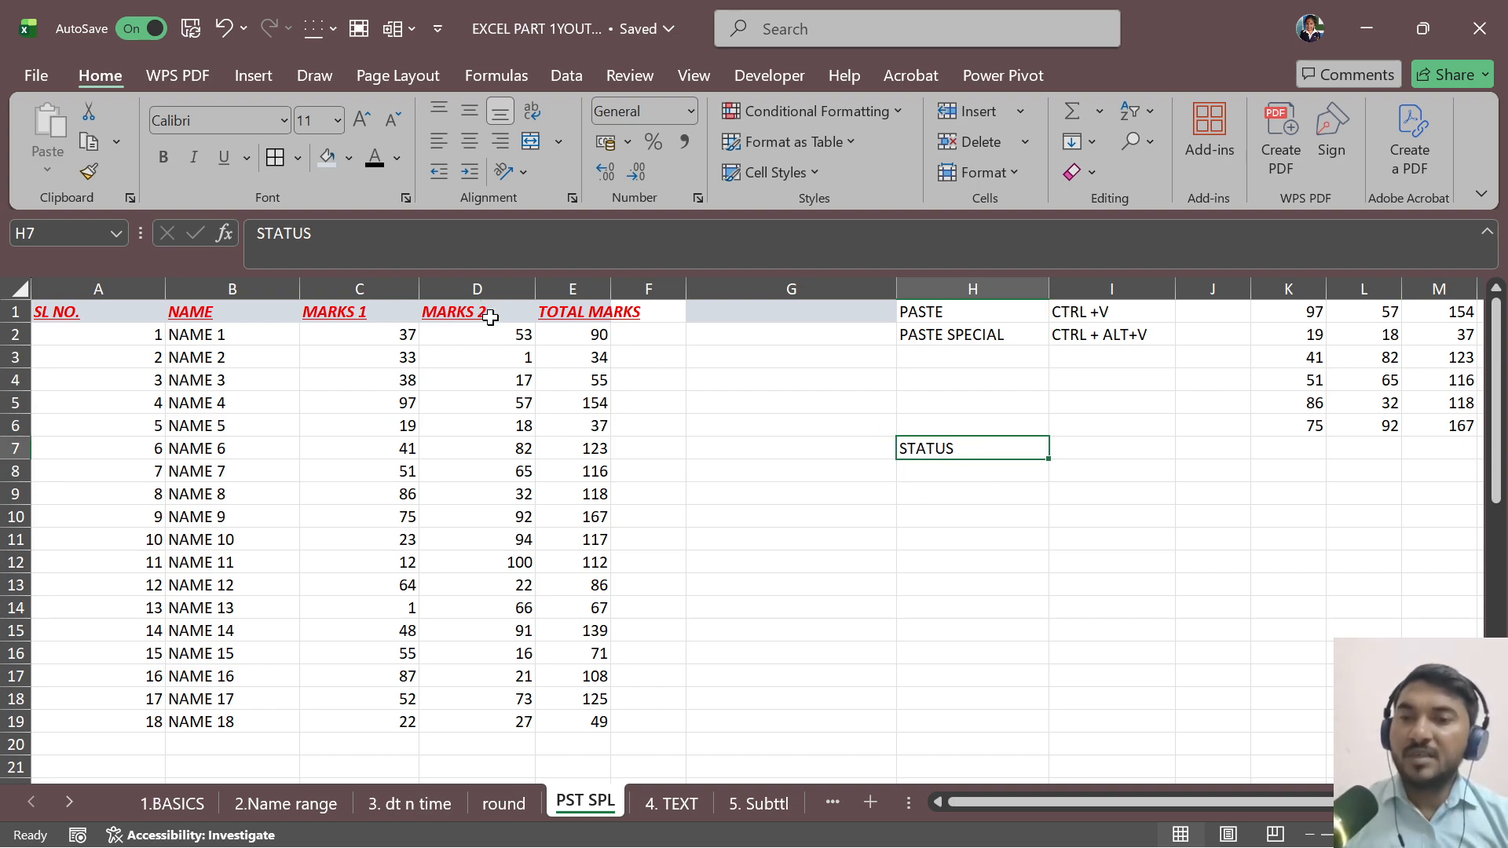
{"action": "left_click", "coordinate": [476, 316]}
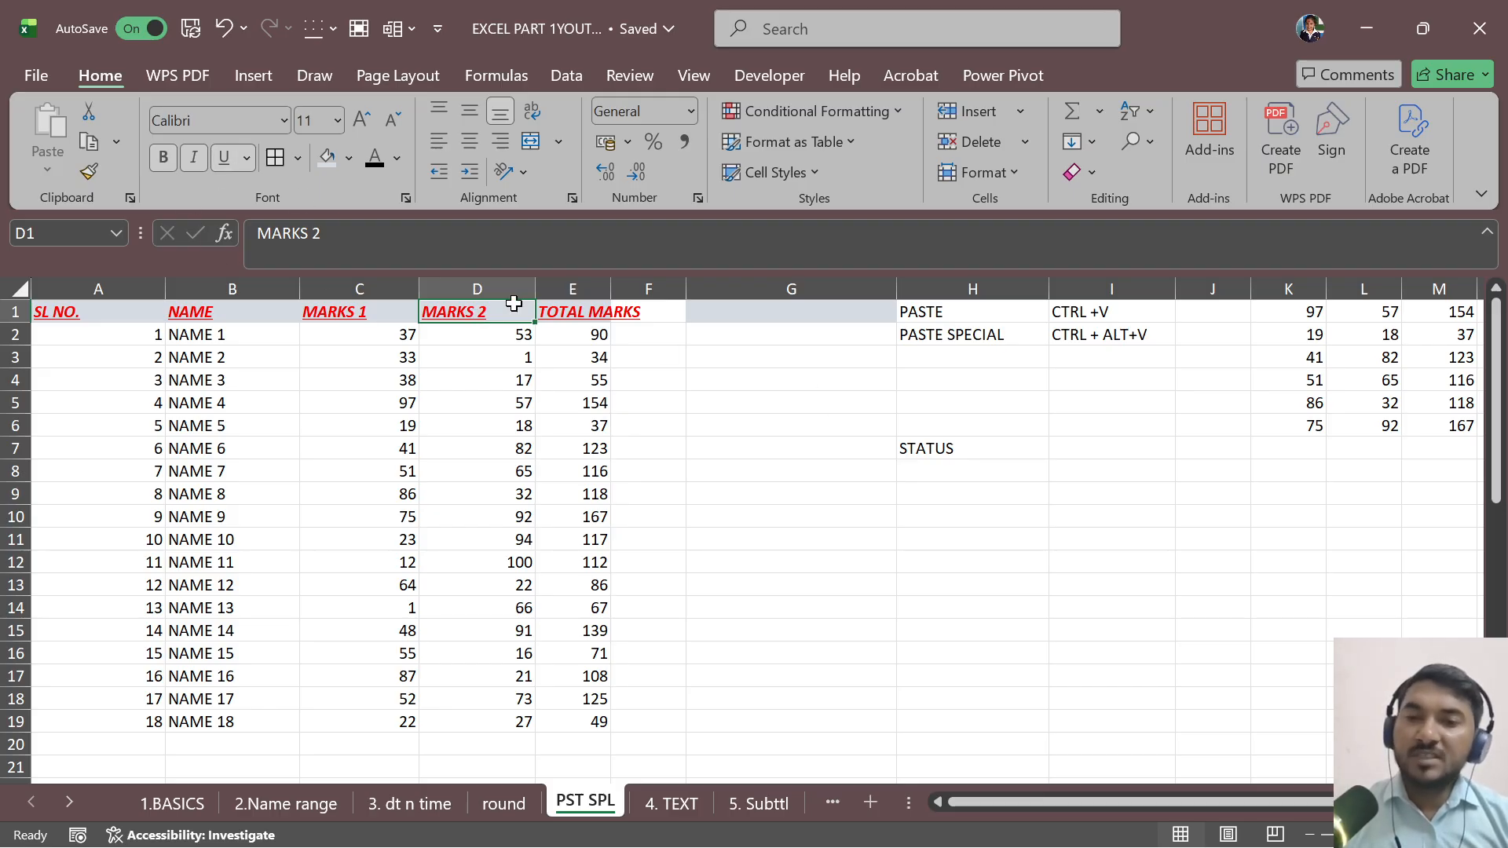
{"action": "left_click", "coordinate": [945, 448]}
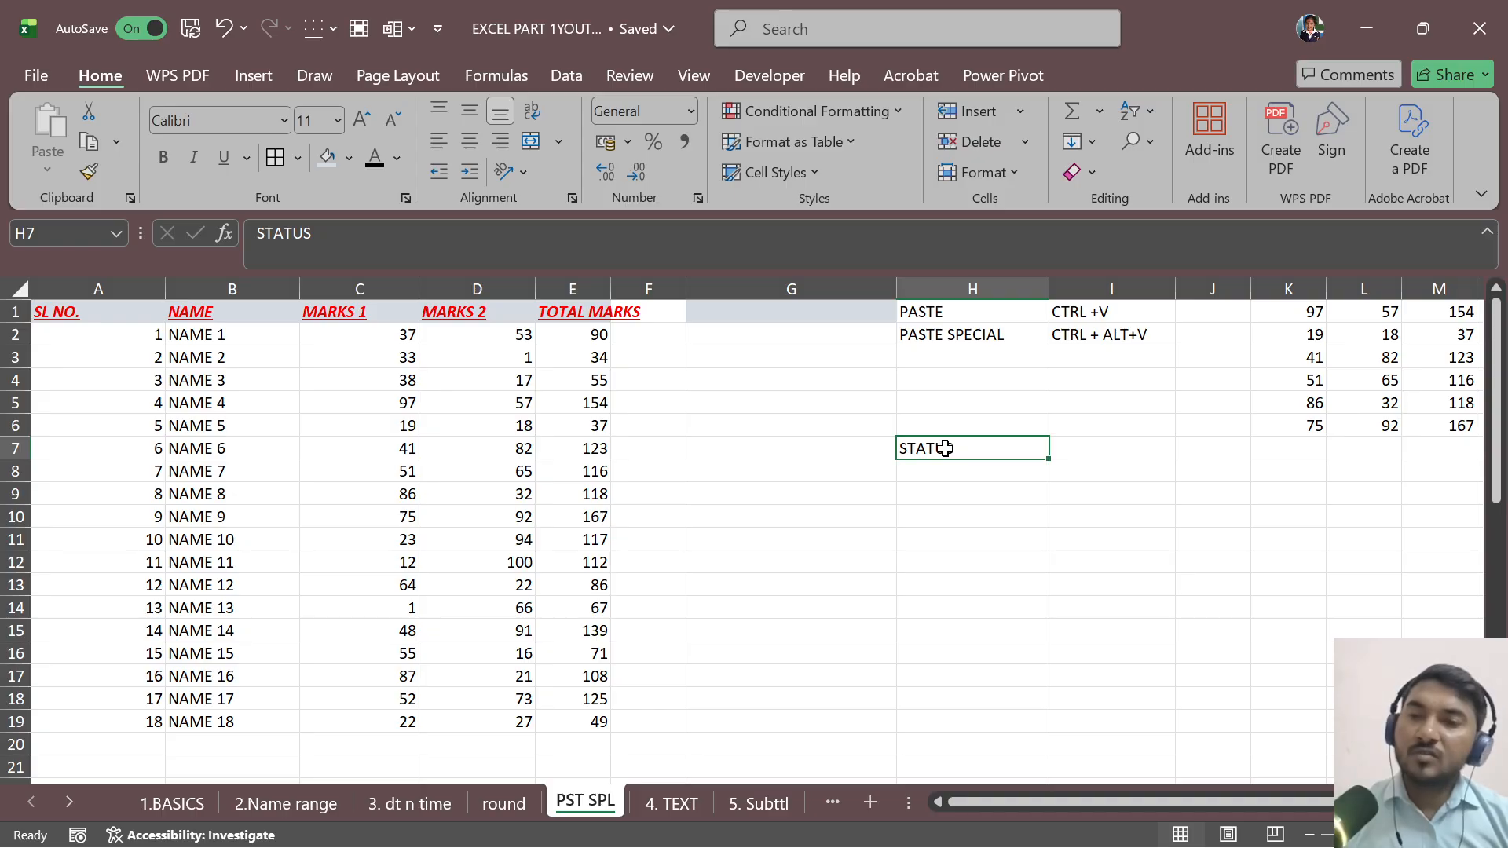
{"action": "left_click", "coordinate": [559, 314]}
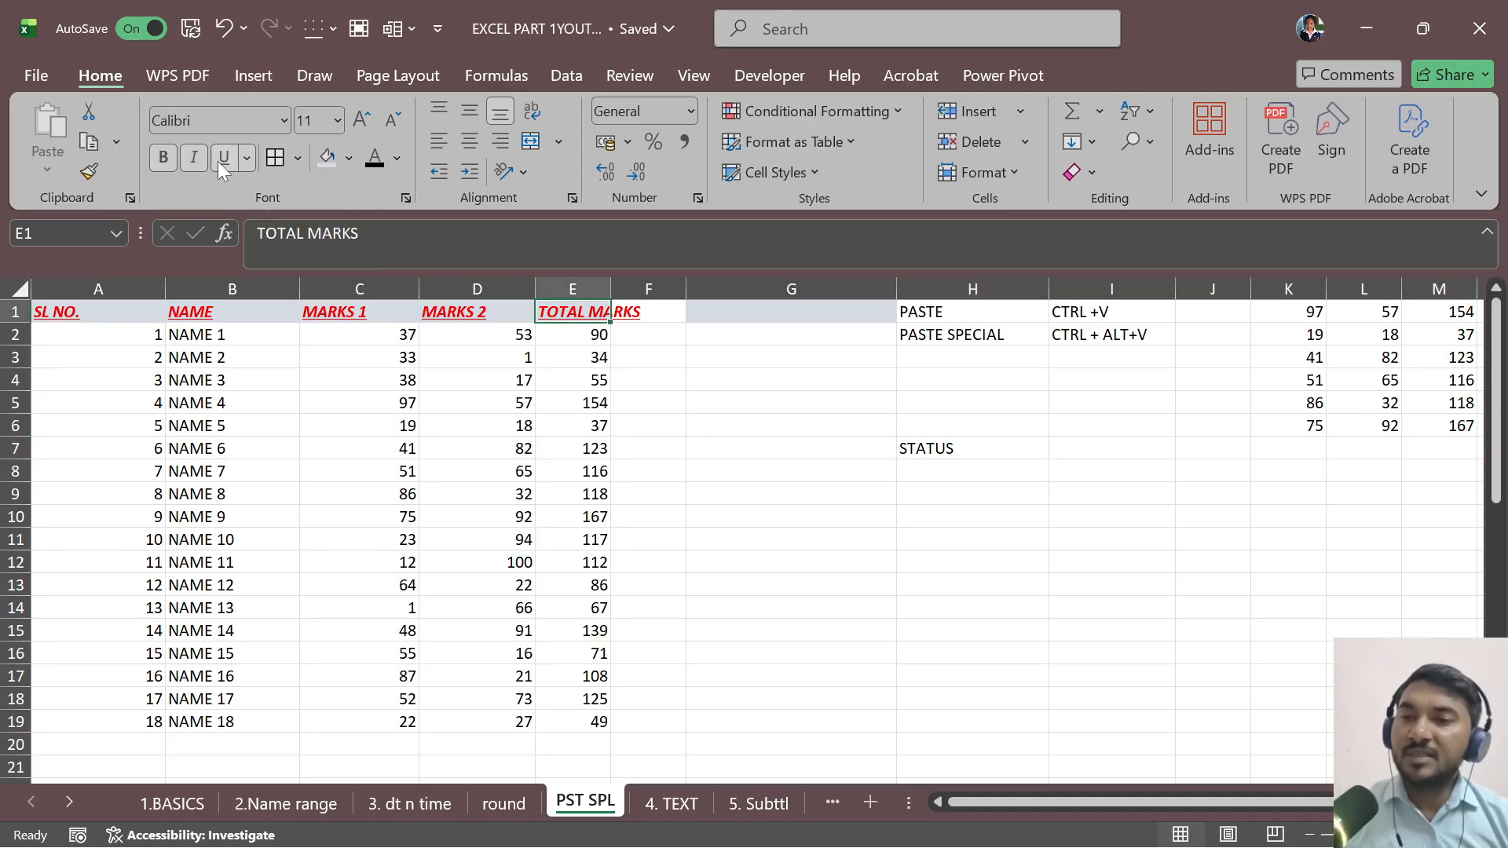
{"action": "left_click", "coordinate": [754, 453]}
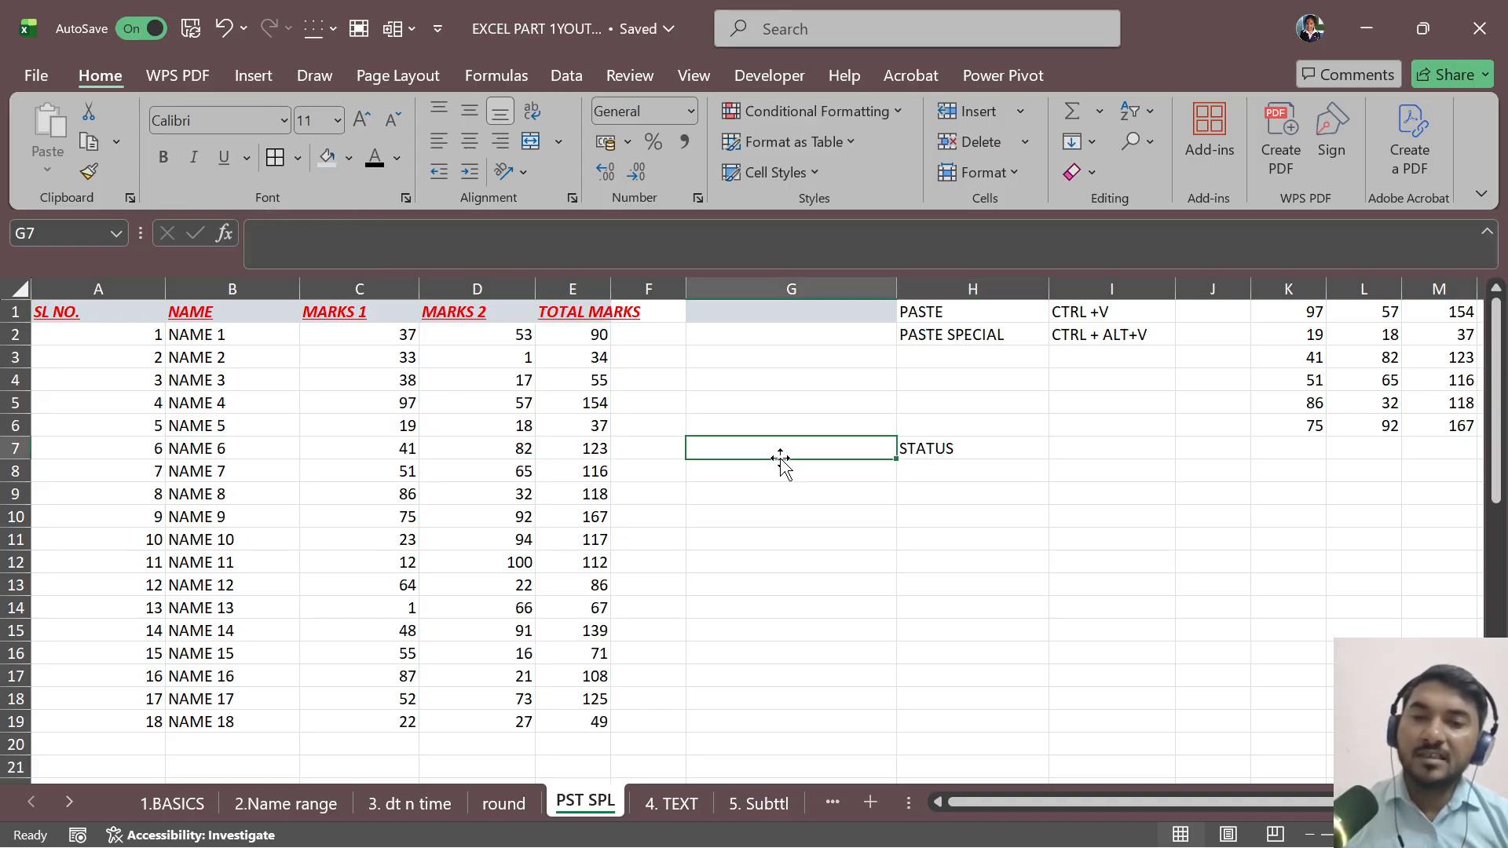
{"action": "left_click", "coordinate": [568, 314]}
{"action": "key", "text": "ctrl+c"}
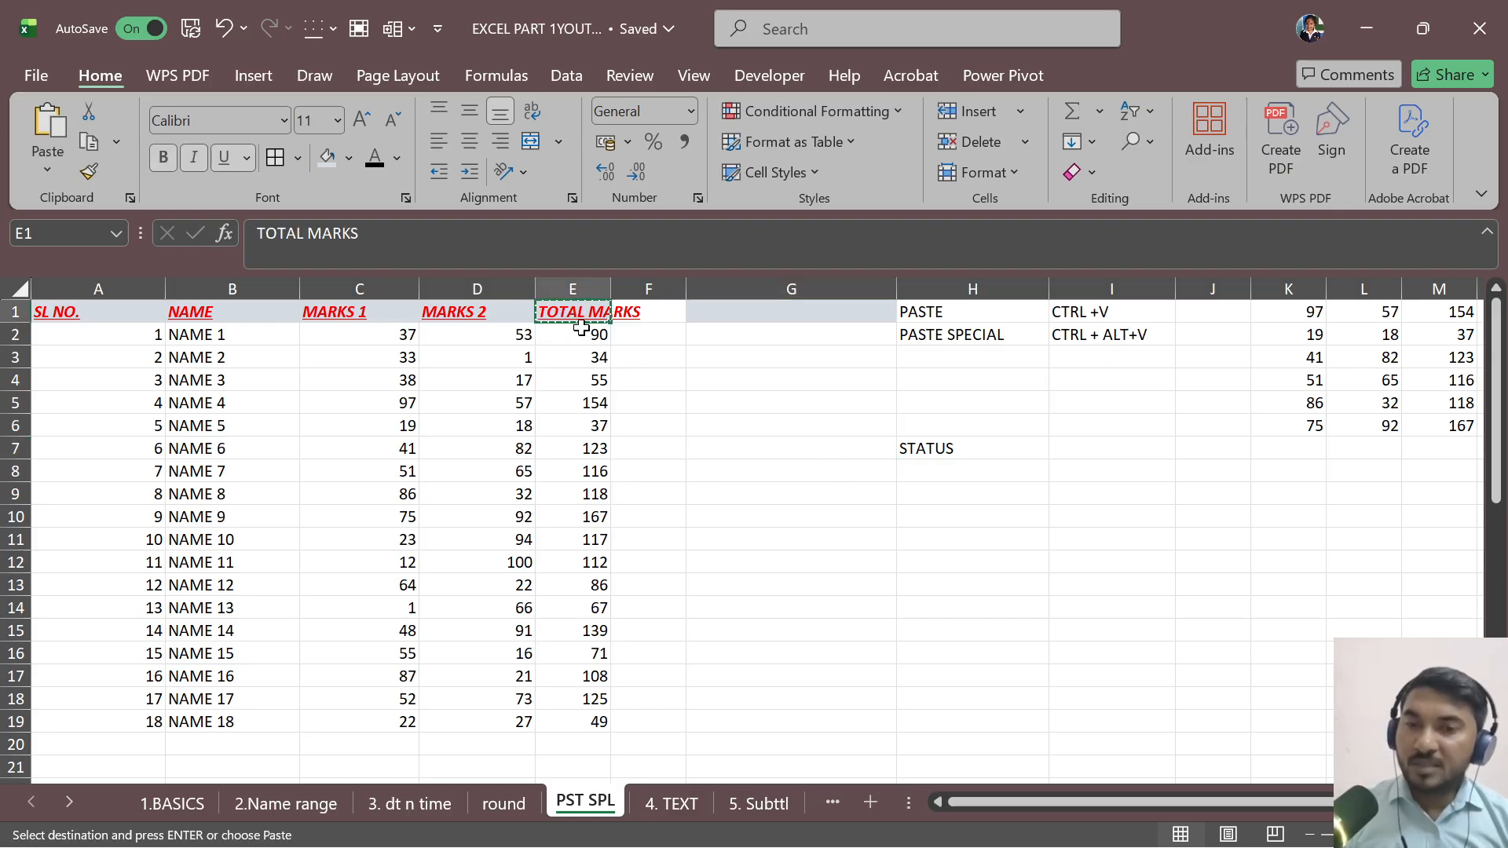
{"action": "left_click", "coordinate": [951, 449]}
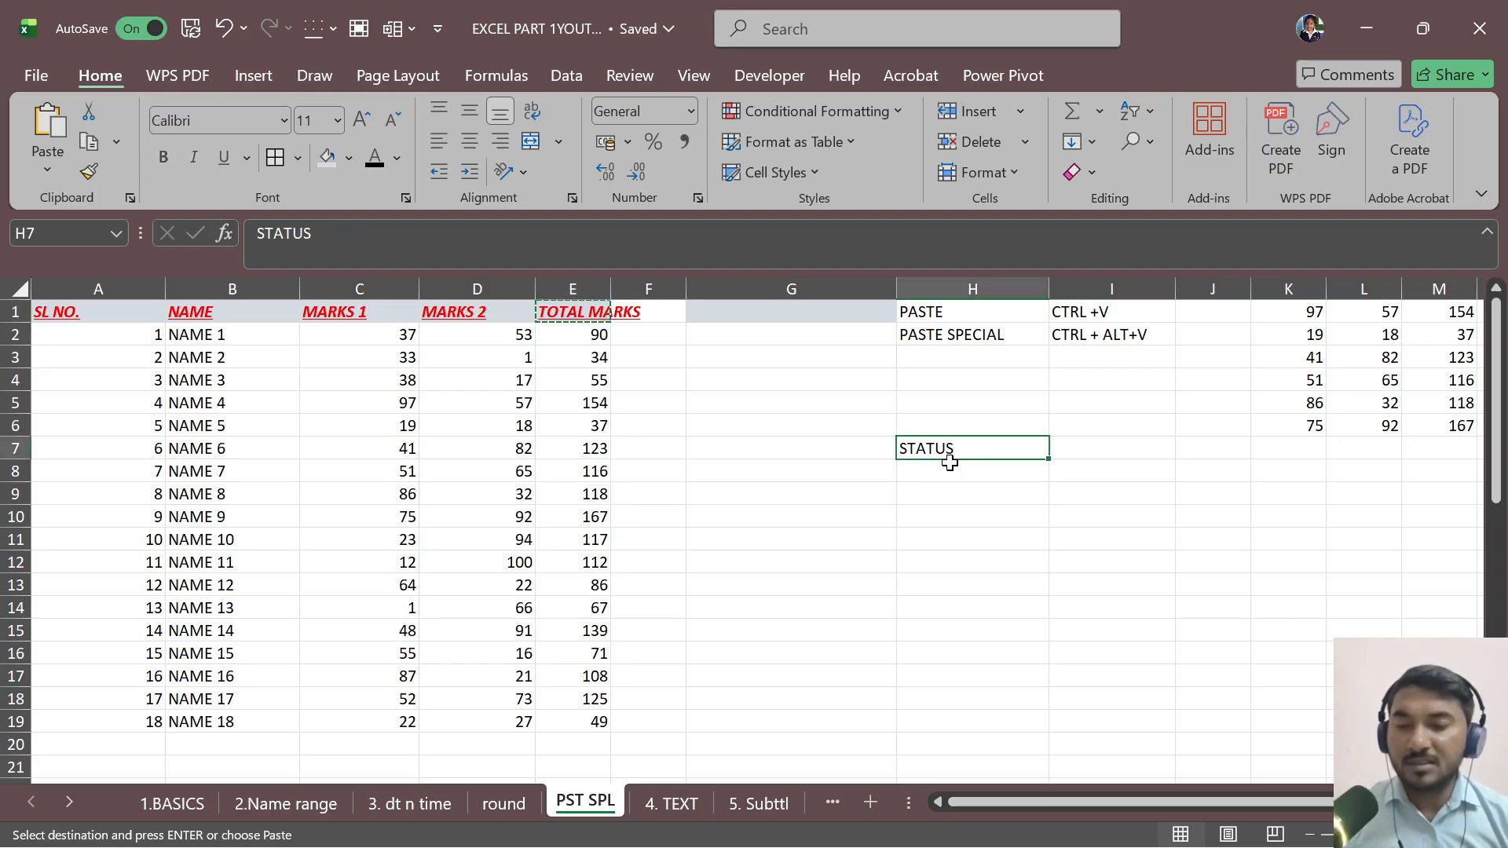
{"action": "key", "text": "ctrl+alt+v"}
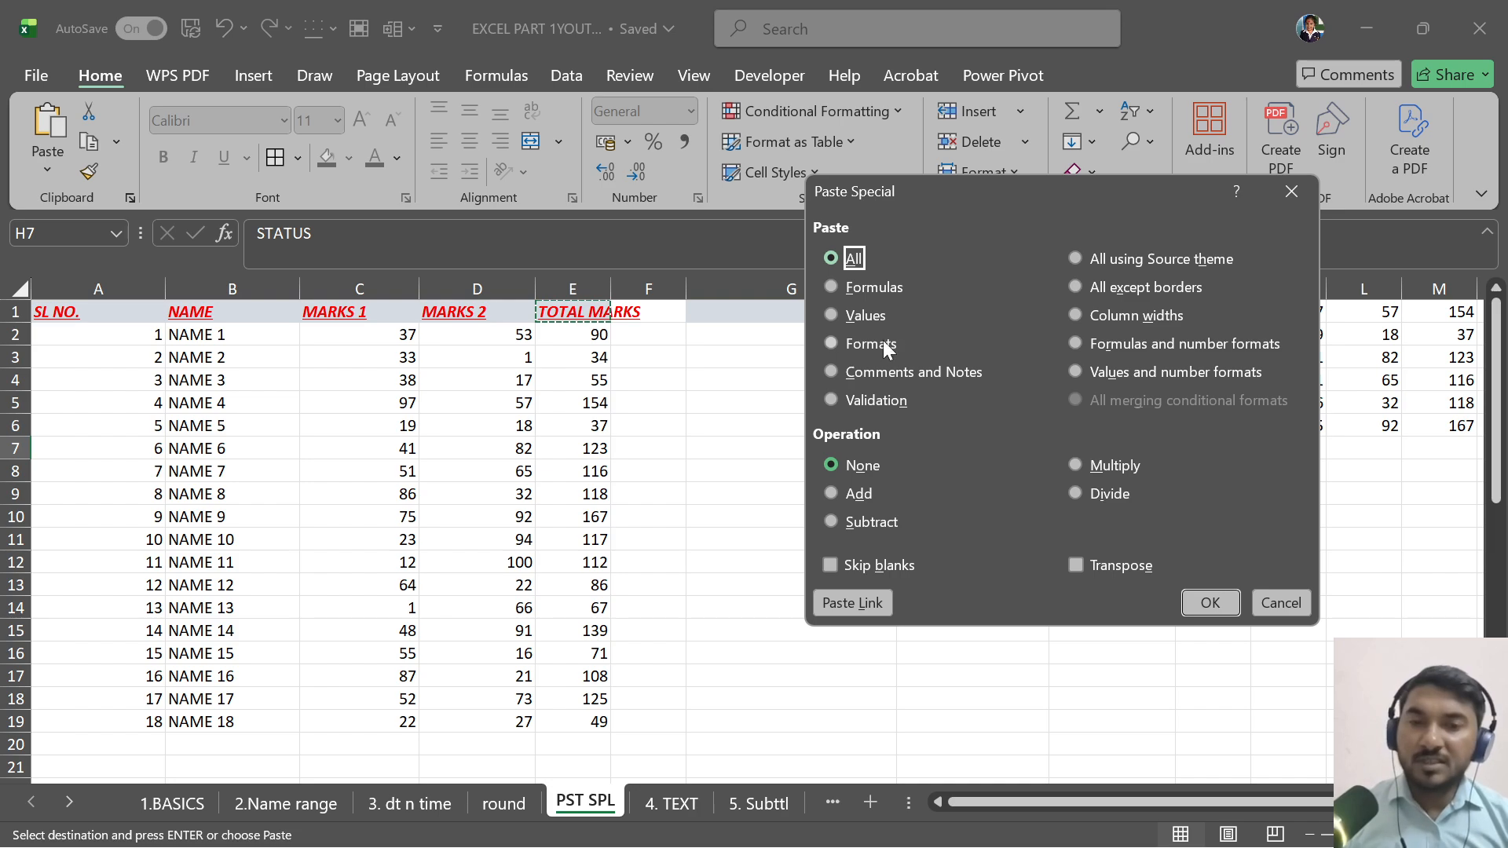
{"action": "left_click", "coordinate": [883, 344]}
{"action": "left_click", "coordinate": [1216, 603]}
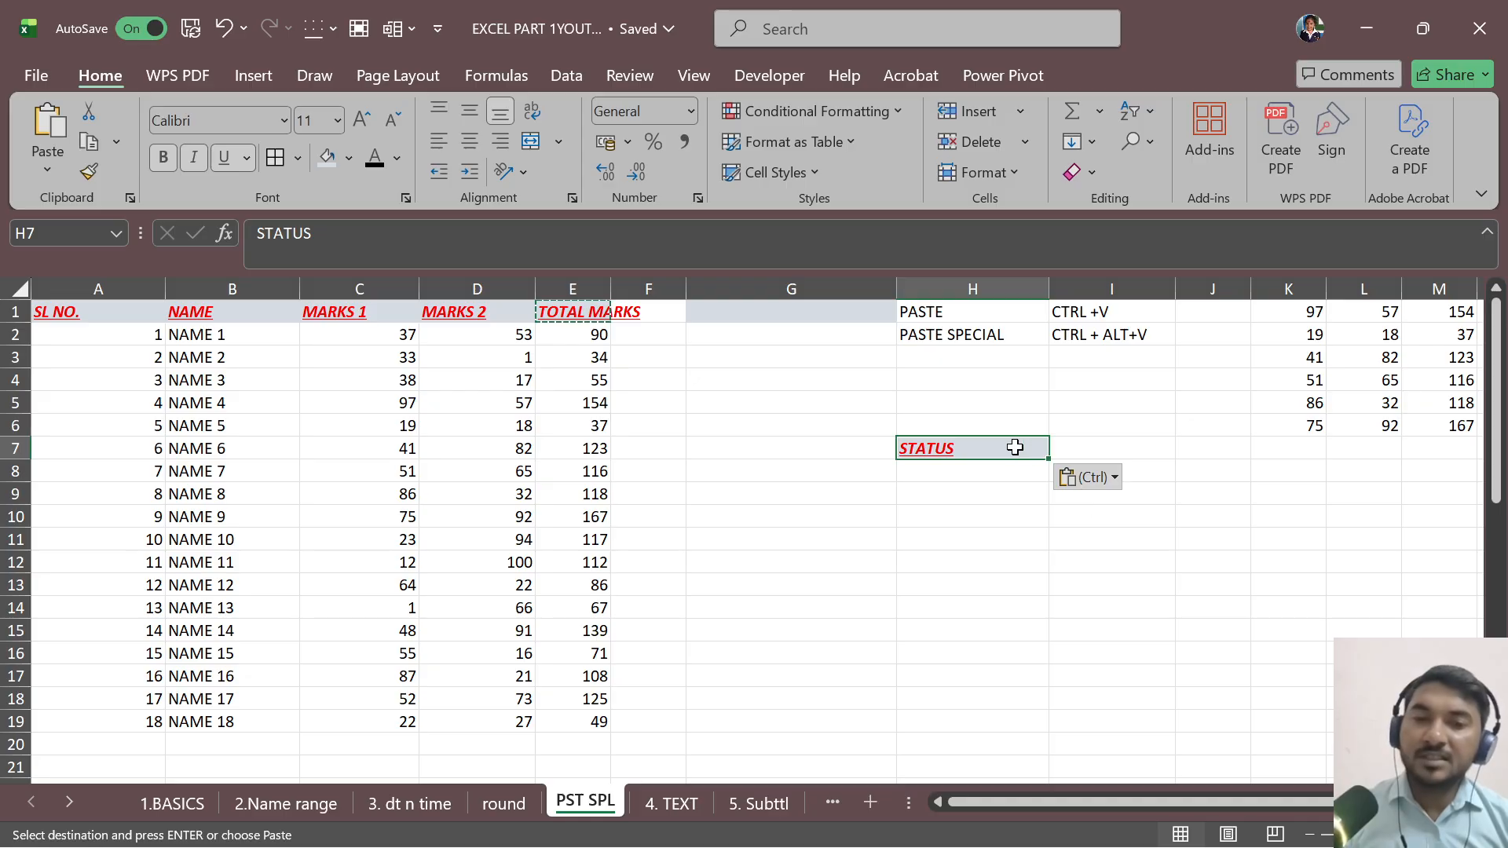
{"action": "left_click", "coordinate": [726, 469]}
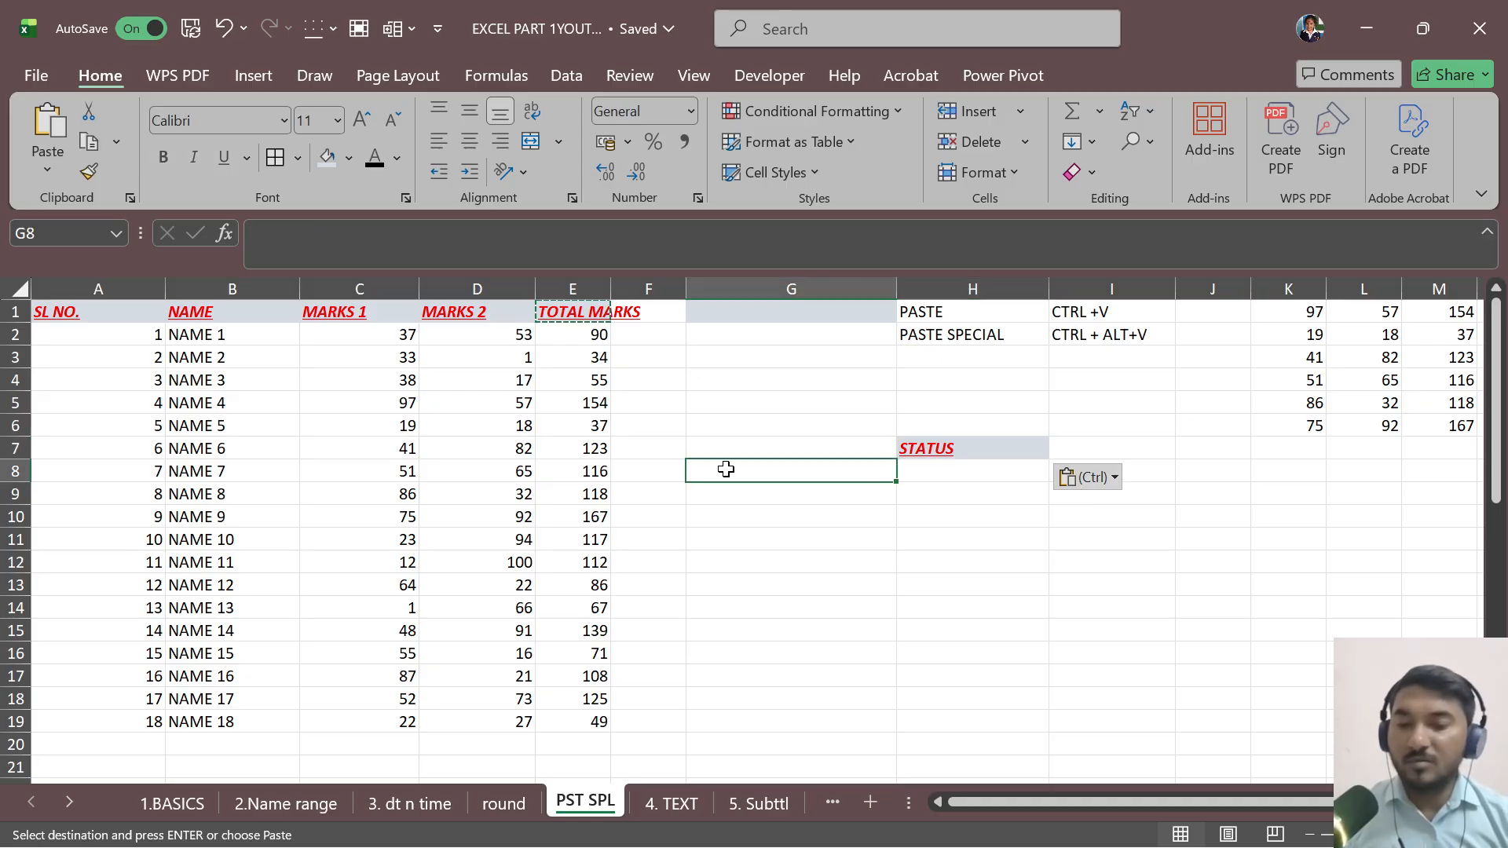
{"action": "key", "text": "ctrl+alt+v"}
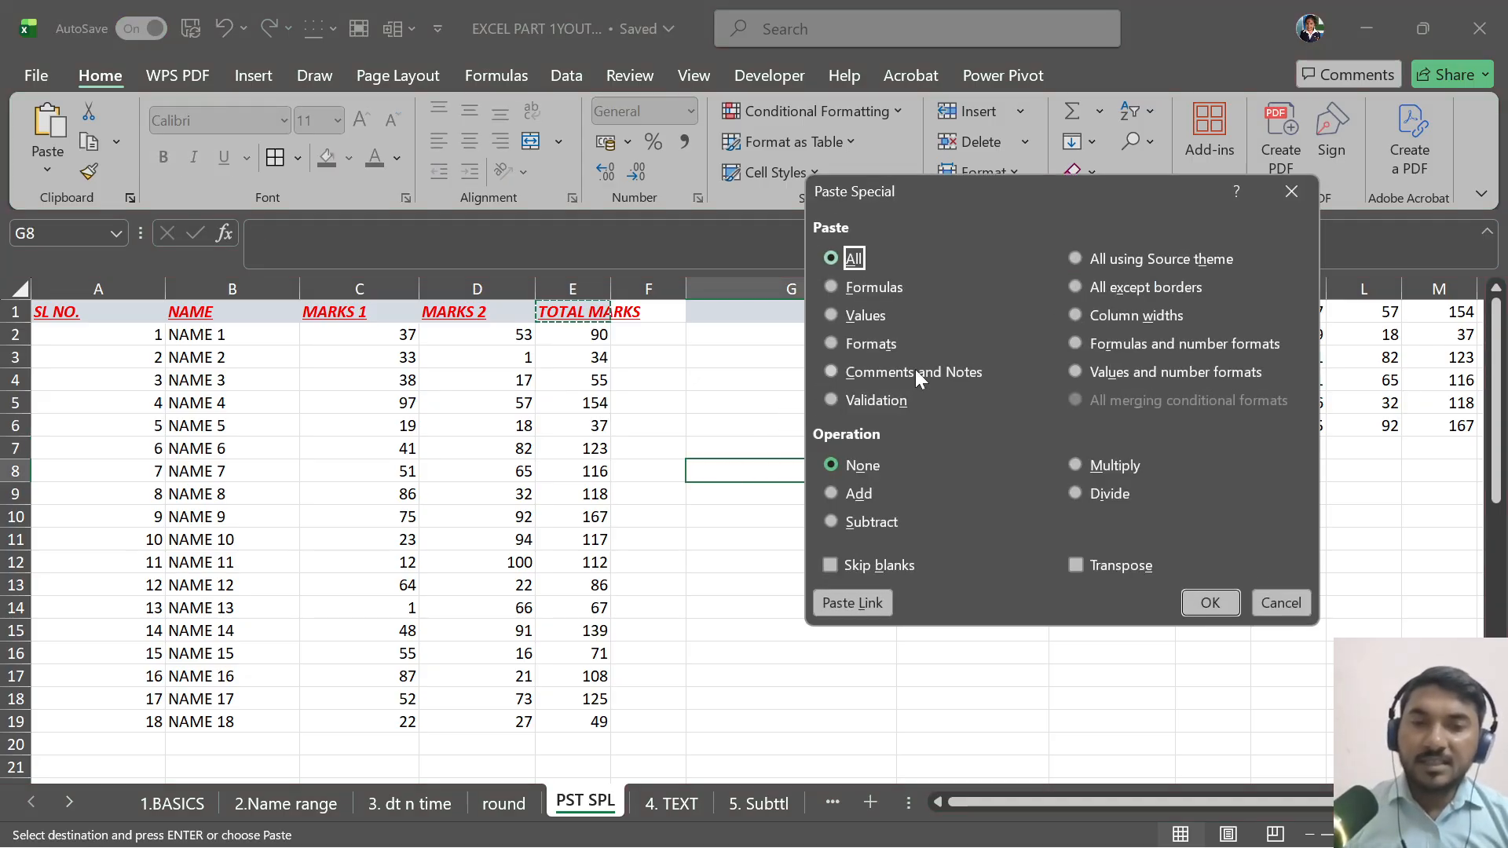
{"action": "left_click", "coordinate": [1281, 602]}
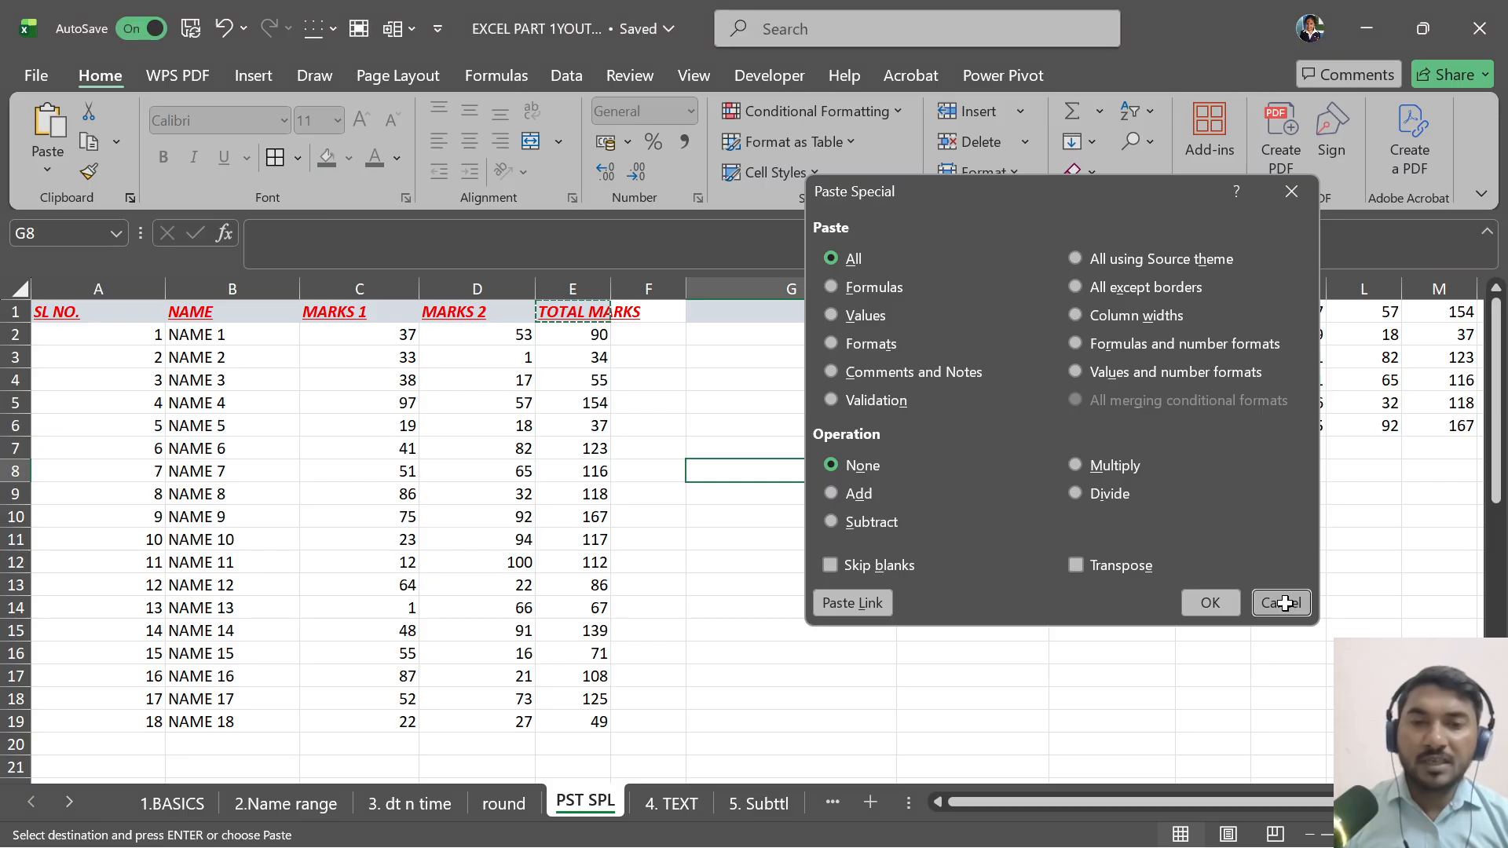
Step: Add and post a comment on cell G11 reading "THIS CELL IS FOR TYPING YOUR MARKS"
{"action": "left_click", "coordinate": [799, 531]}
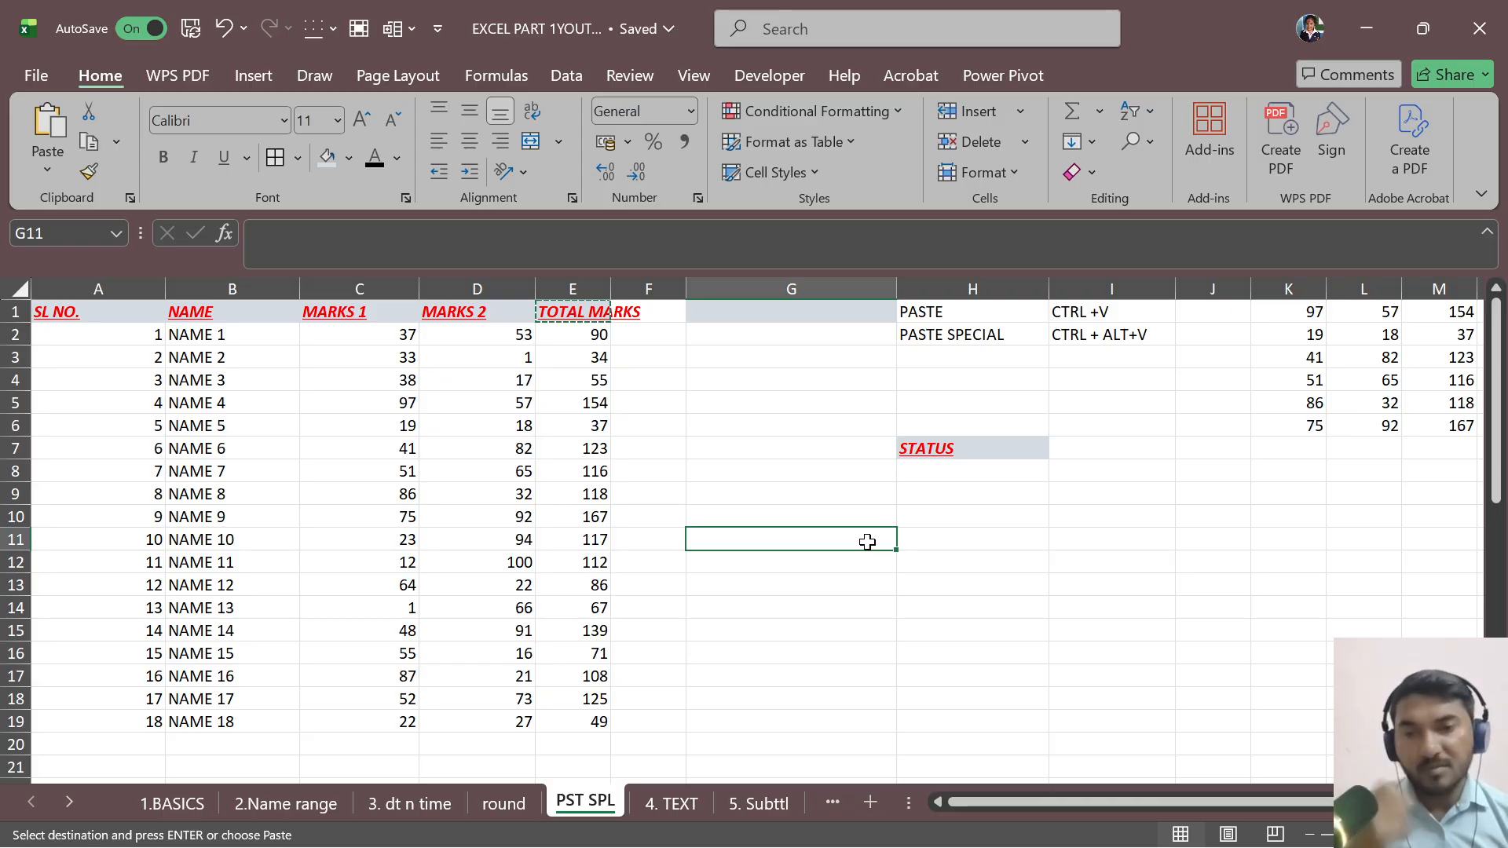
{"action": "right_click", "coordinate": [823, 544]}
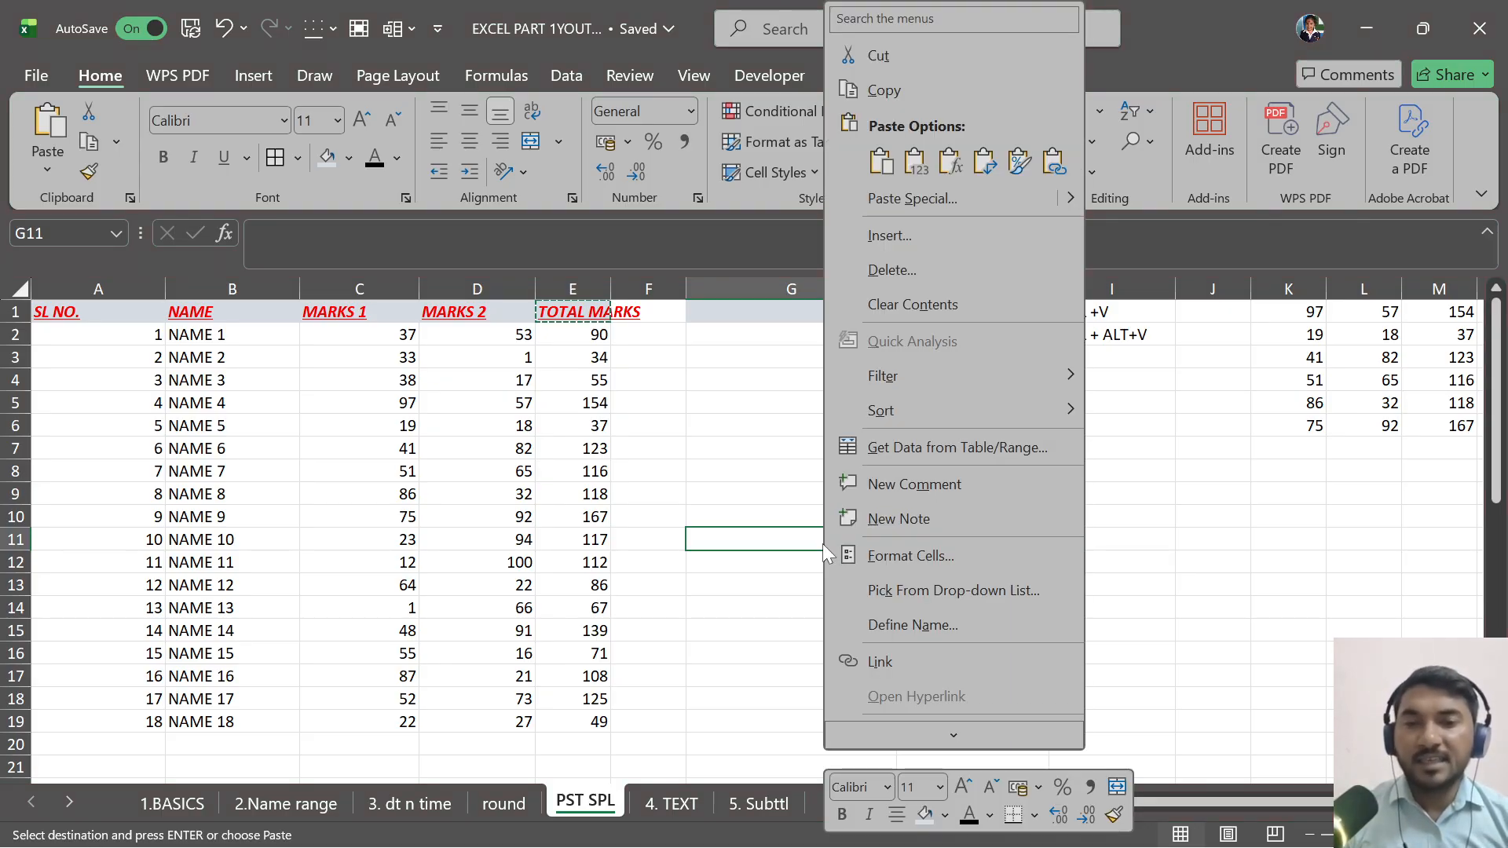
{"action": "key", "text": "Escape"}
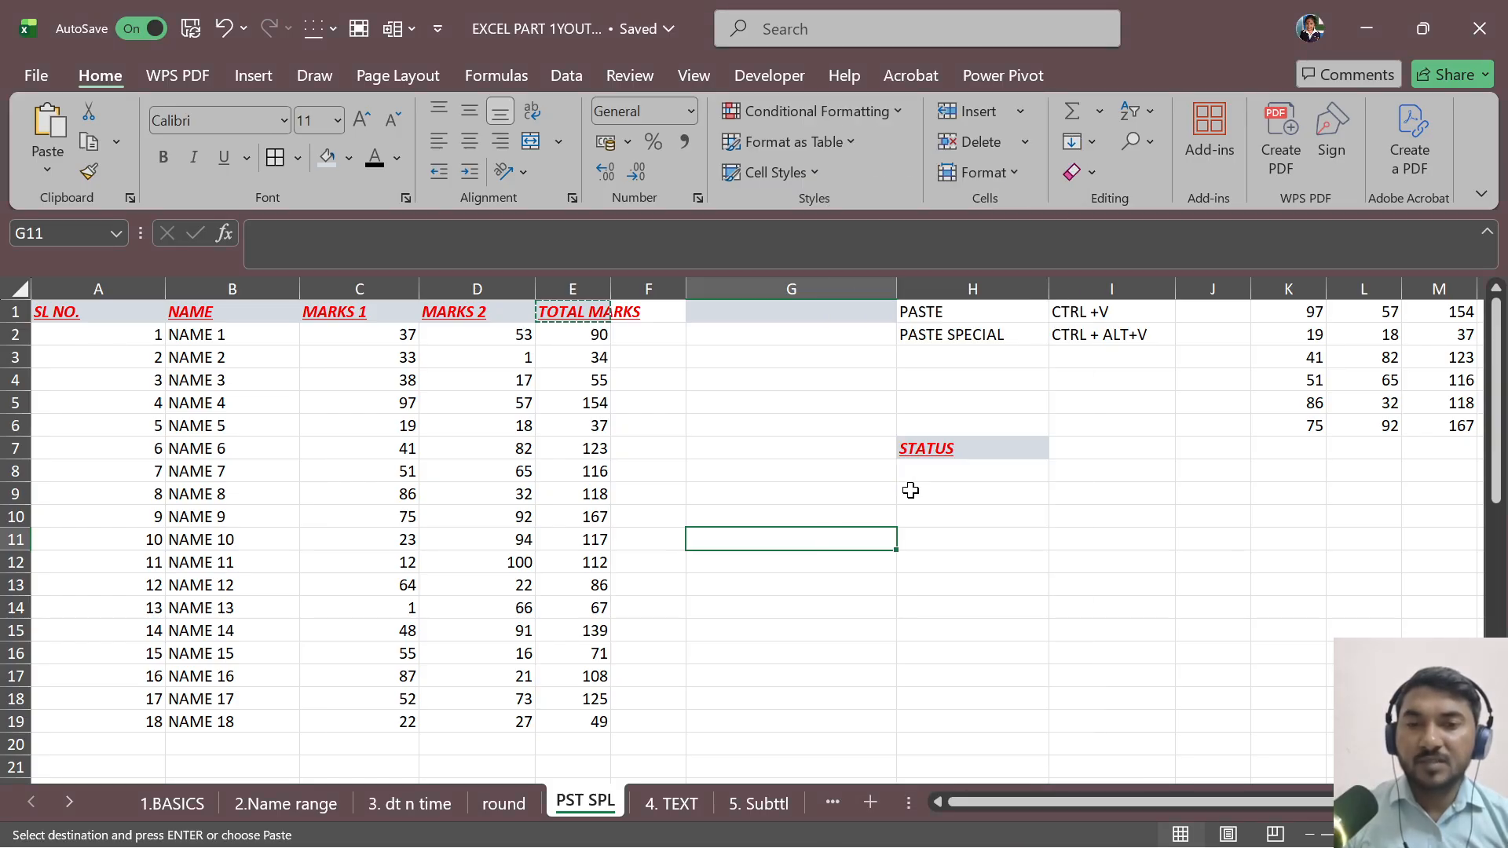
{"action": "key", "text": "ctrl+shift+F2"}
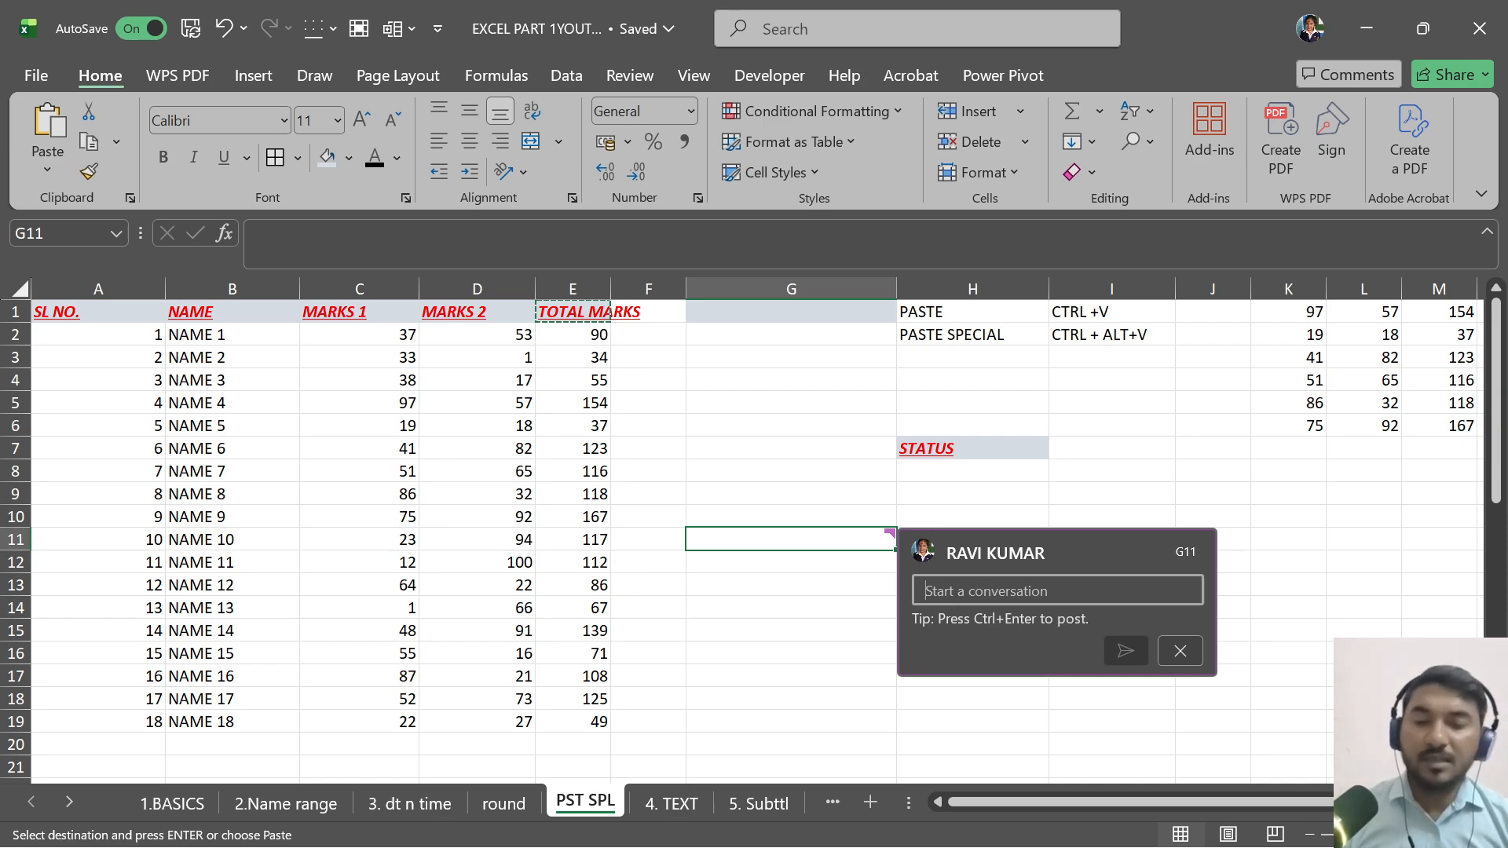
{"action": "type", "text": "THIS"}
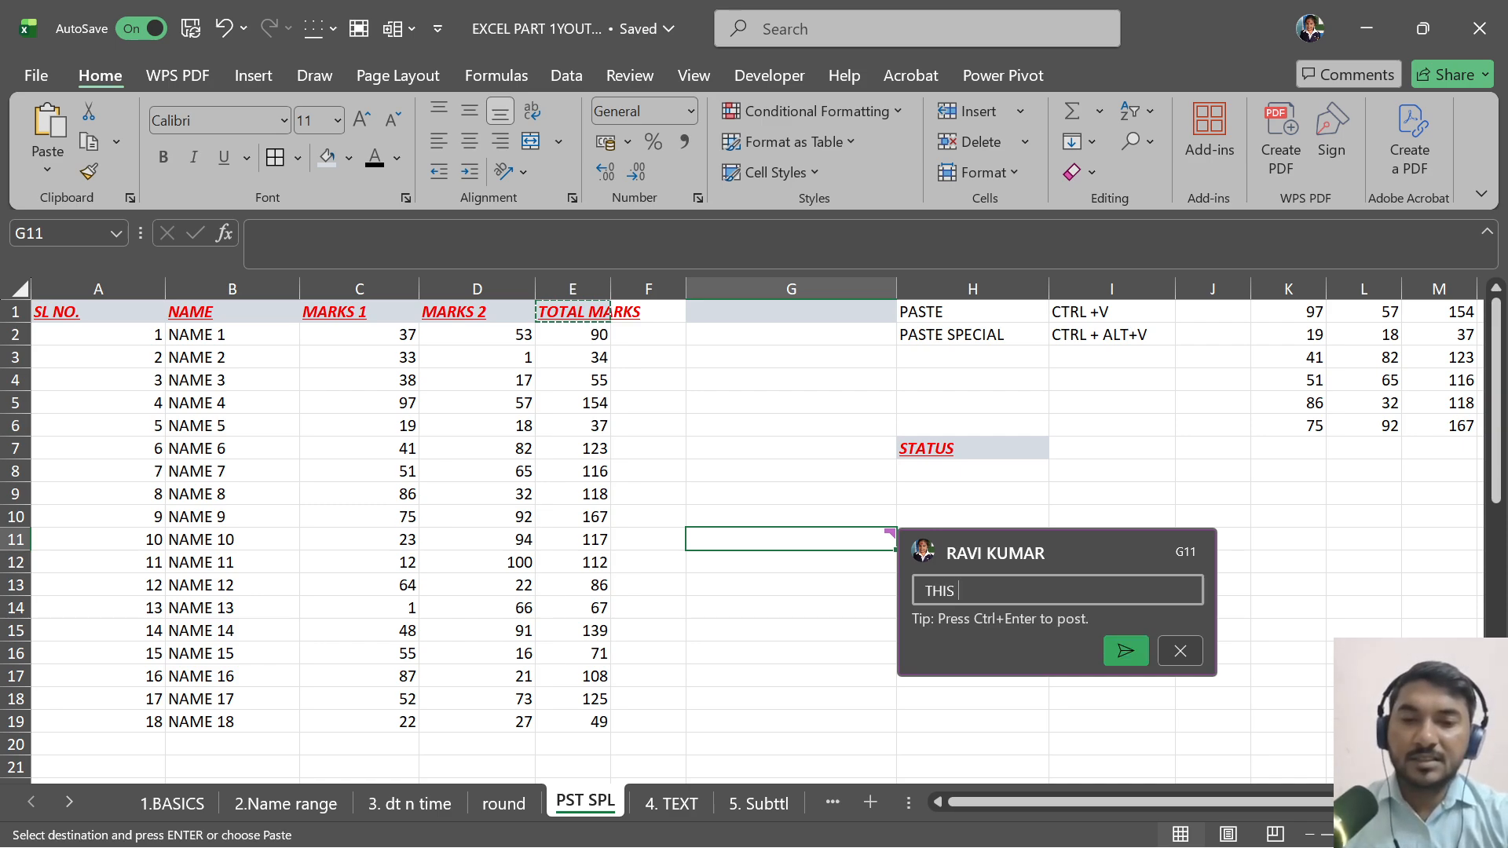
{"action": "type", "text": " CELL IS FOR T"}
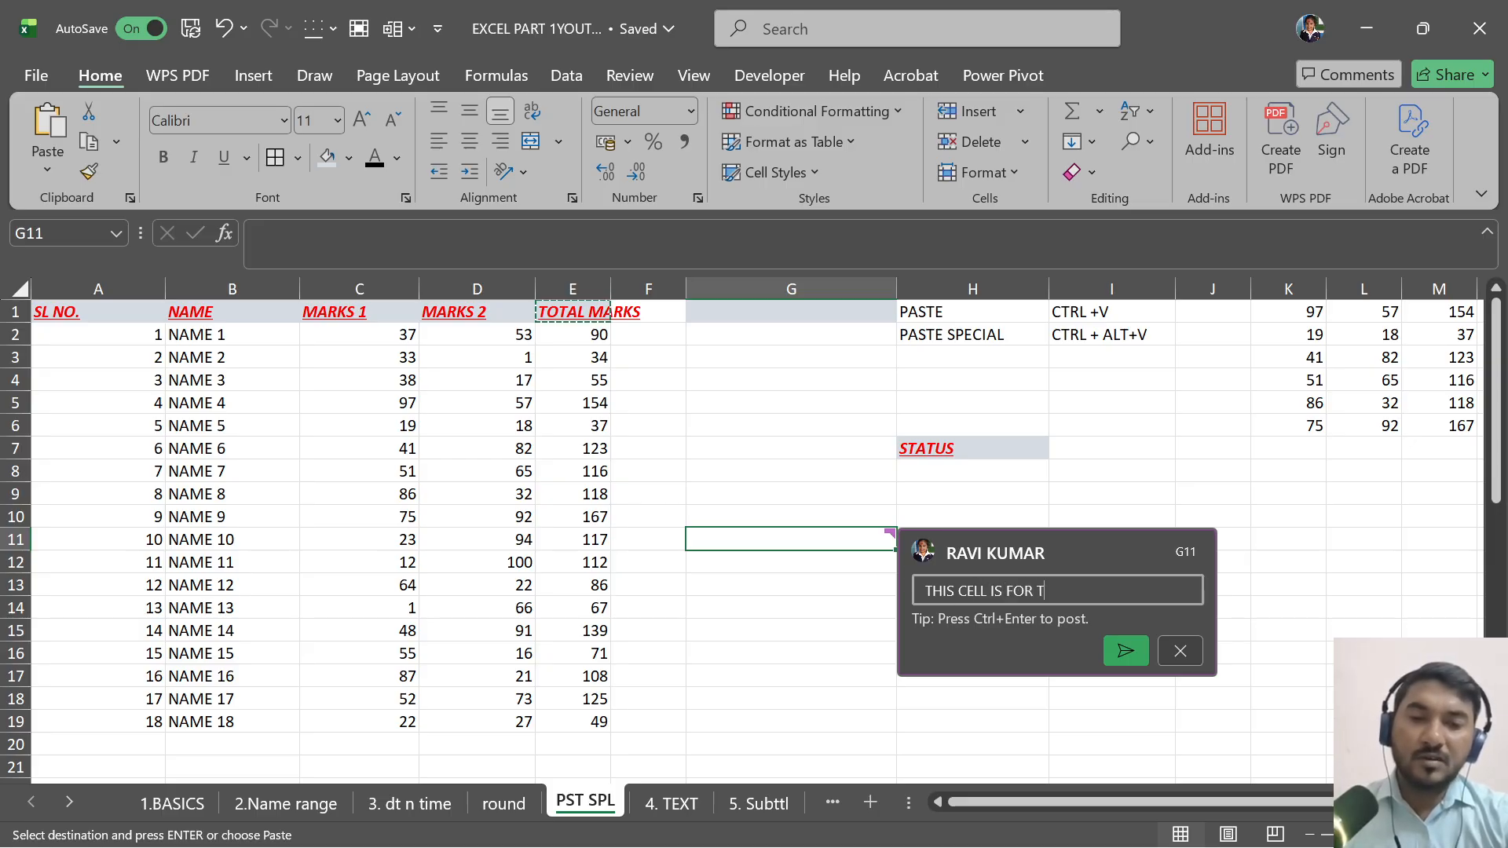
{"action": "type", "text": "YPING"}
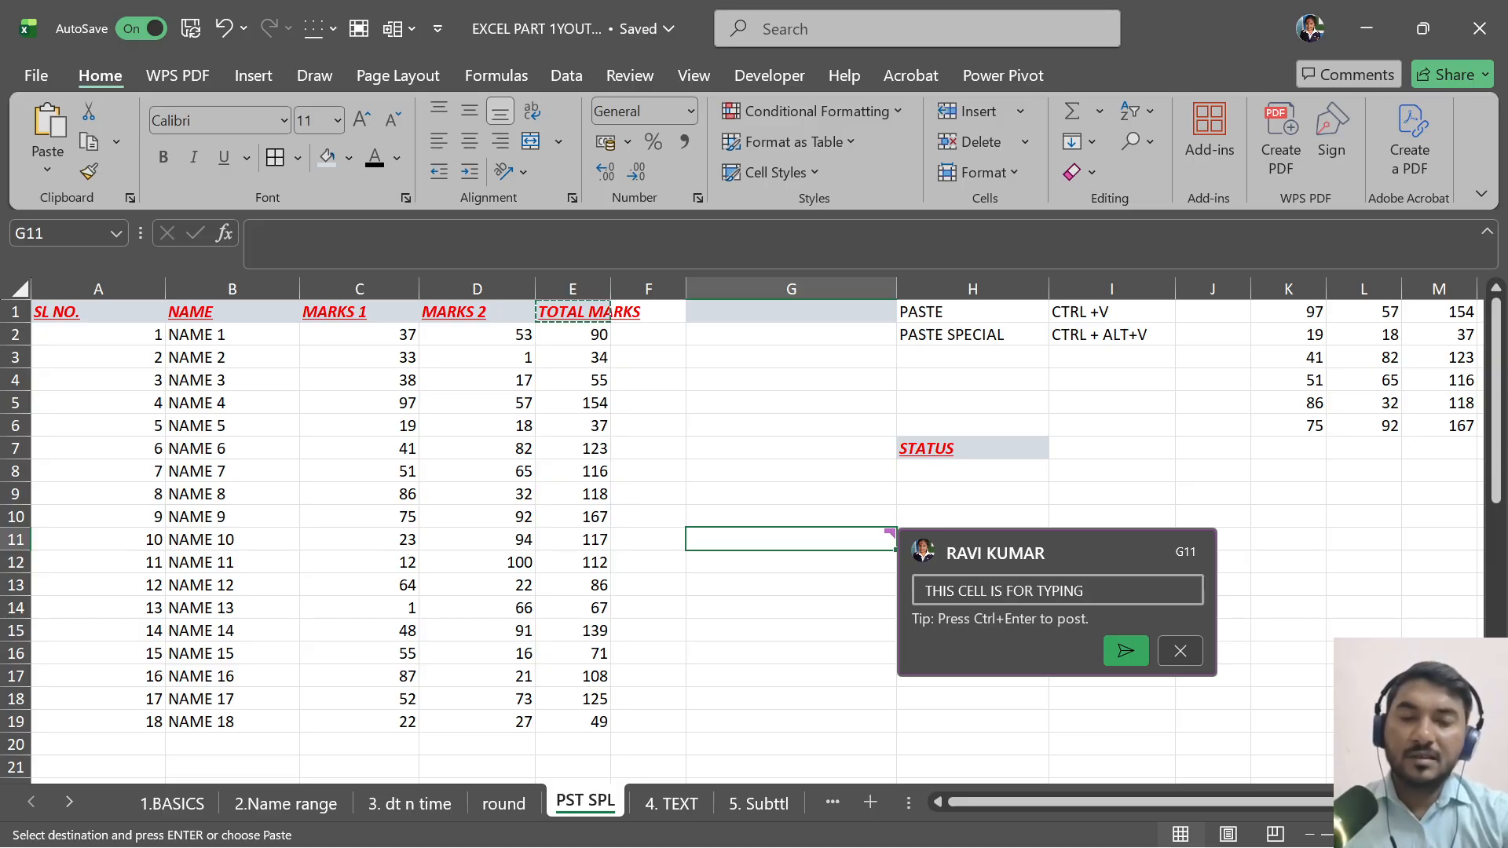
{"action": "type", "text": " YOUR MARKS"}
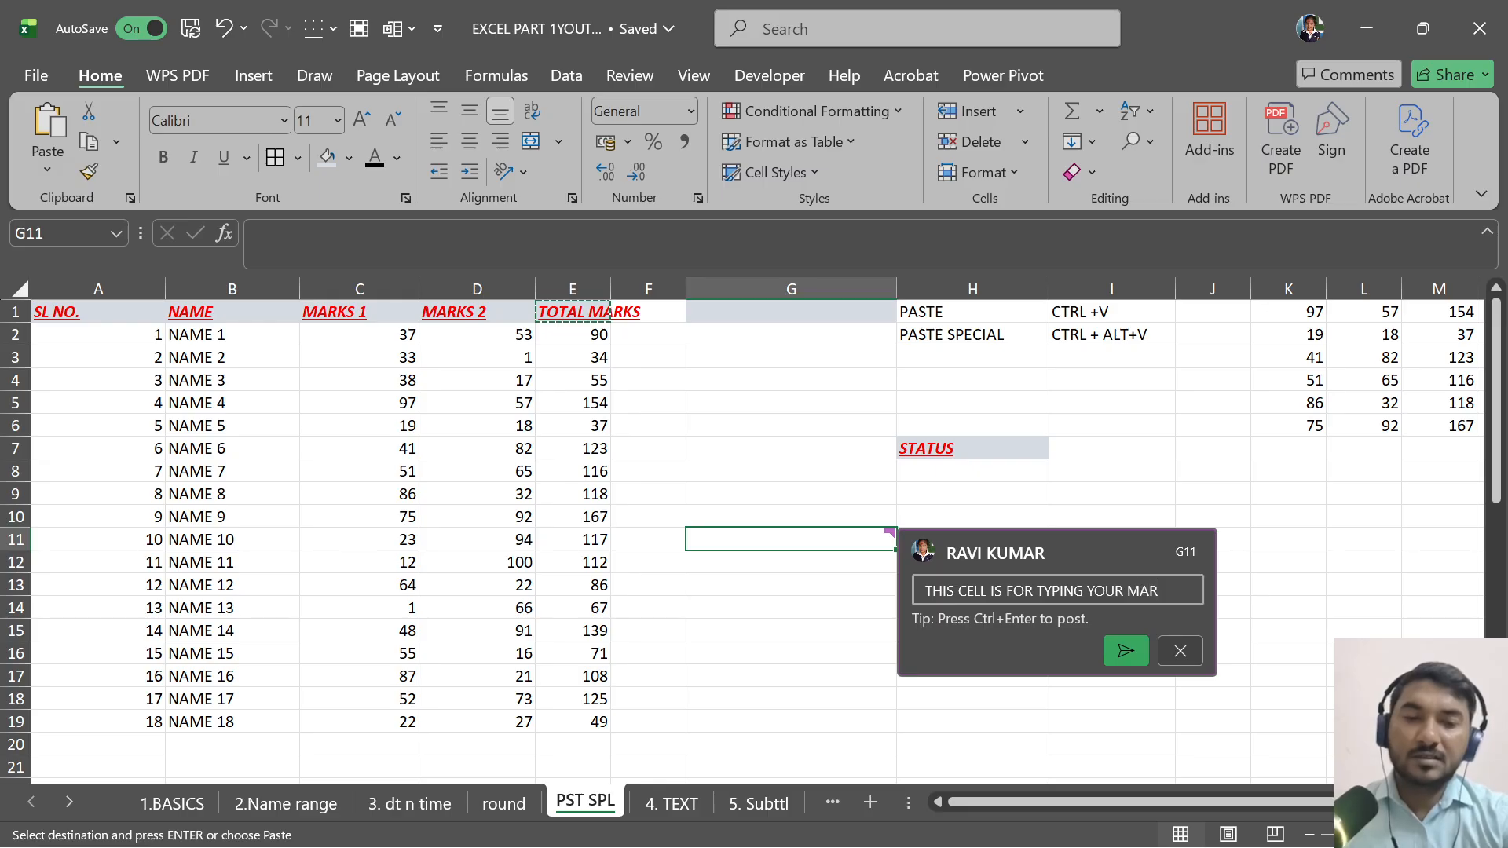
{"action": "left_click", "coordinate": [1126, 651]}
{"action": "left_click", "coordinate": [797, 648]}
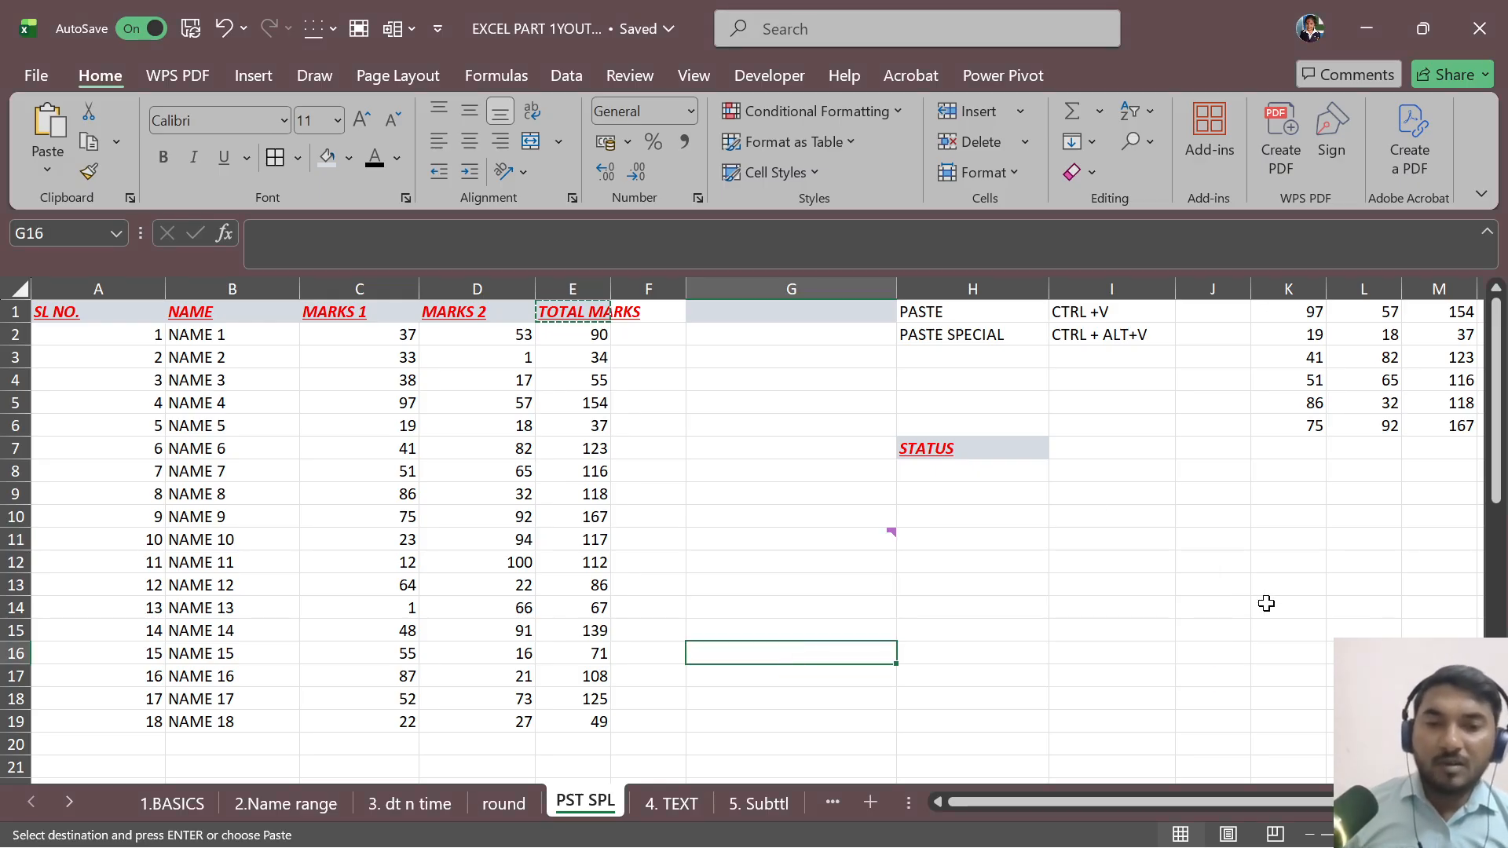
Step: Widen column G slightly and make row 11 taller to enlarge the commented cell G11
{"action": "mouse_move", "coordinate": [888, 538]}
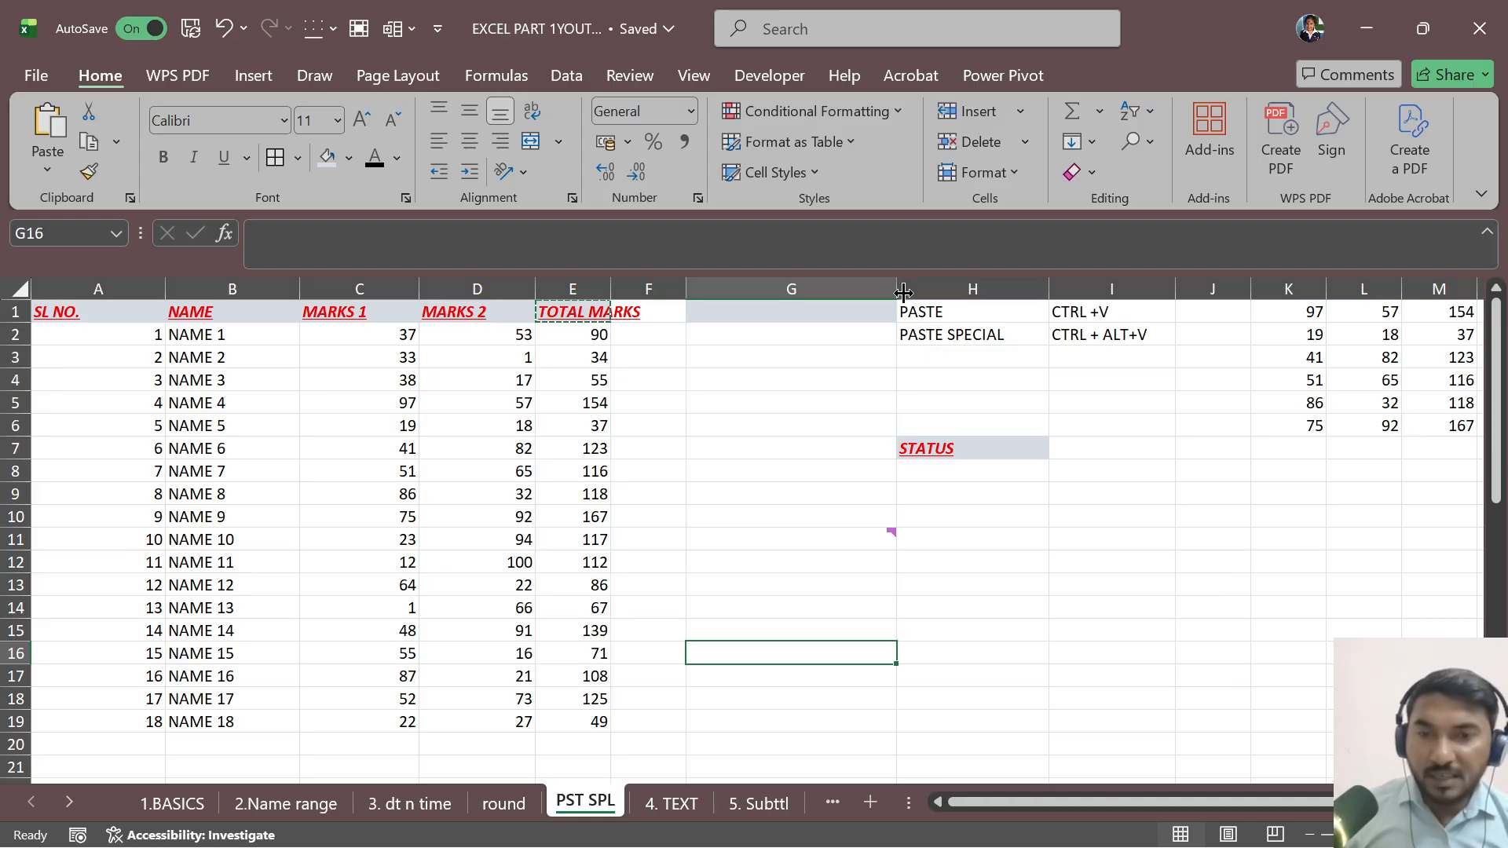
{"action": "left_click_drag", "start_coordinate": [896, 289], "coordinate": [944, 289]}
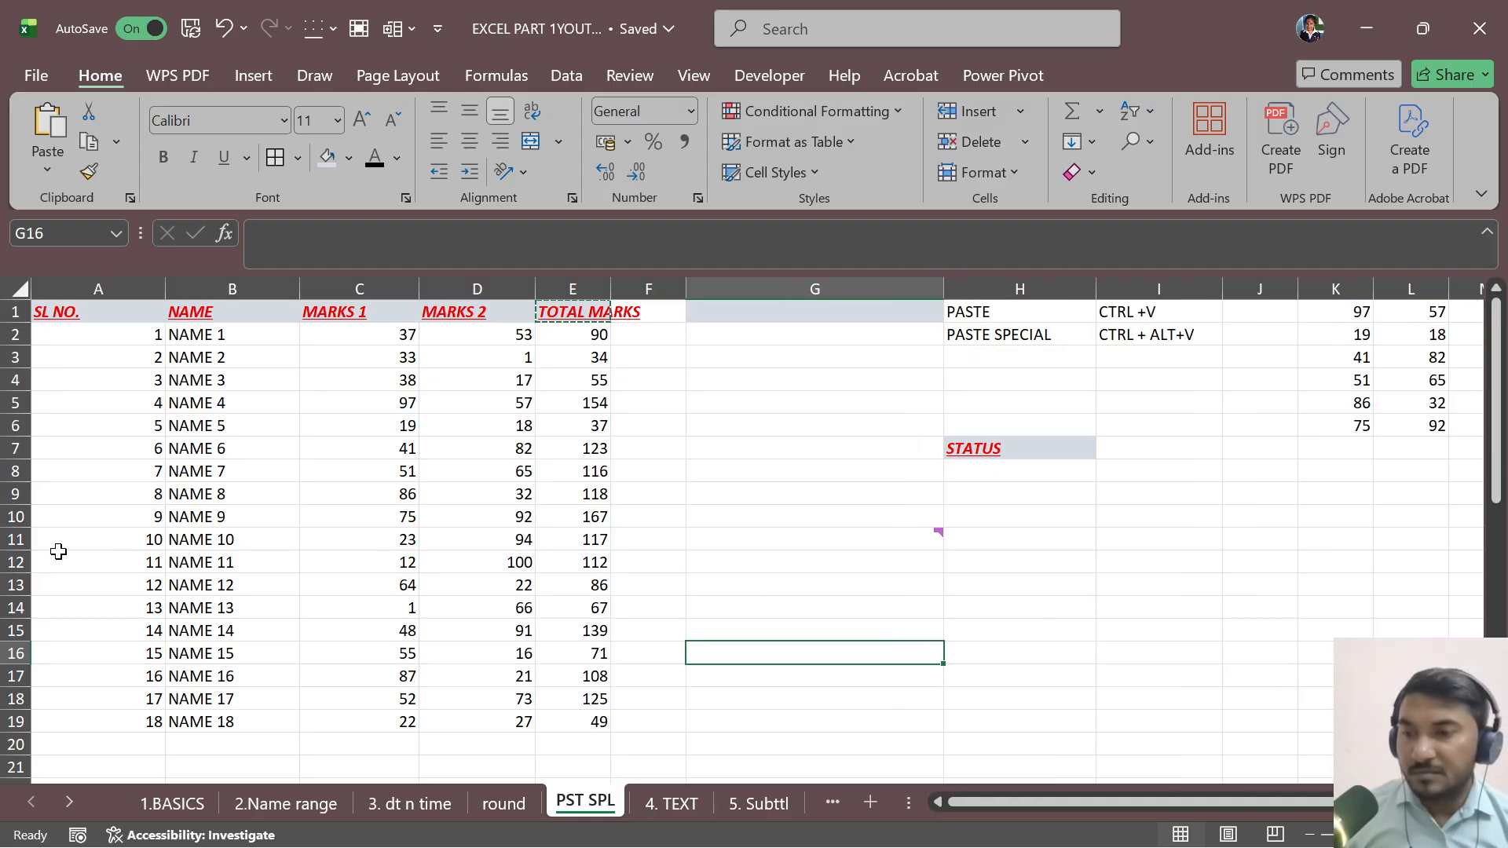
{"action": "left_click_drag", "start_coordinate": [15, 551], "coordinate": [15, 581]}
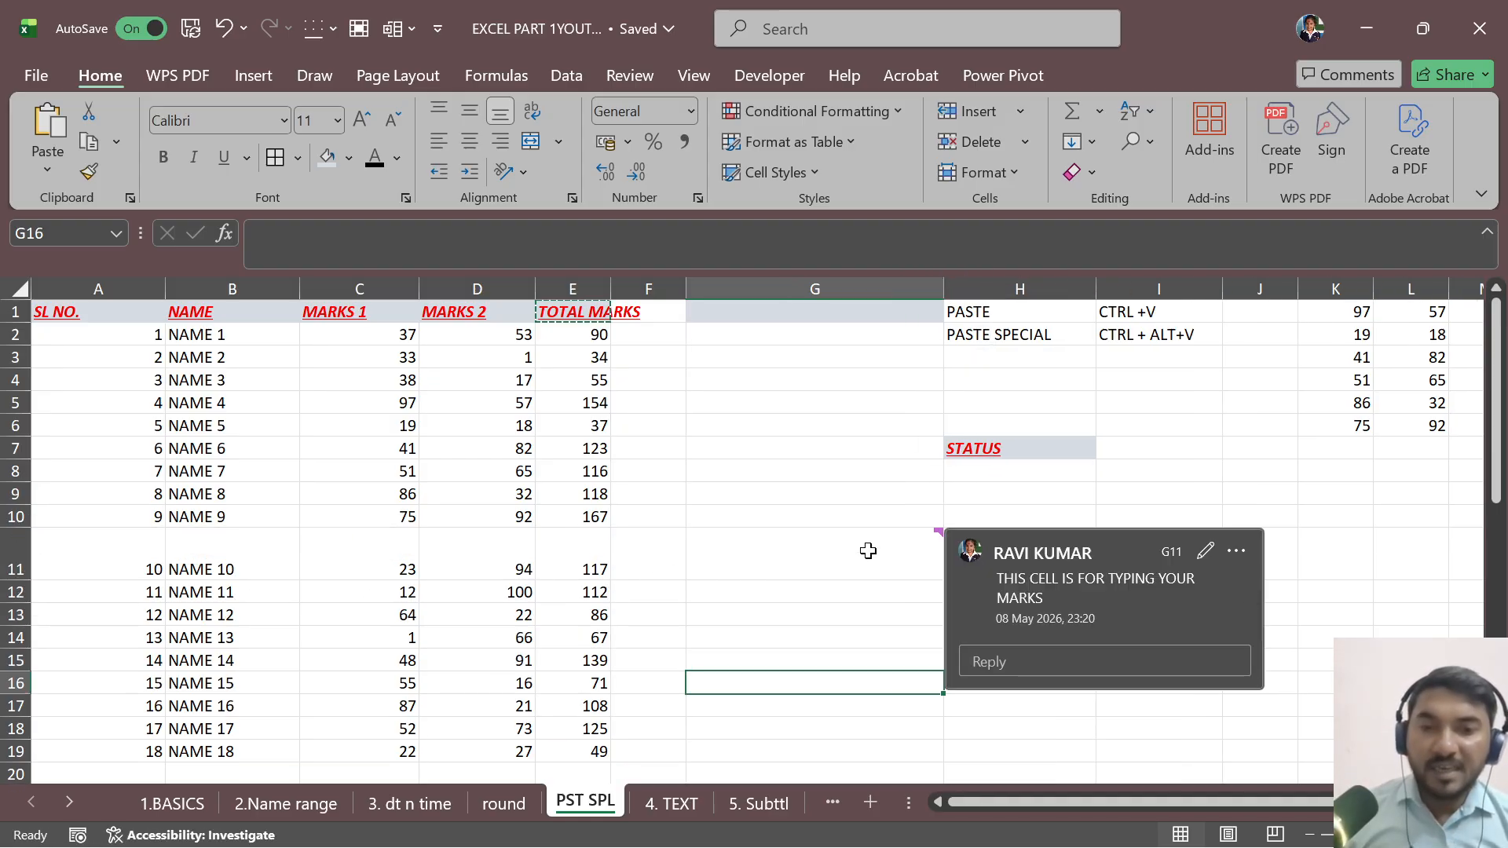
{"action": "left_click", "coordinate": [1339, 518]}
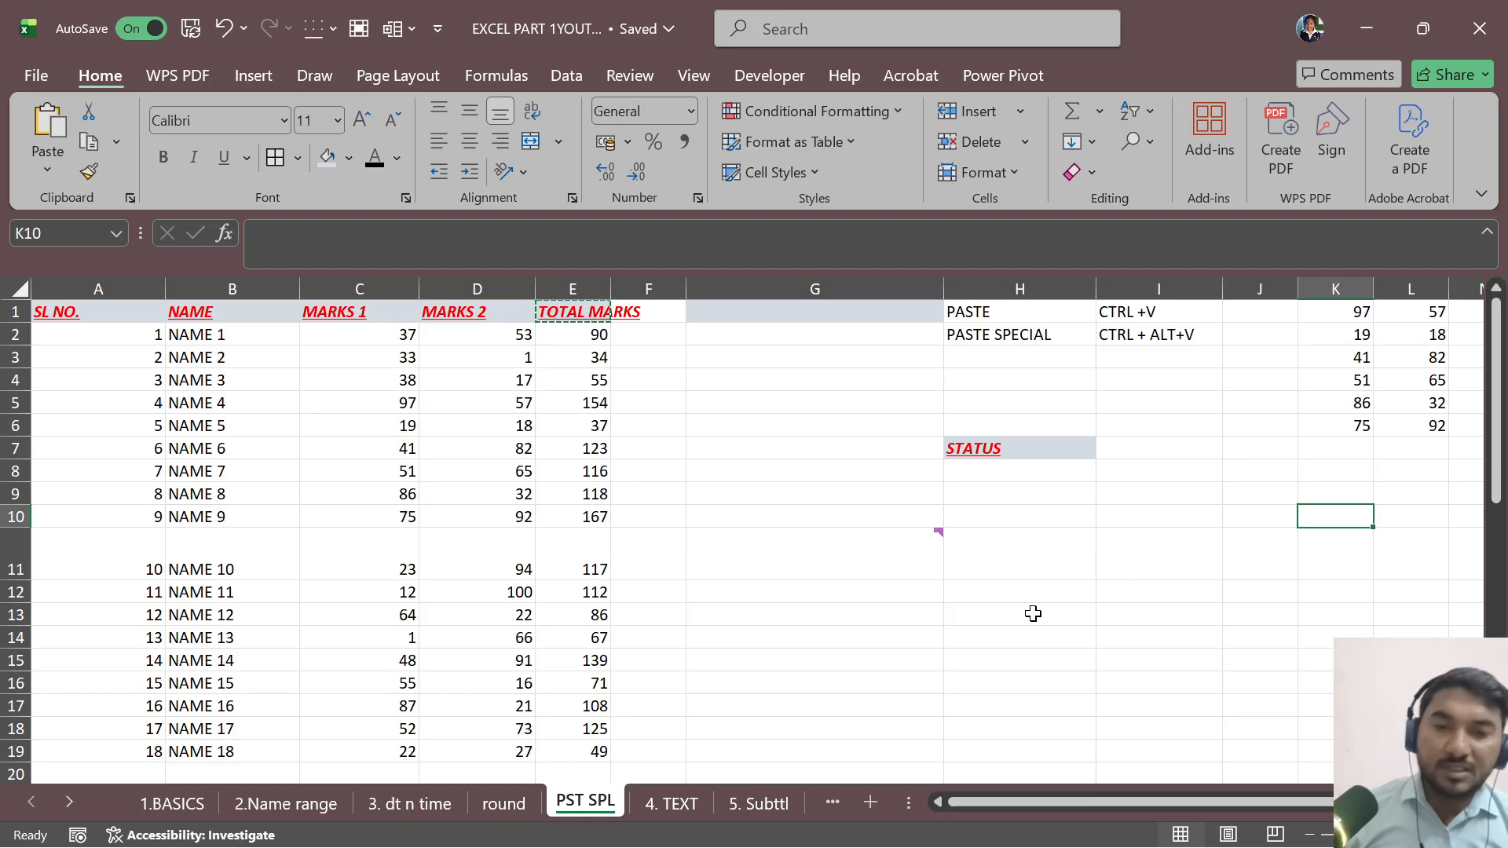
{"action": "left_click", "coordinate": [1065, 658]}
{"action": "left_click", "coordinate": [853, 557]}
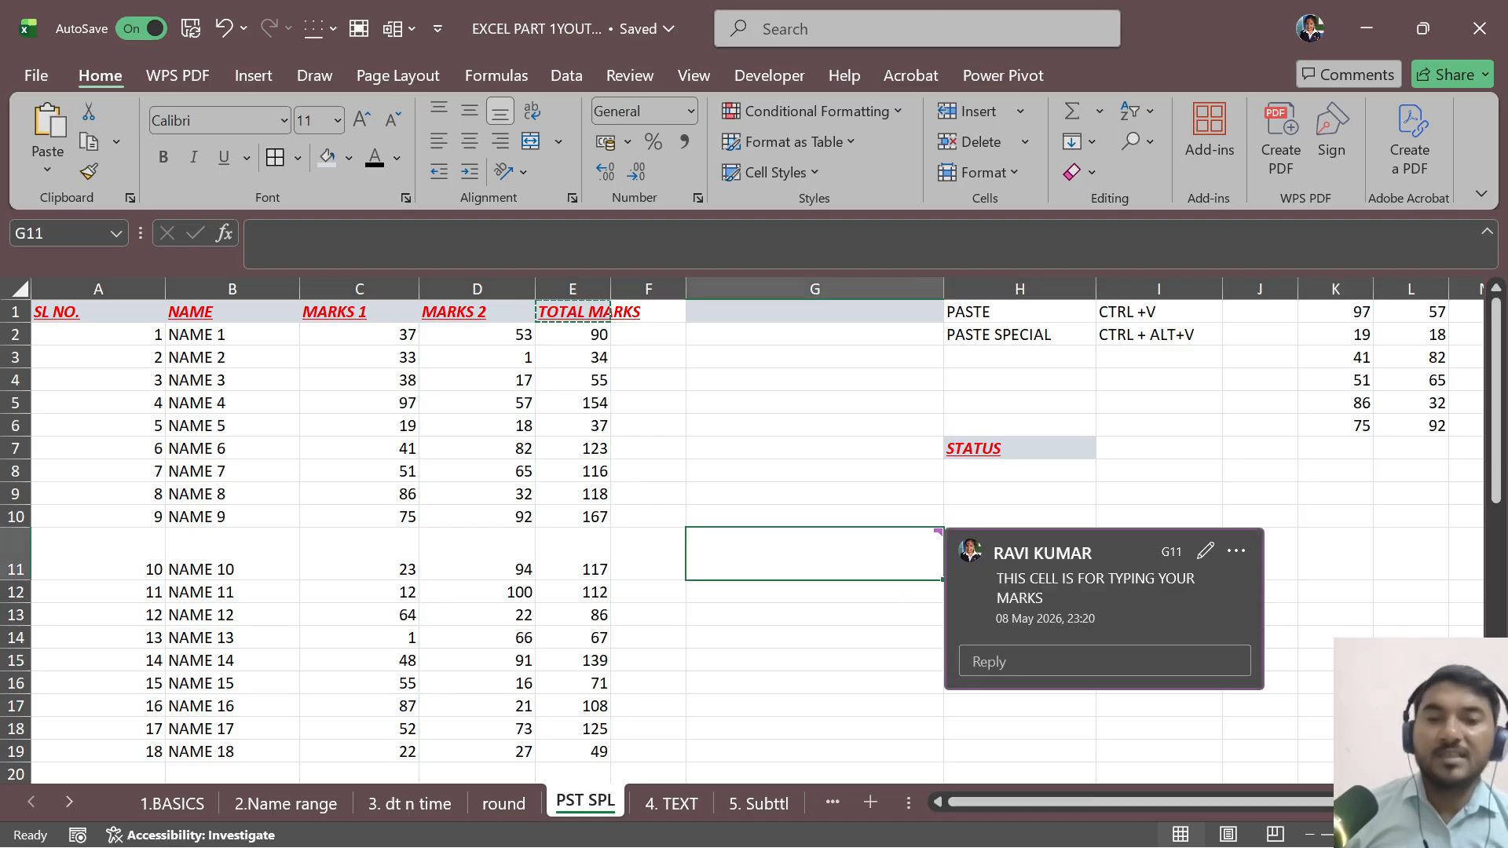
{"action": "left_click", "coordinate": [884, 665]}
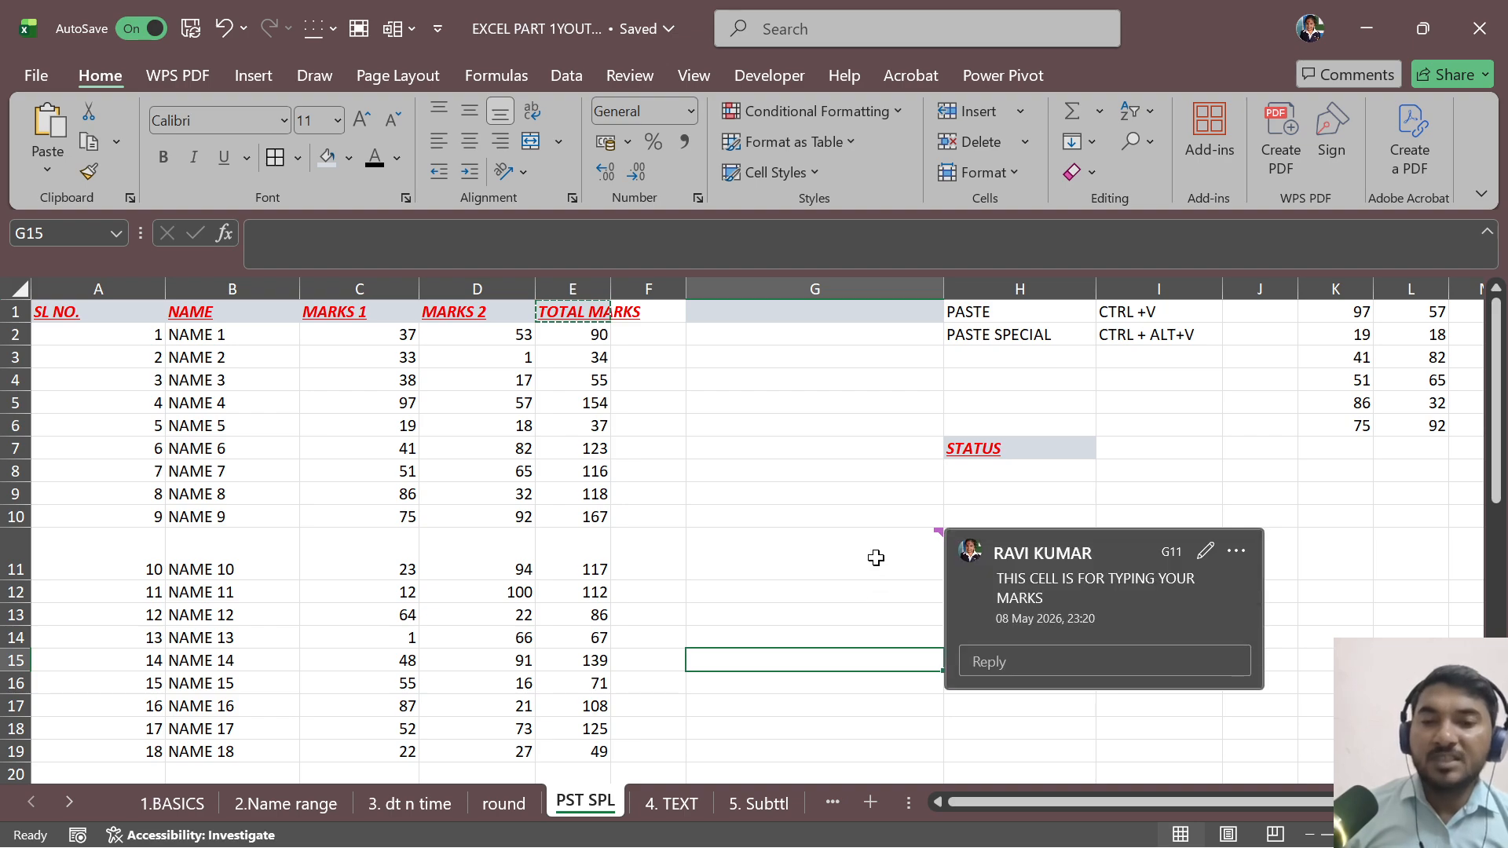
{"action": "left_click", "coordinate": [856, 453]}
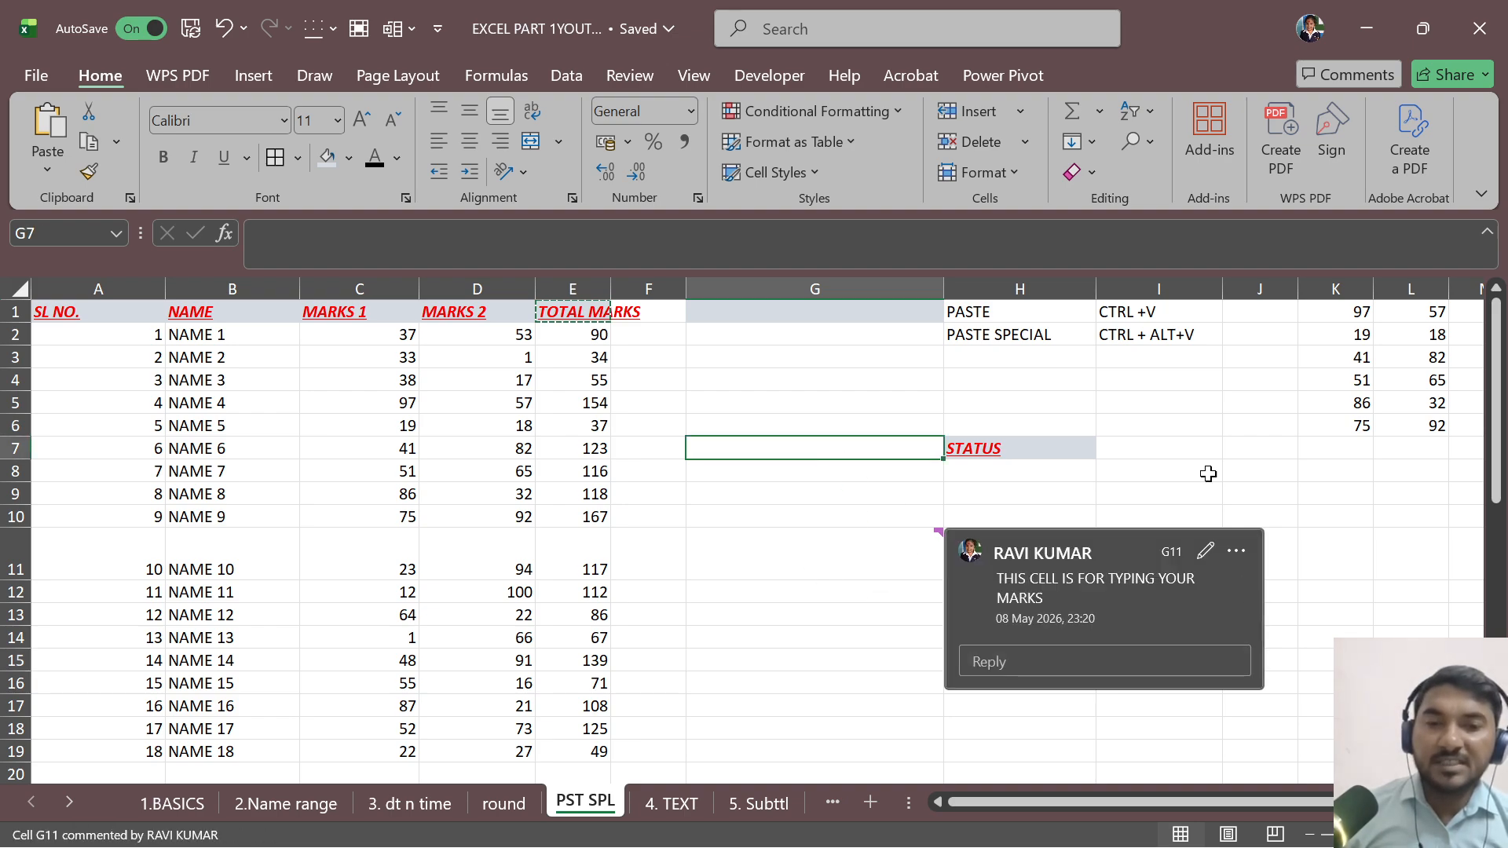
{"action": "left_click", "coordinate": [1379, 519]}
Step: Copy the commented cell G11 and use Paste Special with Comments and Notes to paste only its comment into K10
{"action": "left_click", "coordinate": [870, 562]}
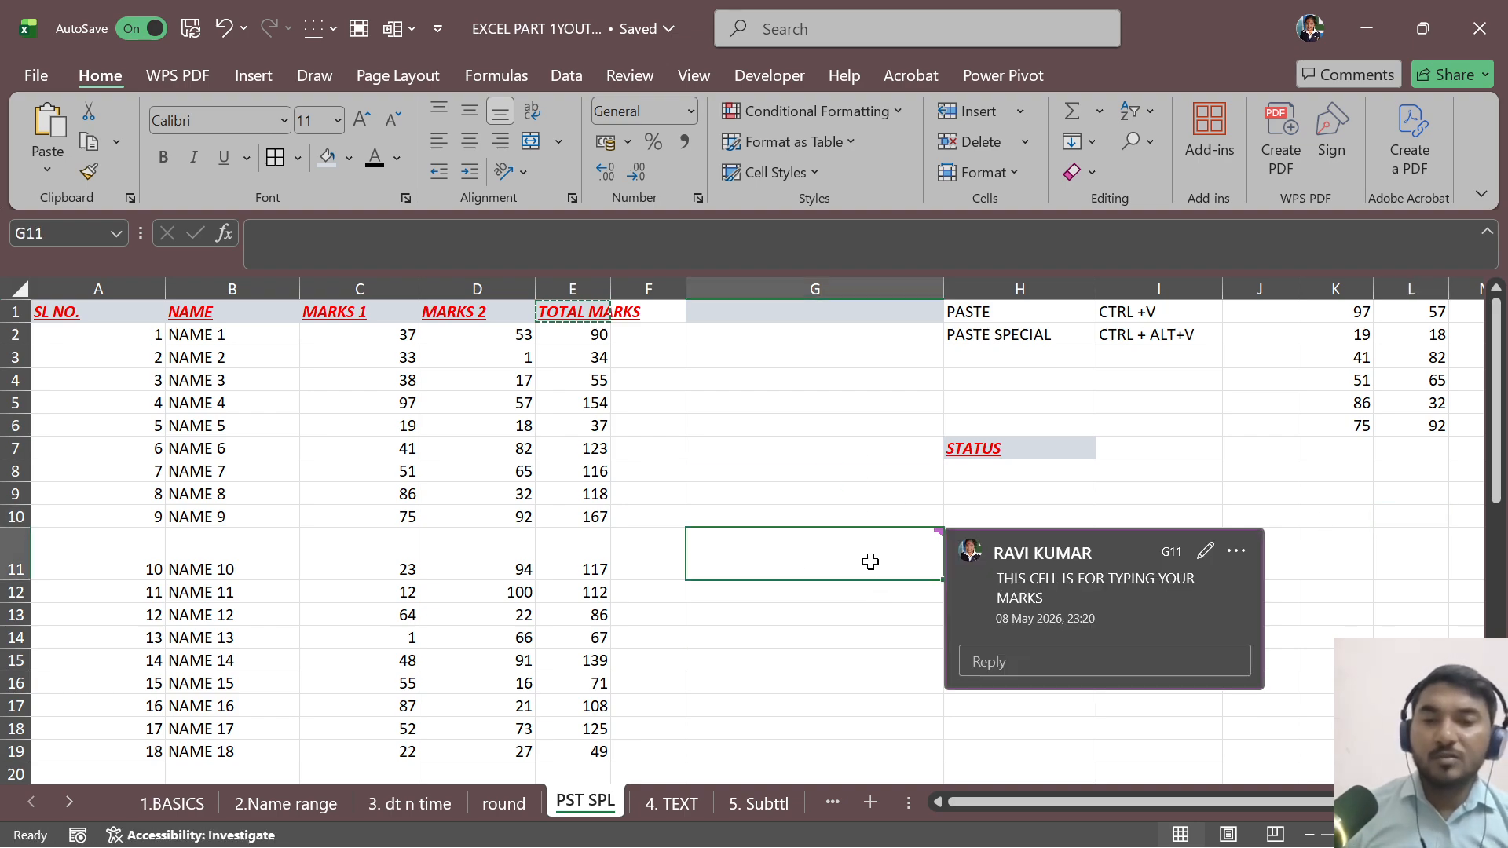
{"action": "key", "text": "ctrl+c"}
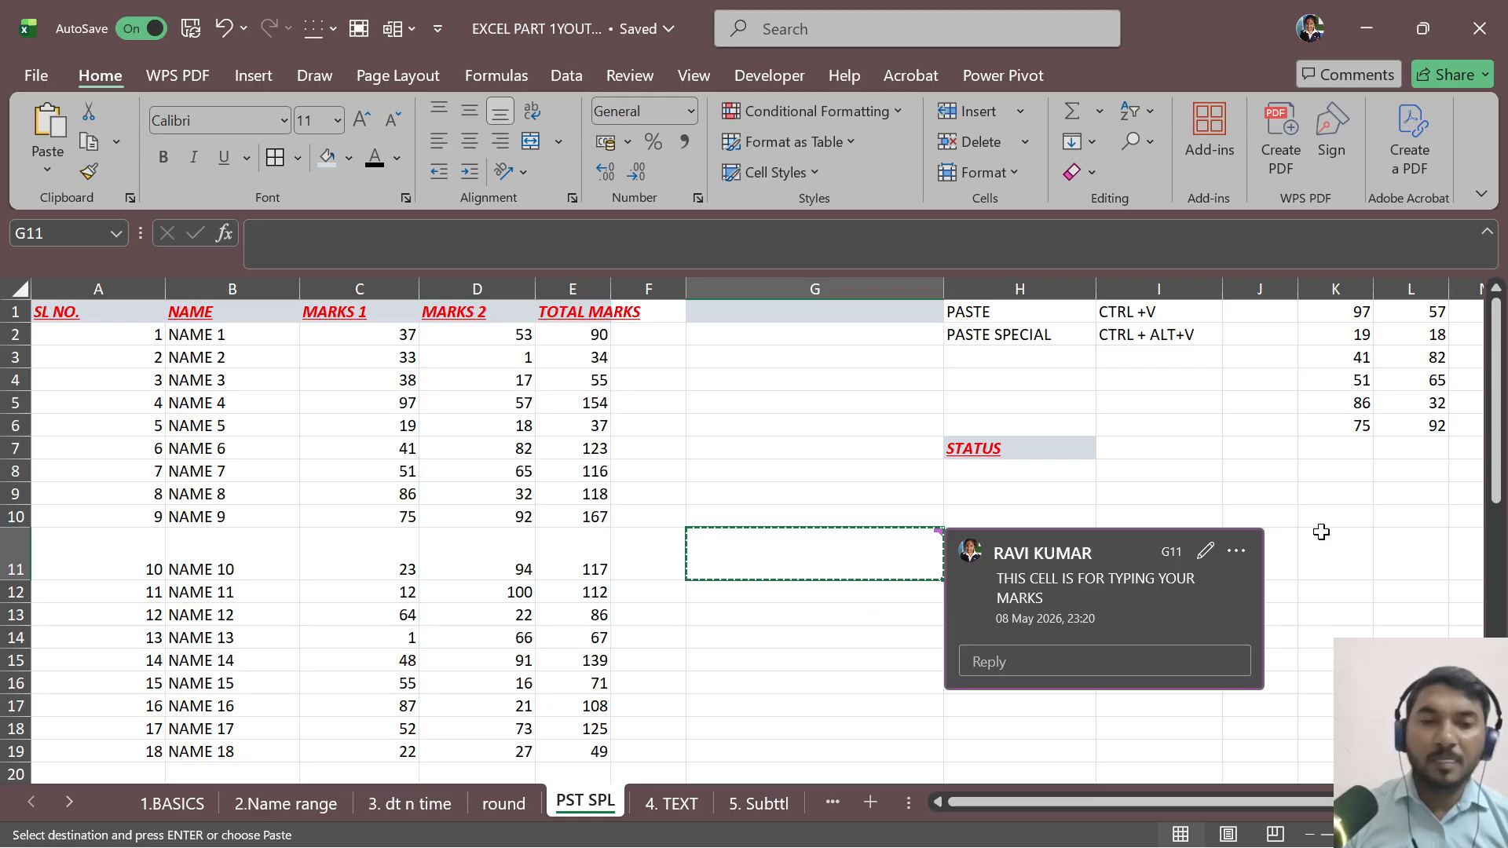
{"action": "left_click", "coordinate": [1345, 515]}
{"action": "key", "text": "ctrl+alt+v"}
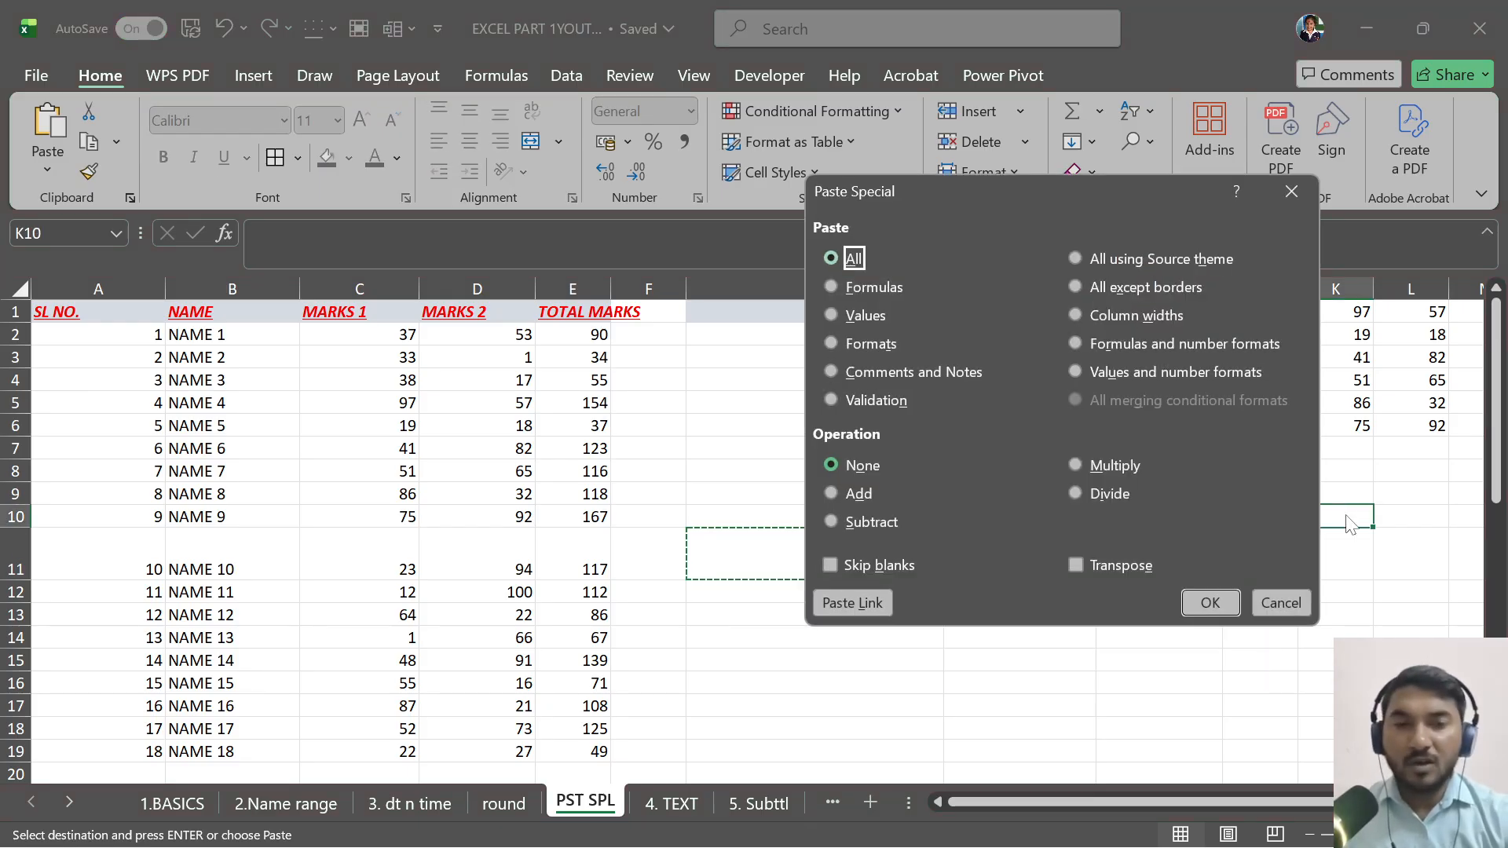
{"action": "left_click", "coordinate": [949, 370]}
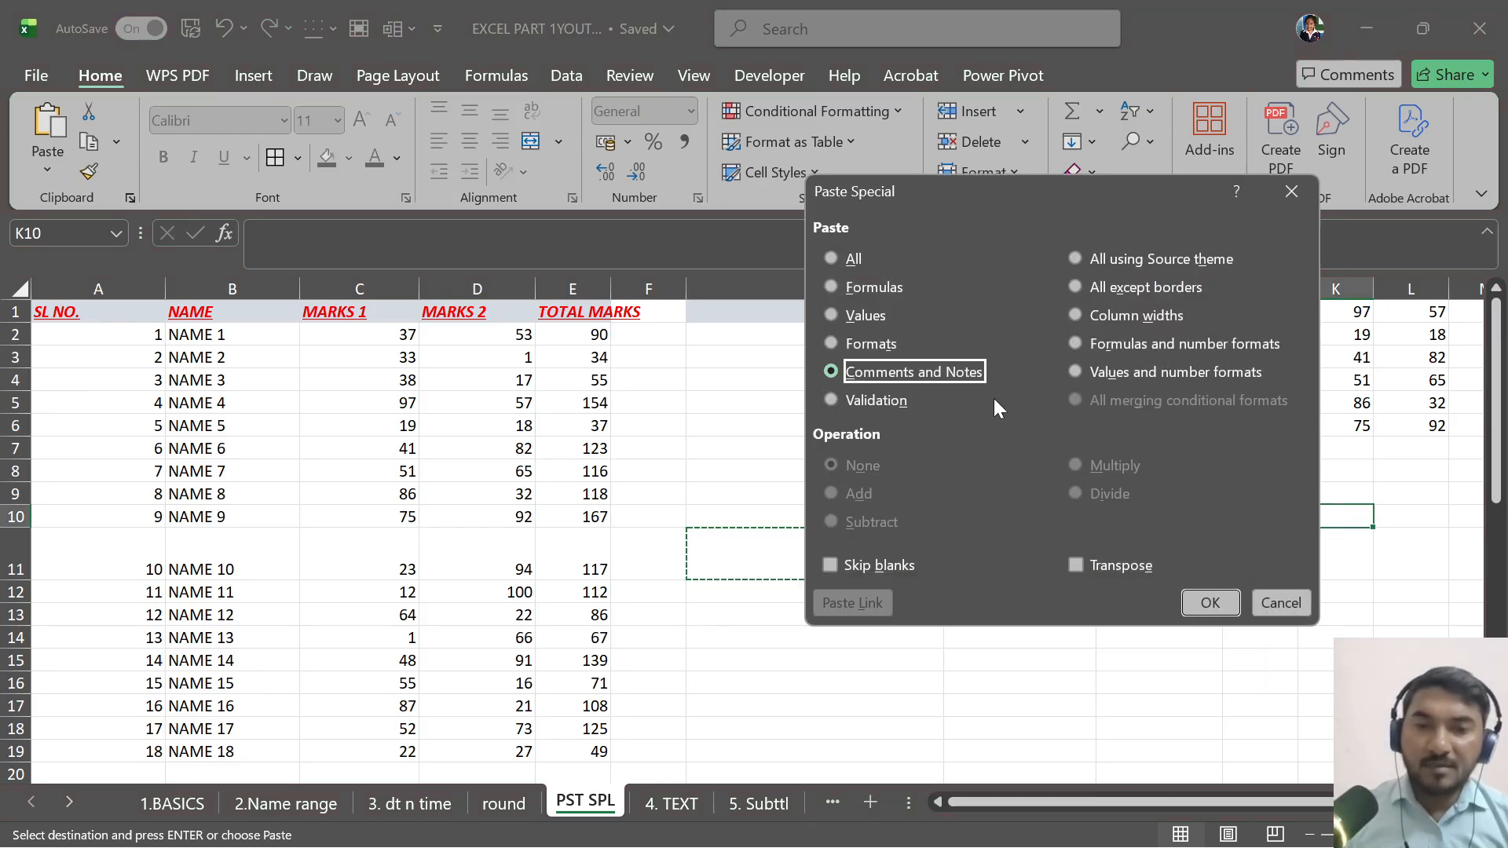
{"action": "left_click", "coordinate": [1210, 602]}
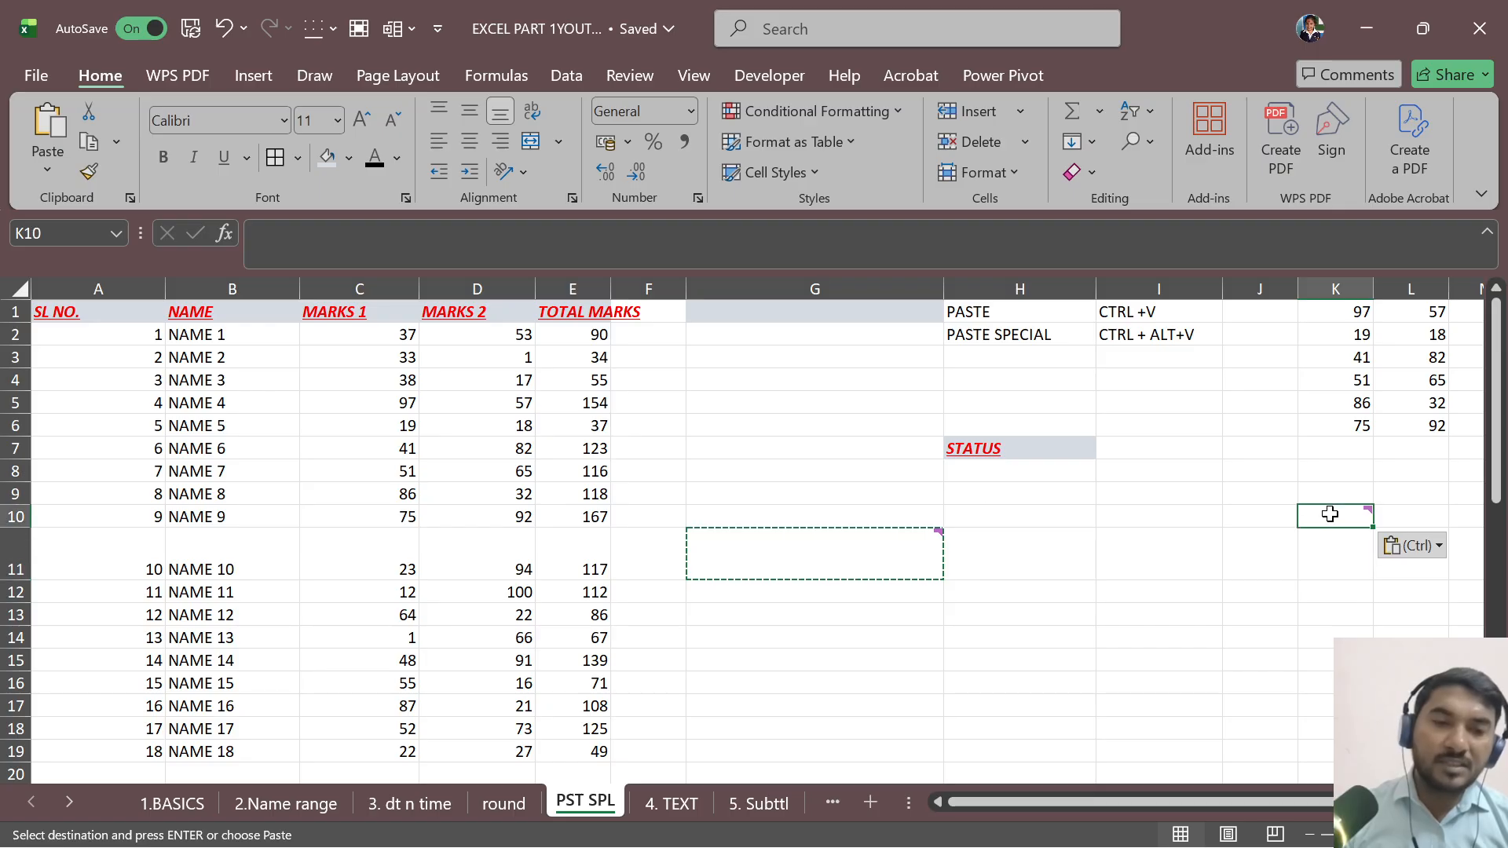
{"action": "mouse_move", "coordinate": [1333, 512]}
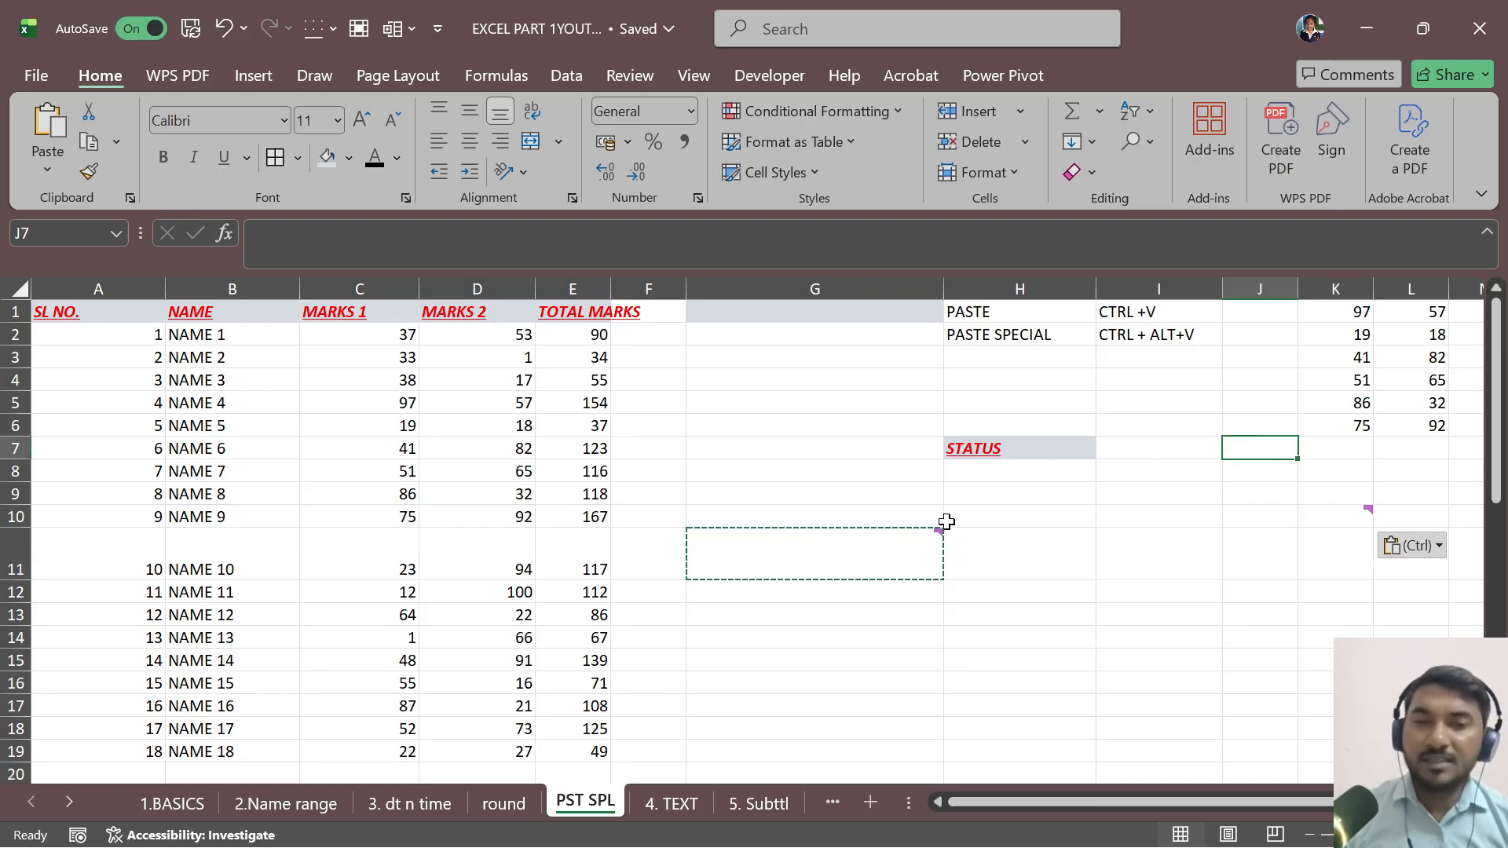
Step: Add a new note to cell G14 reading "YES THIS NEW NOTE"
{"action": "left_click", "coordinate": [824, 631]}
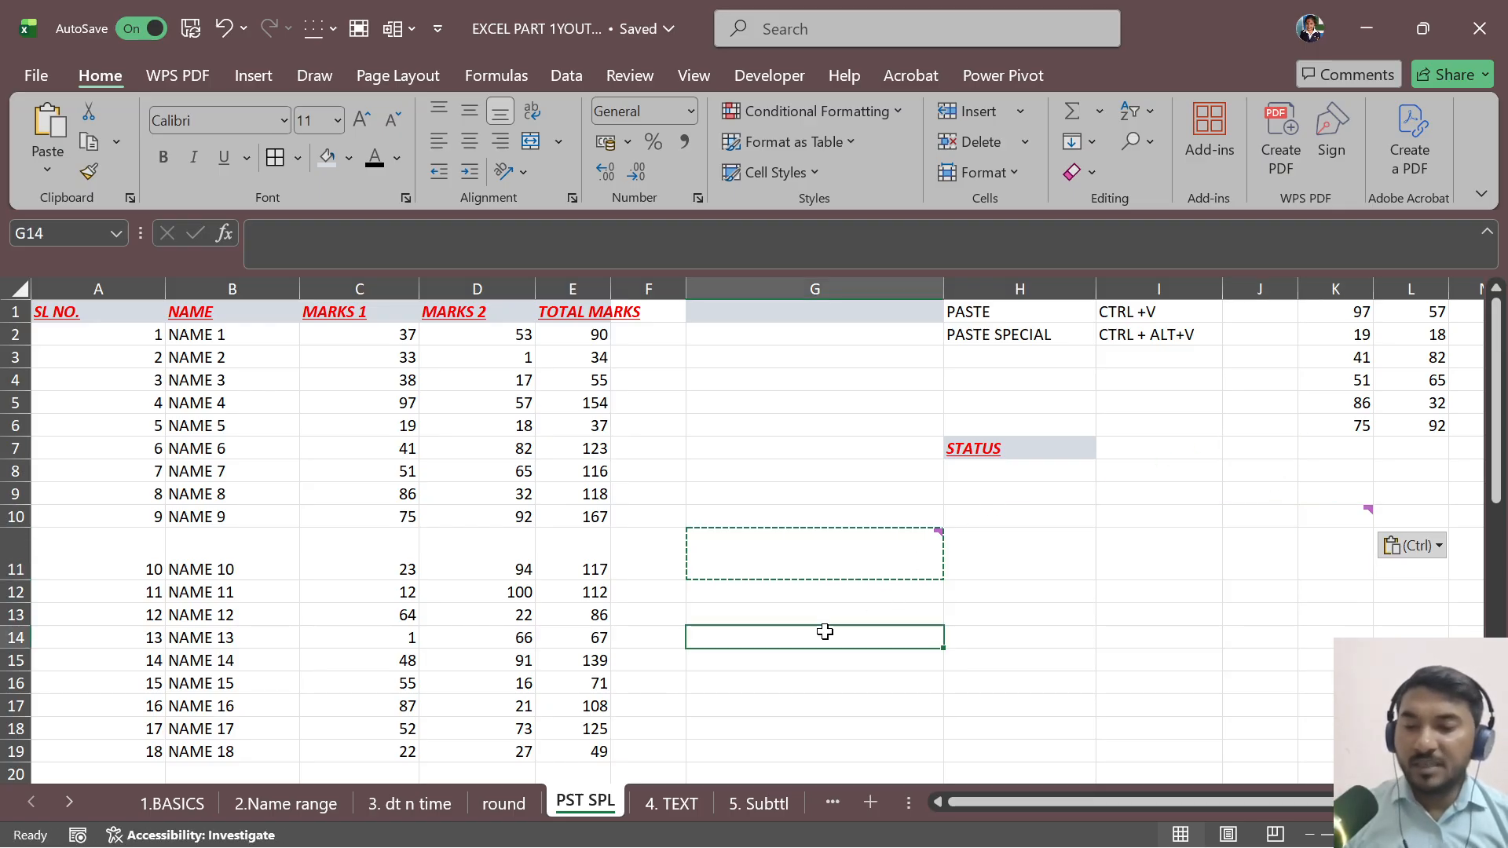
{"action": "key", "text": "ctrl"}
{"action": "right_click", "coordinate": [825, 632]}
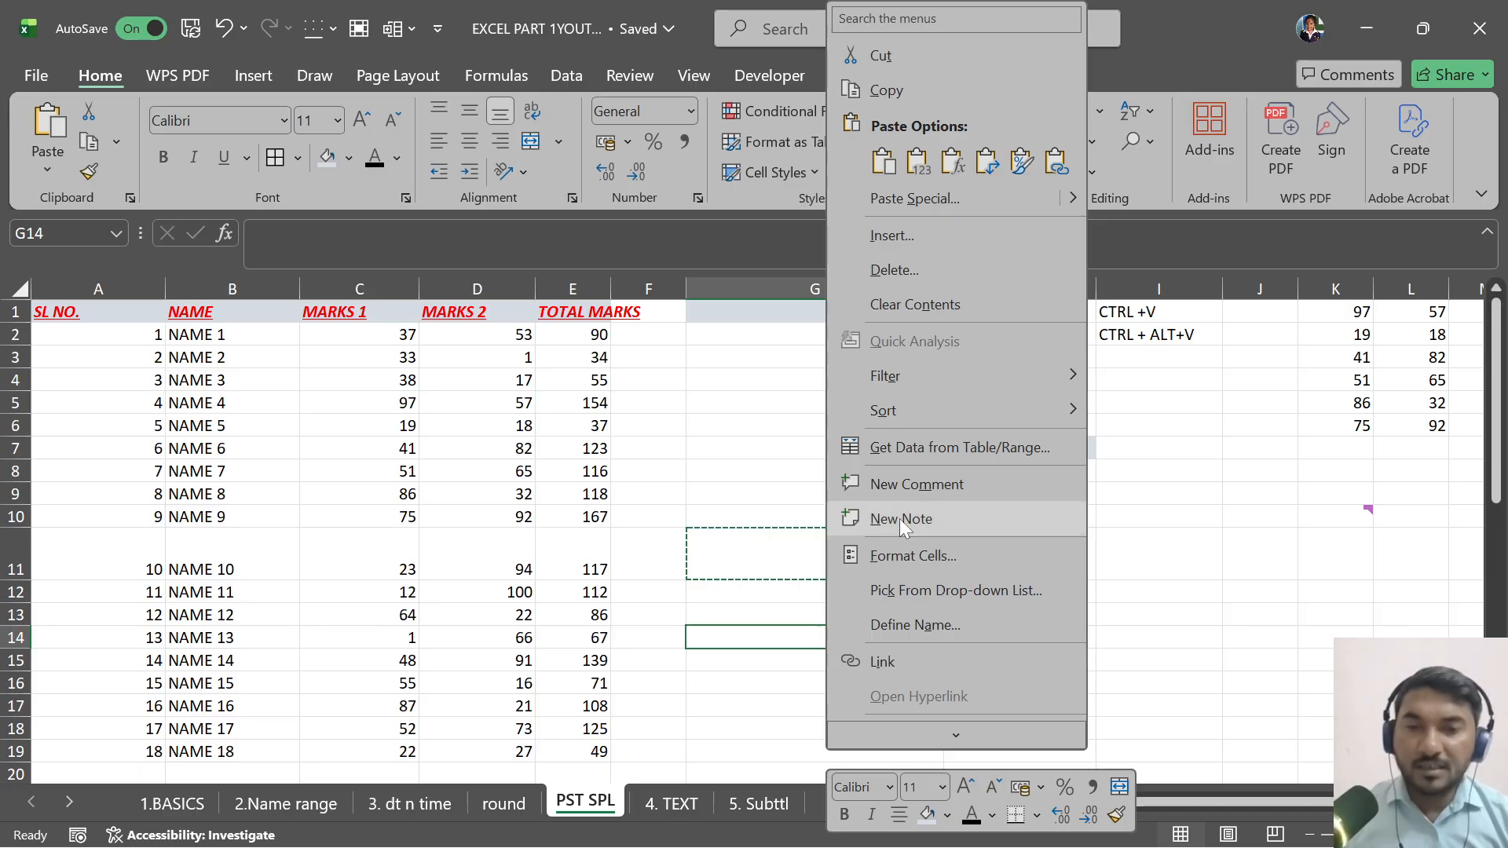
{"action": "left_click", "coordinate": [940, 517]}
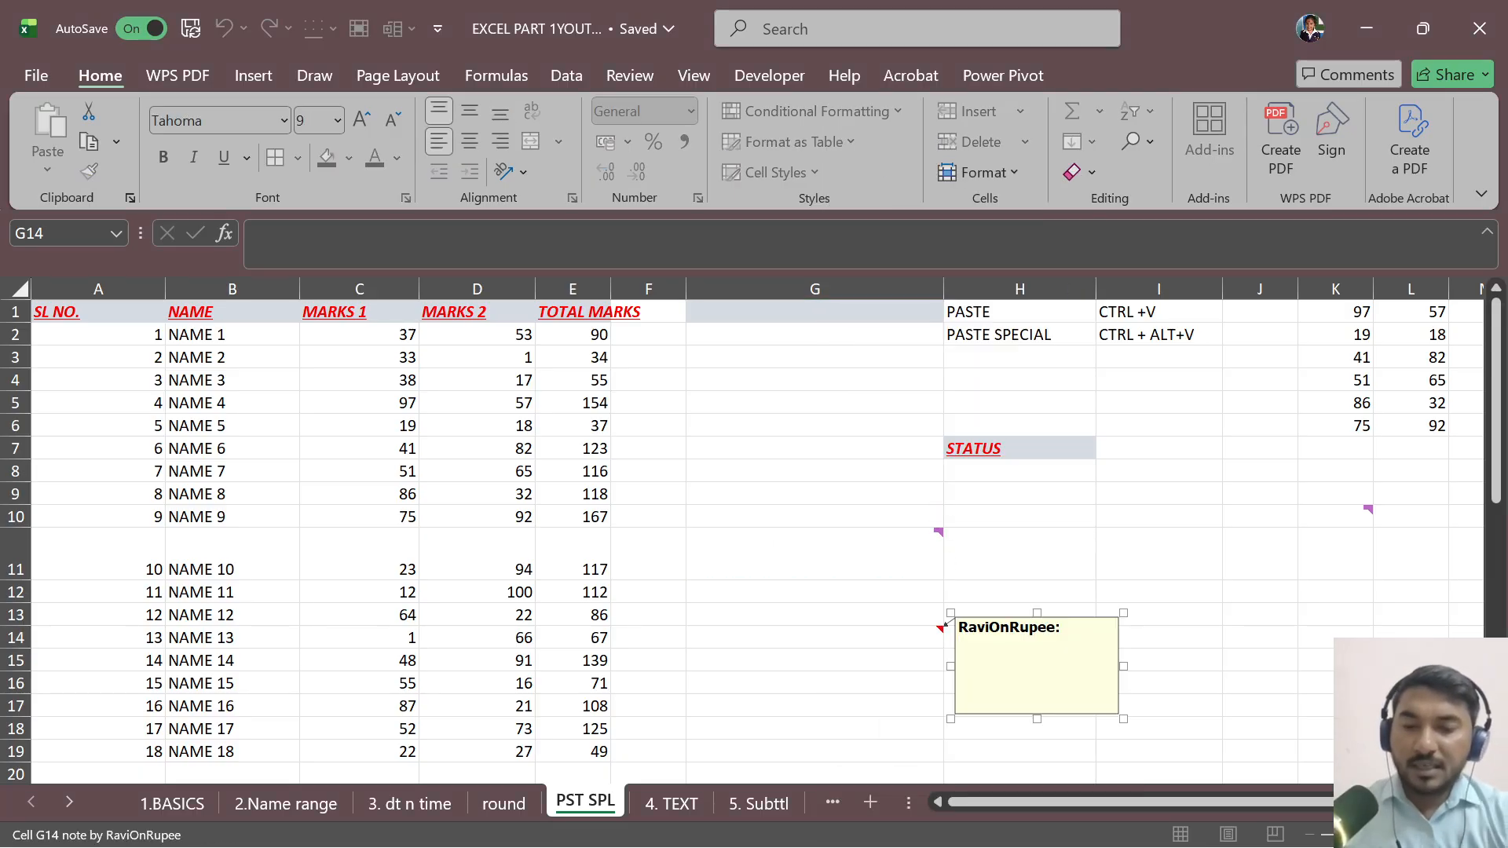
{"action": "type", "text": "YES "}
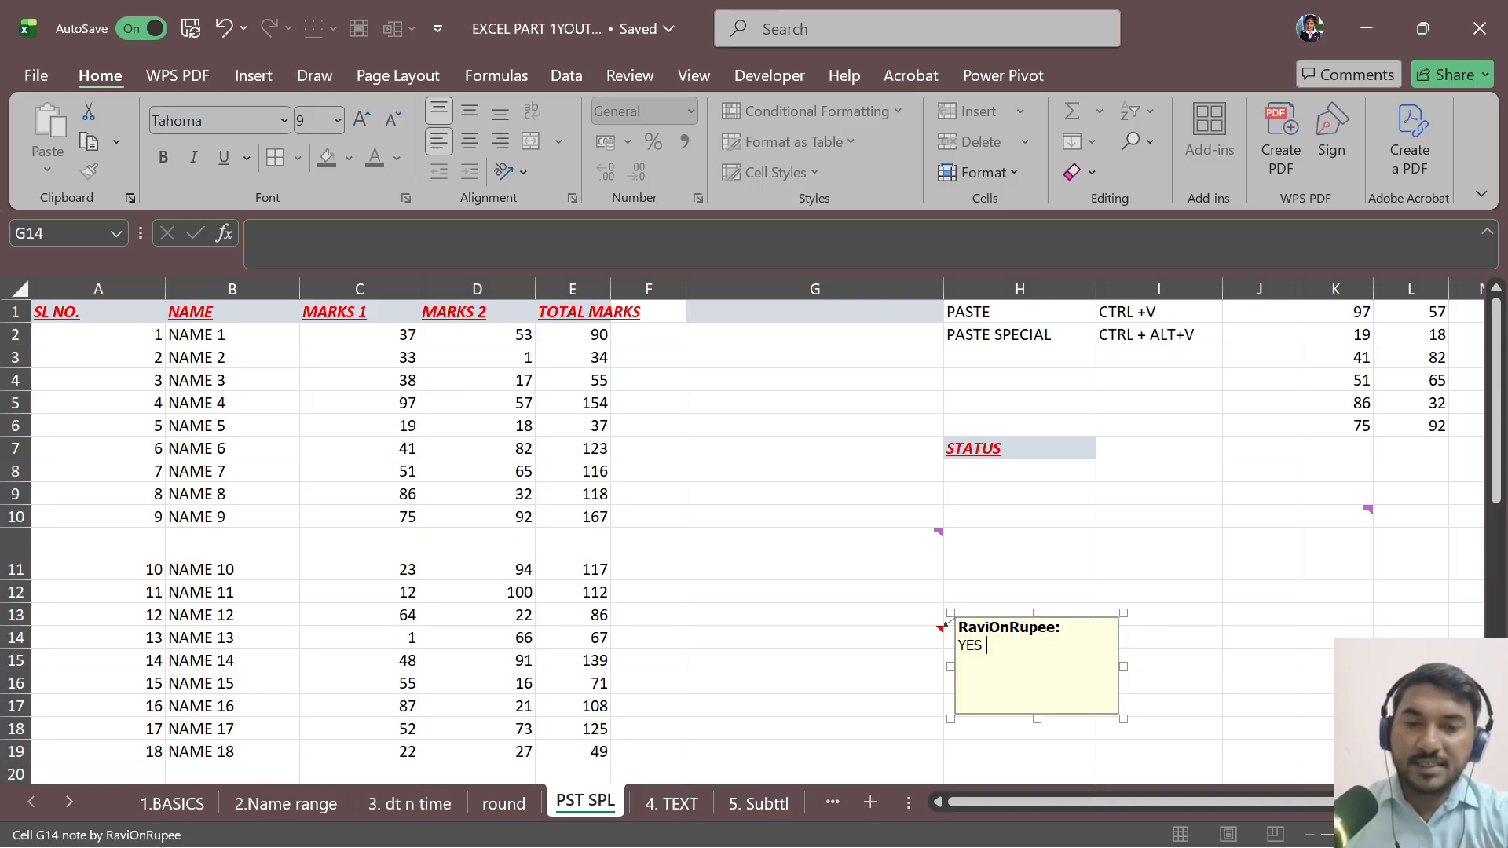
{"action": "type", "text": "THIS NEW "}
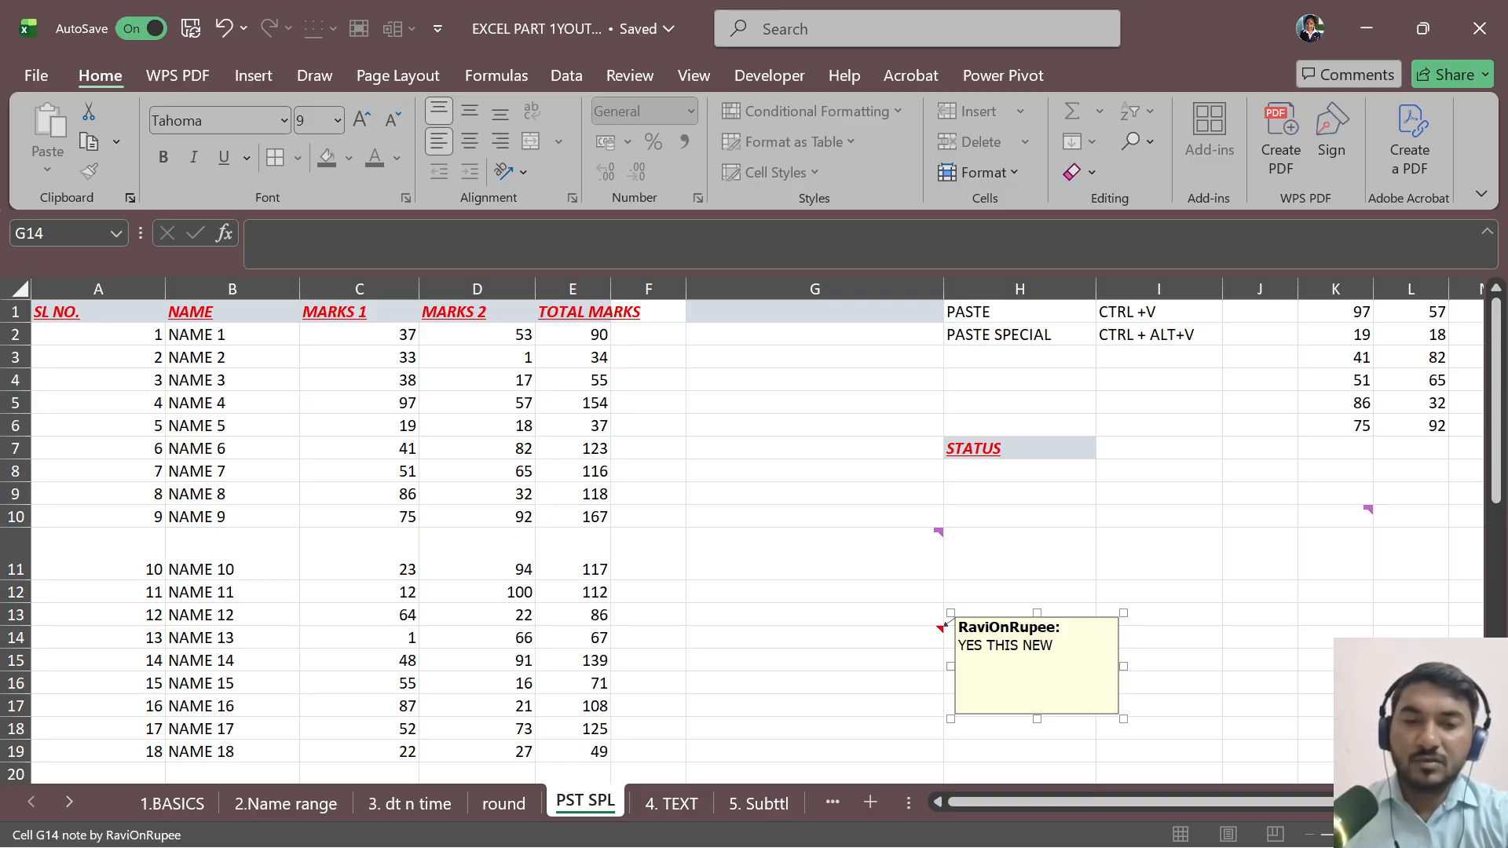
{"action": "type", "text": "NOTE"}
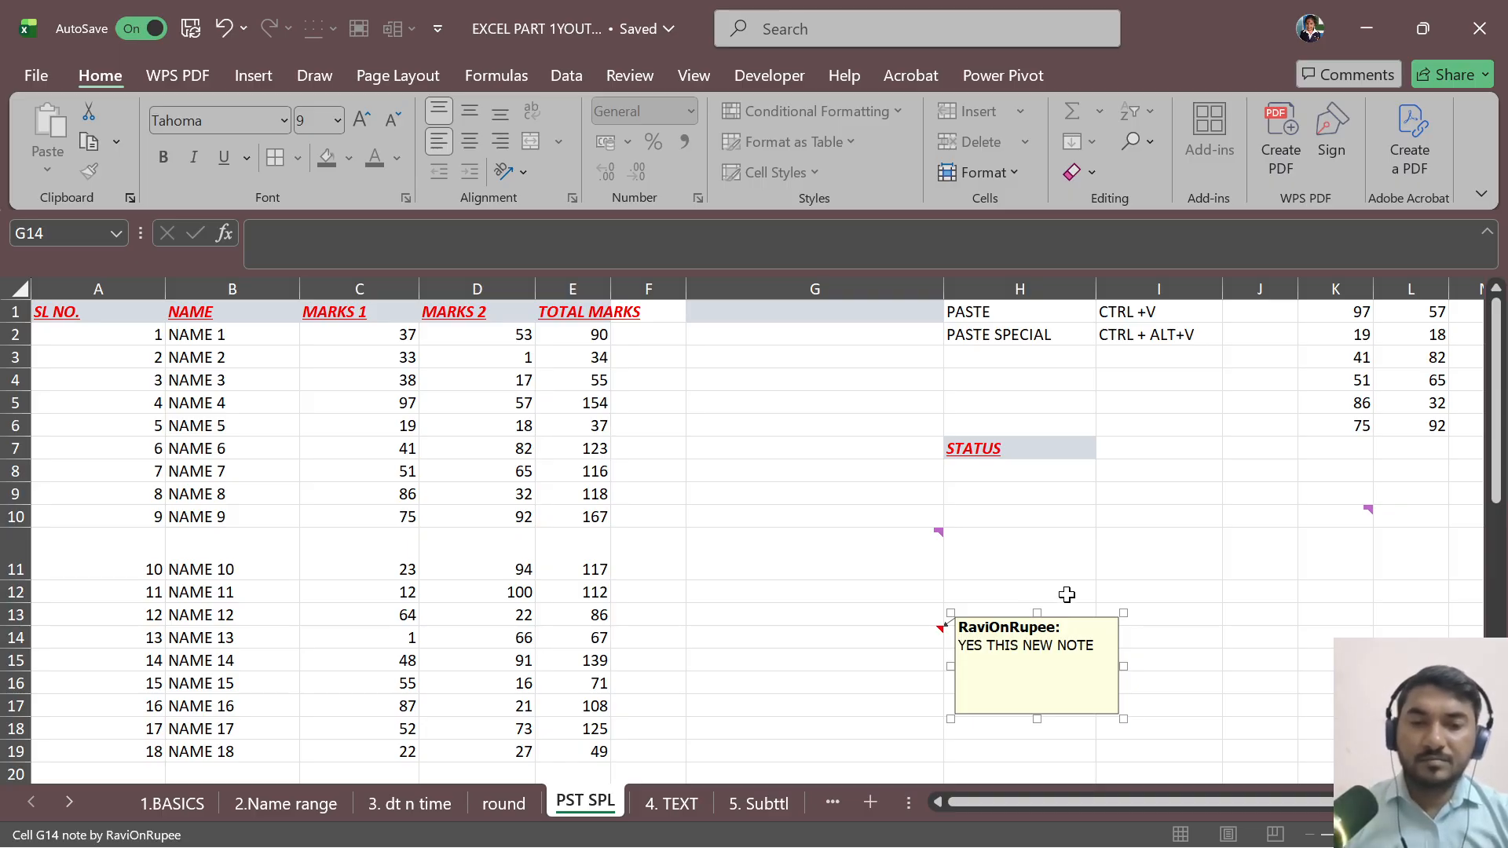
{"action": "left_click", "coordinate": [1162, 575]}
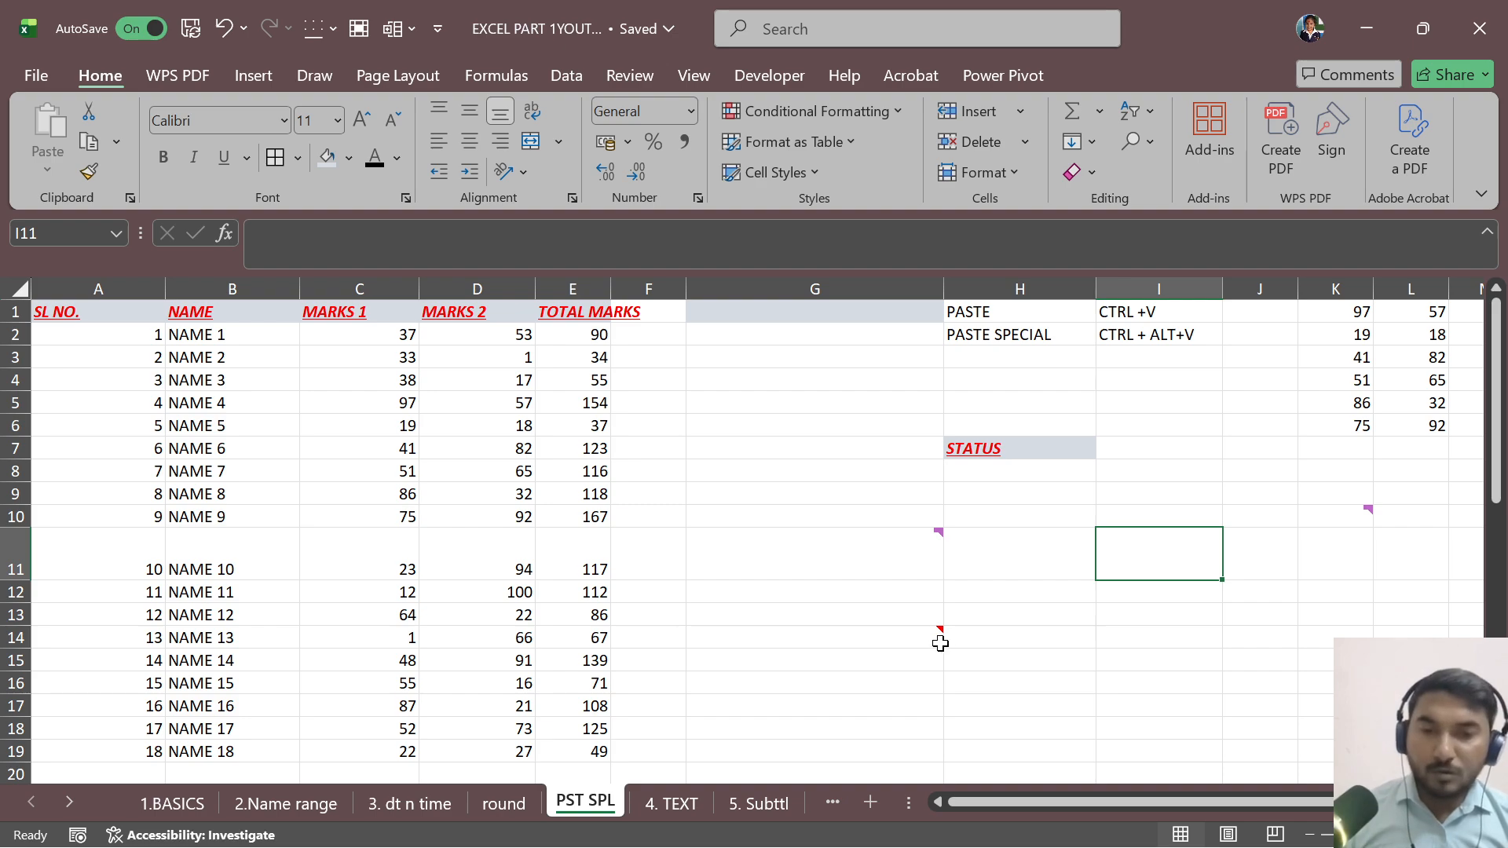
Step: Copy cell G14 and use Paste Special with Comments and Notes to paste only its note into J13
{"action": "left_click", "coordinate": [938, 688]}
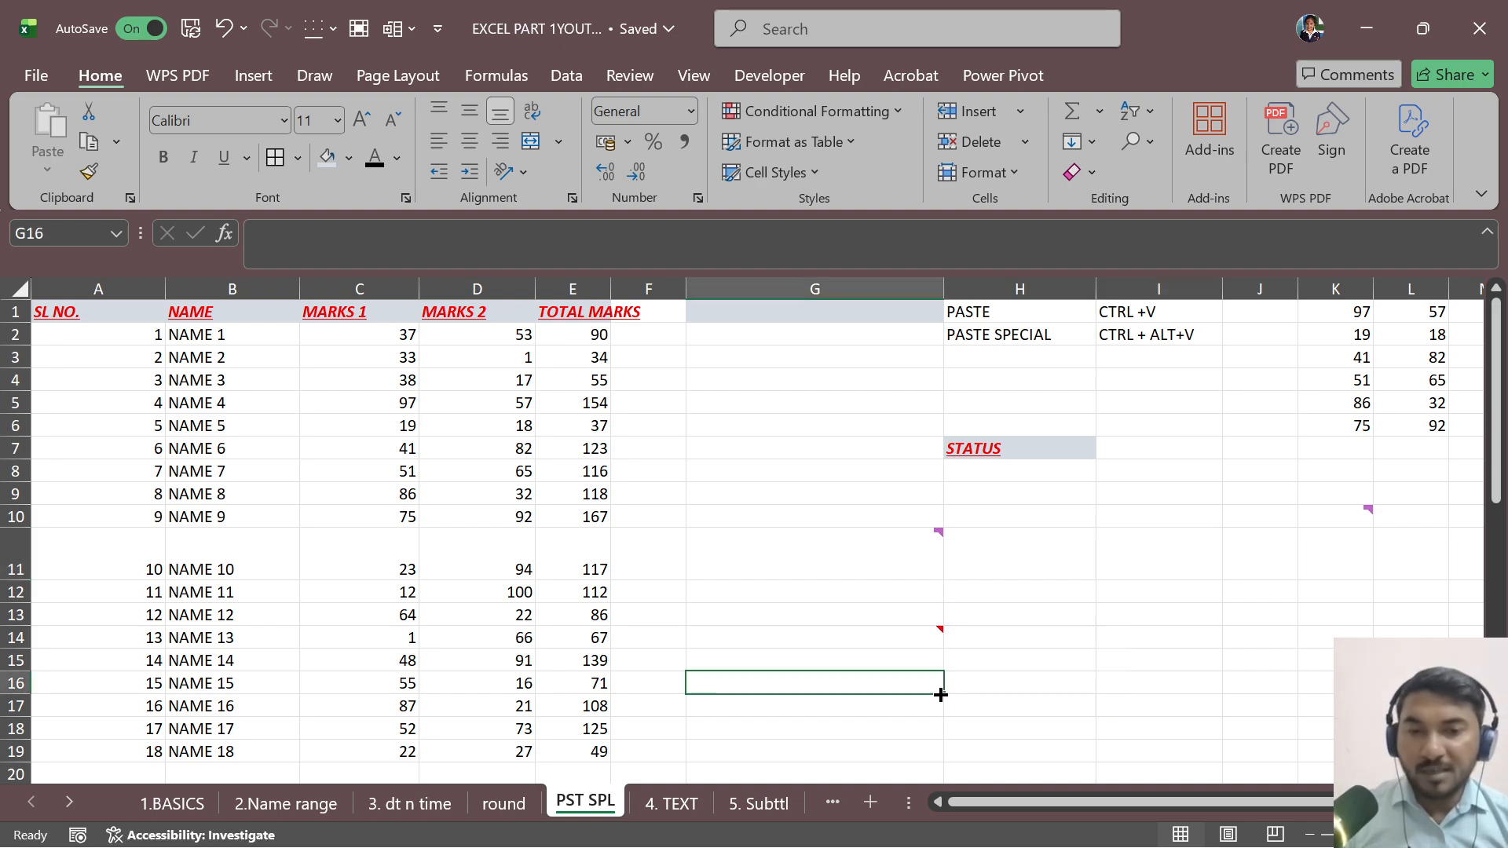
{"action": "left_click", "coordinate": [903, 635]}
{"action": "key", "text": "ctrl+c"}
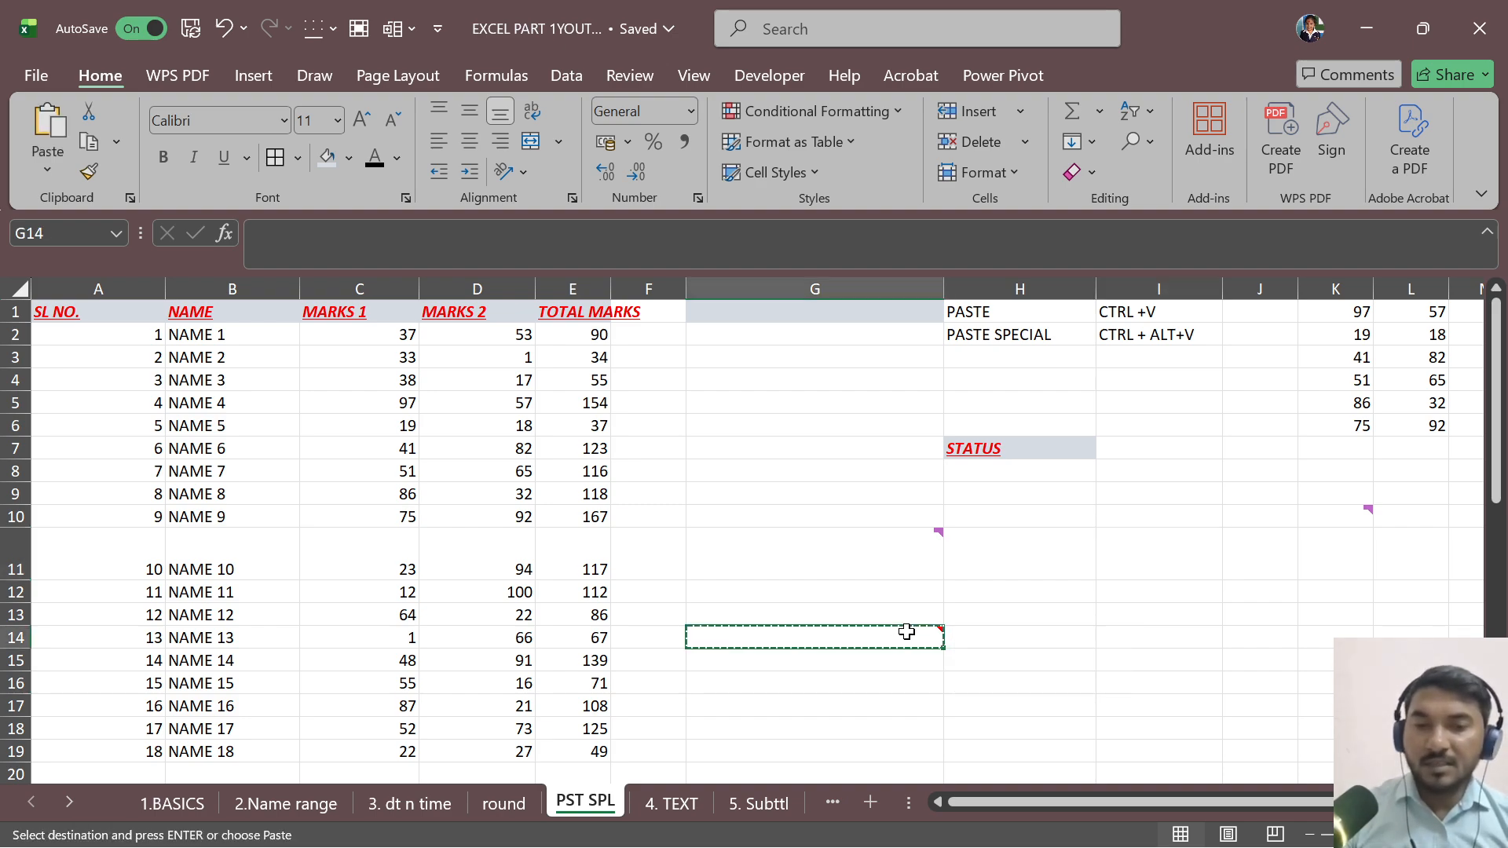
{"action": "left_click", "coordinate": [1233, 611]}
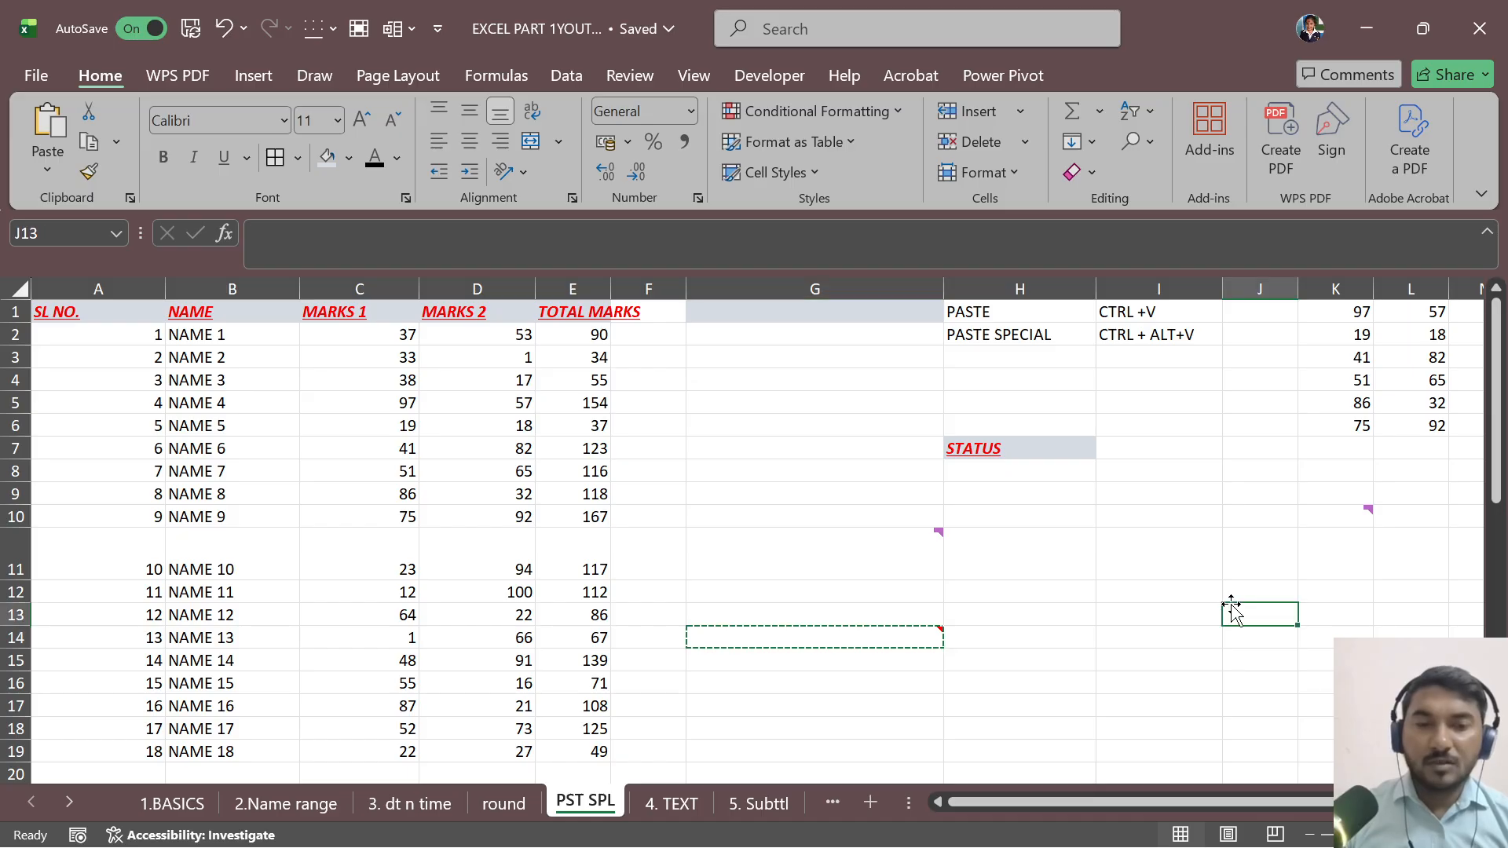
{"action": "key", "text": "ctrl+alt+v"}
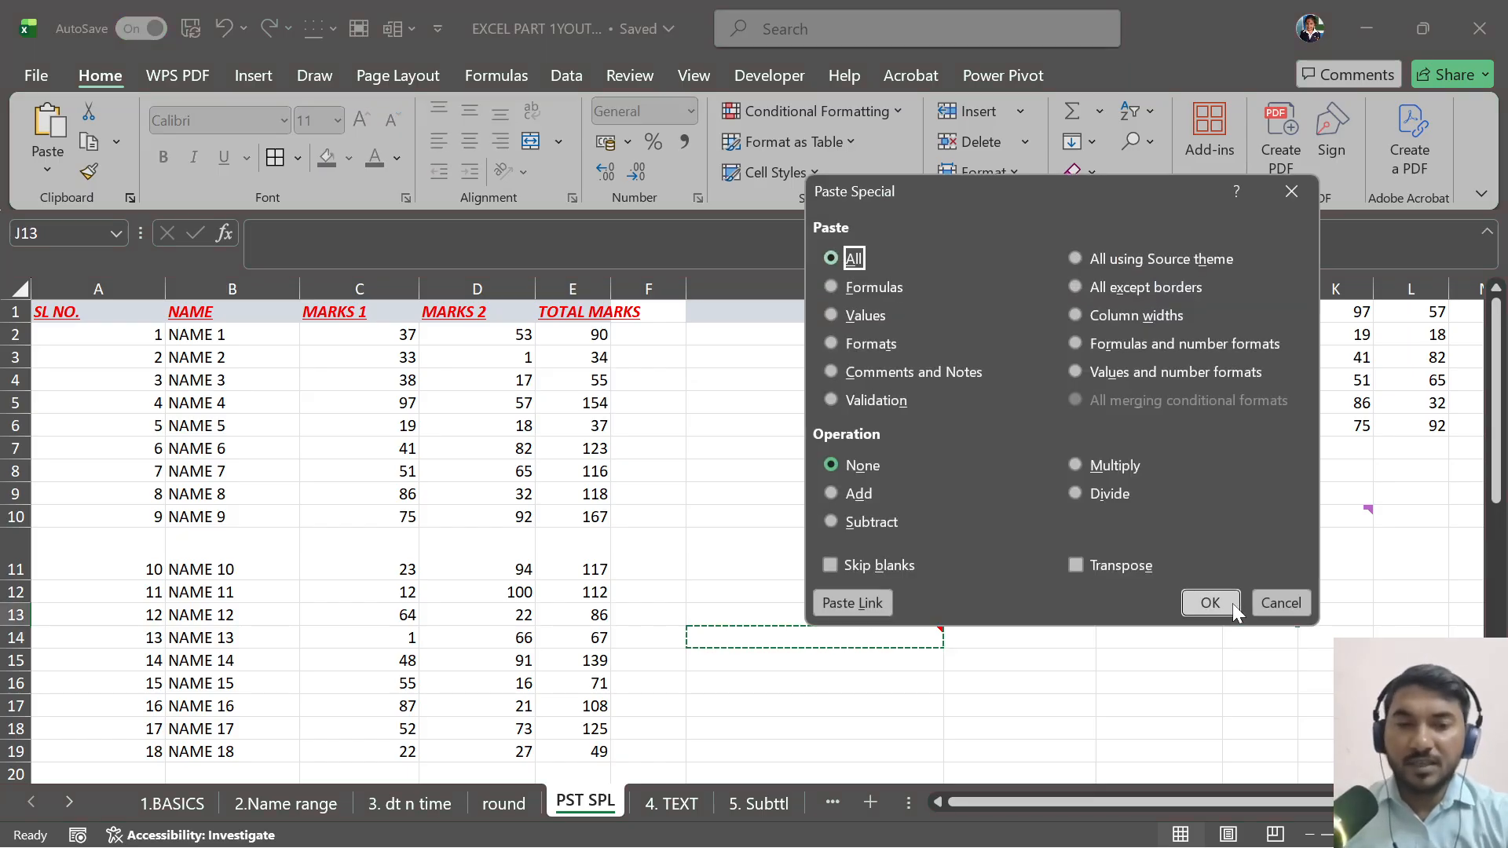
{"action": "left_click", "coordinate": [883, 371]}
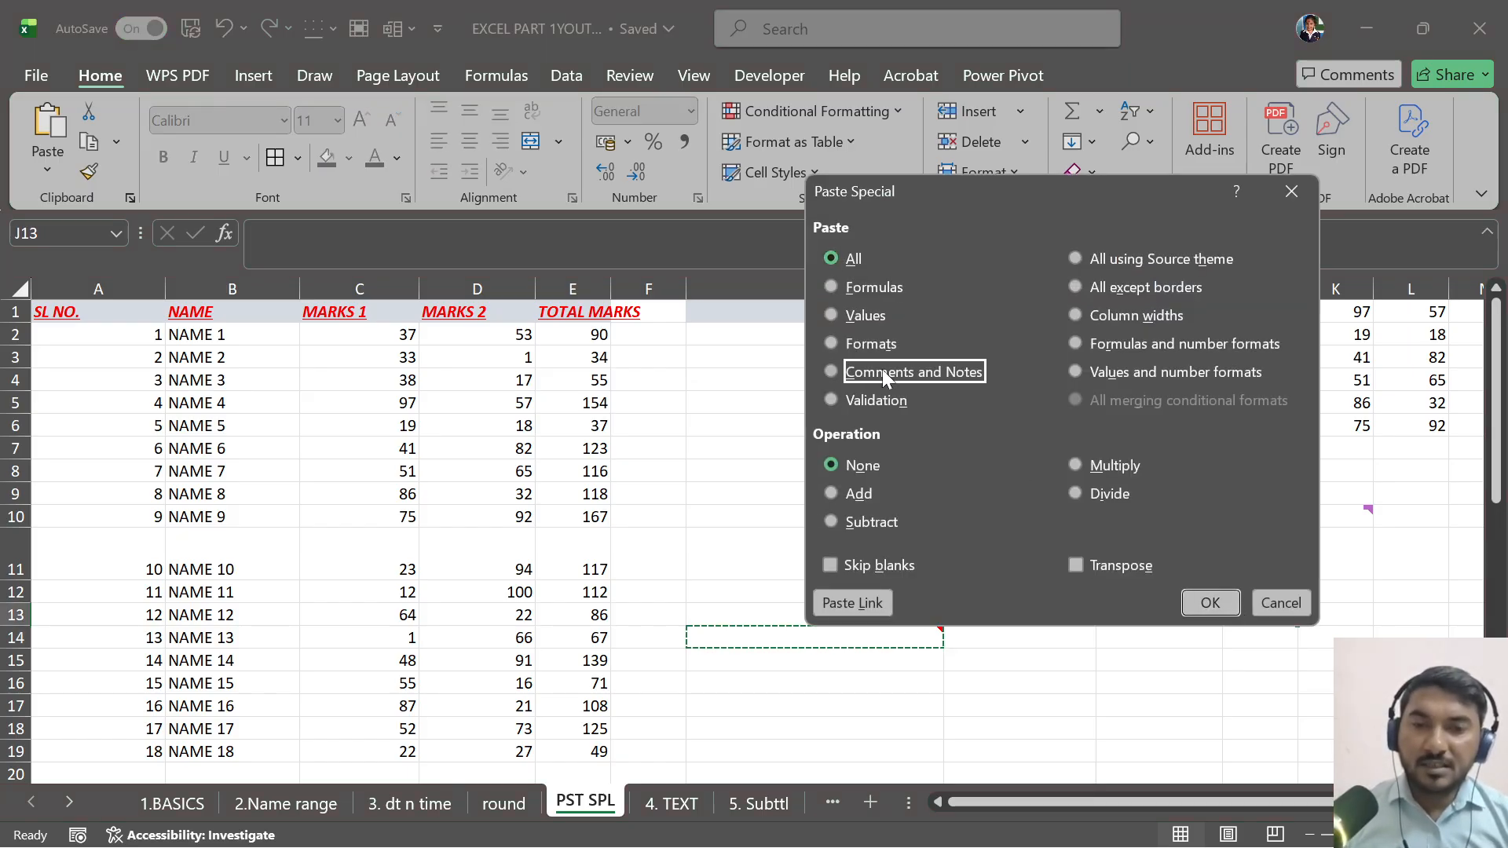
{"action": "left_click", "coordinate": [1209, 602]}
{"action": "mouse_move", "coordinate": [1259, 612]}
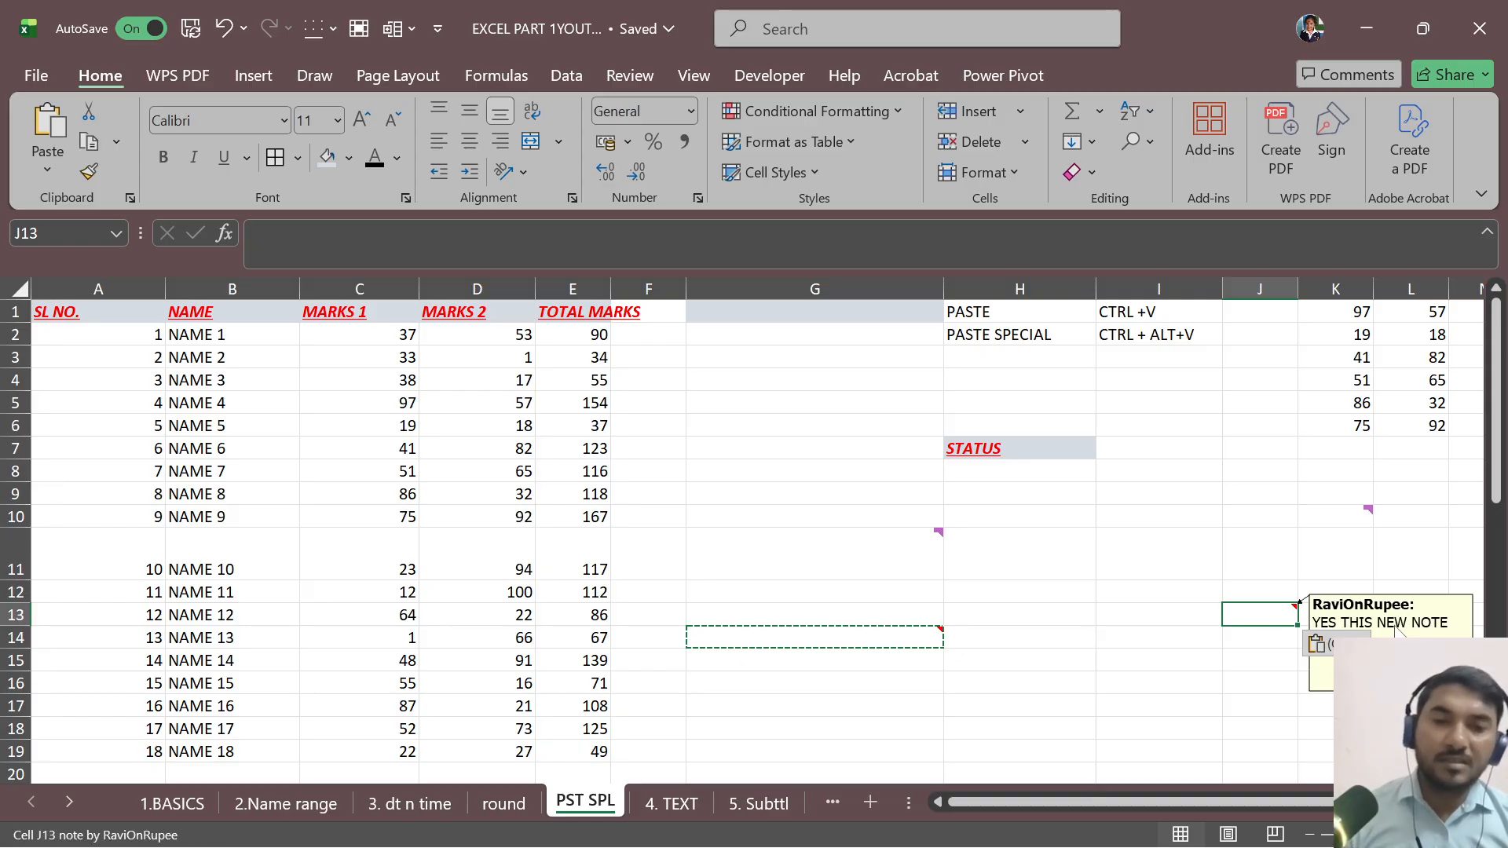
{"action": "left_click", "coordinate": [1148, 611]}
{"action": "mouse_move", "coordinate": [903, 550]}
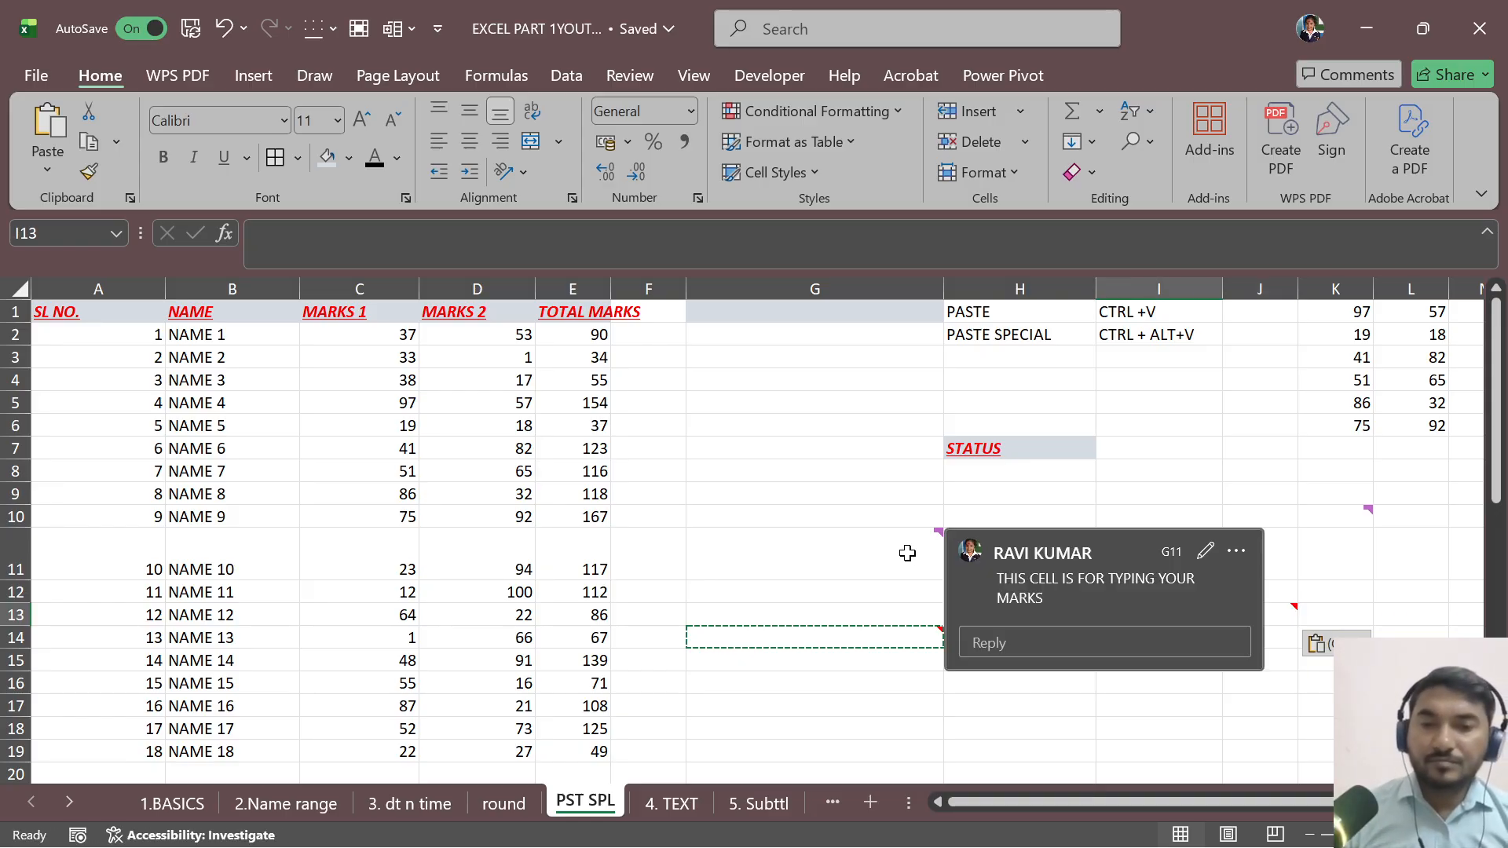
Step: Review the Paste Special options for cell G9 and close the dialog without pasting
{"action": "left_click", "coordinate": [768, 494]}
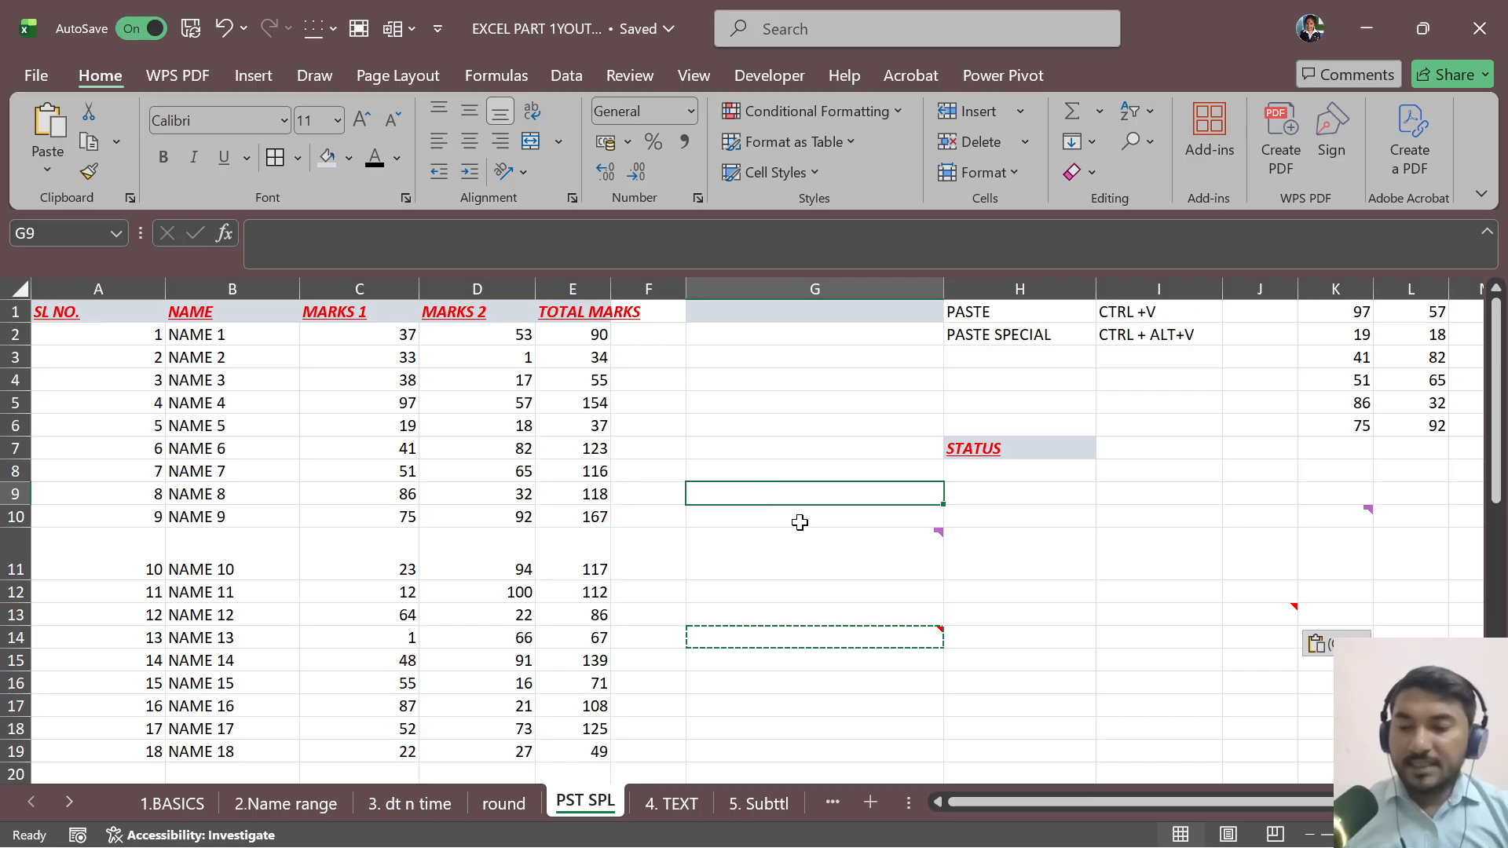
{"action": "key", "text": "ctrl+alt+v"}
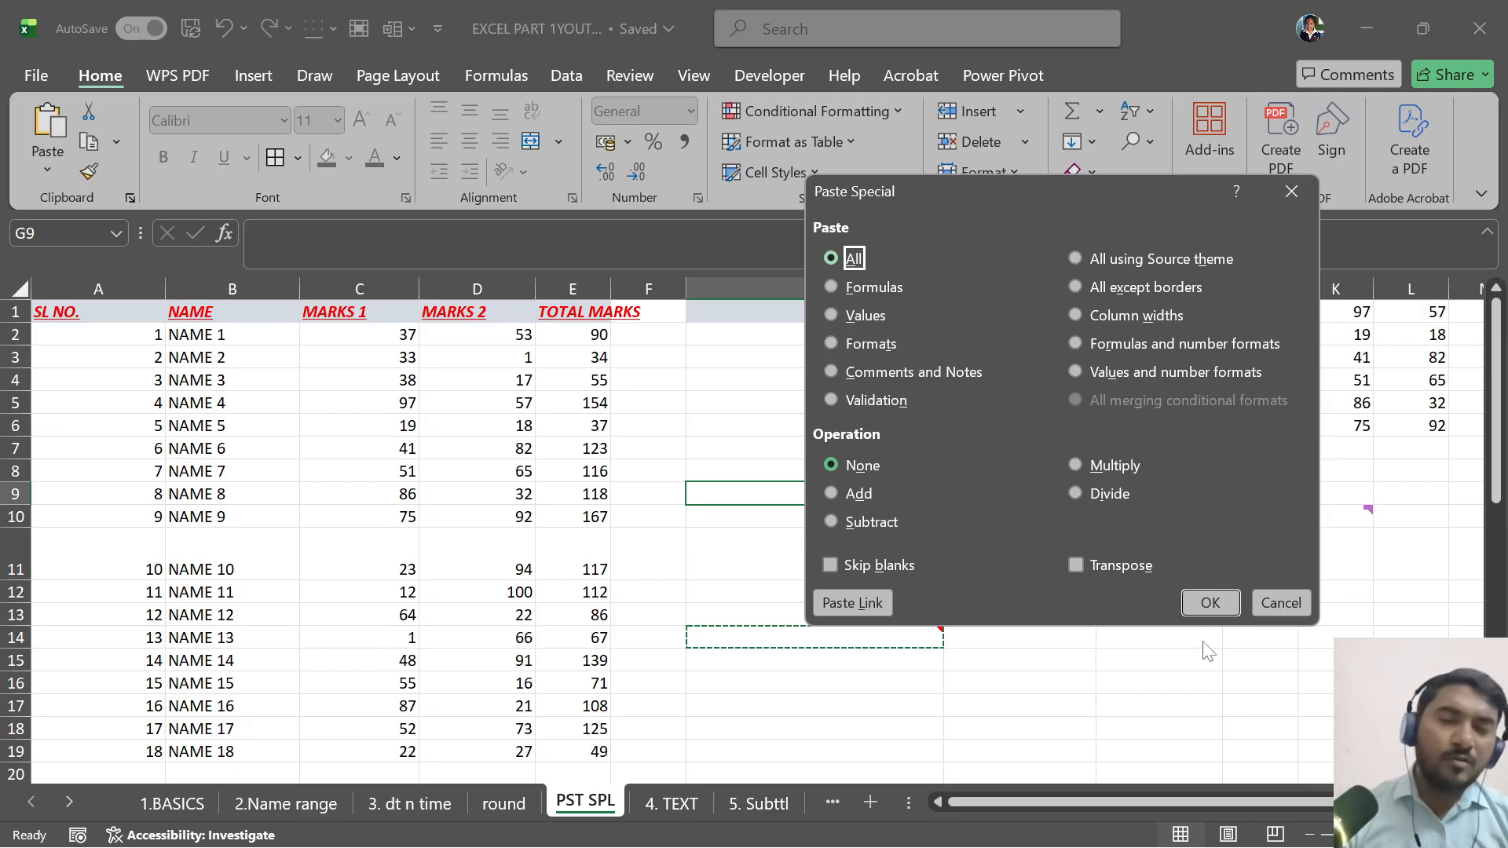
{"action": "left_click", "coordinate": [1278, 603]}
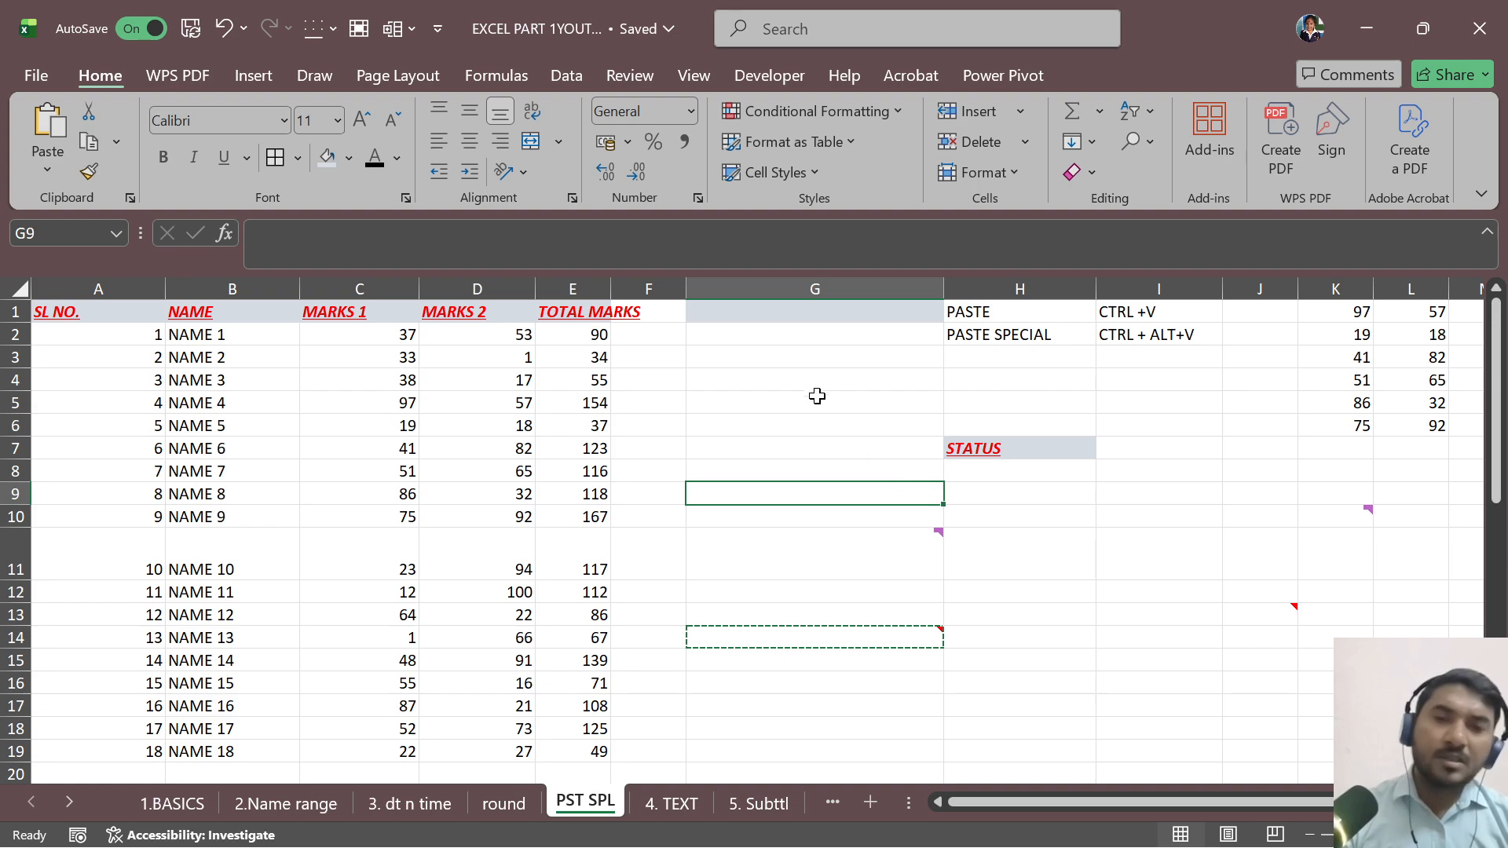
Step: Examine the criteria types that Data Validation allows for the range G4:G8, without applying a rule
{"action": "left_click_drag", "start_coordinate": [813, 385], "coordinate": [822, 471]}
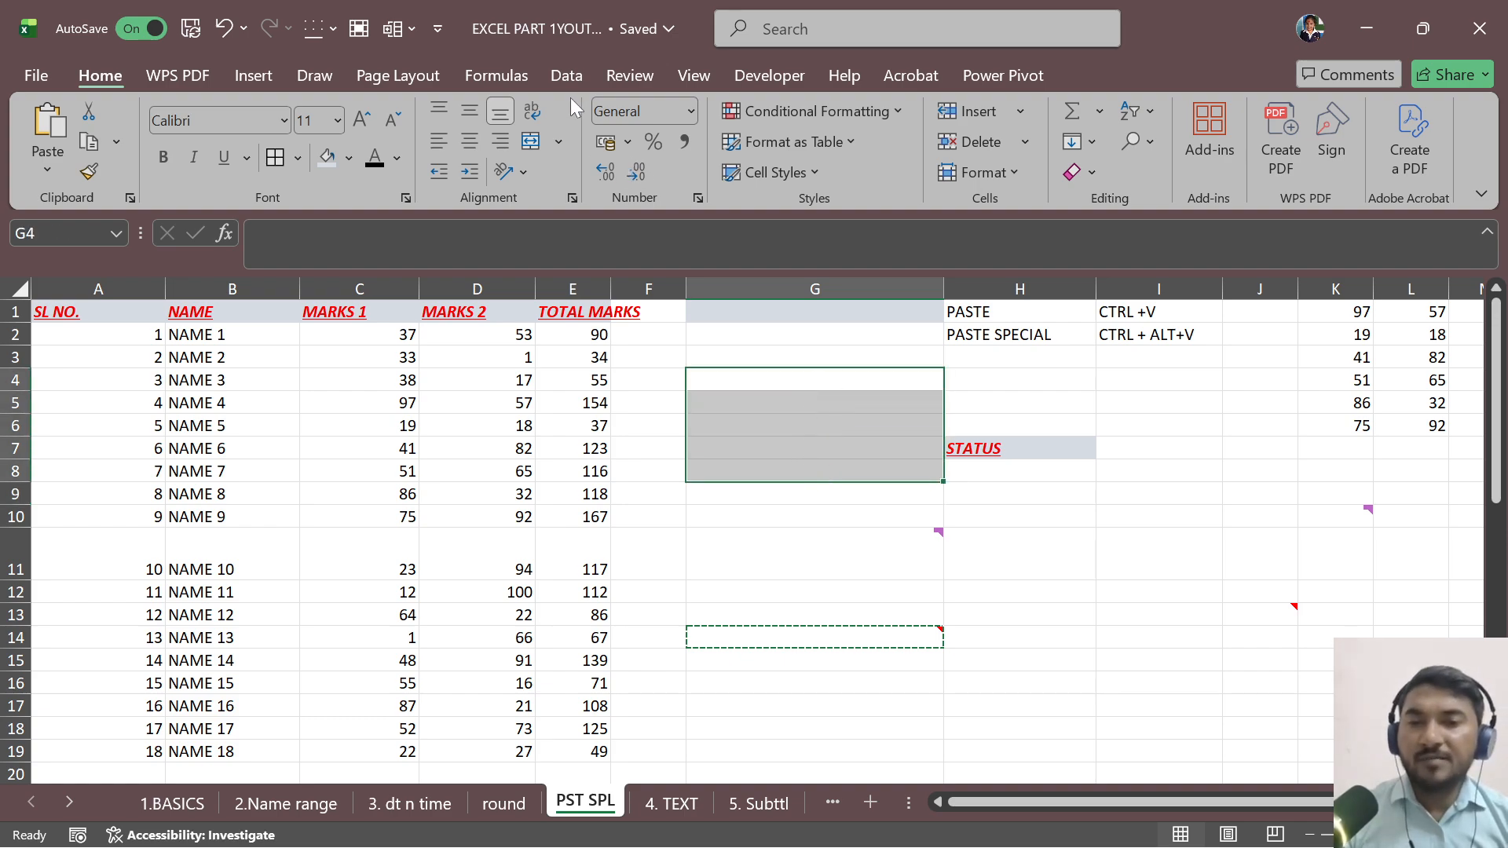
{"action": "left_click", "coordinate": [566, 75]}
{"action": "left_click", "coordinate": [747, 175]}
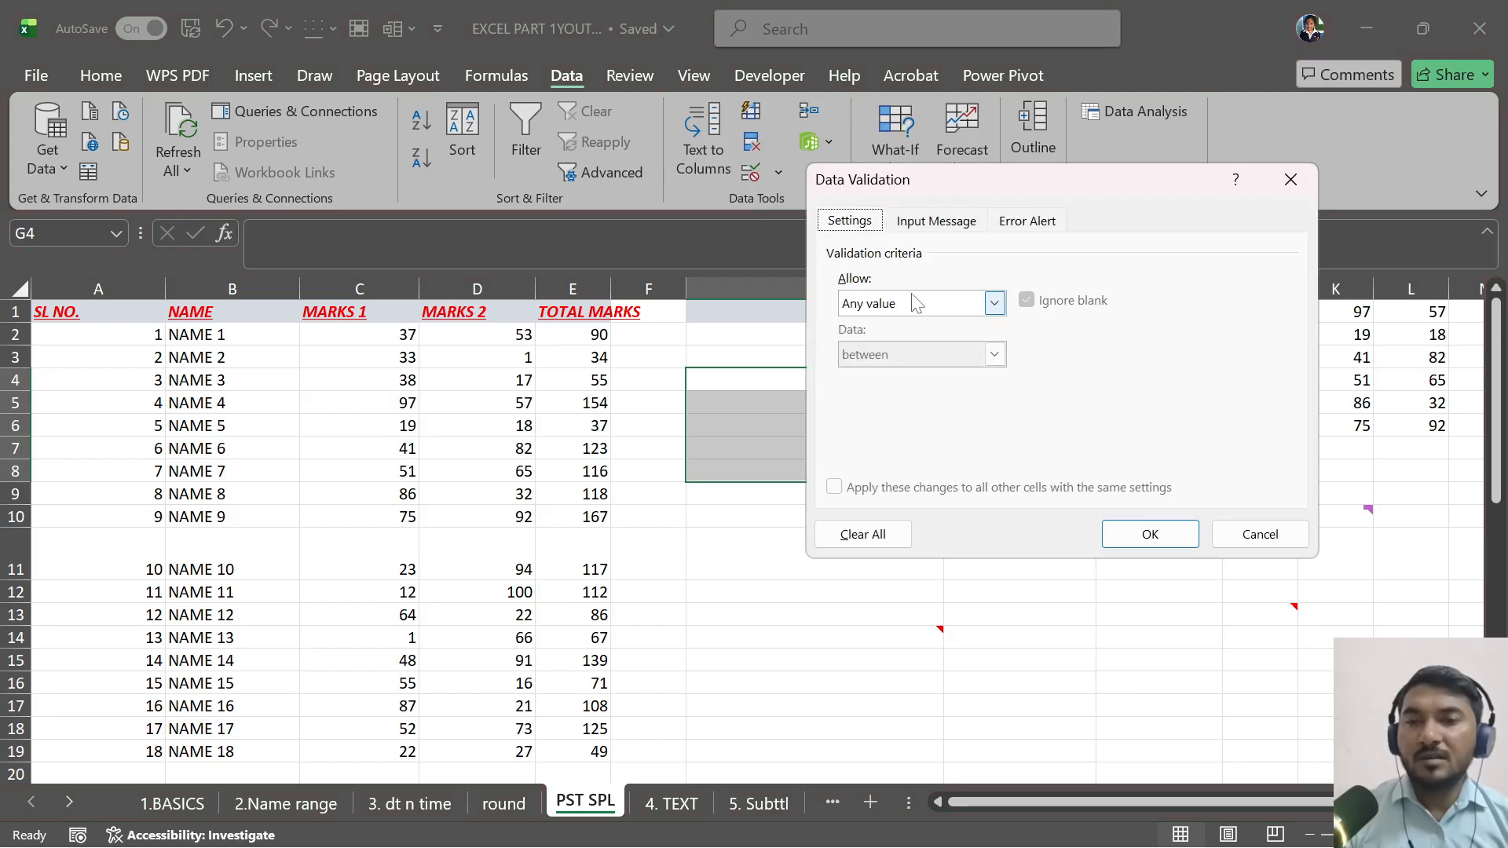
{"action": "left_click", "coordinate": [916, 304]}
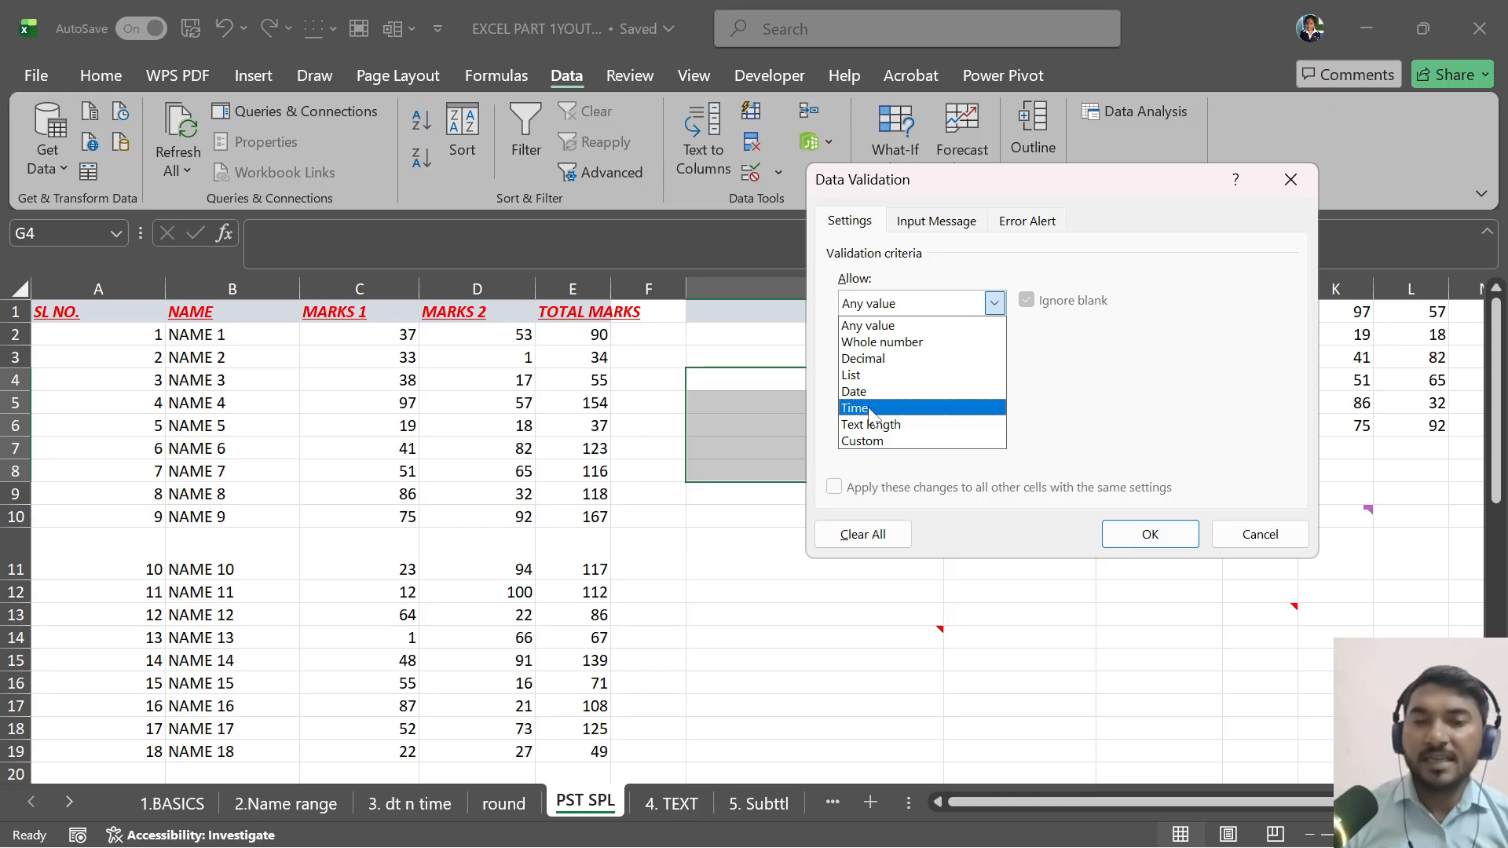
{"action": "left_click", "coordinate": [1260, 536]}
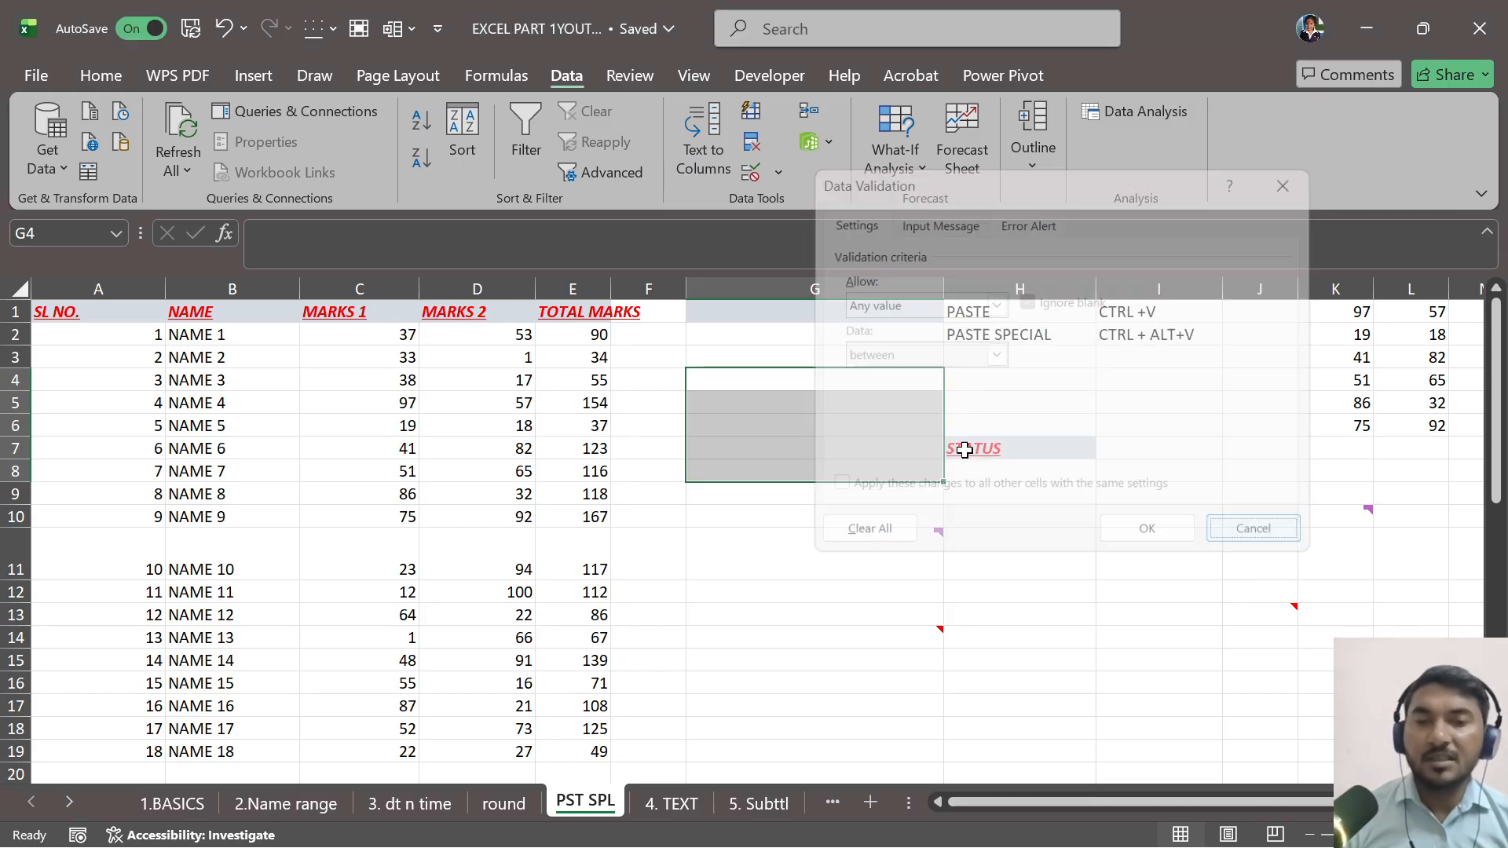
{"action": "left_click_drag", "start_coordinate": [1159, 491], "coordinate": [1155, 641]}
{"action": "left_click", "coordinate": [826, 421]}
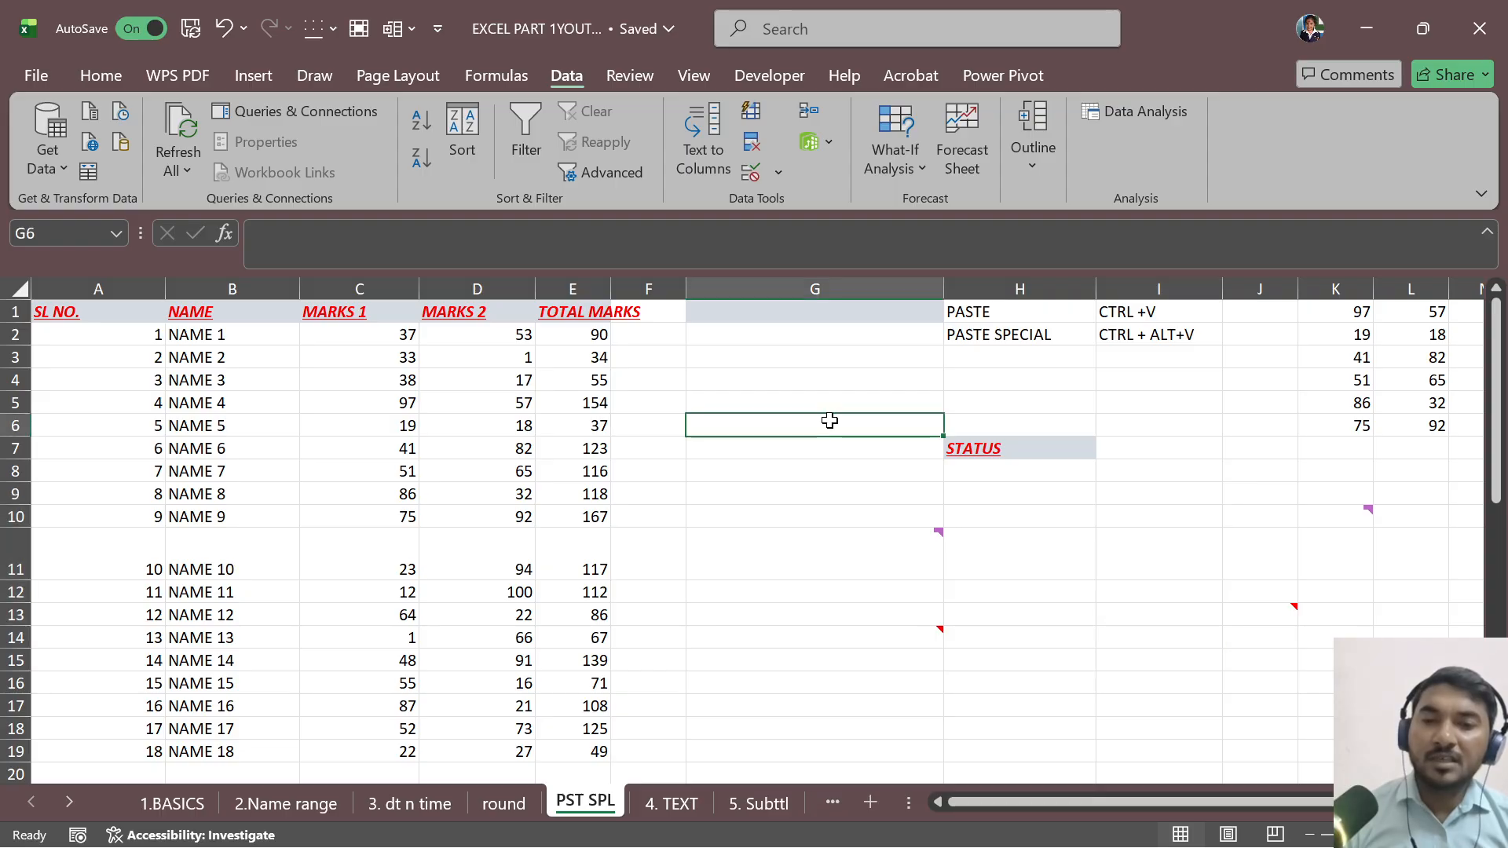
{"action": "key", "text": "ctrl+c"}
{"action": "left_click", "coordinate": [1123, 493]}
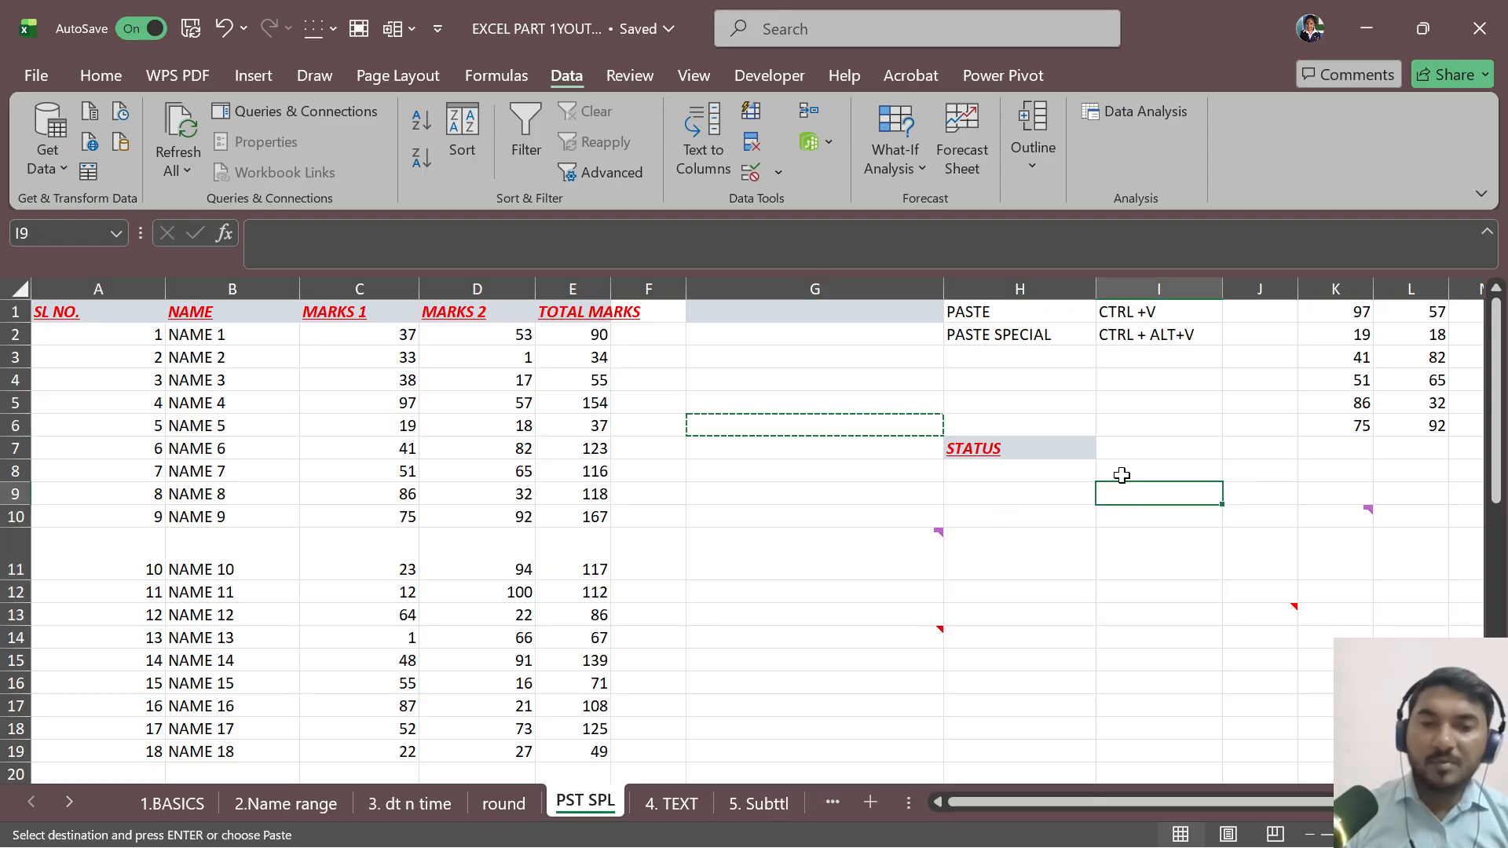
{"action": "key", "text": "ctrl+alt+v"}
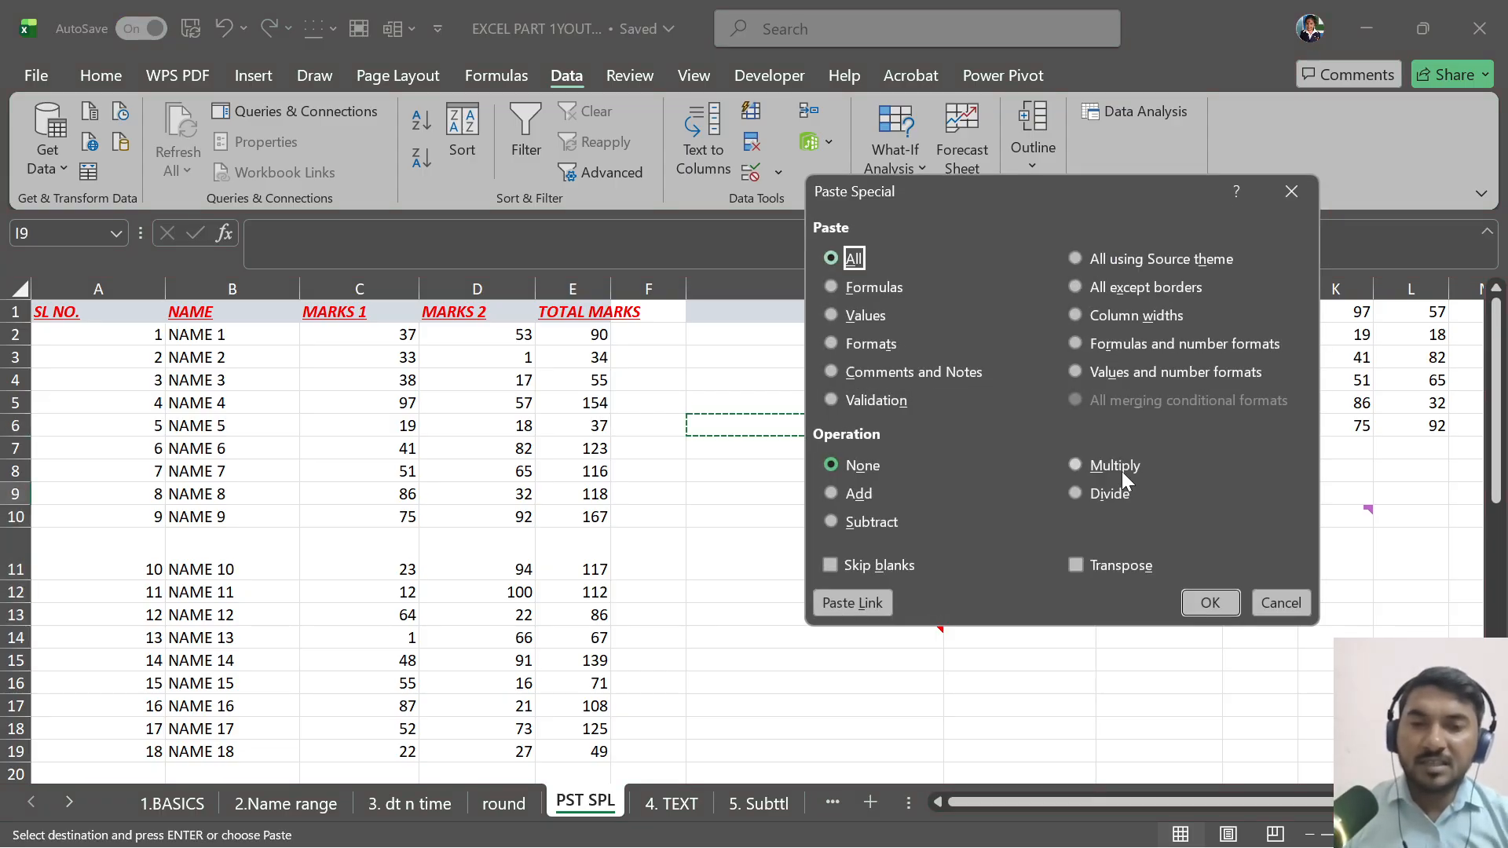
{"action": "left_click", "coordinate": [873, 400]}
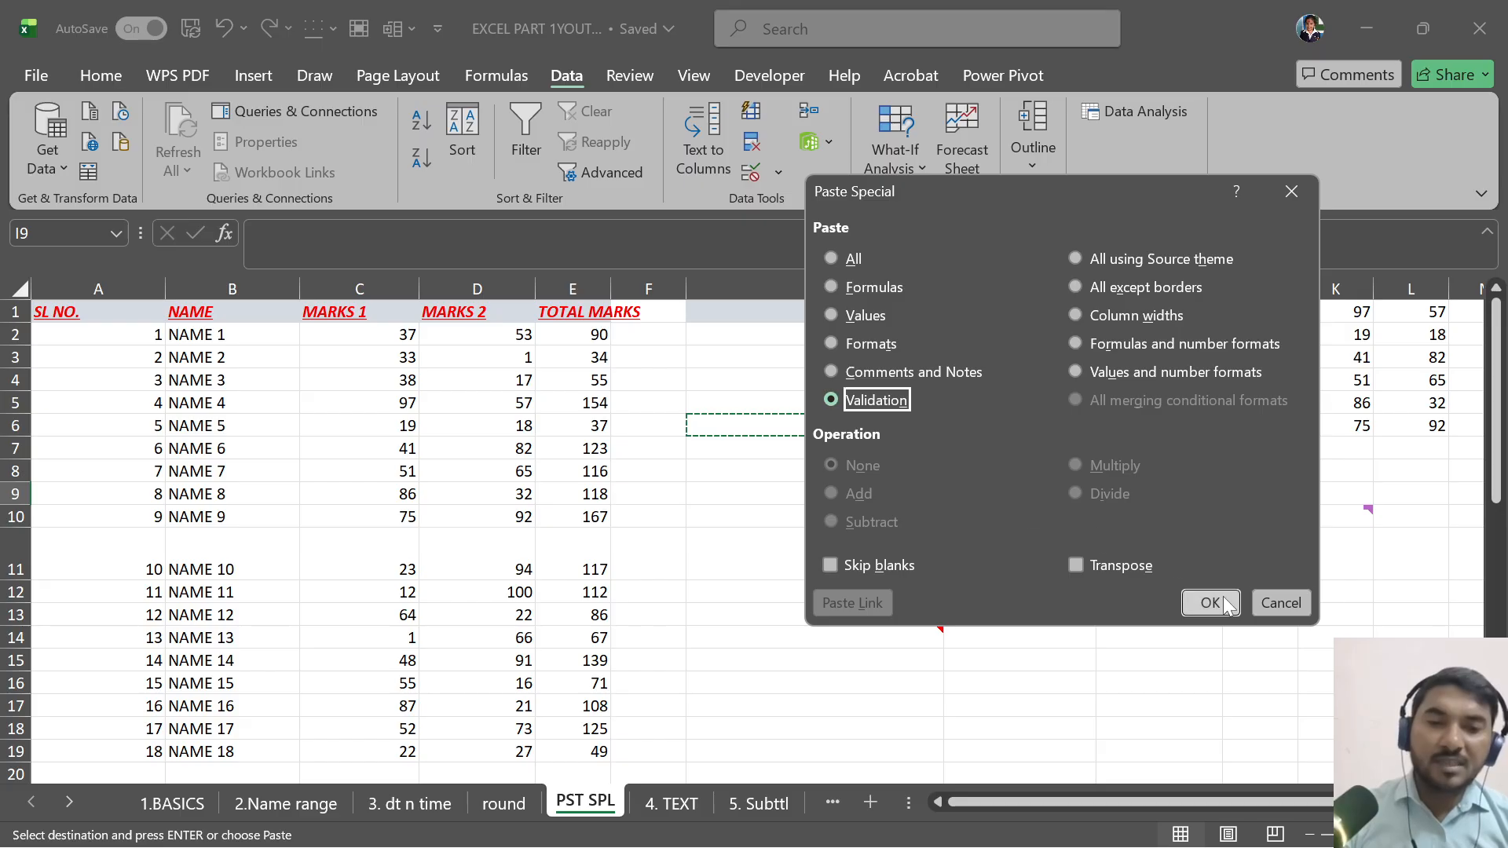
{"action": "left_click", "coordinate": [1280, 603]}
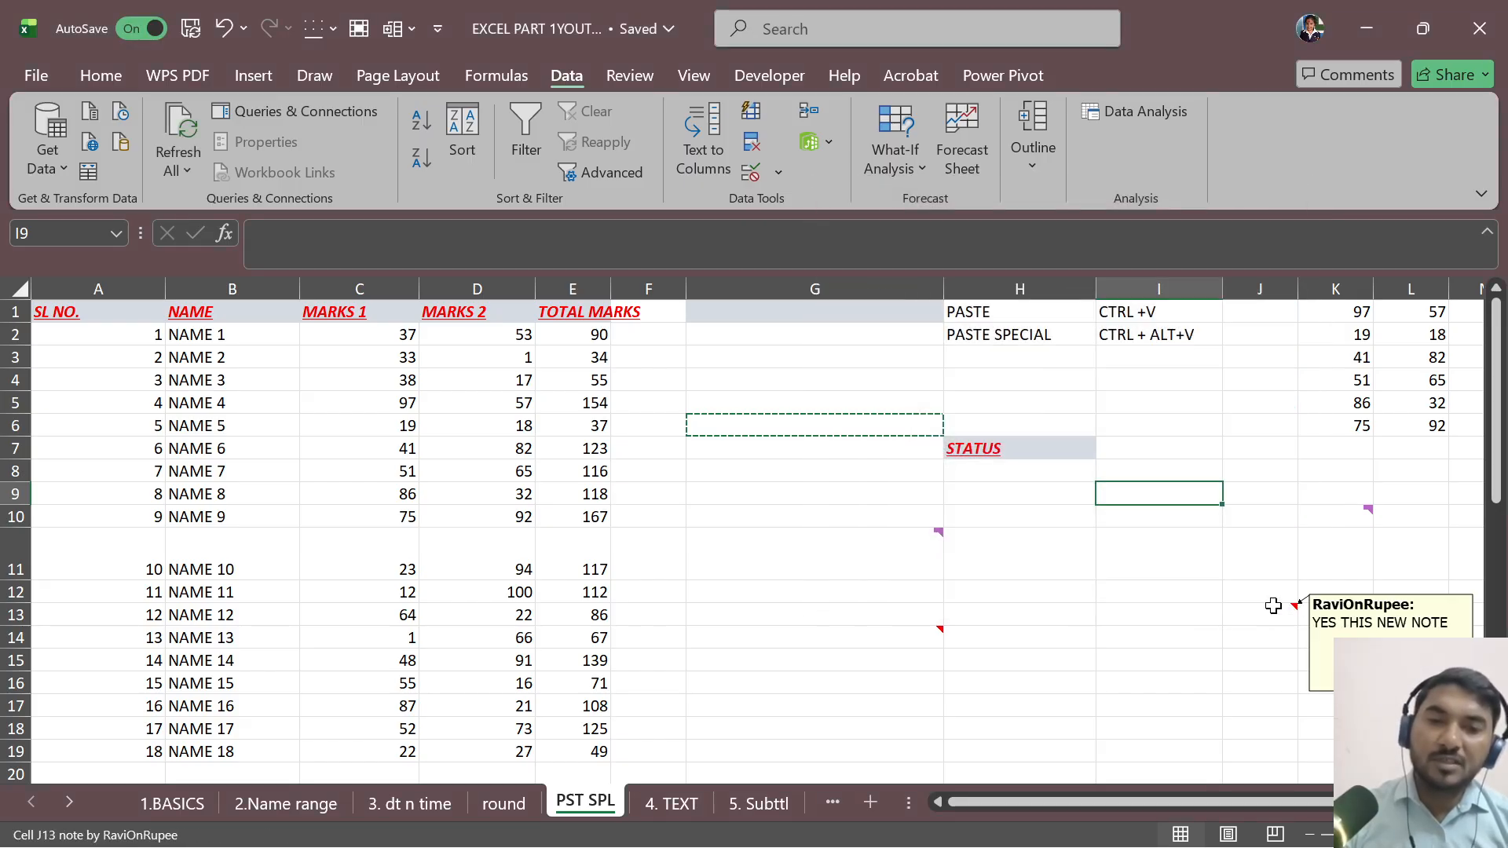
Step: Review the Paste Special options for cell G8, including Column widths, and close the dialog without pasting
{"action": "left_click", "coordinate": [1053, 562]}
{"action": "left_click", "coordinate": [809, 580]}
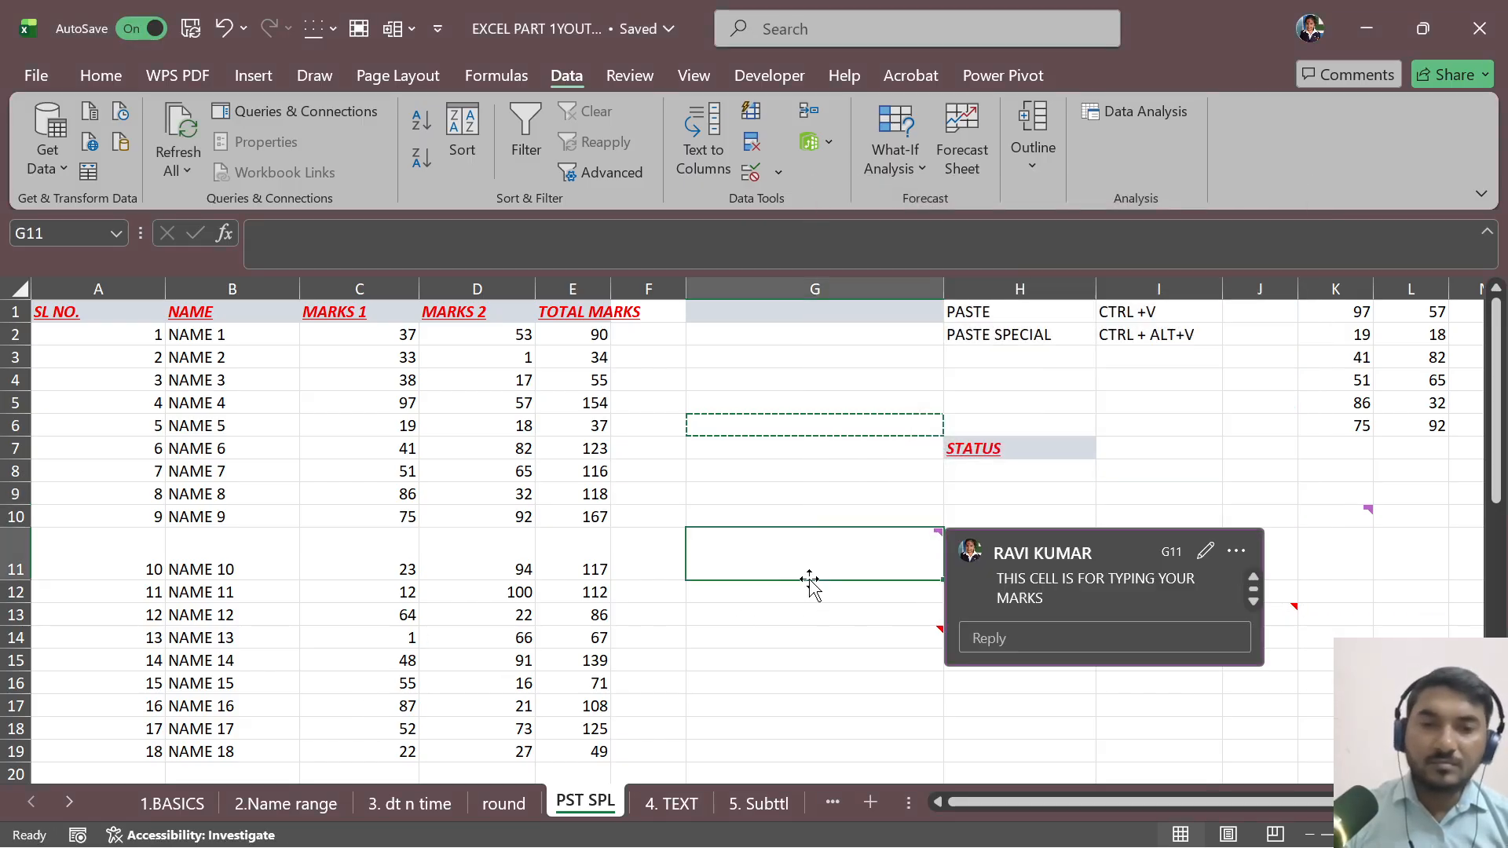
{"action": "left_click", "coordinate": [792, 472]}
{"action": "key", "text": "ctrl+alt+v"}
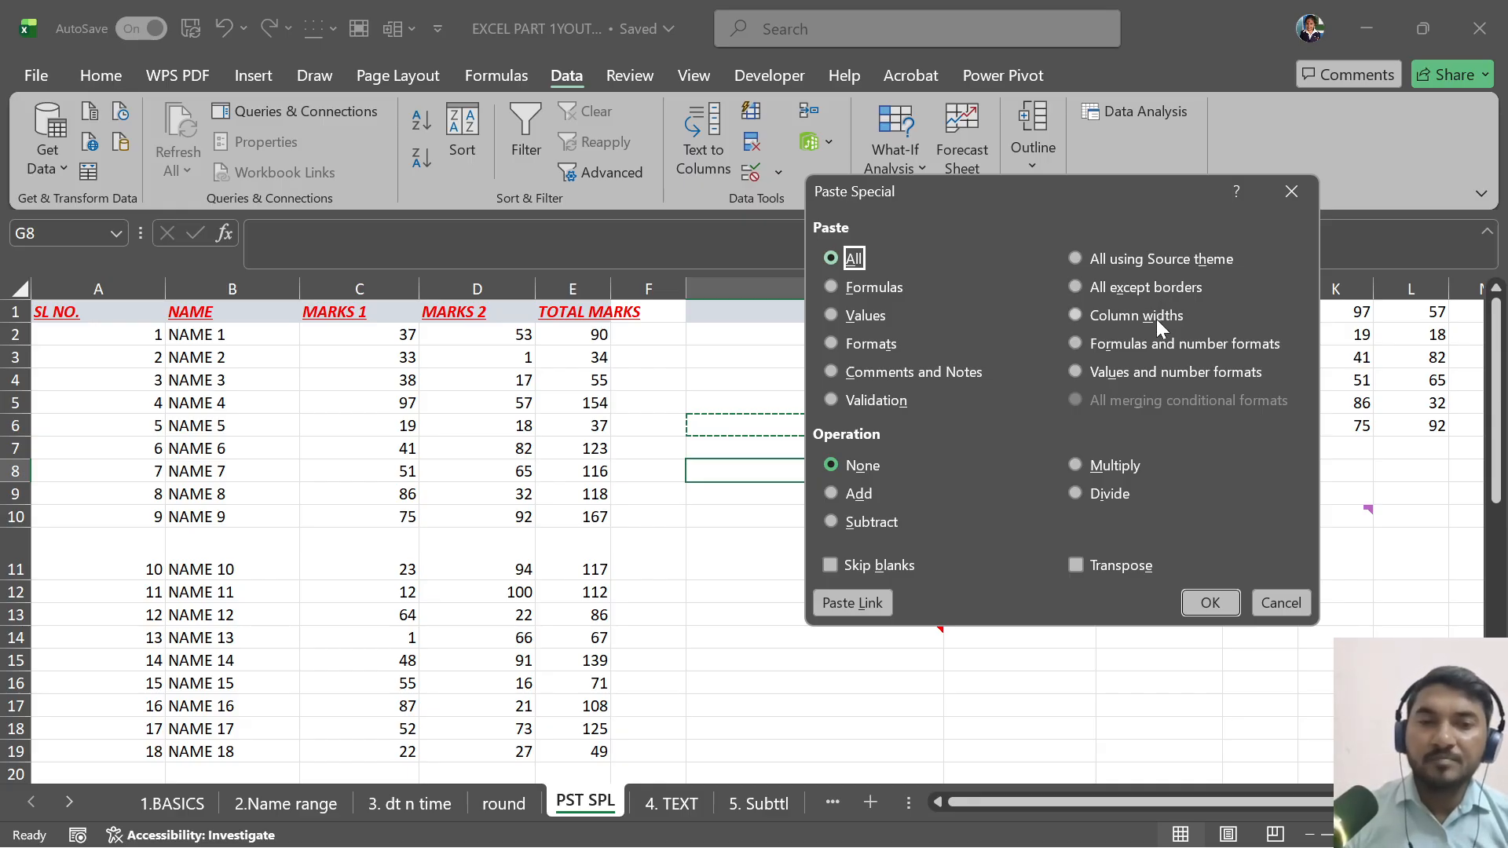
{"action": "left_click", "coordinate": [1275, 601]}
{"action": "left_click", "coordinate": [824, 522]}
Step: Create a new blank workbook and enter the numbers 1 to 5 across cells A1:E1
{"action": "key", "text": "ctrl+n"}
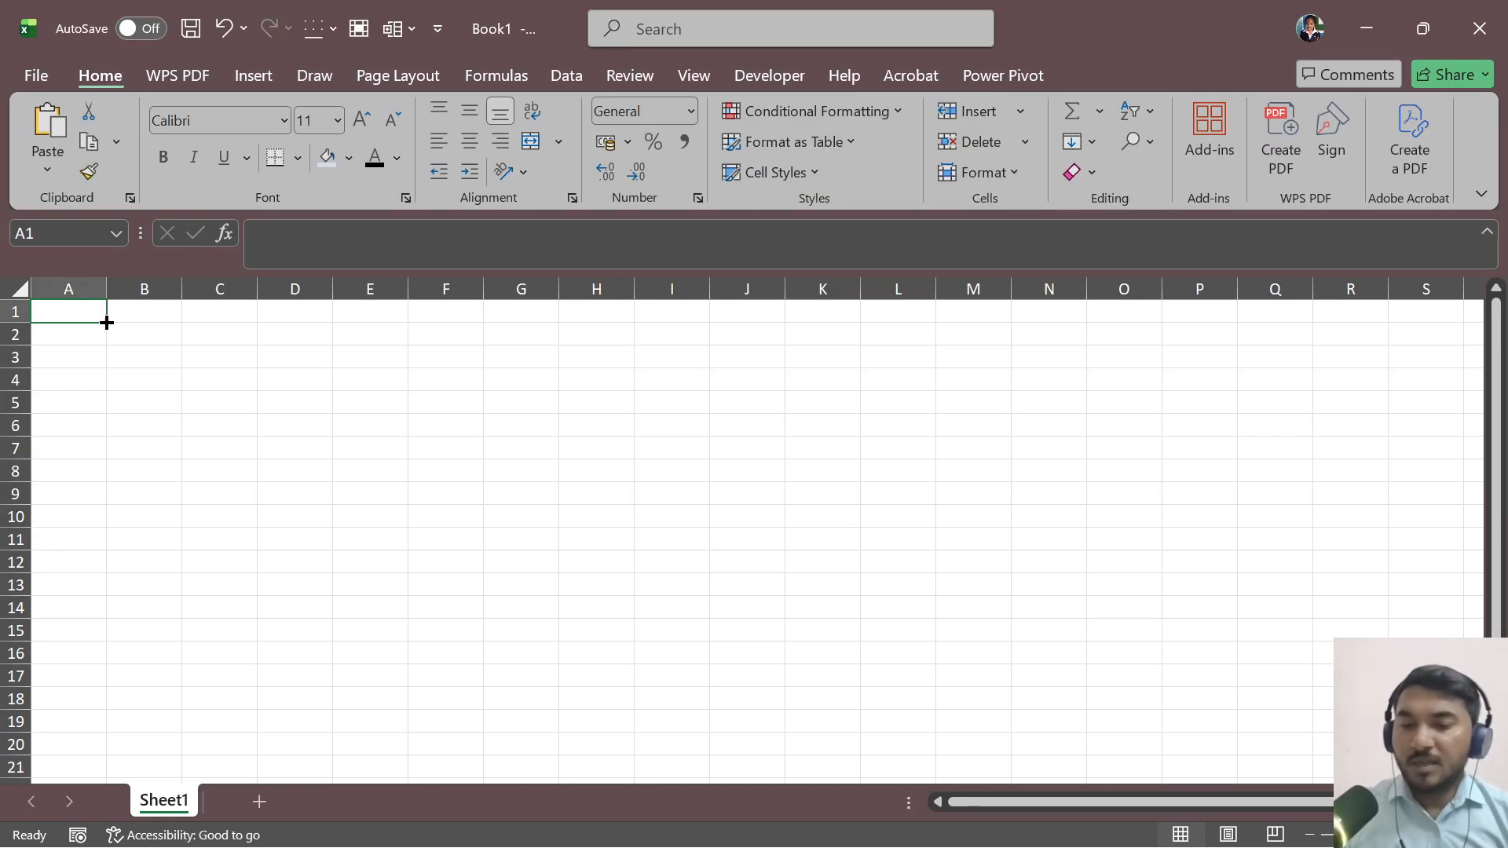
{"action": "type", "text": "1"}
{"action": "key", "text": "Tab"}
{"action": "type", "text": "2"}
{"action": "key", "text": "Tab"}
{"action": "type", "text": "3"}
{"action": "key", "text": "Tab"}
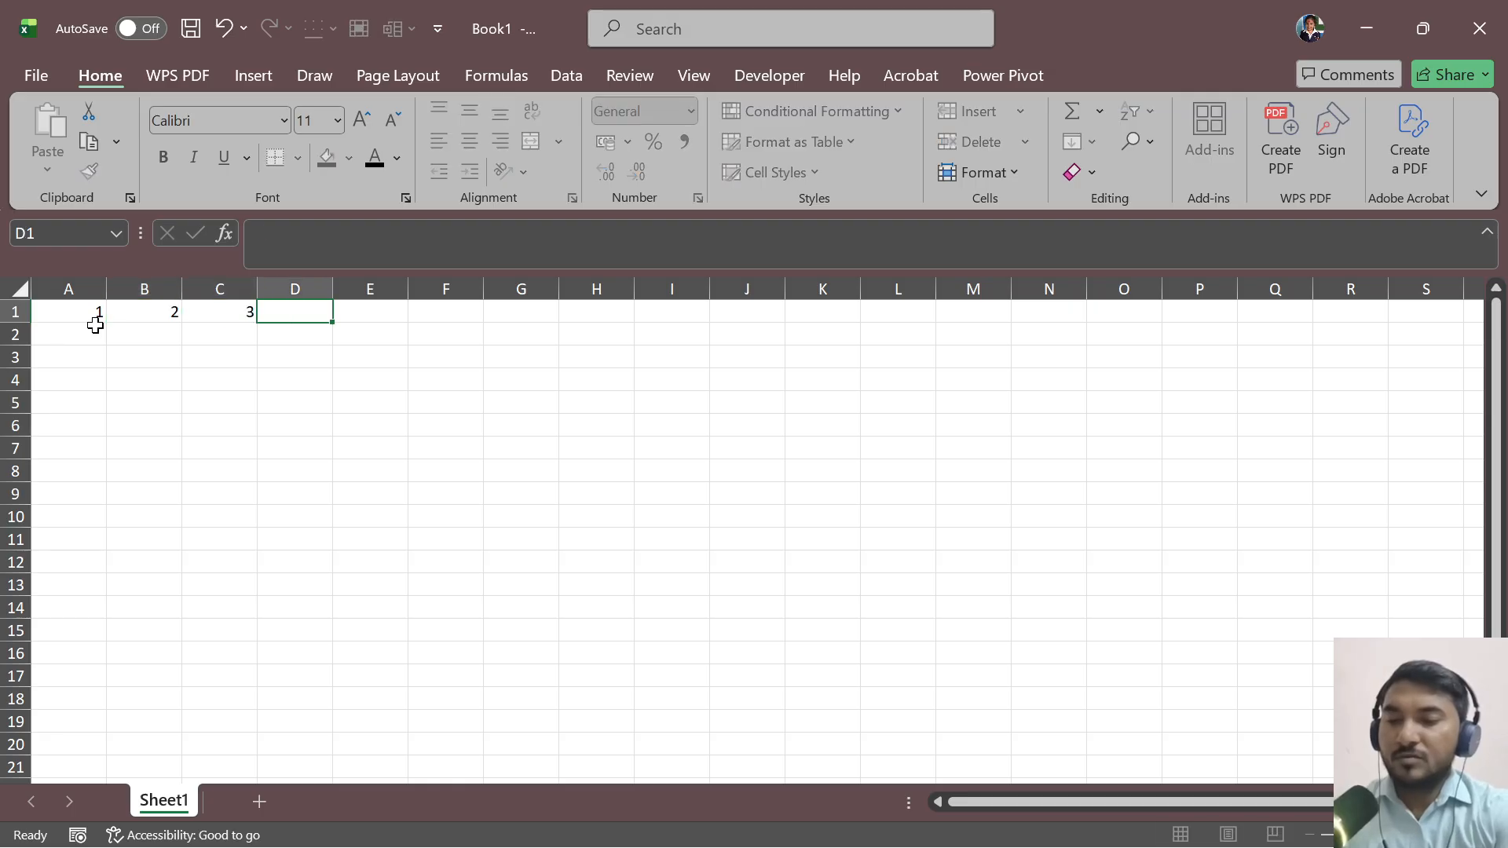
{"action": "type", "text": "4\t5"}
{"action": "key", "text": "Tab"}
{"action": "left_click", "coordinate": [319, 585]}
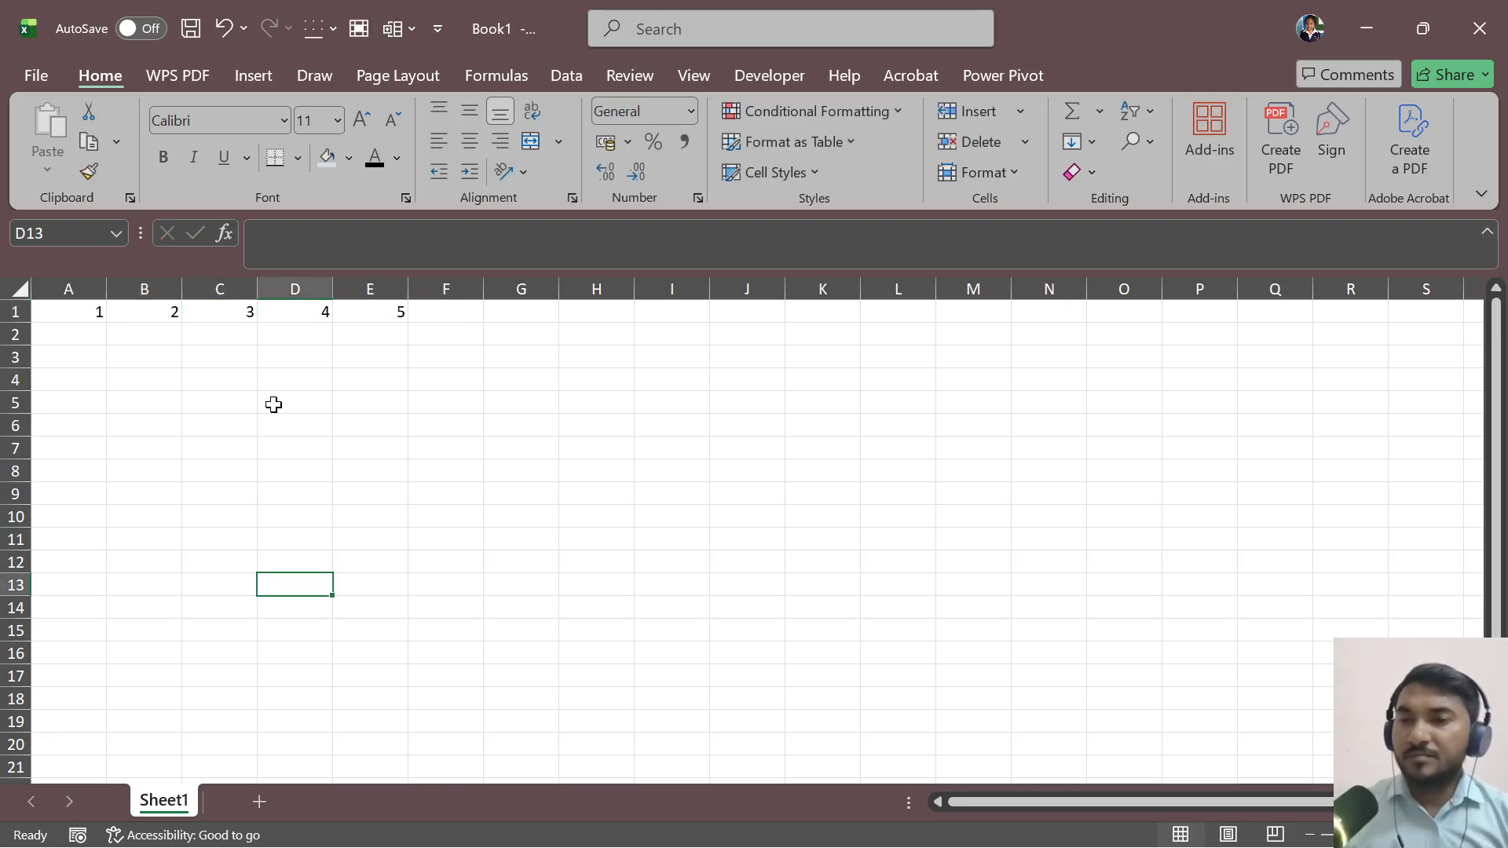
Step: Widen column C of the new sheet to about two and a half times the default width
{"action": "left_click", "coordinate": [243, 285]}
{"action": "left_click_drag", "start_coordinate": [258, 289], "coordinate": [373, 289]}
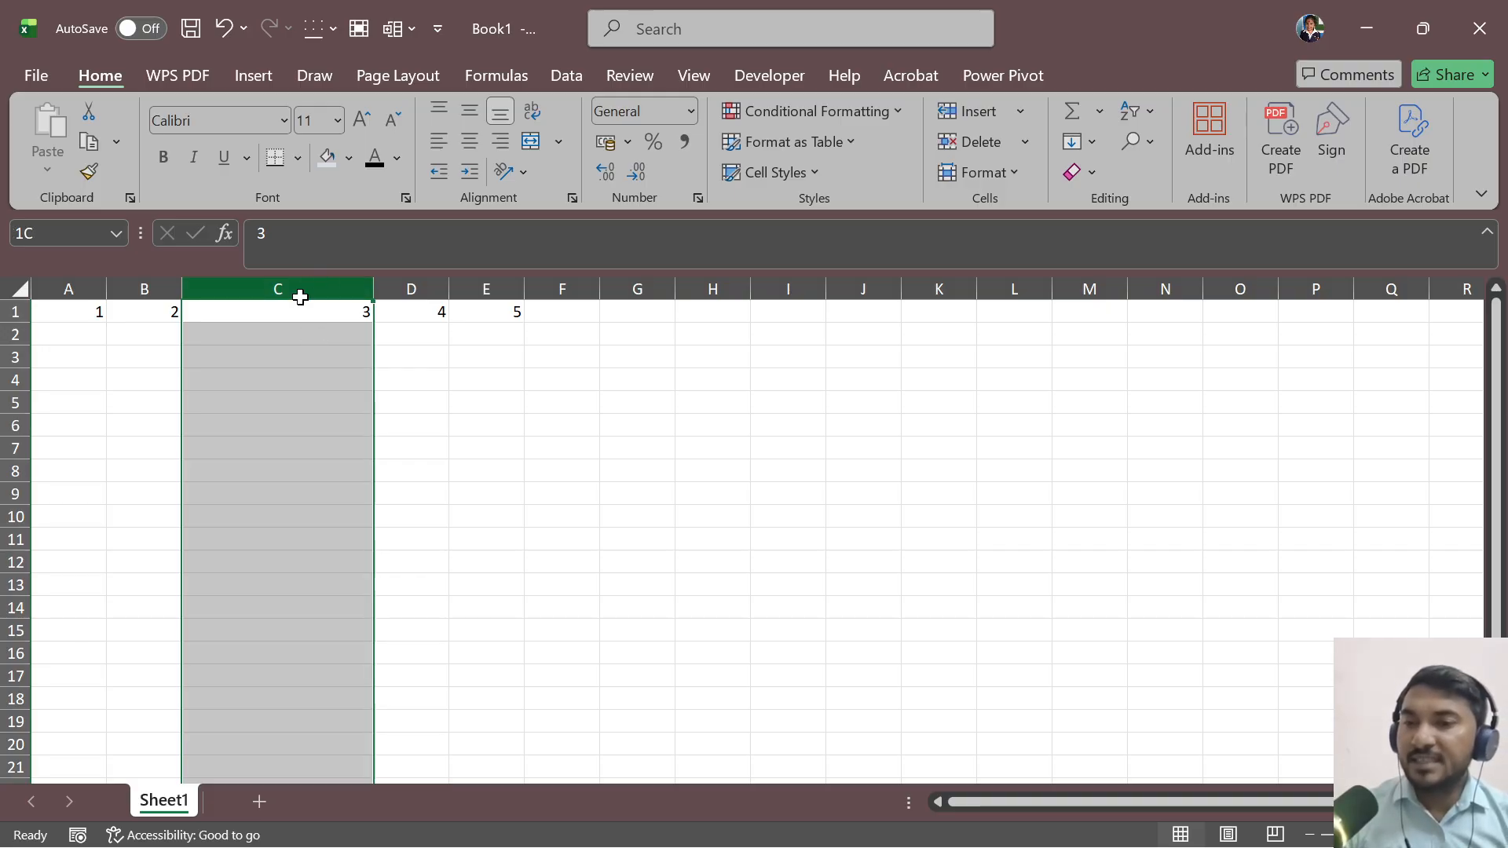
{"action": "left_click", "coordinate": [490, 284]}
{"action": "left_click", "coordinate": [297, 282]}
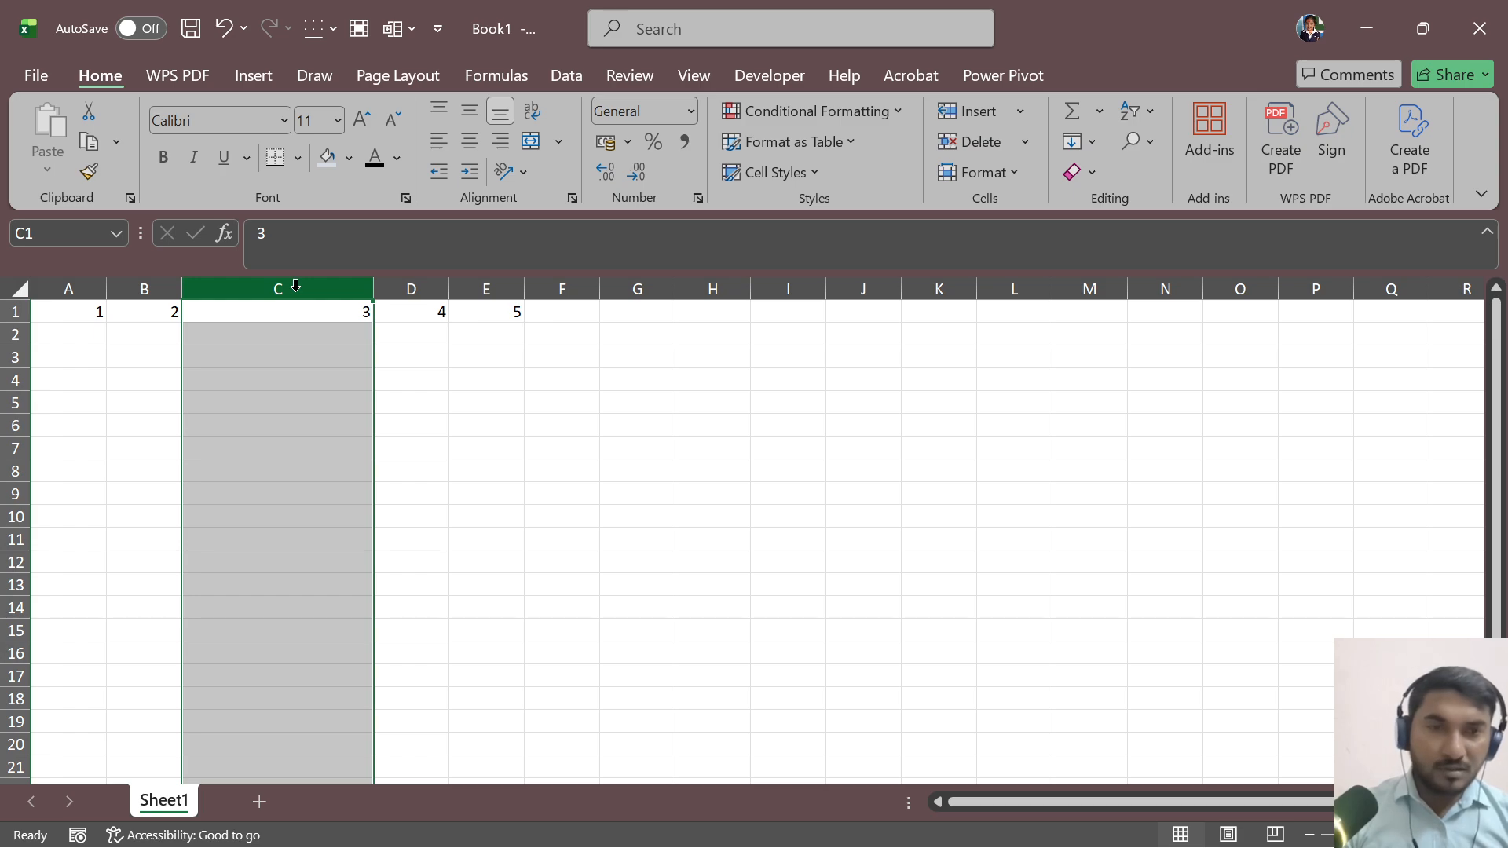
{"action": "right_click", "coordinate": [296, 285]}
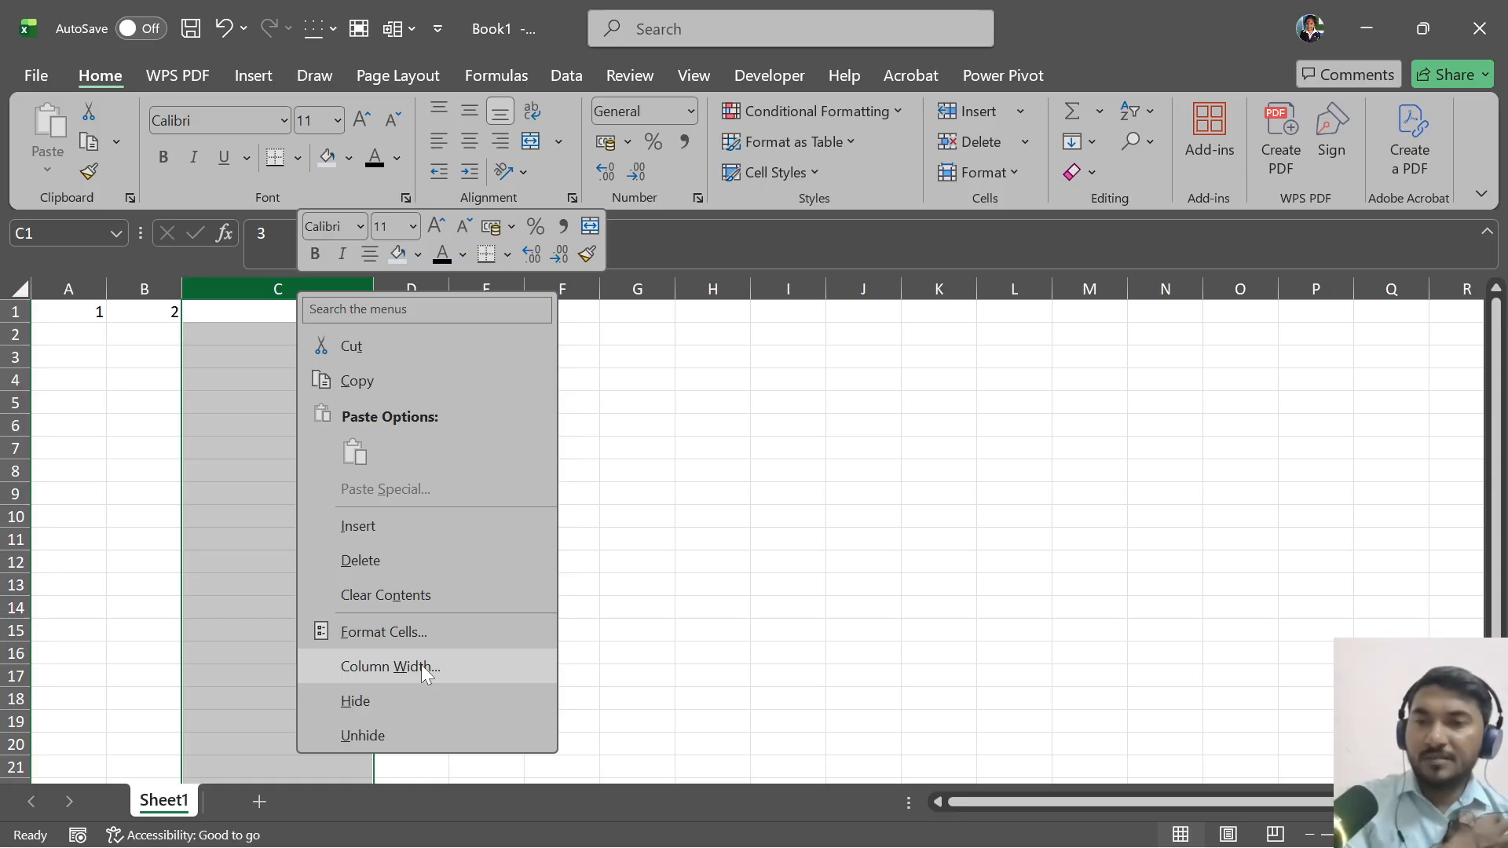
{"action": "key", "text": "Escape"}
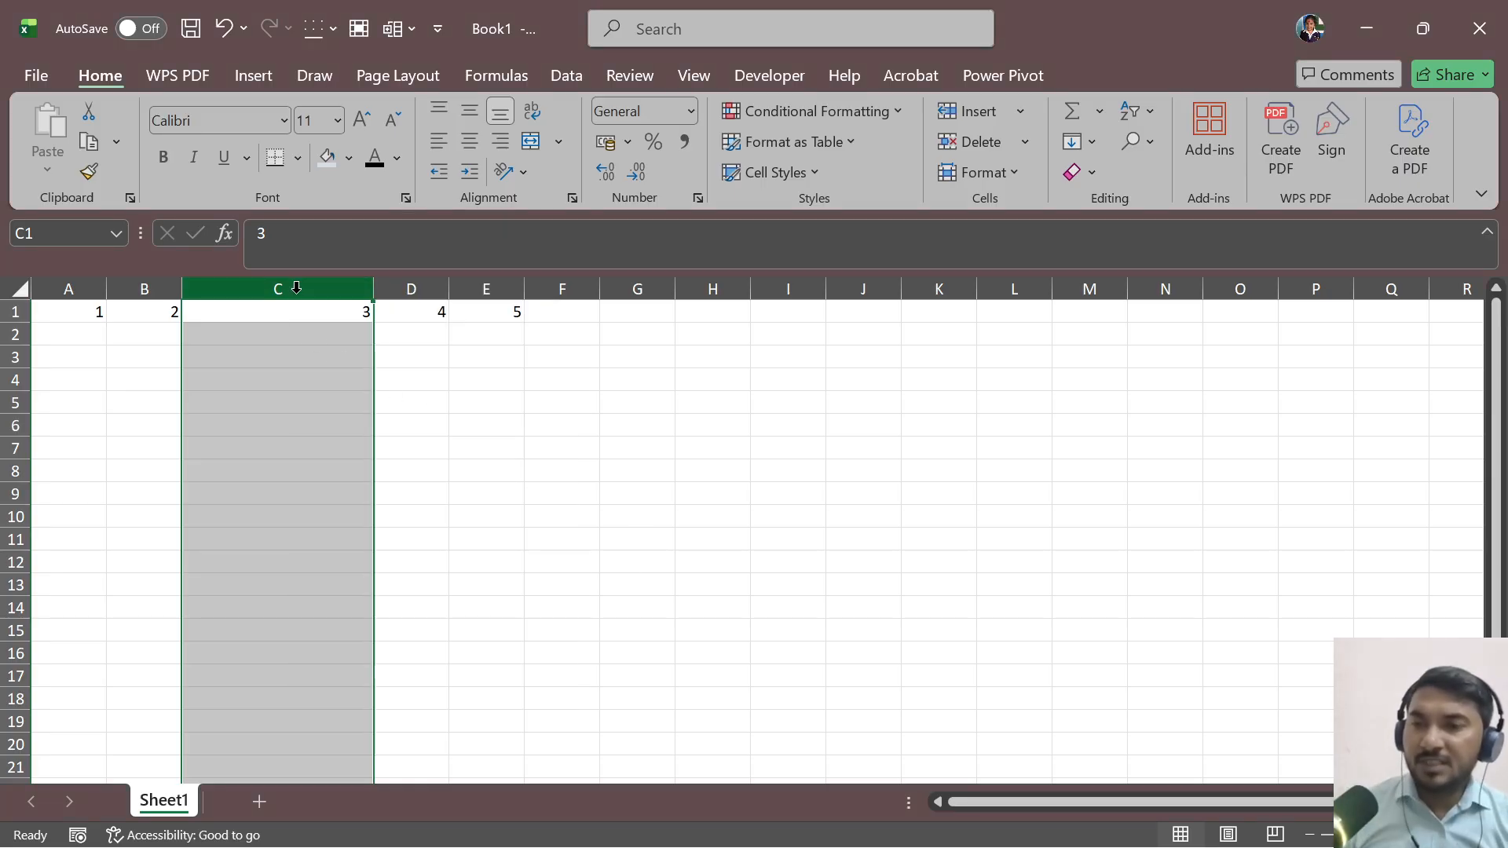
{"action": "left_click", "coordinate": [472, 289]}
Step: Copy column C and apply only its width to column E using Paste Special with Column widths
{"action": "left_click", "coordinate": [284, 287]}
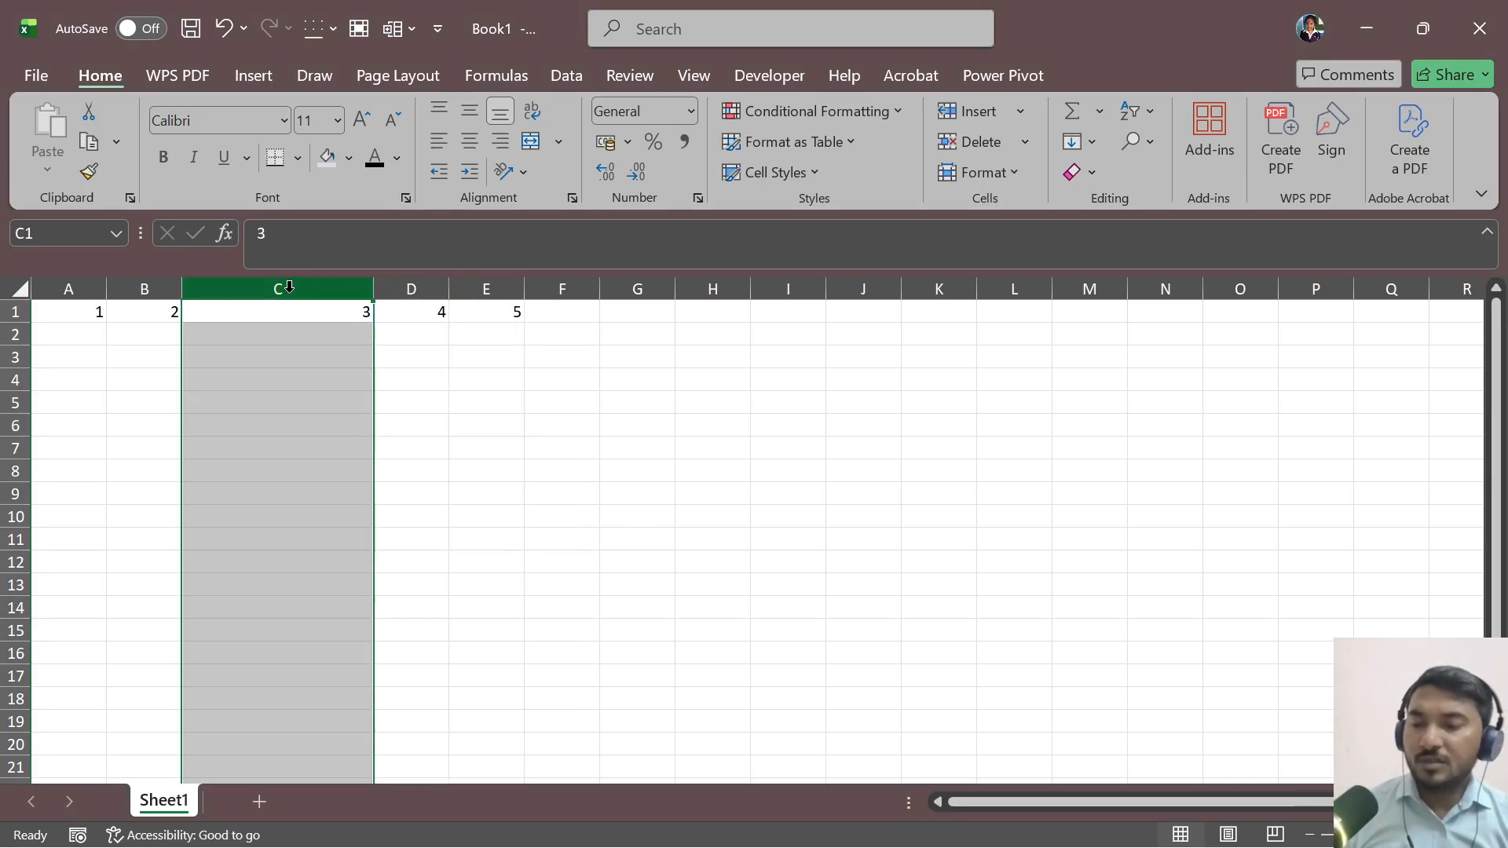
{"action": "key", "text": "ctrl+c"}
{"action": "left_click", "coordinate": [487, 281]}
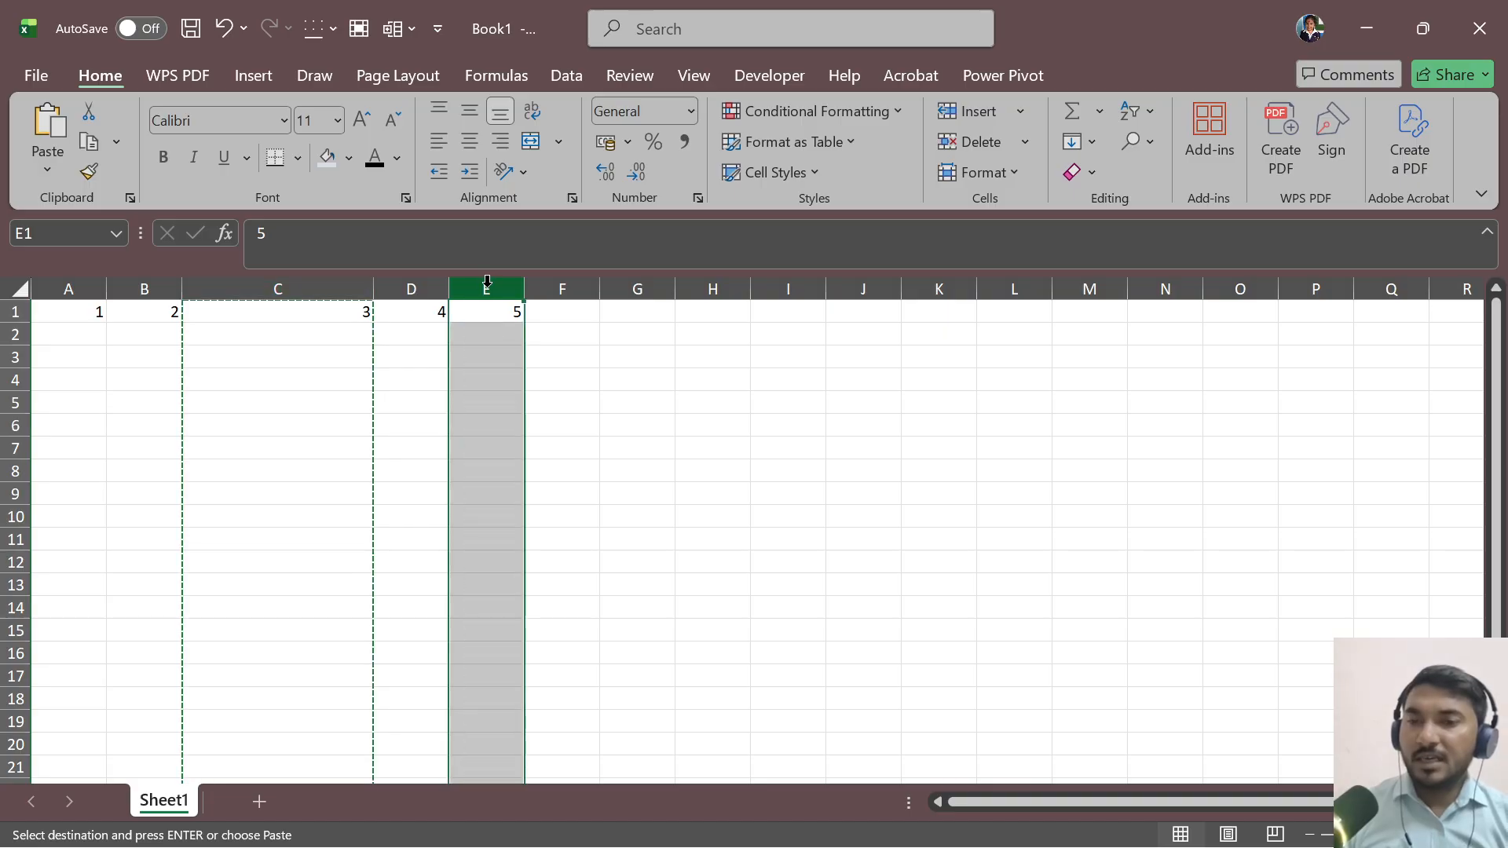
{"action": "key", "text": "ctrl+alt+v"}
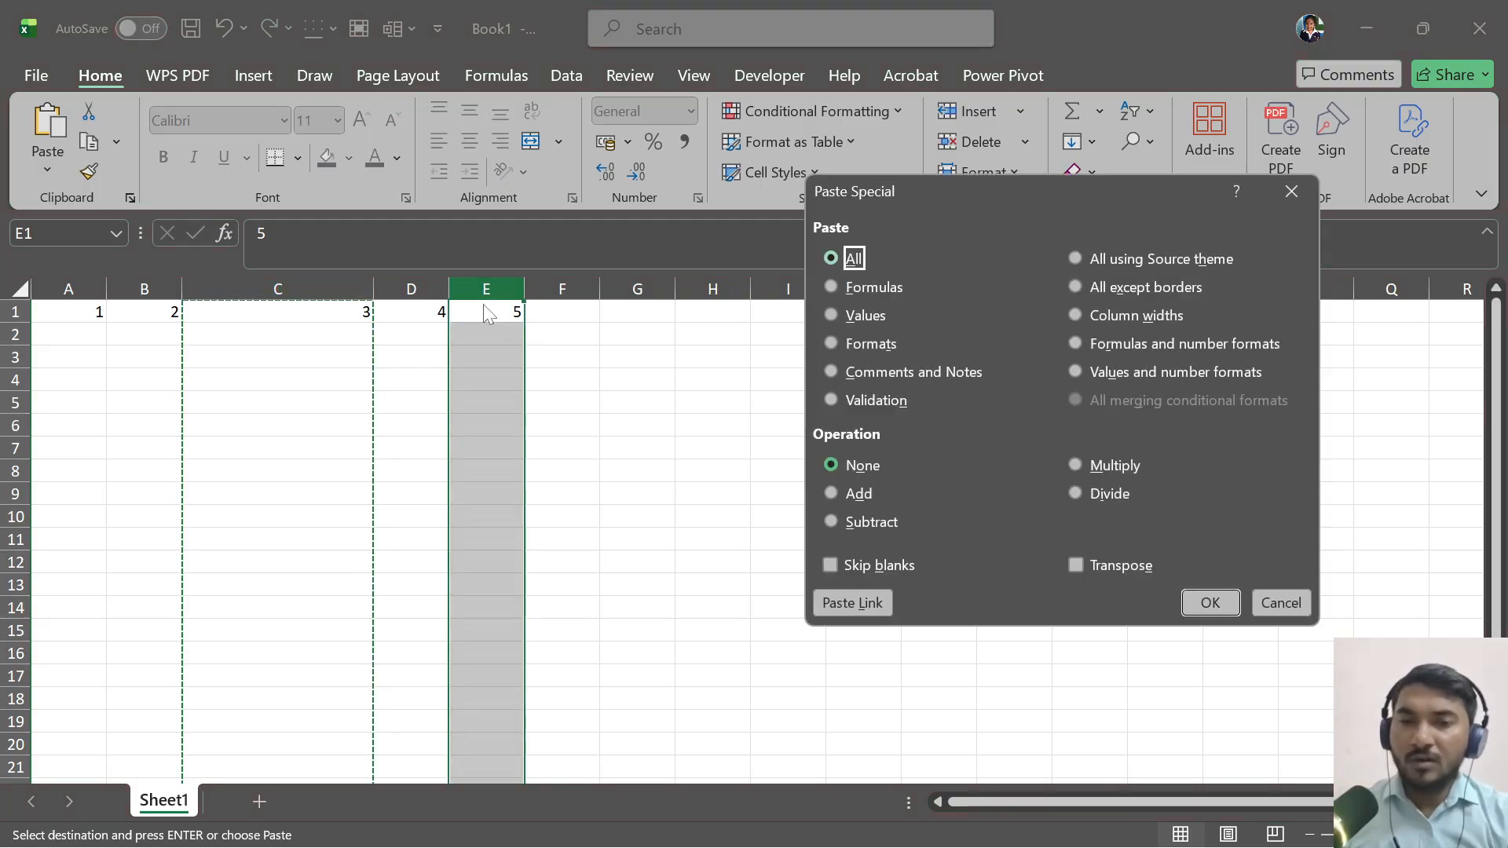
{"action": "left_click", "coordinate": [1149, 317]}
{"action": "left_click", "coordinate": [1210, 603]}
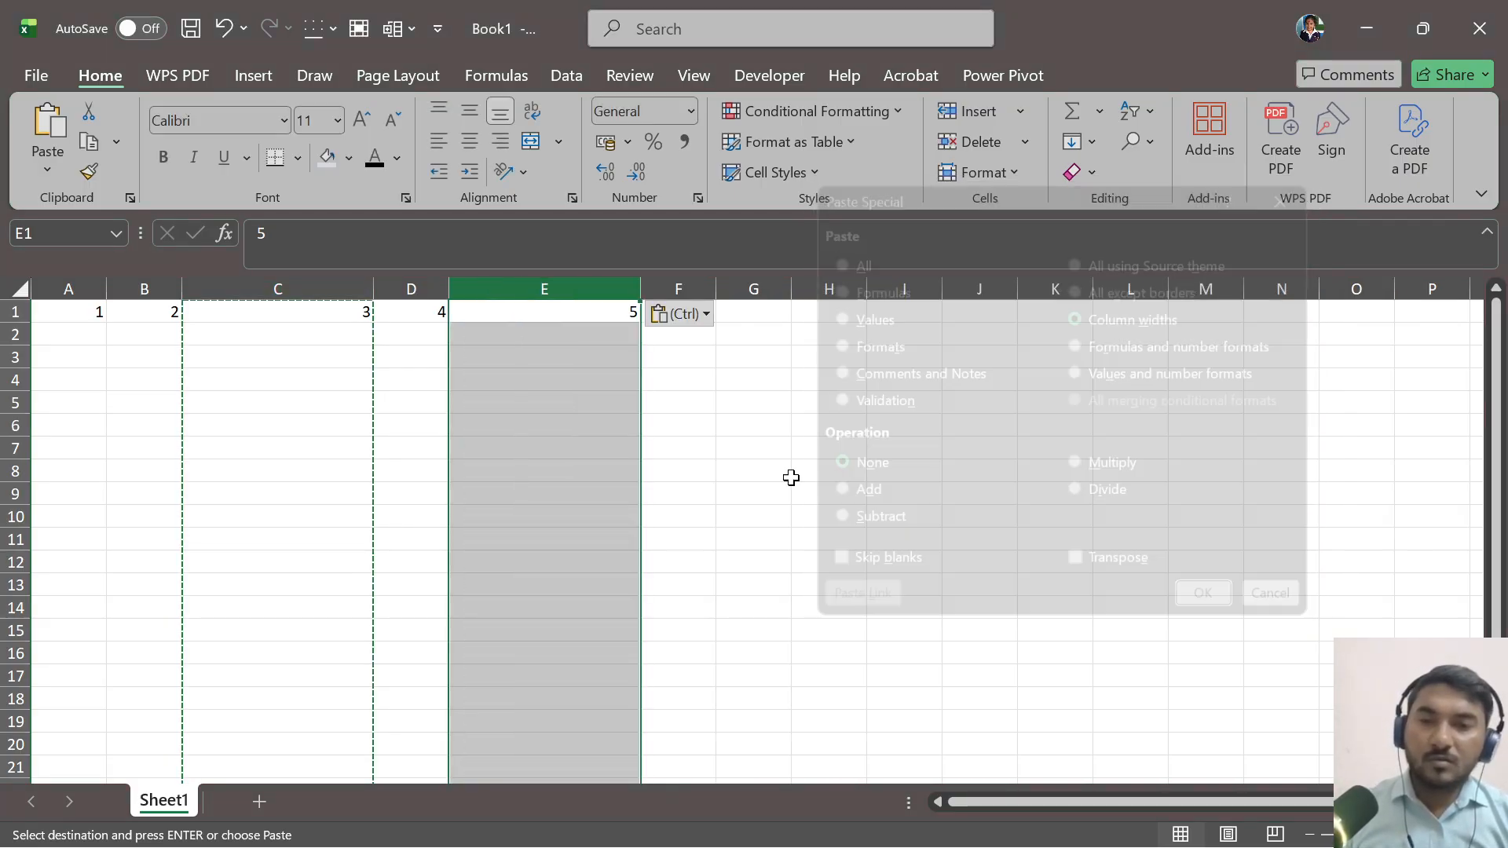
Step: Apply the copied column width to columns H through J using Paste Special with Column widths
{"action": "left_click_drag", "start_coordinate": [821, 287], "coordinate": [972, 277]}
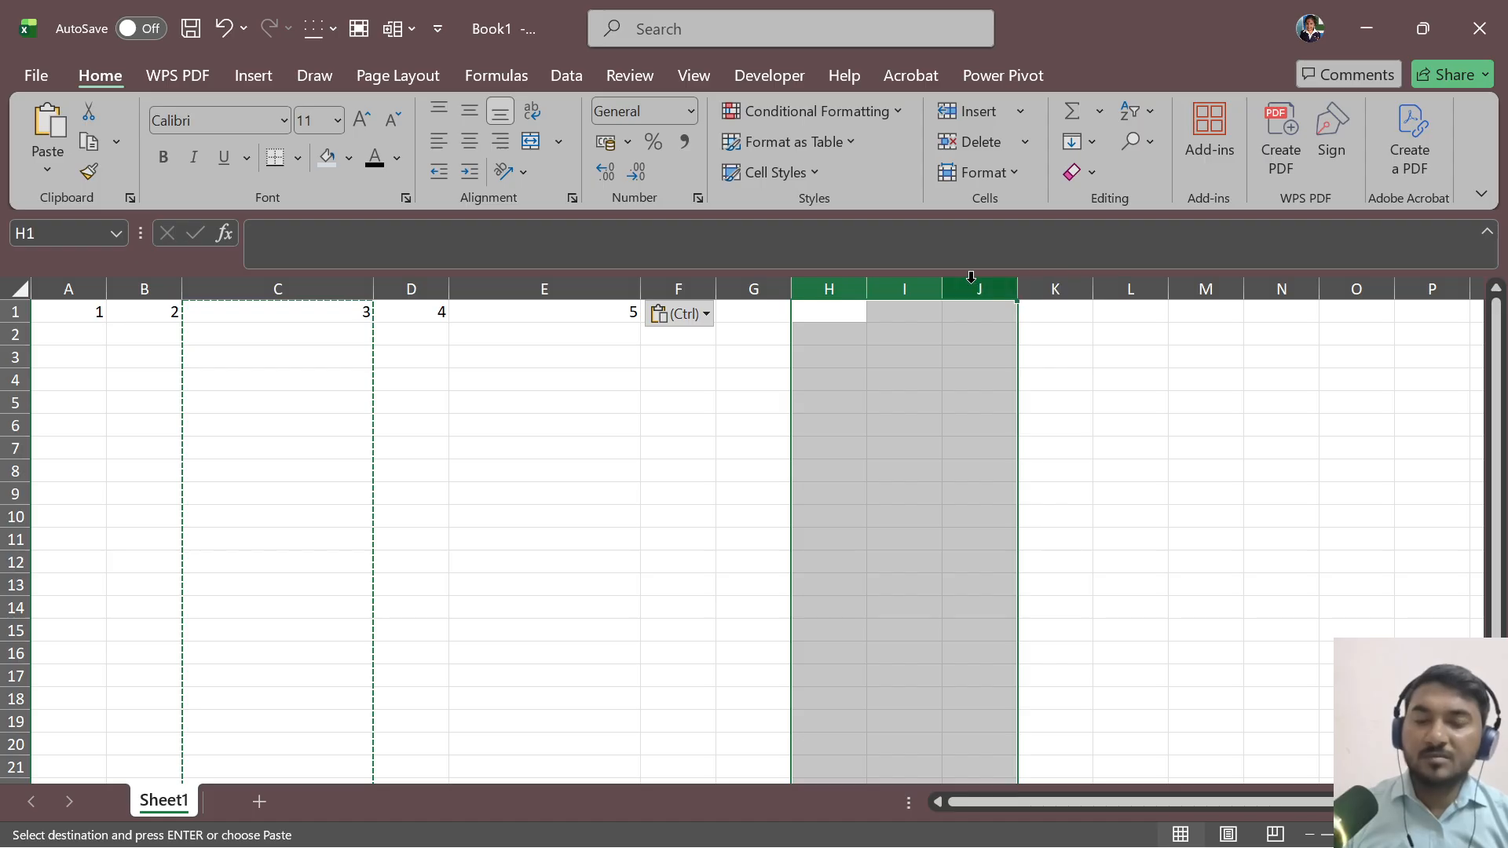
{"action": "key", "text": "ctrl+alt+v"}
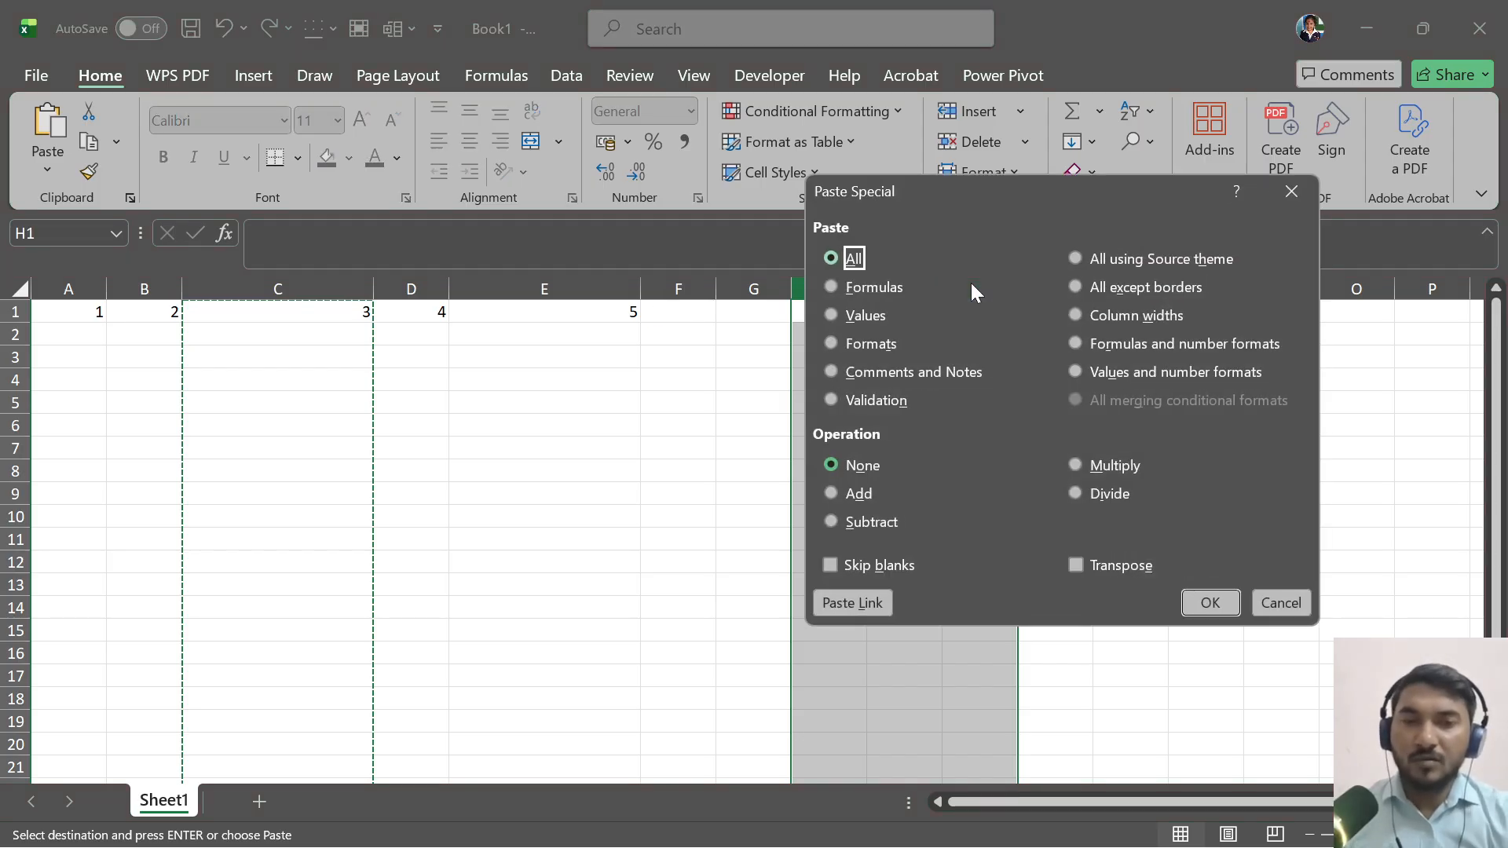
{"action": "left_click", "coordinate": [1076, 315]}
{"action": "left_click", "coordinate": [1210, 603]}
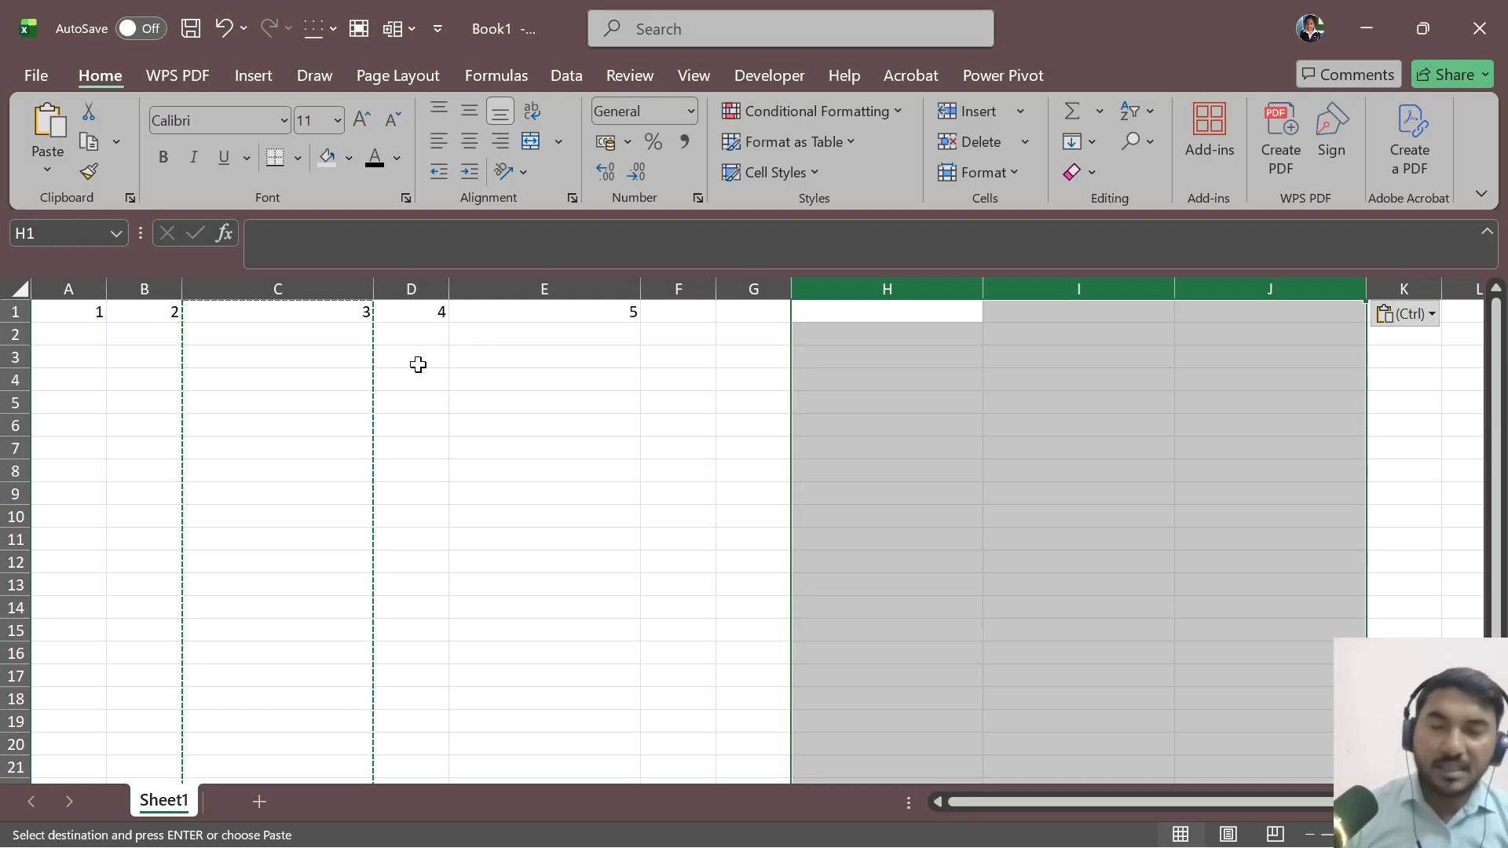
Step: Close the new workbook without saving it and discard the large clipboard contents
{"action": "left_click_drag", "start_coordinate": [534, 518], "coordinate": [576, 495]}
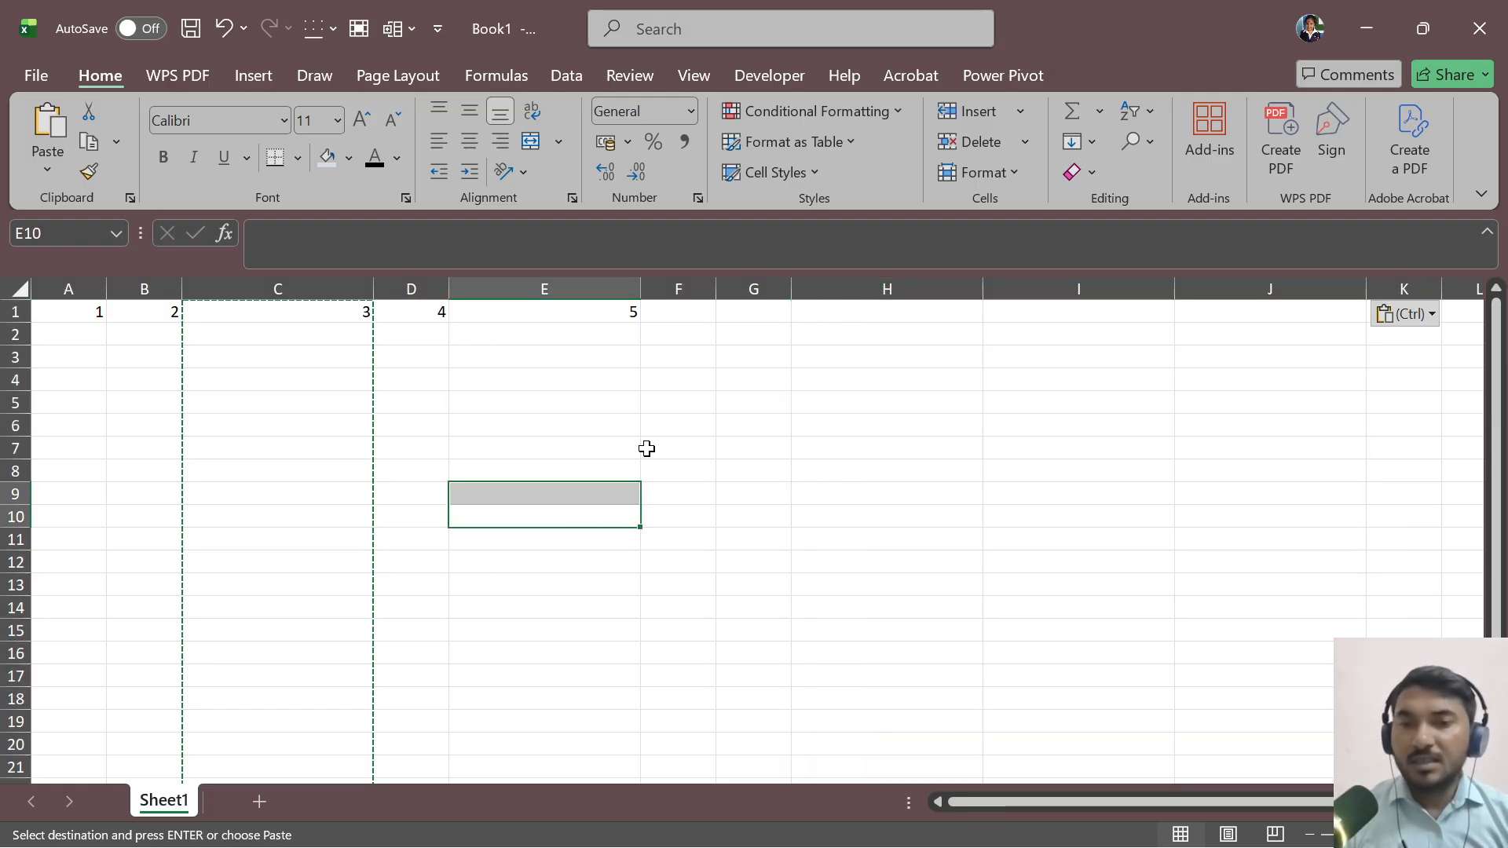
{"action": "left_click", "coordinate": [1495, 8]}
{"action": "left_click", "coordinate": [835, 559]}
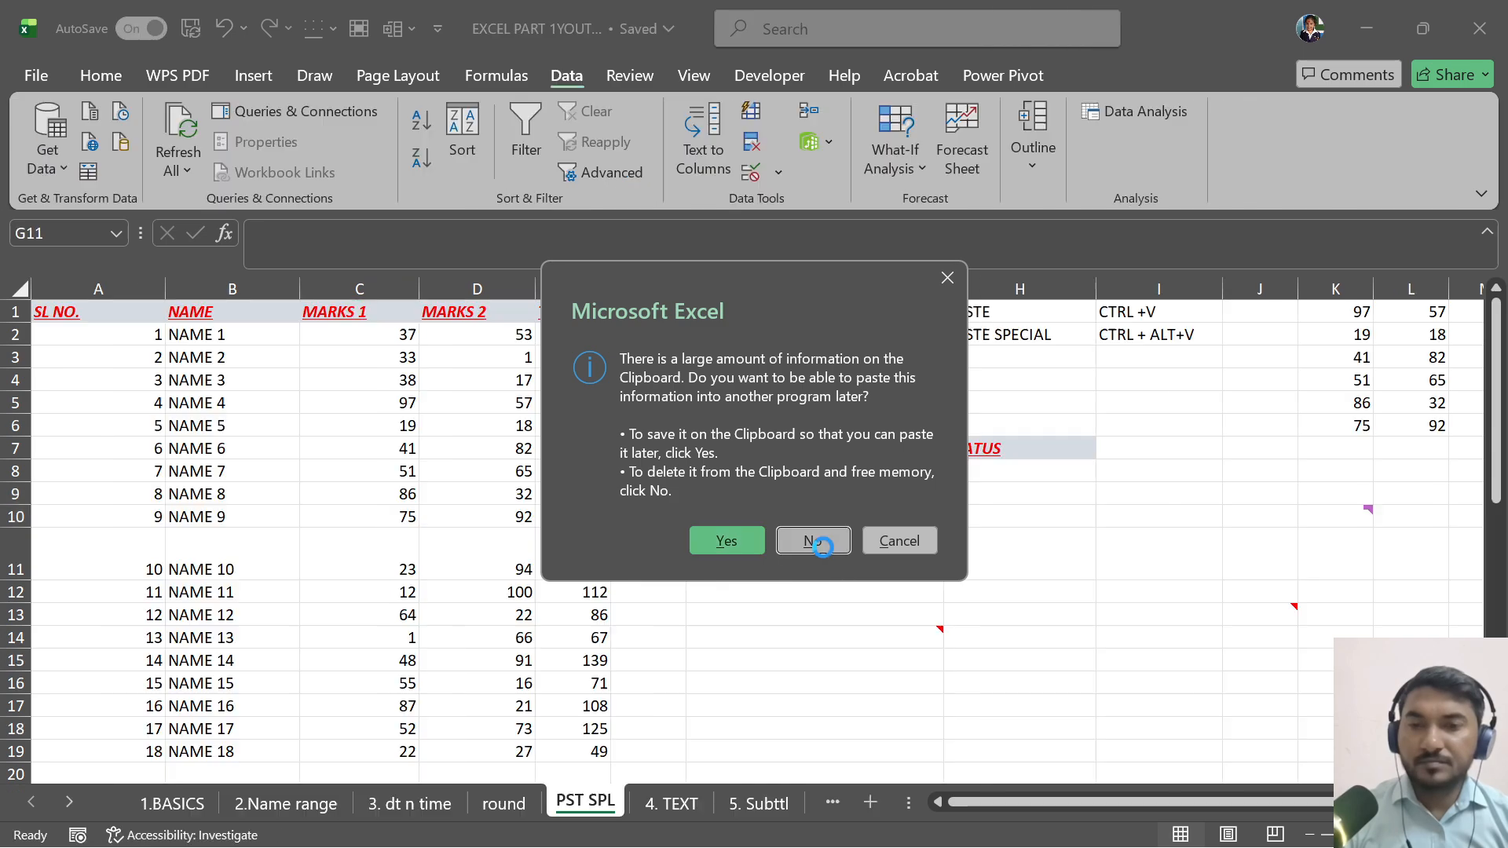
{"action": "left_click", "coordinate": [819, 544]}
Step: Copy the STATUS cell H7, review the Paste Special options and operations for G7, and close the dialog without pasting
{"action": "left_click", "coordinate": [809, 446]}
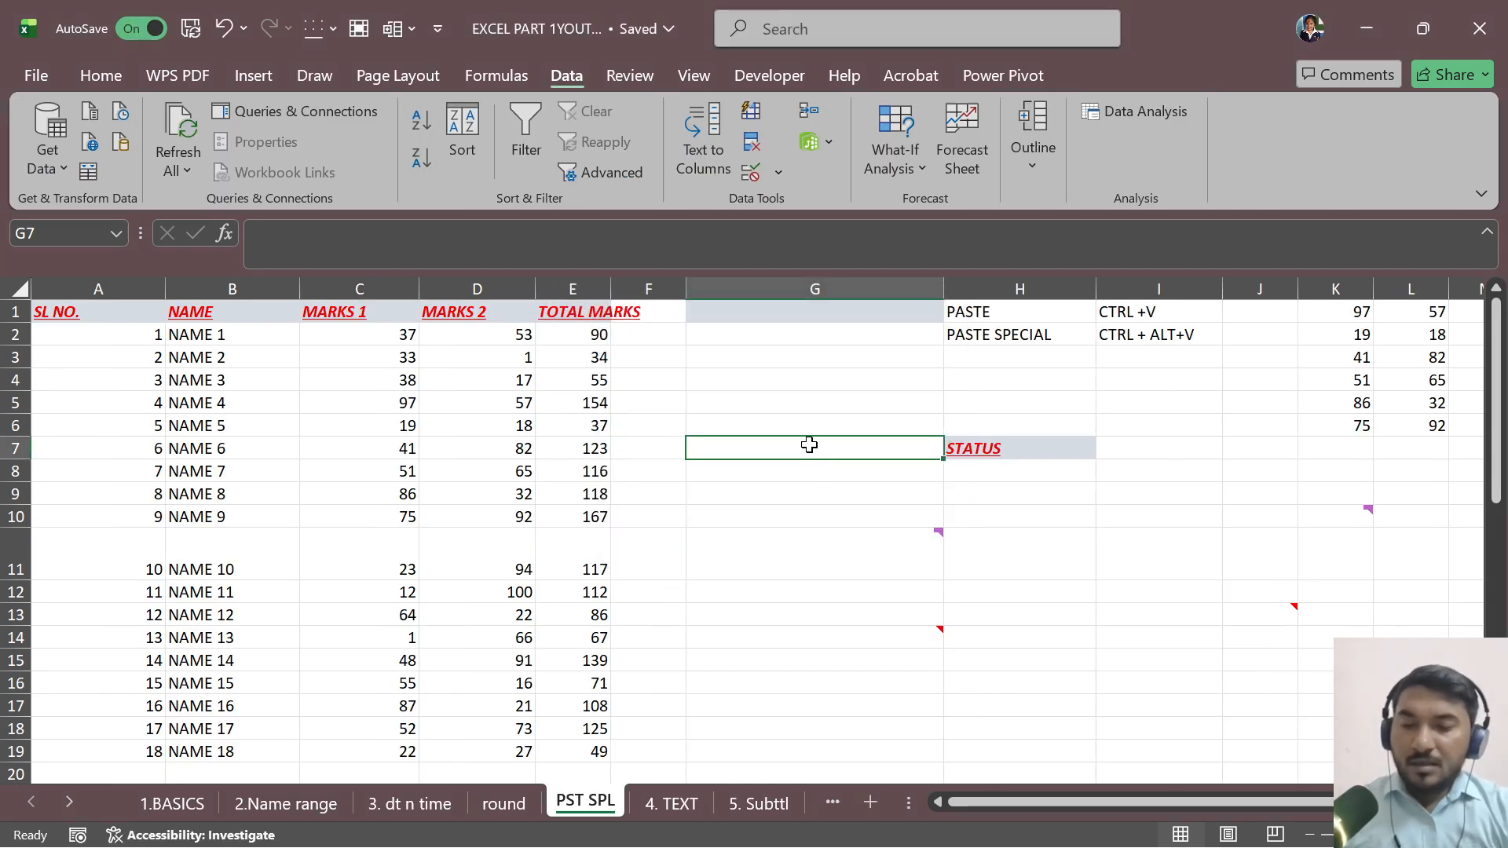
{"action": "left_click", "coordinate": [960, 442]}
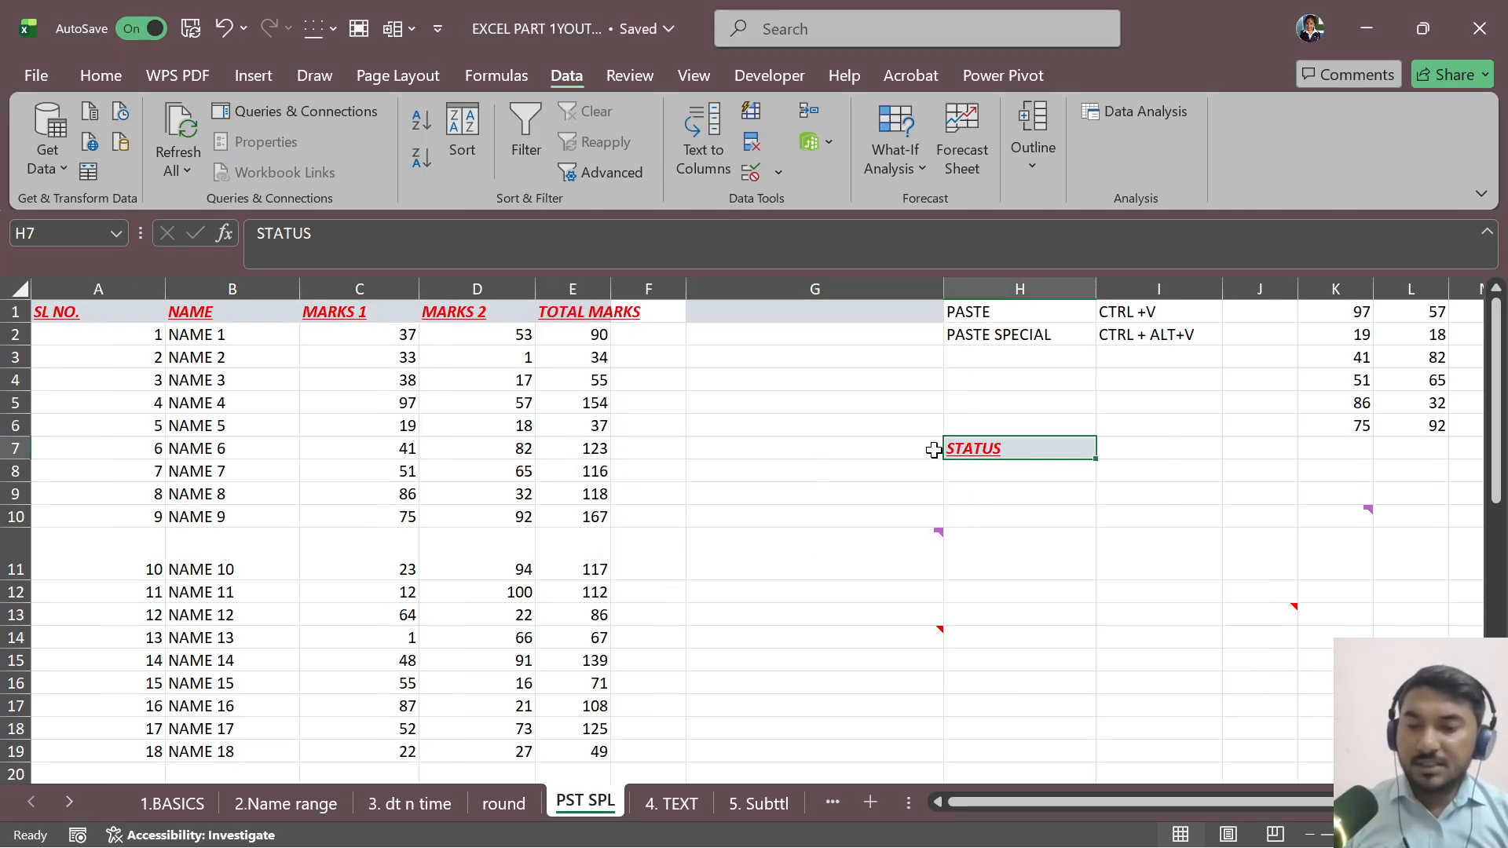
{"action": "key", "text": "ctrl+c"}
{"action": "left_click", "coordinate": [792, 462]}
{"action": "key", "text": "ctrl+space"}
{"action": "left_click", "coordinate": [792, 456]}
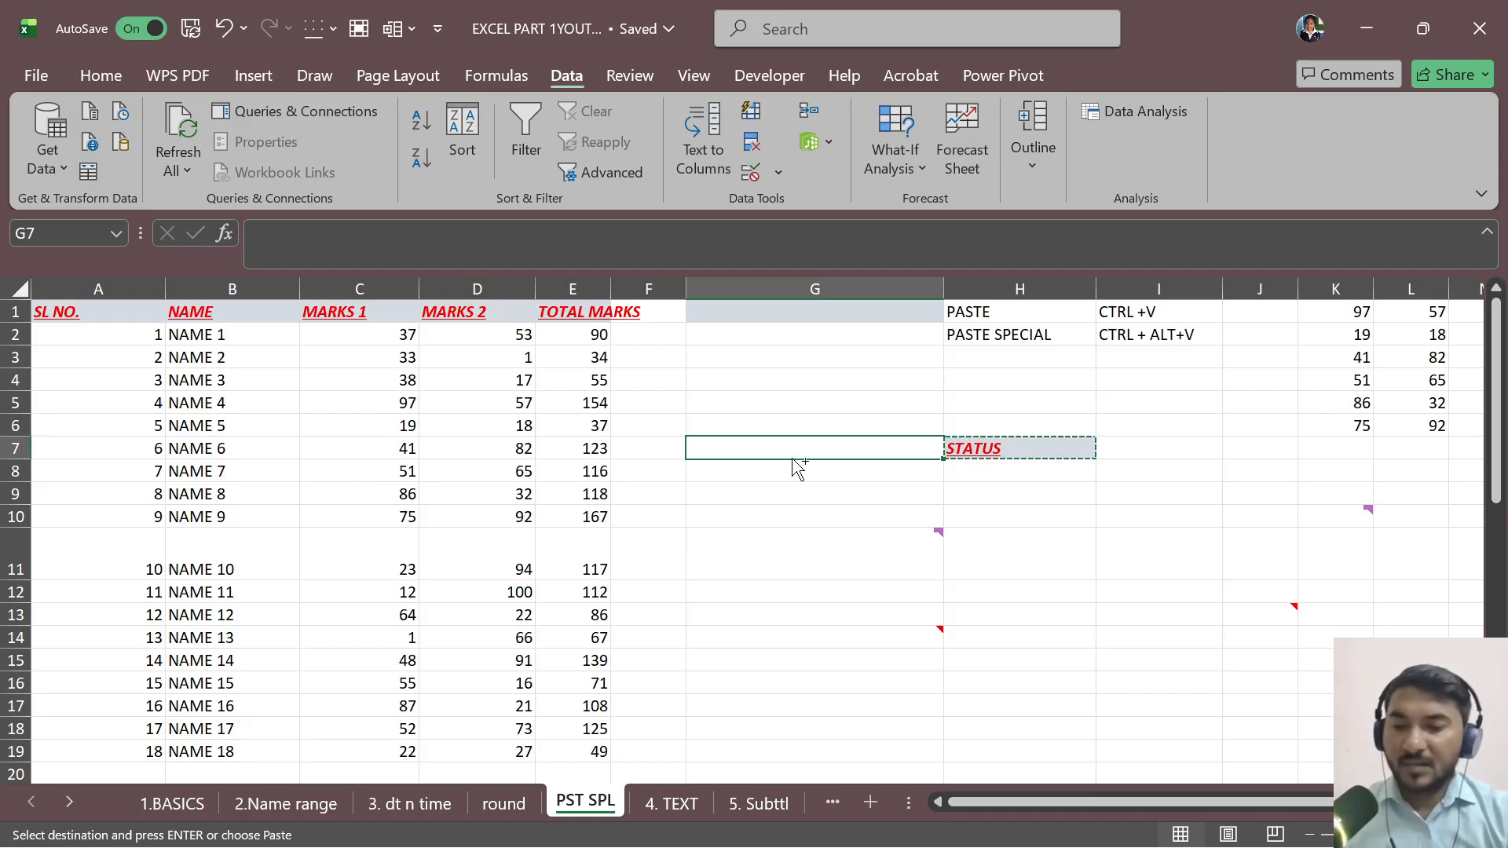
{"action": "key", "text": "ctrl+alt+v"}
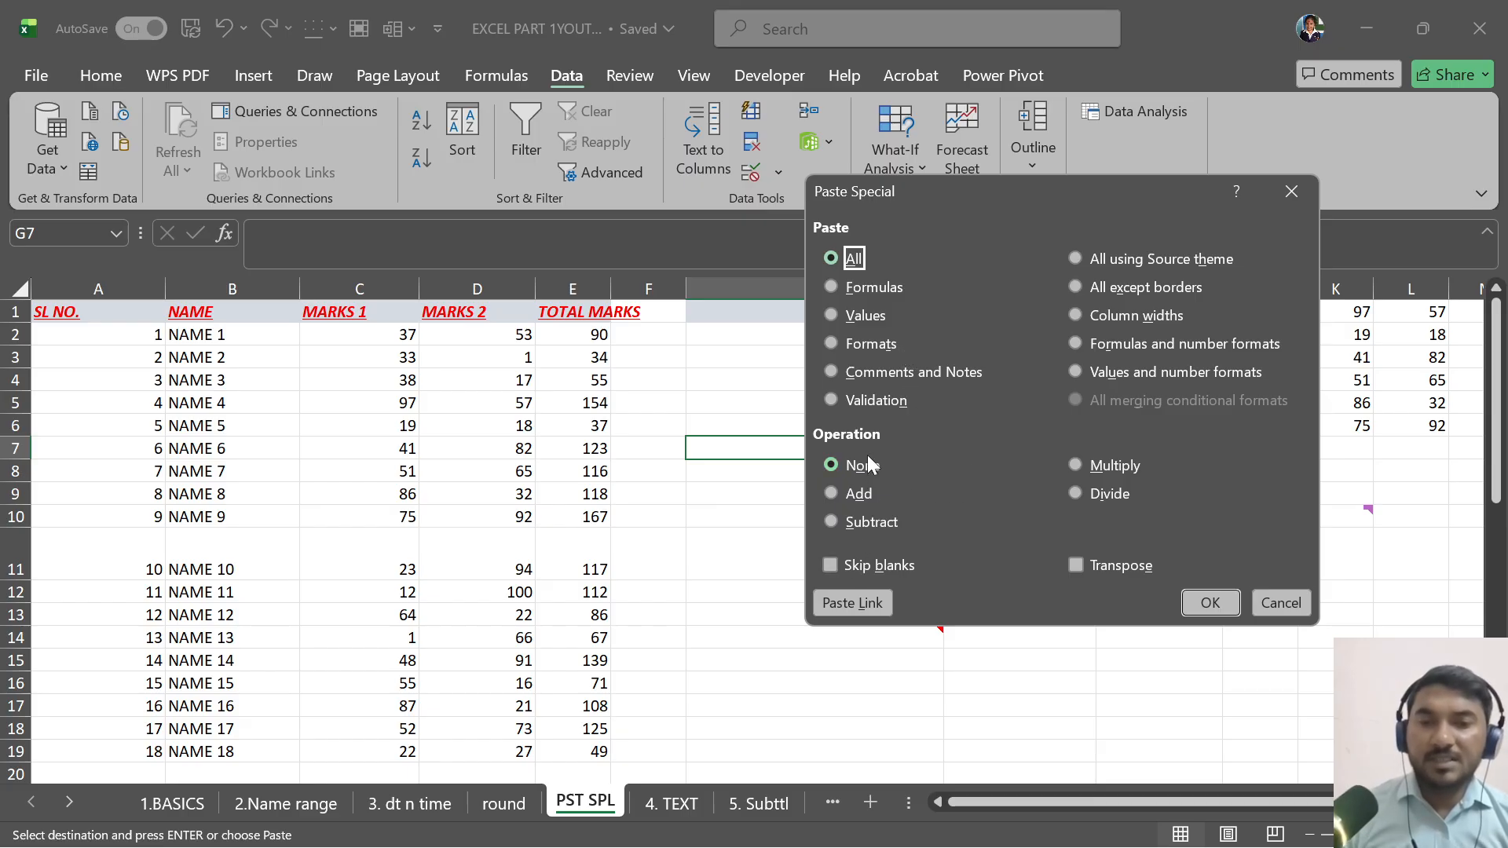
{"action": "left_click", "coordinate": [1256, 598]}
Step: Delete the entire TOTAL MARKS column E from the PST SPL sheet
{"action": "left_click", "coordinate": [580, 286]}
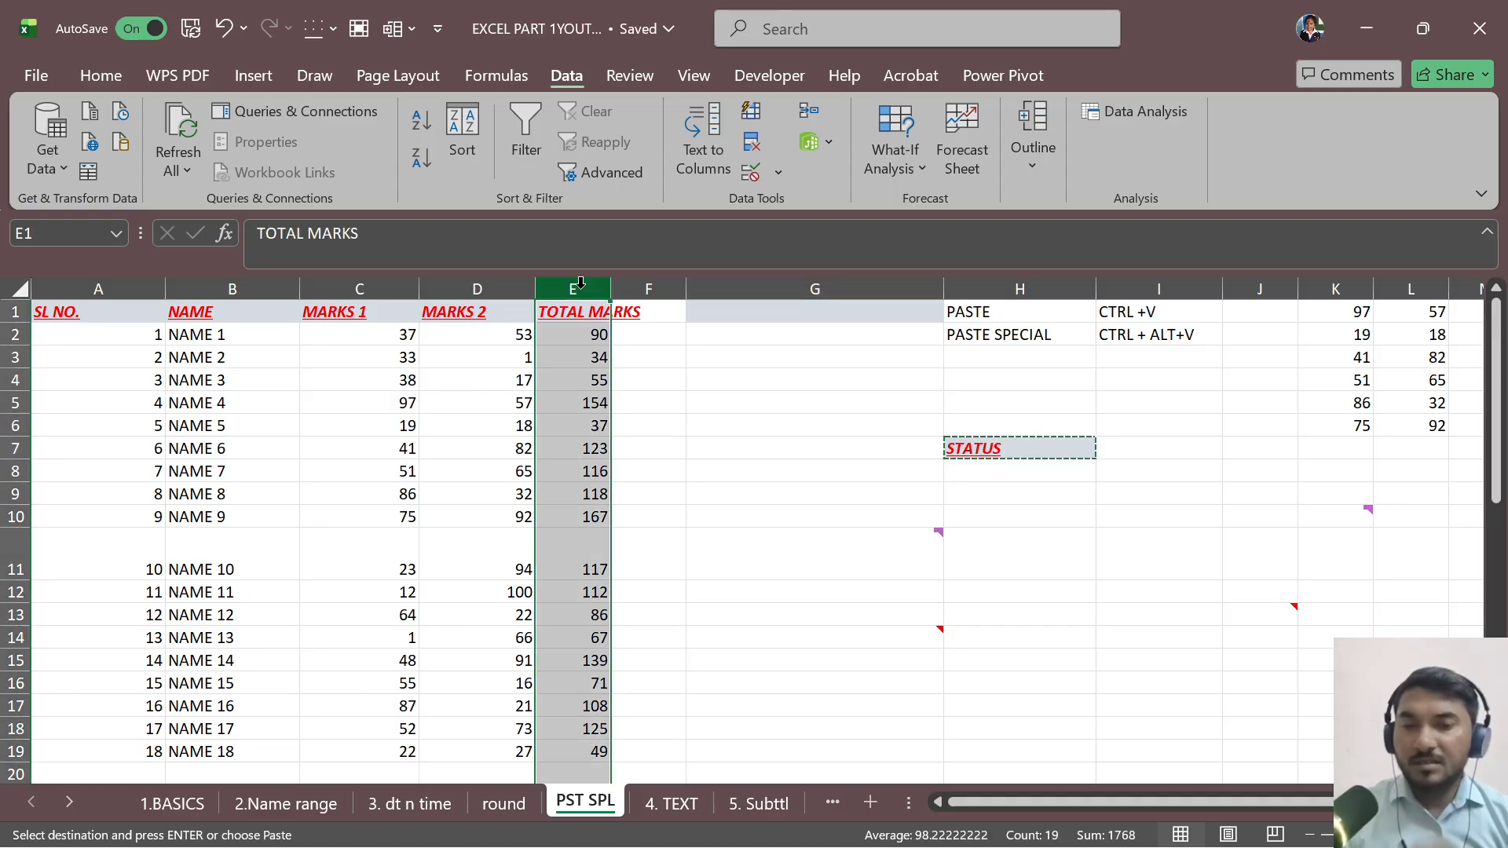
{"action": "key", "text": "ctrl+minus"}
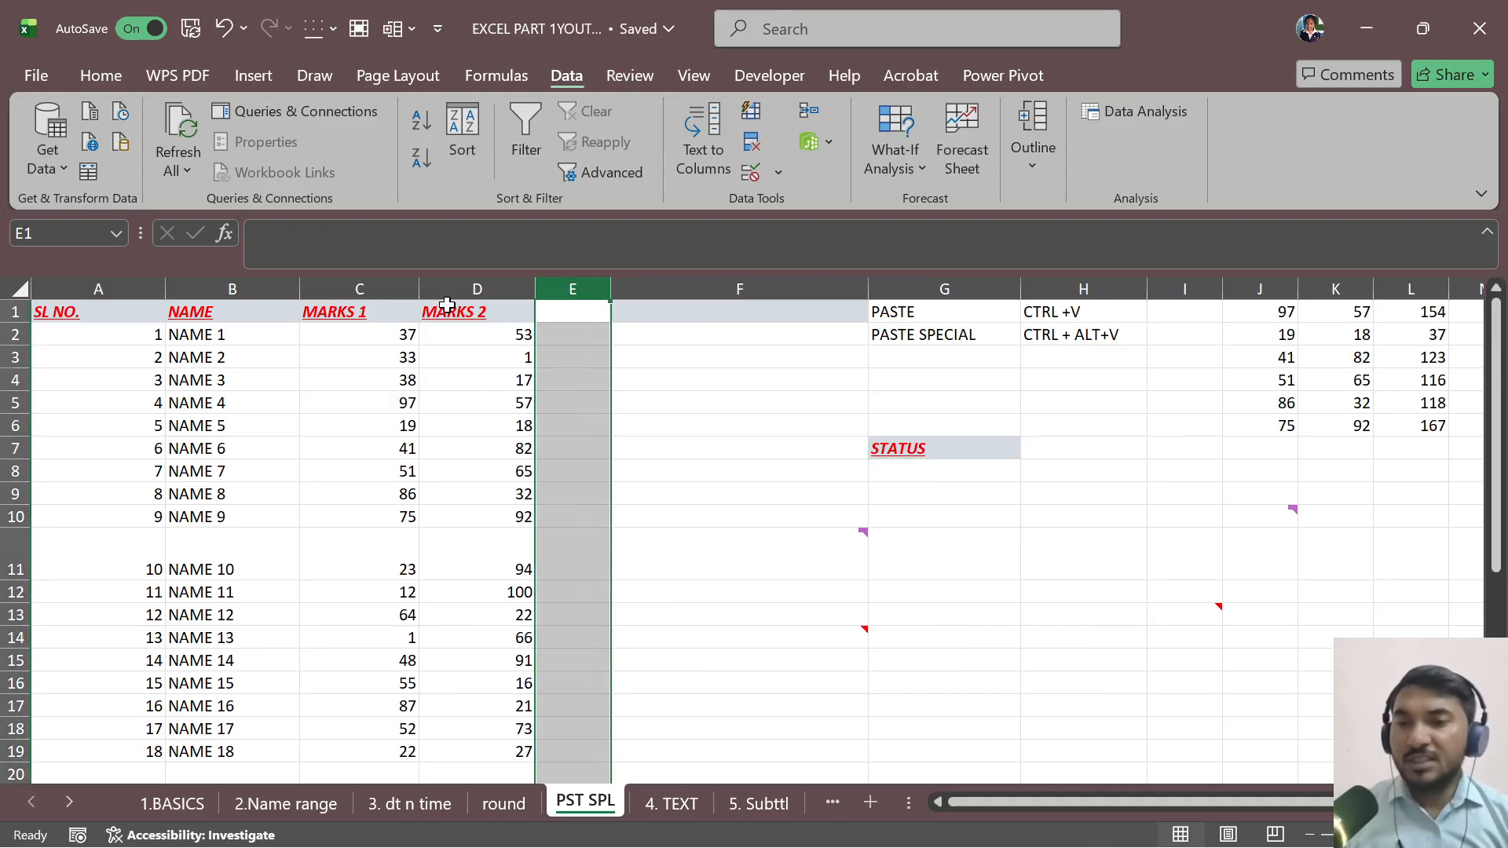
Step: Hide the MARKS 2 column D and reveal it again
{"action": "left_click", "coordinate": [481, 289]}
{"action": "key", "text": "ctrl+0"}
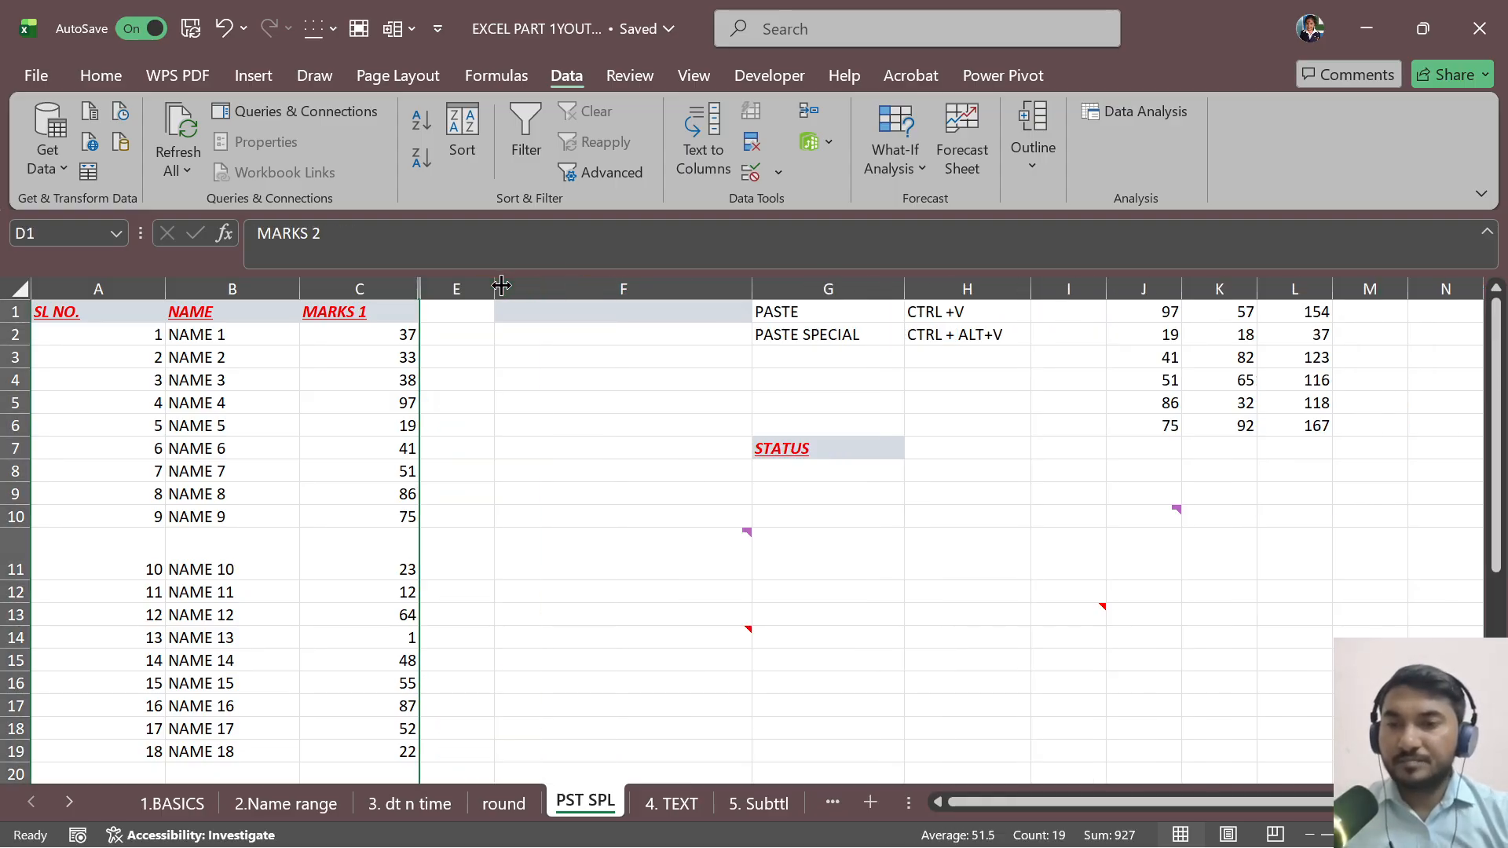
{"action": "left_click", "coordinate": [522, 355]}
{"action": "left_click", "coordinate": [394, 333]}
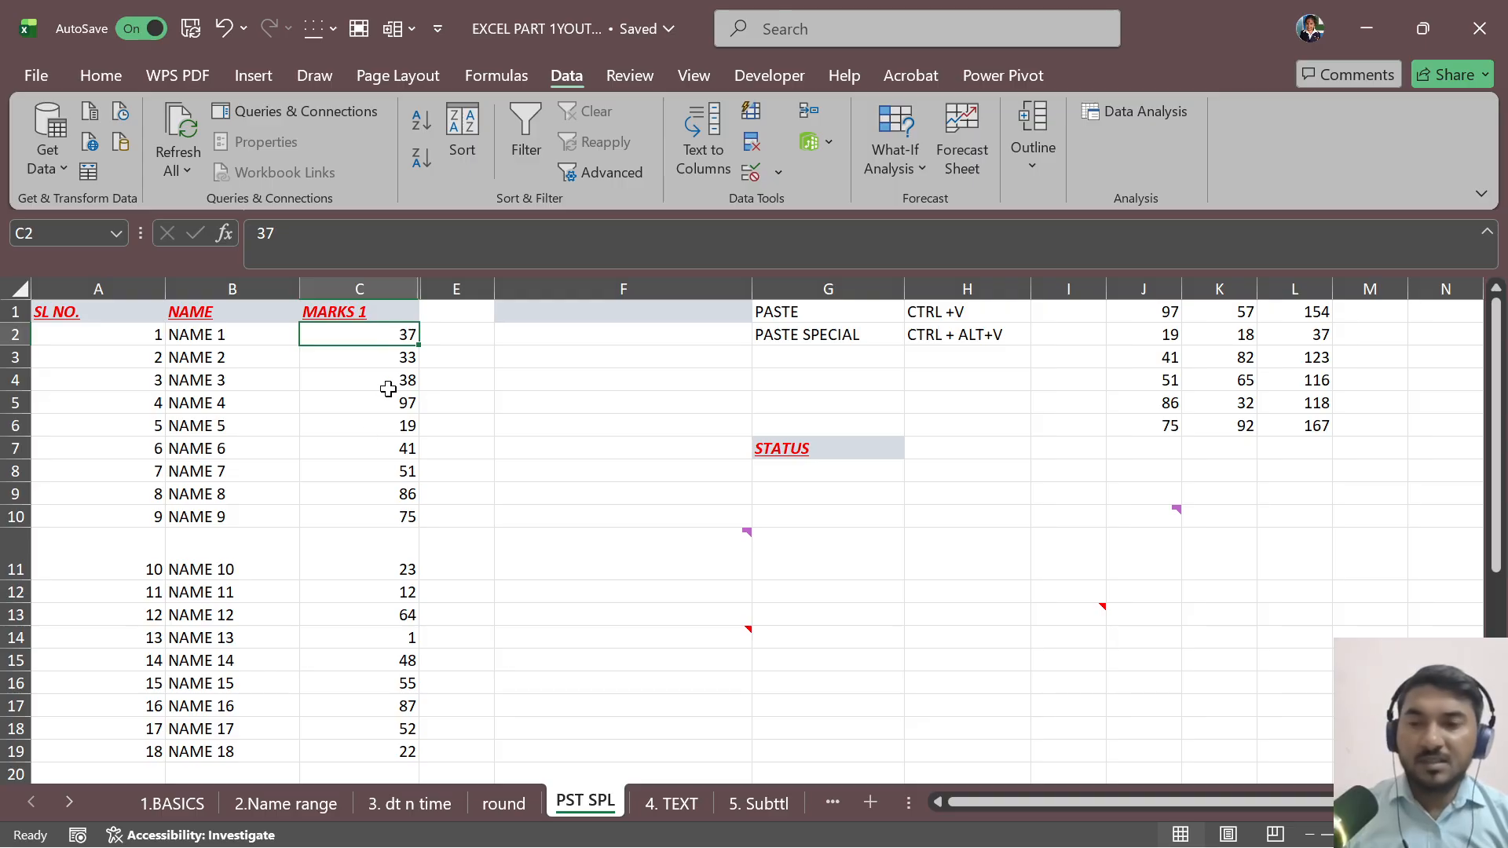
{"action": "left_click", "coordinate": [612, 424]}
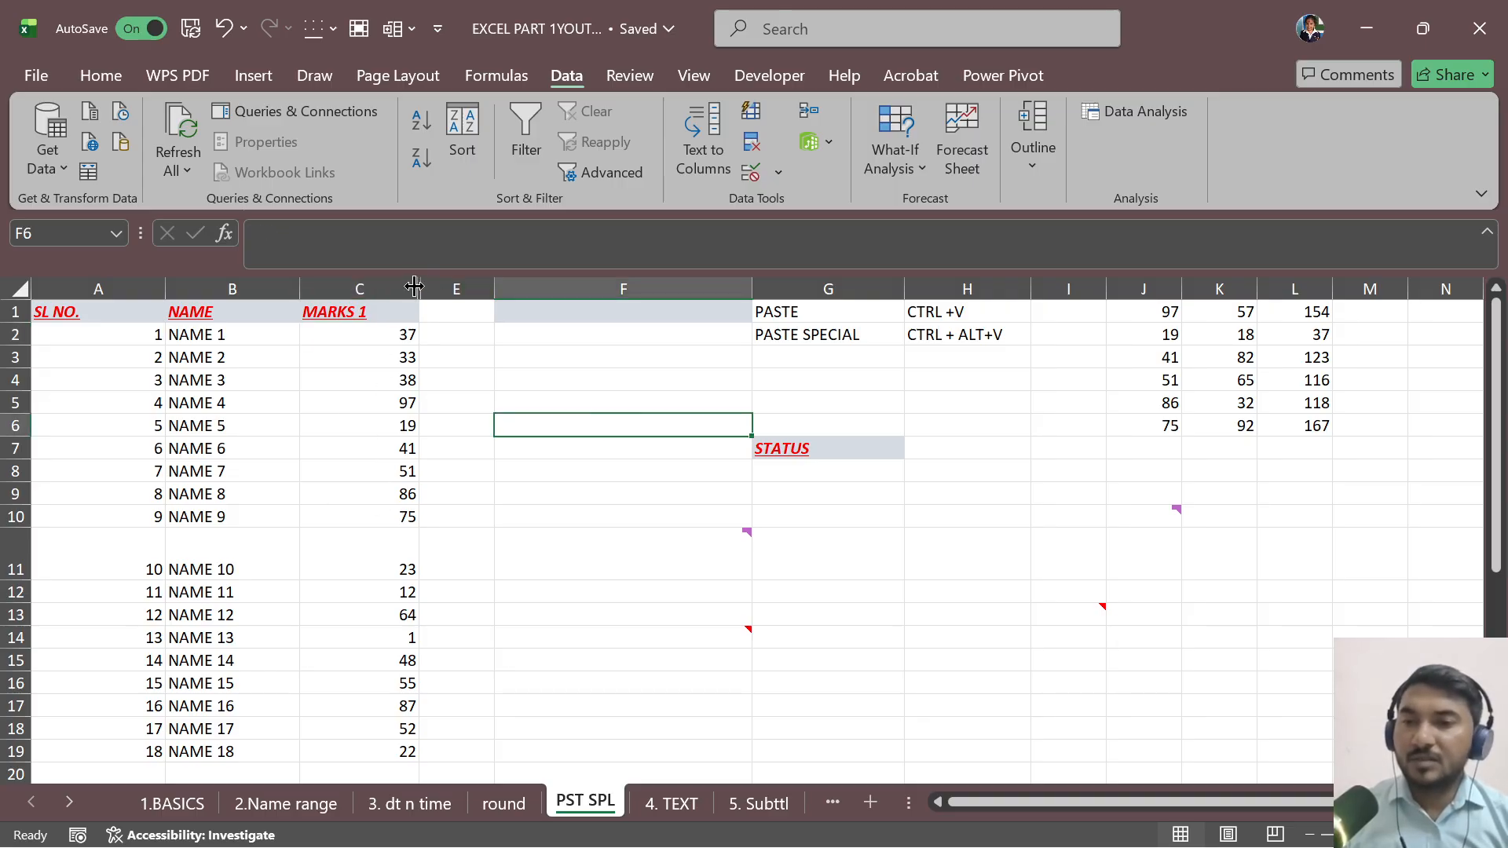
{"action": "left_click_drag", "start_coordinate": [420, 284], "coordinate": [479, 284]}
Step: Delete the entire MARKS 2 column D from the marks table
{"action": "left_click", "coordinate": [449, 289]}
{"action": "right_click", "coordinate": [449, 289]}
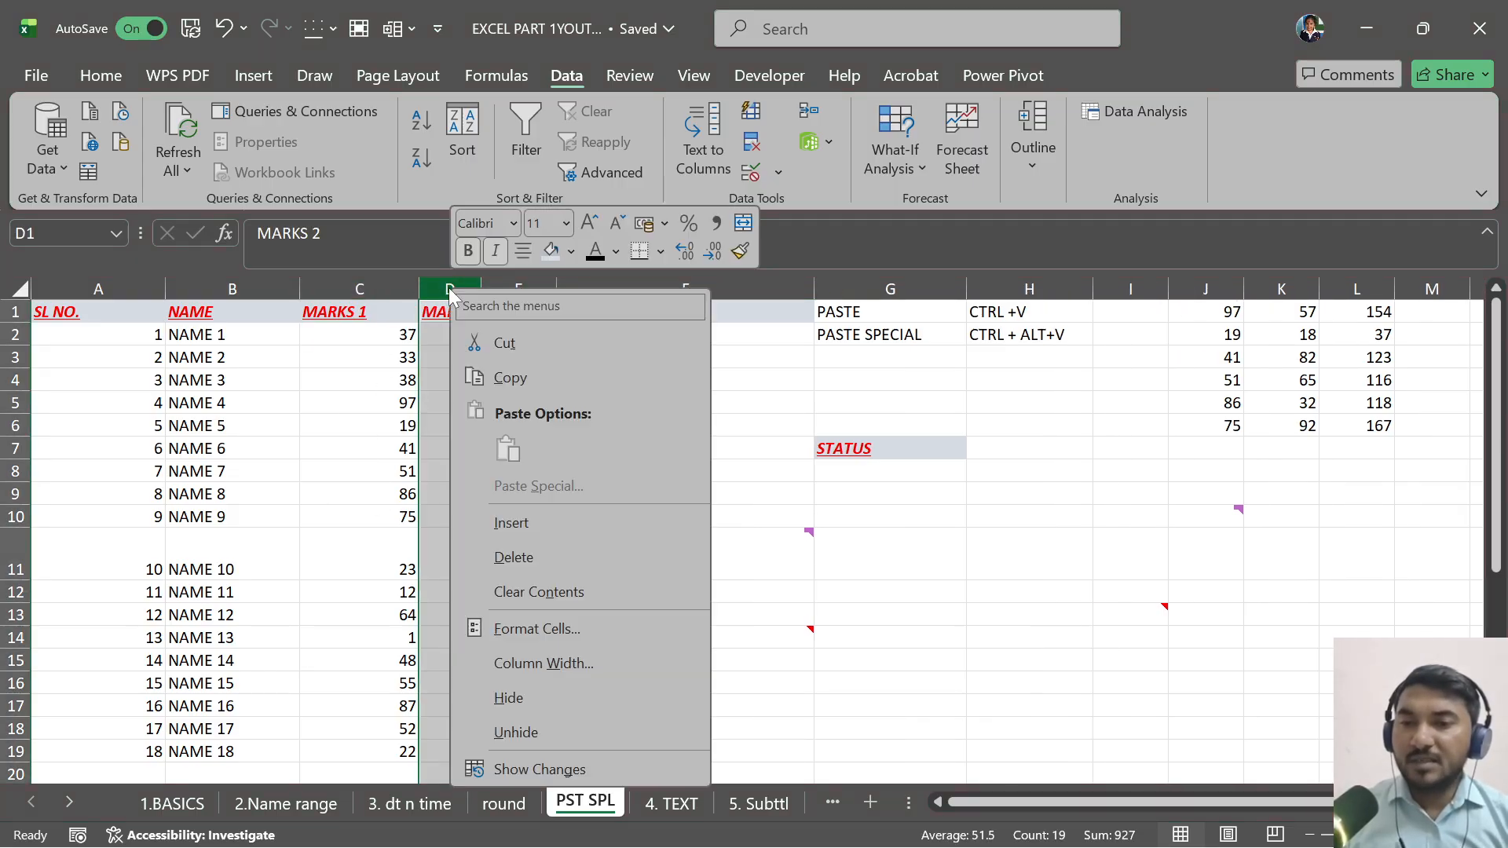
{"action": "key", "text": "Escape"}
{"action": "key", "text": "ctrl+minus"}
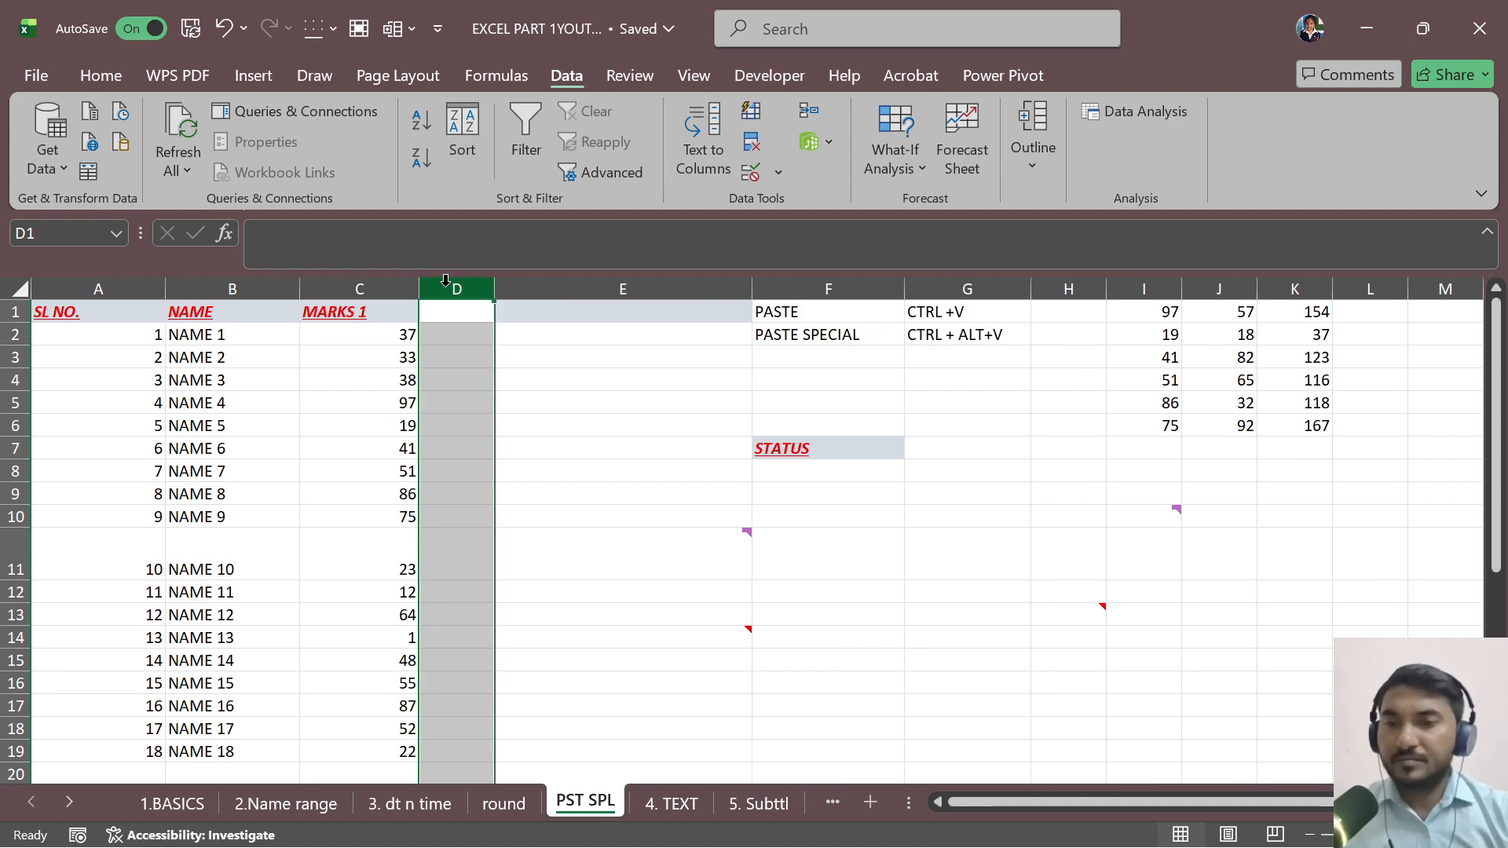
{"action": "left_click", "coordinate": [472, 316]}
{"action": "type", "text": "AD"}
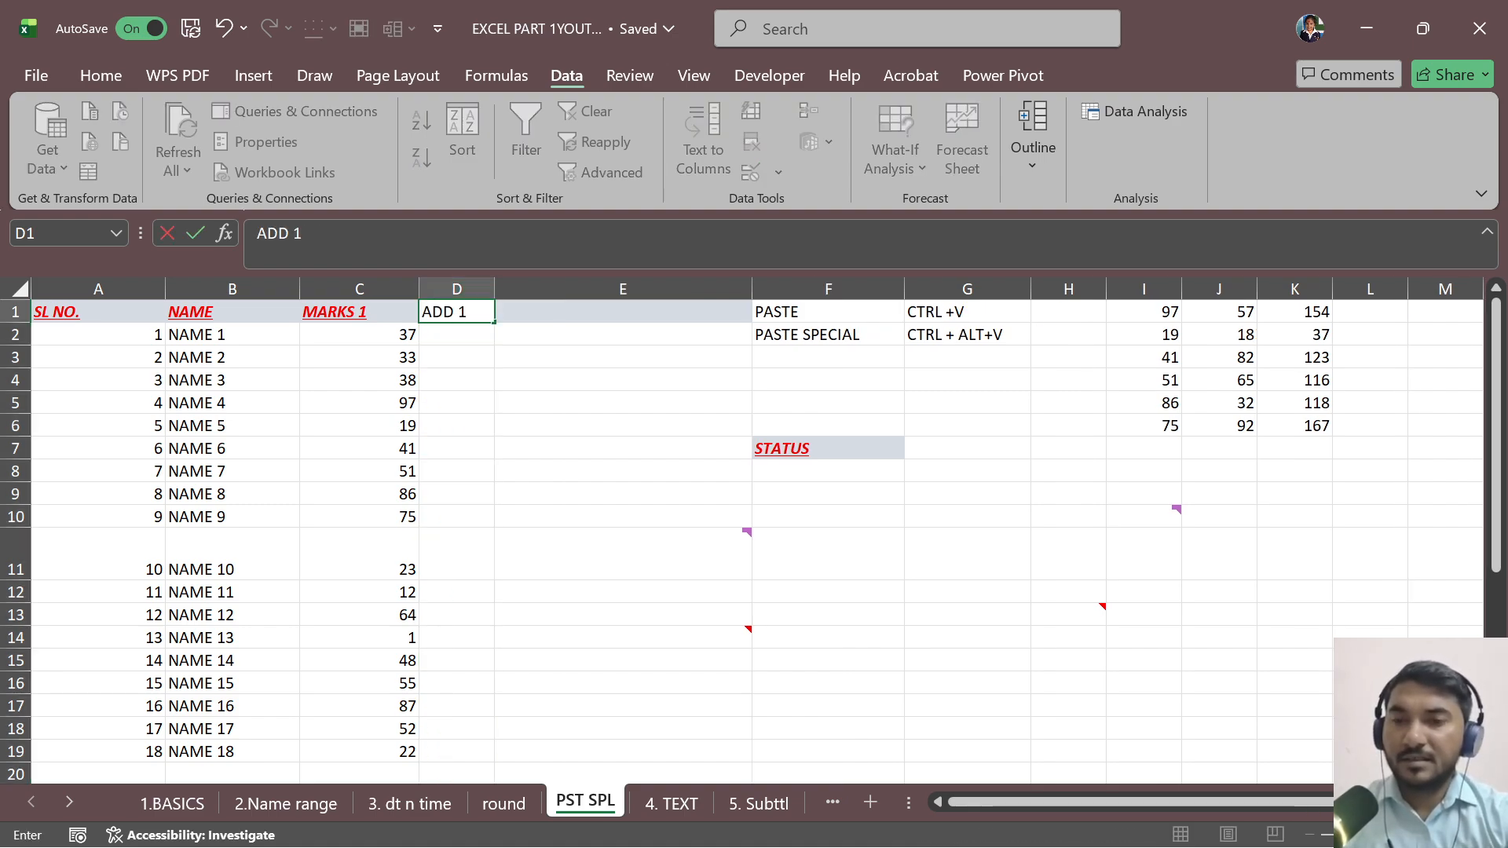
{"action": "type", "text": "D 1"}
{"action": "key", "text": "BackSpace"}
{"action": "key", "text": "BackSpace"}
{"action": "key", "text": "BackSpace"}
{"action": "key", "text": "BackSpace"}
{"action": "key", "text": "BackSpace"}
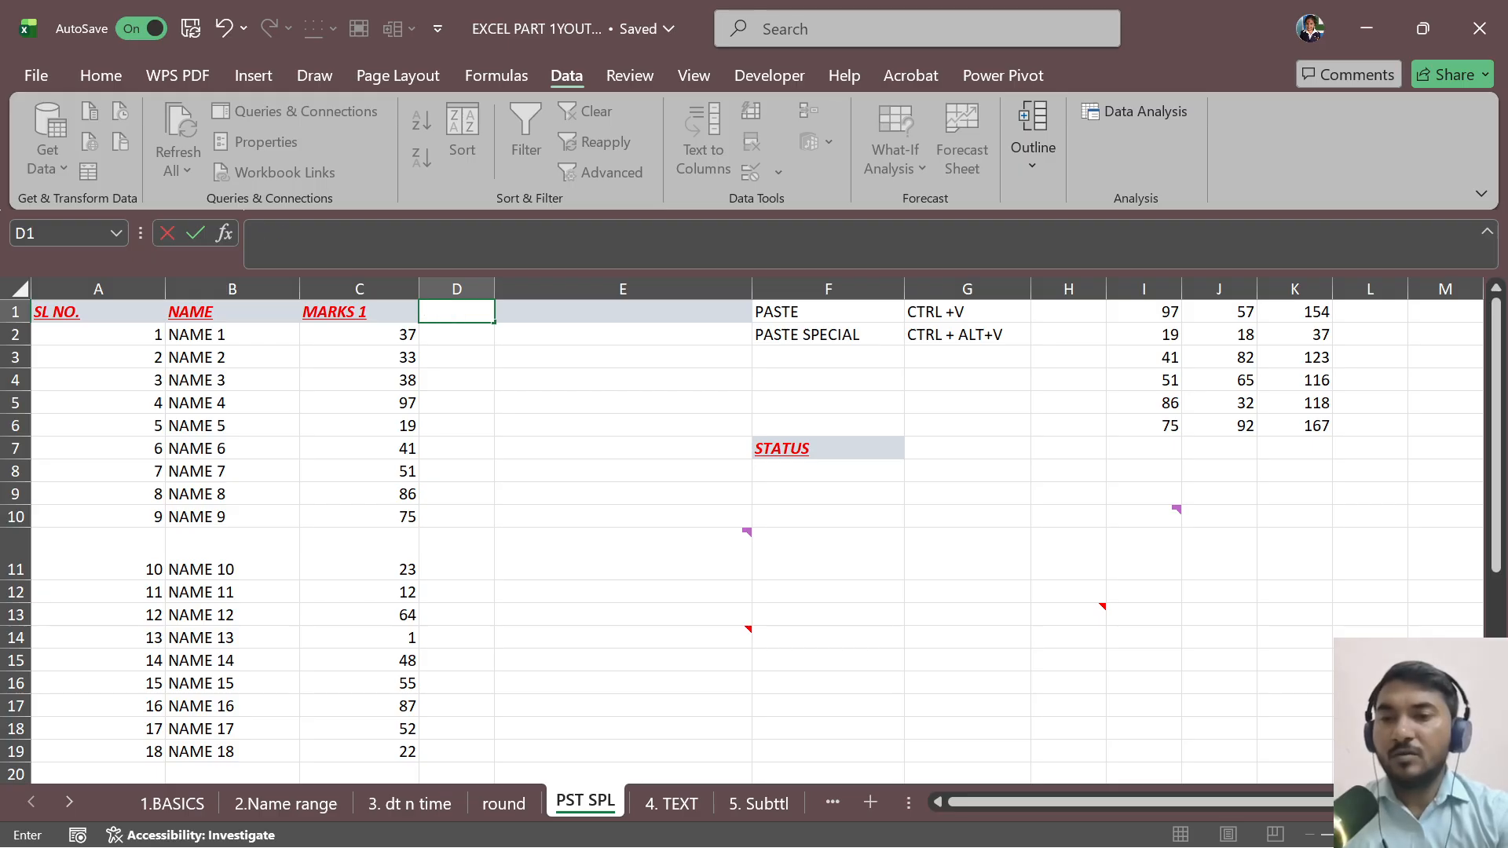
Step: Enter the heading ADD MARKS in cell D1 and widen column D to fit it
{"action": "type", "text": "ADD MARK"}
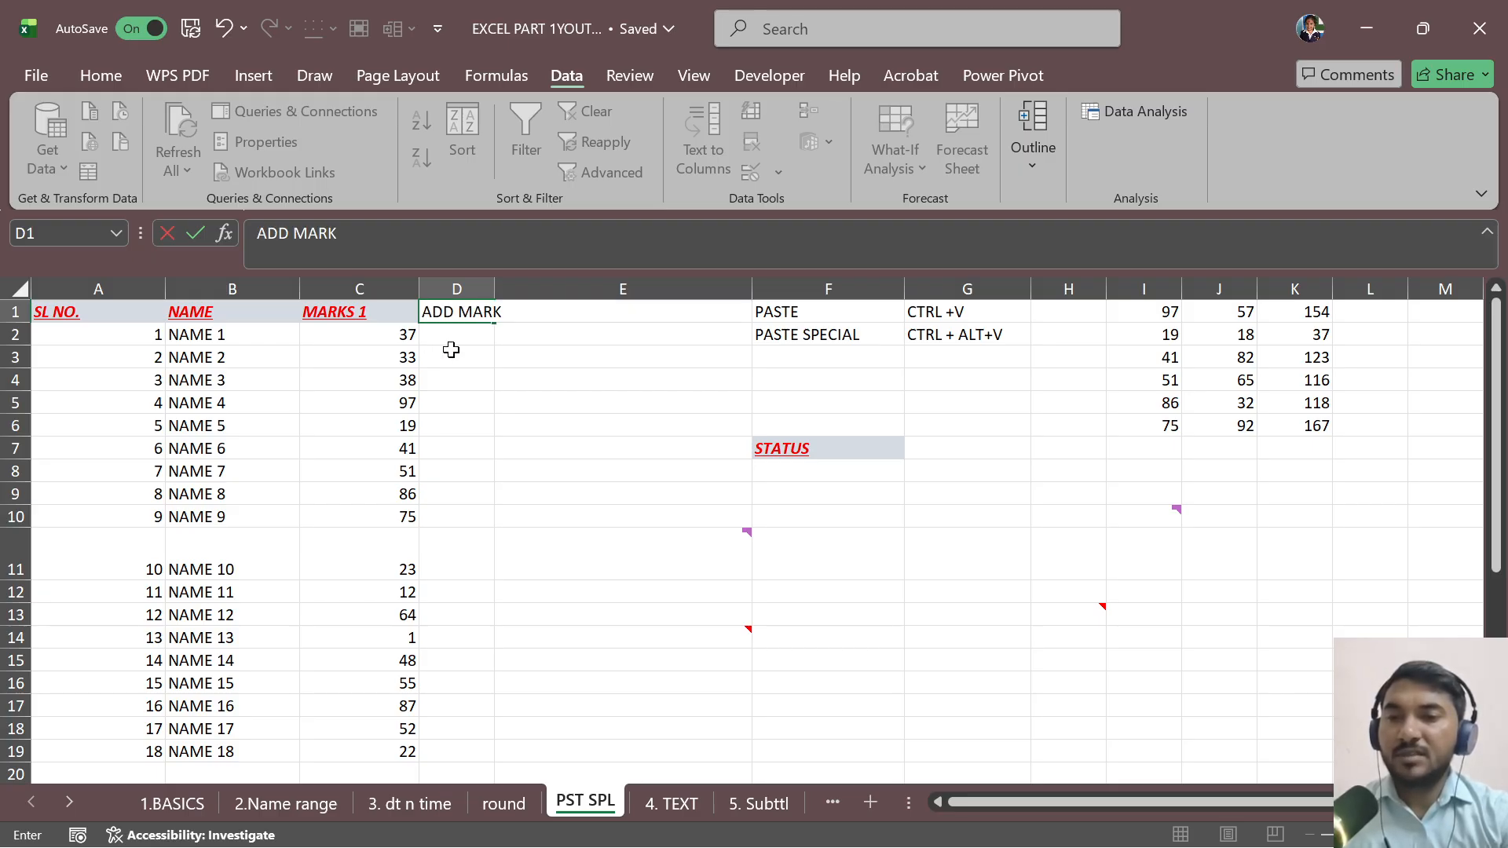
{"action": "type", "text": "S"}
{"action": "key", "text": "Return"}
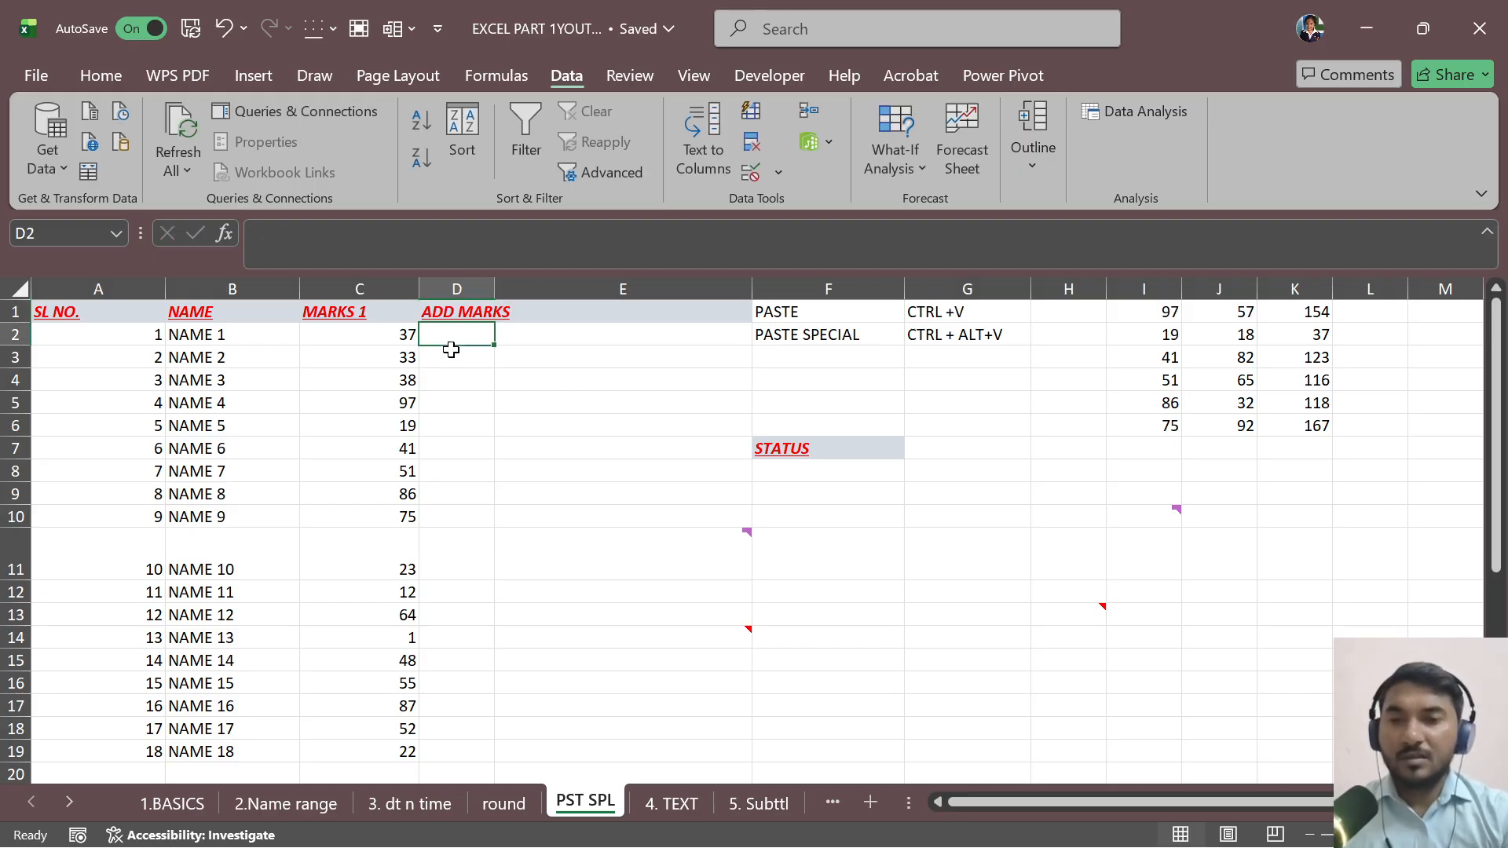
{"action": "left_click_drag", "start_coordinate": [495, 287], "coordinate": [547, 279]}
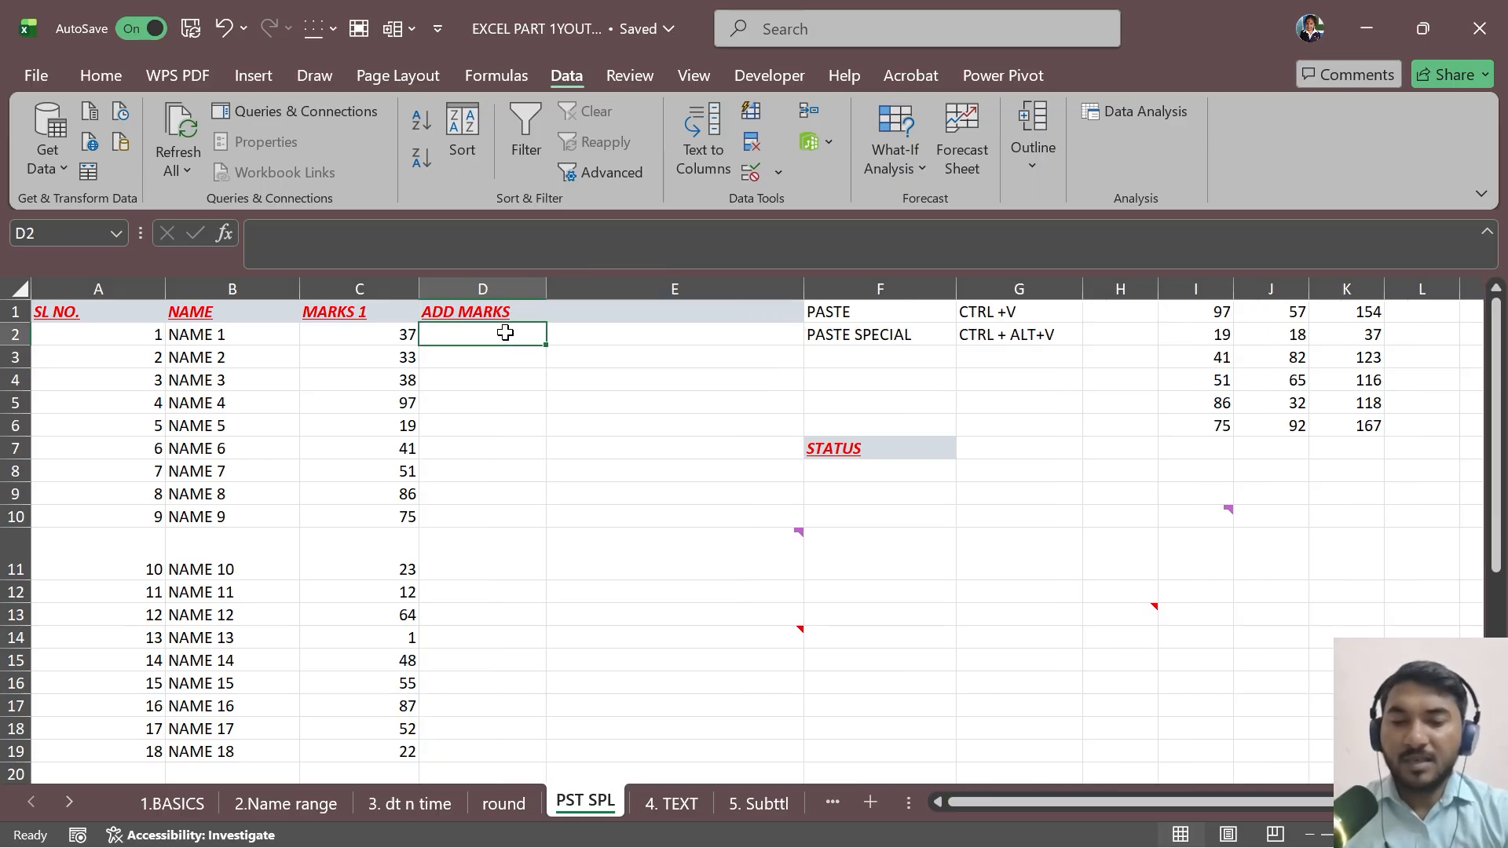
Step: Enter the additional marks 3, 5, 5, 6, 7, 6, 7, 6, 5, 5 down cells D2:D11
{"action": "type", "text": "3 5 5 6 7 6 7 6 5 5"}
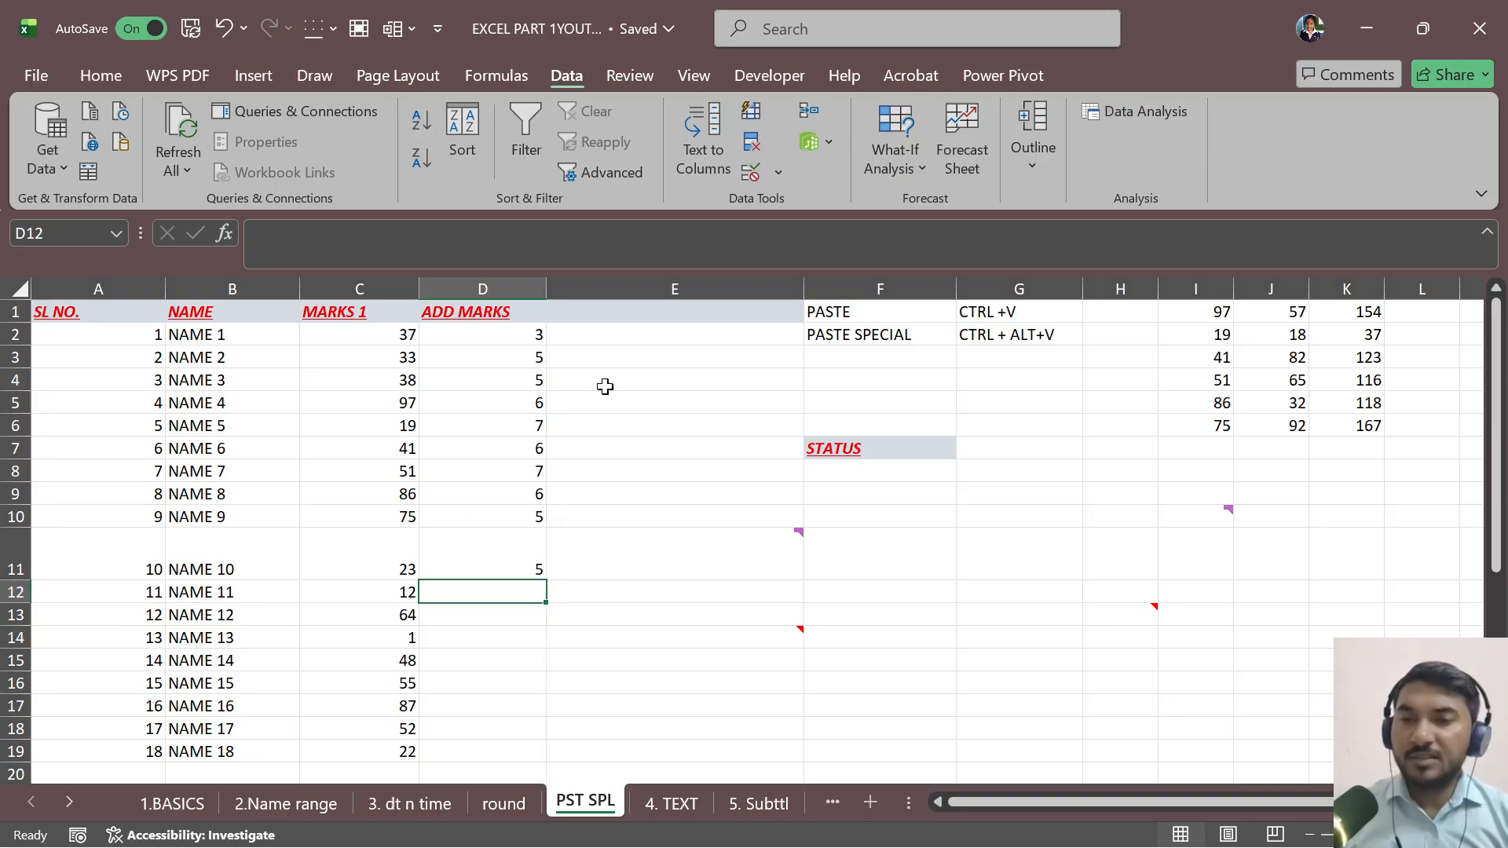
Step: Enter the heading TOTAL MARKS in cell E1 and the formula =C2+D2 in cell E2
{"action": "left_click", "coordinate": [593, 303]}
{"action": "type", "text": "F"}
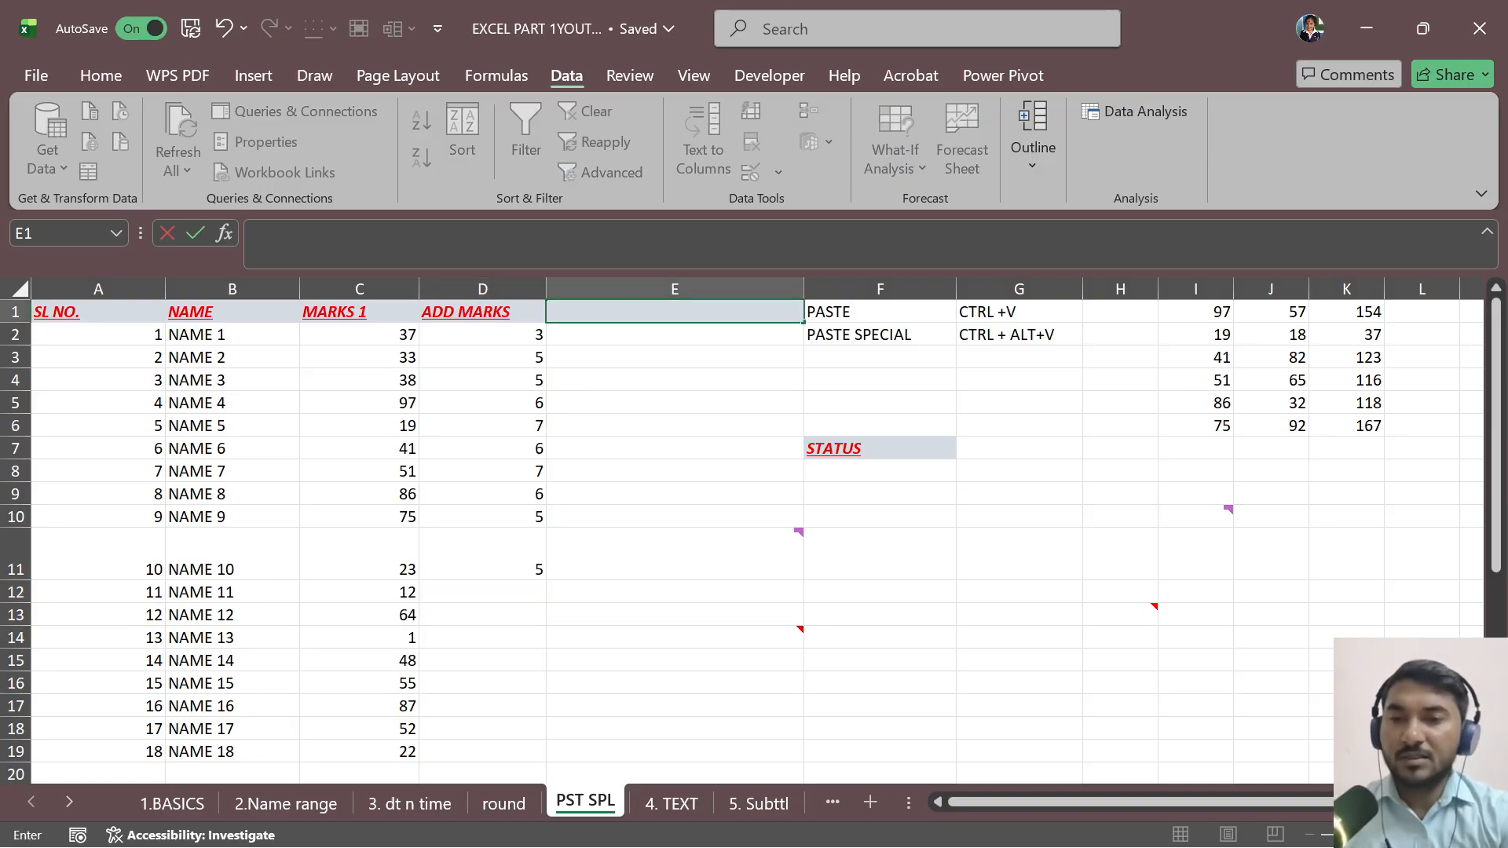
{"action": "type", "text": "TOTAL MARKS"}
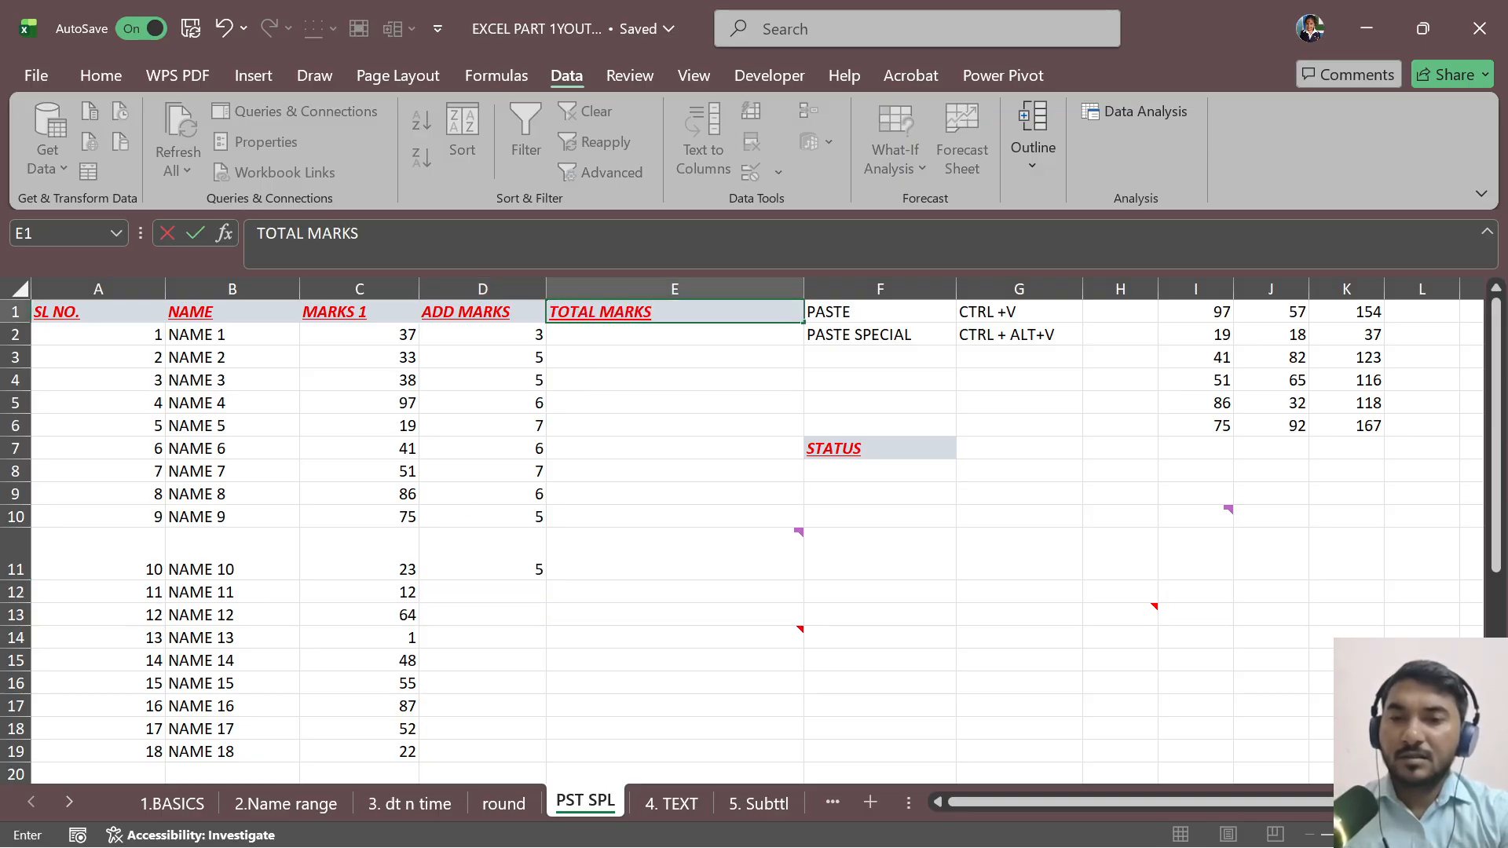
{"action": "key", "text": "Return"}
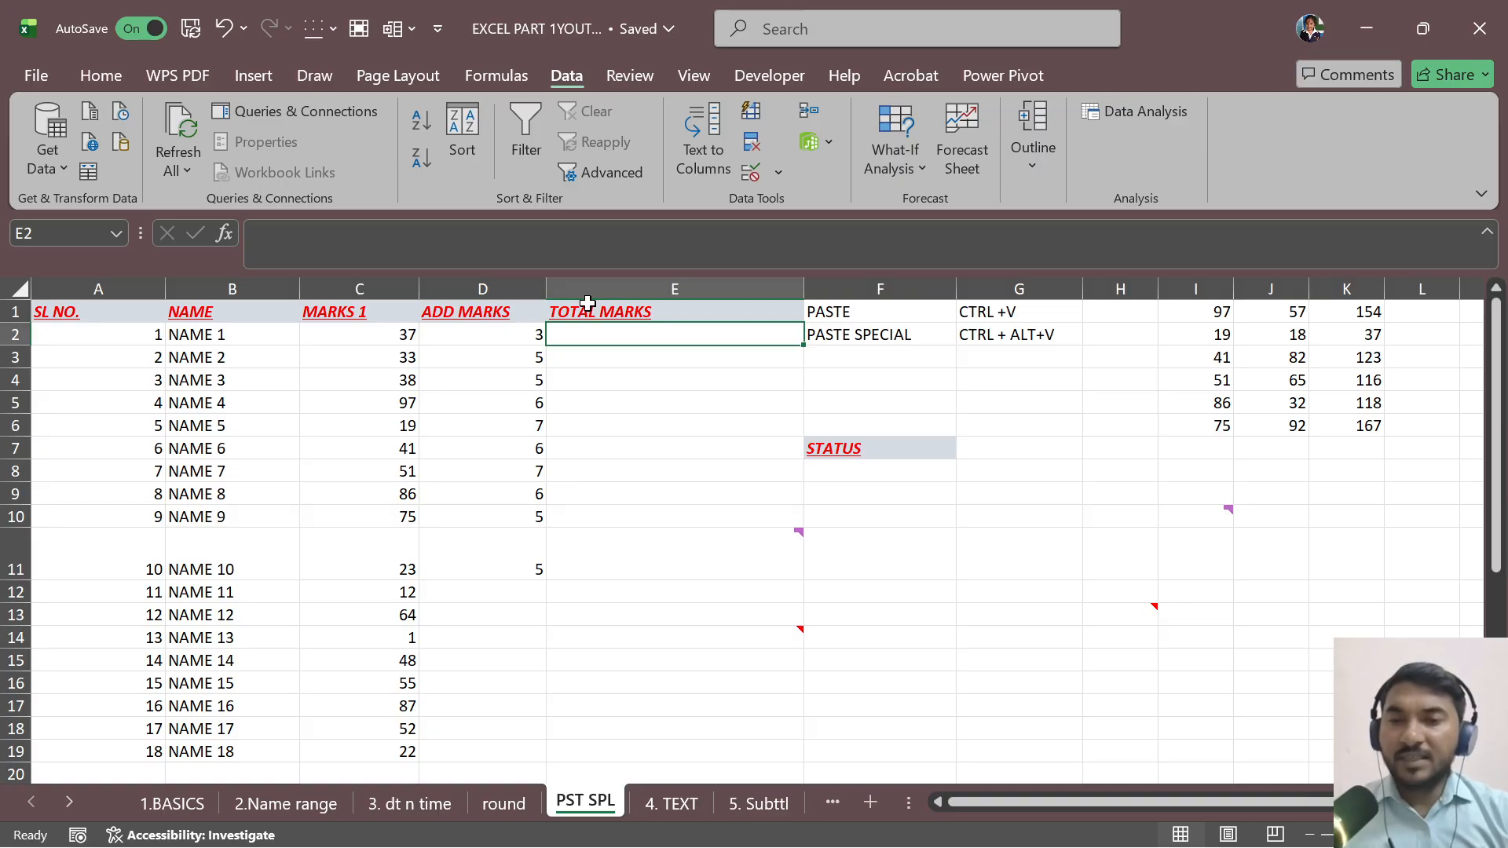
{"action": "type", "text": "="}
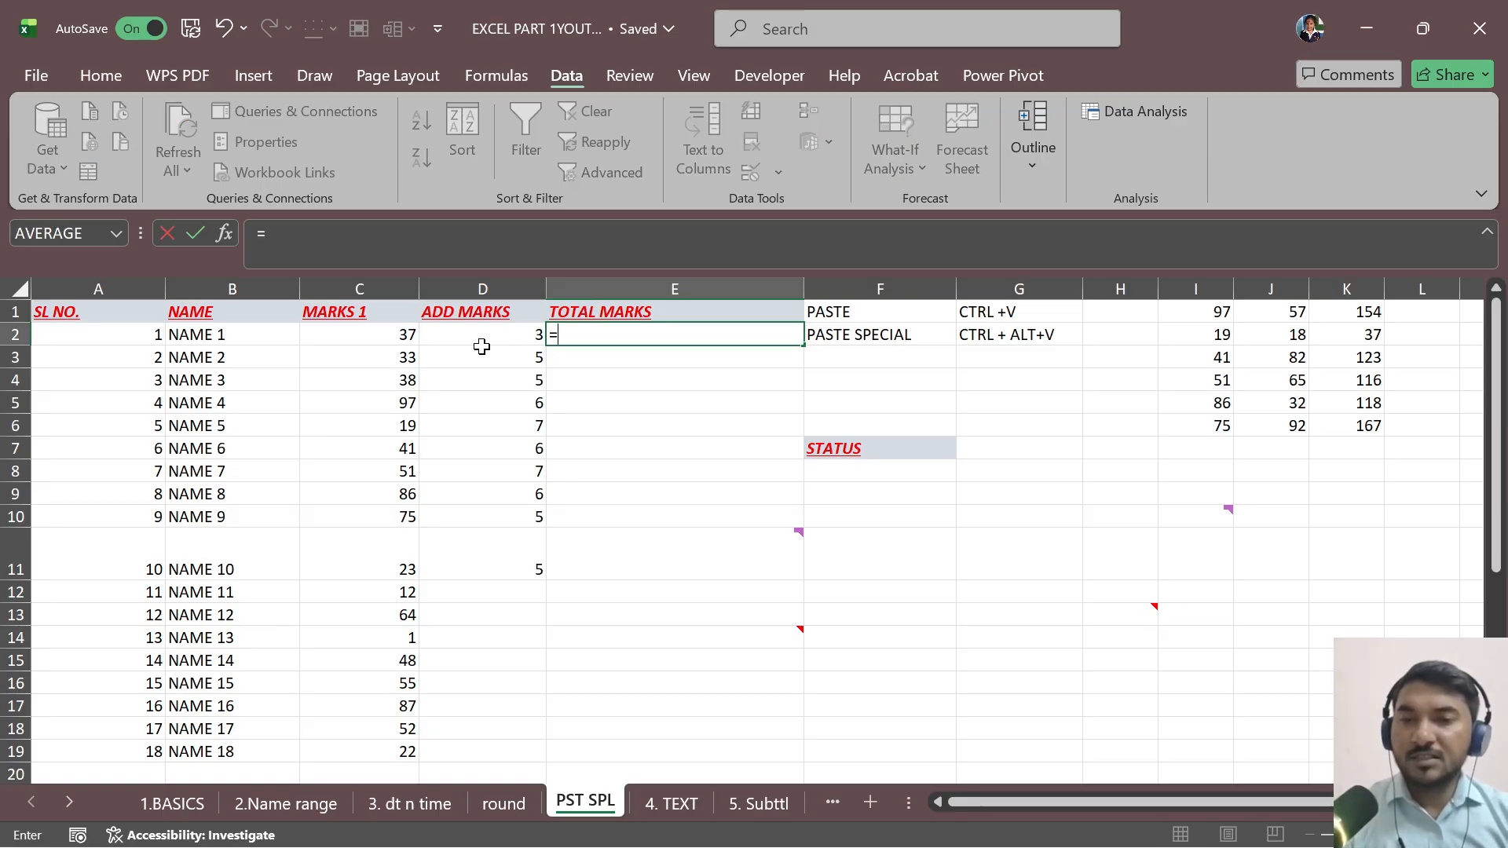
{"action": "left_click", "coordinate": [399, 335]}
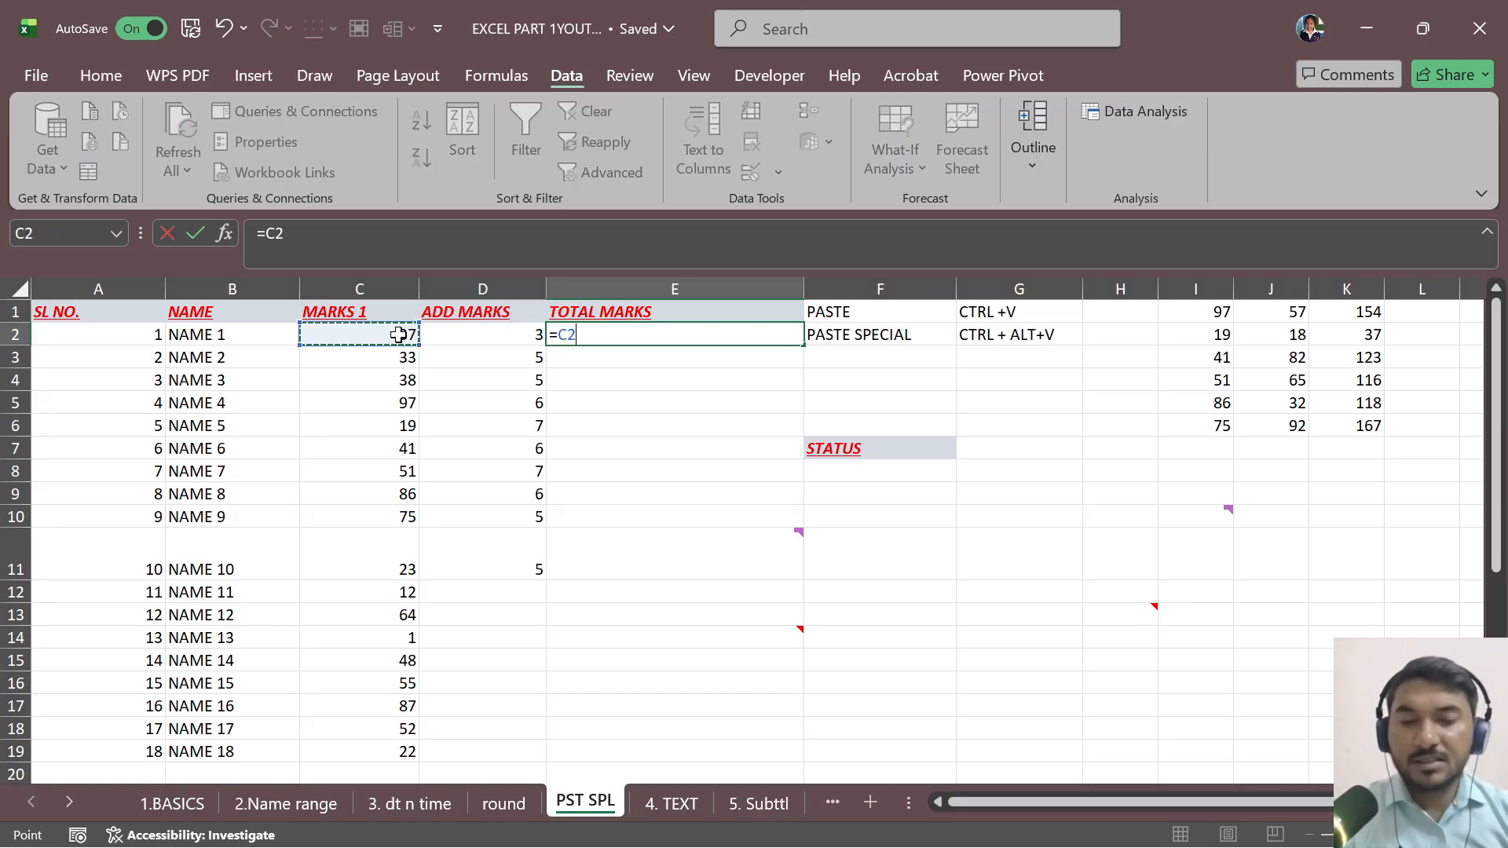
{"action": "type", "text": "+"}
{"action": "left_click", "coordinate": [472, 335]}
{"action": "key", "text": "Return"}
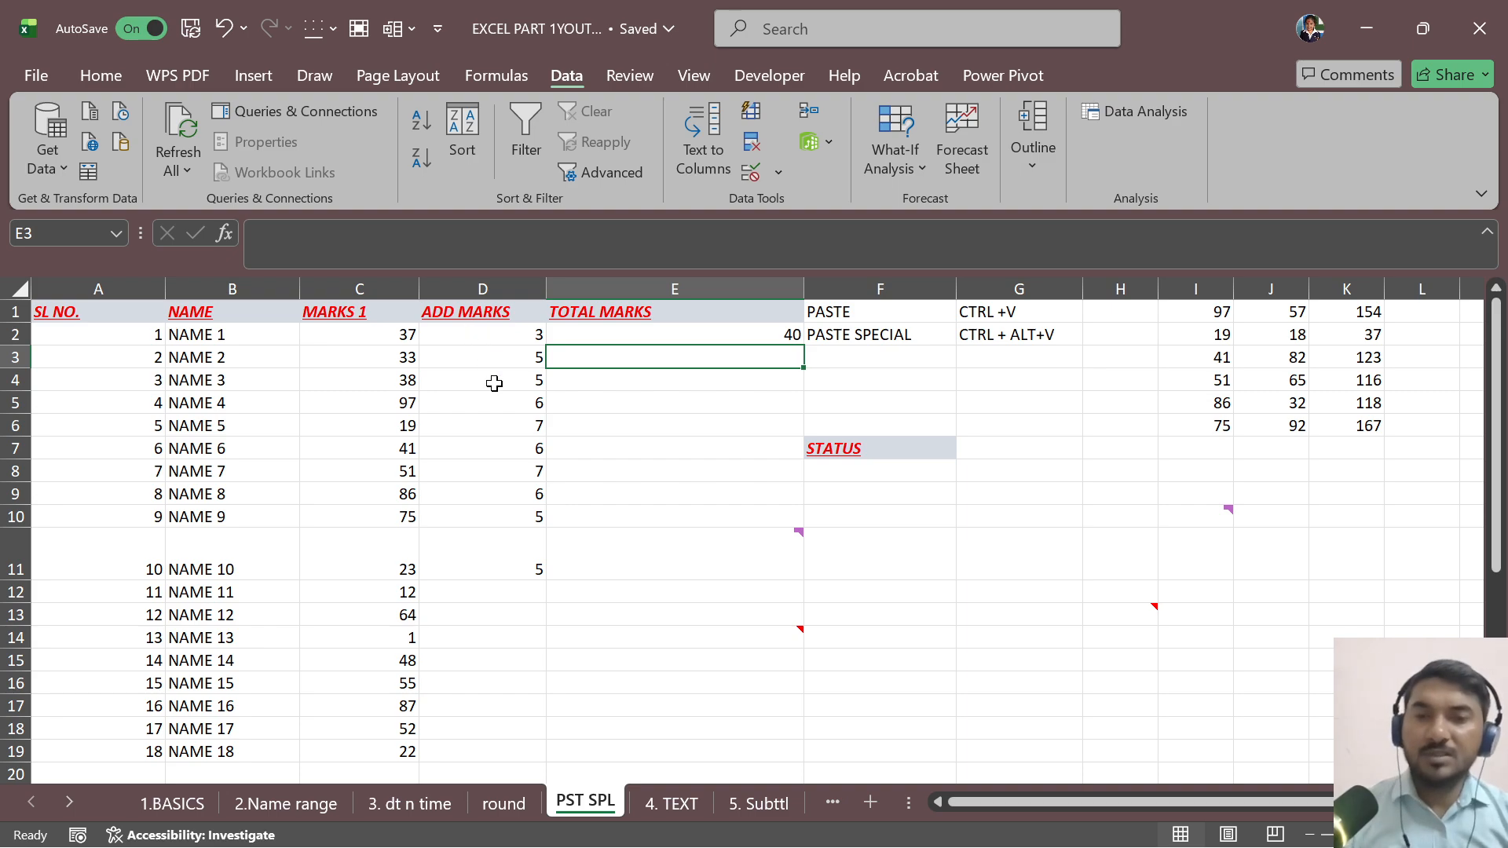
Step: Delete the entire TOTAL MARKS column E from the sheet
{"action": "left_click", "coordinate": [664, 289]}
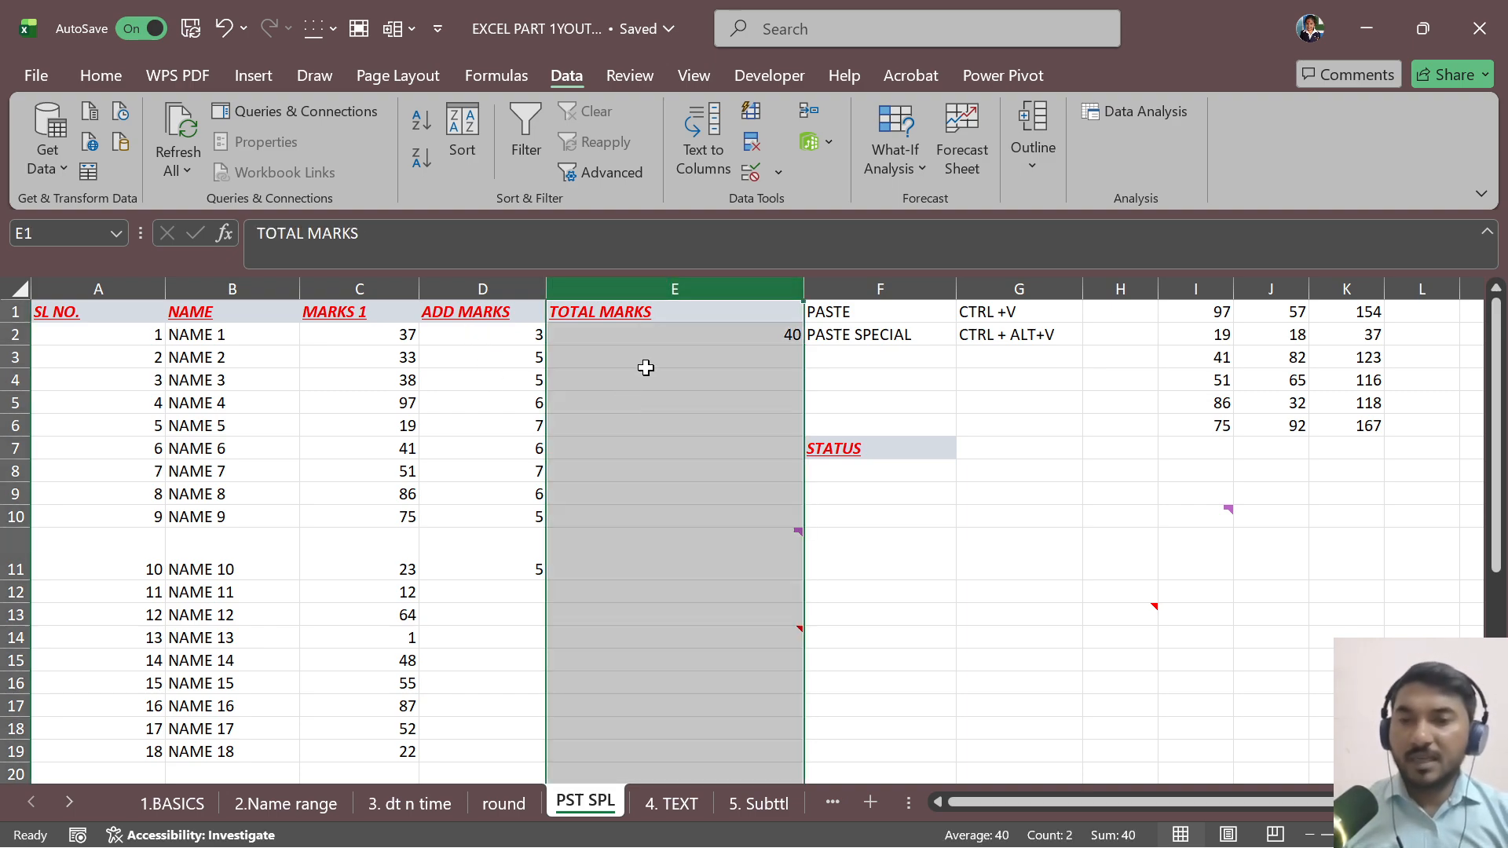
{"action": "key", "text": "ctrl+minus"}
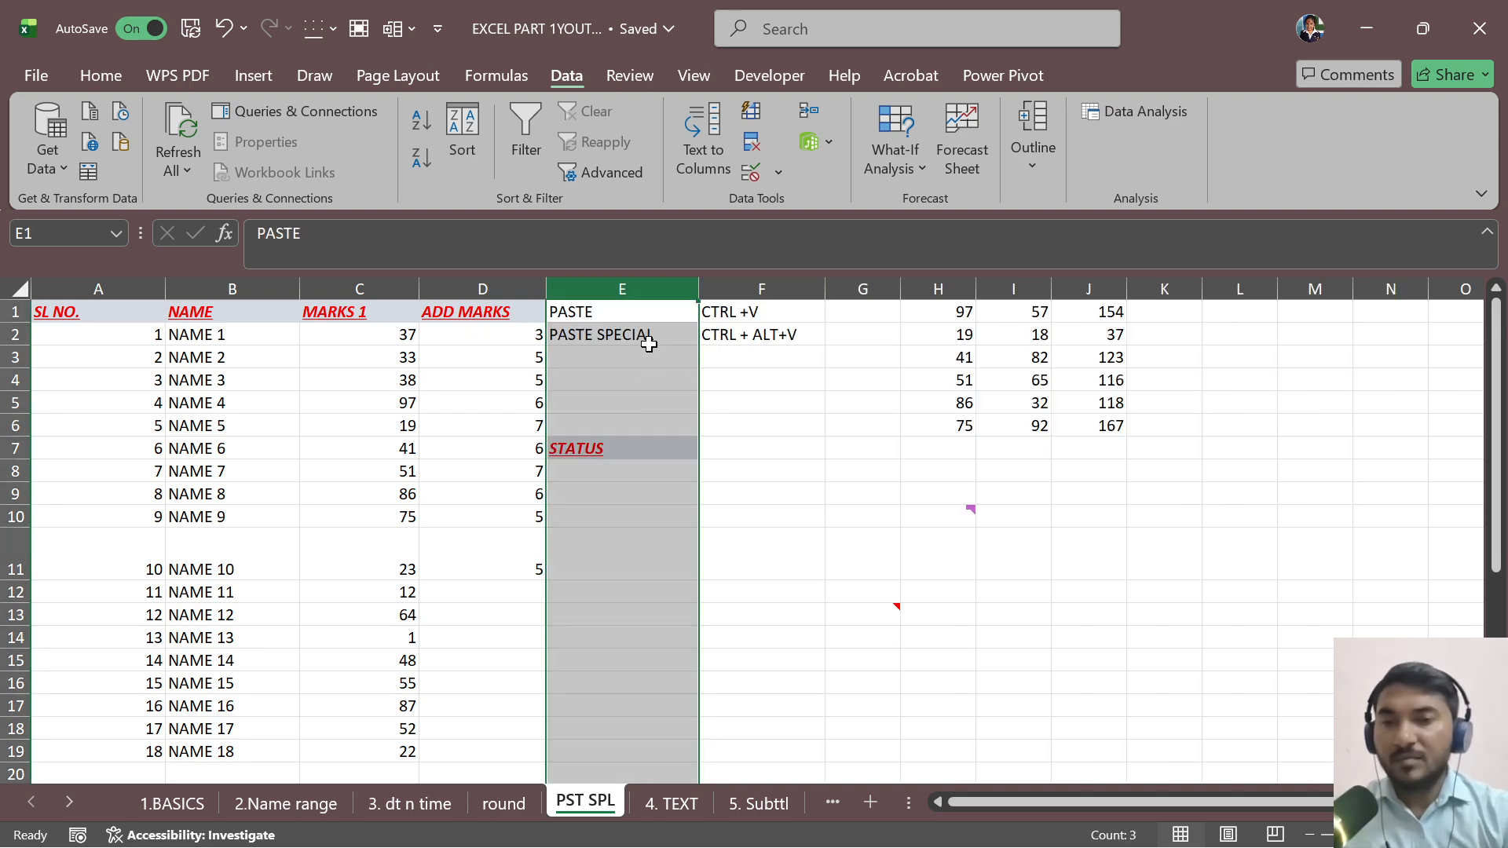
Step: Copy the additional marks in D2:D11 and add them to the MARKS 1 values from C2 down using Paste Special with the Add operation
{"action": "left_click_drag", "start_coordinate": [472, 334], "coordinate": [495, 551]}
{"action": "key", "text": "ctrl+c"}
{"action": "left_click", "coordinate": [379, 342]}
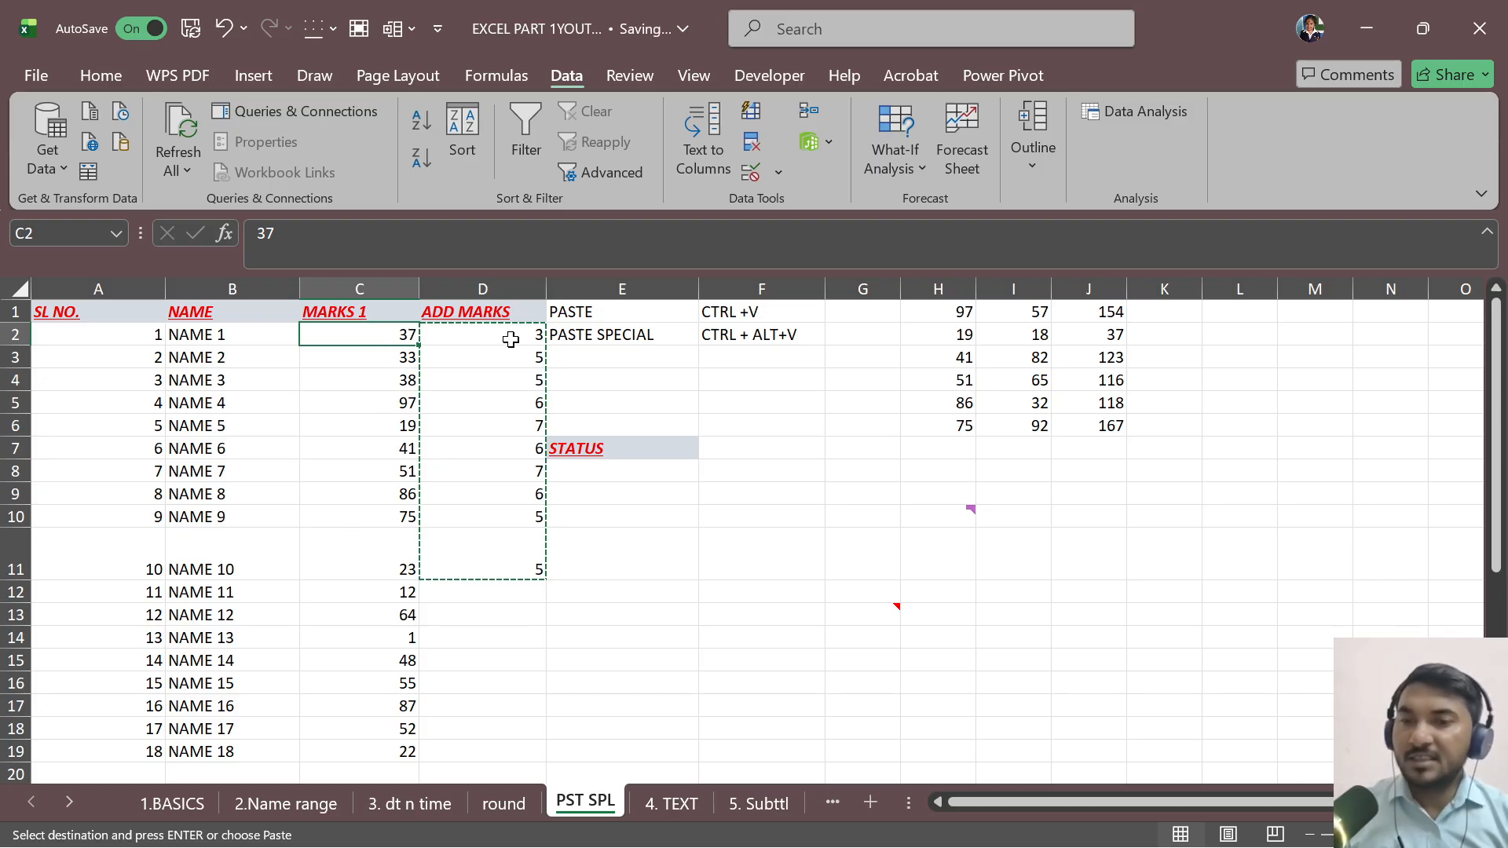
{"action": "left_click", "coordinate": [492, 290]}
{"action": "left_click", "coordinate": [660, 425]}
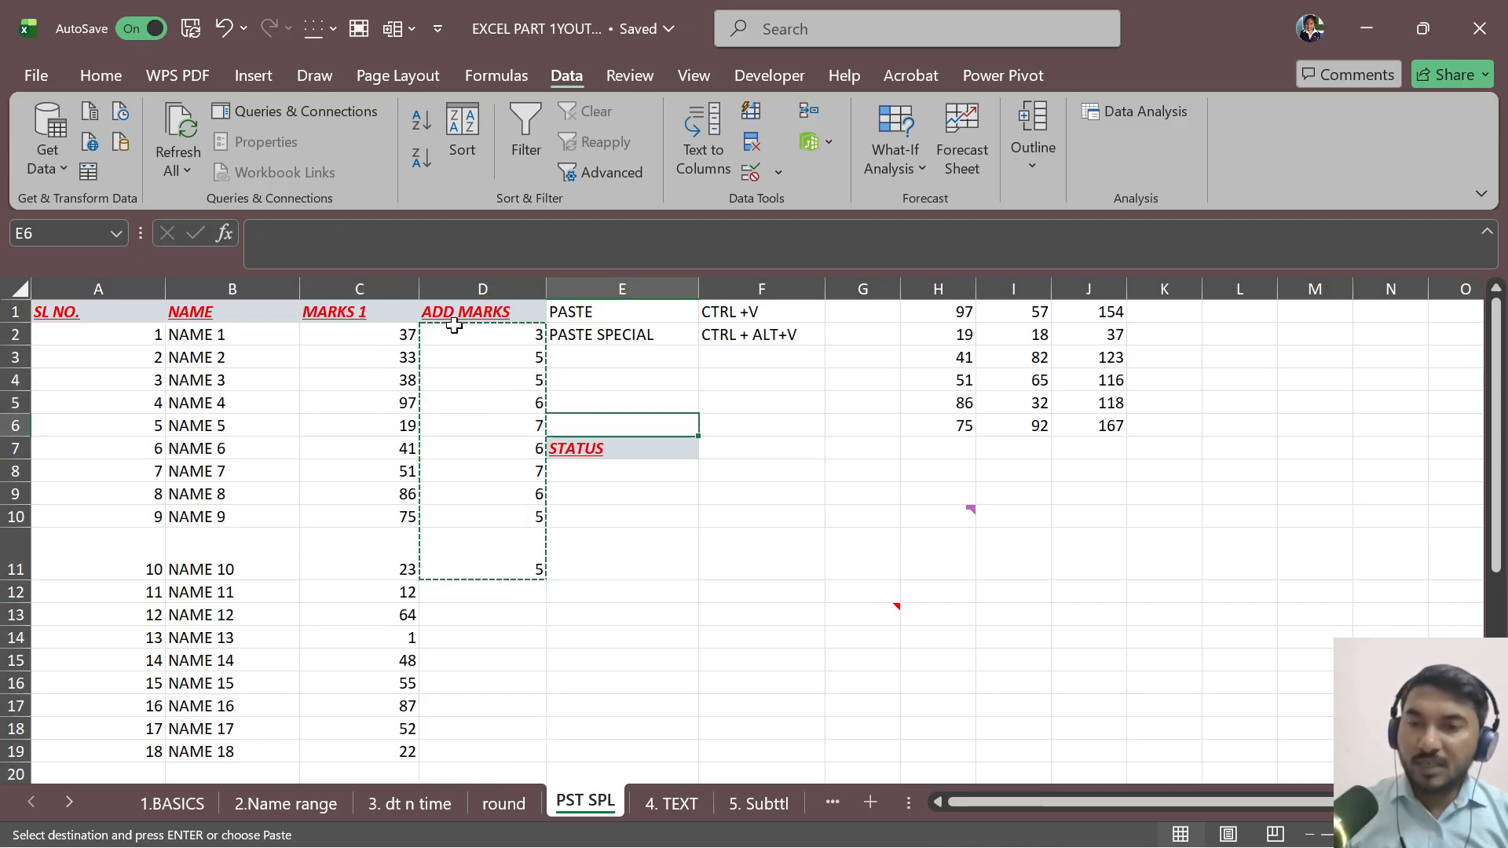
{"action": "left_click_drag", "start_coordinate": [460, 335], "coordinate": [485, 549]}
{"action": "key", "text": "ctrl+v"}
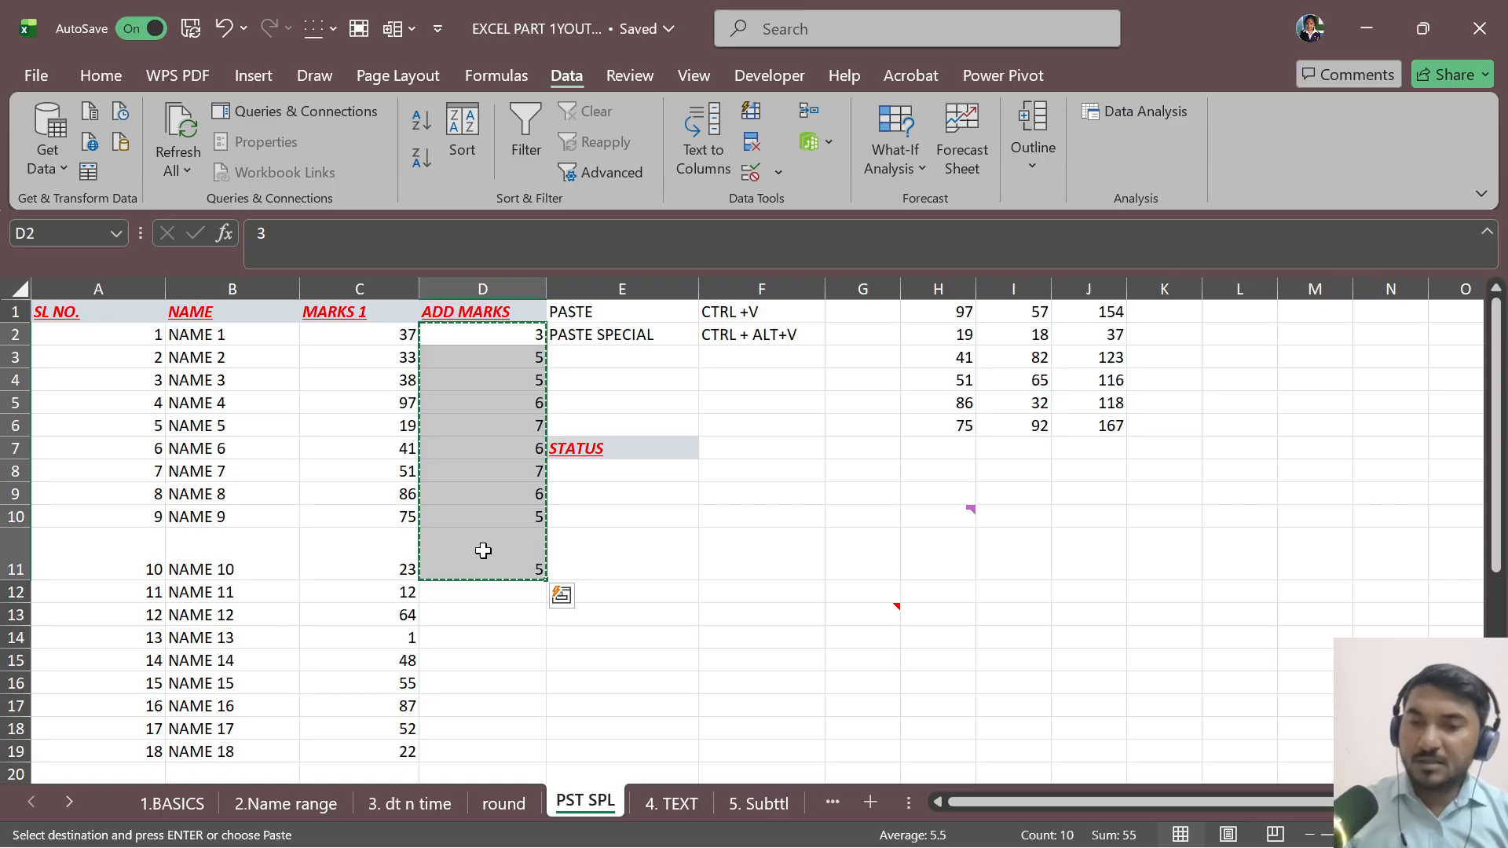
{"action": "left_click", "coordinate": [373, 335]}
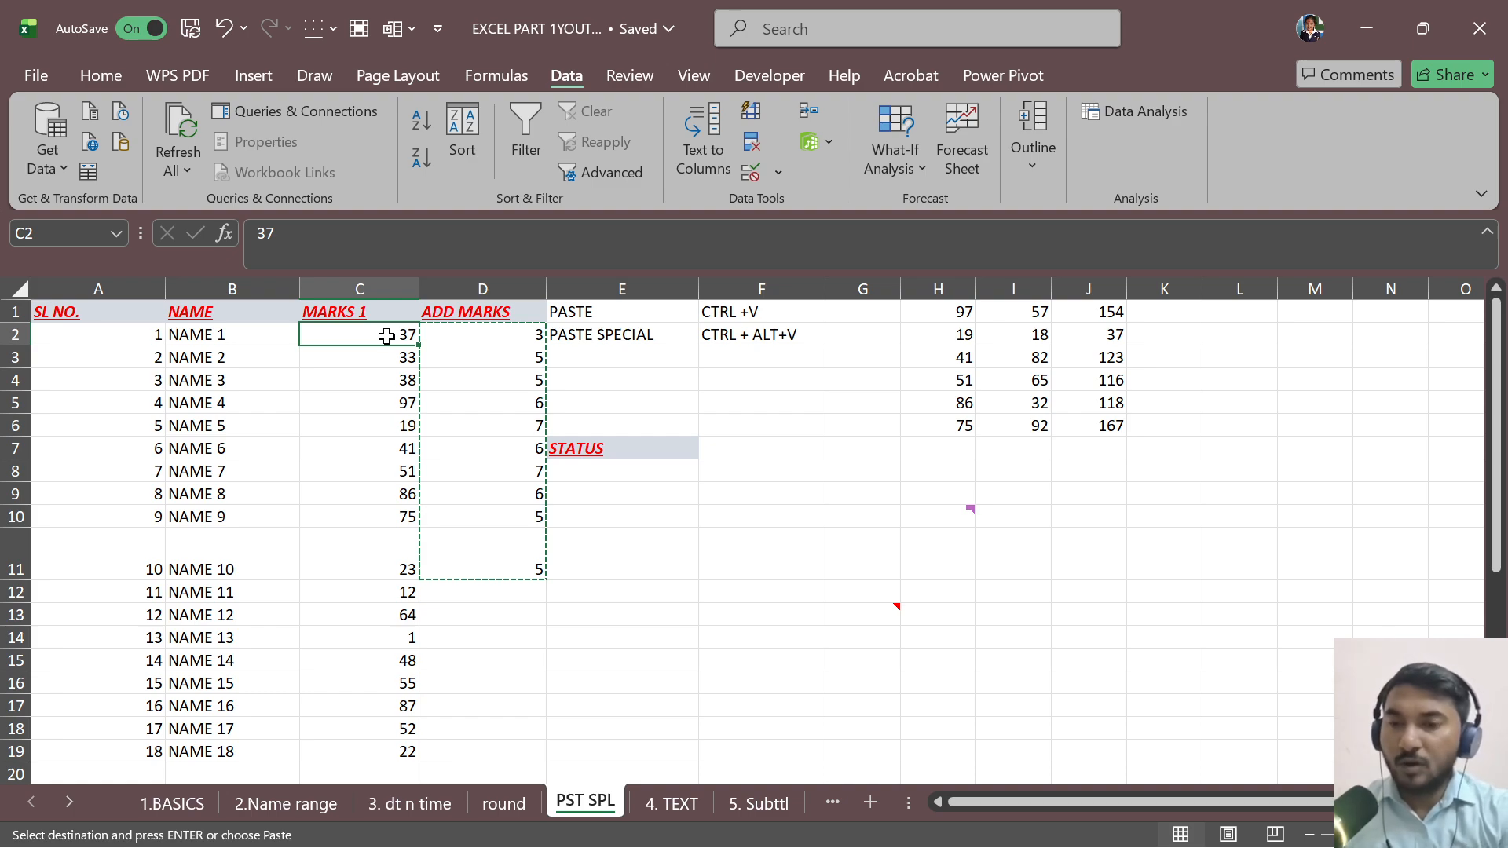
{"action": "key", "text": "ctrl+alt+v"}
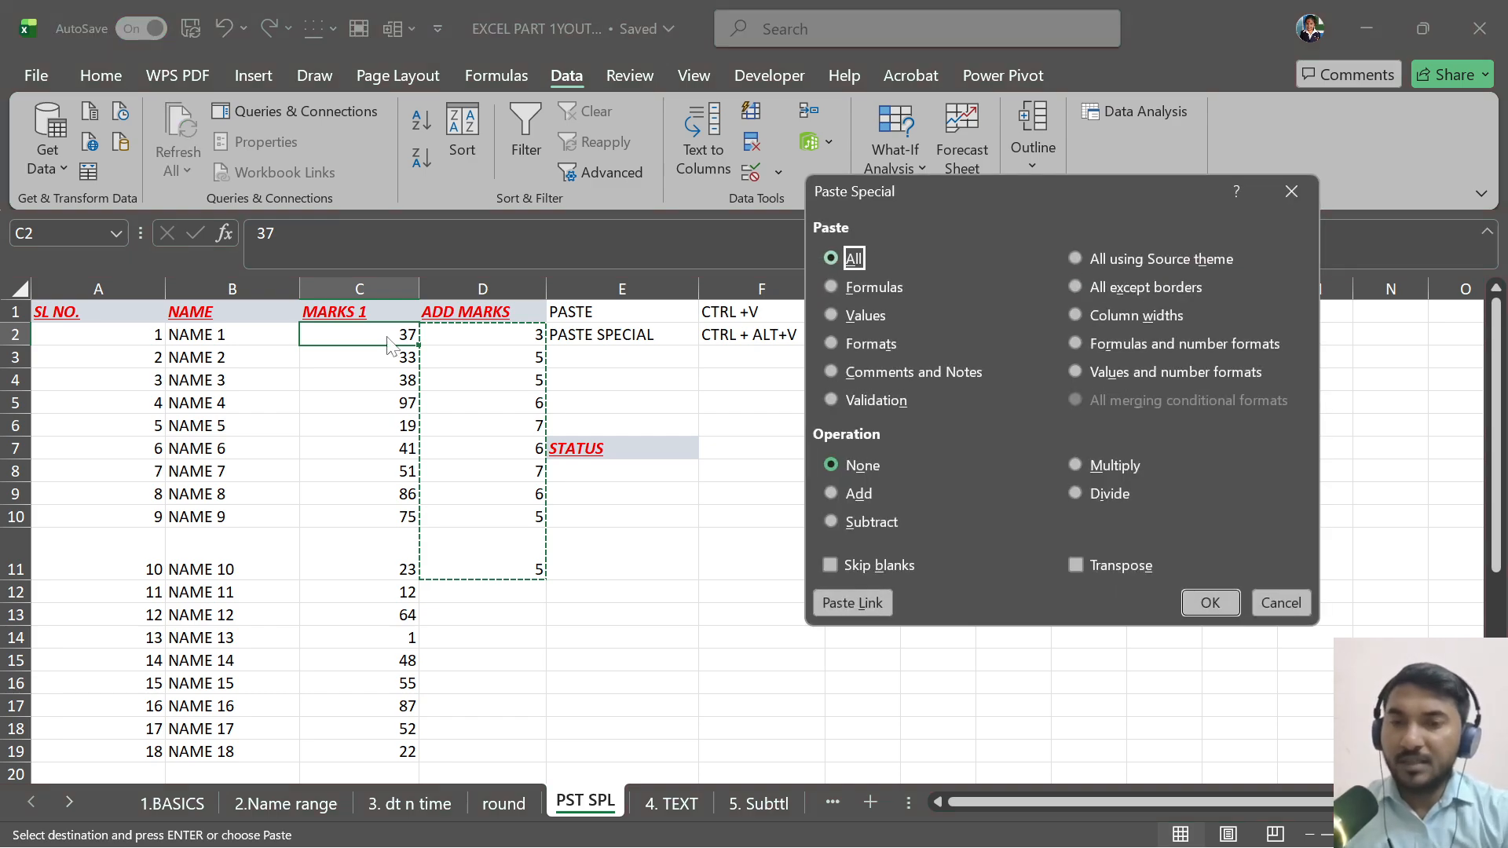
{"action": "left_click", "coordinate": [864, 495]}
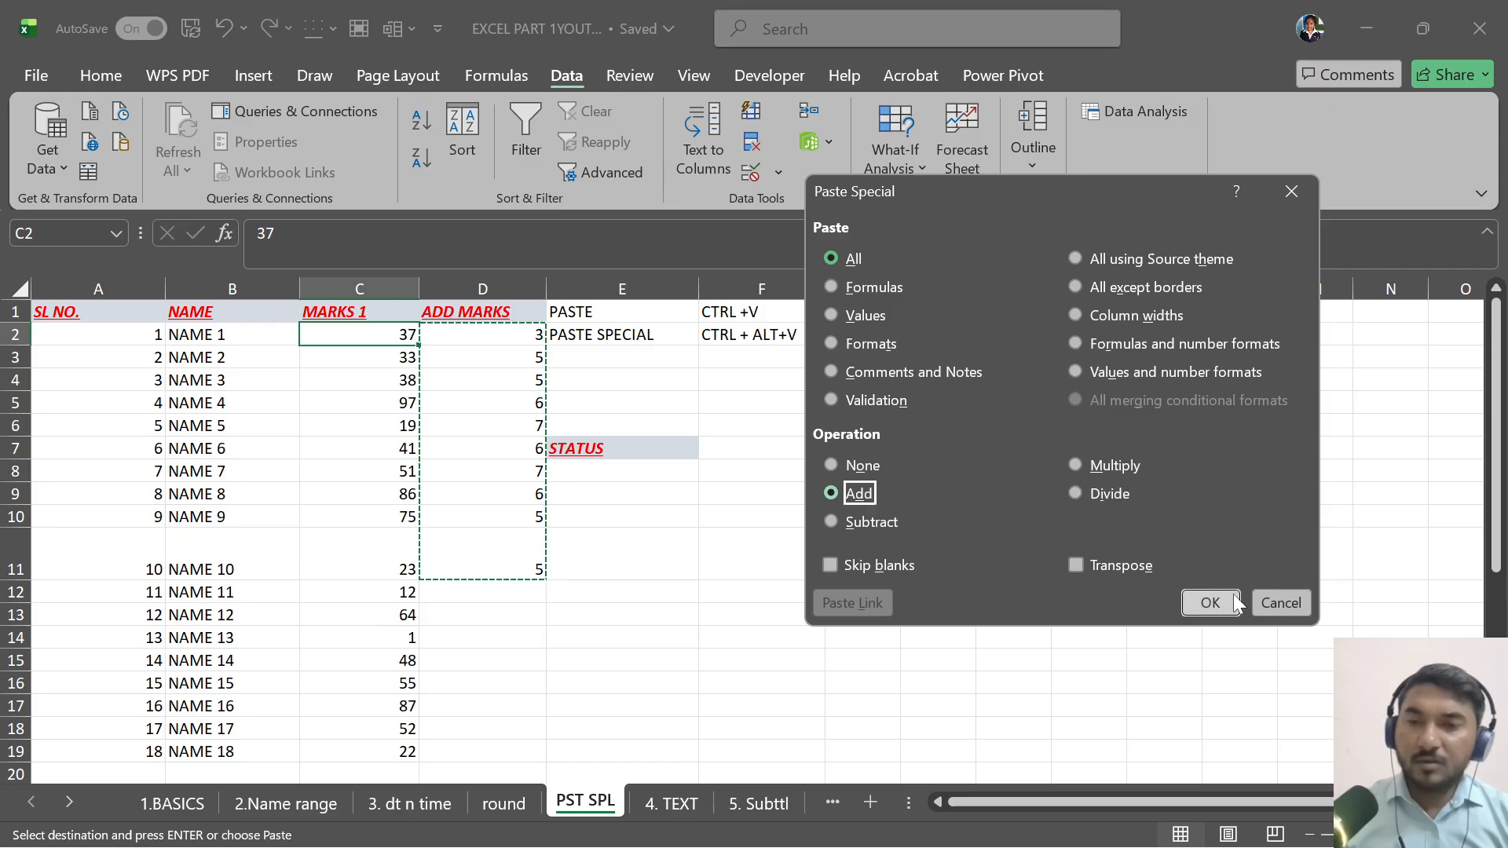
{"action": "left_click", "coordinate": [1210, 603]}
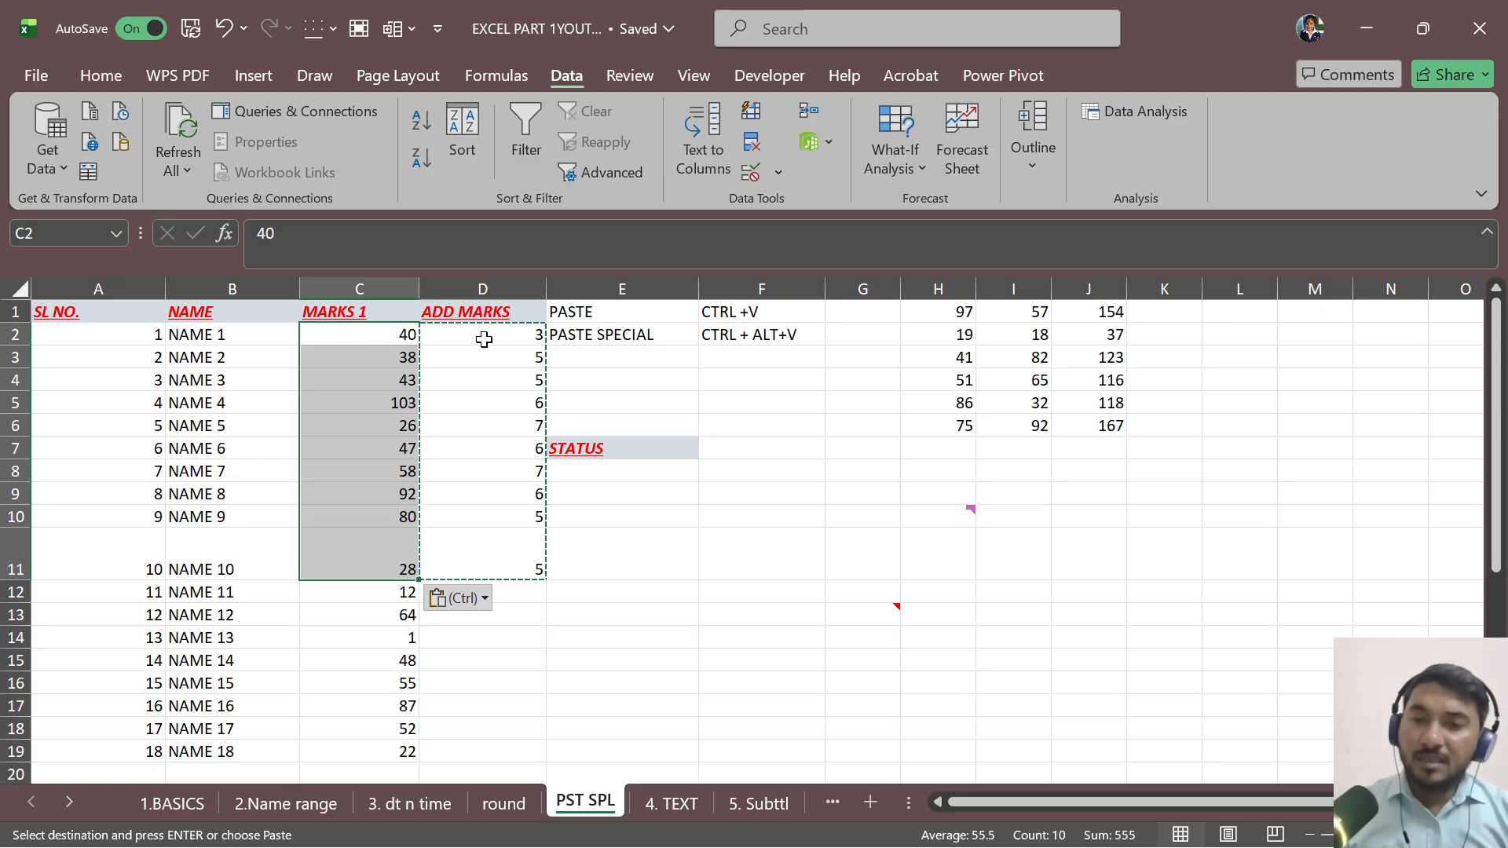
Step: Subtract the copied ADD MARKS values from MARKS 1 starting at C2 using Paste Special with the Subtract operation
{"action": "left_click_drag", "start_coordinate": [484, 339], "coordinate": [511, 562]}
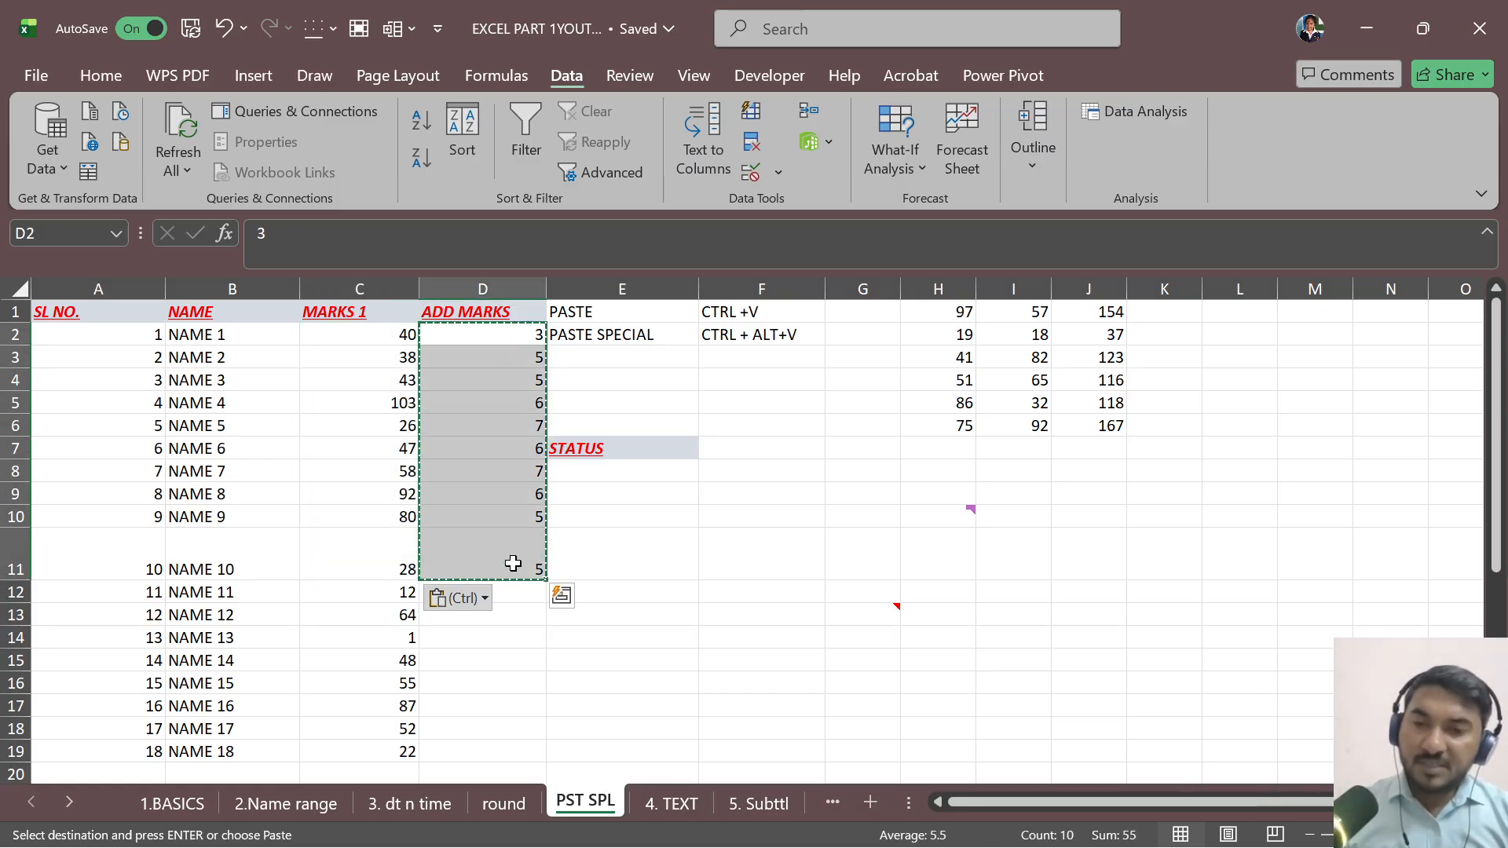
{"action": "left_click", "coordinate": [381, 333]}
{"action": "key", "text": "ctrl+alt+v"}
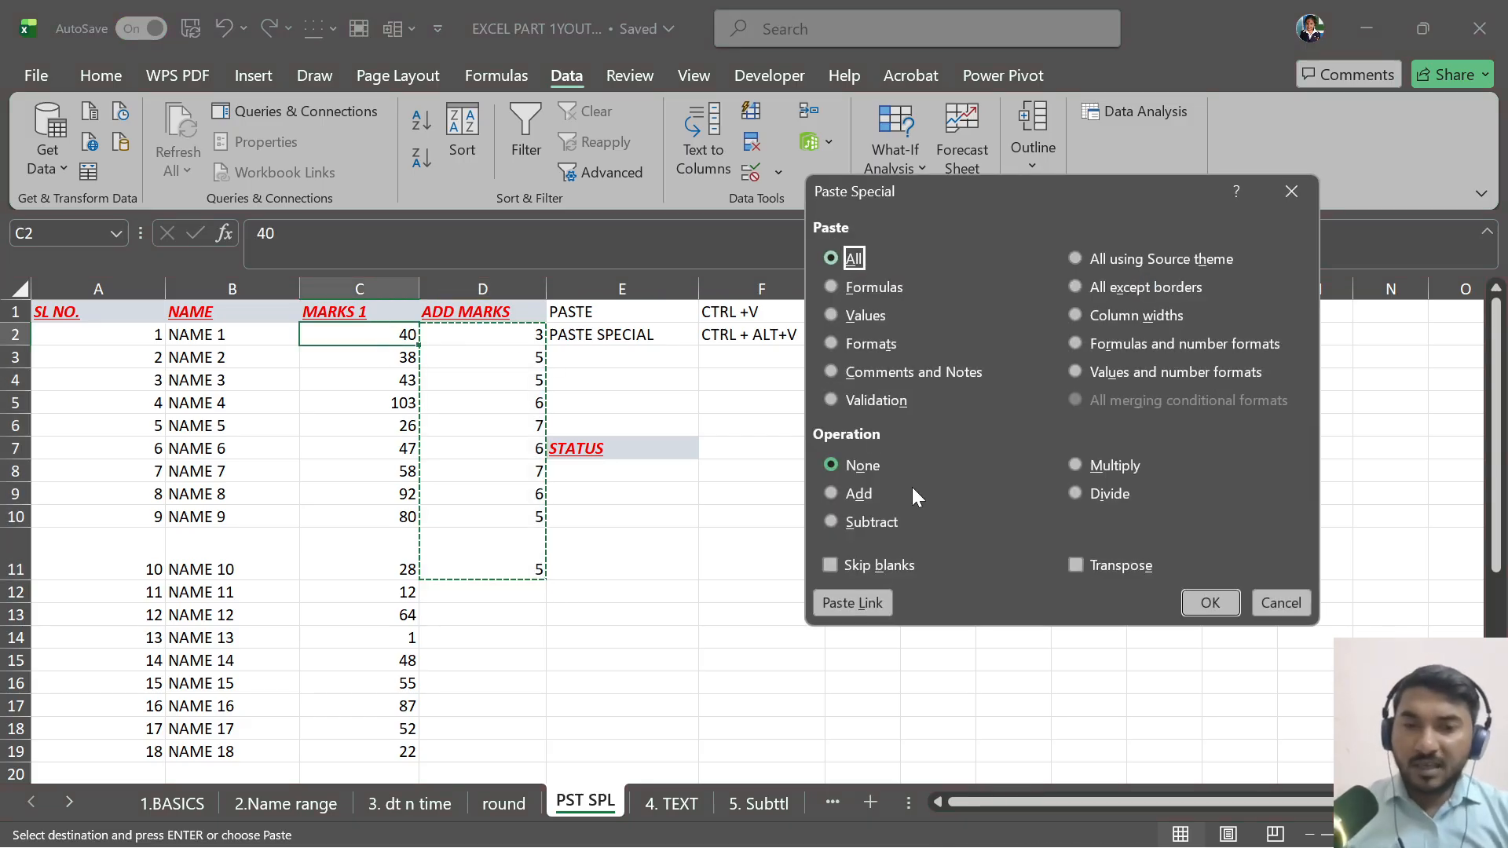
{"action": "left_click", "coordinate": [892, 520]}
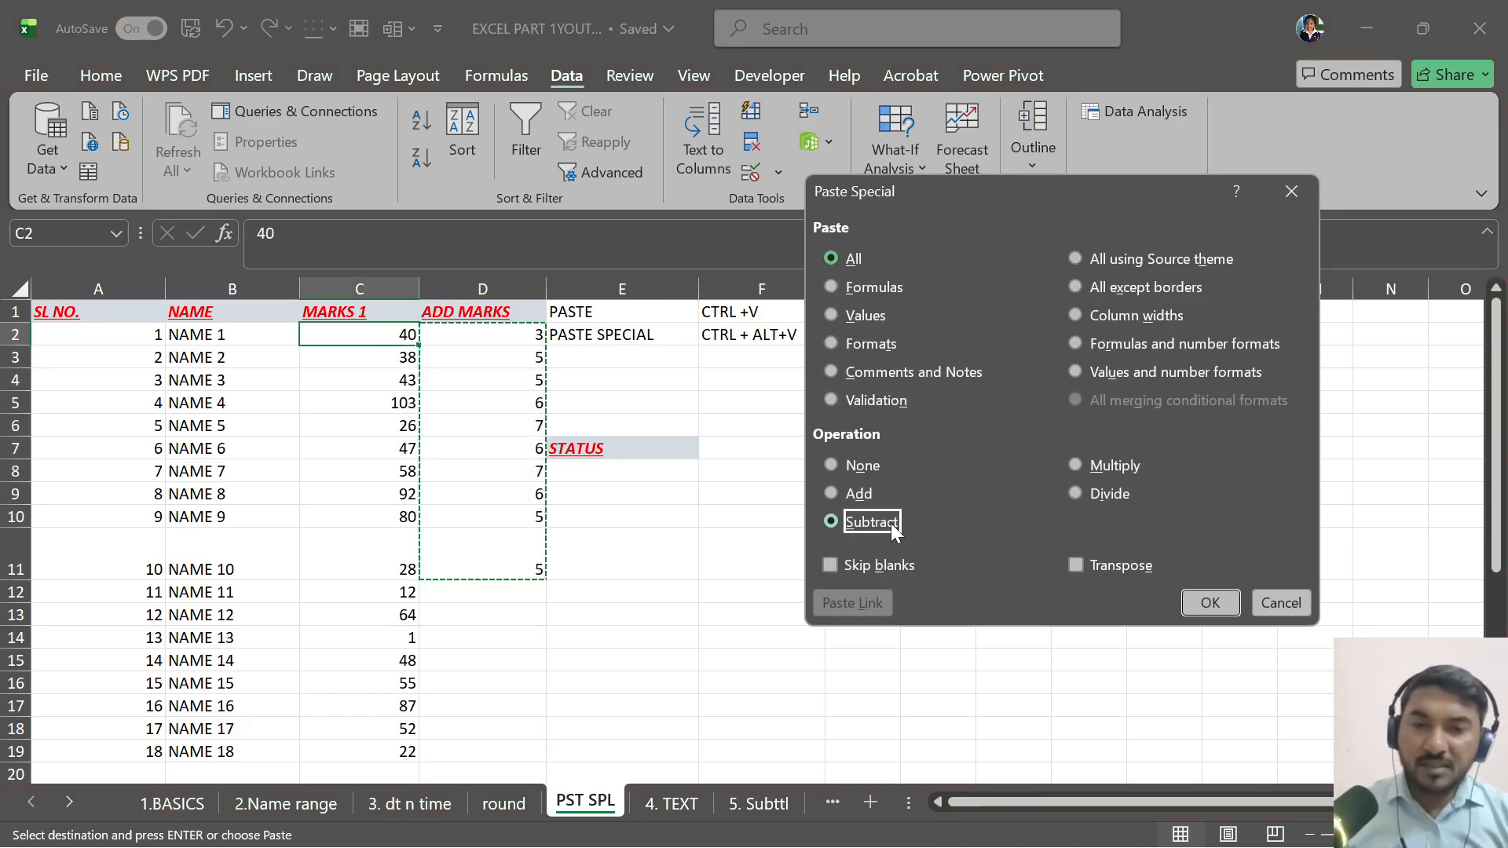
{"action": "left_click", "coordinate": [1208, 602]}
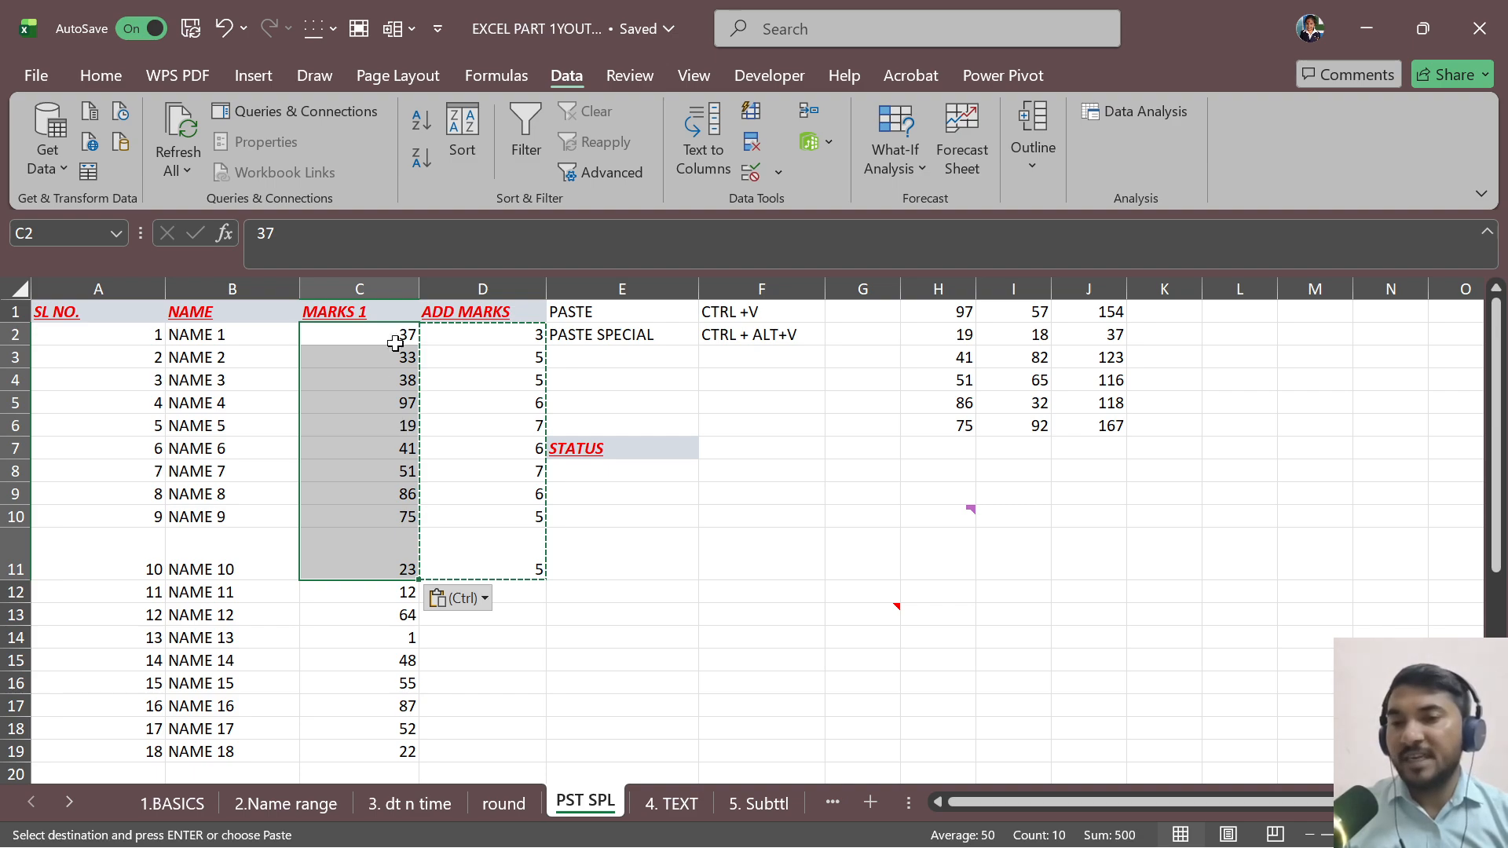
Step: Multiply the MARKS 1 values from C2 down by the copied ADD MARKS values using Paste Special with the Multiply operation
{"action": "left_click", "coordinate": [393, 333]}
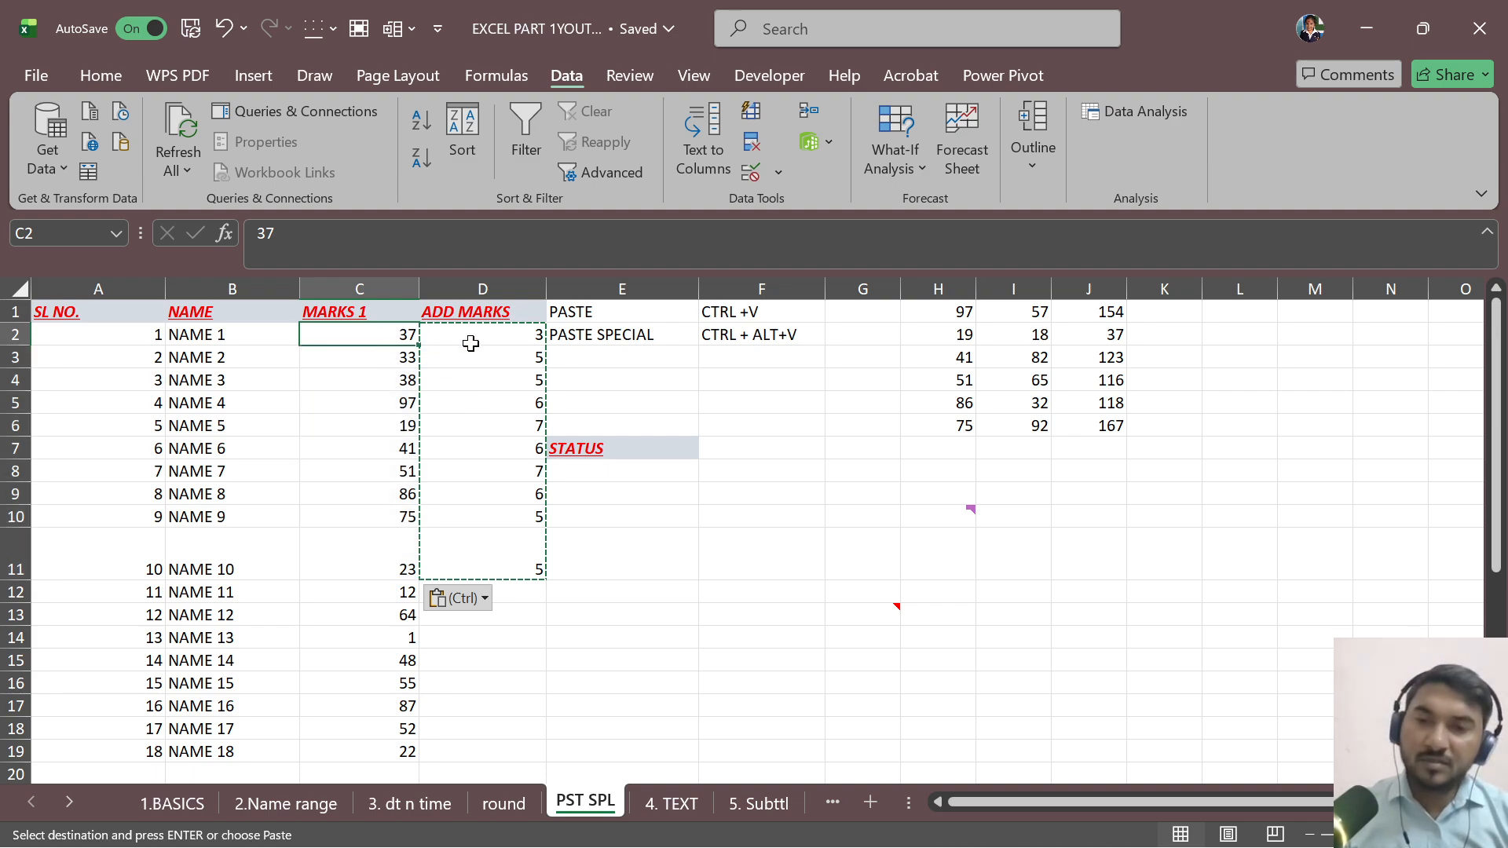
{"action": "left_click_drag", "start_coordinate": [473, 337], "coordinate": [488, 567]}
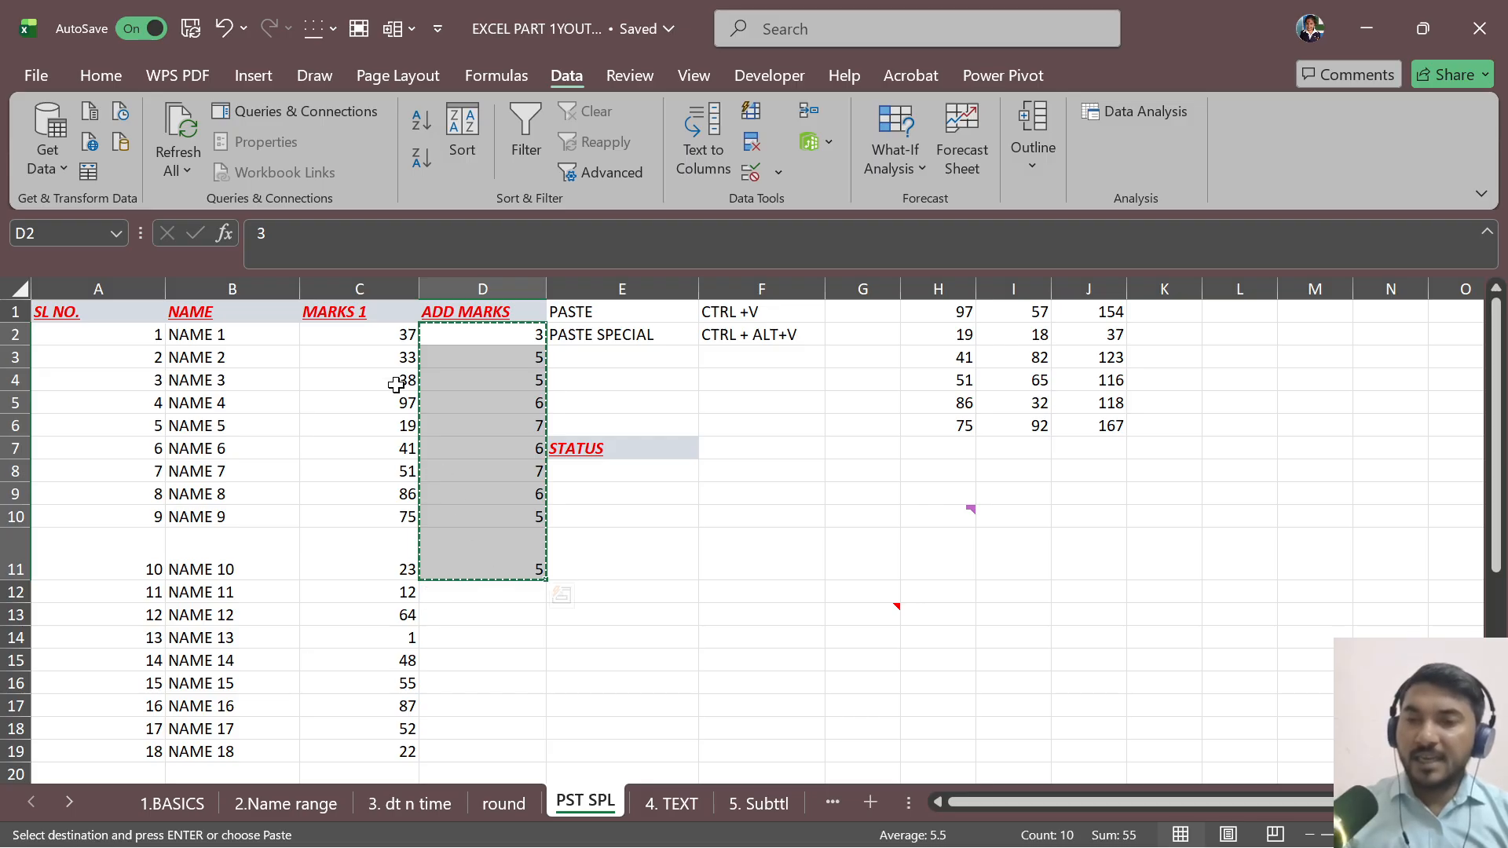
{"action": "left_click", "coordinate": [383, 336]}
{"action": "key", "text": "ctrl+alt+v"}
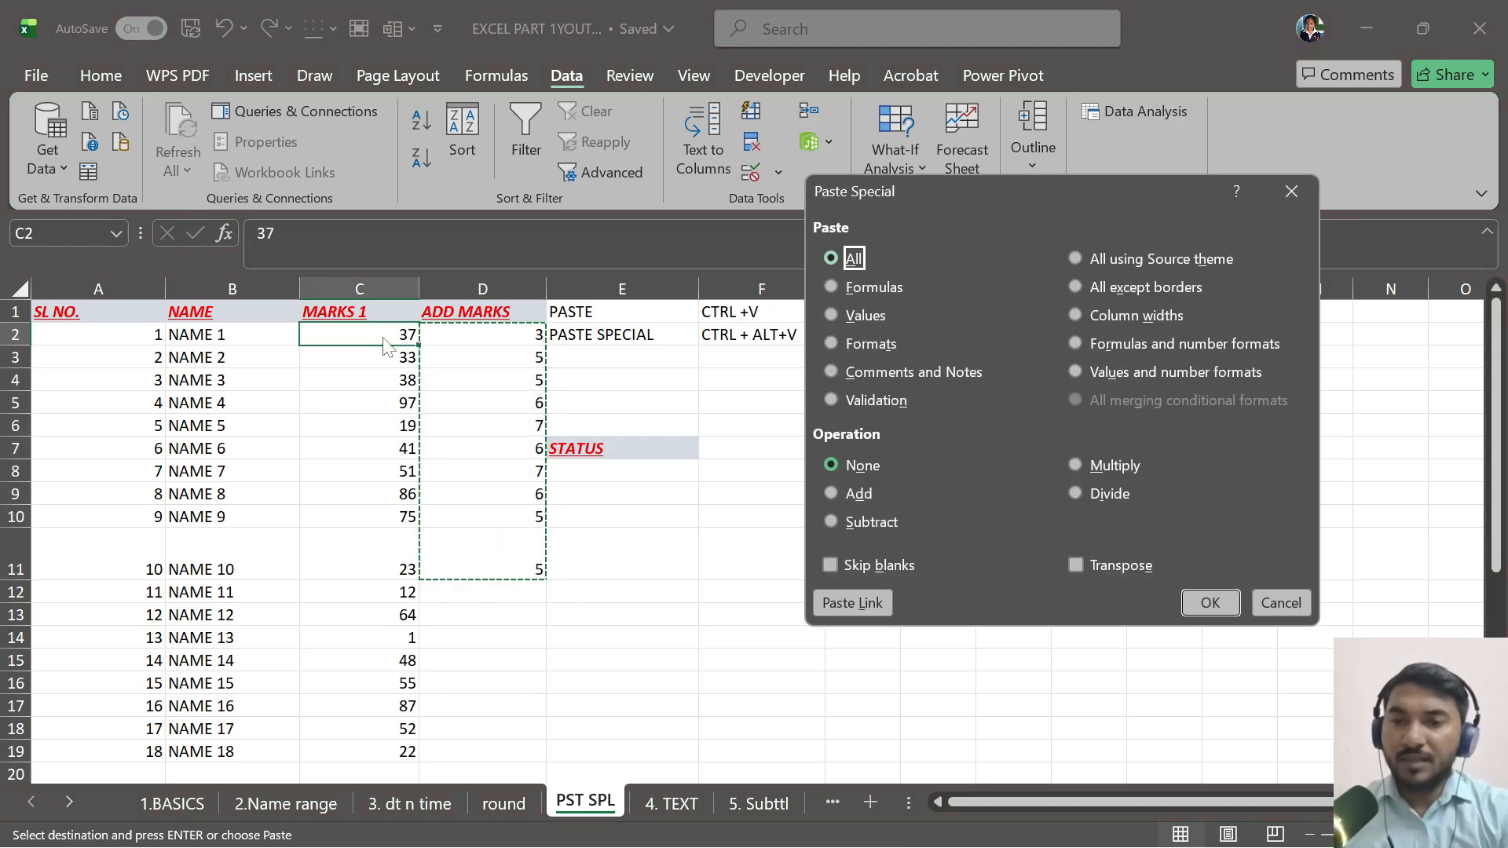
{"action": "left_click", "coordinate": [1115, 466]}
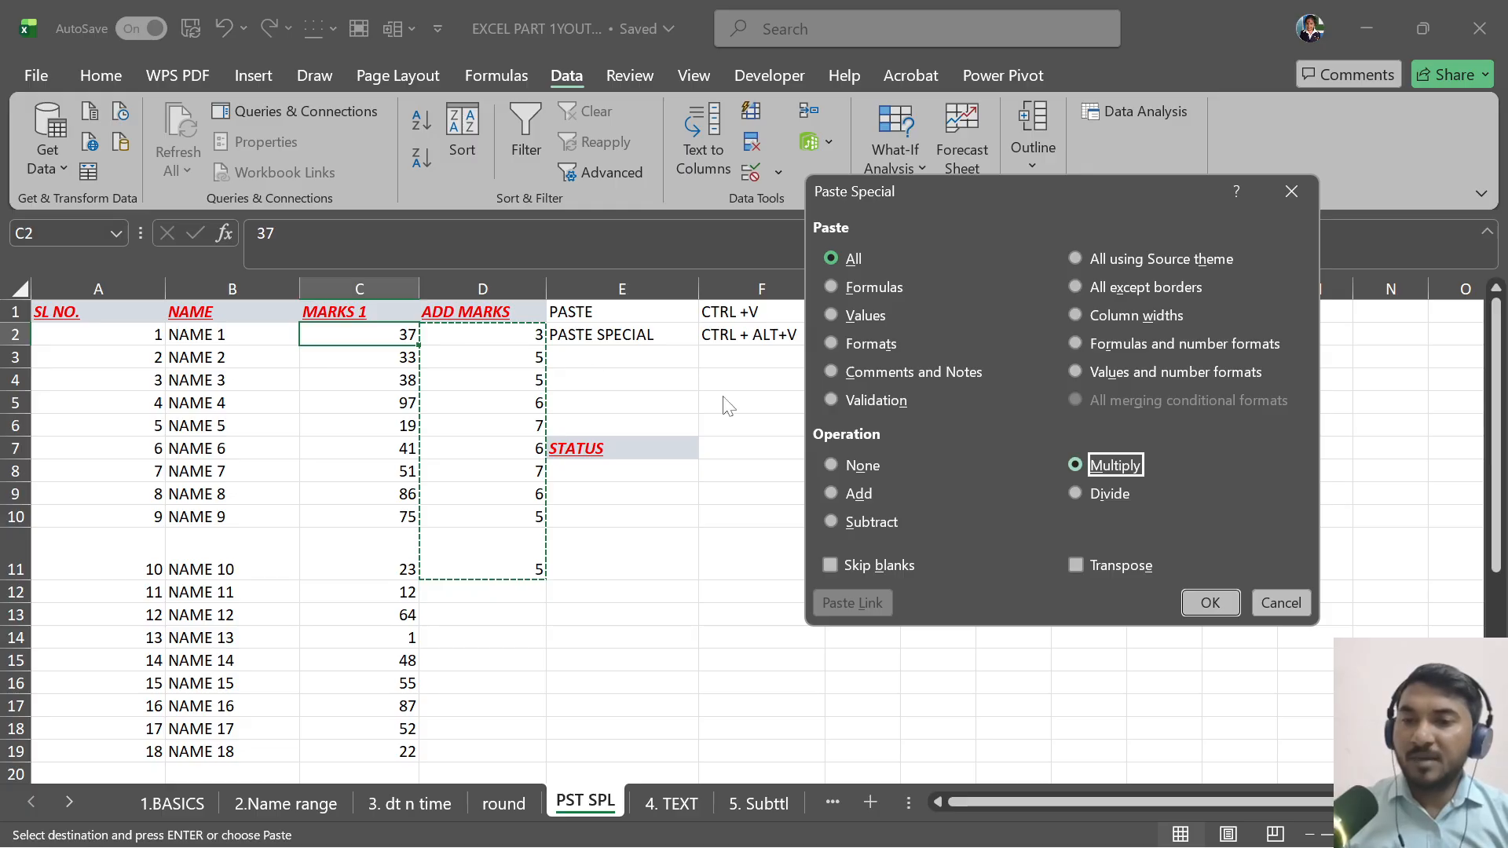
{"action": "left_click", "coordinate": [1190, 602]}
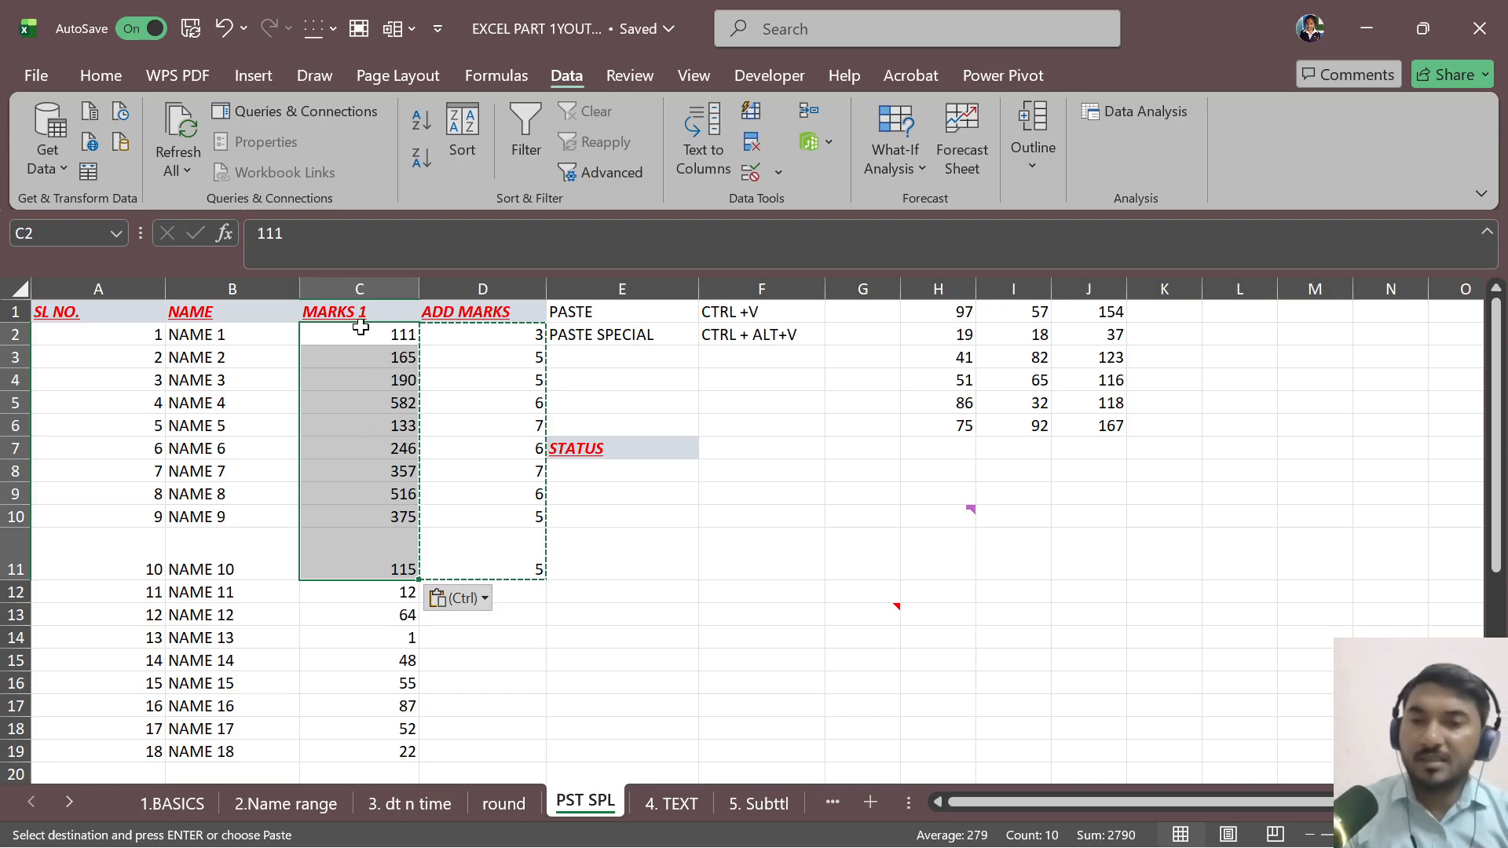
Step: Delete the ADD MARKS column D and insert two blank columns between MARKS 1 and the PASTE notes
{"action": "left_click", "coordinate": [487, 289]}
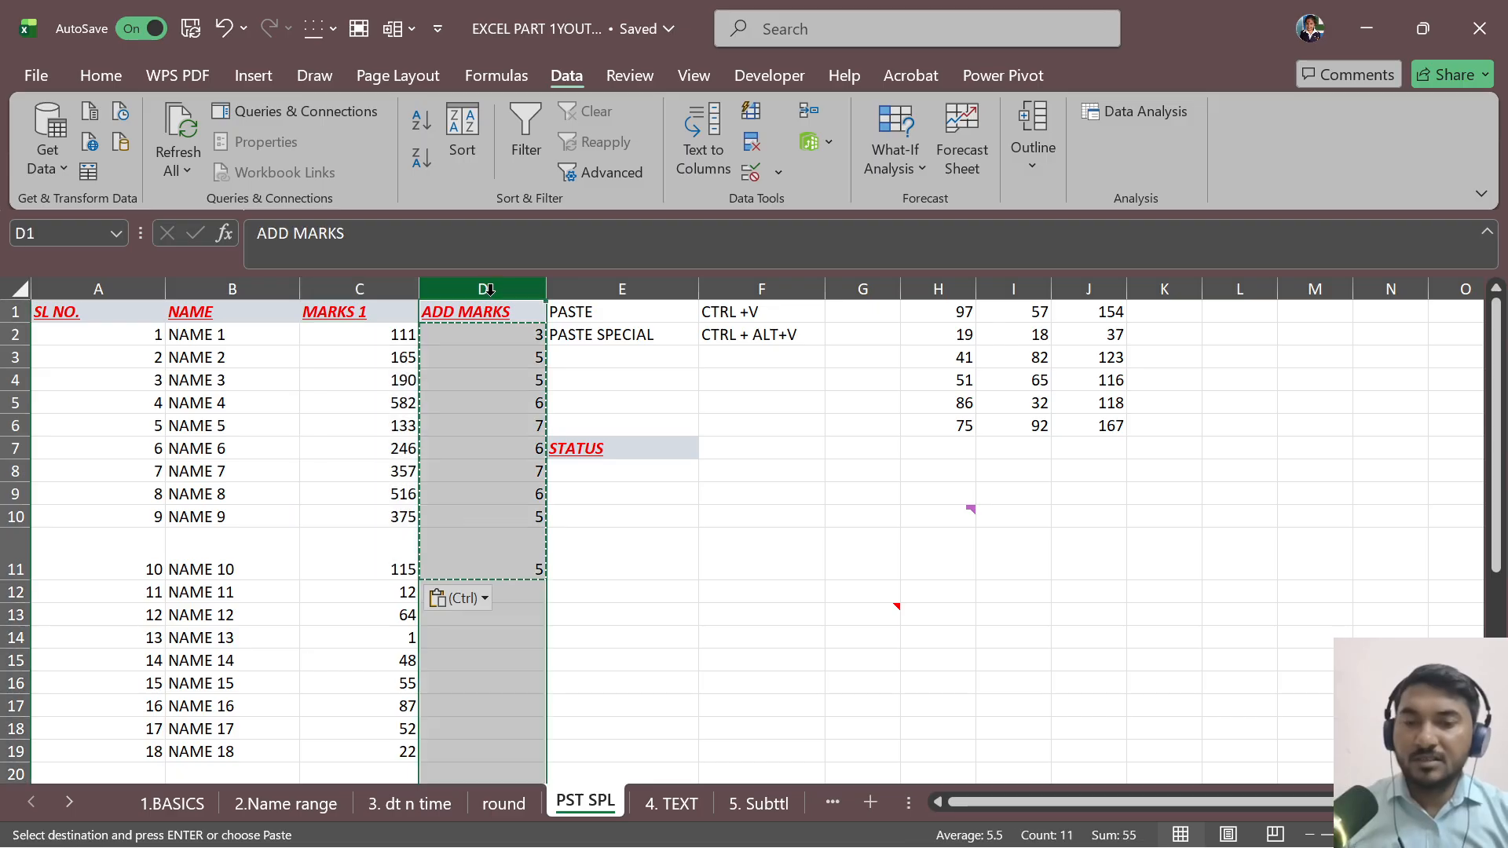
{"action": "key", "text": "ctrl+minus"}
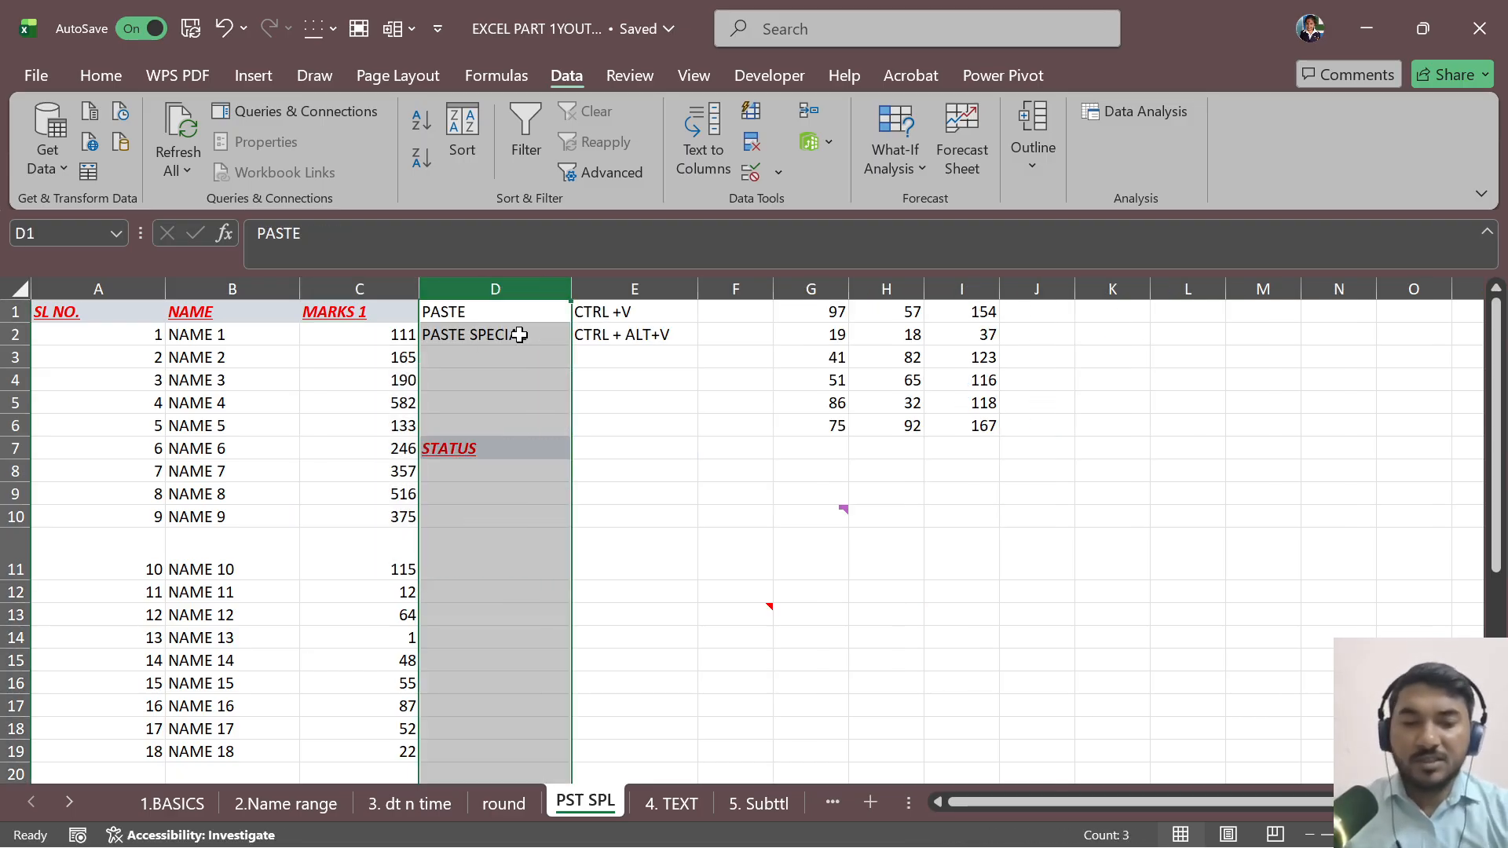
{"action": "key", "text": "ctrl+shift+plus"}
{"action": "left_click", "coordinate": [501, 387]}
{"action": "left_click", "coordinate": [405, 358]}
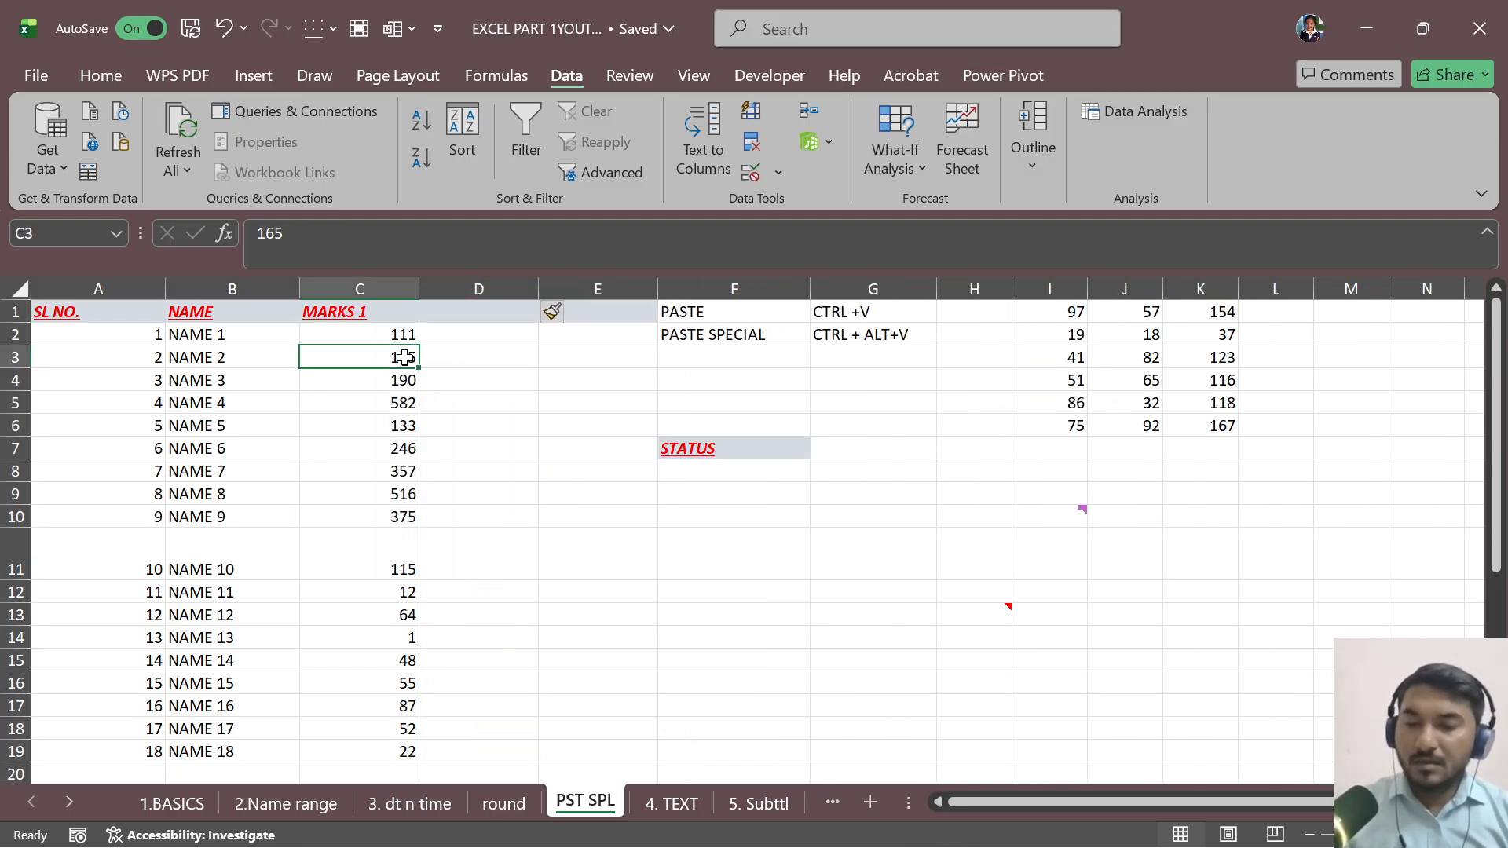
{"action": "key", "text": "ctrl+c"}
{"action": "left_click", "coordinate": [528, 390]}
{"action": "key", "text": "ctrl+space"}
{"action": "key", "text": "ctrl+alt+v"}
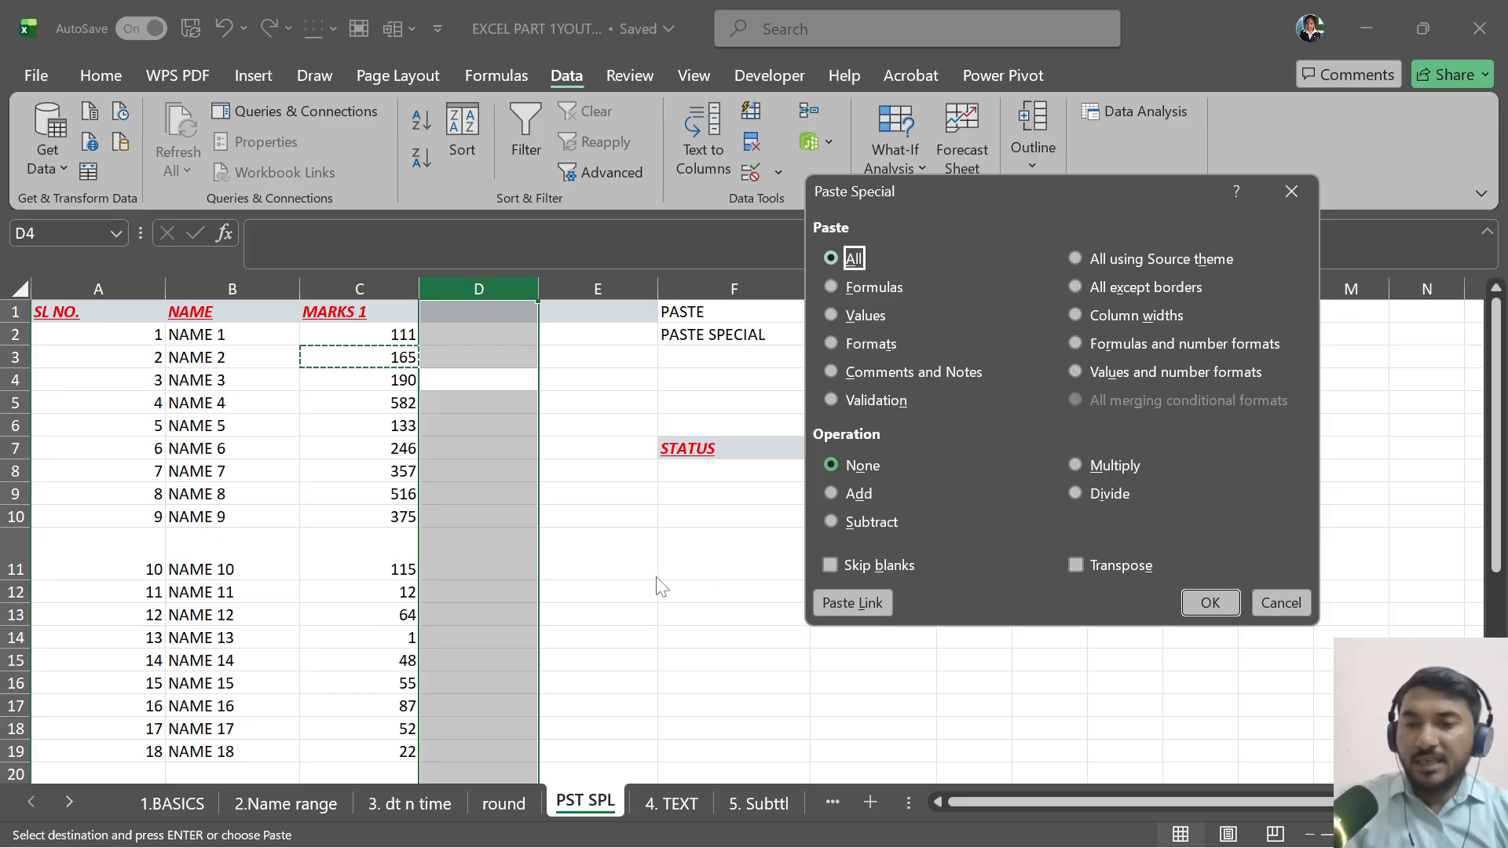
{"action": "left_click", "coordinate": [1281, 602]}
Step: Copy the NAME and MARKS 1 block B1:C6 and paste it at A41, then select the pasted range A41:B46
{"action": "scroll", "coordinate": [747, 525], "scroll_direction": "down", "scroll_amount": 7}
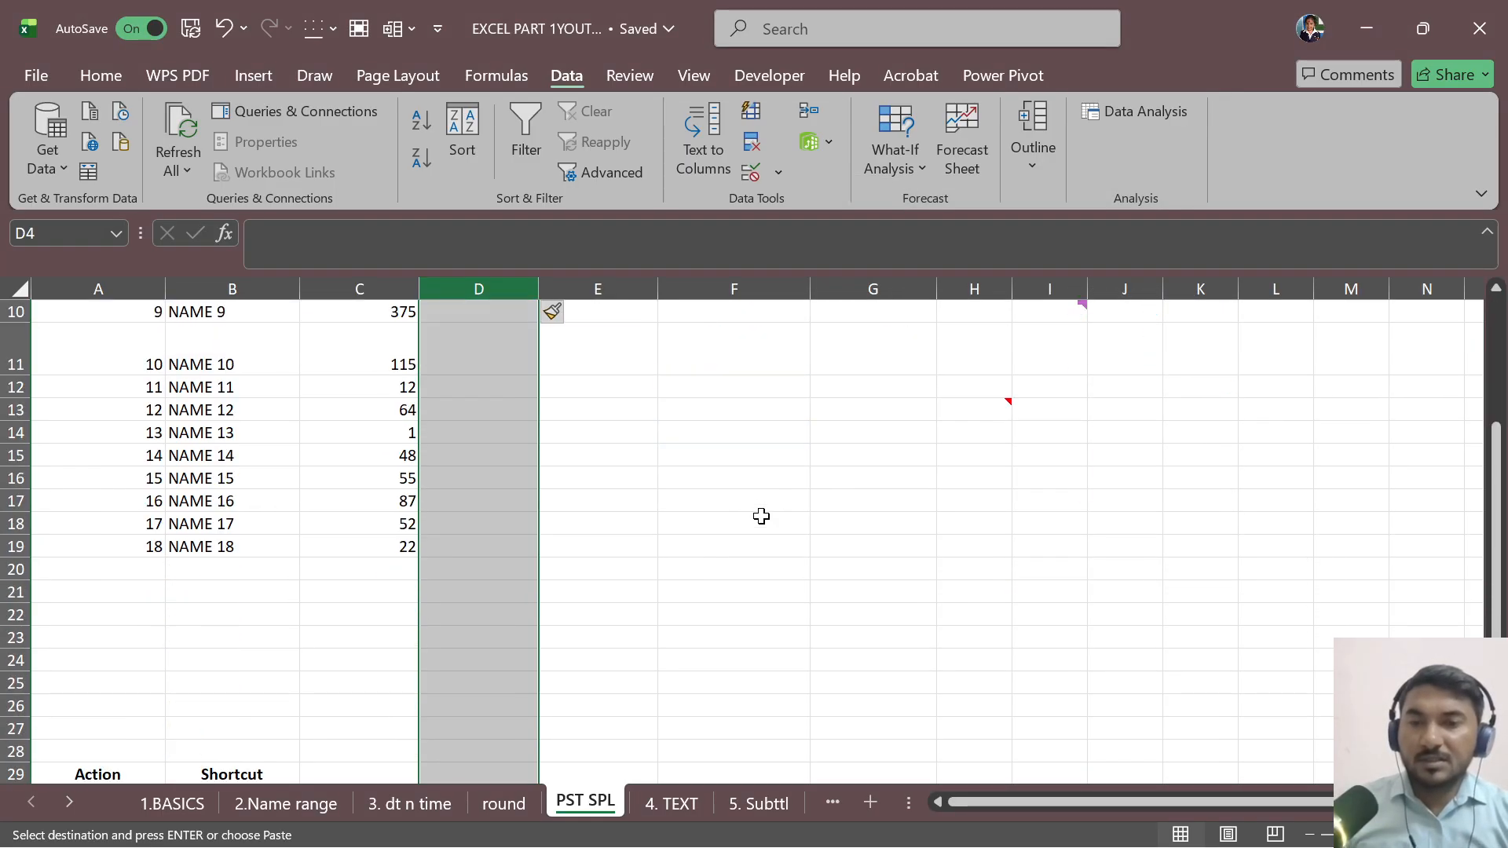
{"action": "scroll", "coordinate": [660, 491], "scroll_direction": "down", "scroll_amount": 5}
{"action": "left_click", "coordinate": [152, 410]}
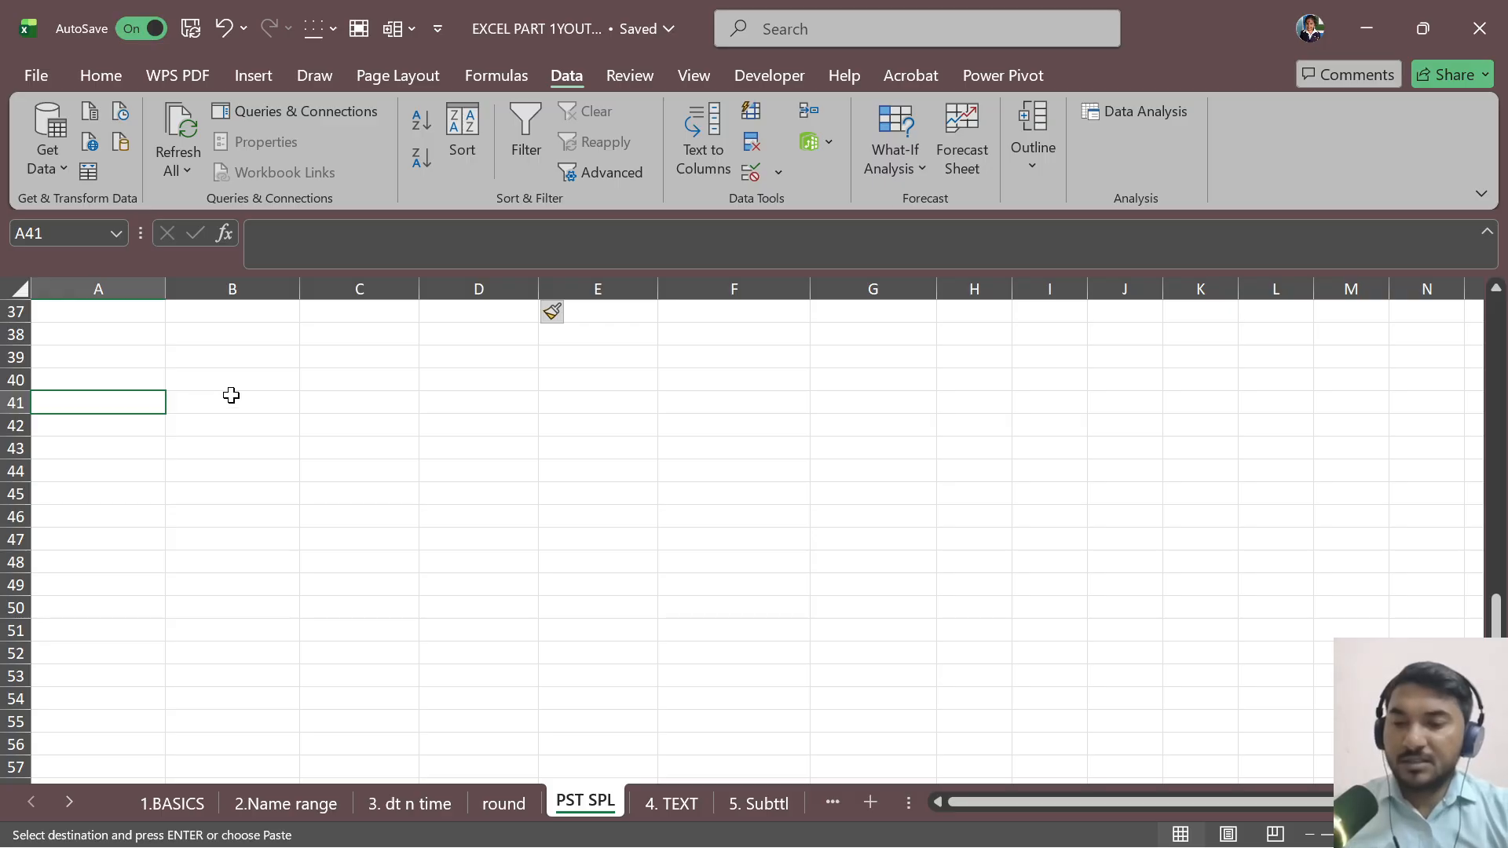
{"action": "scroll", "coordinate": [231, 395], "scroll_direction": "up", "scroll_amount": 12}
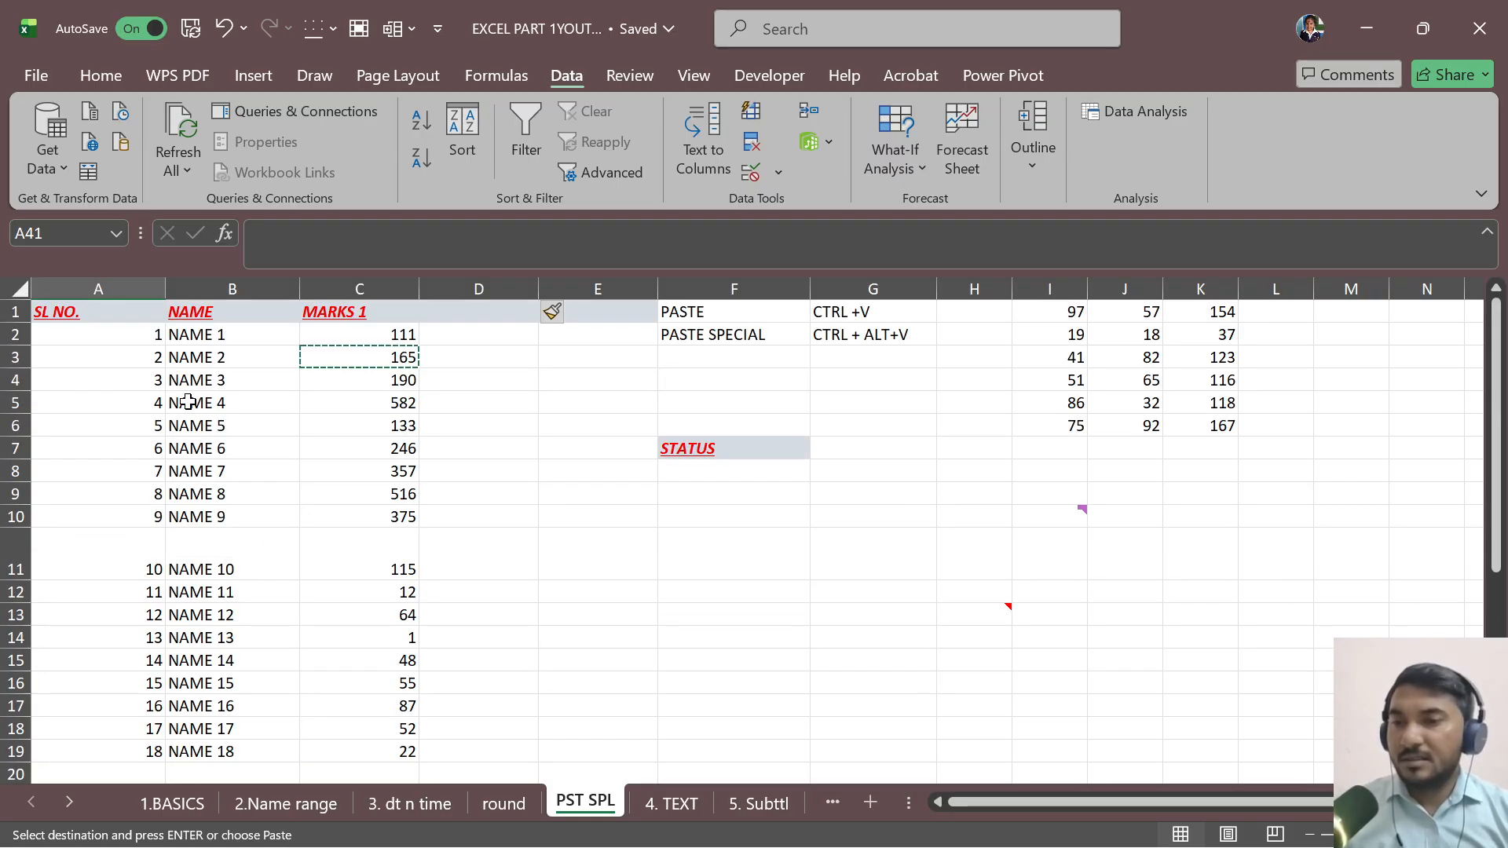
{"action": "left_click_drag", "start_coordinate": [202, 336], "coordinate": [325, 430]}
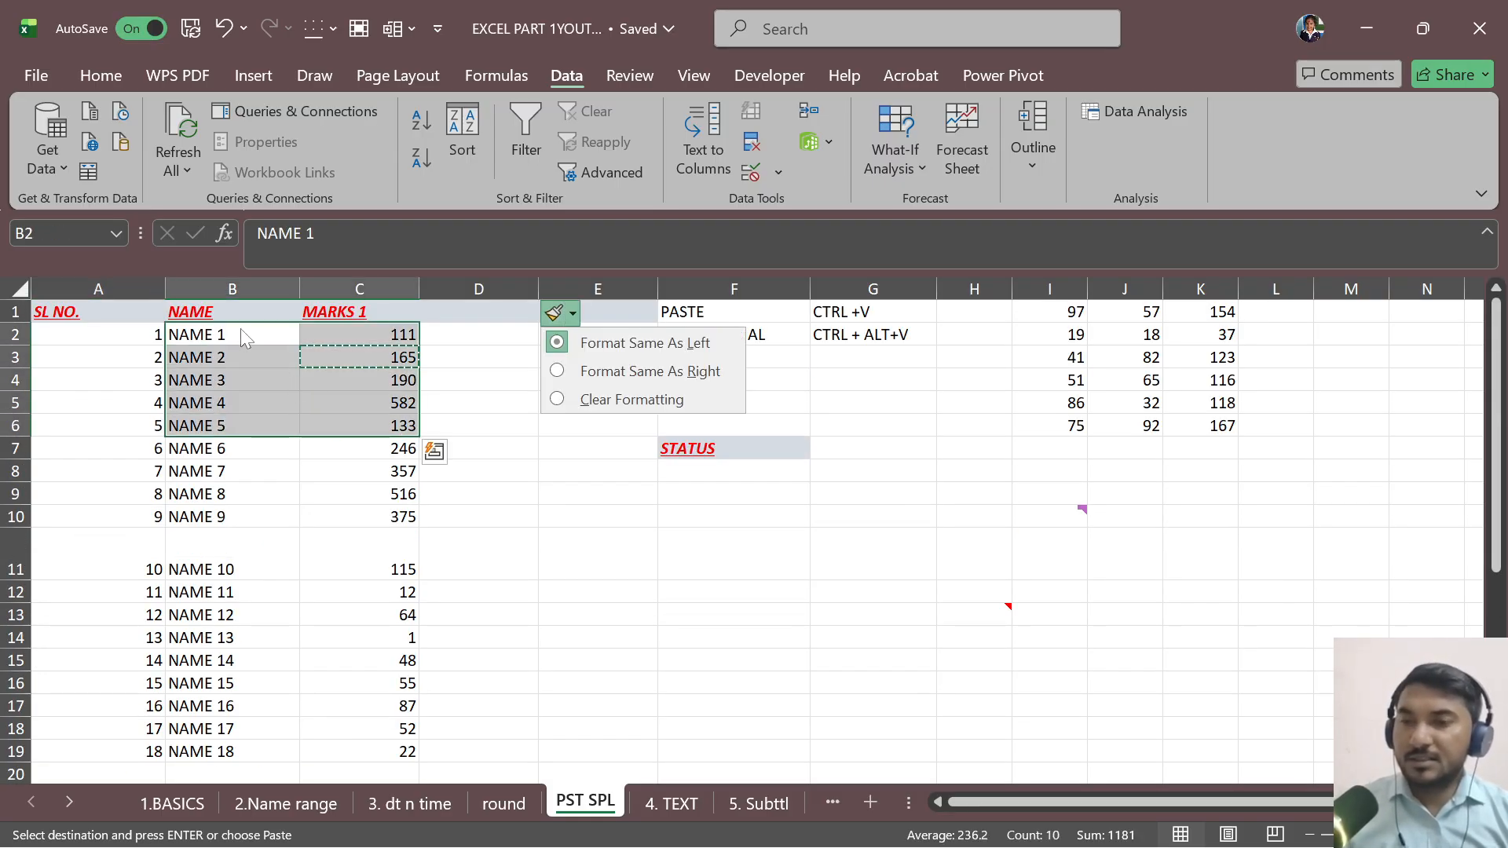
{"action": "left_click_drag", "start_coordinate": [229, 310], "coordinate": [343, 424]}
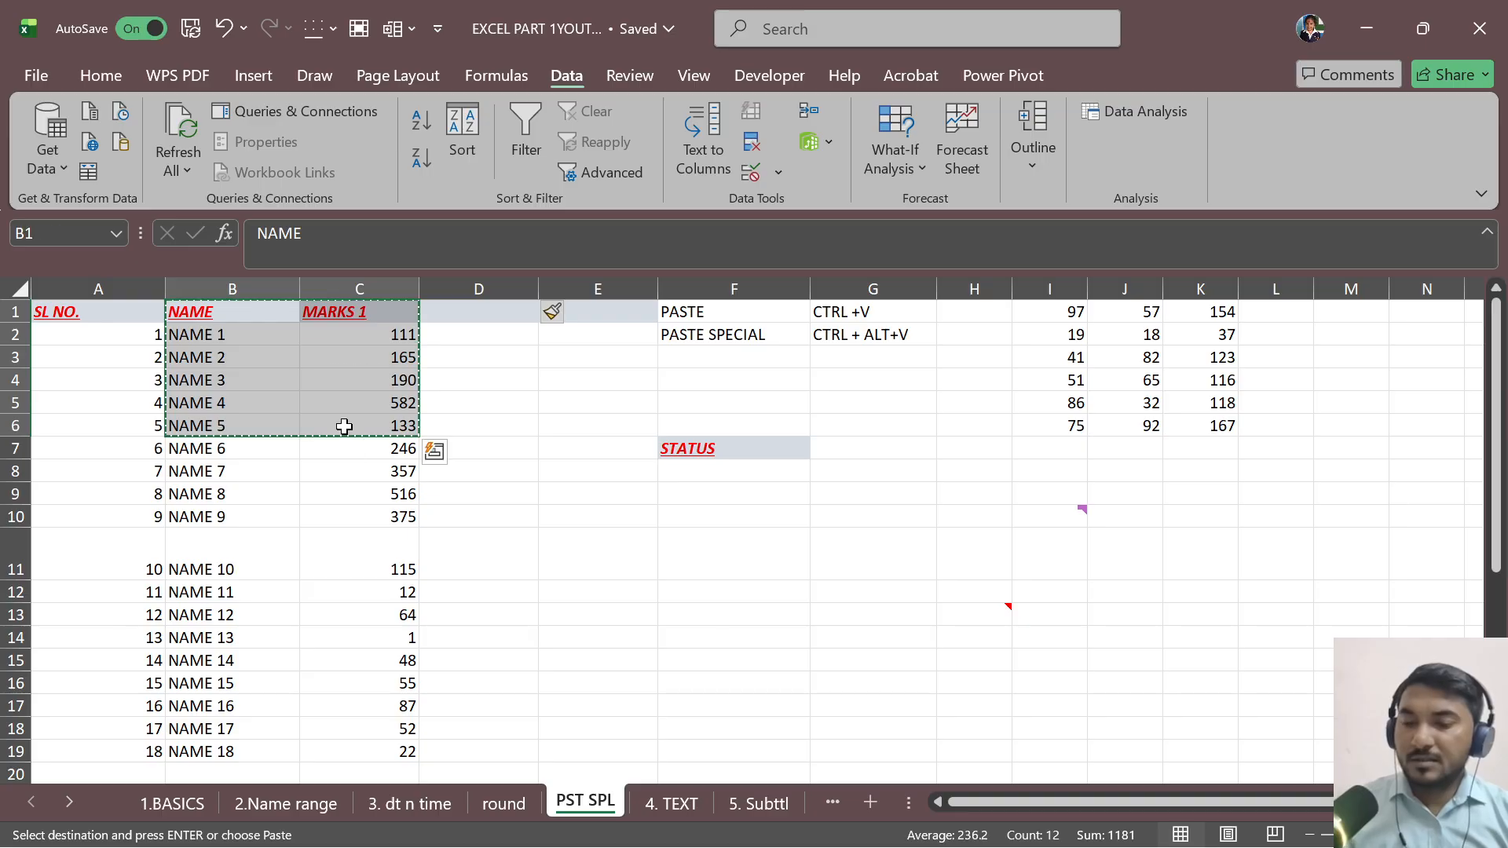
{"action": "scroll", "coordinate": [243, 515], "scroll_direction": "down", "scroll_amount": 10}
{"action": "scroll", "coordinate": [176, 494], "scroll_direction": "down", "scroll_amount": 1}
{"action": "left_click", "coordinate": [114, 469]}
{"action": "key", "text": "ctrl+v"}
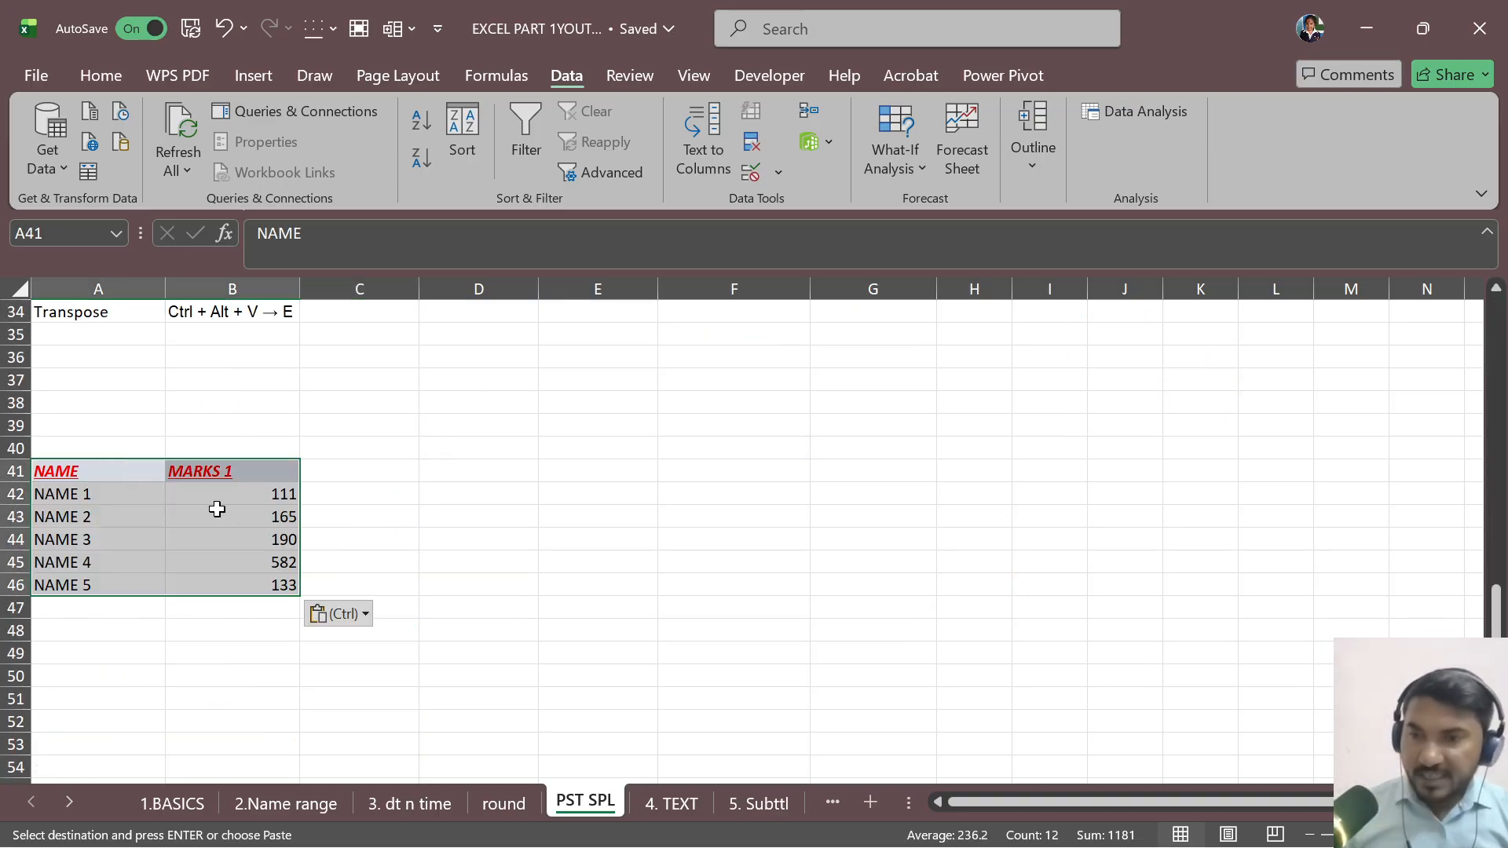
{"action": "left_click_drag", "start_coordinate": [139, 470], "coordinate": [212, 581]}
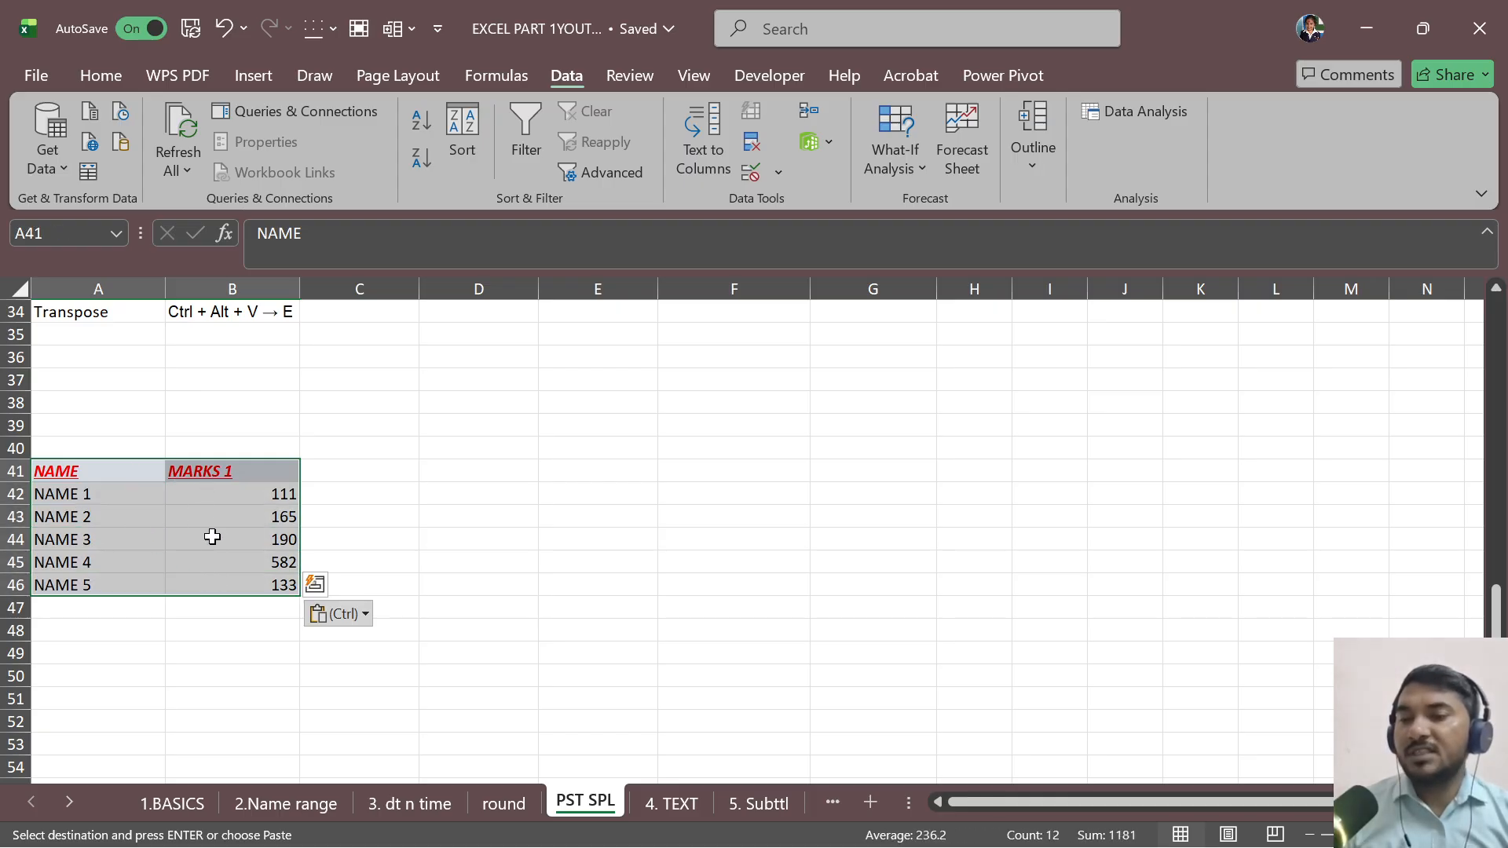
Step: Copy the NAME and MARKS 1 table A41:B46 and paste it transposed at A51 using Paste Special
{"action": "key", "text": "ctrl+c"}
{"action": "scroll", "coordinate": [210, 522], "scroll_direction": "down", "scroll_amount": 2}
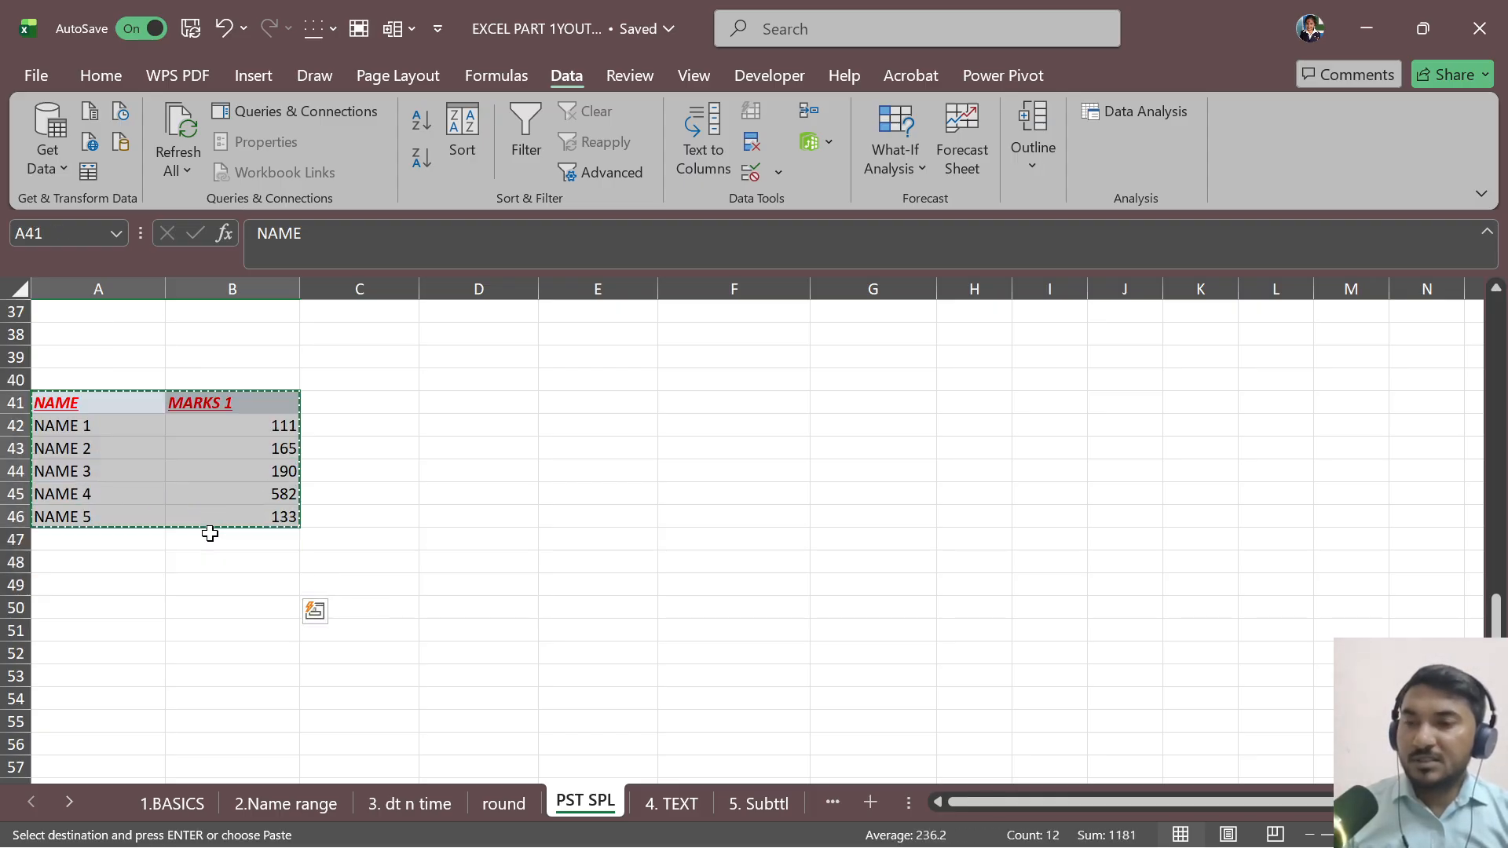
{"action": "left_click", "coordinate": [97, 561]}
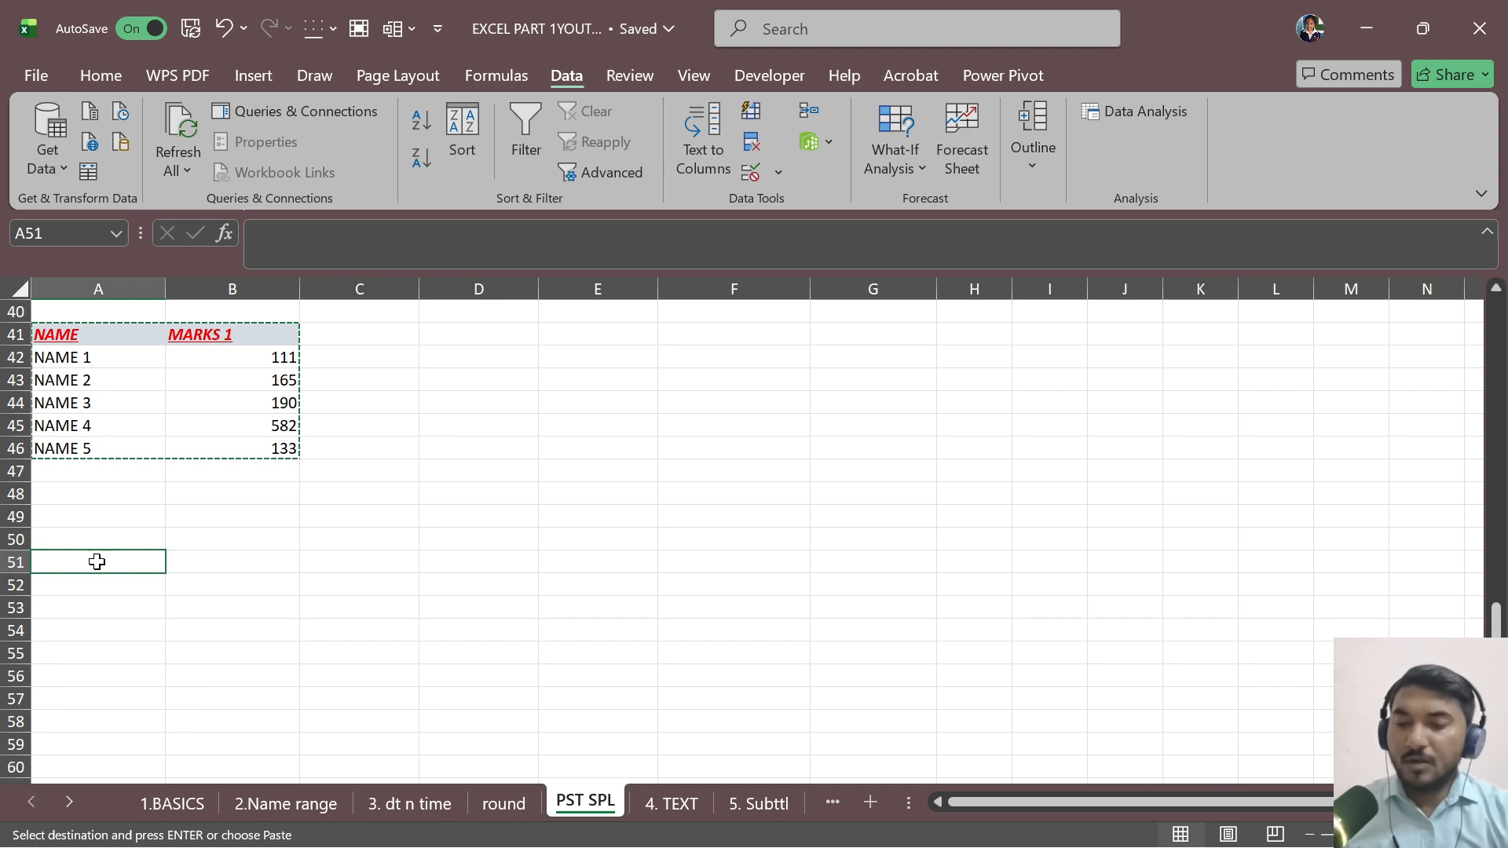
{"action": "key", "text": "ctrl+alt+v"}
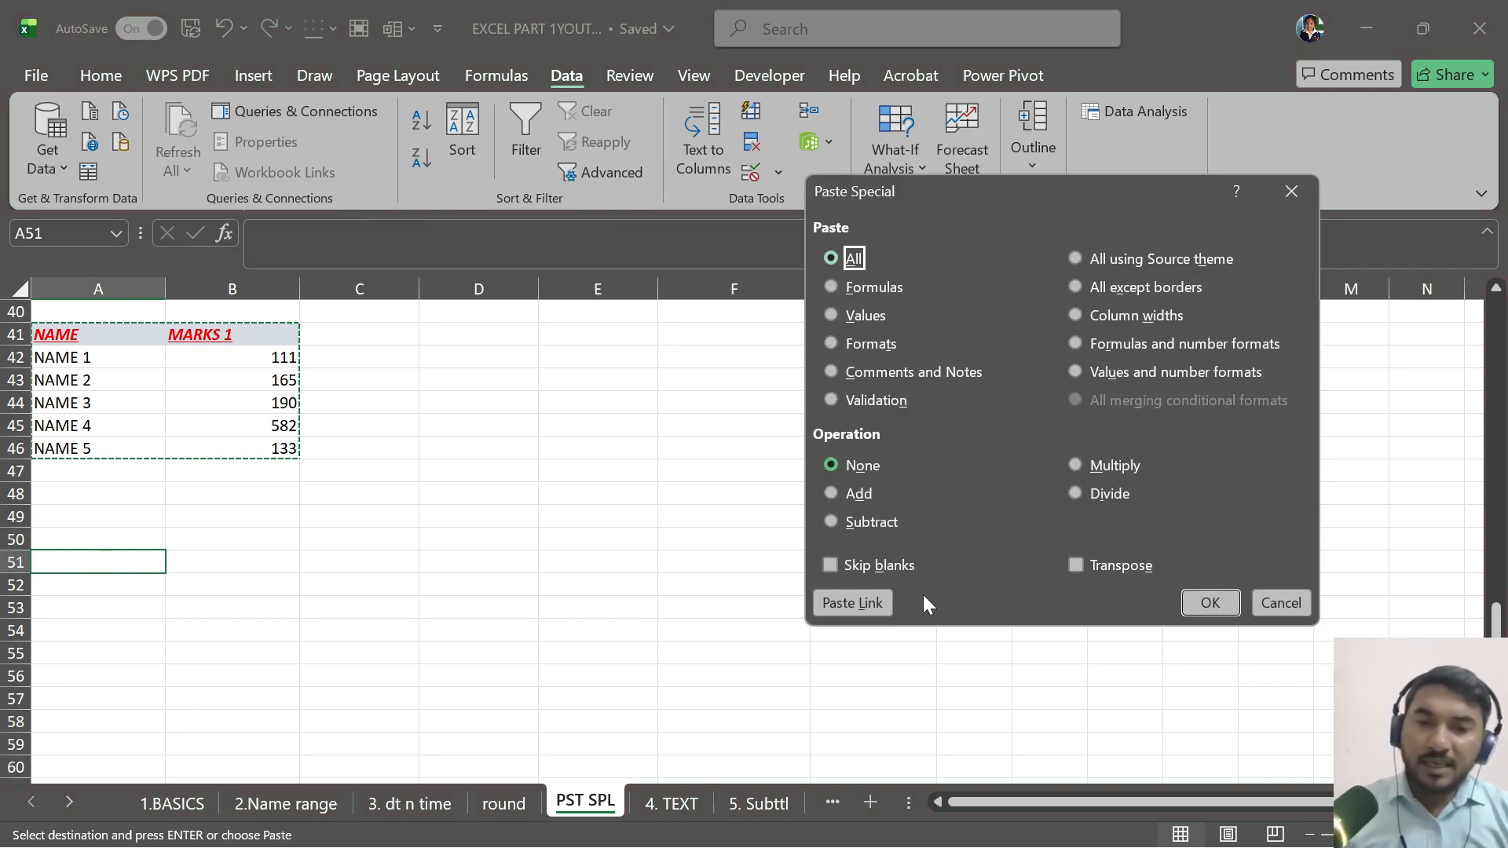
{"action": "left_click", "coordinate": [1119, 565]}
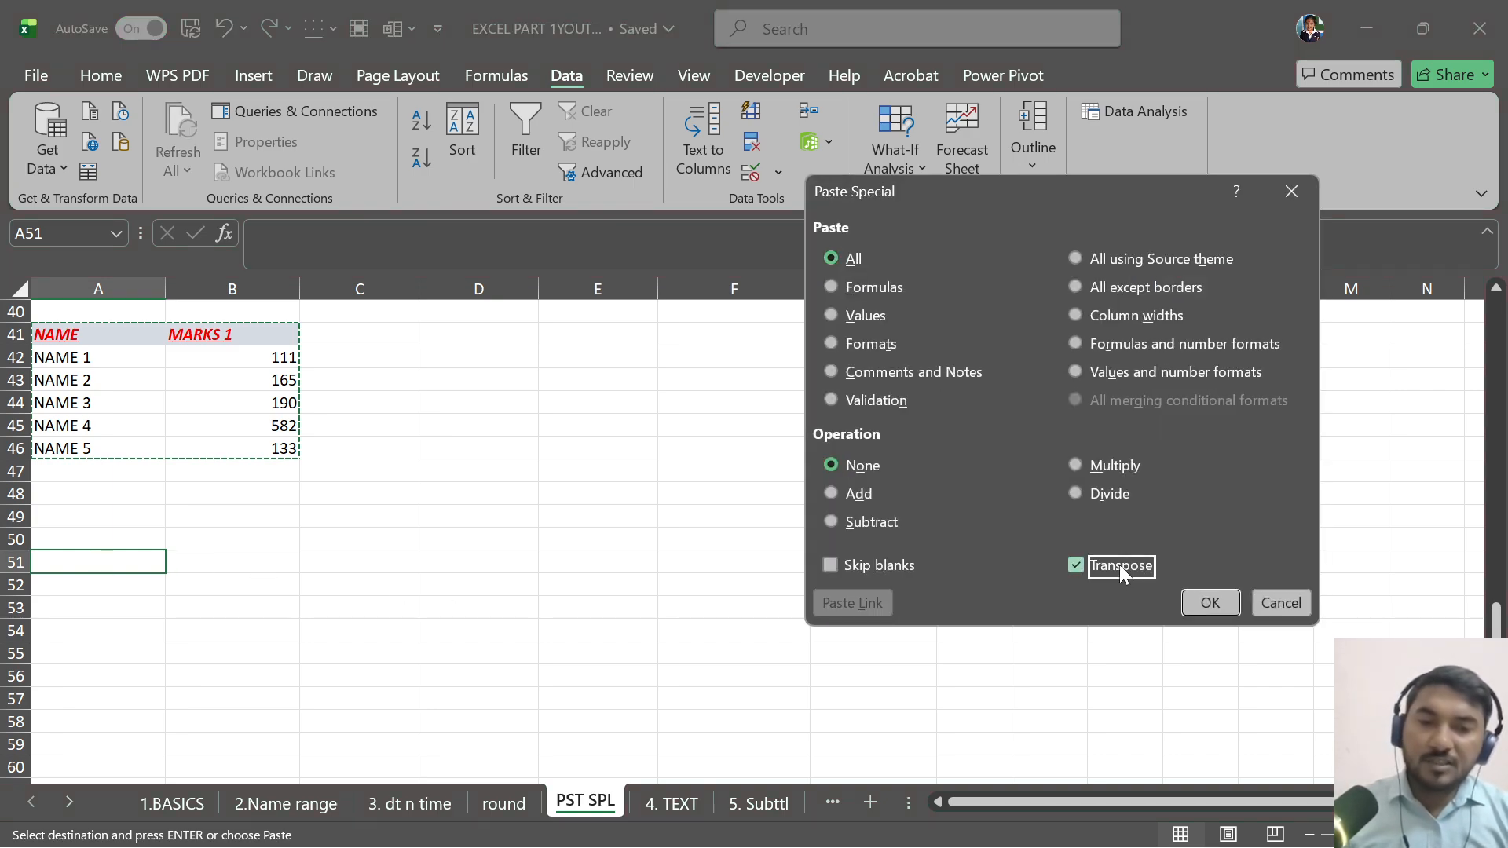
{"action": "left_click", "coordinate": [1213, 602]}
{"action": "left_click", "coordinate": [260, 631]}
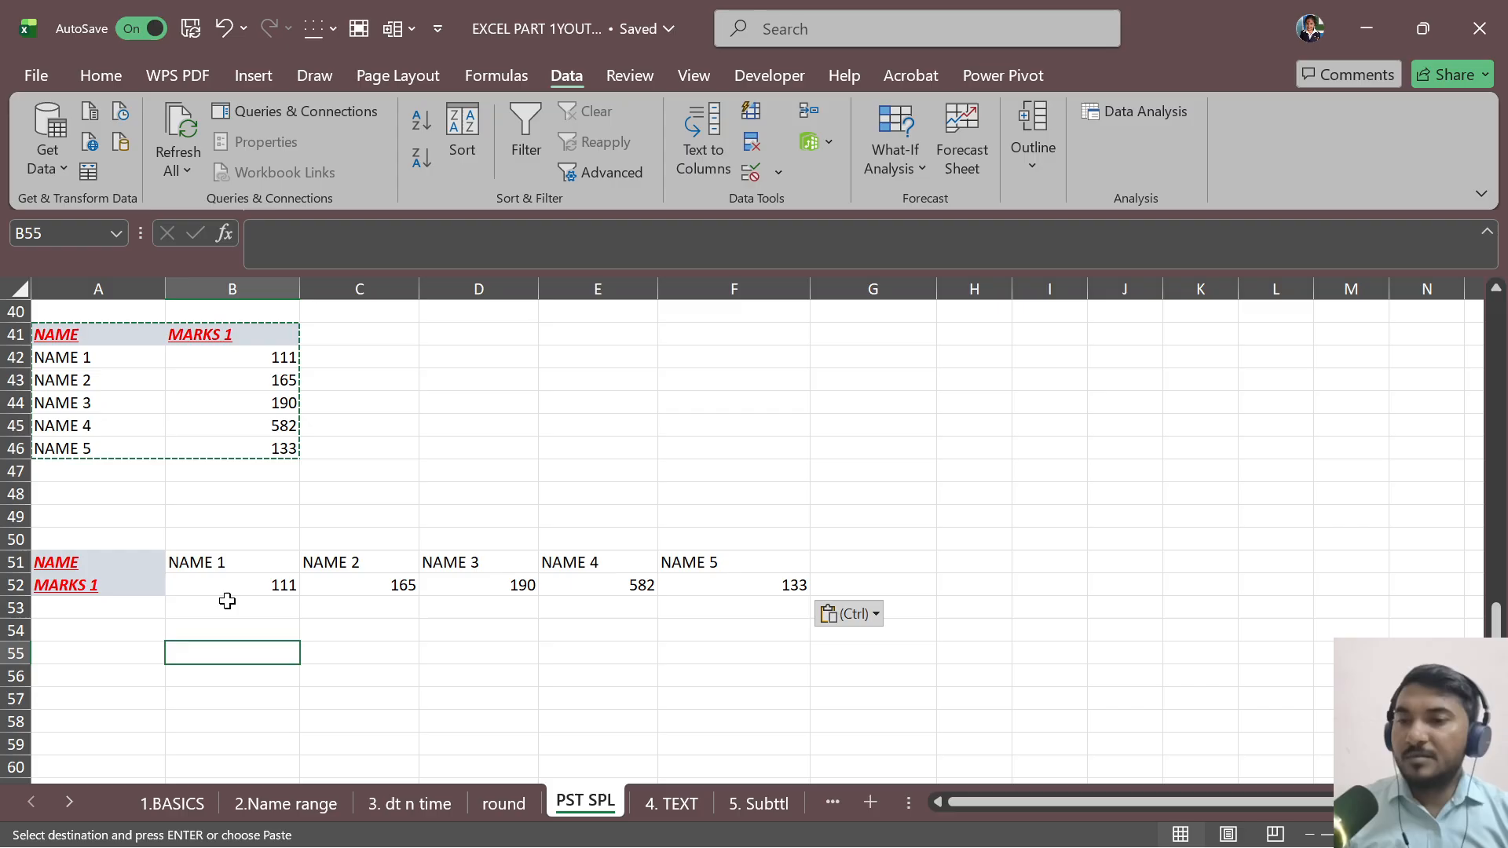
Step: Compare the NAME and MARKS 1 columns of the original table with the matching rows 51 and 52 of the transposed copy
{"action": "left_click", "coordinate": [73, 341]}
{"action": "left_click_drag", "start_coordinate": [87, 378], "coordinate": [90, 446]}
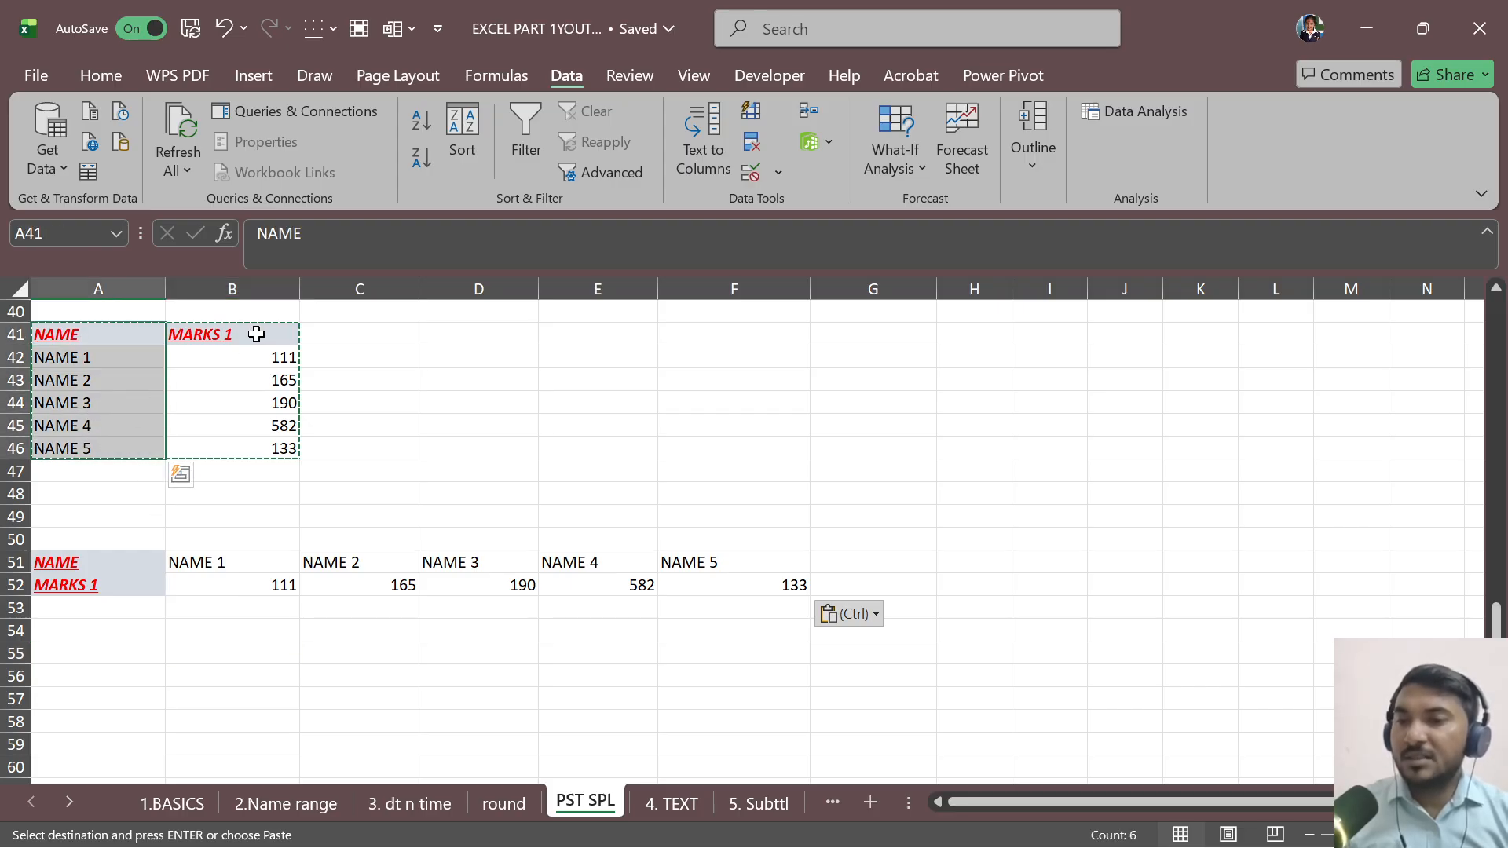
{"action": "left_click", "coordinate": [256, 334]}
{"action": "left_click_drag", "start_coordinate": [292, 357], "coordinate": [284, 441]}
{"action": "left_click", "coordinate": [400, 451]}
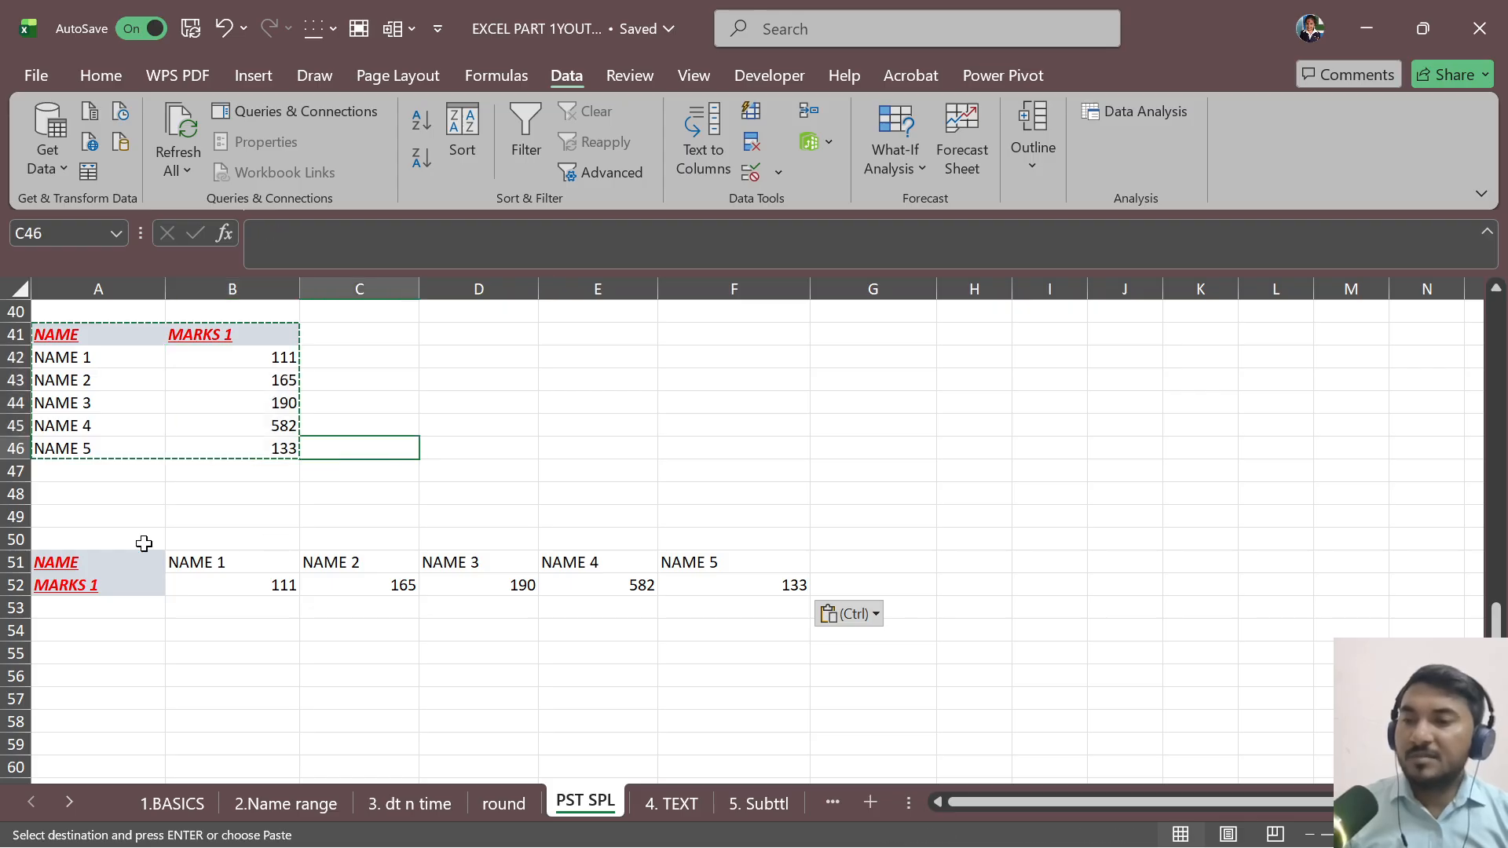
{"action": "left_click", "coordinate": [107, 567]}
{"action": "left_click_drag", "start_coordinate": [107, 567], "coordinate": [741, 559]}
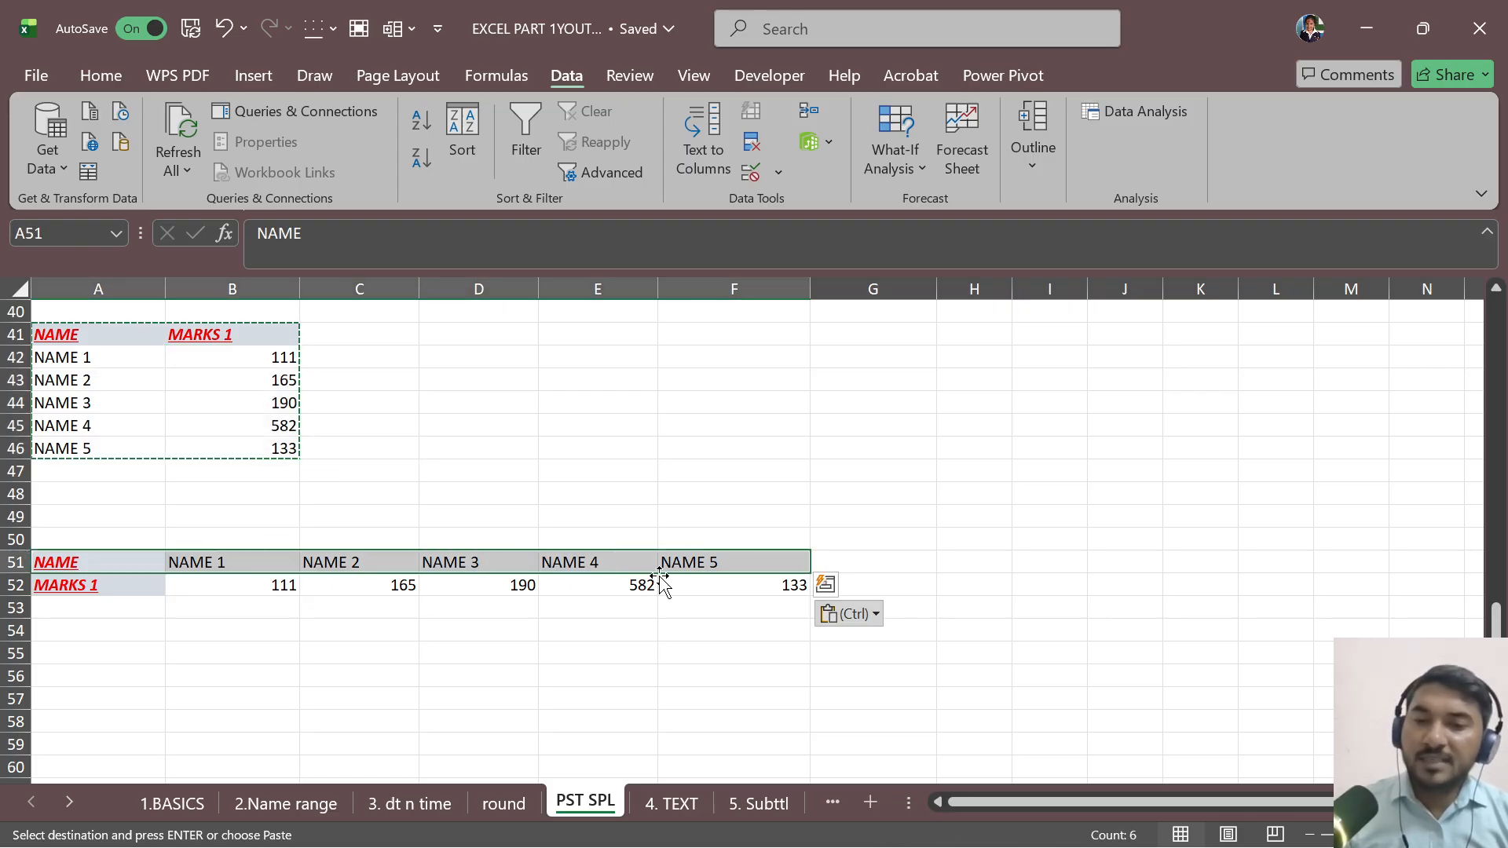
{"action": "left_click_drag", "start_coordinate": [116, 585], "coordinate": [673, 586]}
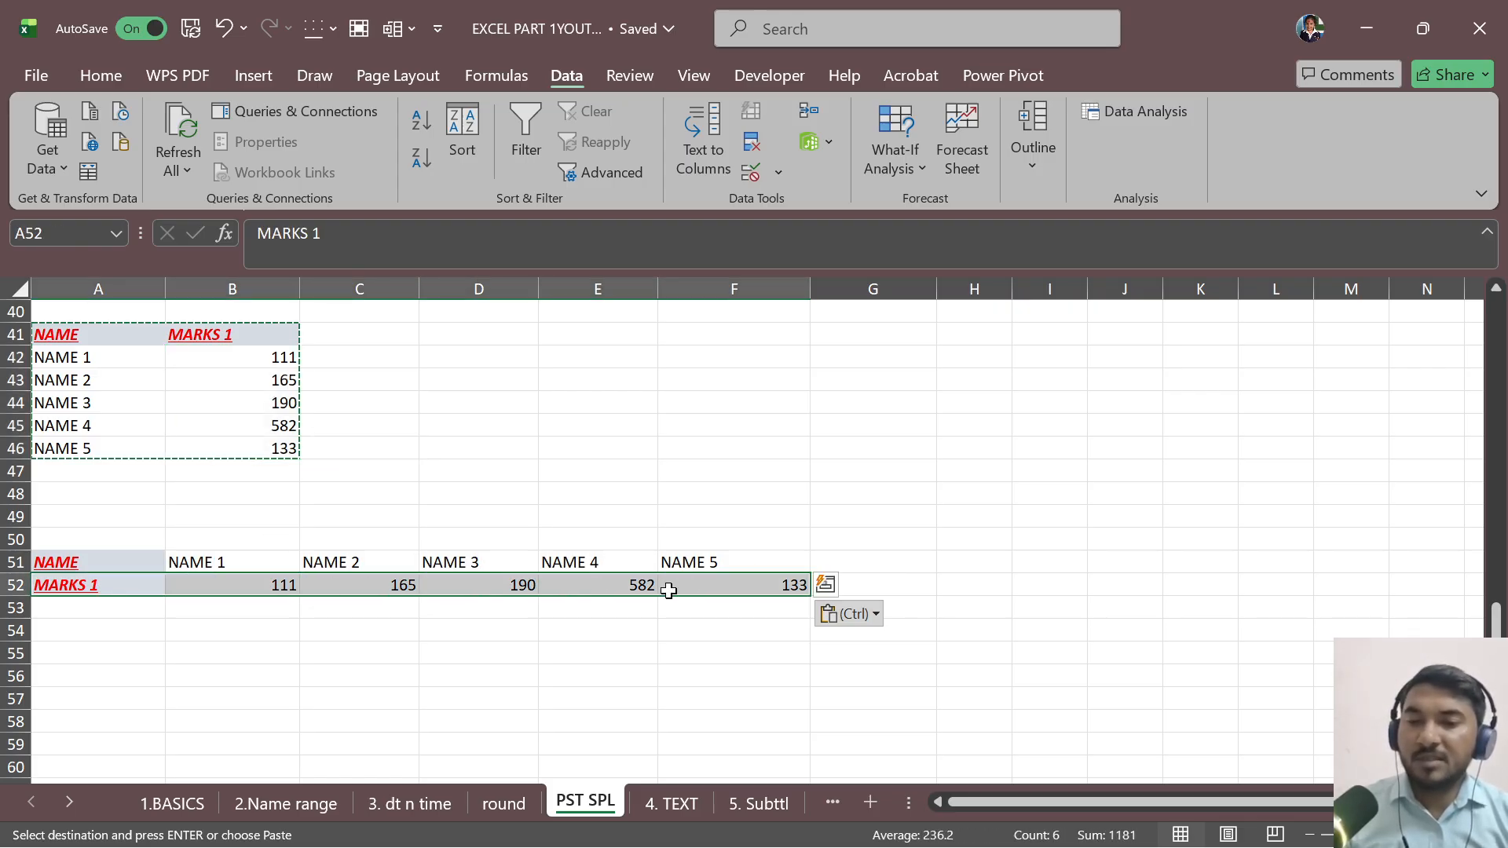
{"action": "left_click", "coordinate": [305, 544]}
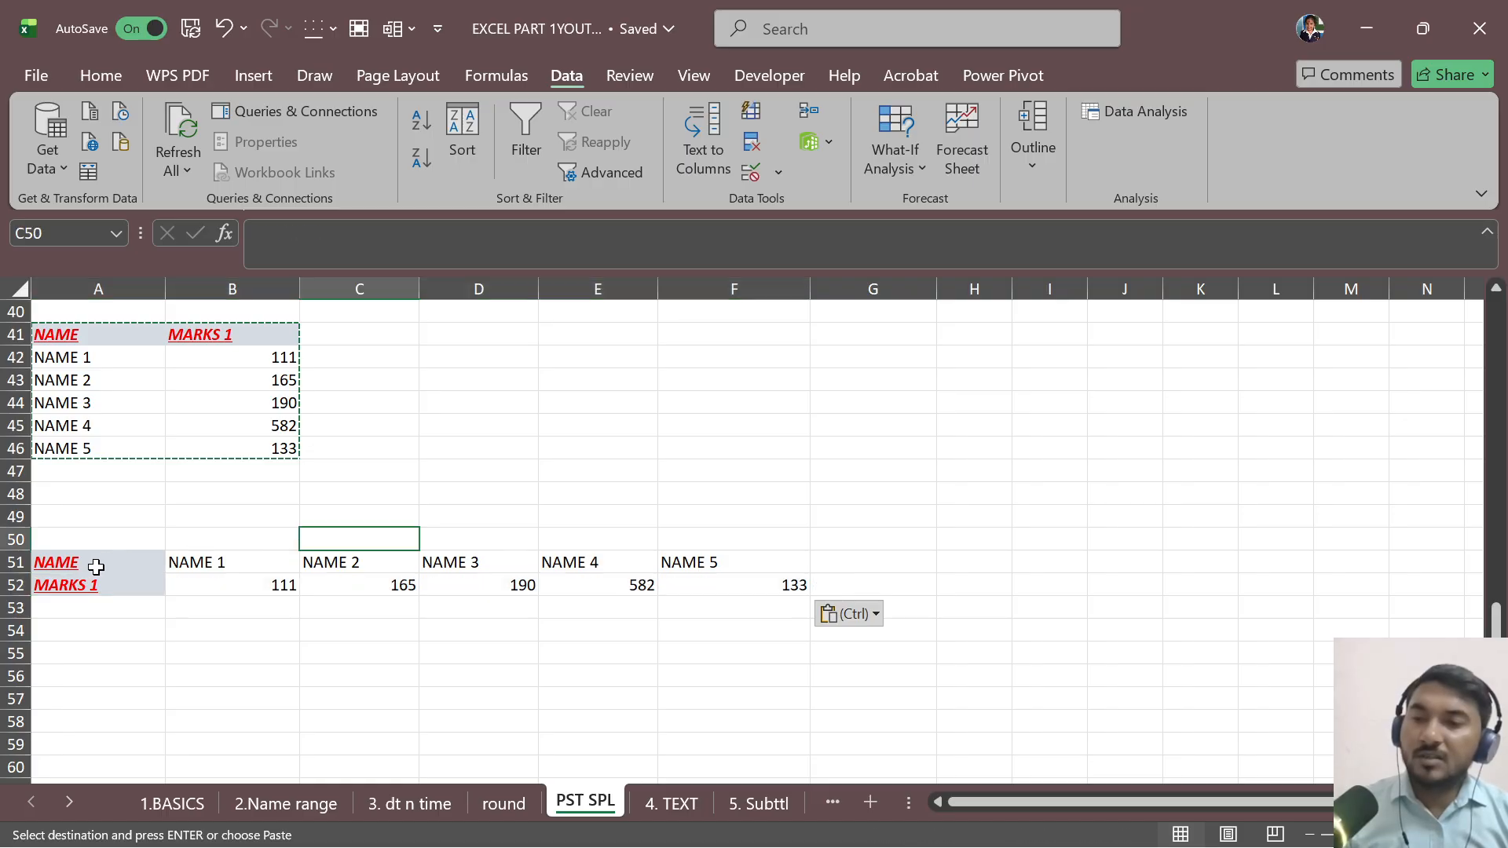
Step: Copy the horizontal table A51:F52 and paste it transposed at A57 using Paste Special
{"action": "left_click_drag", "start_coordinate": [94, 566], "coordinate": [714, 574]}
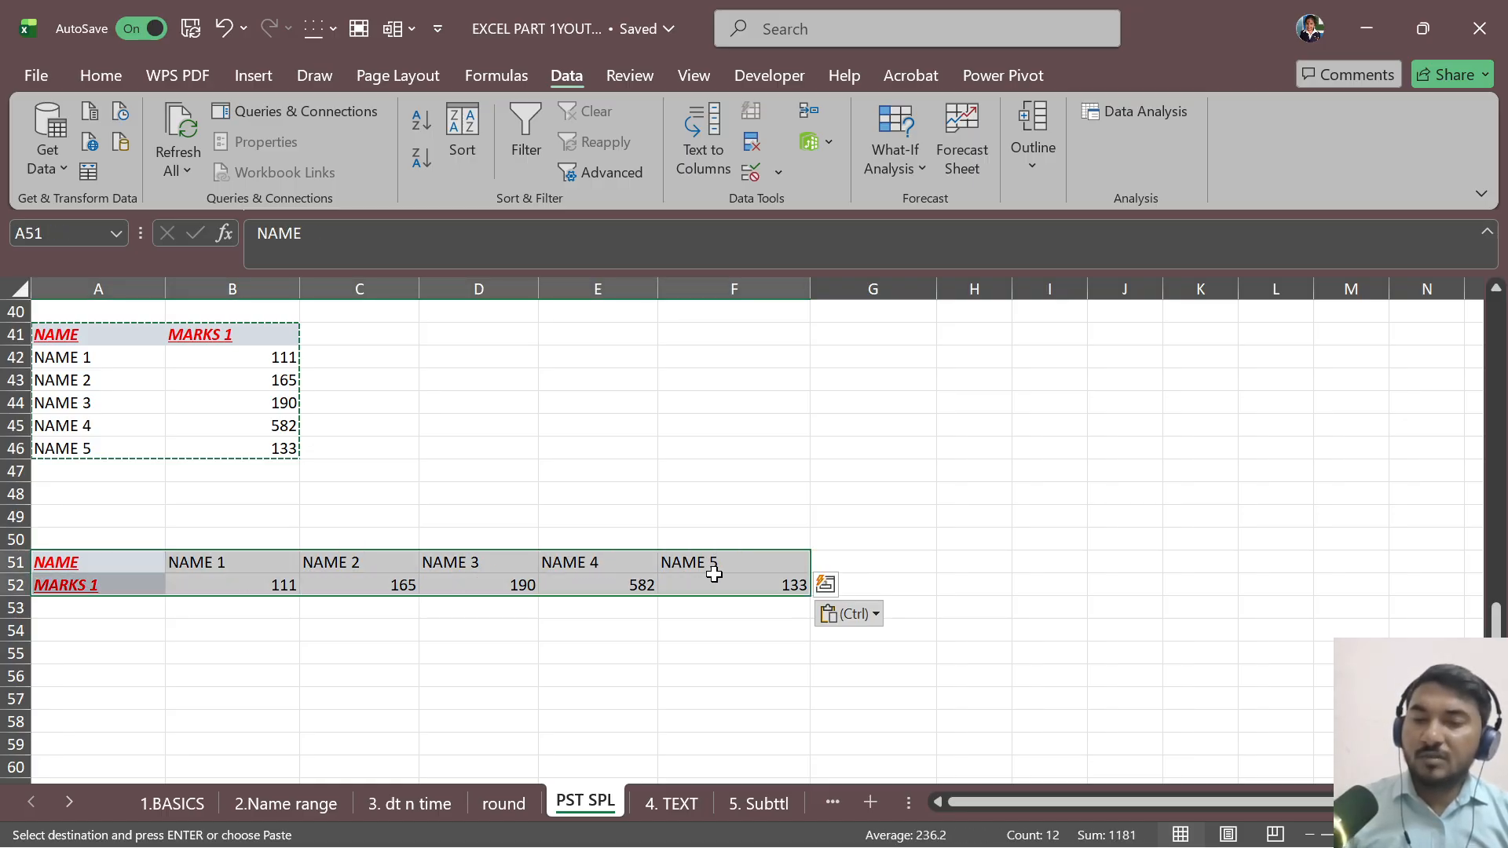
{"action": "key", "text": "ctrl+c"}
{"action": "left_click", "coordinate": [95, 695]}
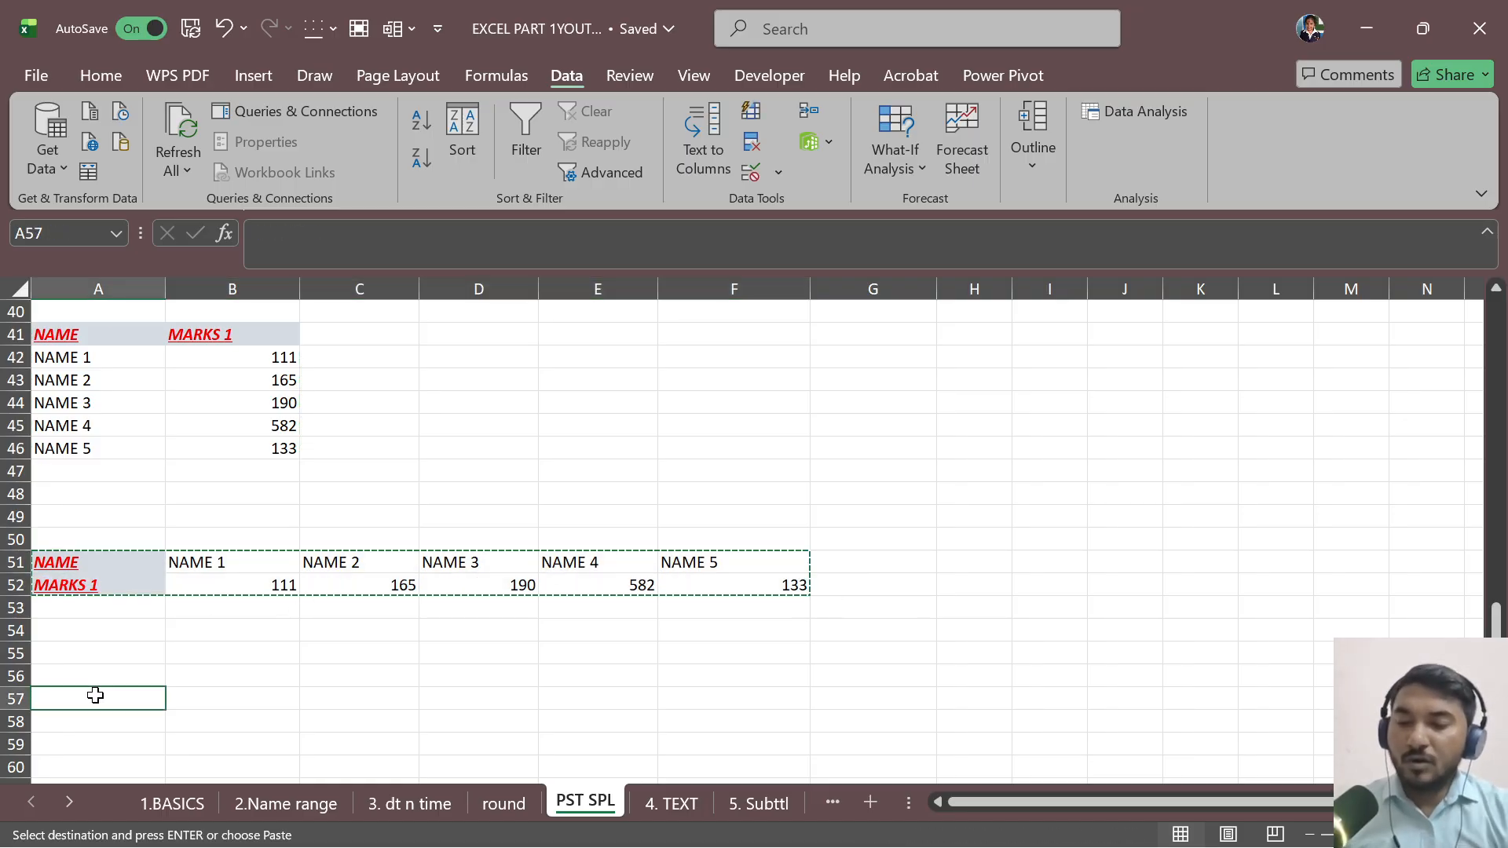
{"action": "key", "text": "ctrl+alt+v"}
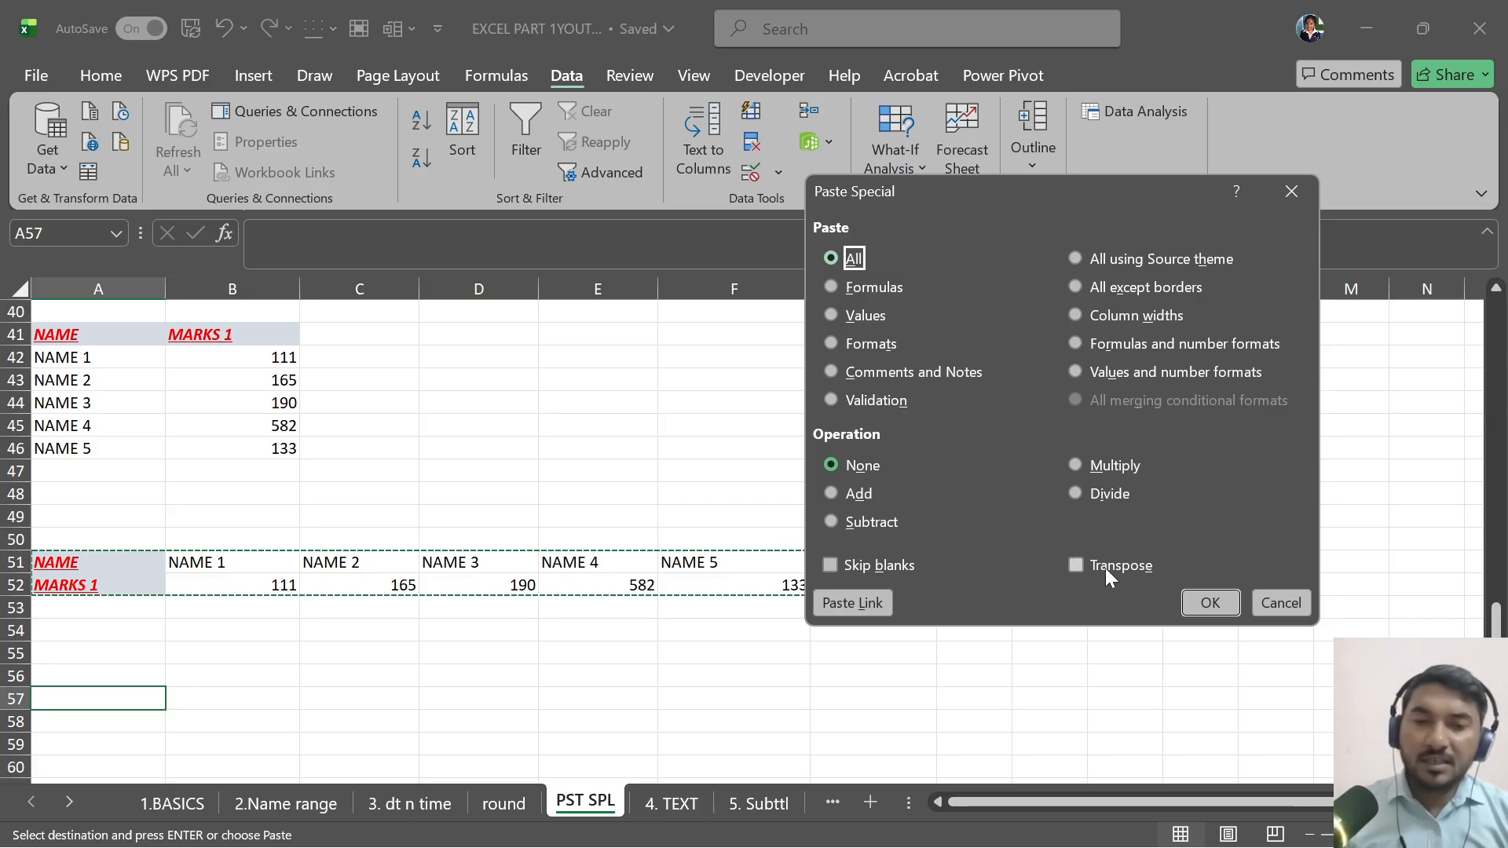
{"action": "left_click", "coordinate": [1075, 565]}
{"action": "left_click", "coordinate": [1209, 602]}
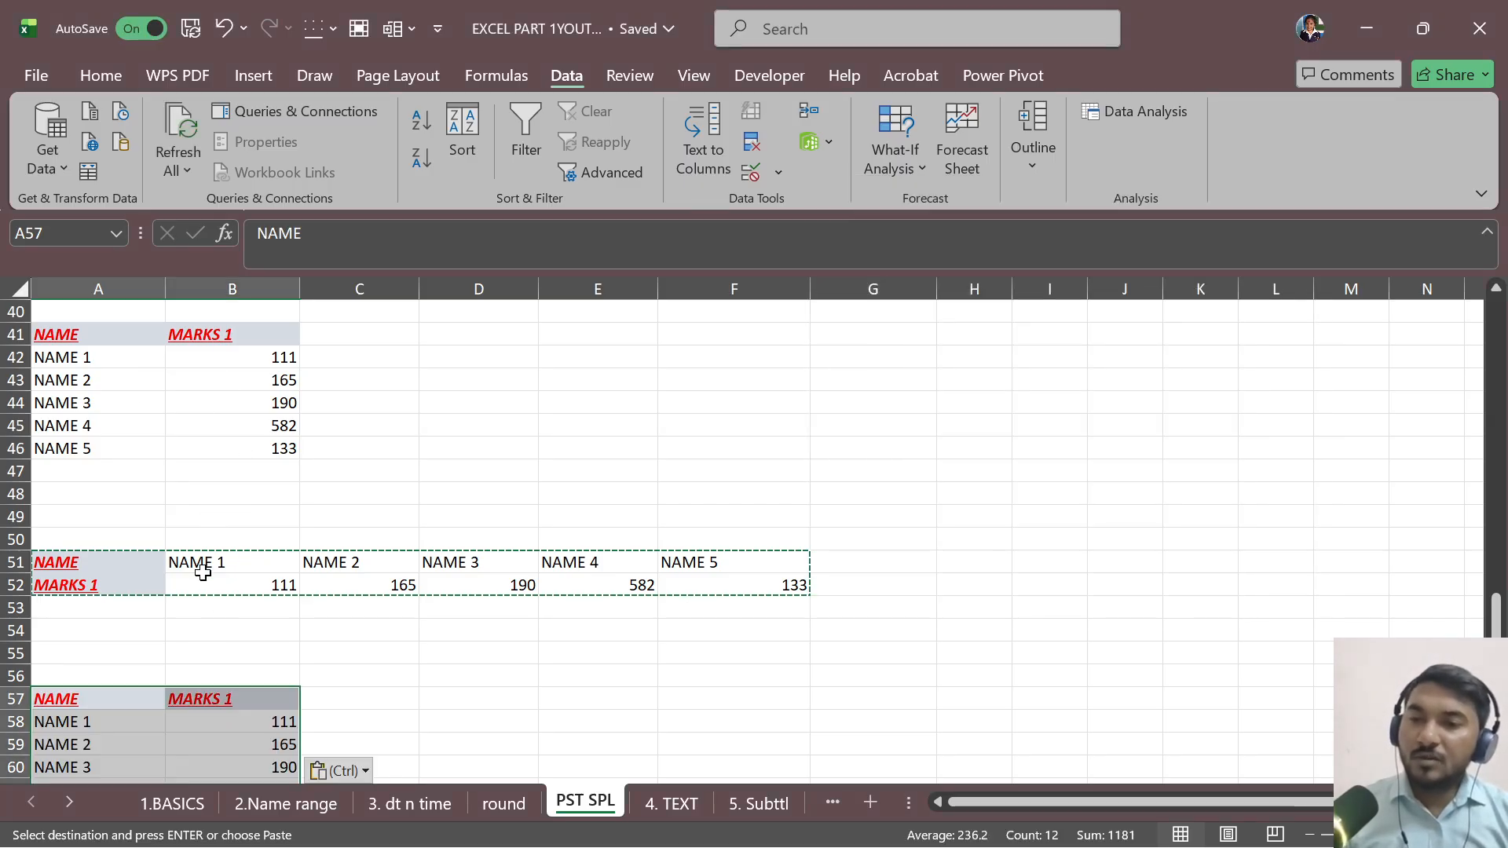
{"action": "scroll", "coordinate": [495, 554], "scroll_direction": "down", "scroll_amount": 2}
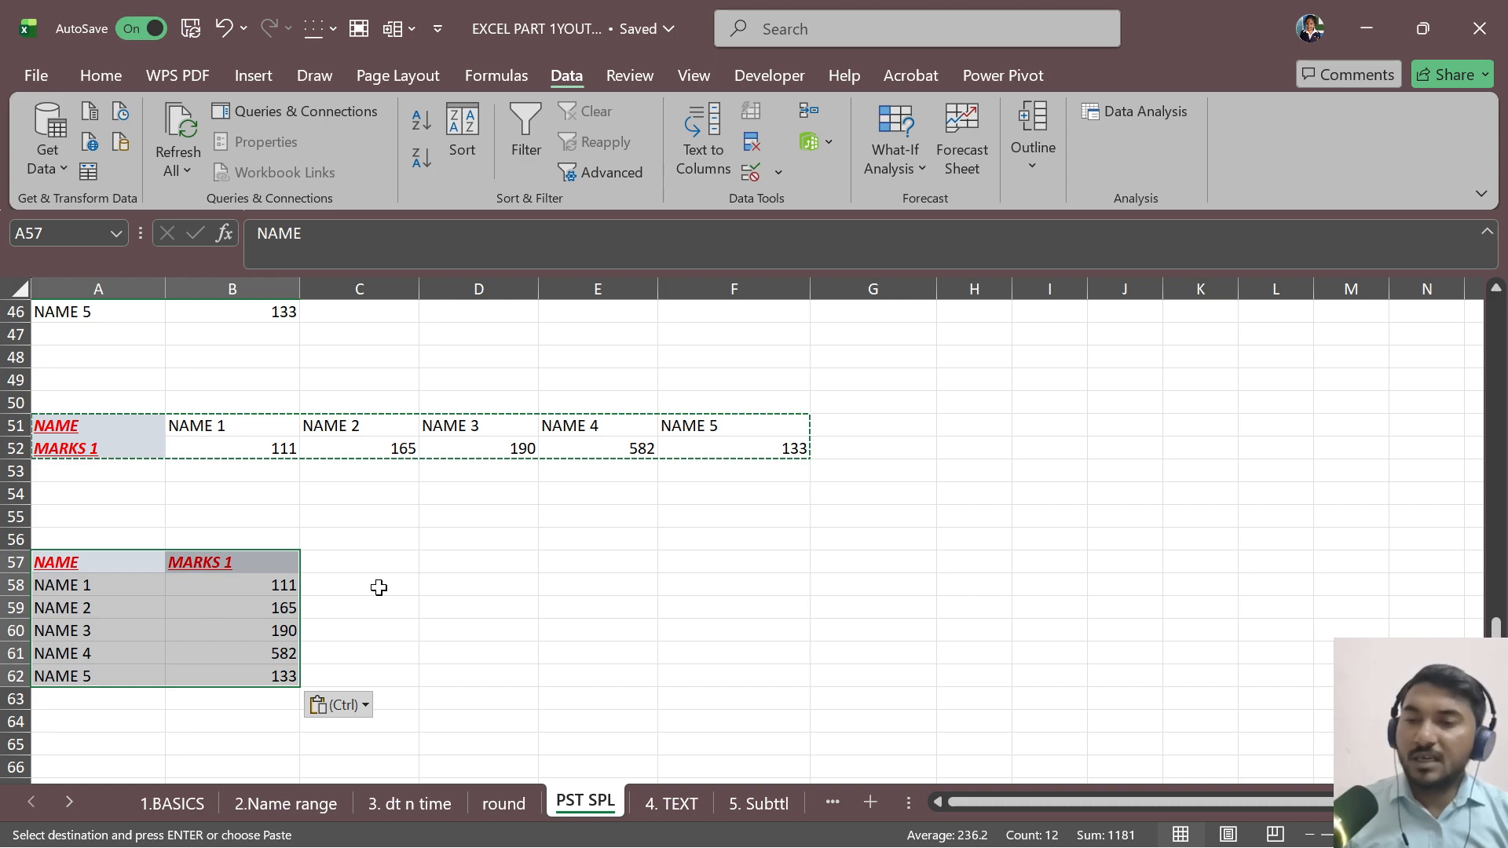
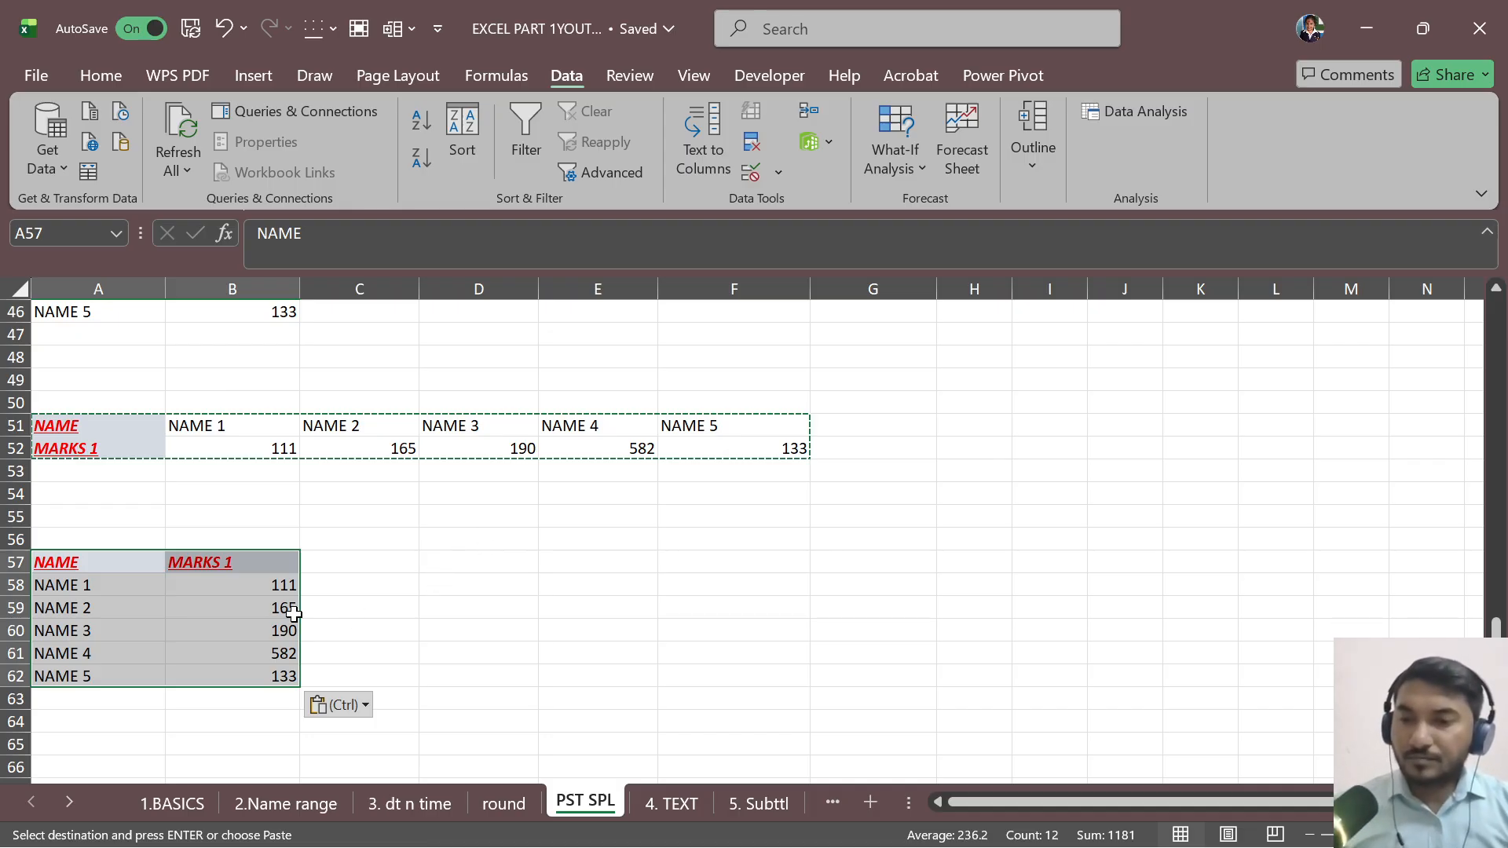
Step: Copy the NAME 2 mark in B59 and examine the Skip blanks option of Paste Special for D59 without pasting
{"action": "left_click", "coordinate": [393, 608]}
{"action": "key", "text": "ctrl"}
{"action": "left_click", "coordinate": [267, 607]}
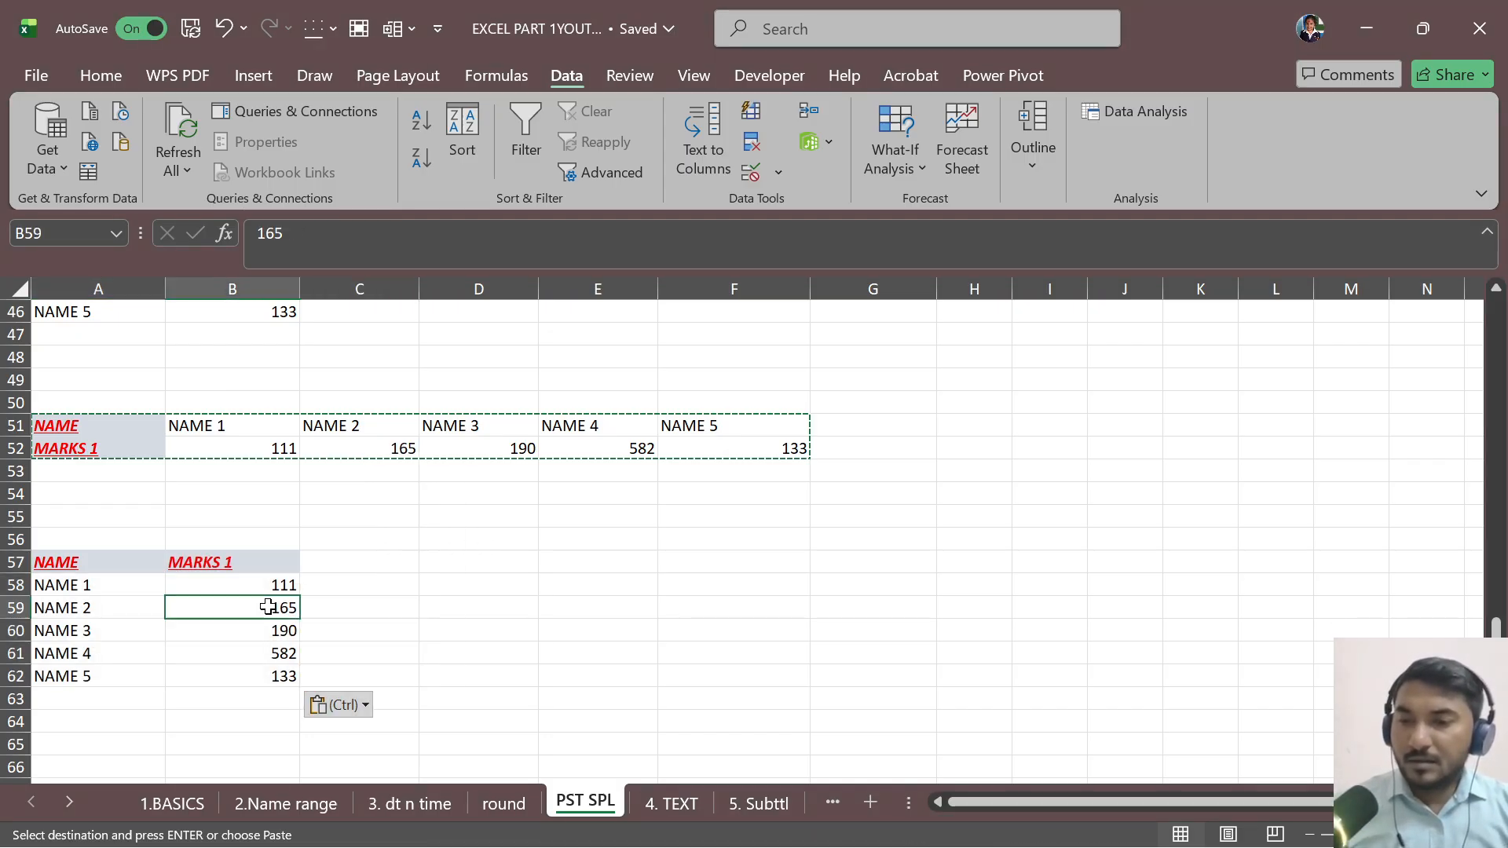
{"action": "key", "text": "ctrl+c"}
{"action": "left_click", "coordinate": [487, 609]}
{"action": "key", "text": "ctrl+alt+v"}
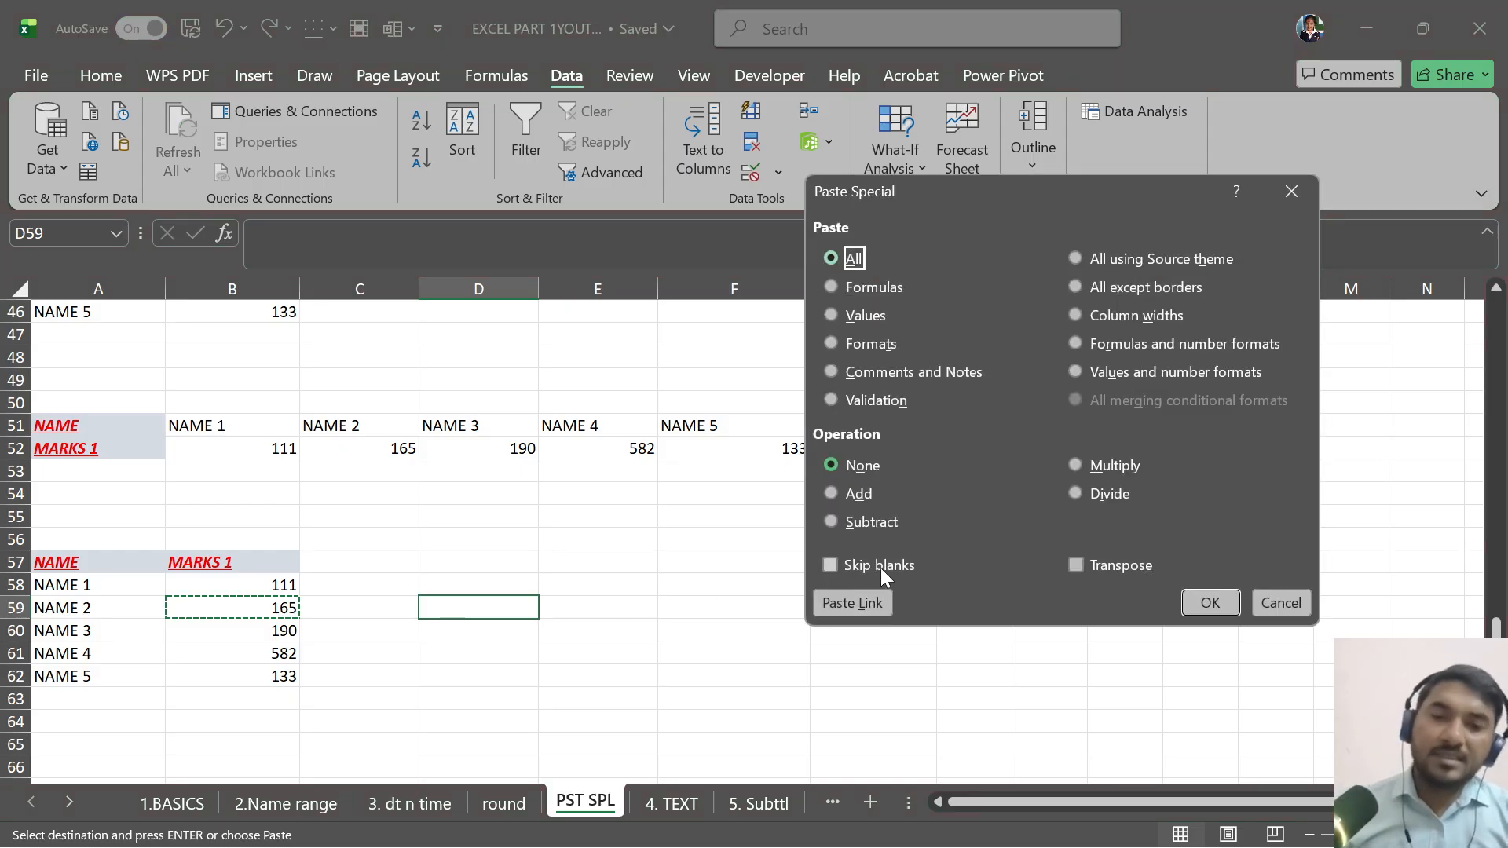
{"action": "left_click", "coordinate": [1283, 600]}
Step: Enter the heading DAYS in cell A66 below the last table
{"action": "scroll", "coordinate": [173, 591], "scroll_direction": "down", "scroll_amount": 3}
{"action": "scroll", "coordinate": [173, 590], "scroll_direction": "down", "scroll_amount": 2}
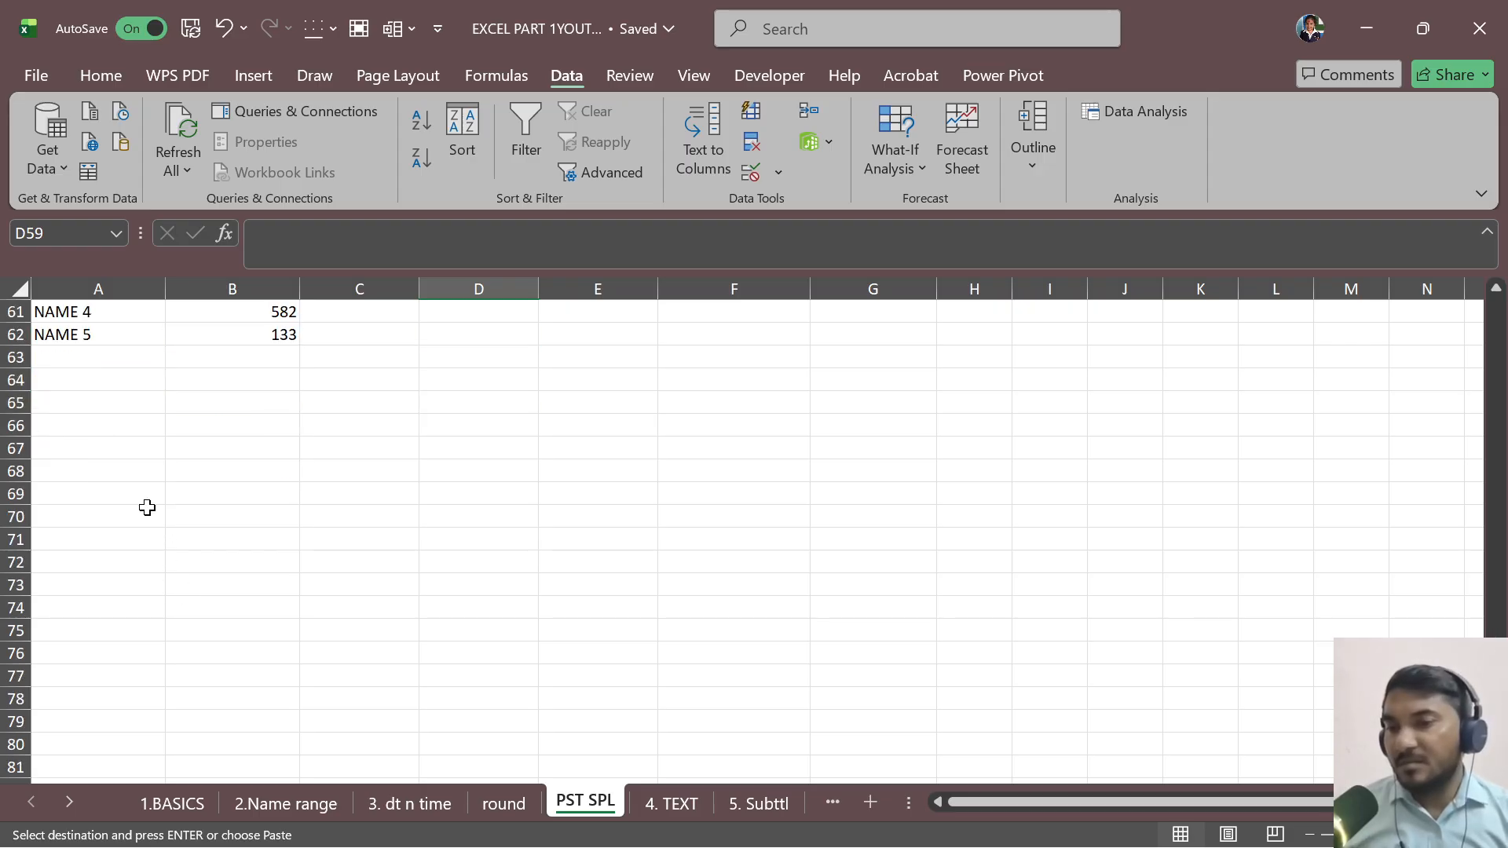
{"action": "left_click", "coordinate": [86, 436]}
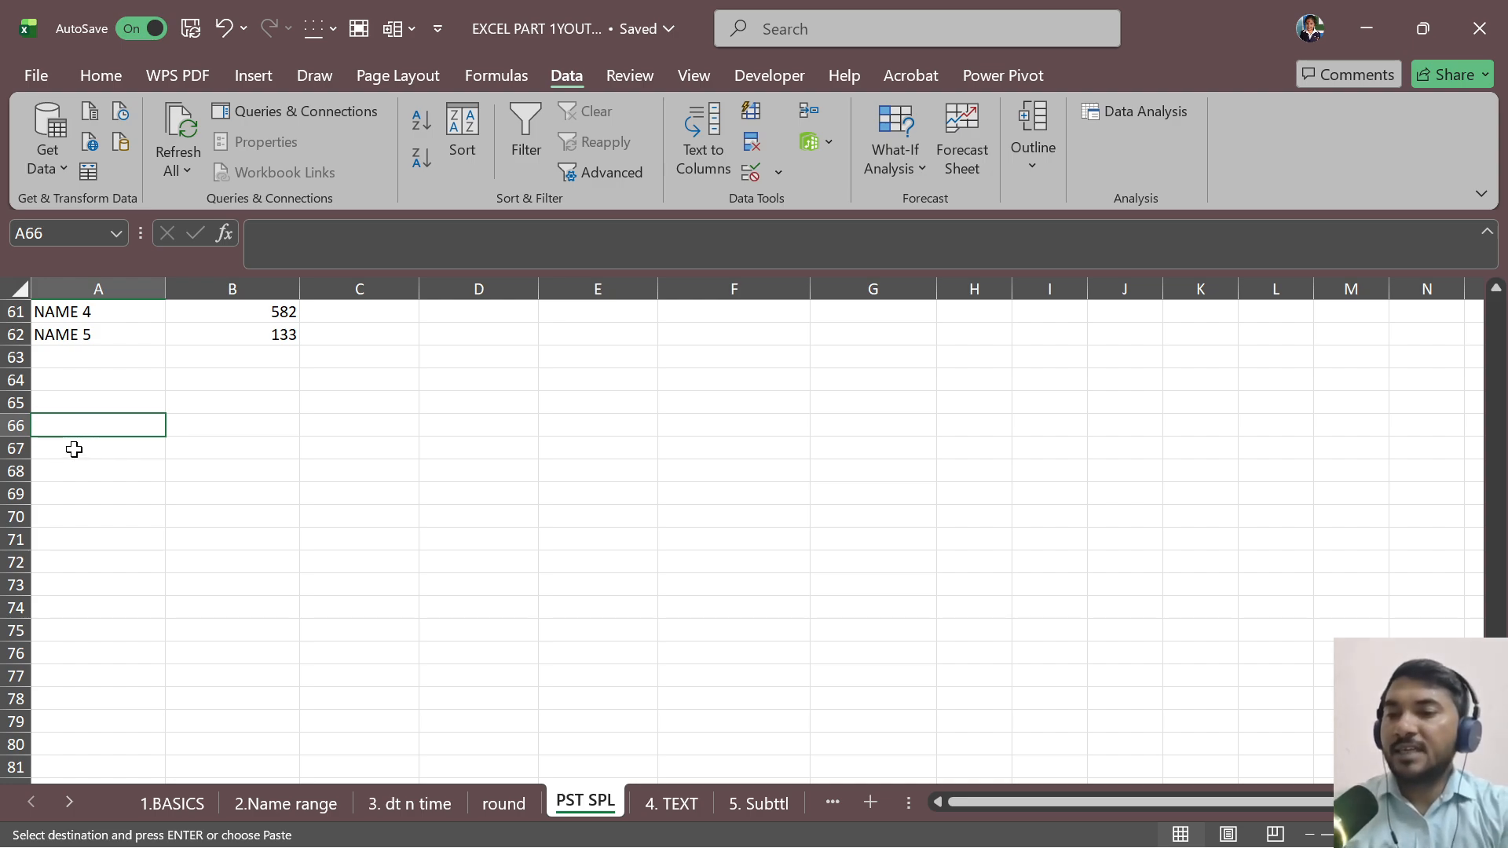
{"action": "type", "text": "DASY"}
{"action": "key", "text": "BackSpace"}
{"action": "key", "text": "BackSpace"}
{"action": "type", "text": "YS"}
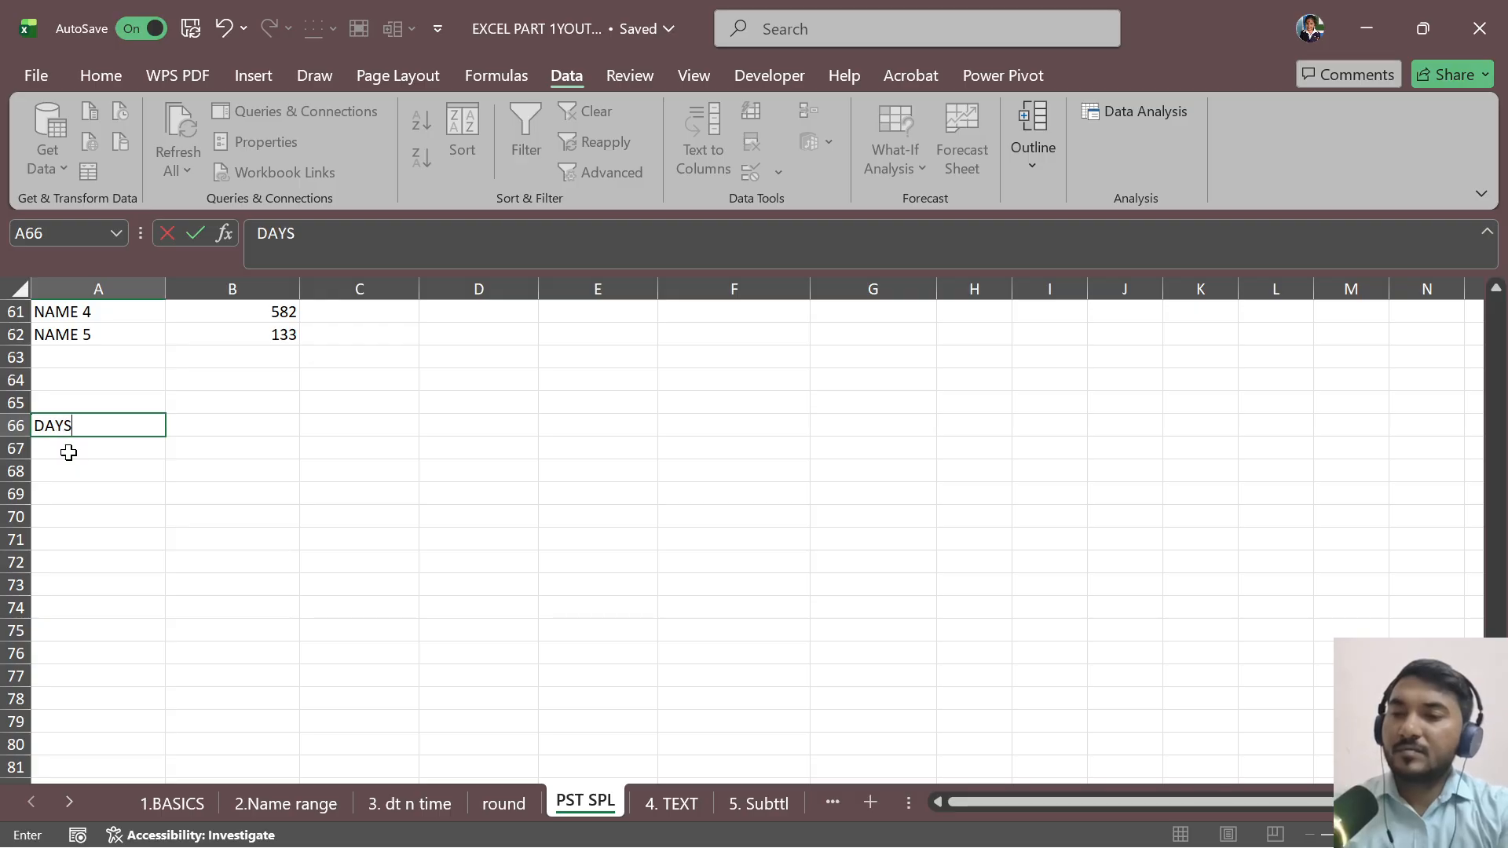
{"action": "key", "text": "Return"}
Step: Enter MONDAY, TUSDAY and WEDDAY in cells A67 to A69 under the DAYS heading
{"action": "type", "text": "MONDAY"}
{"action": "key", "text": "Return"}
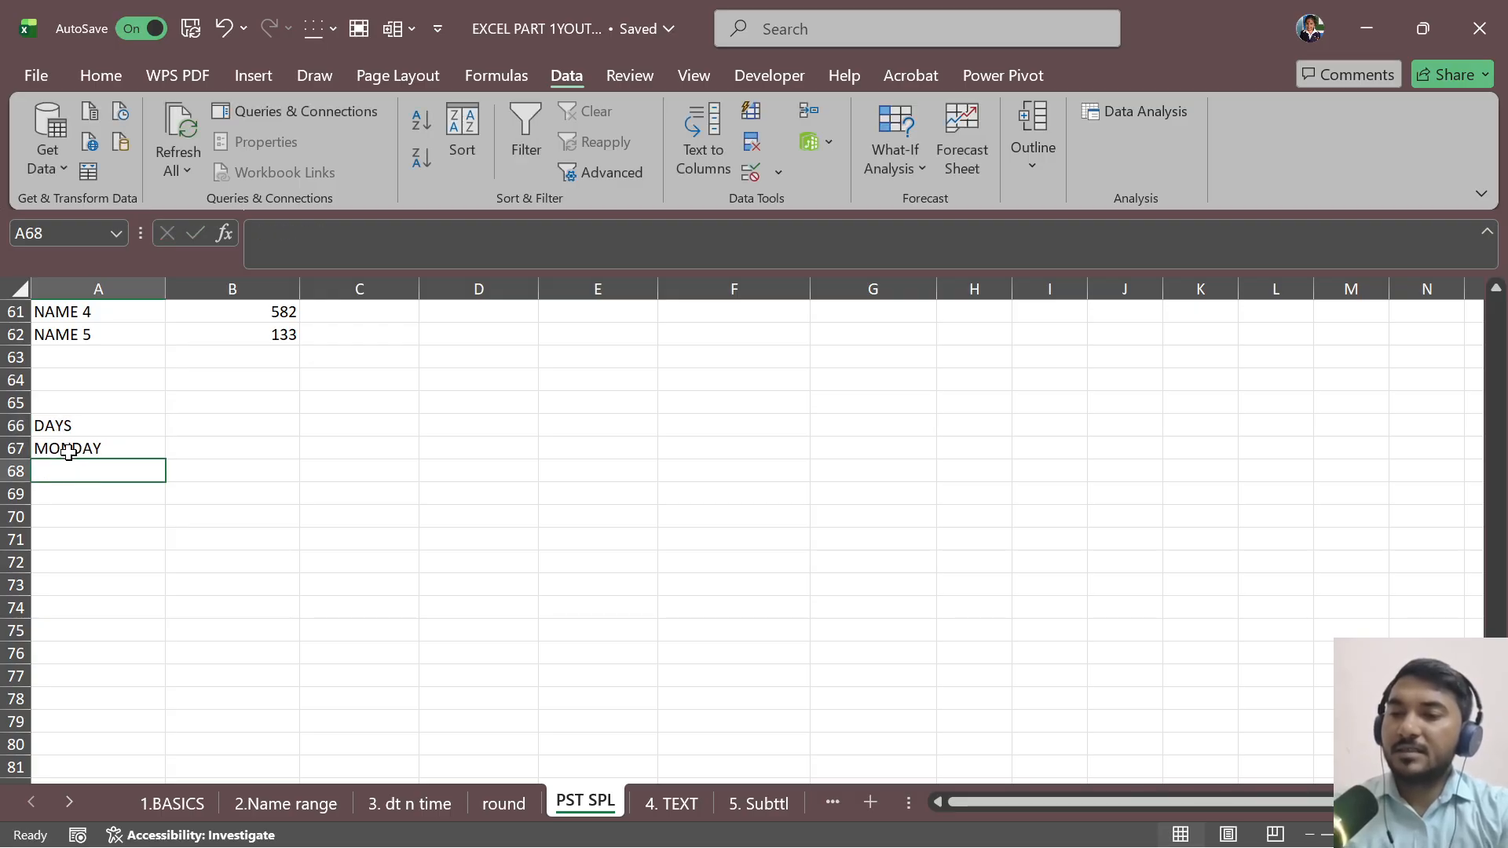
{"action": "type", "text": "TUD"}
{"action": "key", "text": "BackSpace"}
{"action": "type", "text": "SDAY"}
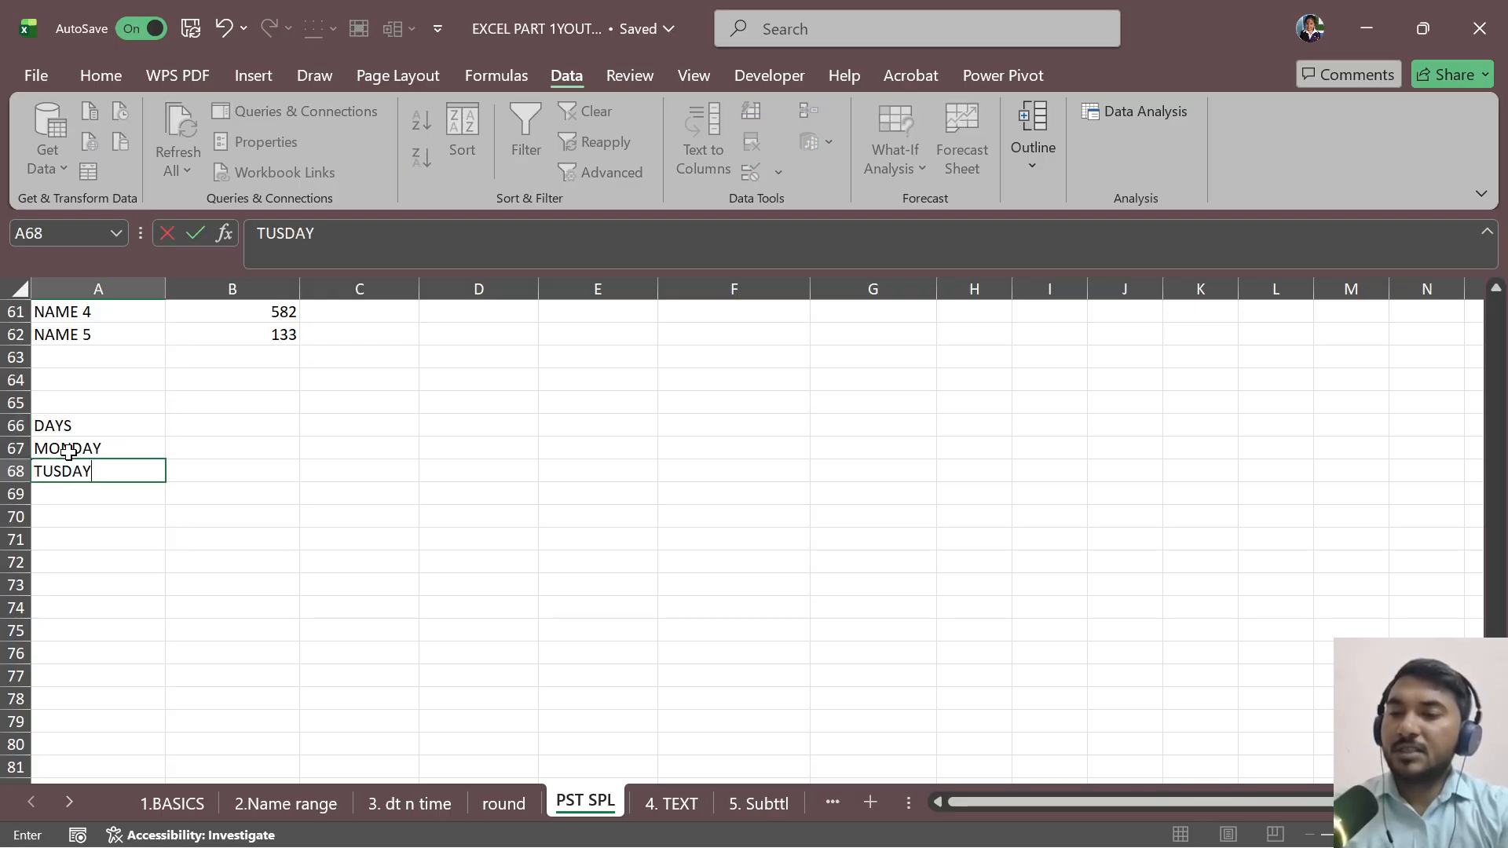
{"action": "key", "text": "Return"}
{"action": "type", "text": "WED"}
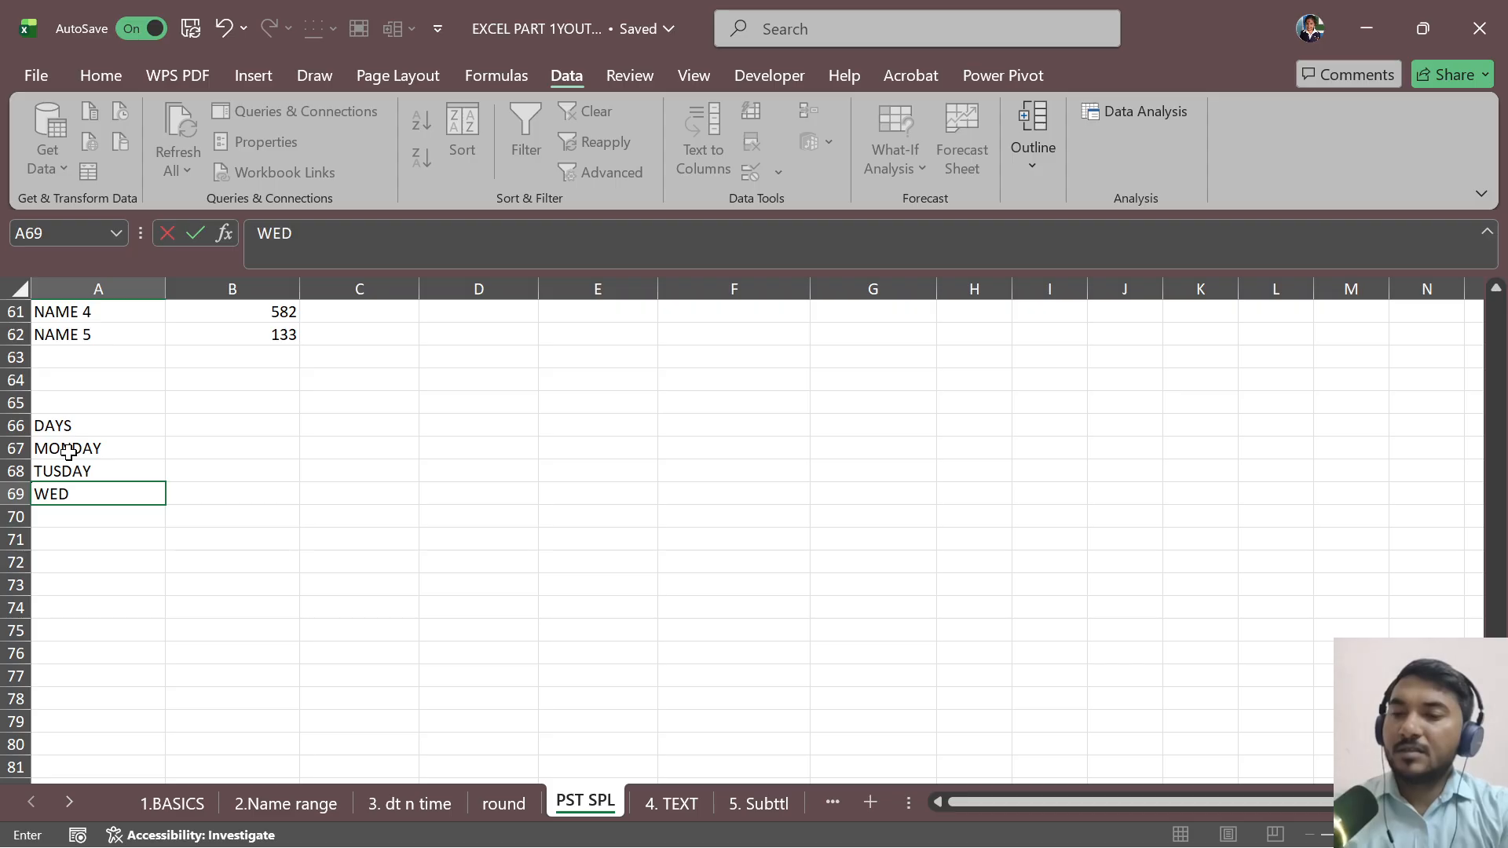
{"action": "type", "text": "DAY"}
{"action": "key", "text": "Return"}
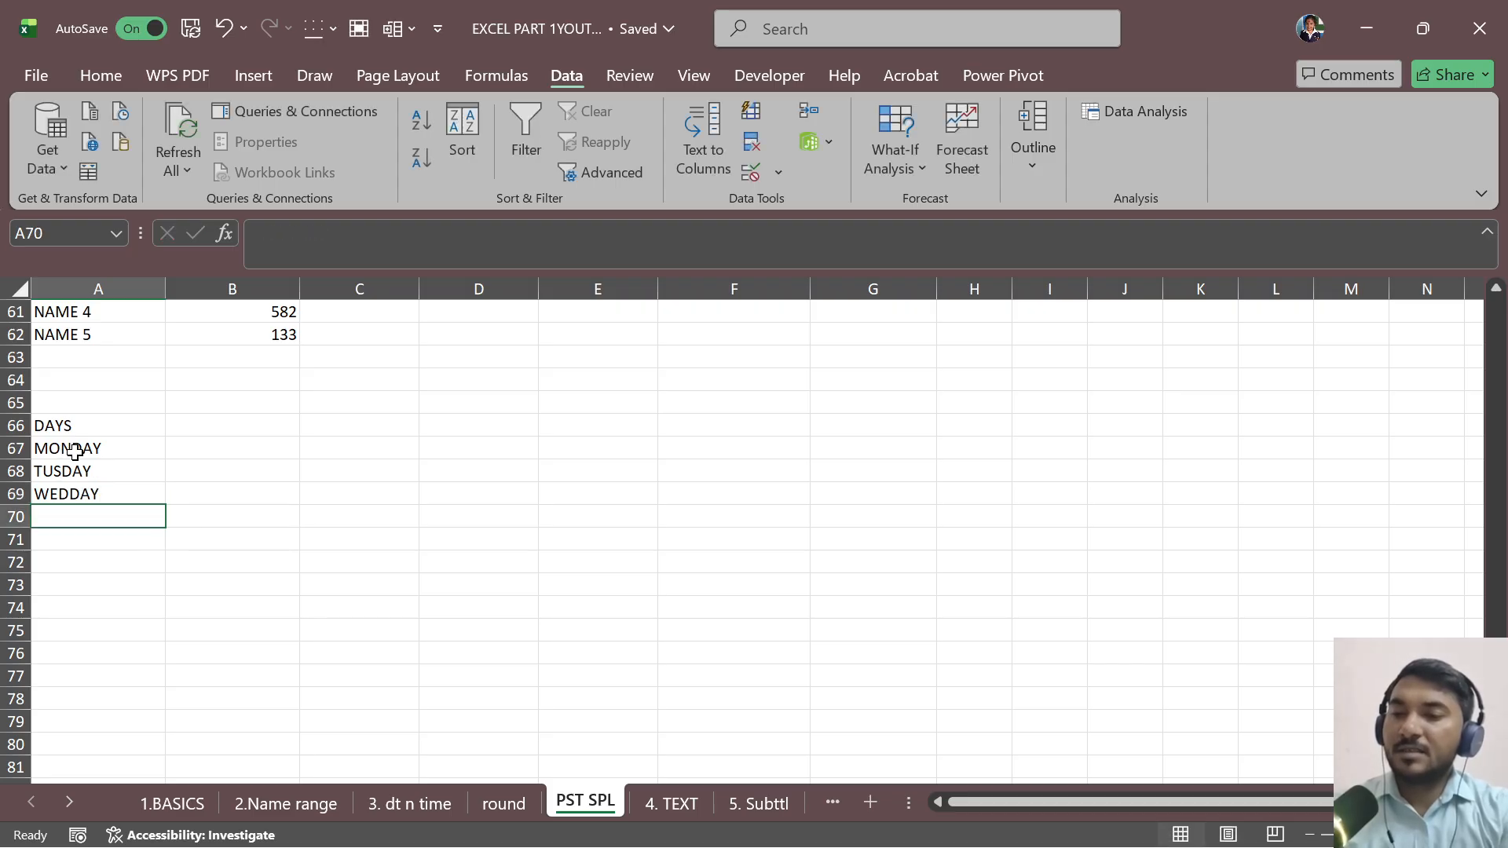
Step: Enter THURSDAY and FRIDAY in cells A70 and A71 to continue the list of days
{"action": "type", "text": "F"}
{"action": "key", "text": "BackSpace"}
{"action": "type", "text": "THU"}
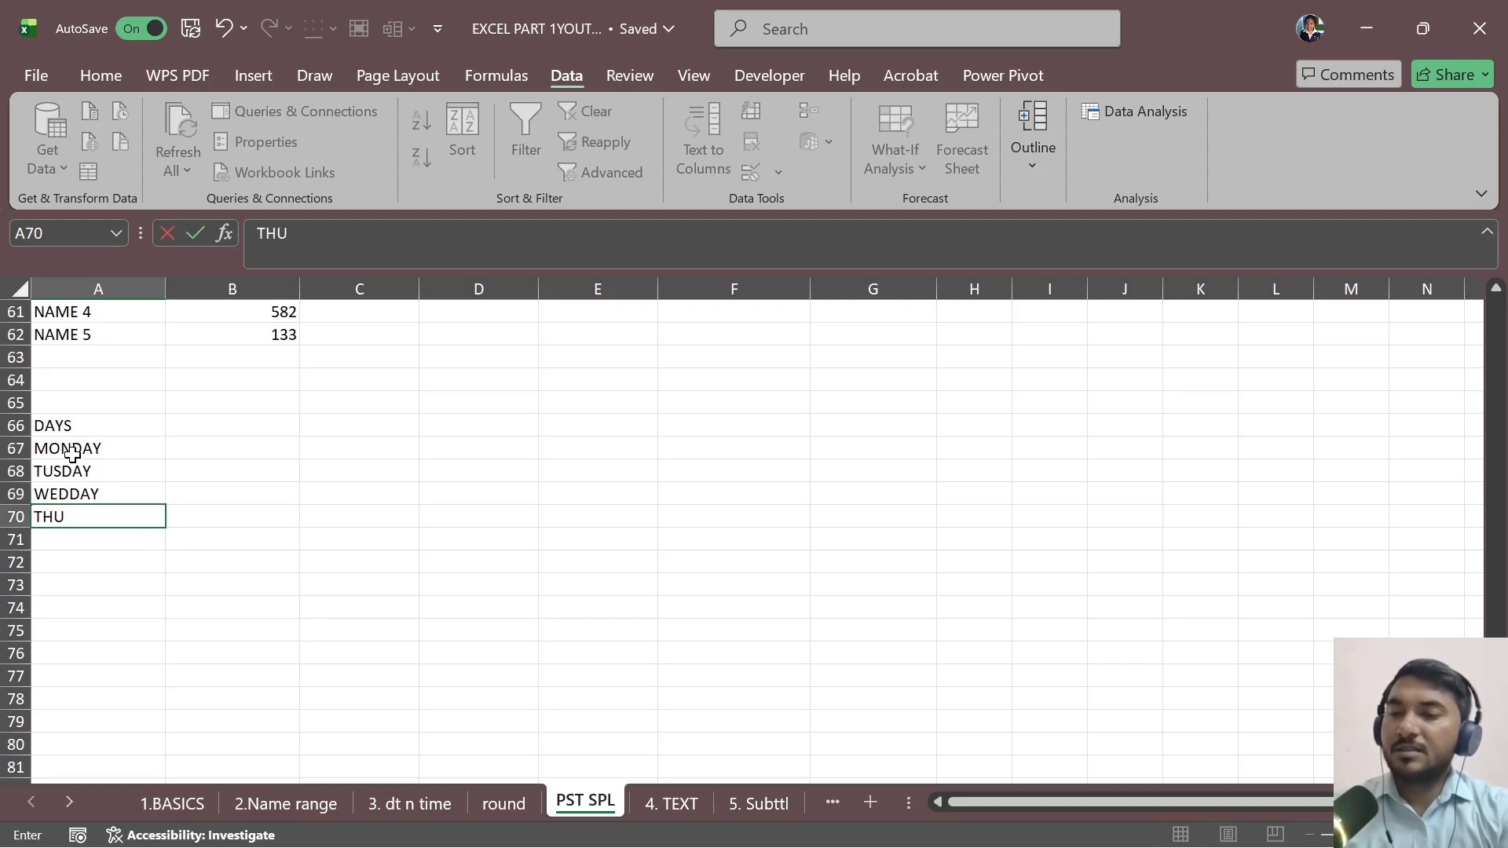
{"action": "type", "text": "RSDA"}
{"action": "key", "text": "BackSpace"}
{"action": "type", "text": "DAY"}
{"action": "key", "text": "Return"}
{"action": "type", "text": "FRIDAY"}
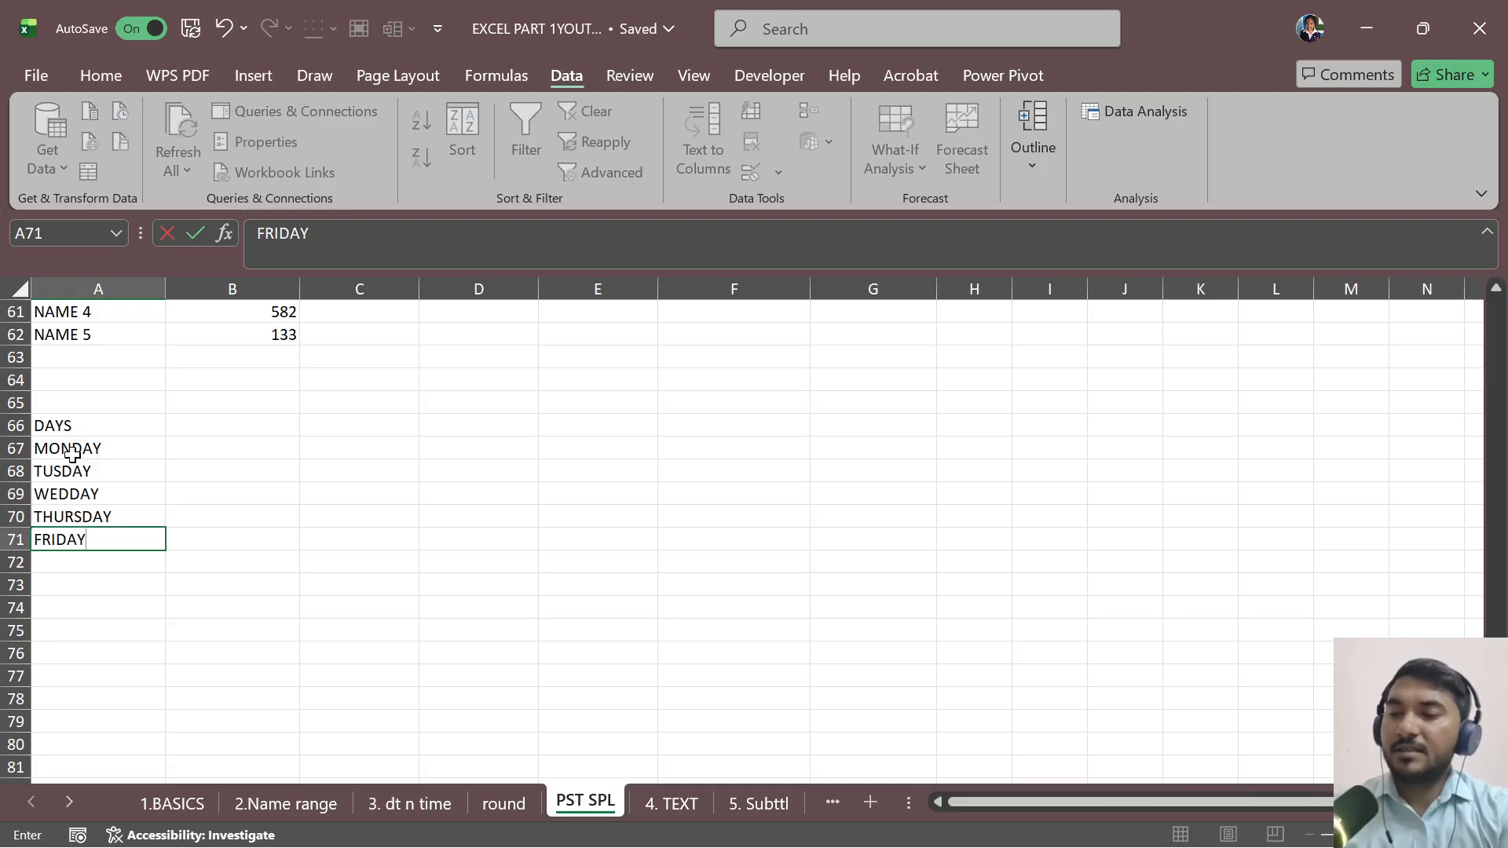
{"action": "key", "text": "Return"}
Step: Complete the list of days with SATDAY in A72 and SUNDAY in A73
{"action": "type", "text": "SATDAY"}
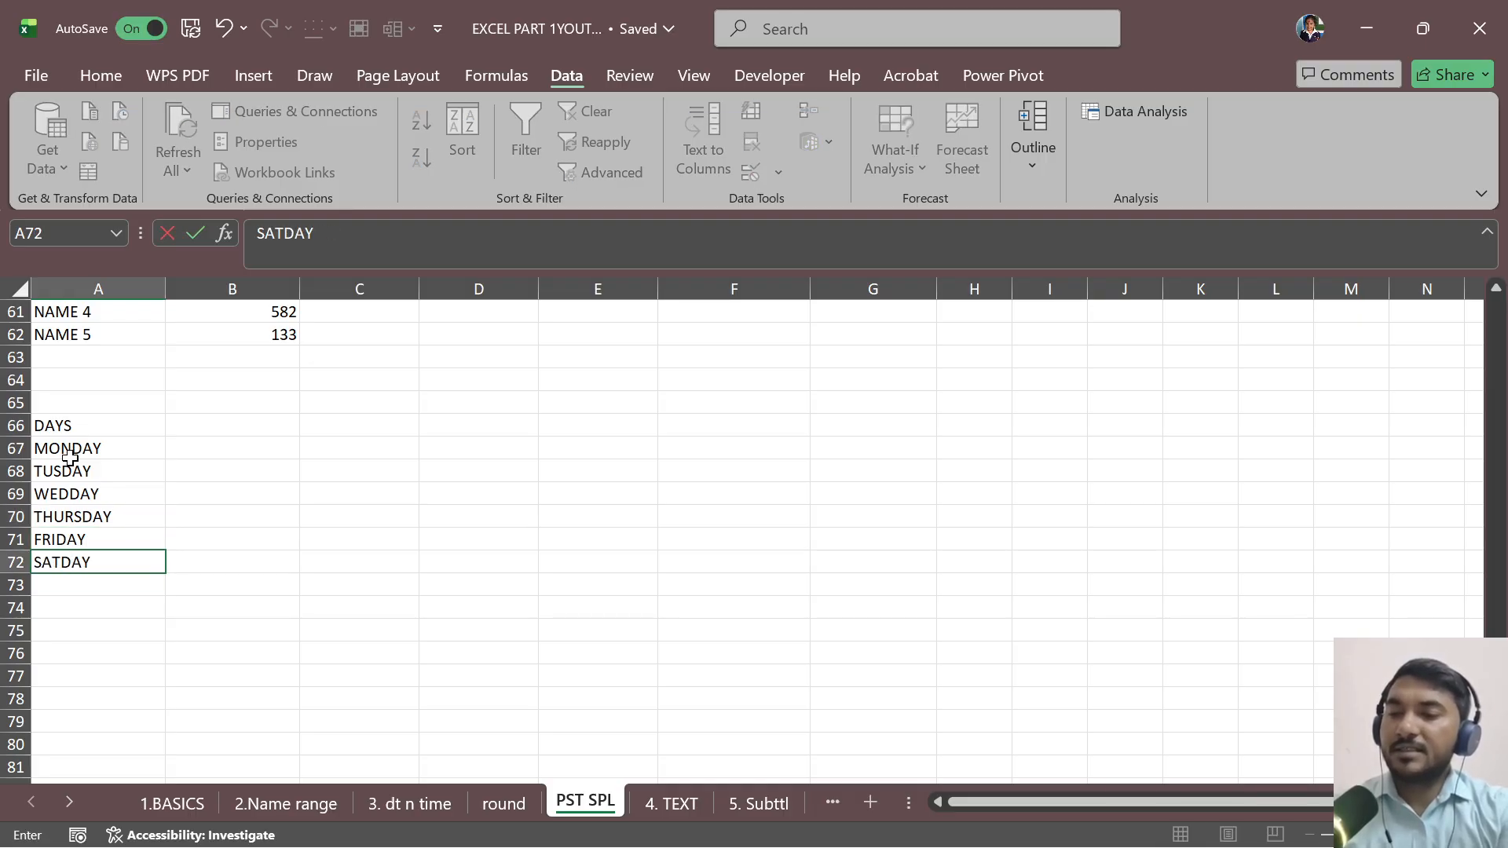
{"action": "key", "text": "Return"}
{"action": "type", "text": "SUND"}
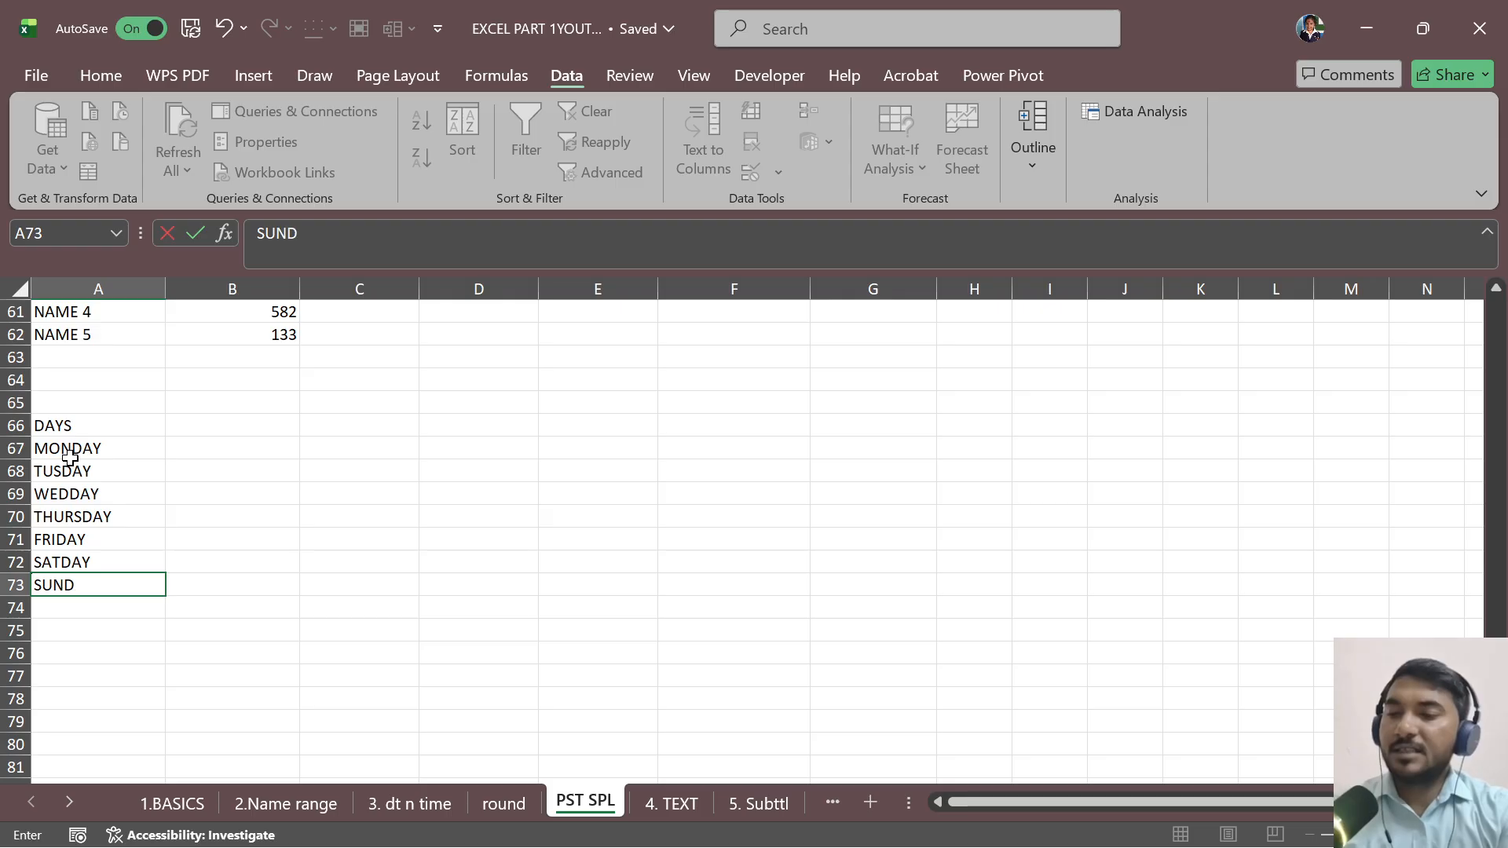
{"action": "type", "text": "AY"}
{"action": "key", "text": "Return"}
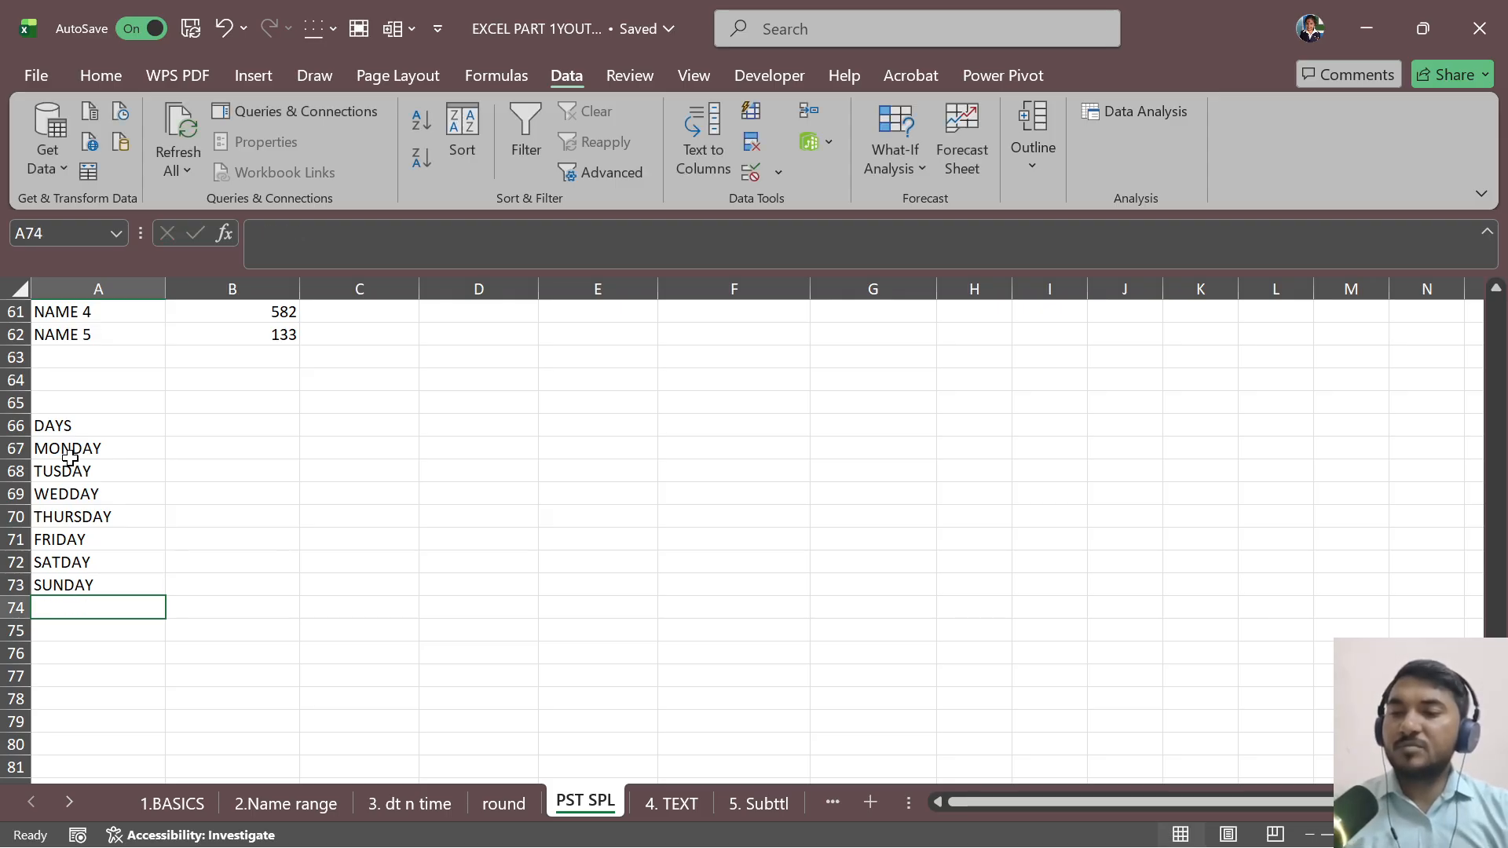
Step: Give the DAYS heading in A66 the light blue-grey fill and an orange font colour
{"action": "left_click", "coordinate": [77, 430]}
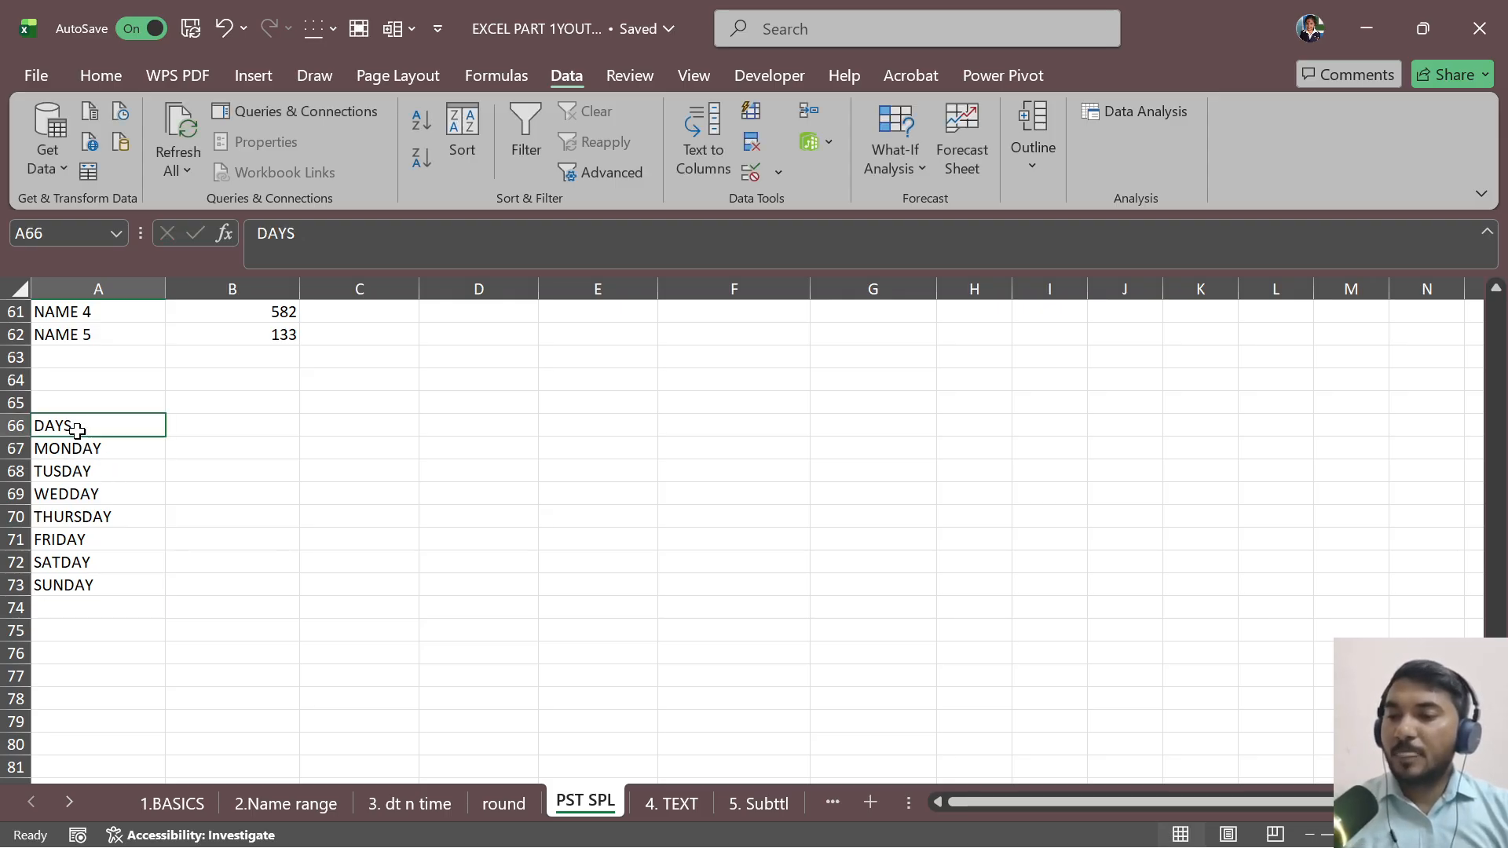
{"action": "left_click", "coordinate": [92, 76]}
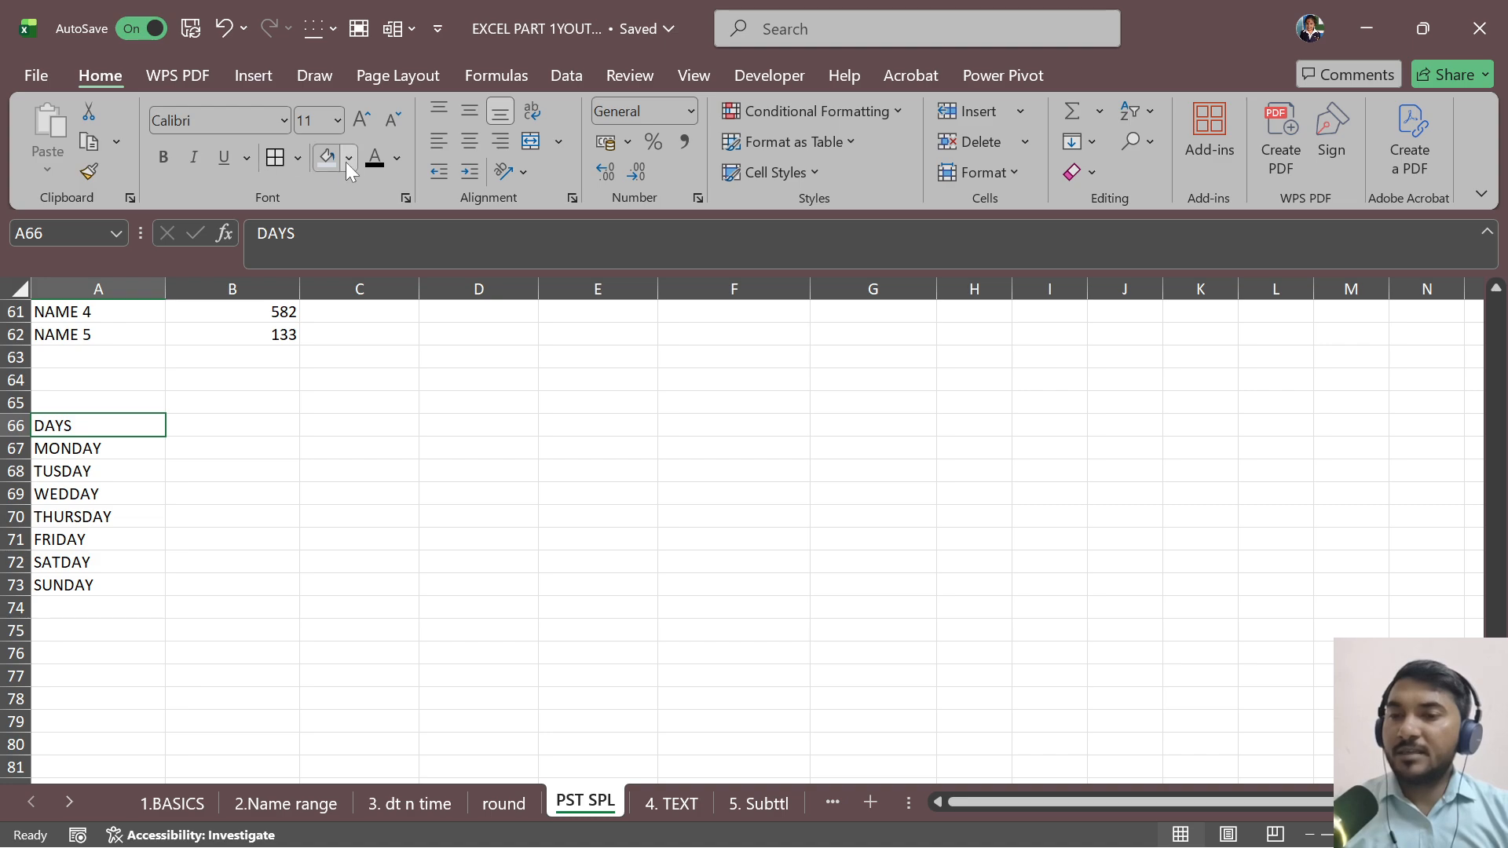
{"action": "left_click", "coordinate": [318, 161]}
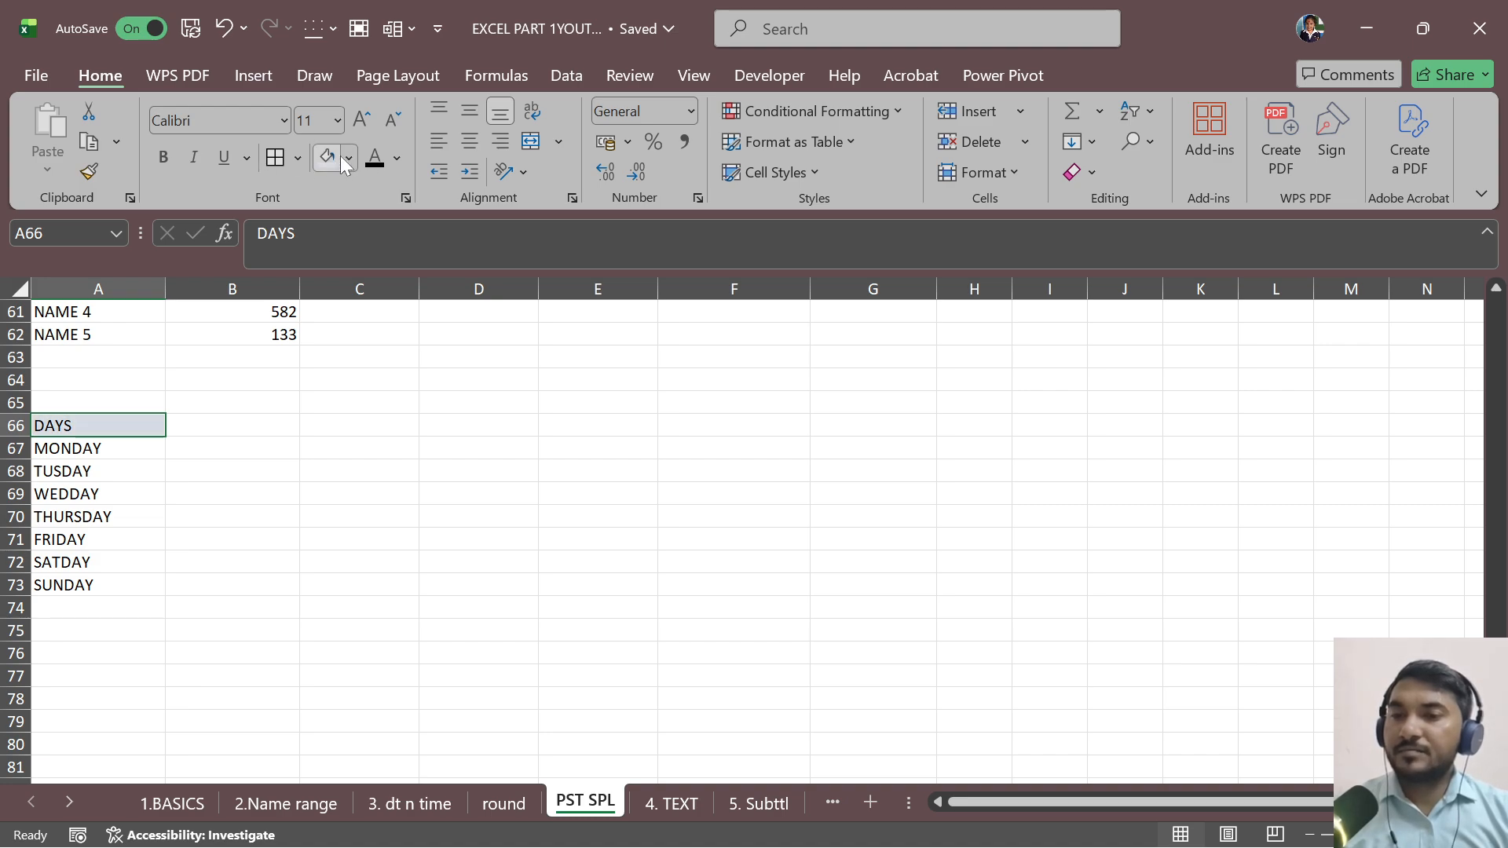
{"action": "left_click", "coordinate": [396, 159]}
{"action": "left_click", "coordinate": [540, 314]}
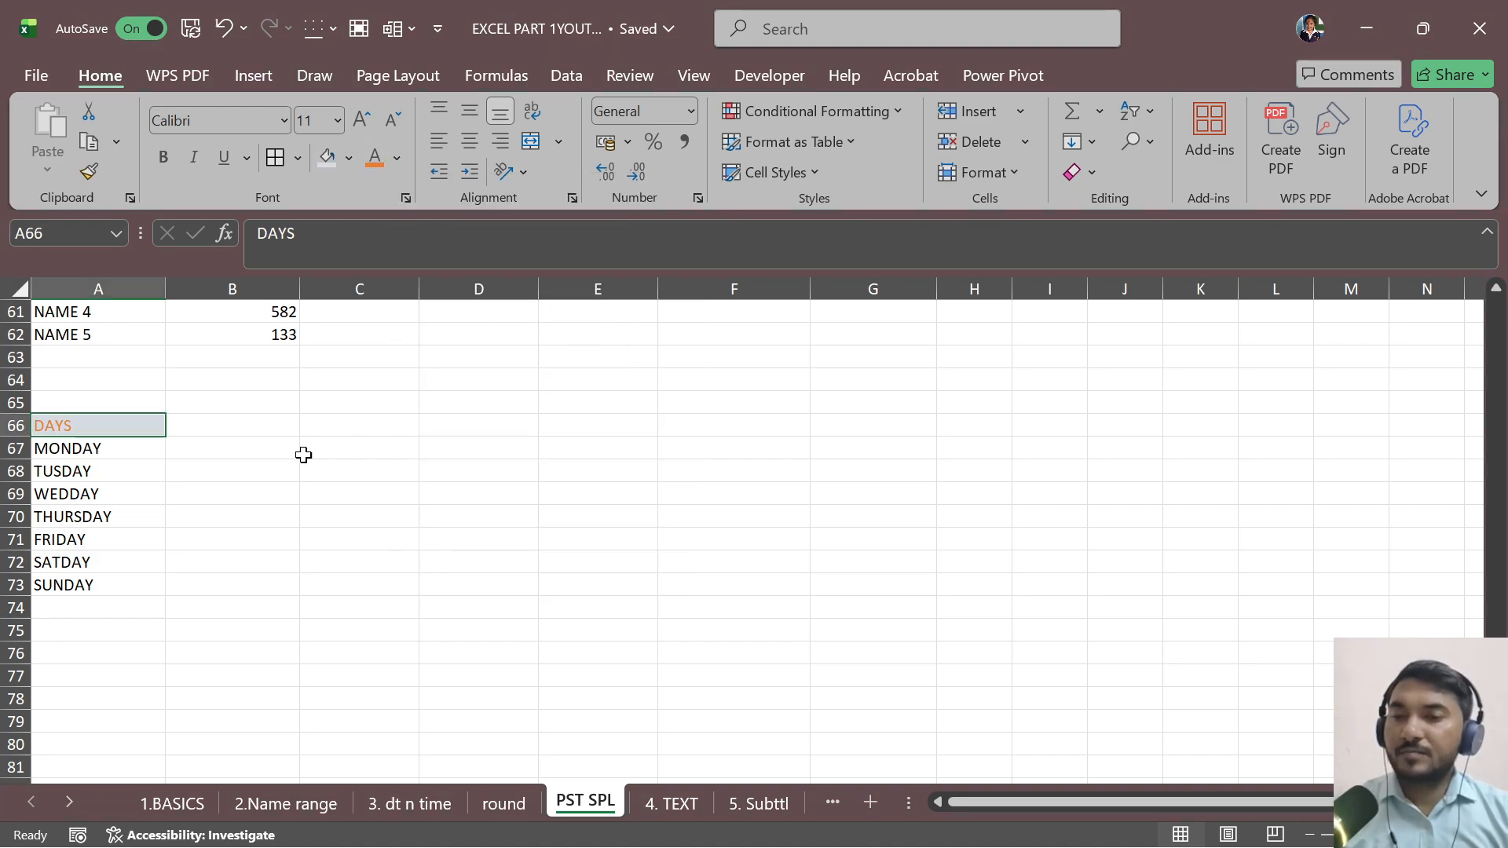
Step: Change the font colour of the DAYS heading in A66 to the darker blue theme colour
{"action": "left_click", "coordinate": [304, 455]}
{"action": "left_click", "coordinate": [94, 427]}
{"action": "left_click", "coordinate": [398, 157]}
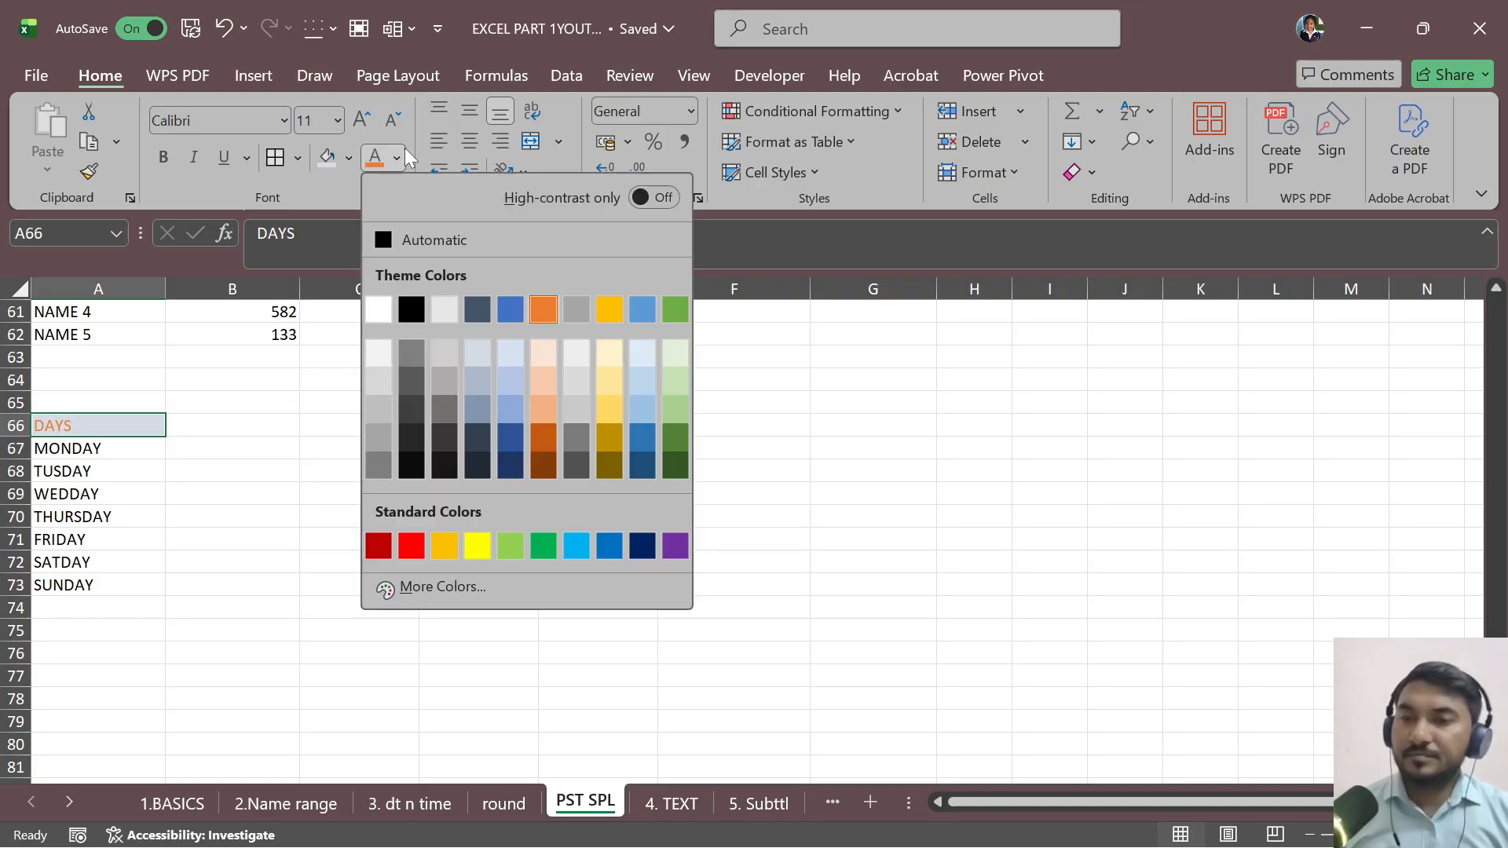
{"action": "left_click", "coordinate": [510, 437]}
{"action": "left_click", "coordinate": [104, 490]}
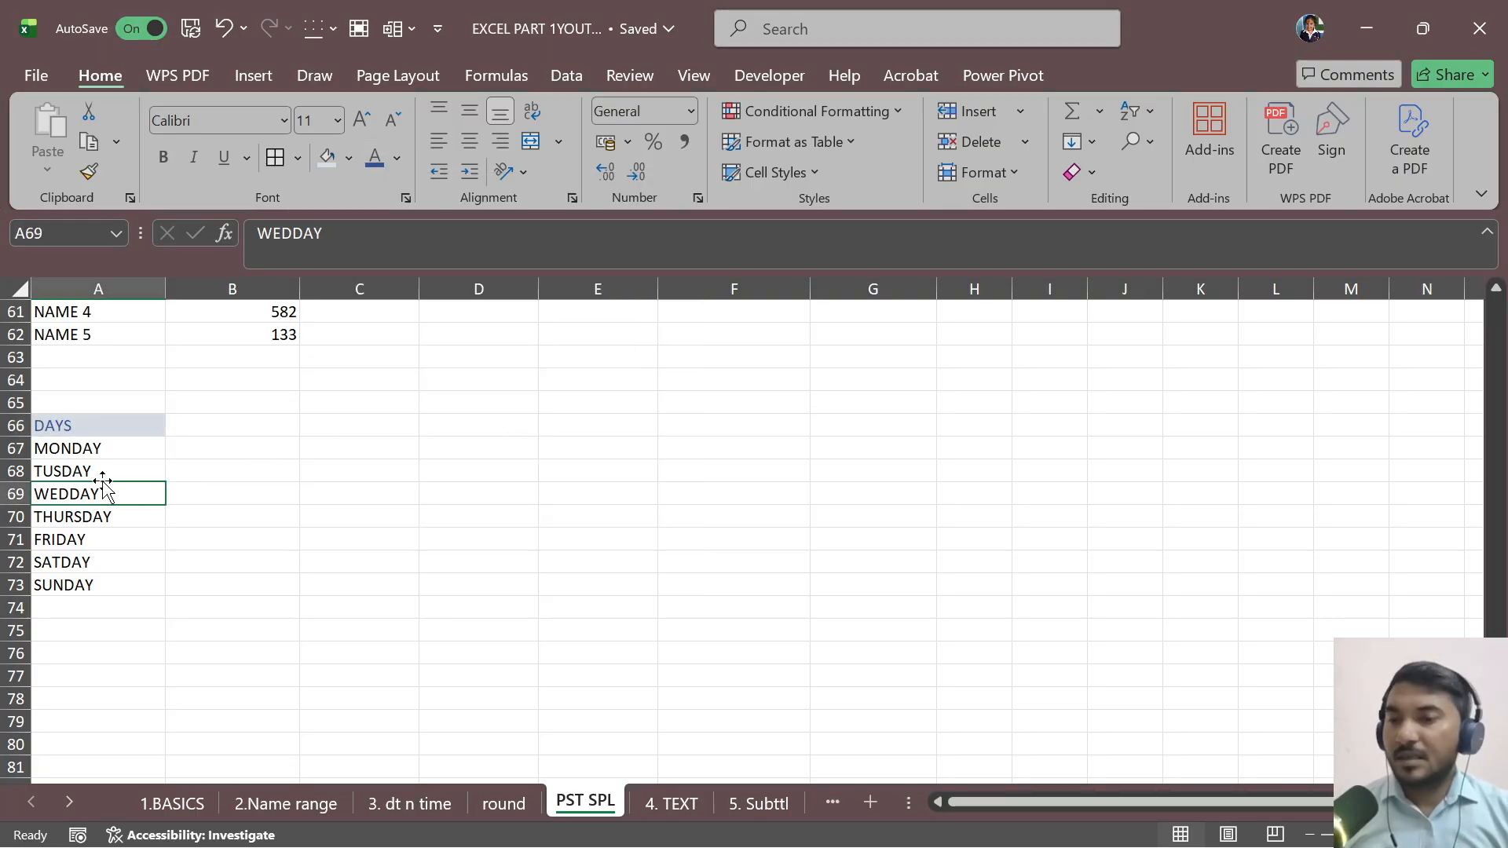
{"action": "left_click", "coordinate": [94, 445]}
{"action": "left_click", "coordinate": [101, 471]}
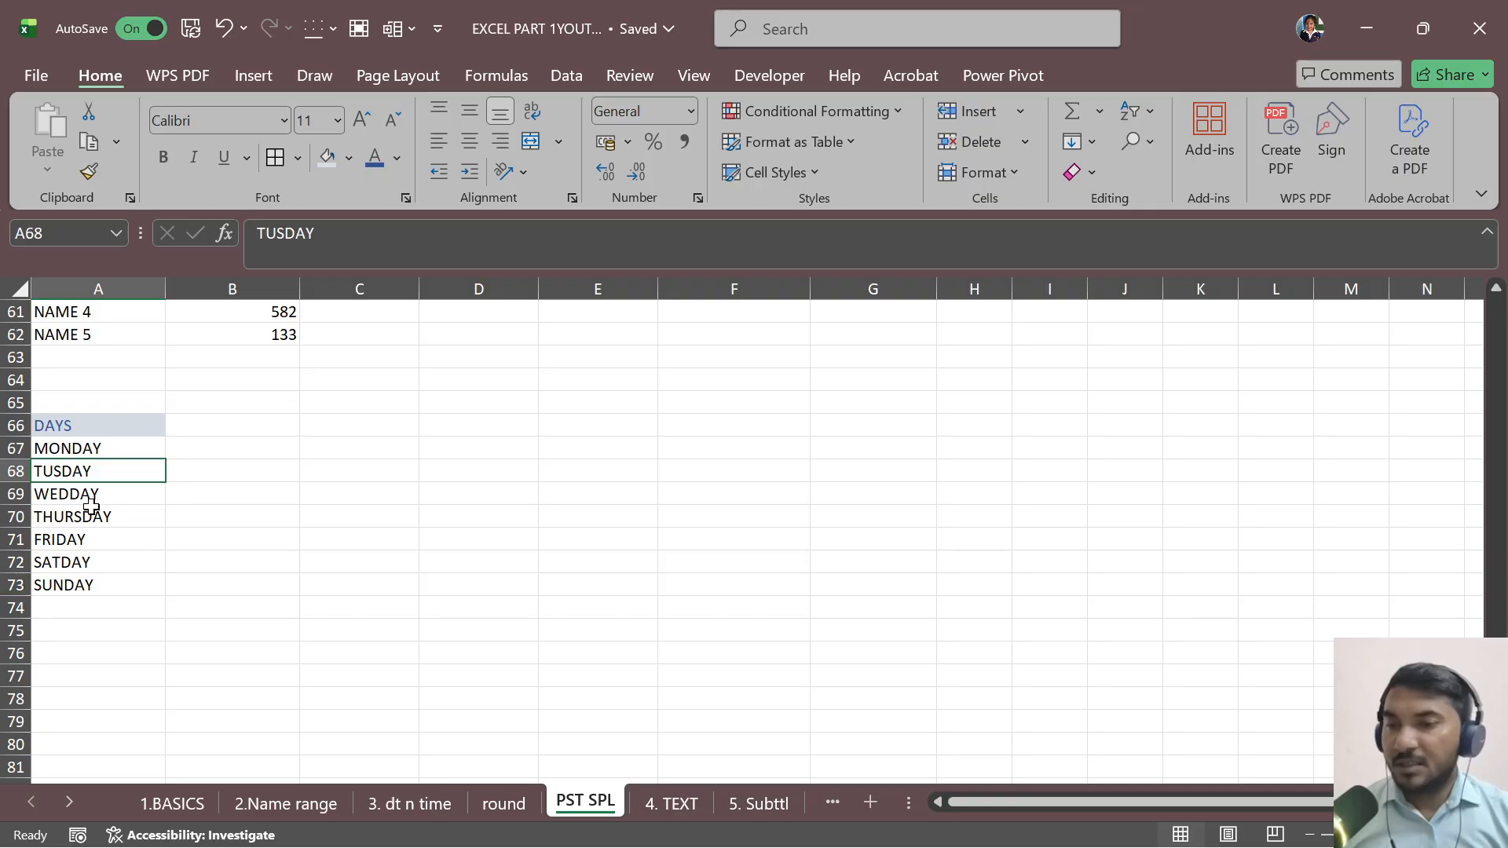
{"action": "left_click", "coordinate": [100, 493]}
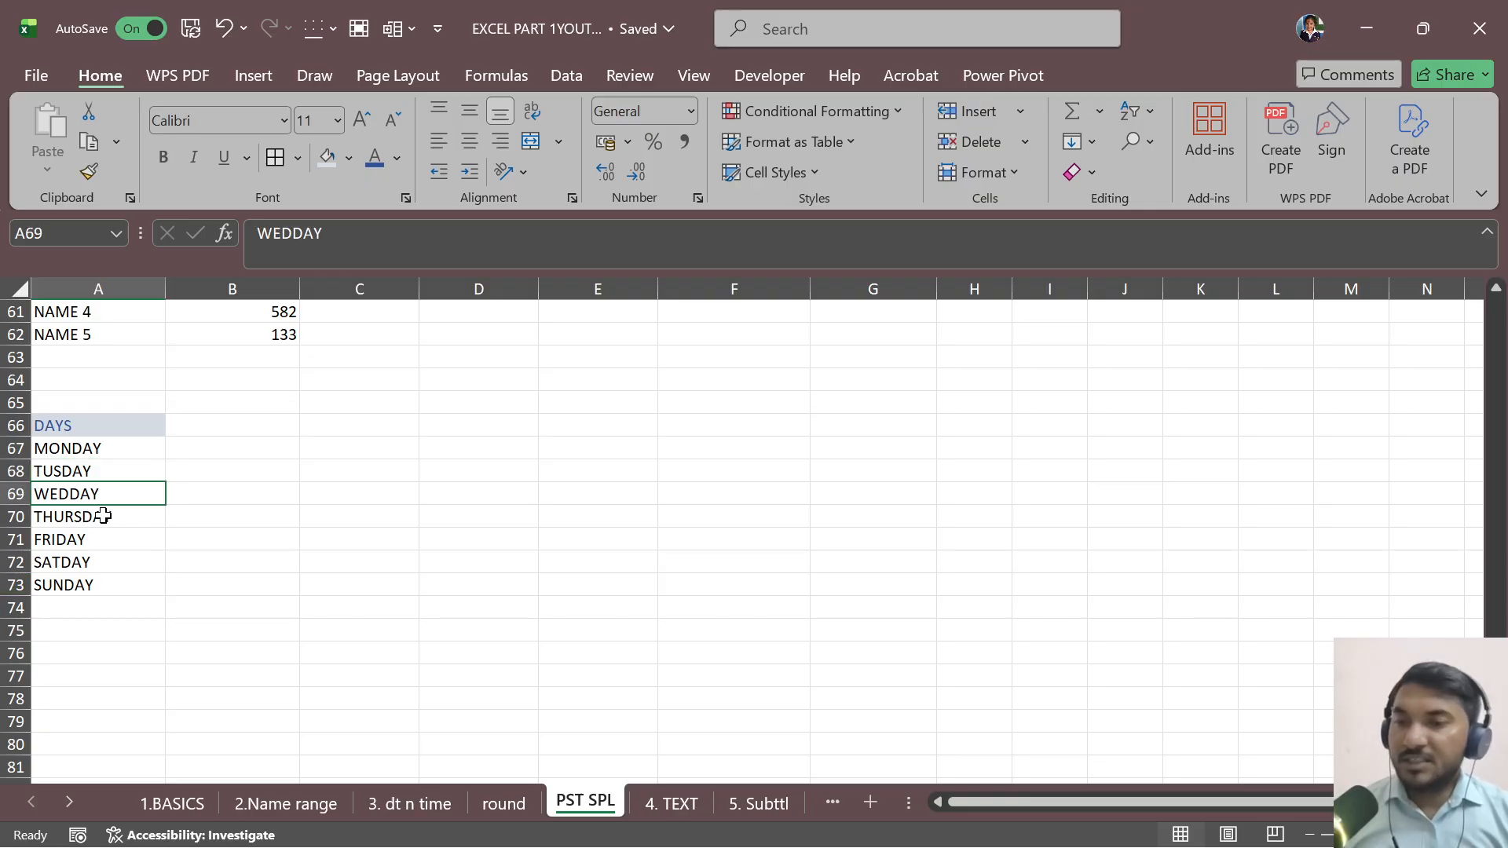
{"action": "left_click", "coordinate": [84, 561]}
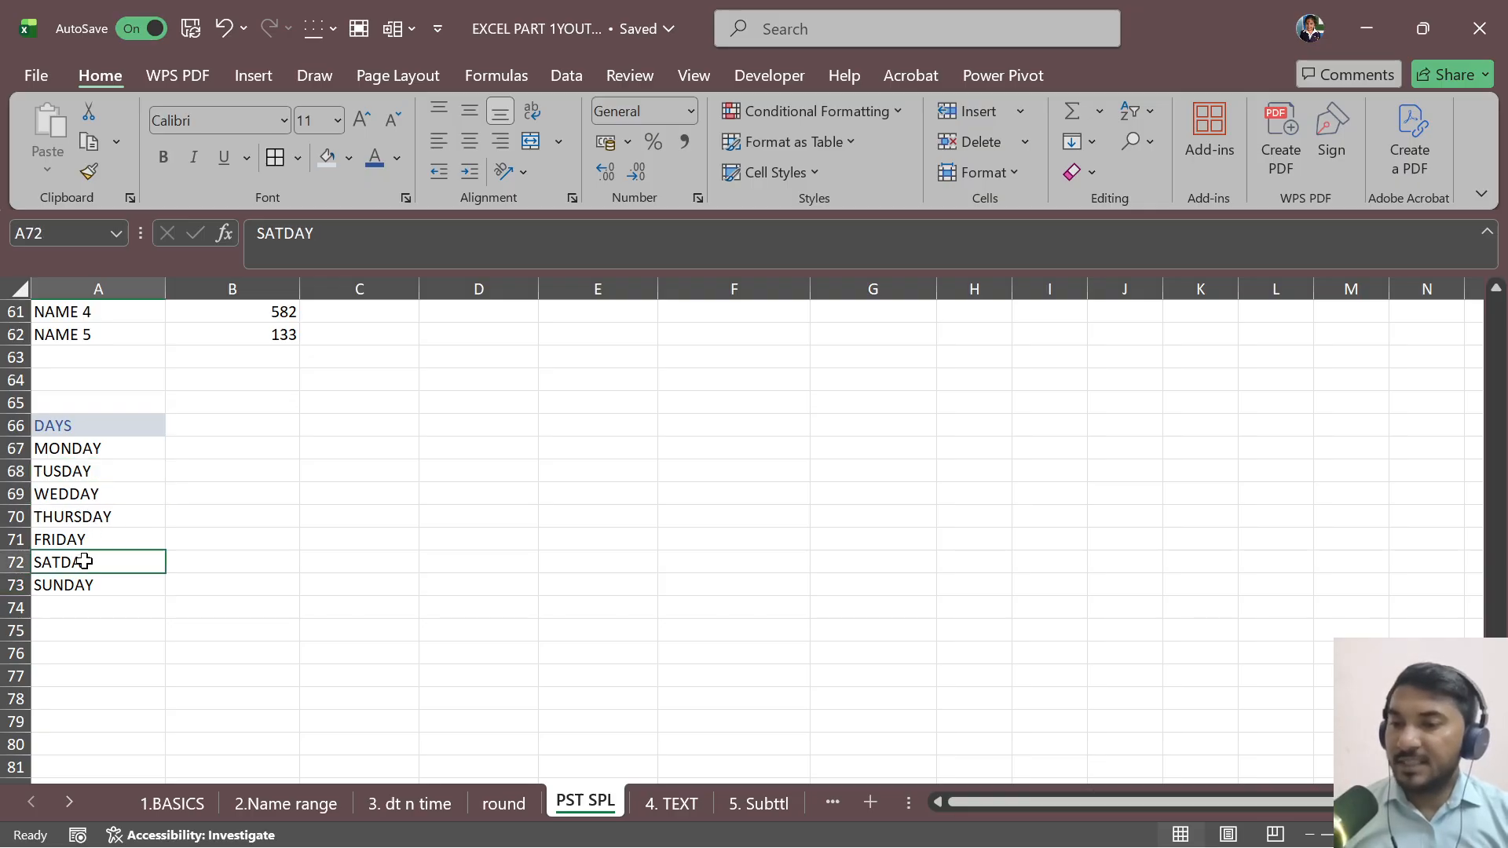
Step: Enter the heading CORRECT in B66, next to the DAYS heading
{"action": "left_click", "coordinate": [209, 445]}
{"action": "left_click", "coordinate": [257, 404]}
{"action": "left_click", "coordinate": [248, 424]}
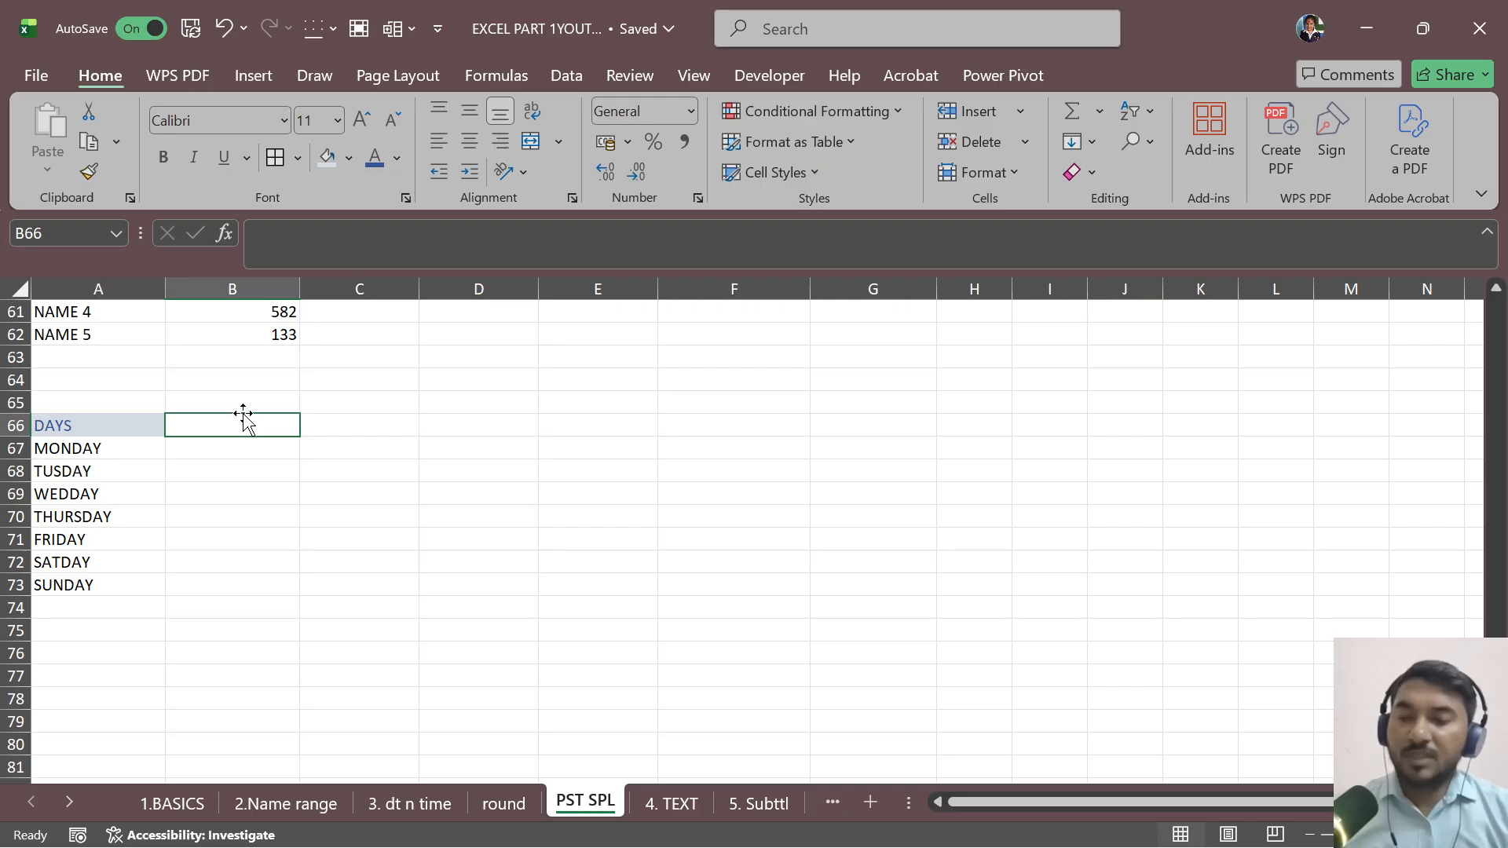
{"action": "type", "text": "CORRECT"}
{"action": "key", "text": "Return"}
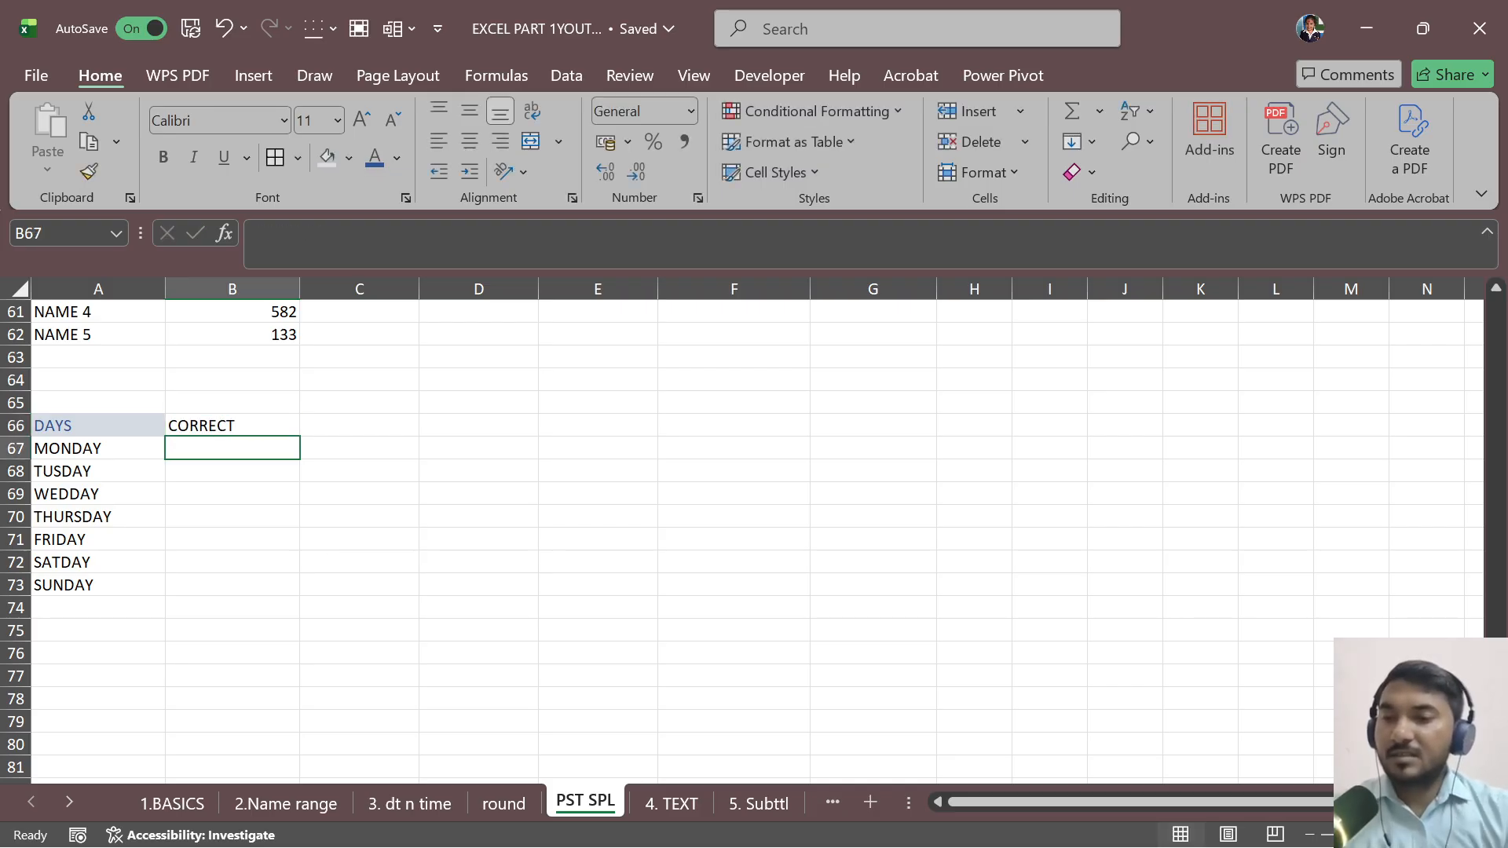
Step: Copy the DAYS heading and apply only its formatting to the CORRECT heading in B66 using Paste Special with Formats
{"action": "left_click", "coordinate": [108, 430]}
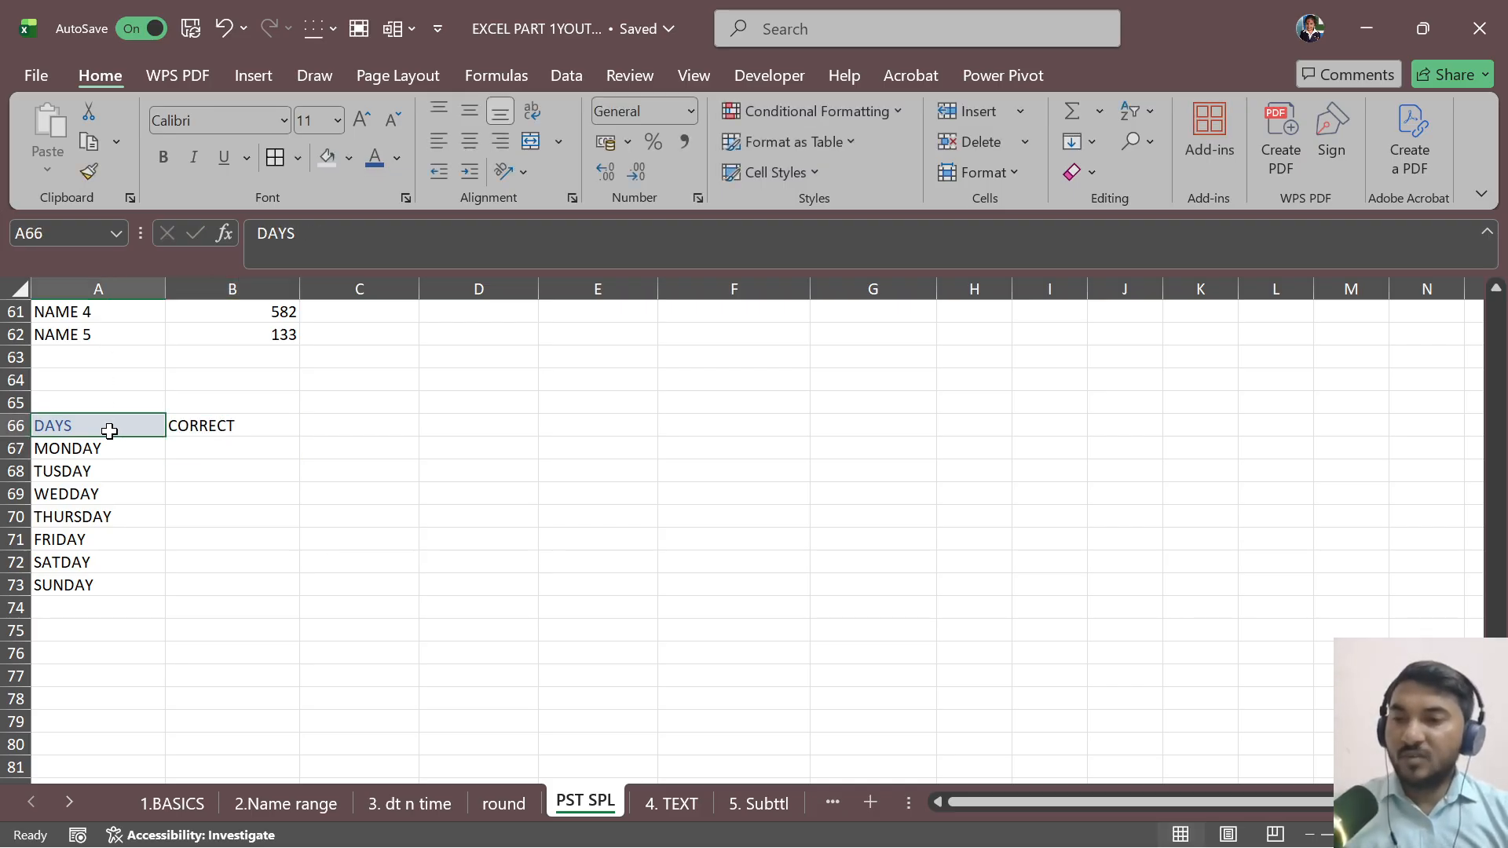
{"action": "key", "text": "ctrl+c"}
{"action": "left_click", "coordinate": [235, 421]}
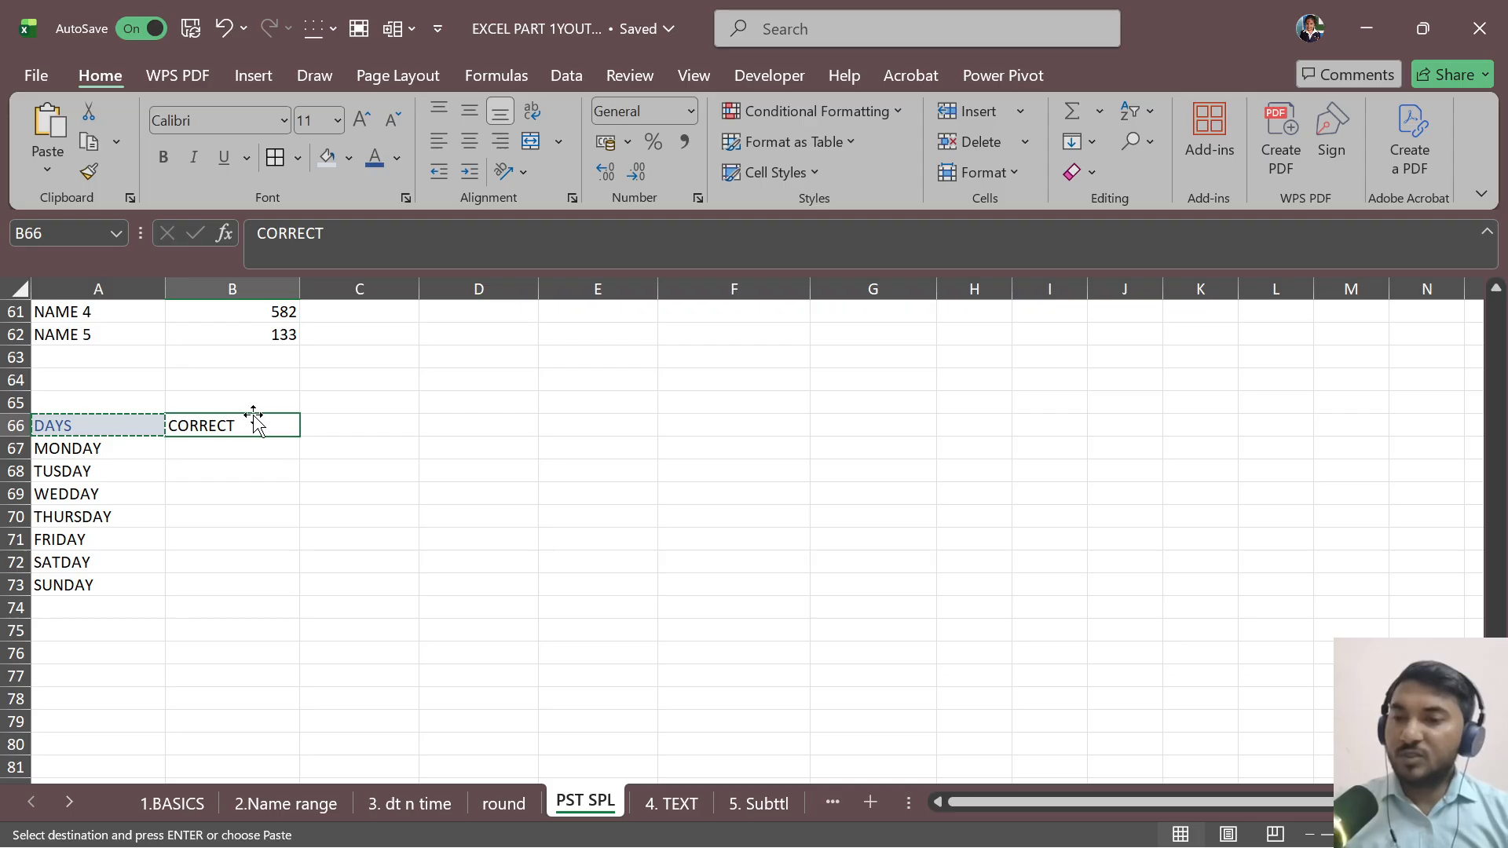
{"action": "key", "text": "ctrl+alt+v"}
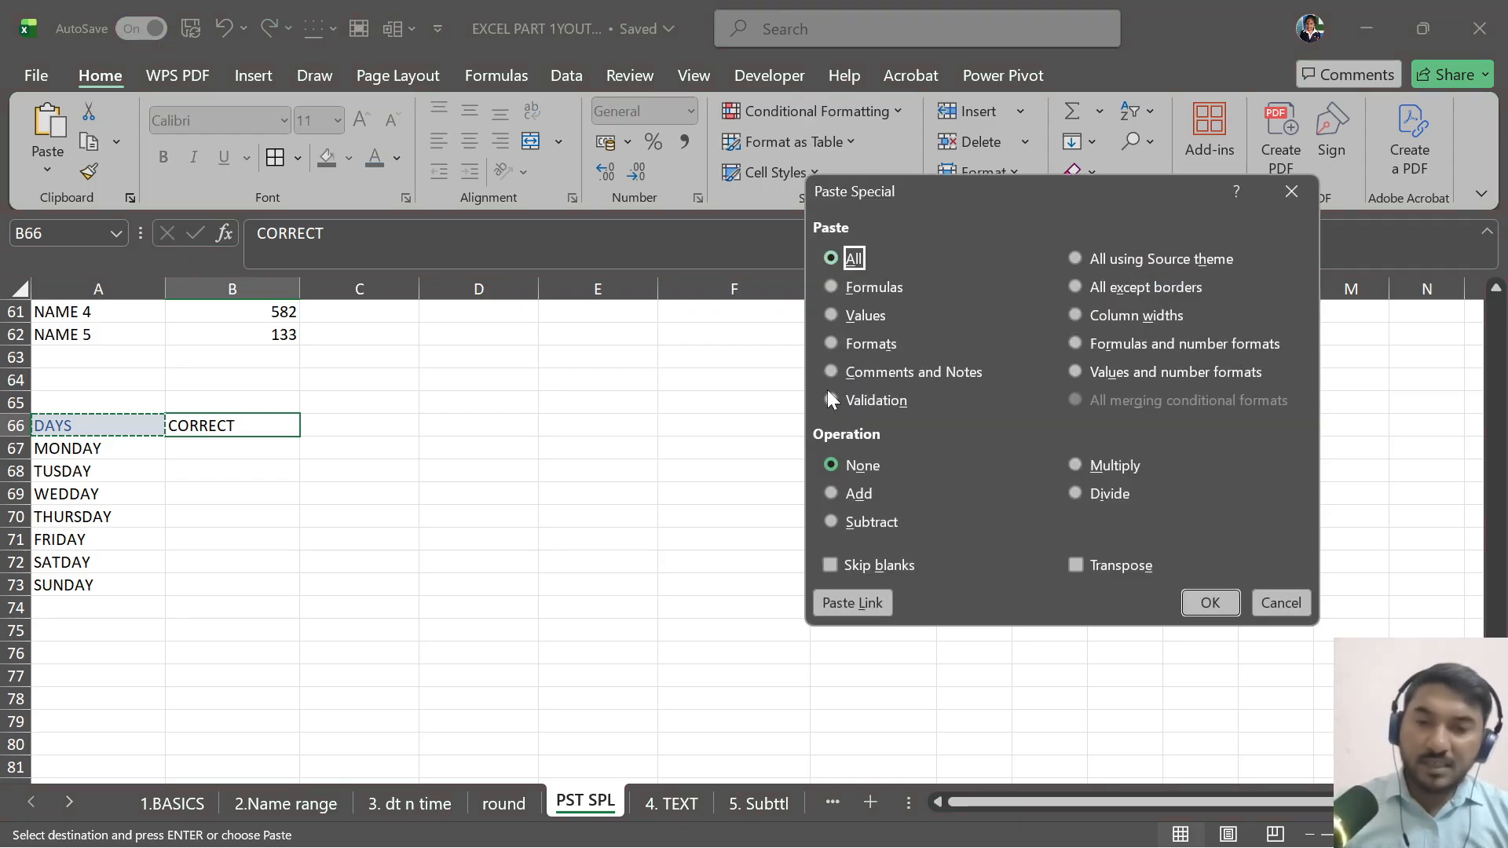
{"action": "key", "text": "t"}
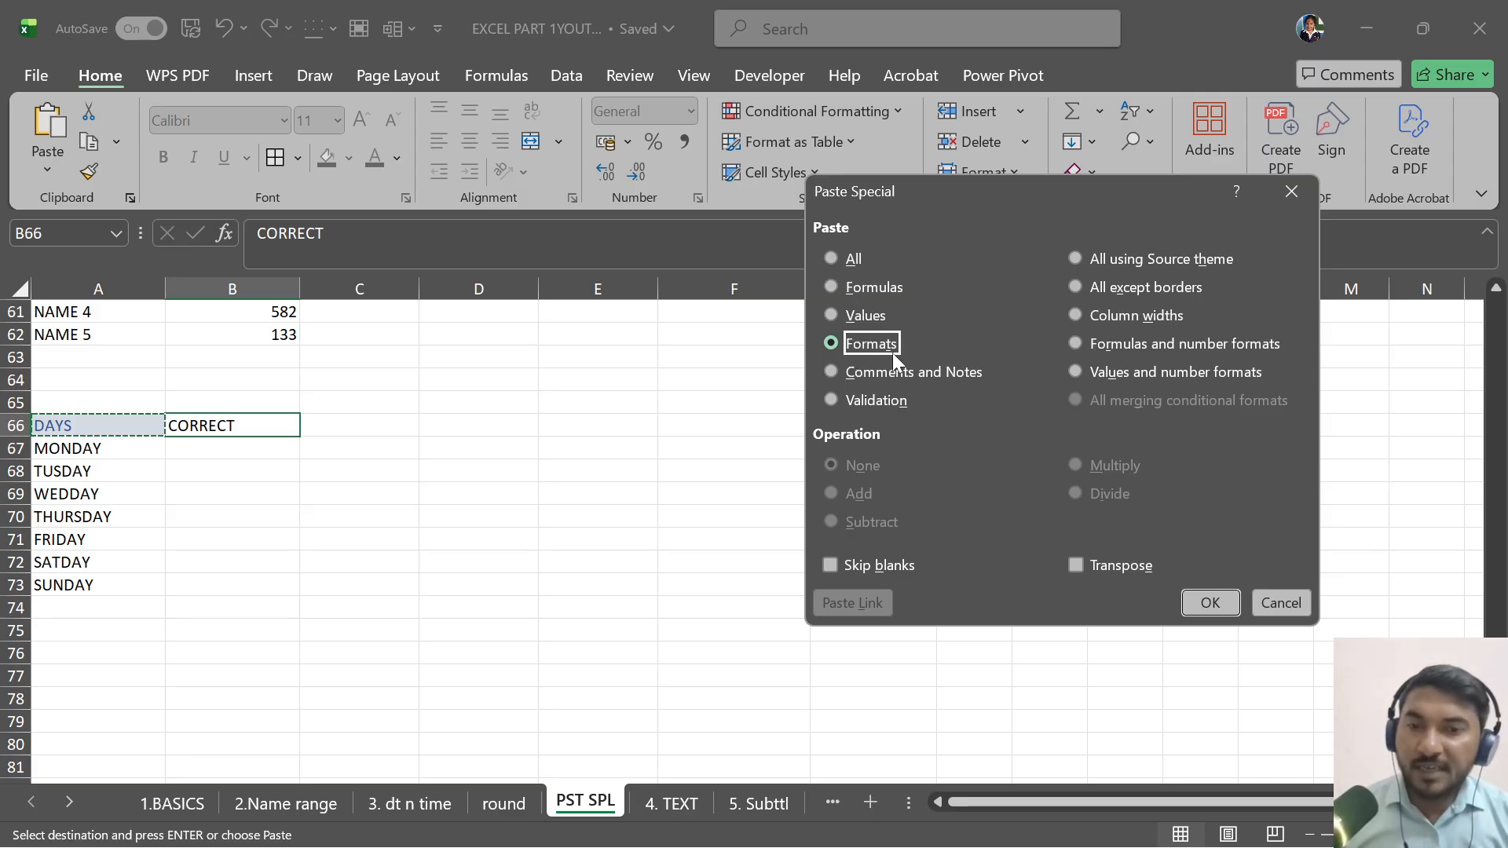
{"action": "left_click", "coordinate": [853, 262]}
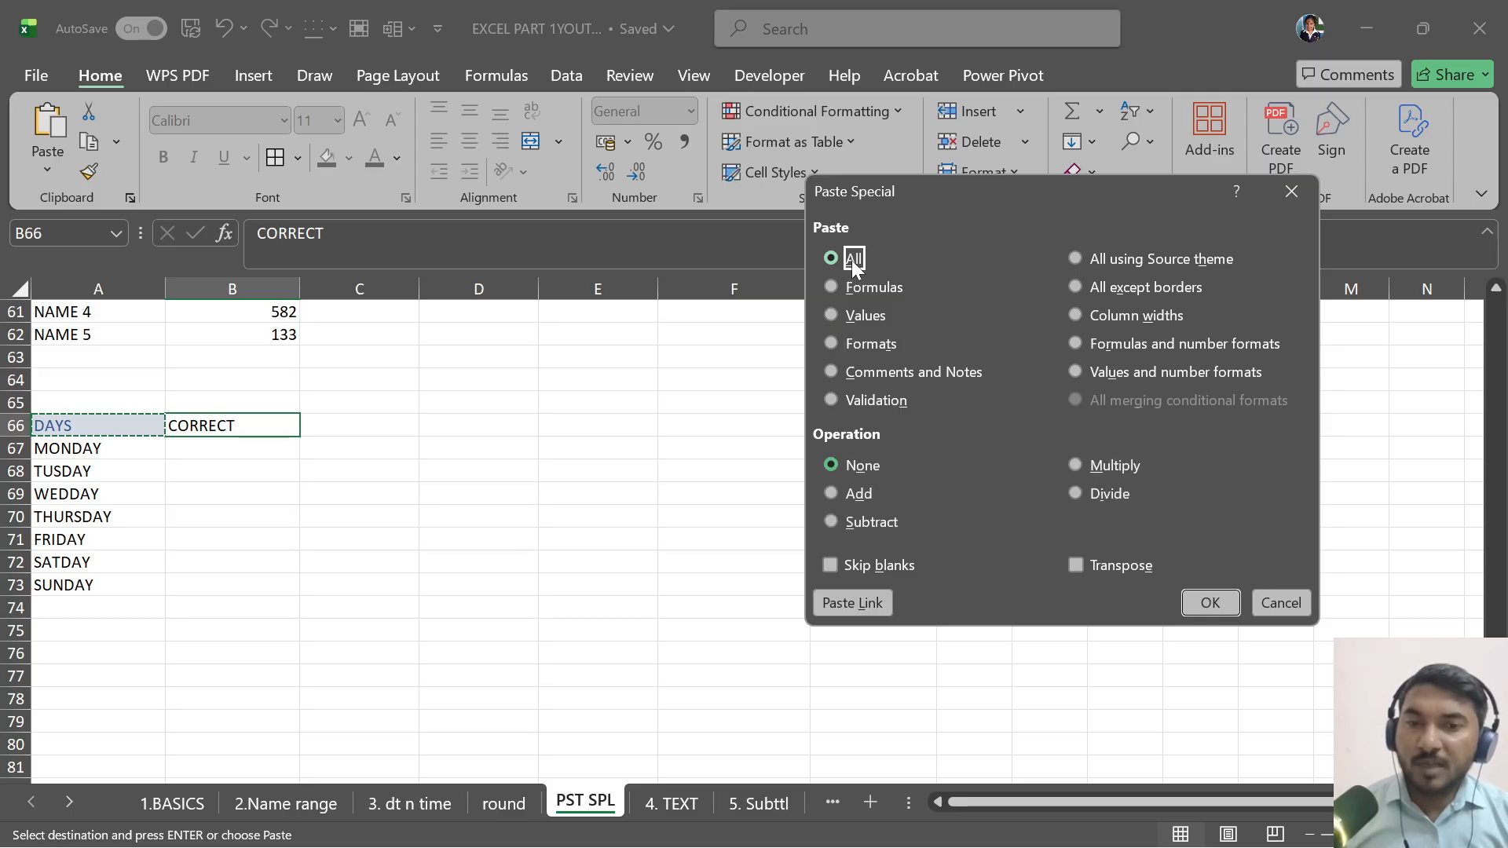
{"action": "left_click", "coordinate": [889, 355]}
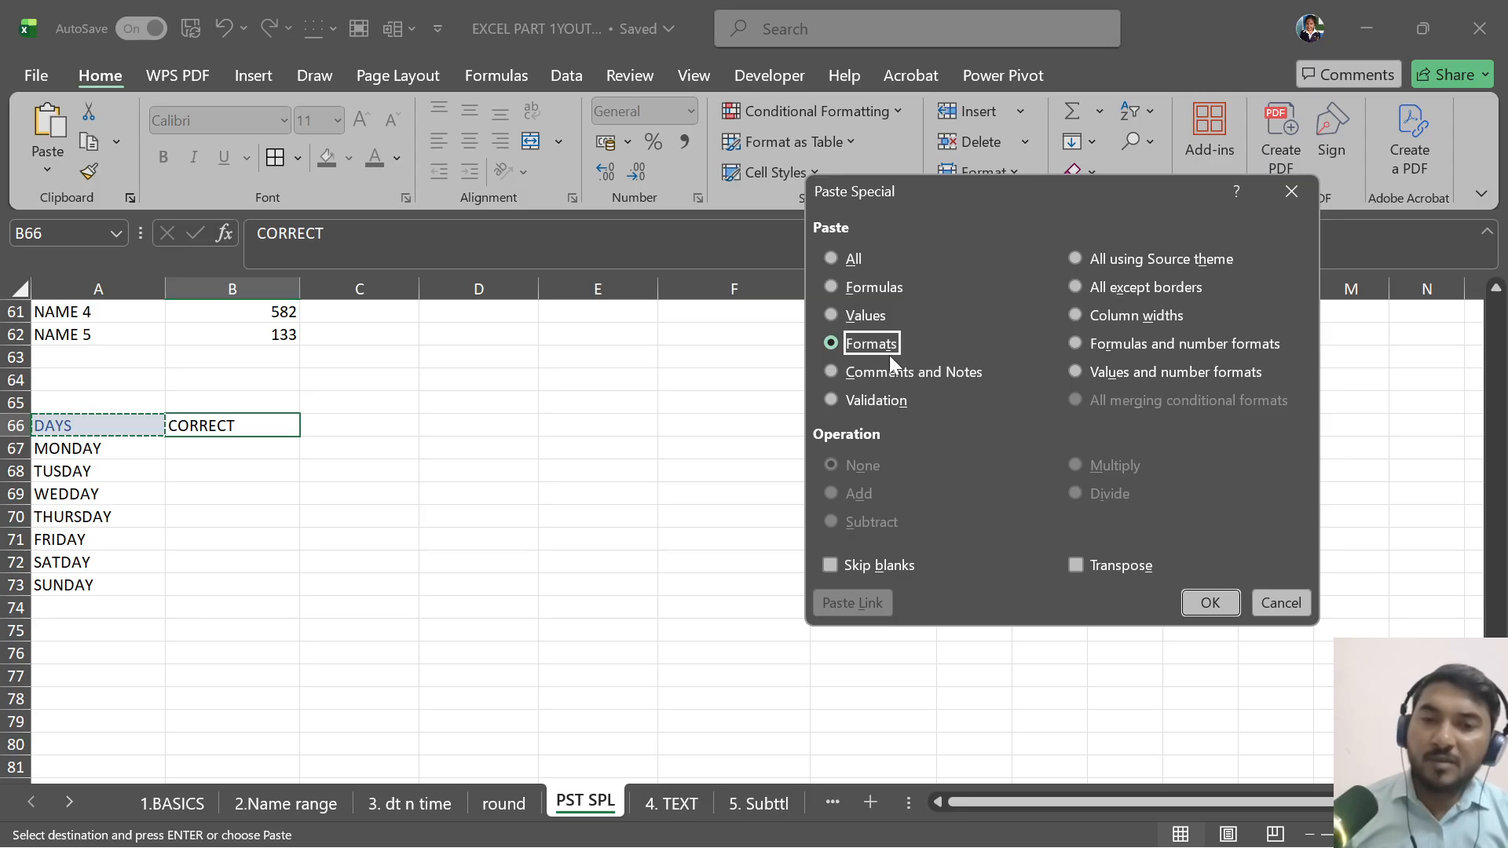
{"action": "left_click", "coordinate": [873, 326]}
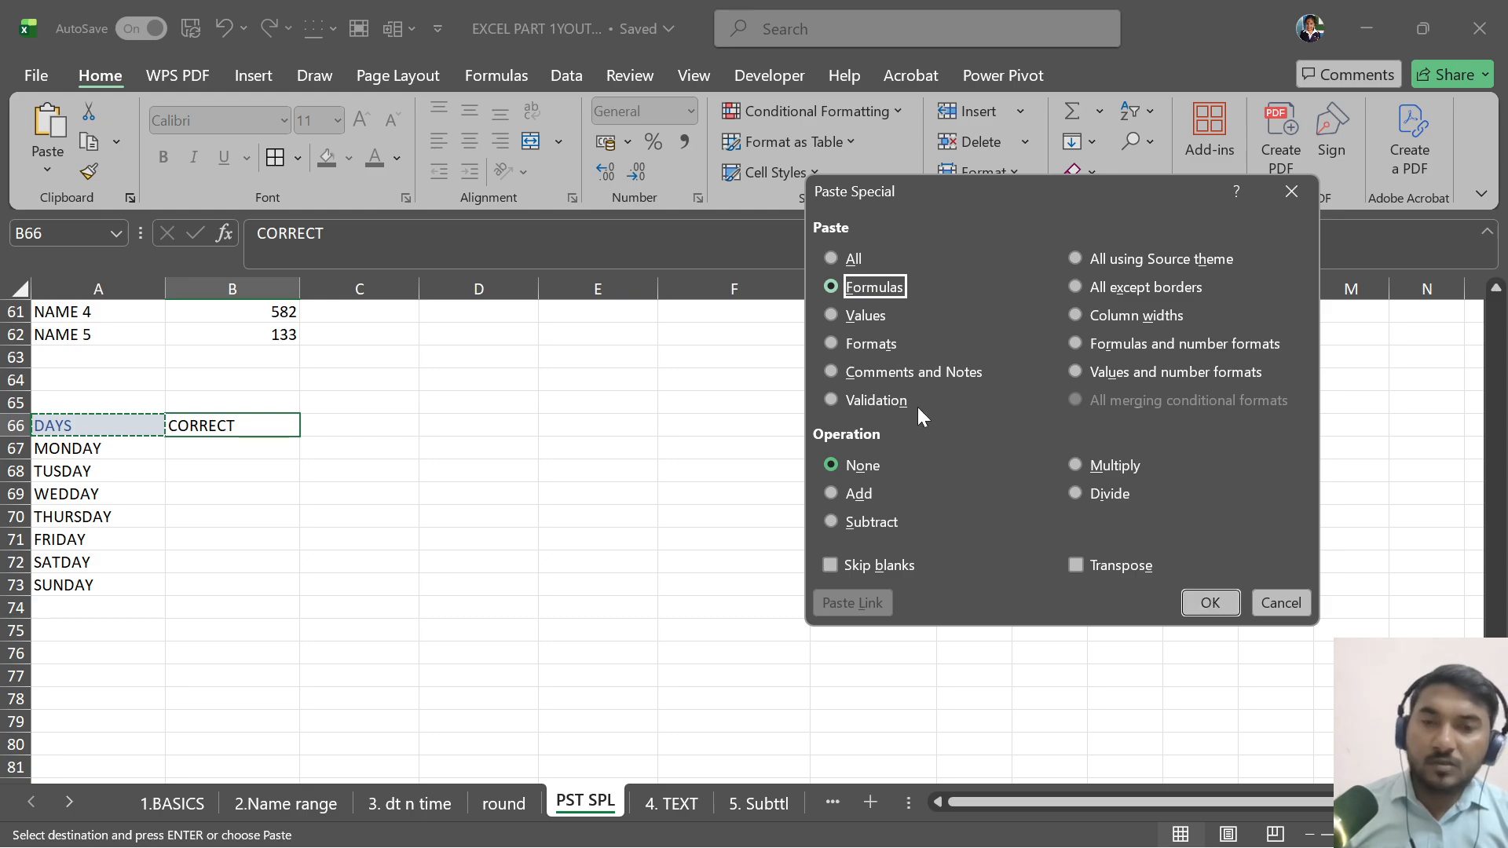
{"action": "left_click", "coordinate": [878, 347]}
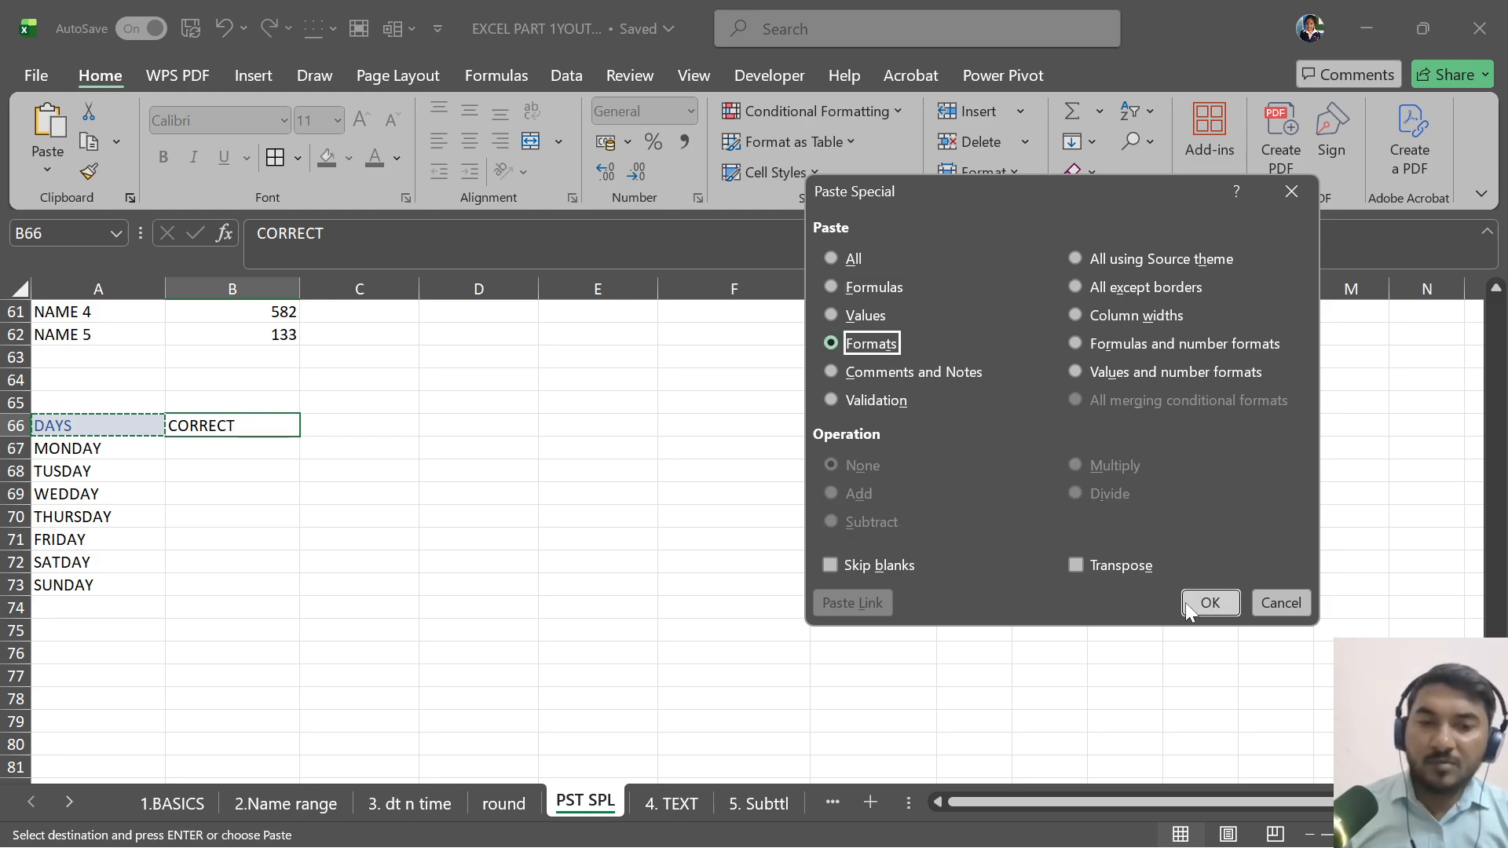
{"action": "left_click", "coordinate": [1209, 603]}
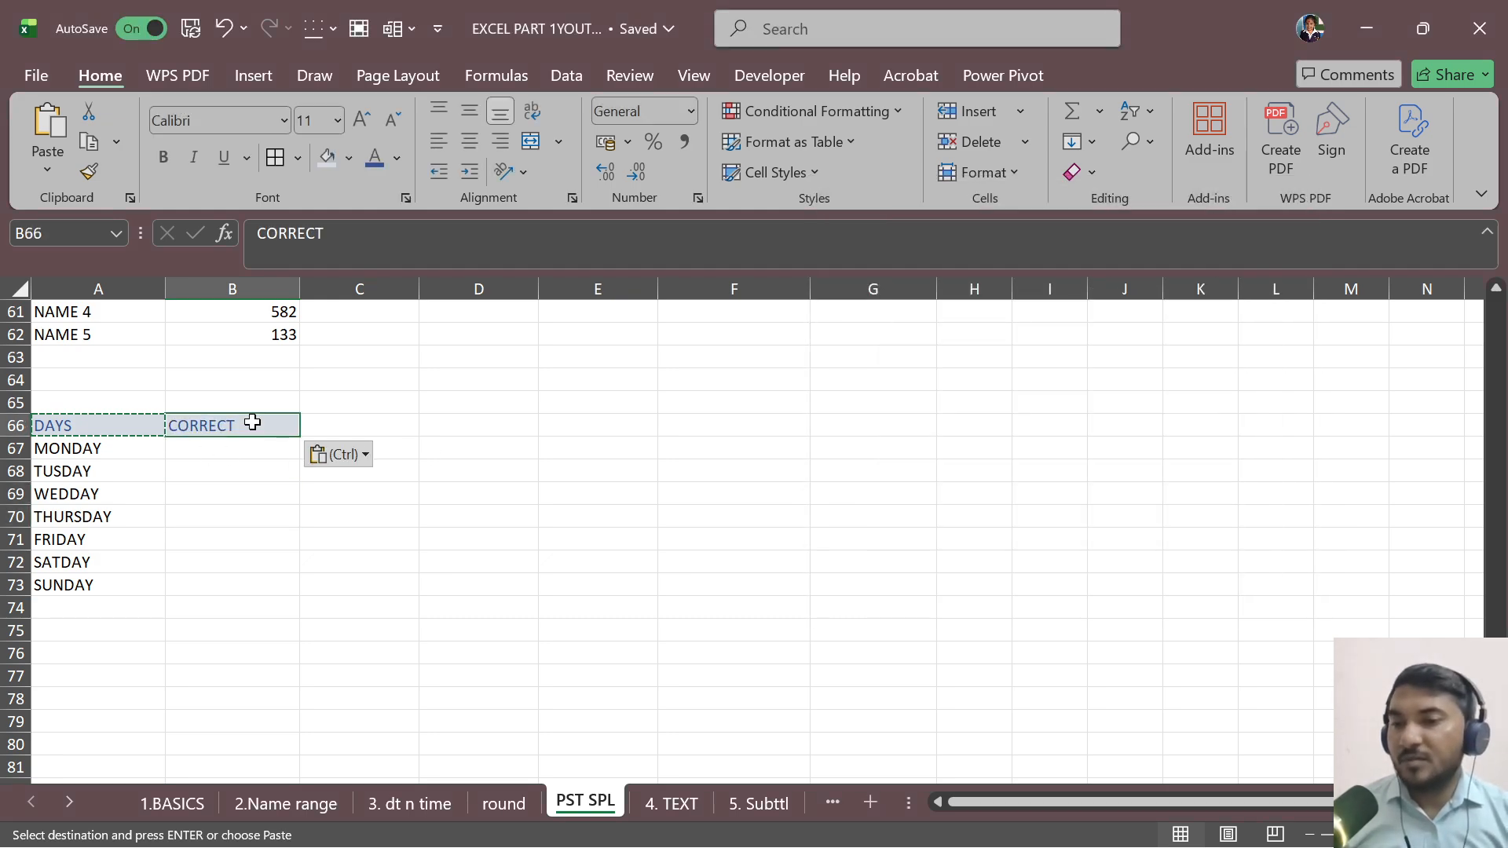
{"action": "left_click", "coordinate": [241, 447]}
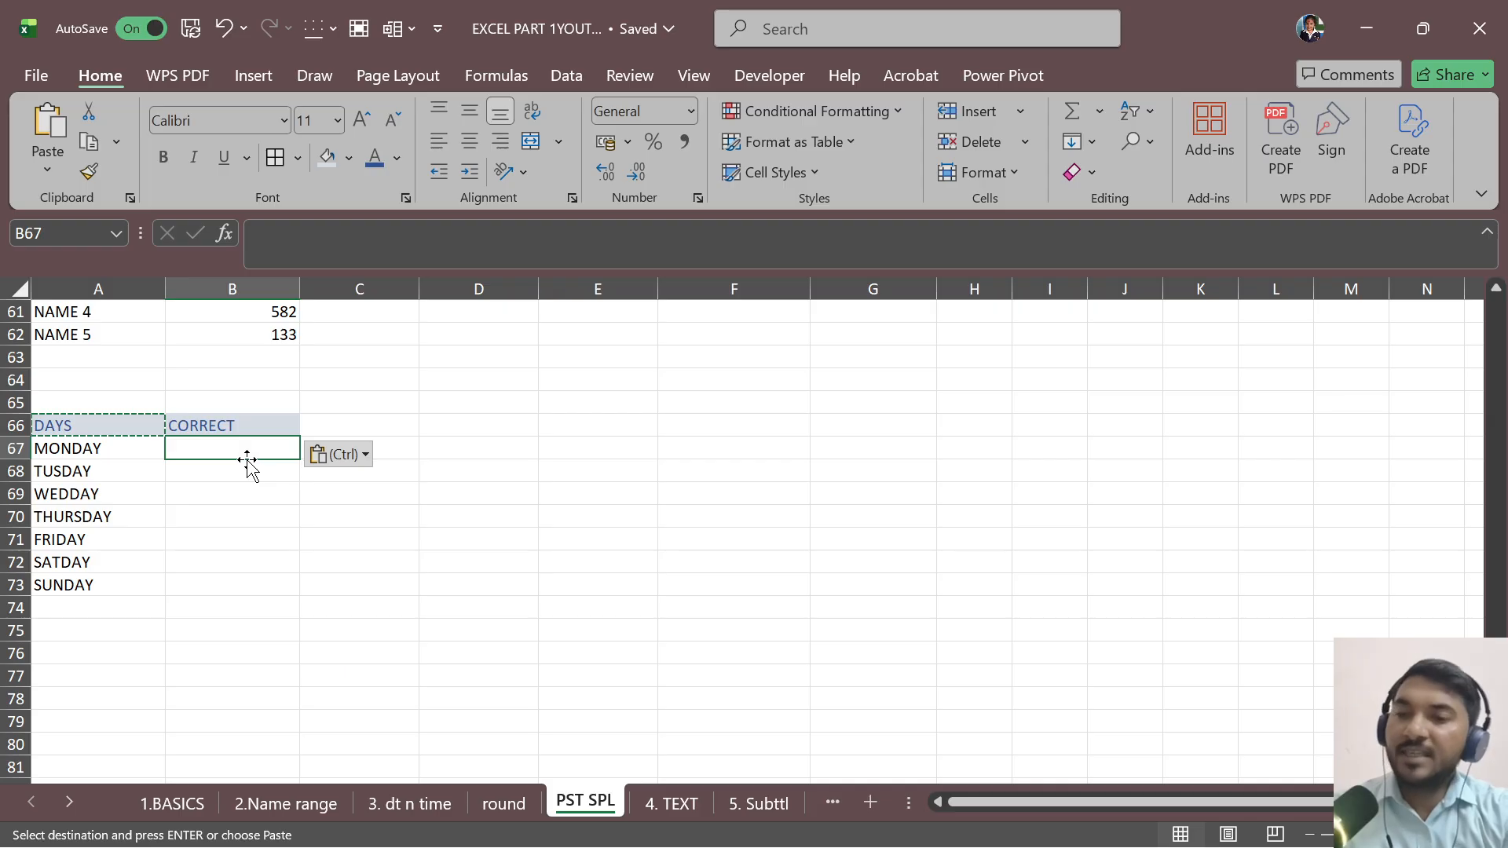
{"action": "key", "text": "Return"}
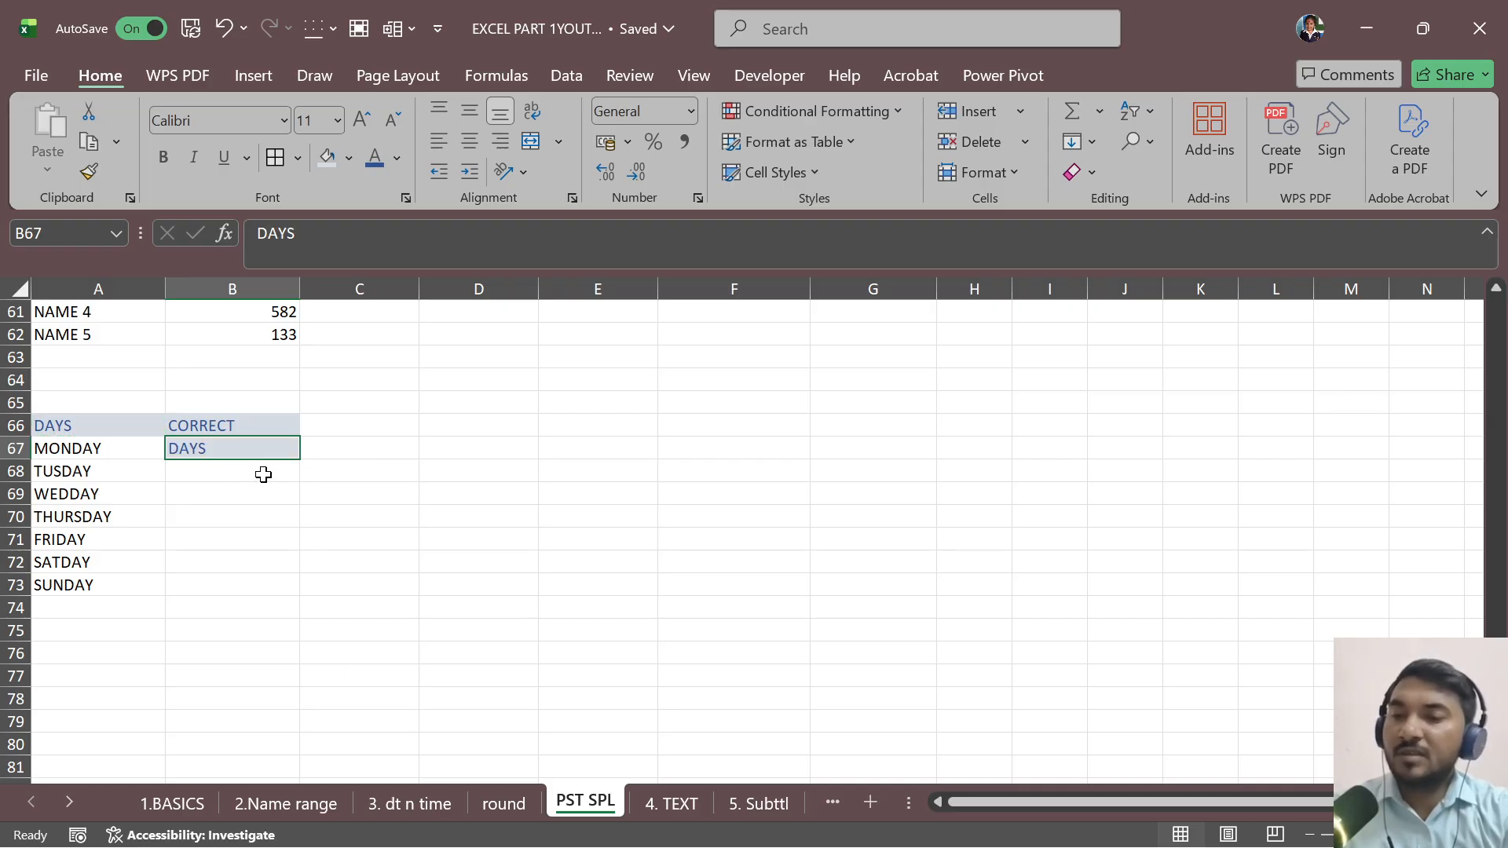
{"action": "key", "text": "ctrl+z"}
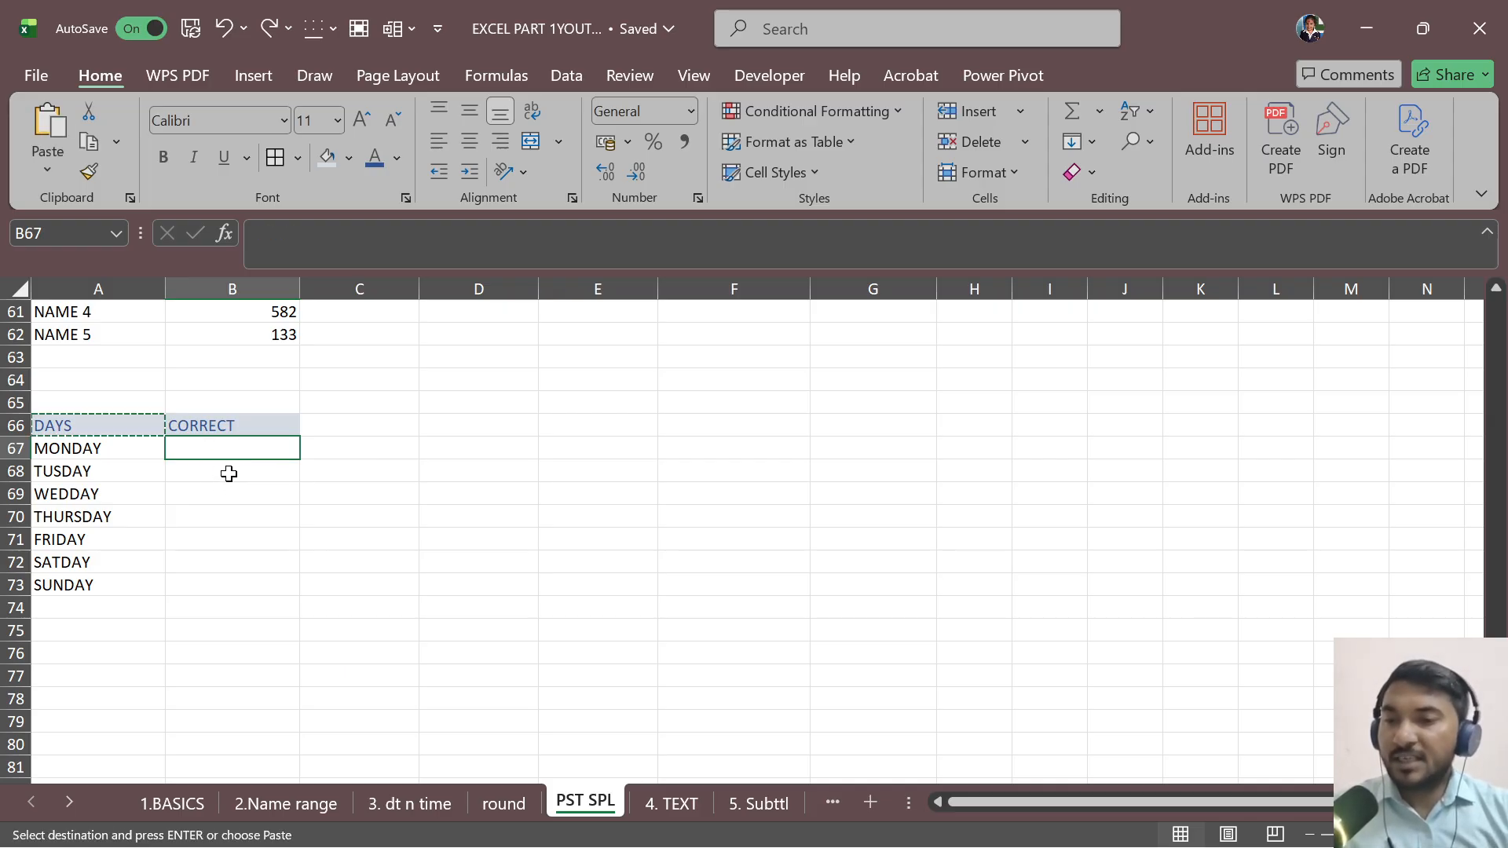
Step: Enter the corrected spellings TUESDAY in B68 and WEDNESDAY in B69
{"action": "left_click", "coordinate": [228, 473]}
{"action": "type", "text": "T"}
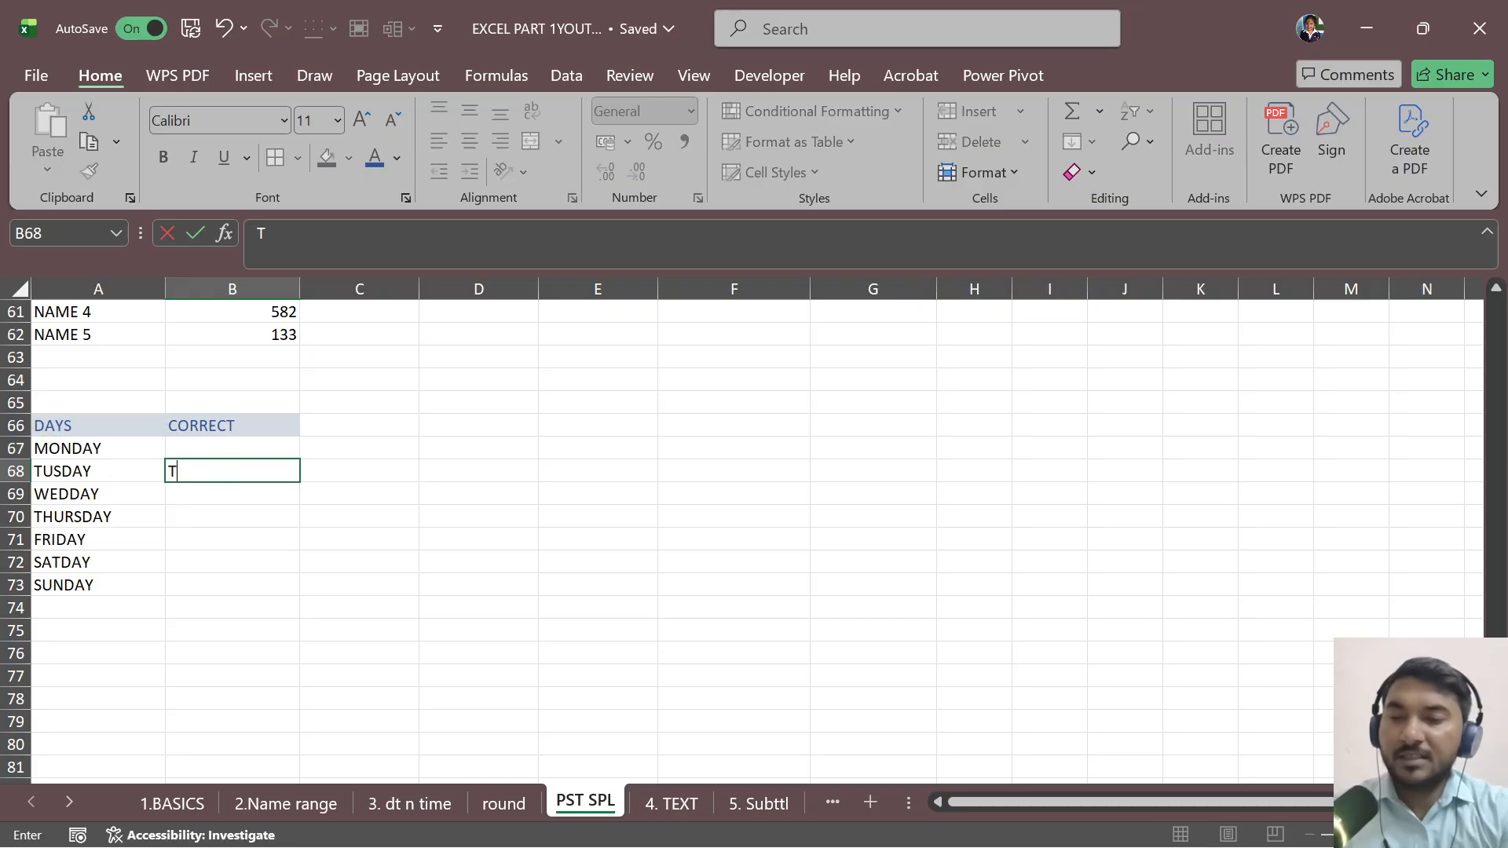
{"action": "type", "text": "UESSA"}
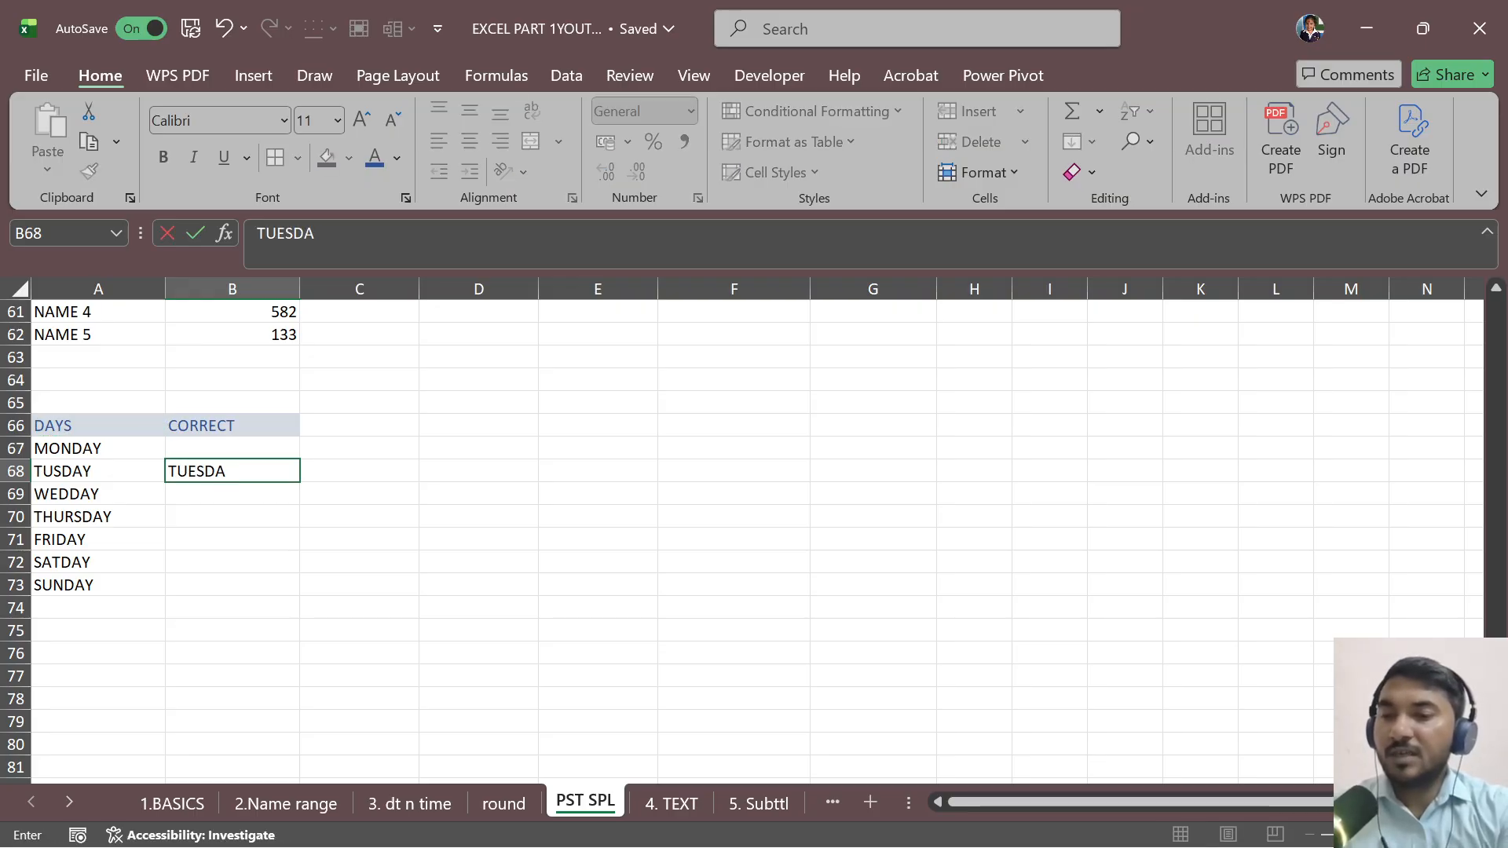
{"action": "type", "text": "Y"}
{"action": "key", "text": "Return"}
{"action": "type", "text": "WEDNES"}
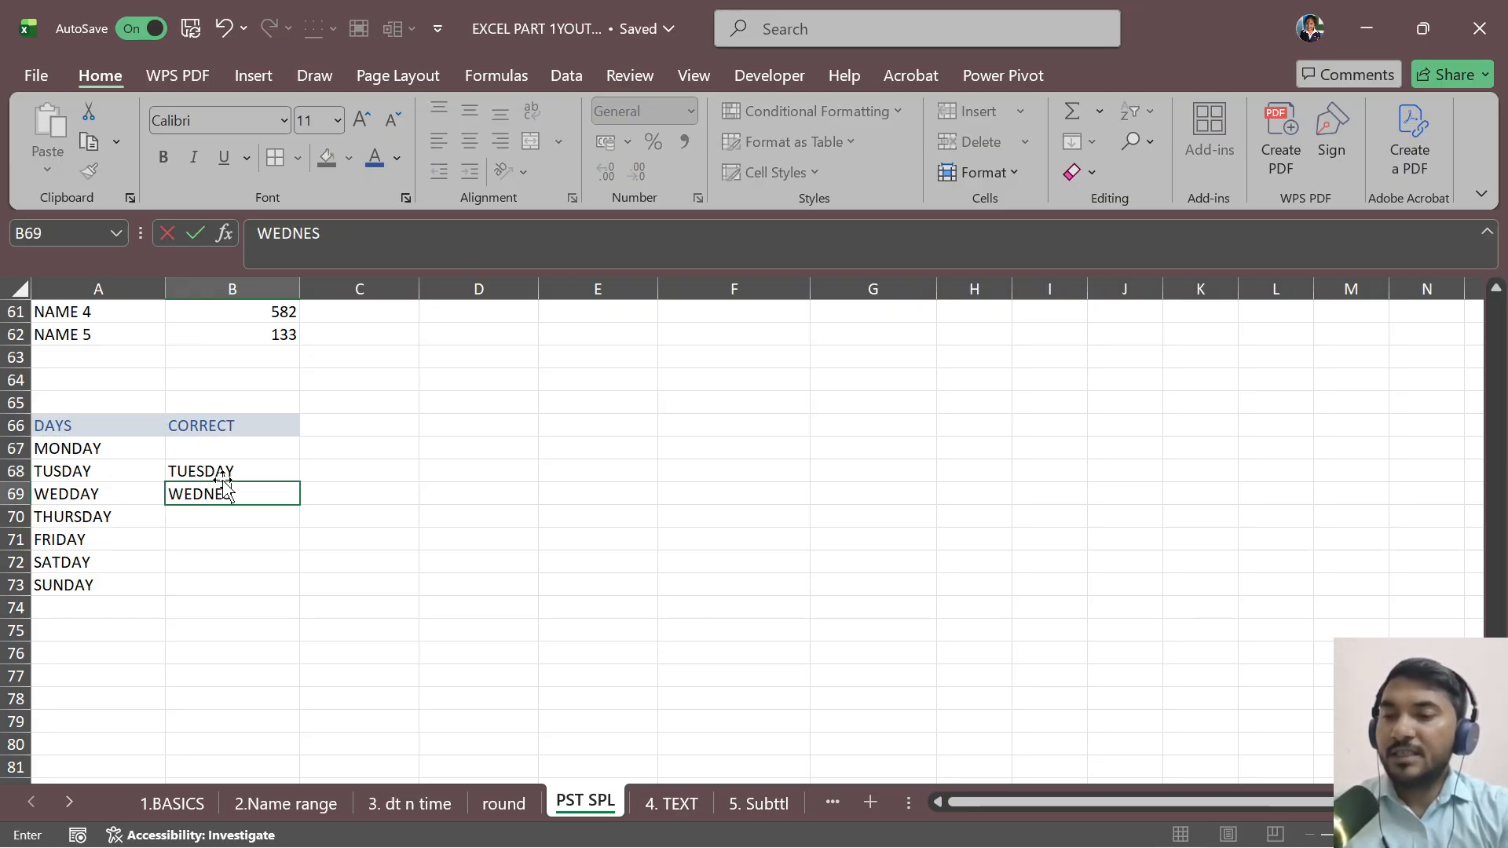
{"action": "type", "text": "DAY"}
{"action": "key", "text": "Return"}
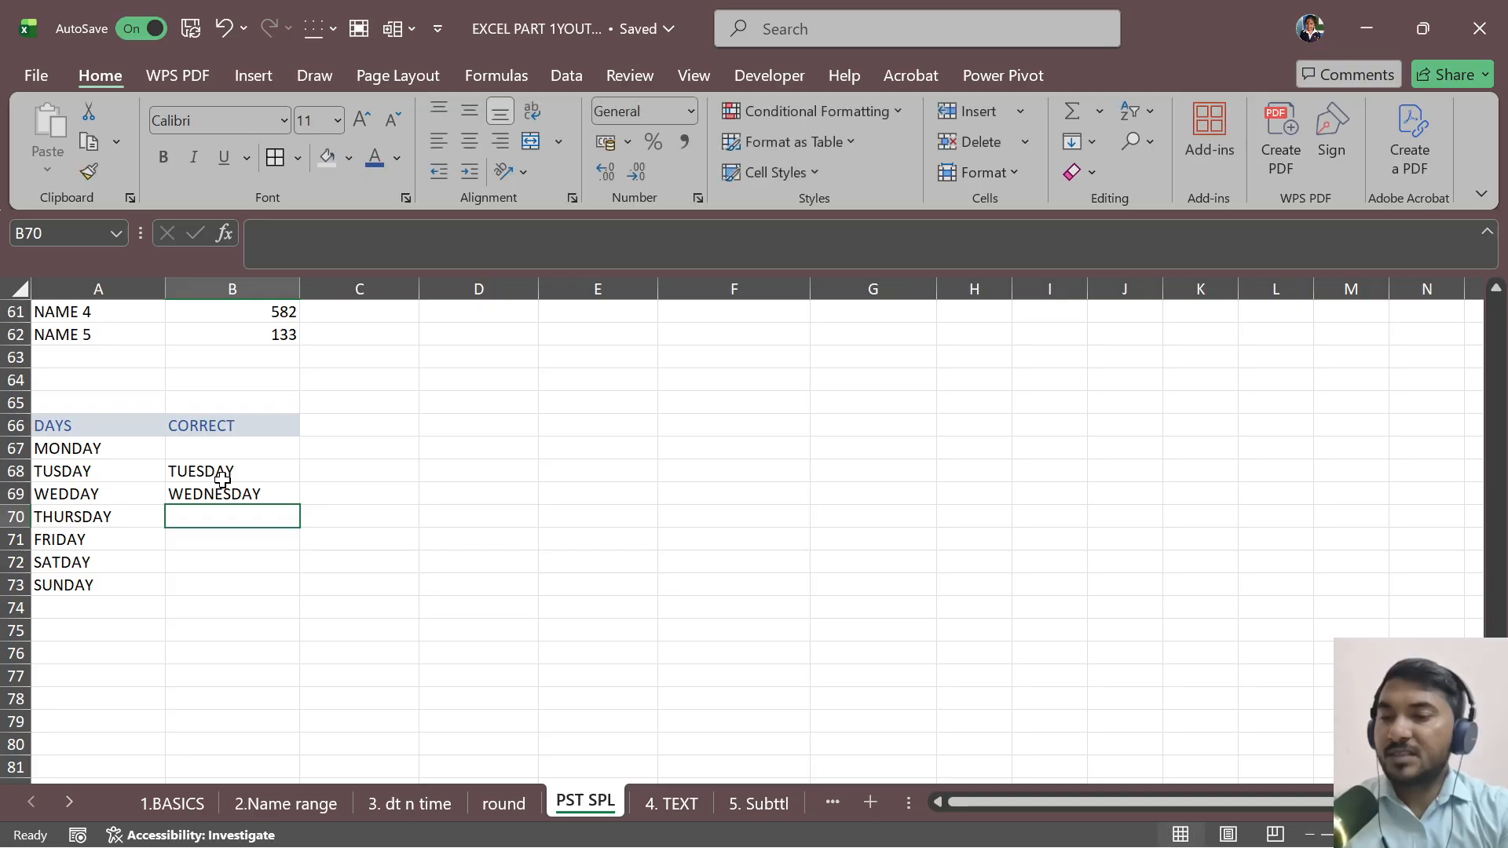
Step: Enter the corrected spelling SATURDAY in B72, beside SATDAY
{"action": "key", "text": "Down"}
{"action": "key", "text": "Down"}
{"action": "type", "text": "SATU"}
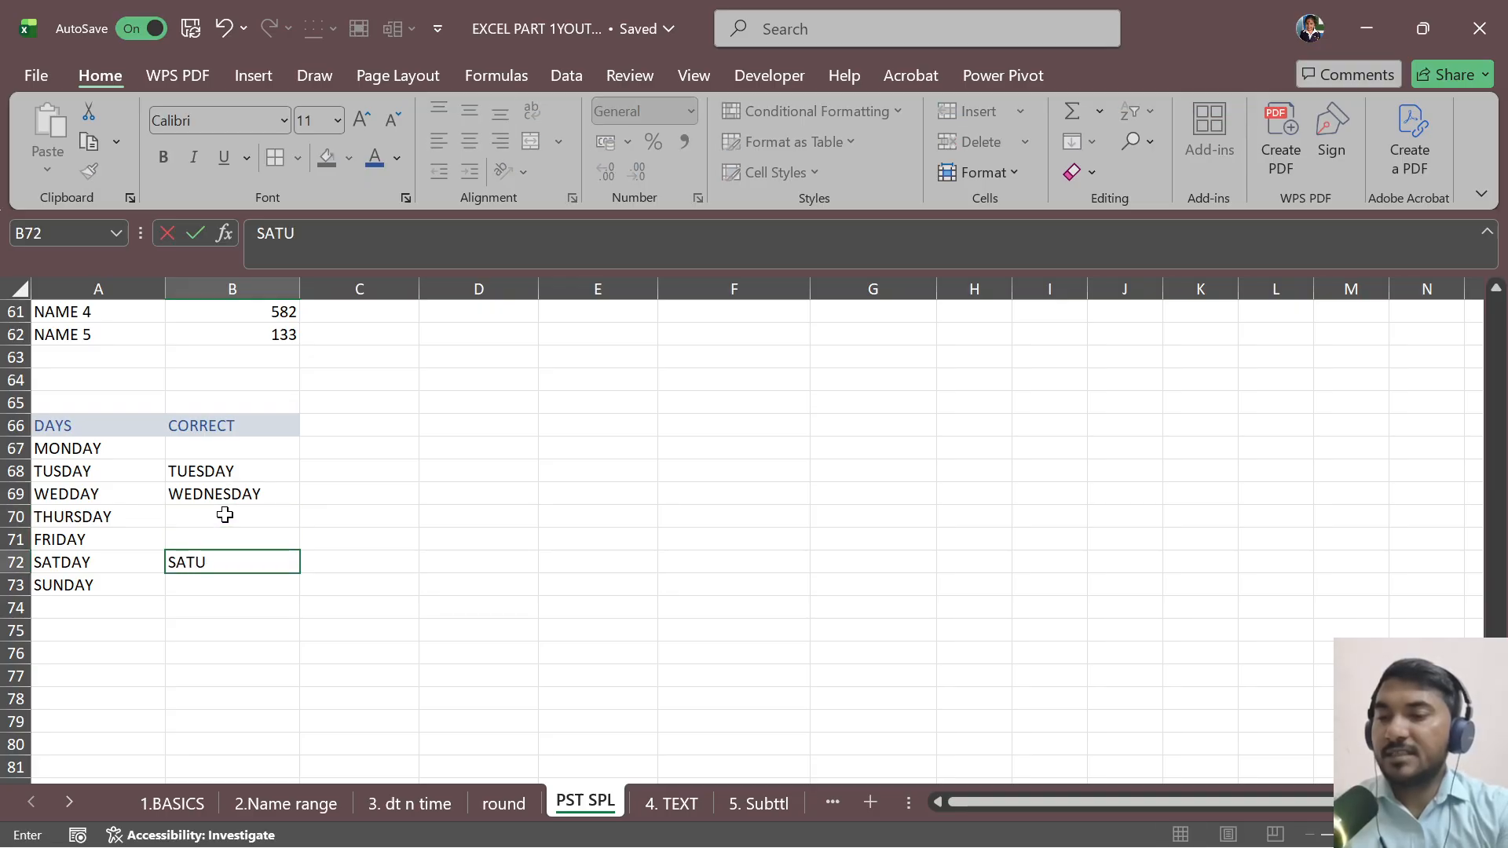
{"action": "type", "text": "D"}
{"action": "key", "text": "BackSpace"}
{"action": "type", "text": "RDAY"}
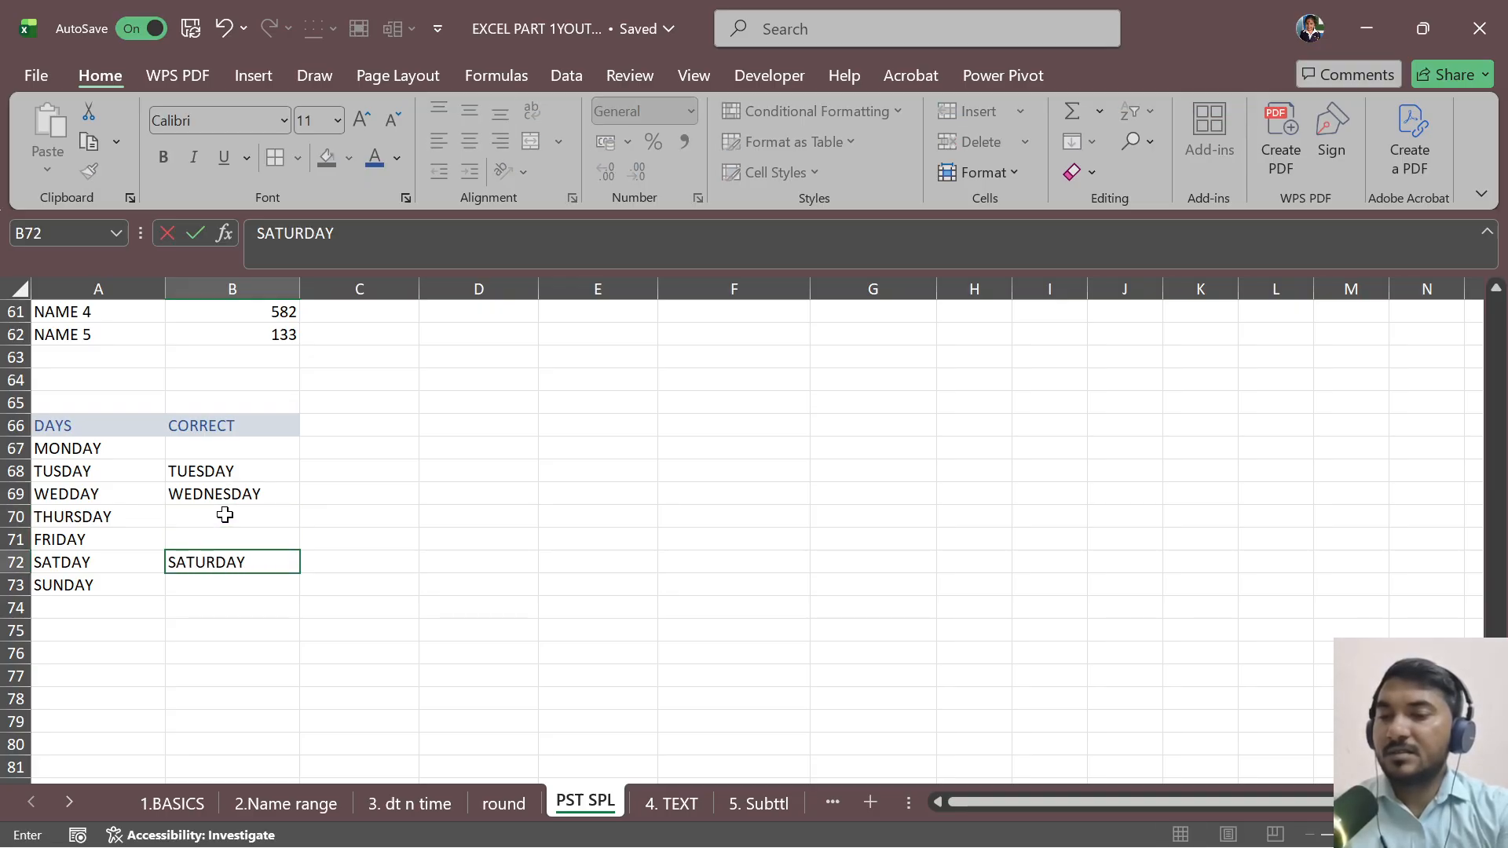
{"action": "key", "text": "Return"}
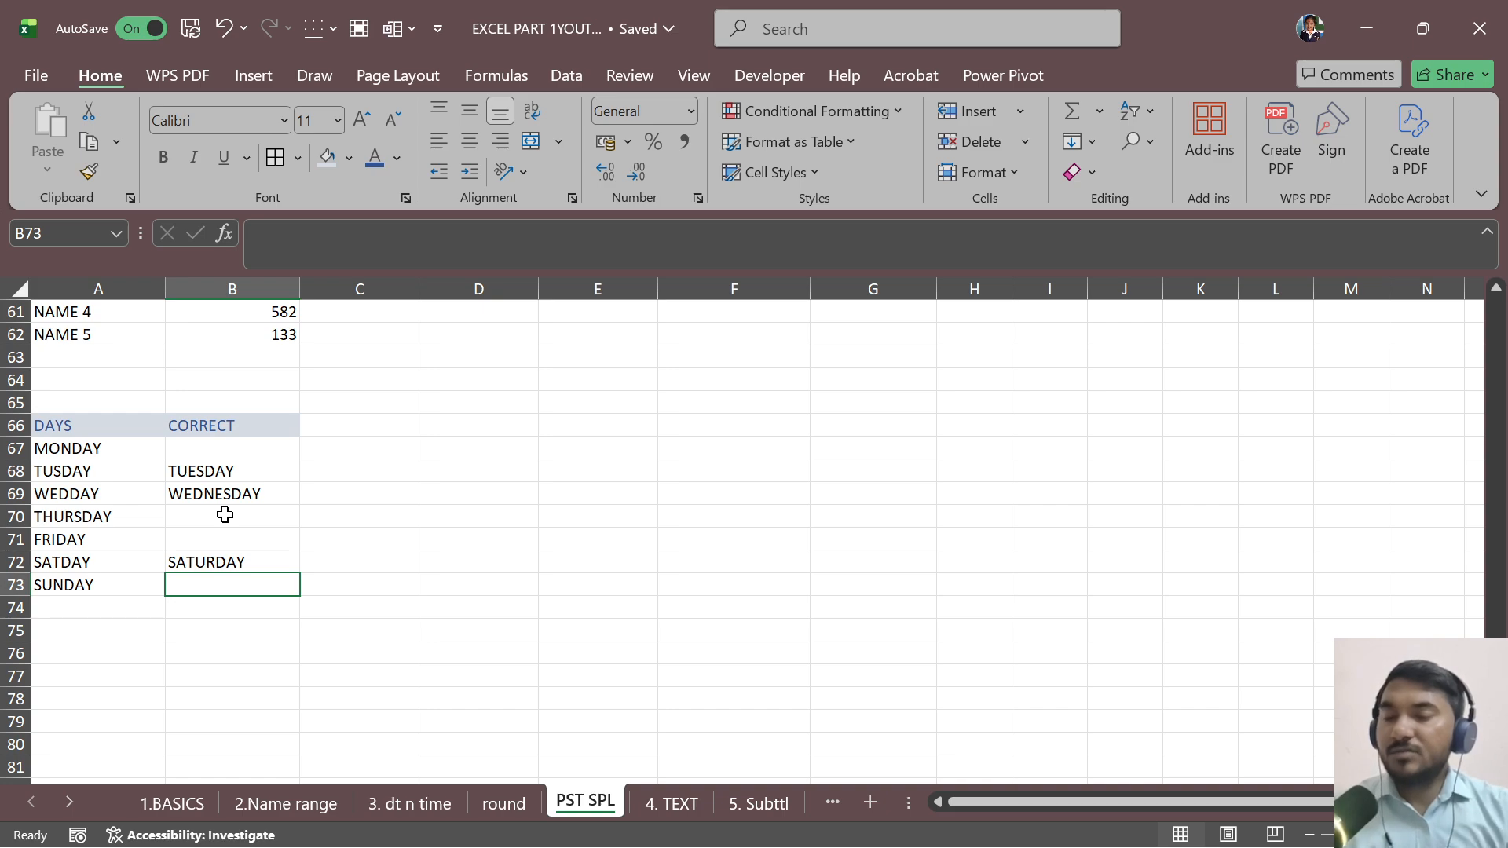
Step: Try an ordinary paste of the copied range B67:B73 over the day list starting at A67, and undo it
{"action": "left_click_drag", "start_coordinate": [219, 443], "coordinate": [232, 589]}
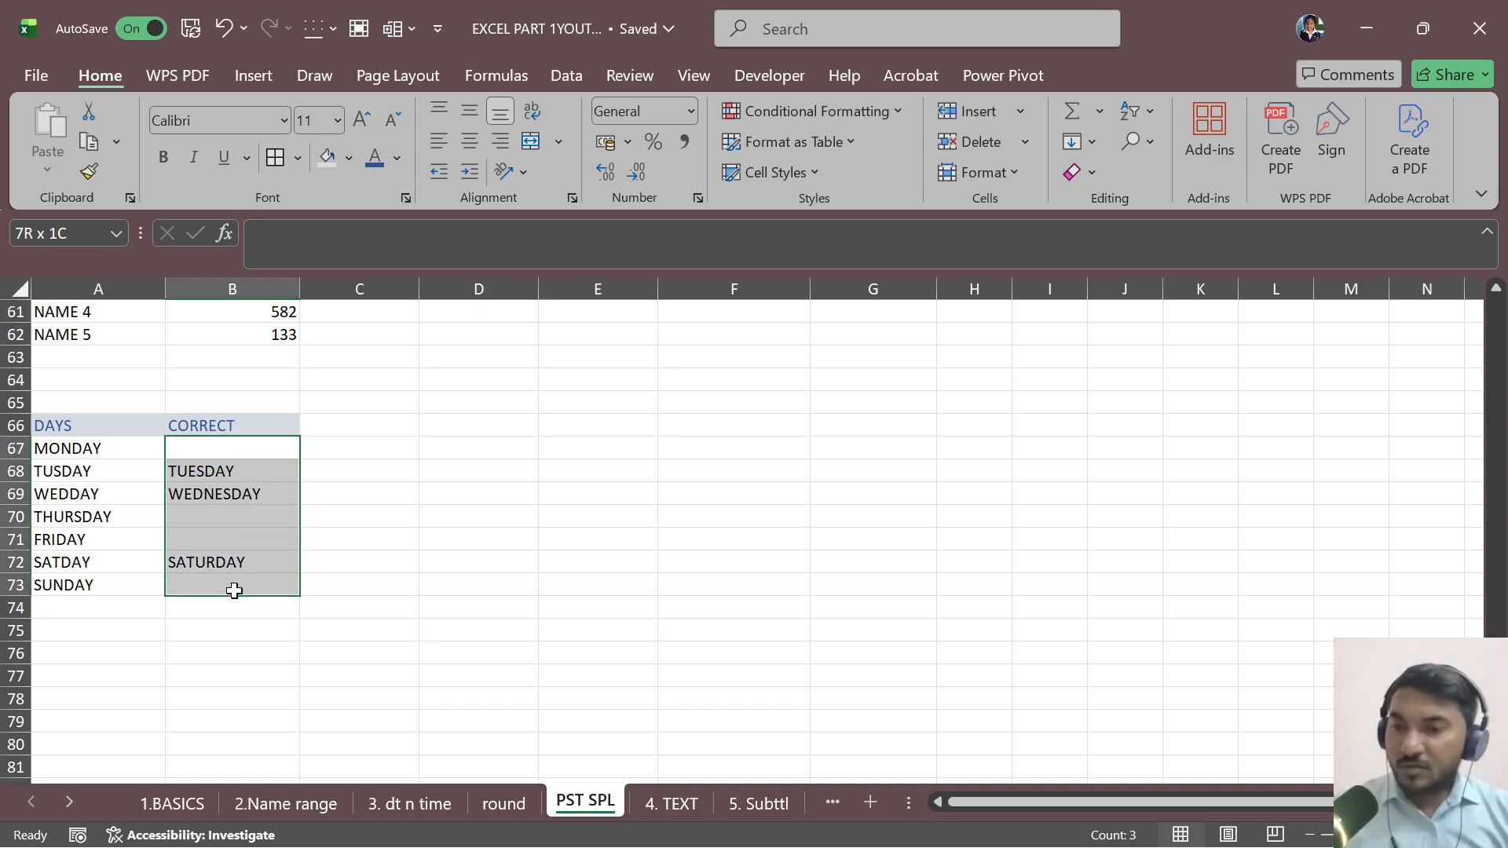
{"action": "key", "text": "ctrl+c"}
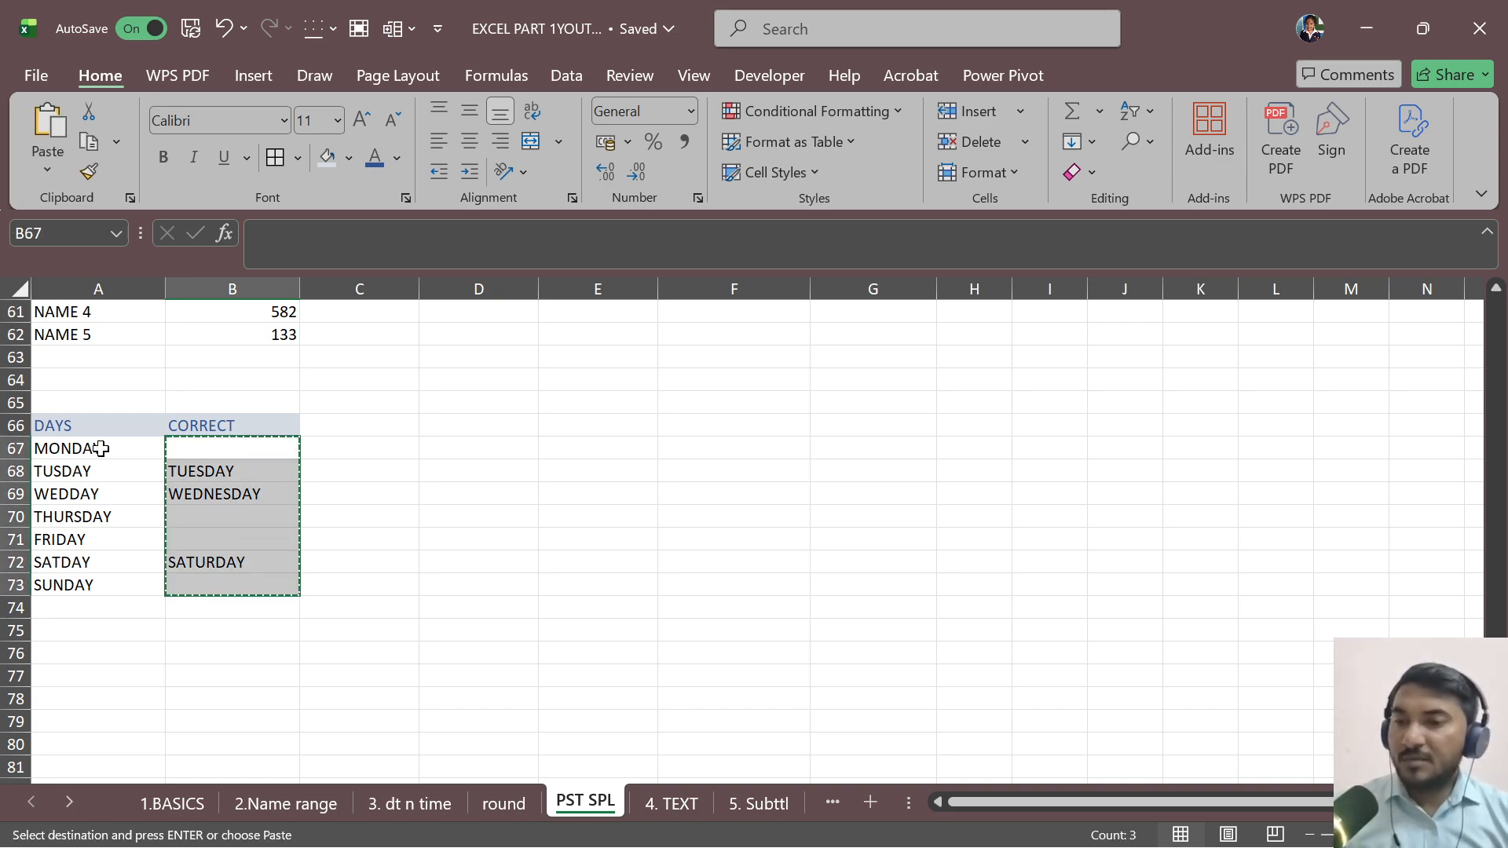
{"action": "left_click", "coordinate": [101, 448]}
{"action": "key", "text": "ctrl+v"}
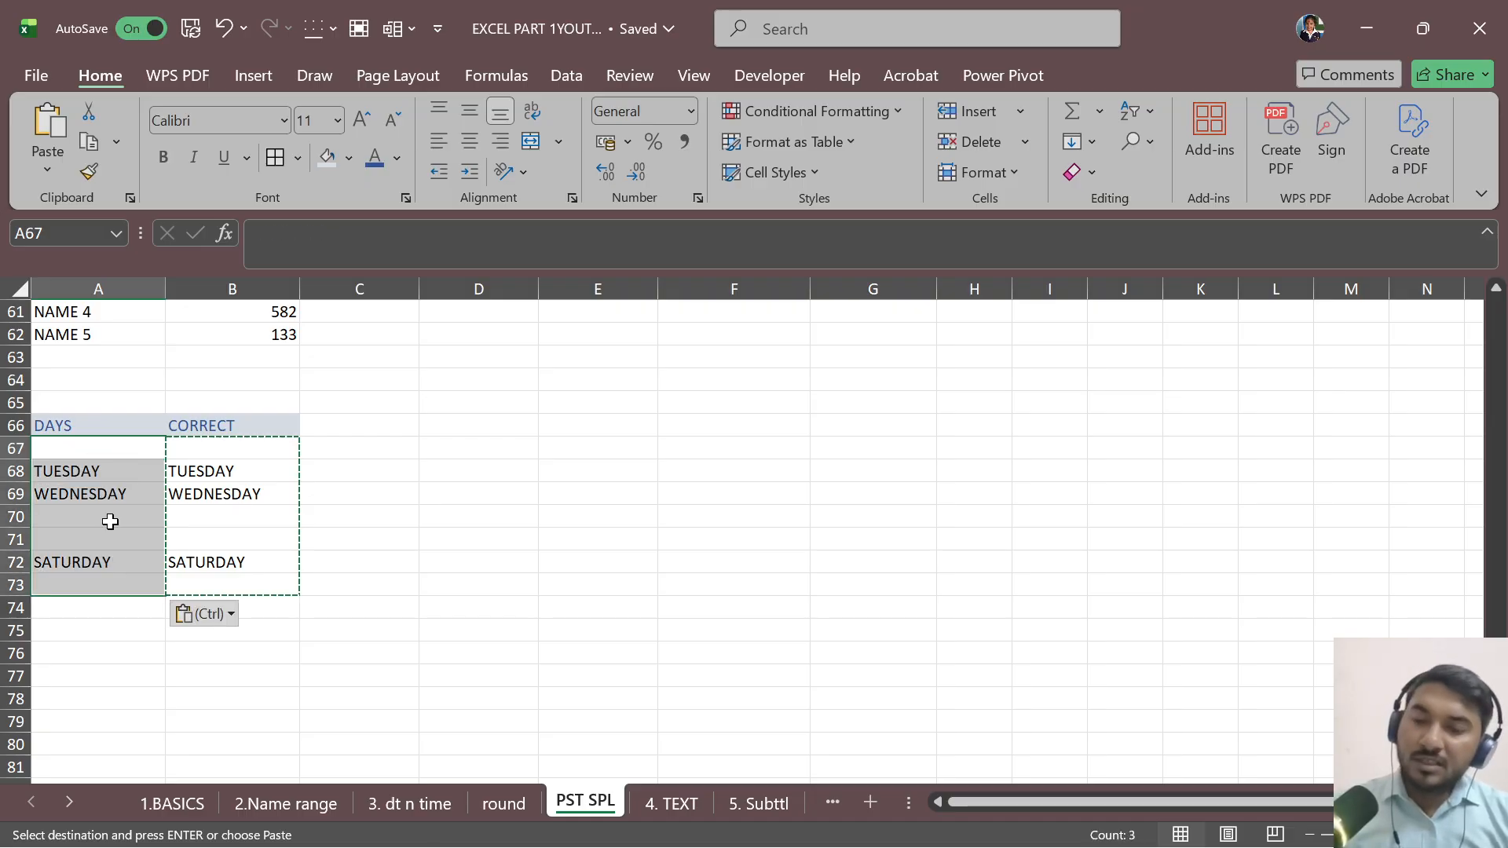
{"action": "key", "text": "ctrl+z"}
{"action": "left_click", "coordinate": [471, 493]}
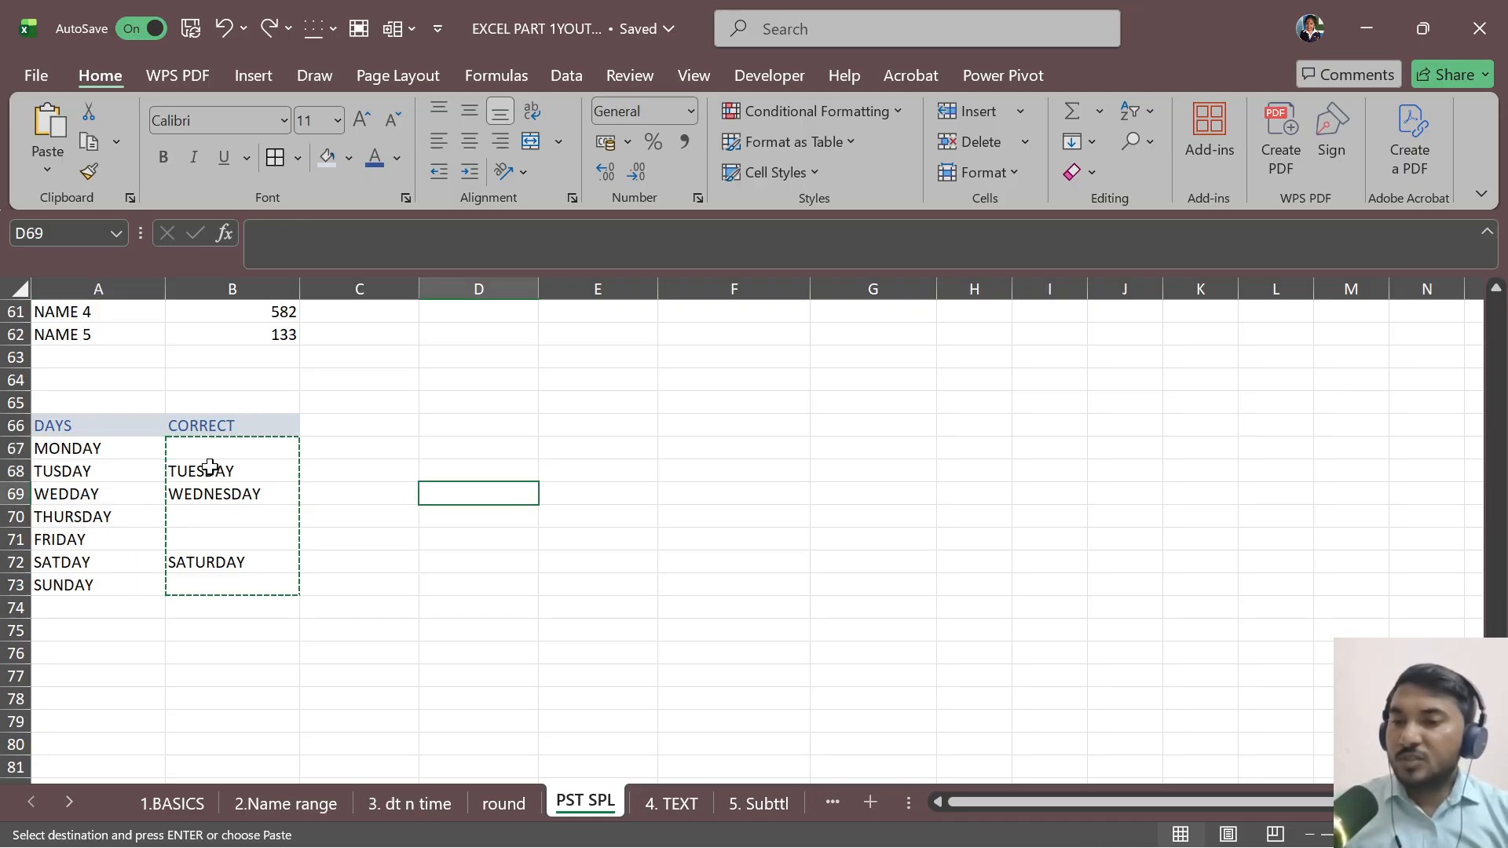
{"action": "left_click", "coordinate": [193, 470]}
{"action": "left_click", "coordinate": [85, 470]}
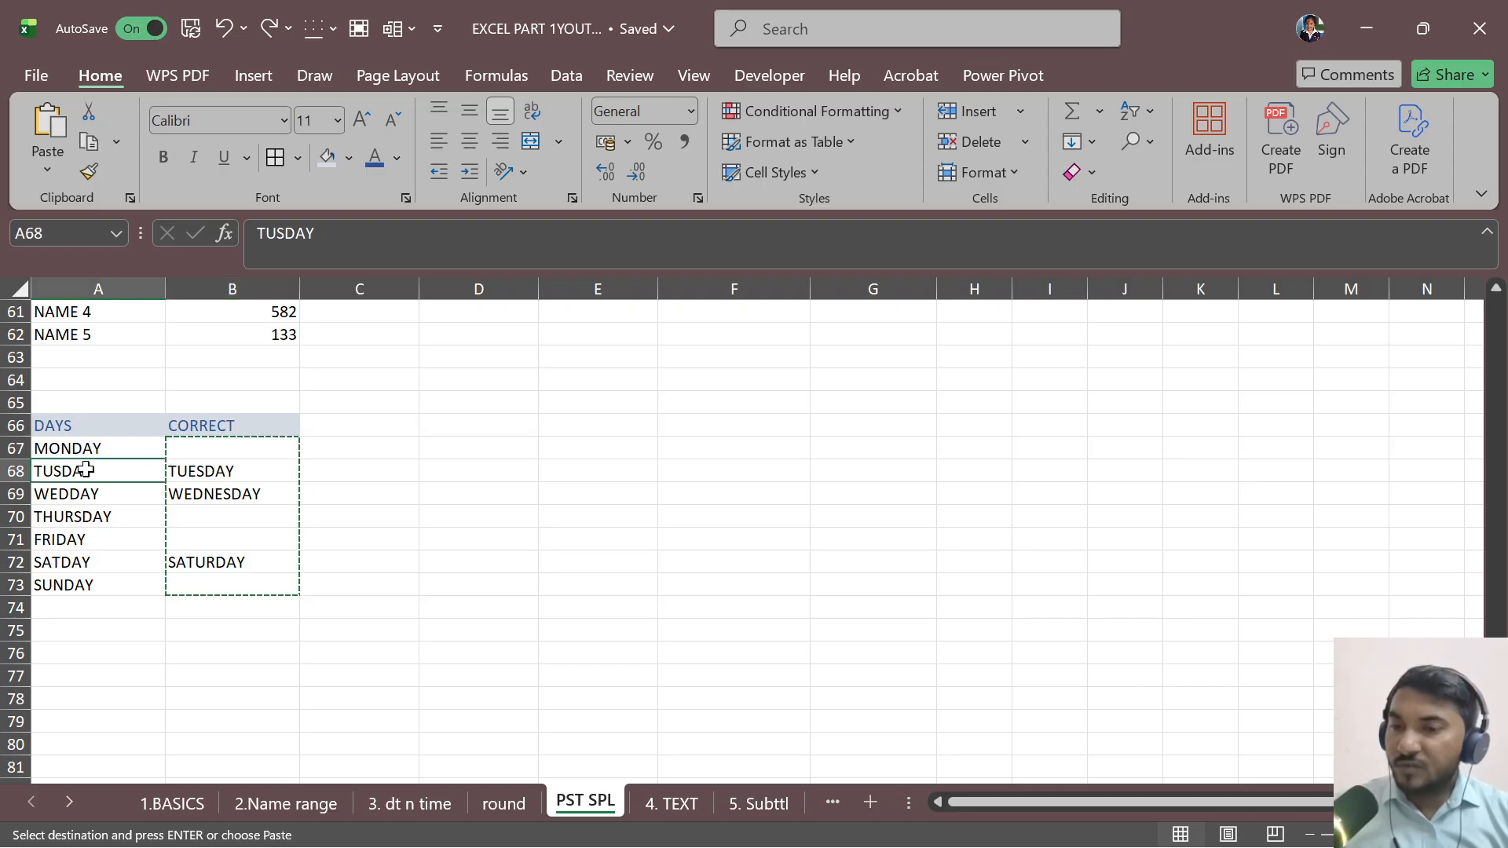
{"action": "left_click", "coordinate": [203, 451]}
{"action": "left_click", "coordinate": [92, 454]}
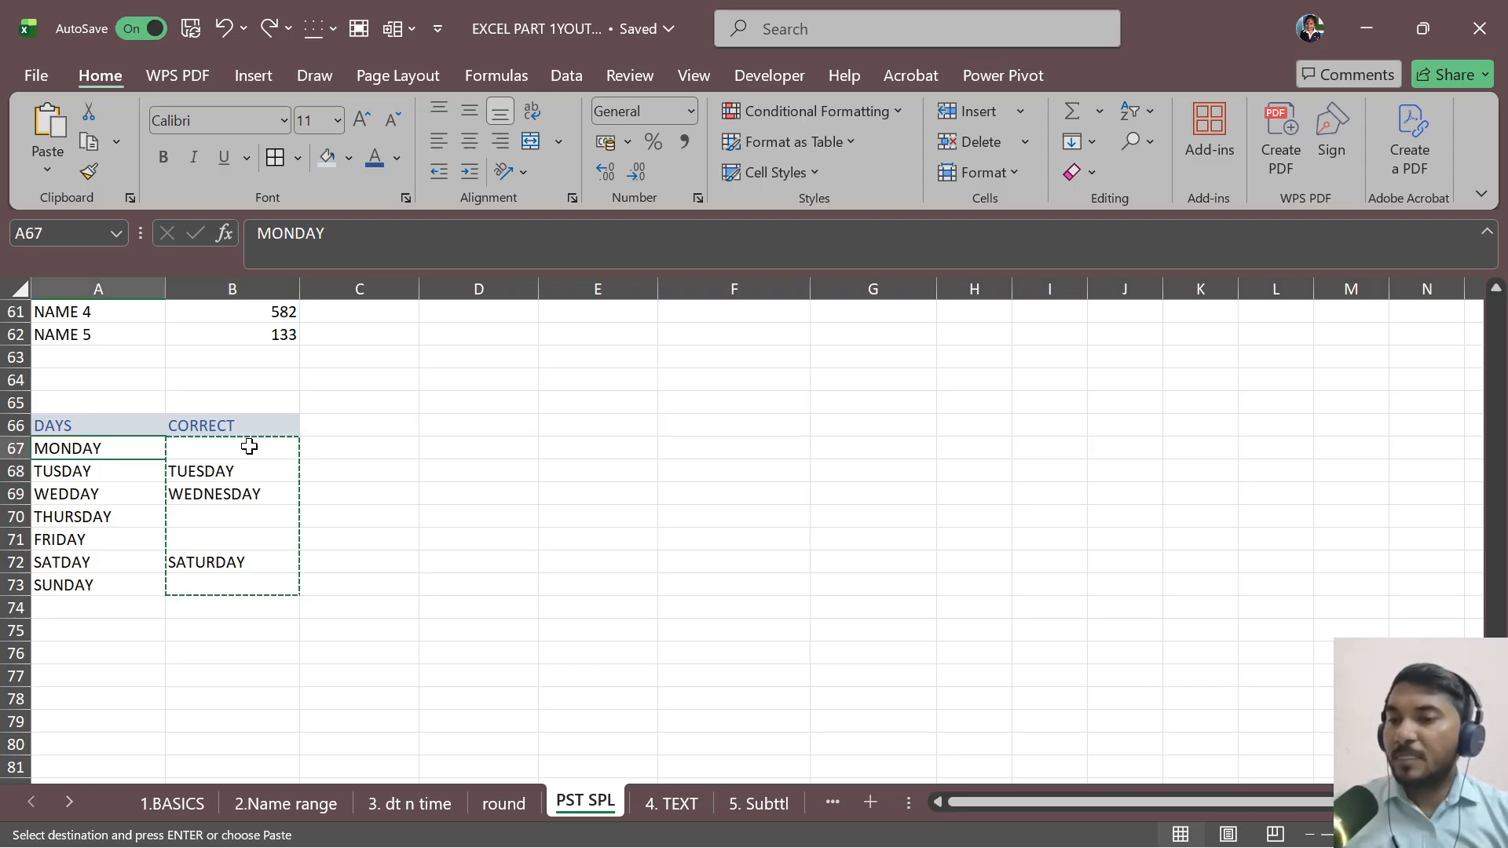
Step: Enter the label SKIP BLANK in E65
{"action": "left_click", "coordinate": [542, 407]}
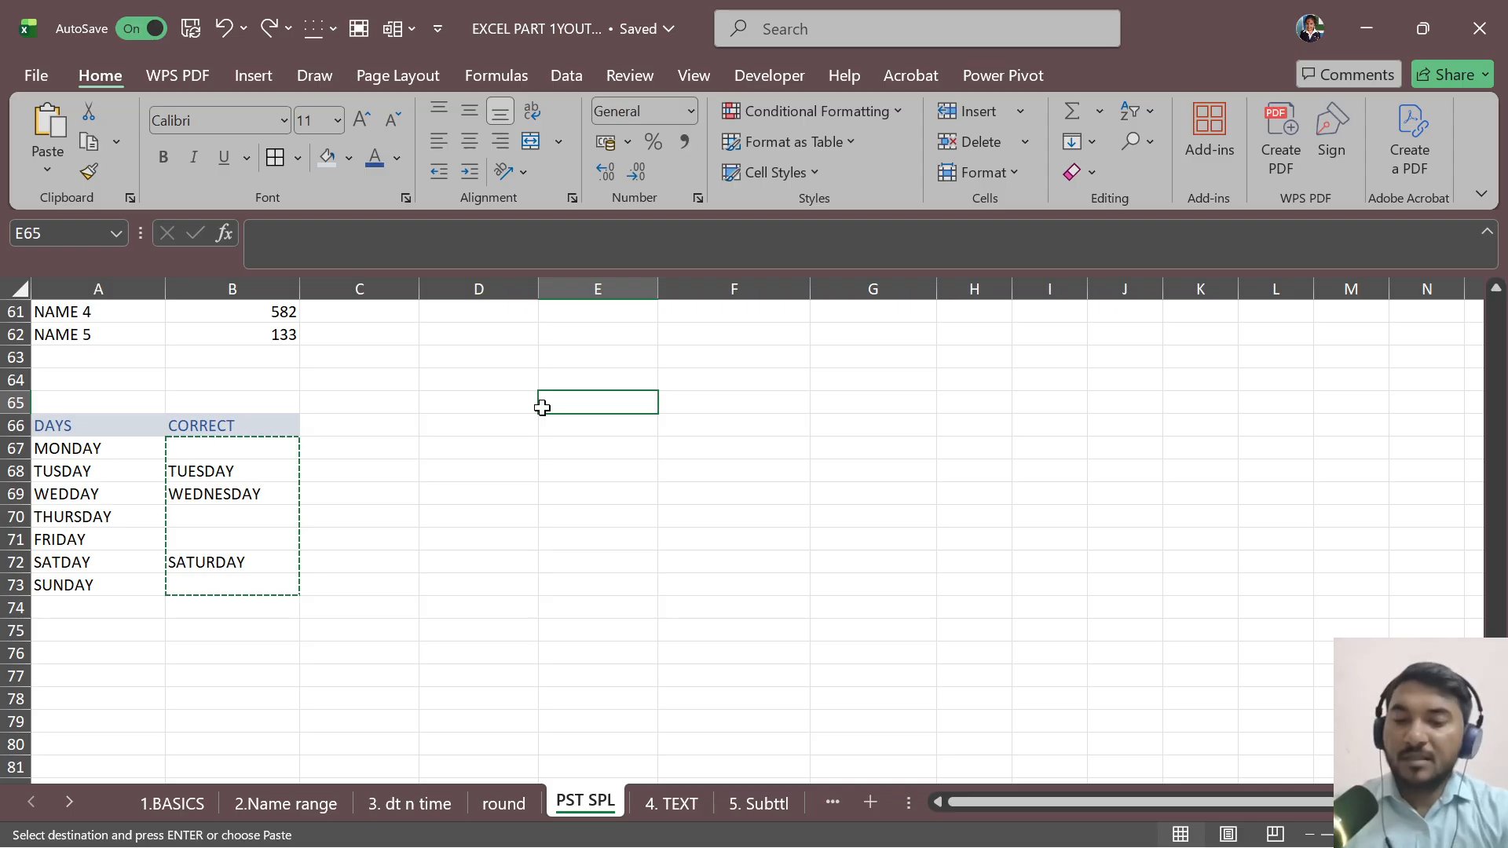
{"action": "type", "text": "SKIP BLANK"}
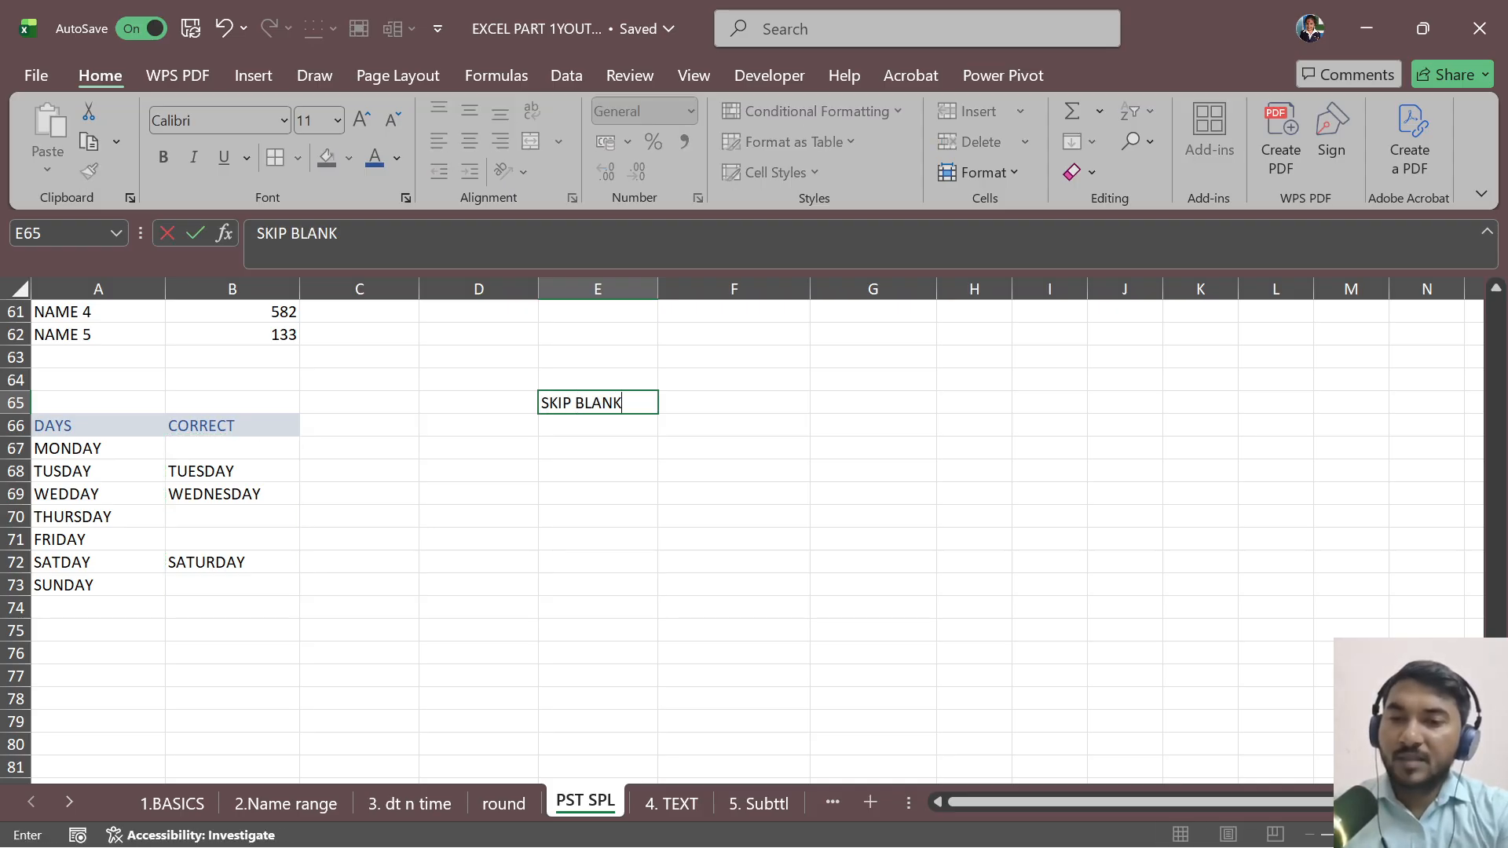
{"action": "key", "text": "Return"}
{"action": "left_click", "coordinate": [244, 454]}
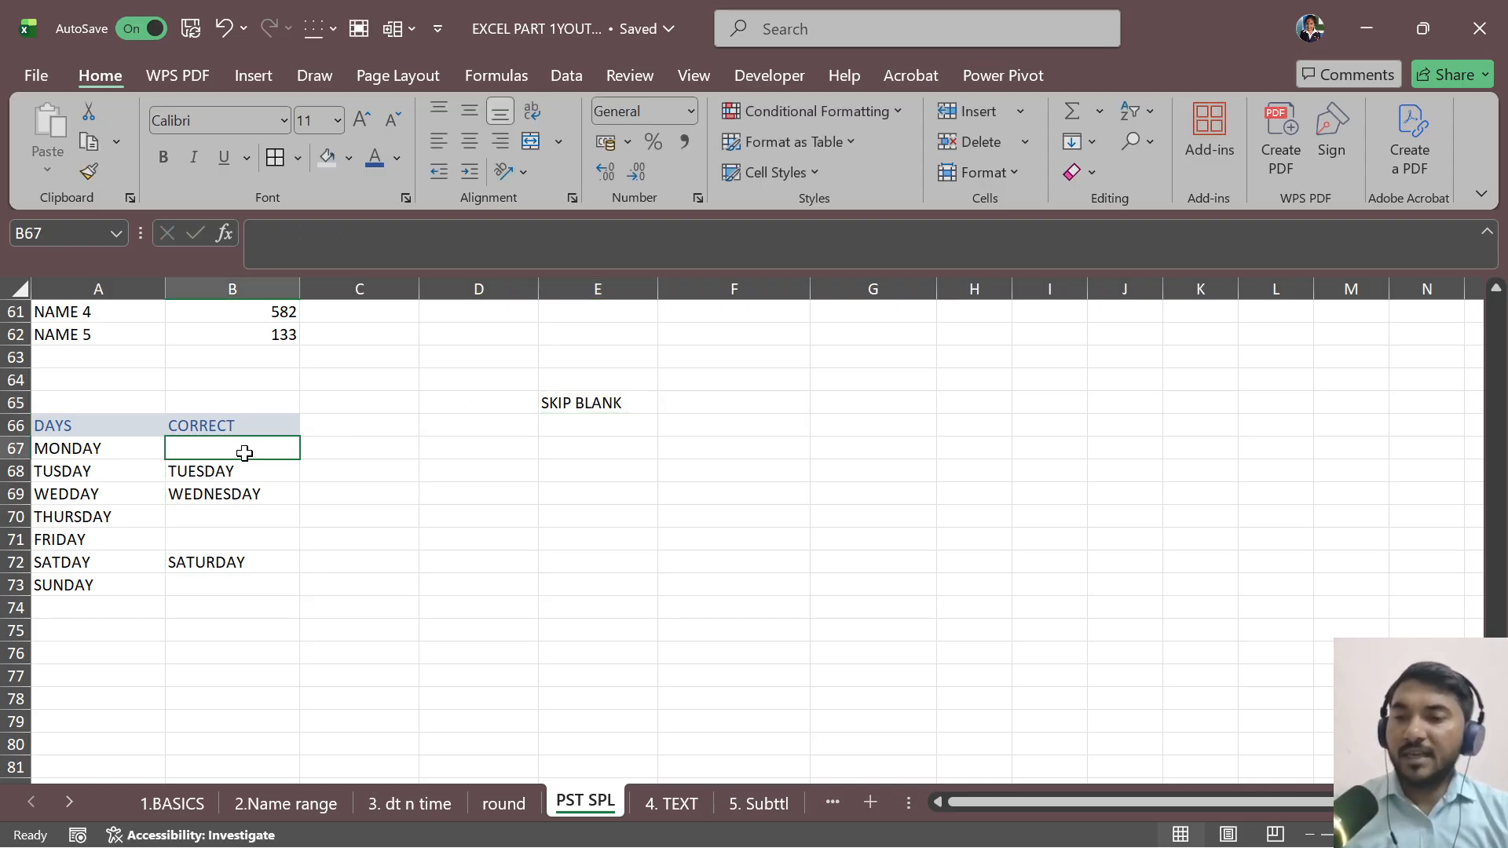
Step: Copy the corrections in B67:B73 and paste them over the day list starting at A67 with Paste Special's Skip blanks option
{"action": "left_click", "coordinate": [213, 470]}
{"action": "left_click", "coordinate": [228, 500]}
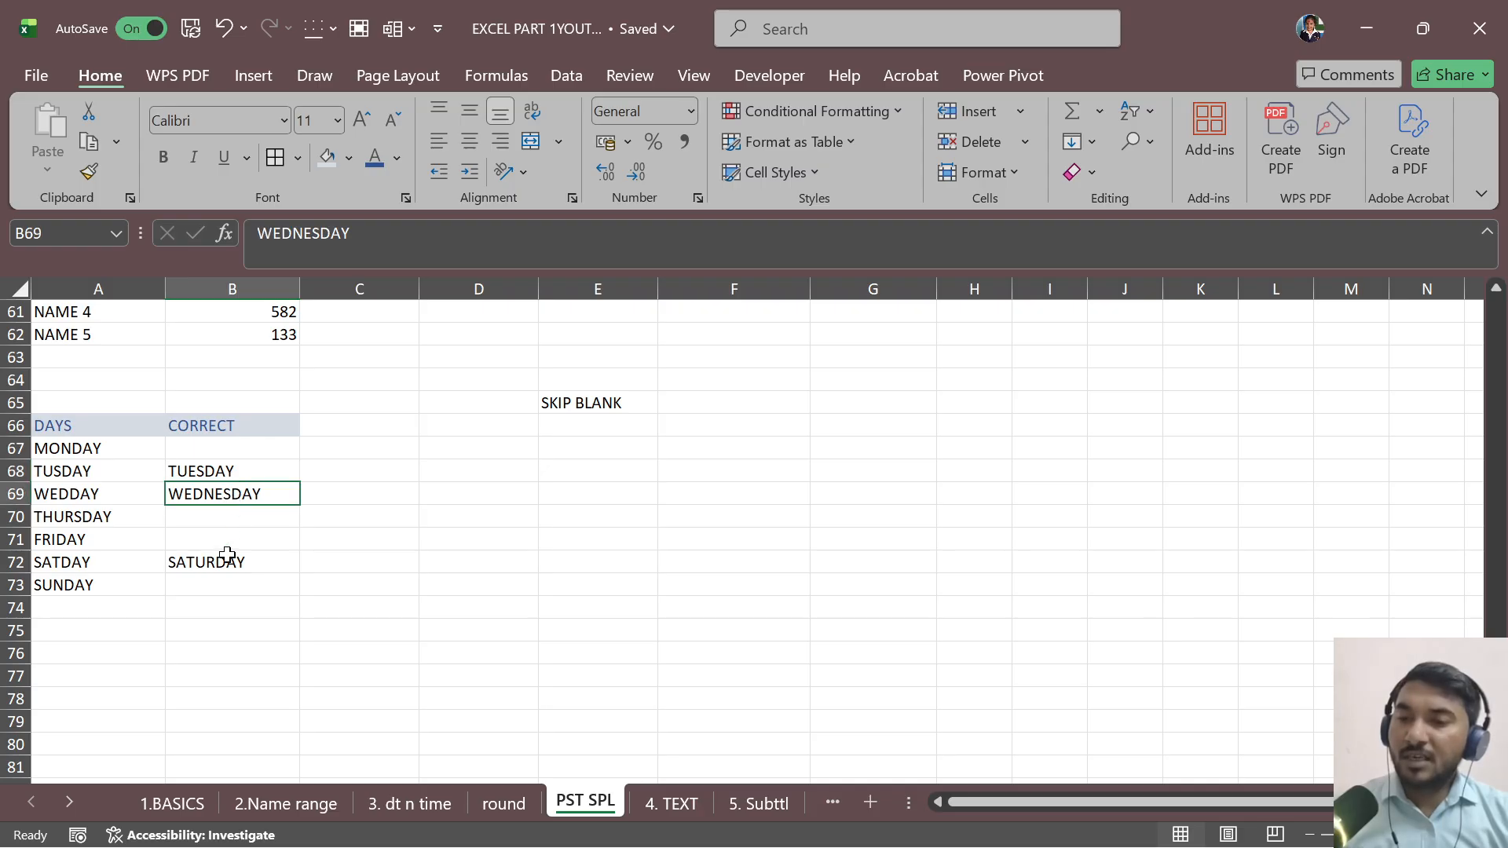
{"action": "left_click", "coordinate": [225, 561]}
{"action": "left_click_drag", "start_coordinate": [220, 455], "coordinate": [219, 579]}
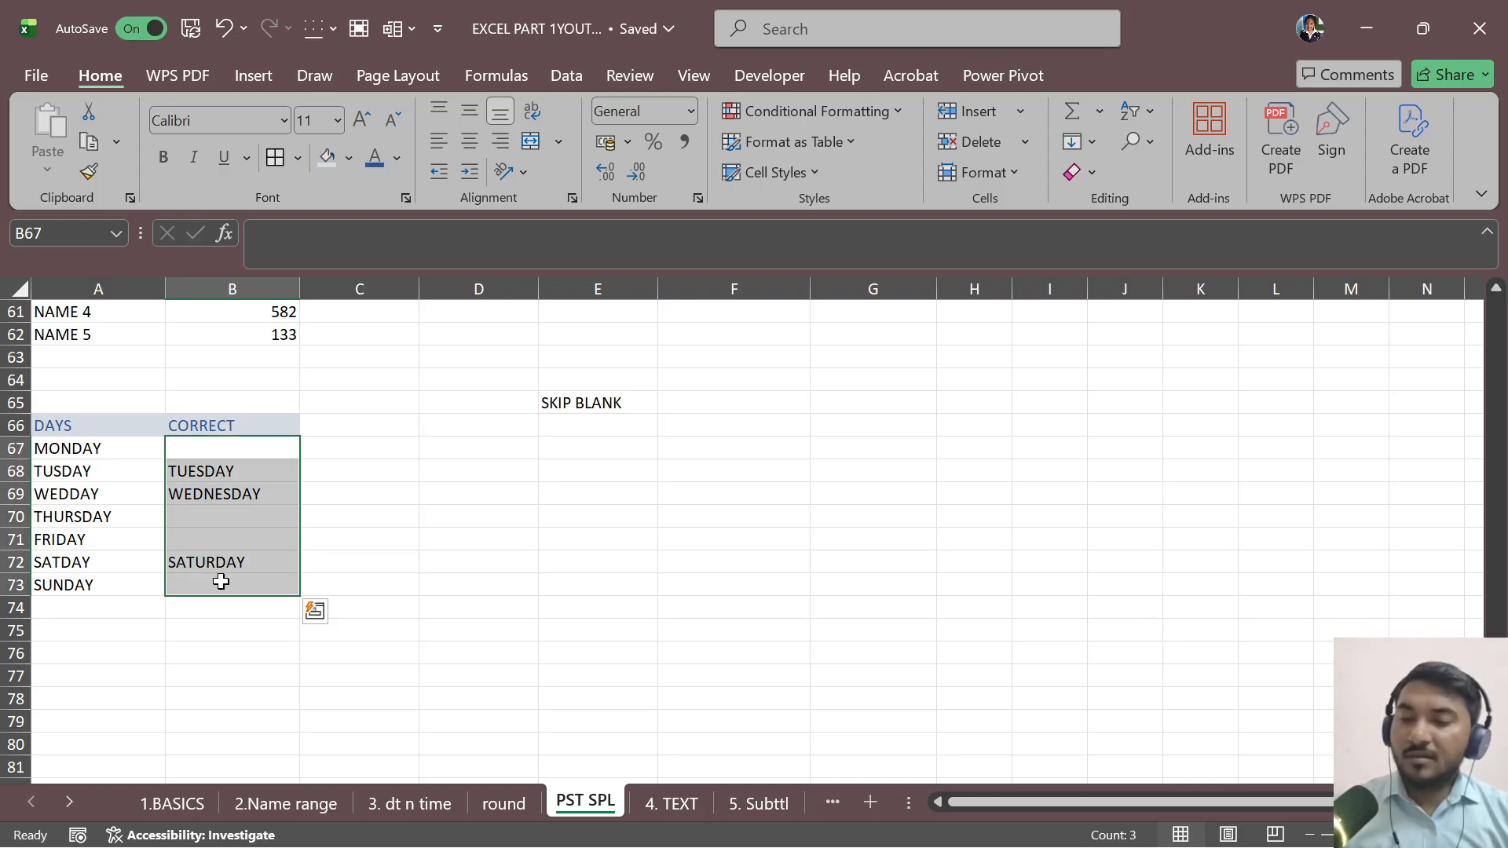
{"action": "key", "text": "ctrl+c"}
{"action": "left_click", "coordinate": [93, 446]}
{"action": "key", "text": "ctrl+alt+v"}
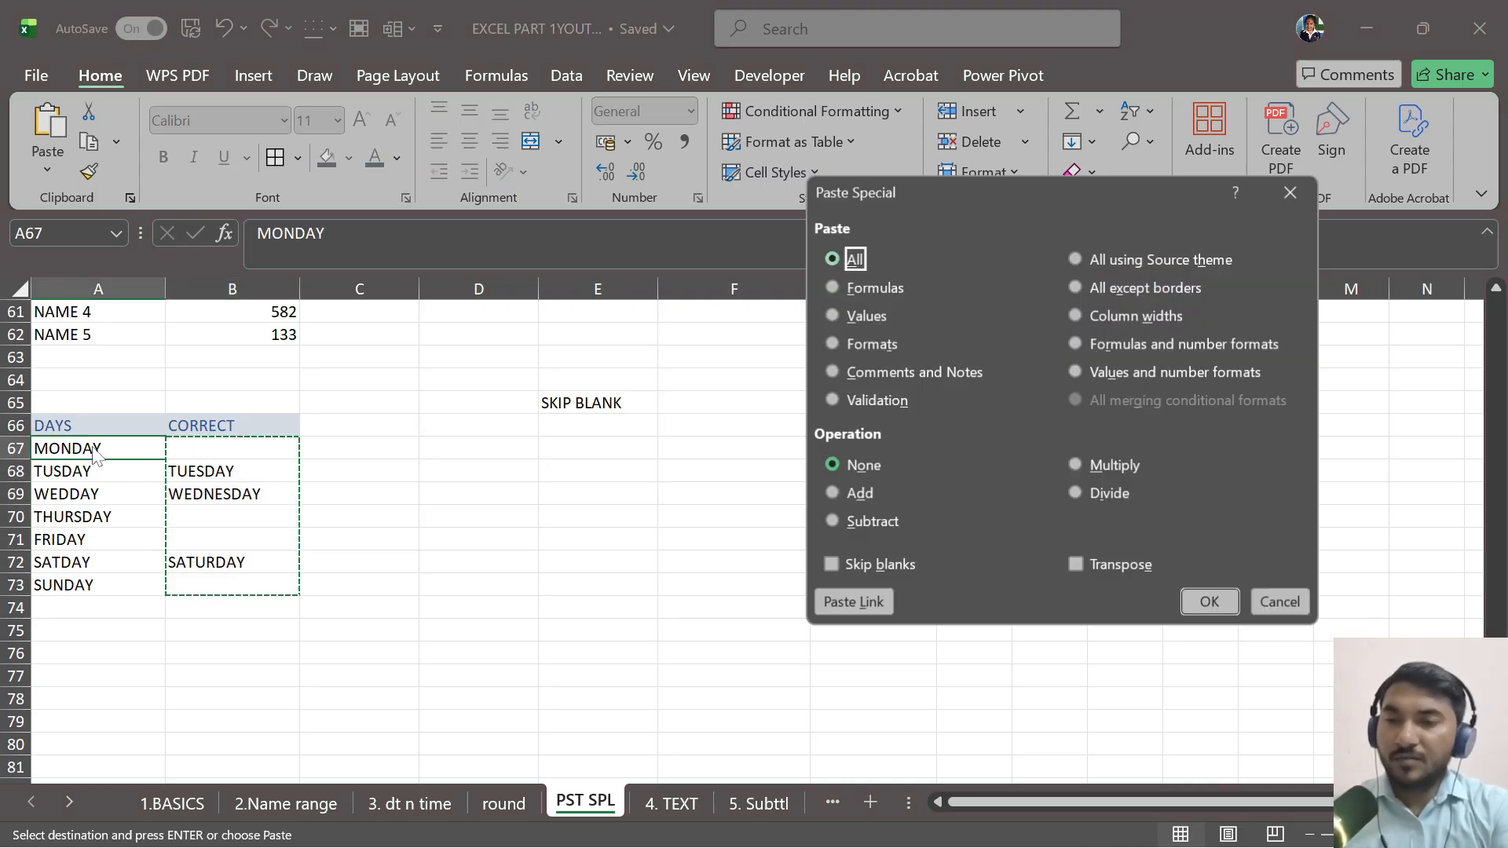
{"action": "left_click", "coordinate": [871, 565]}
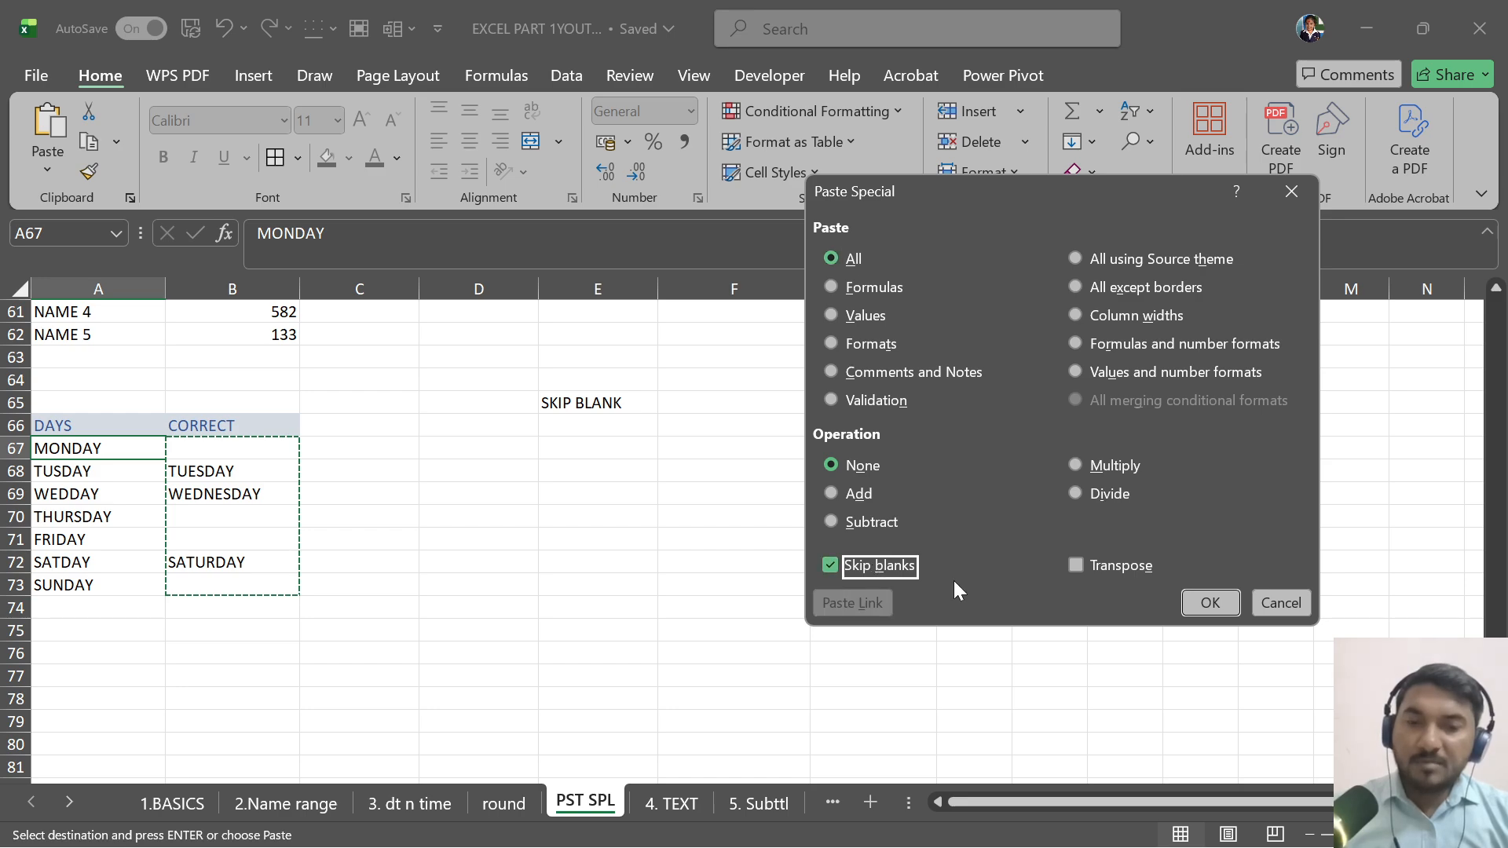
{"action": "left_click", "coordinate": [1187, 601]}
Step: Examine the day names in A67:A73 against the corrections in column B
{"action": "left_click", "coordinate": [98, 454]}
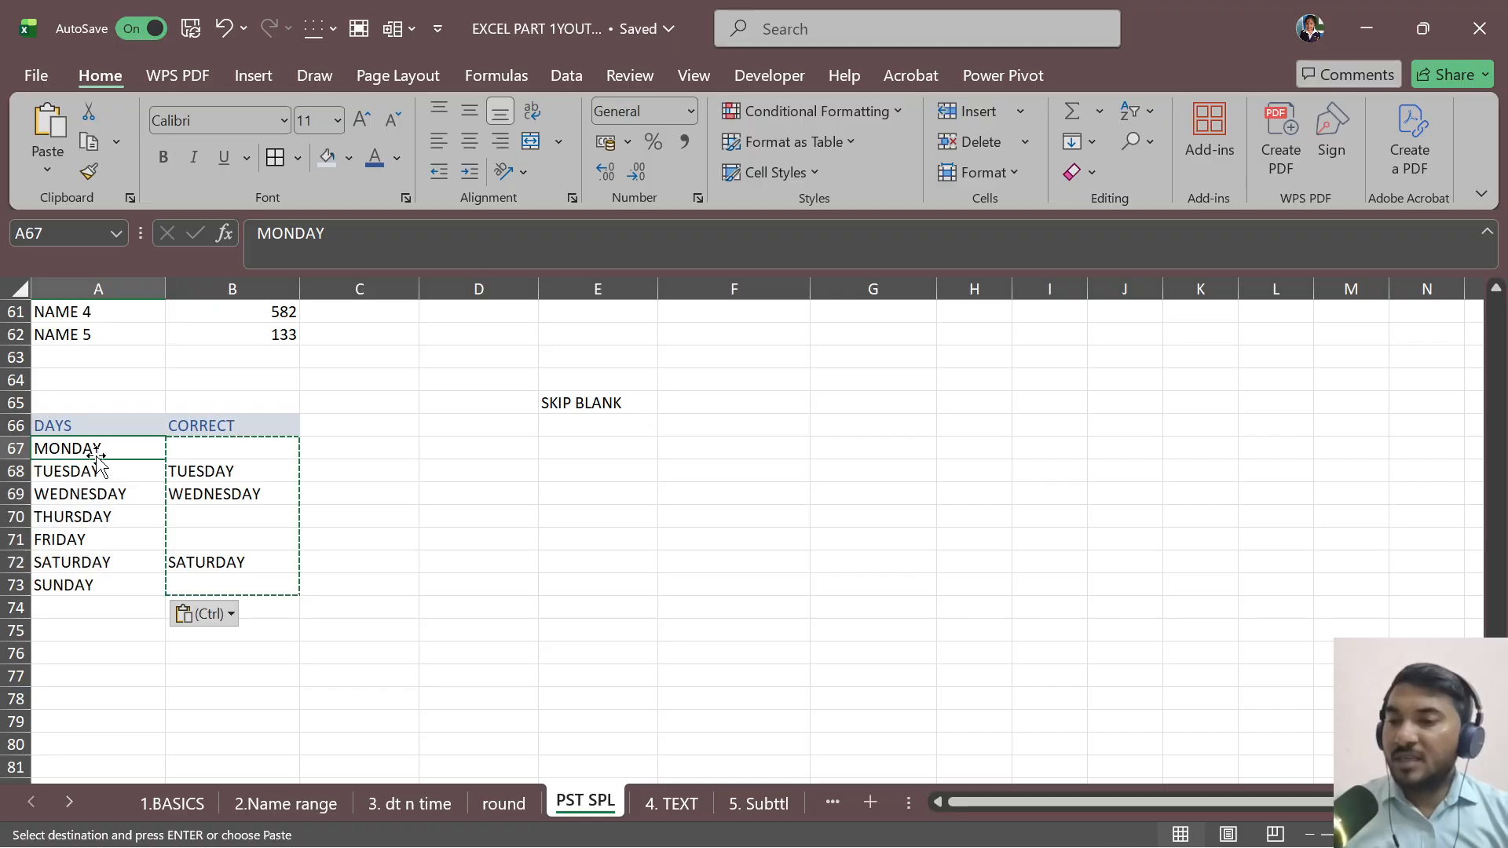
{"action": "left_click", "coordinate": [217, 474]}
{"action": "left_click", "coordinate": [79, 474]}
{"action": "left_click", "coordinate": [81, 495]}
{"action": "left_click", "coordinate": [90, 516]}
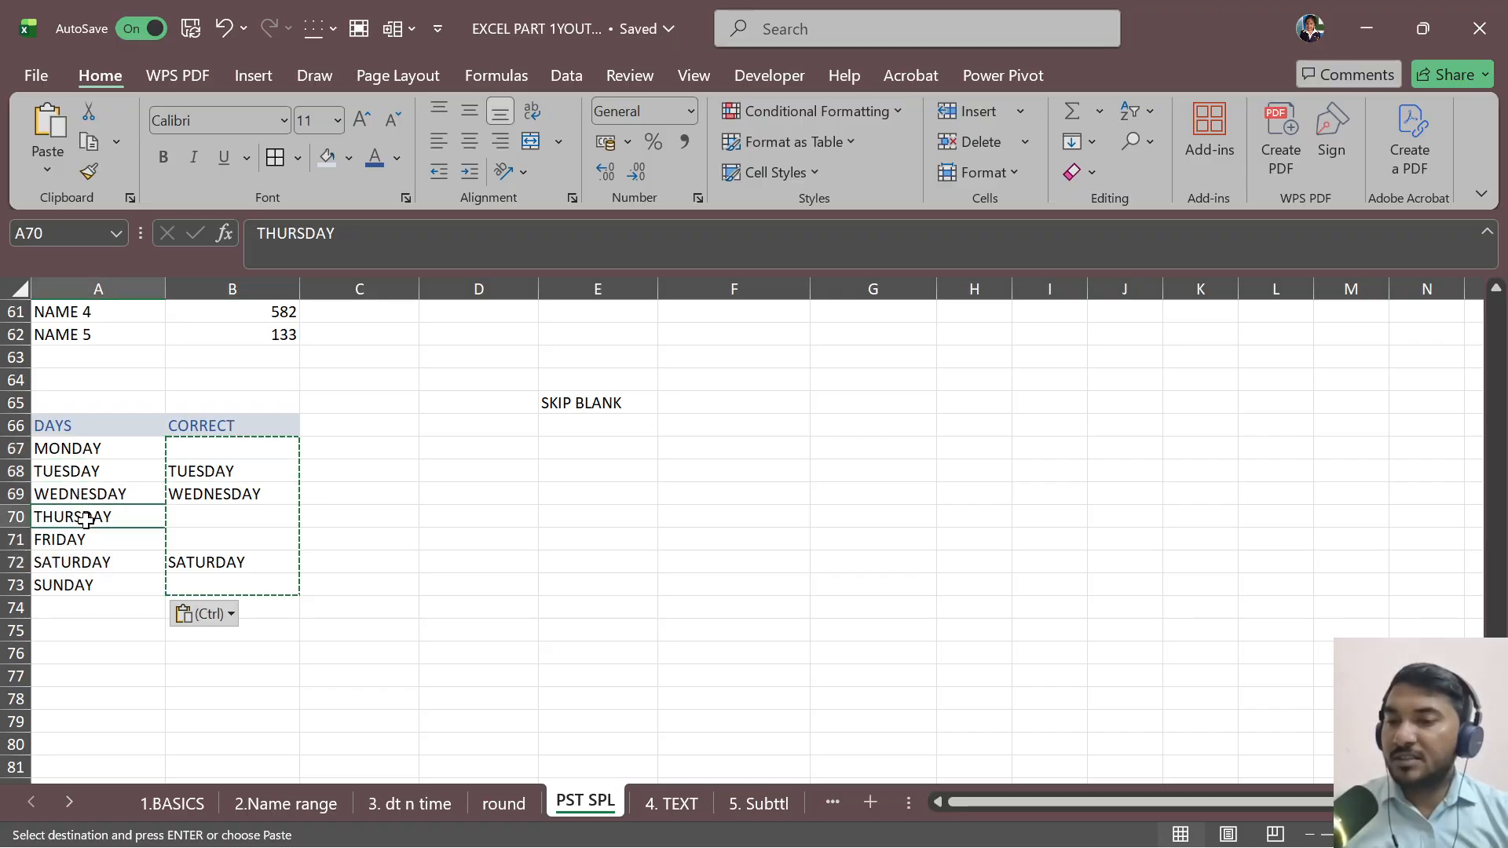
{"action": "left_click", "coordinate": [81, 538]}
{"action": "left_click", "coordinate": [61, 561]}
{"action": "left_click", "coordinate": [101, 608]}
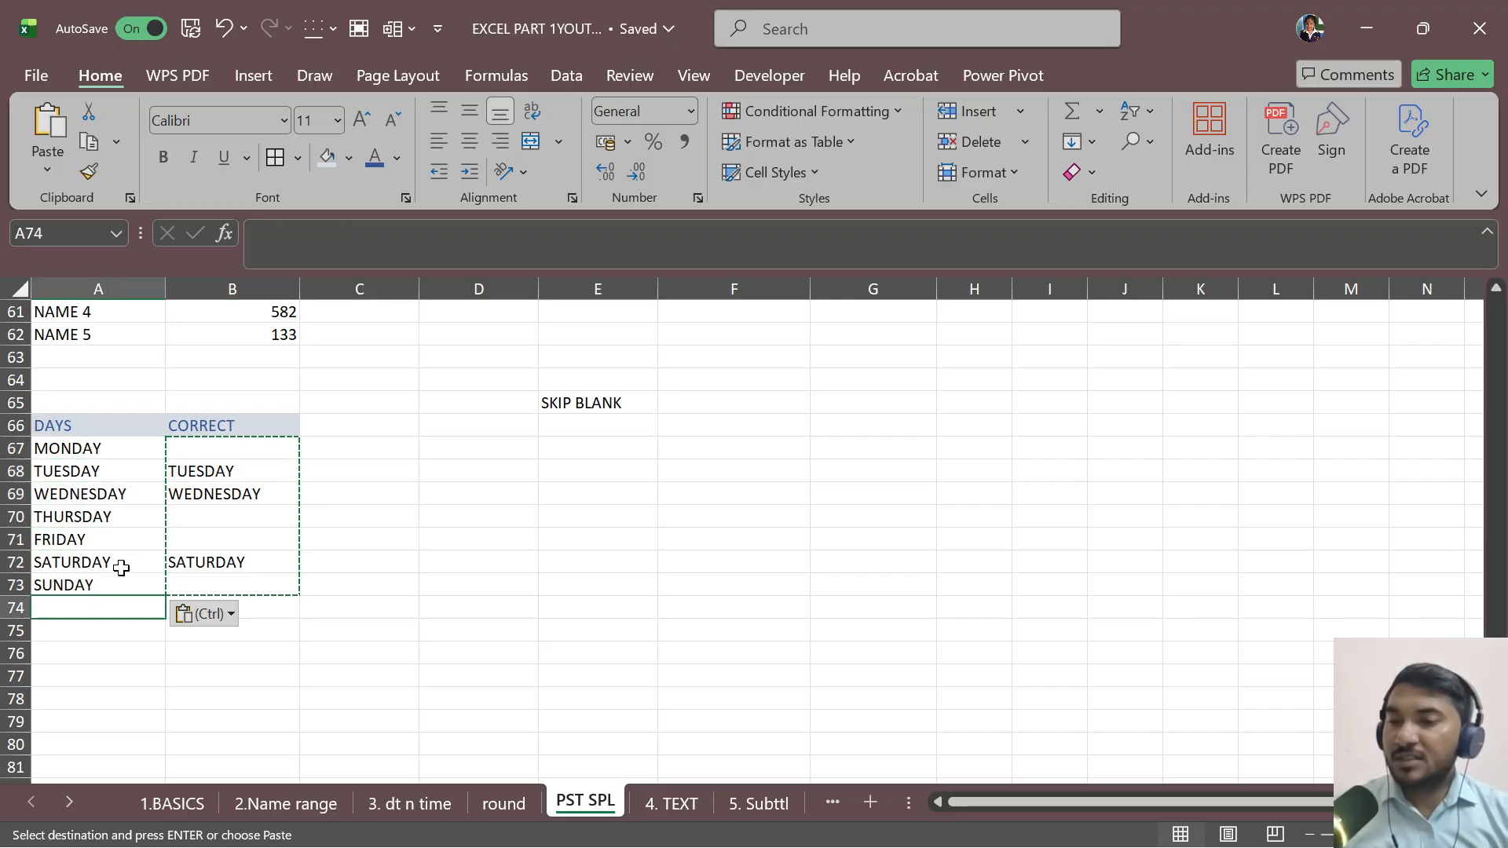
Step: Delete the cells B65:B75 holding the CORRECT column, shifting the remaining cells left
{"action": "left_click_drag", "start_coordinate": [226, 413], "coordinate": [266, 622]}
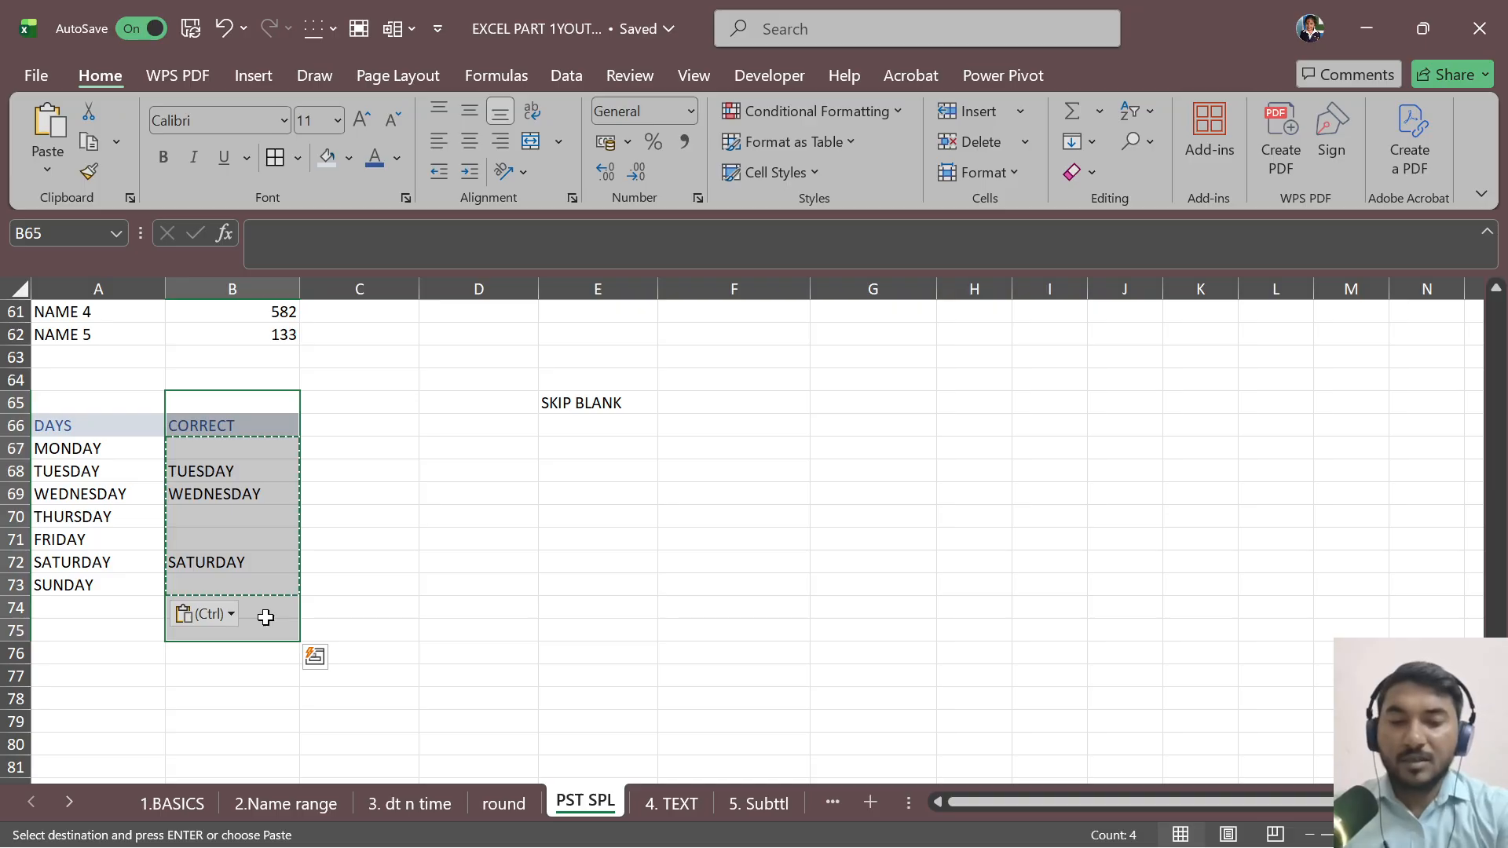
{"action": "key", "text": "ctrl+minus"}
{"action": "key", "text": "Return"}
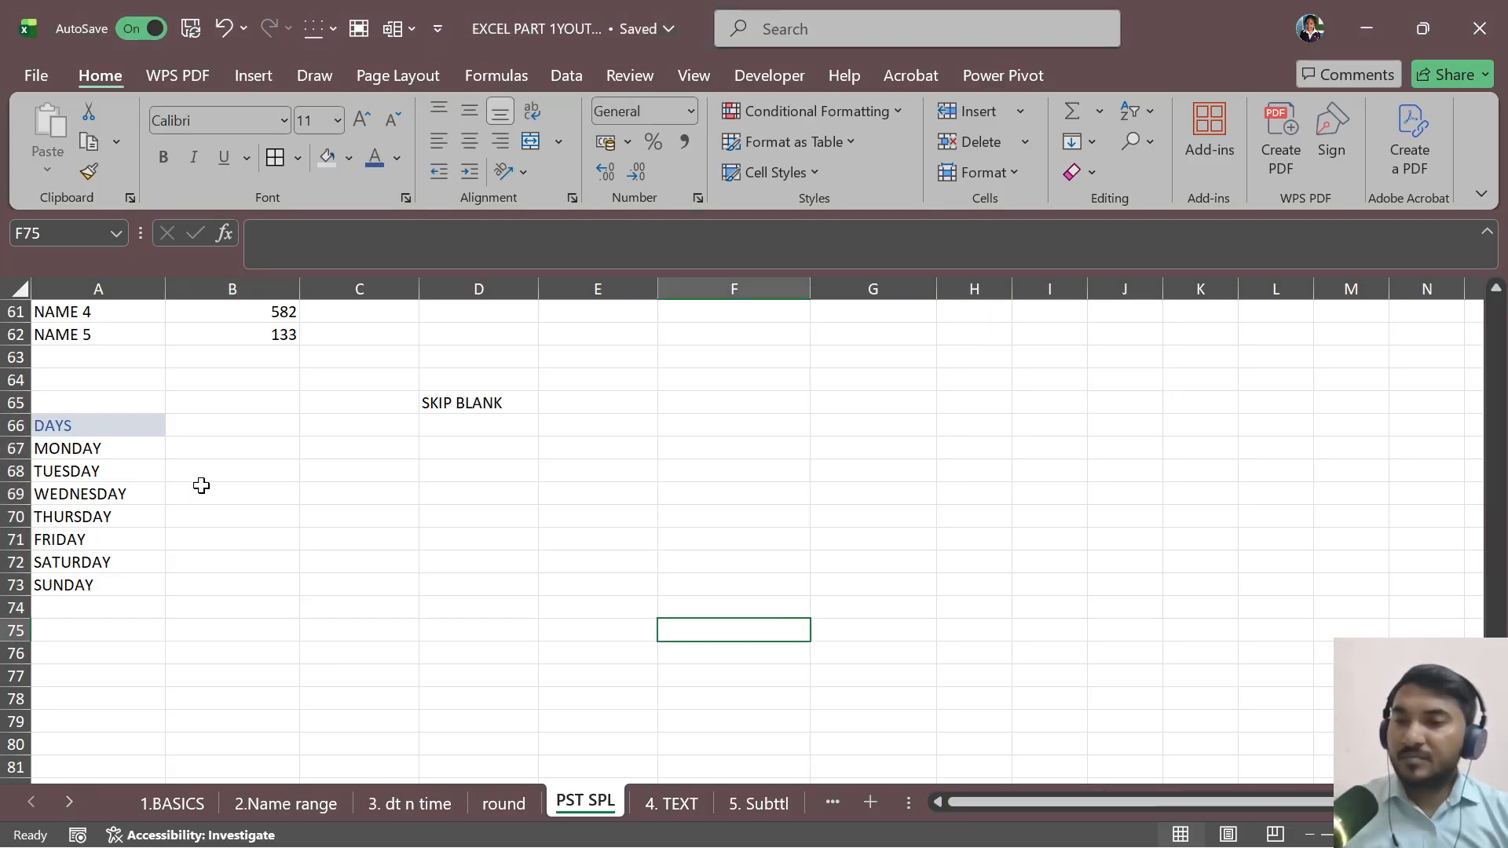
{"action": "left_click_drag", "start_coordinate": [53, 448], "coordinate": [79, 610]}
{"action": "left_click", "coordinate": [309, 600]}
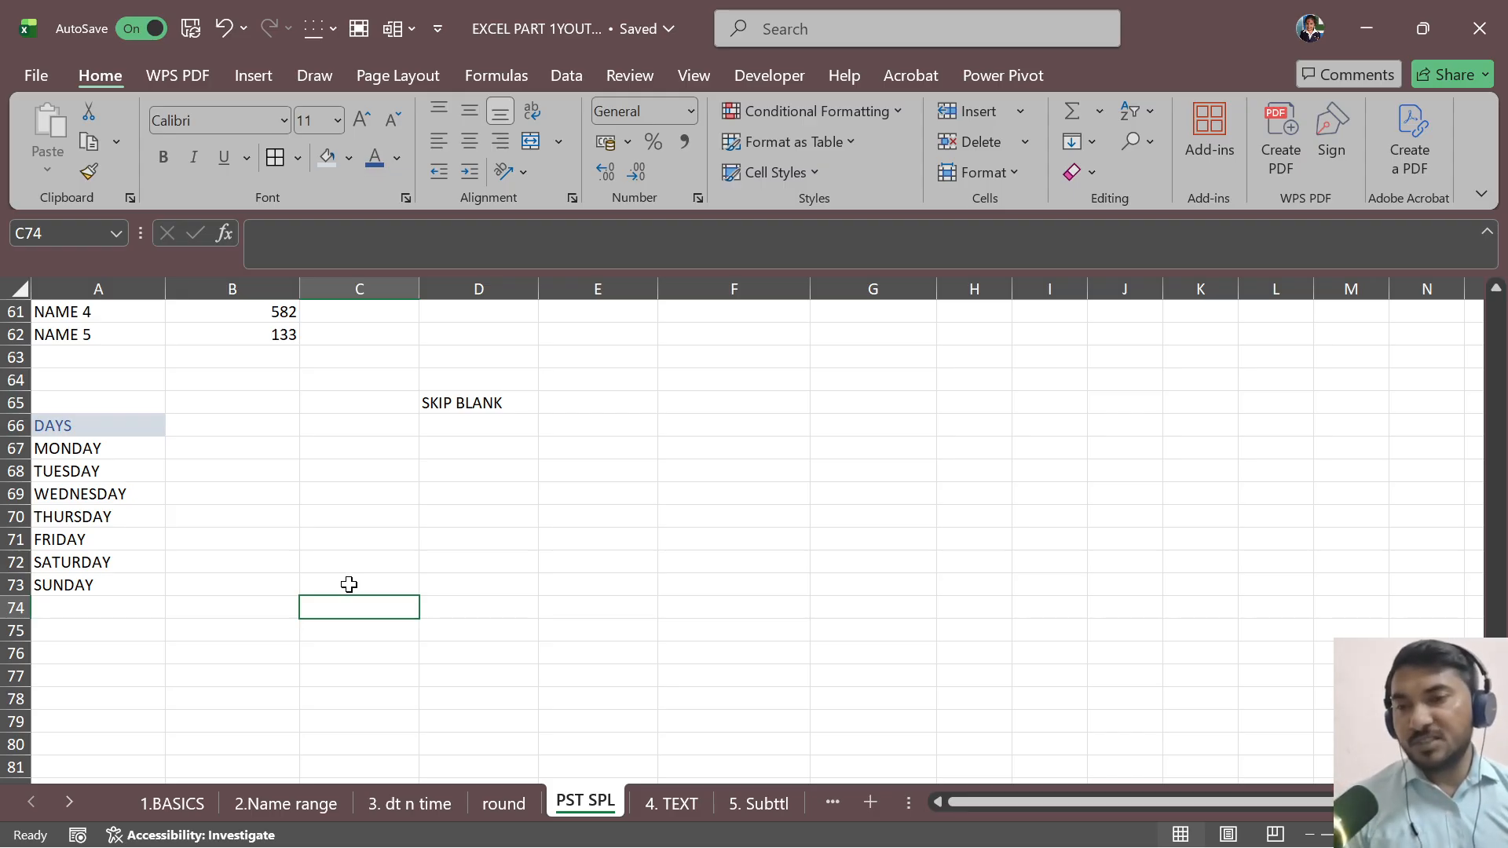
Step: Enter the numbers 1, 2, 4, 8 and 5 down column A in A76:A80
{"action": "scroll", "coordinate": [307, 482], "scroll_direction": "down", "scroll_amount": 3}
{"action": "left_click", "coordinate": [83, 449]}
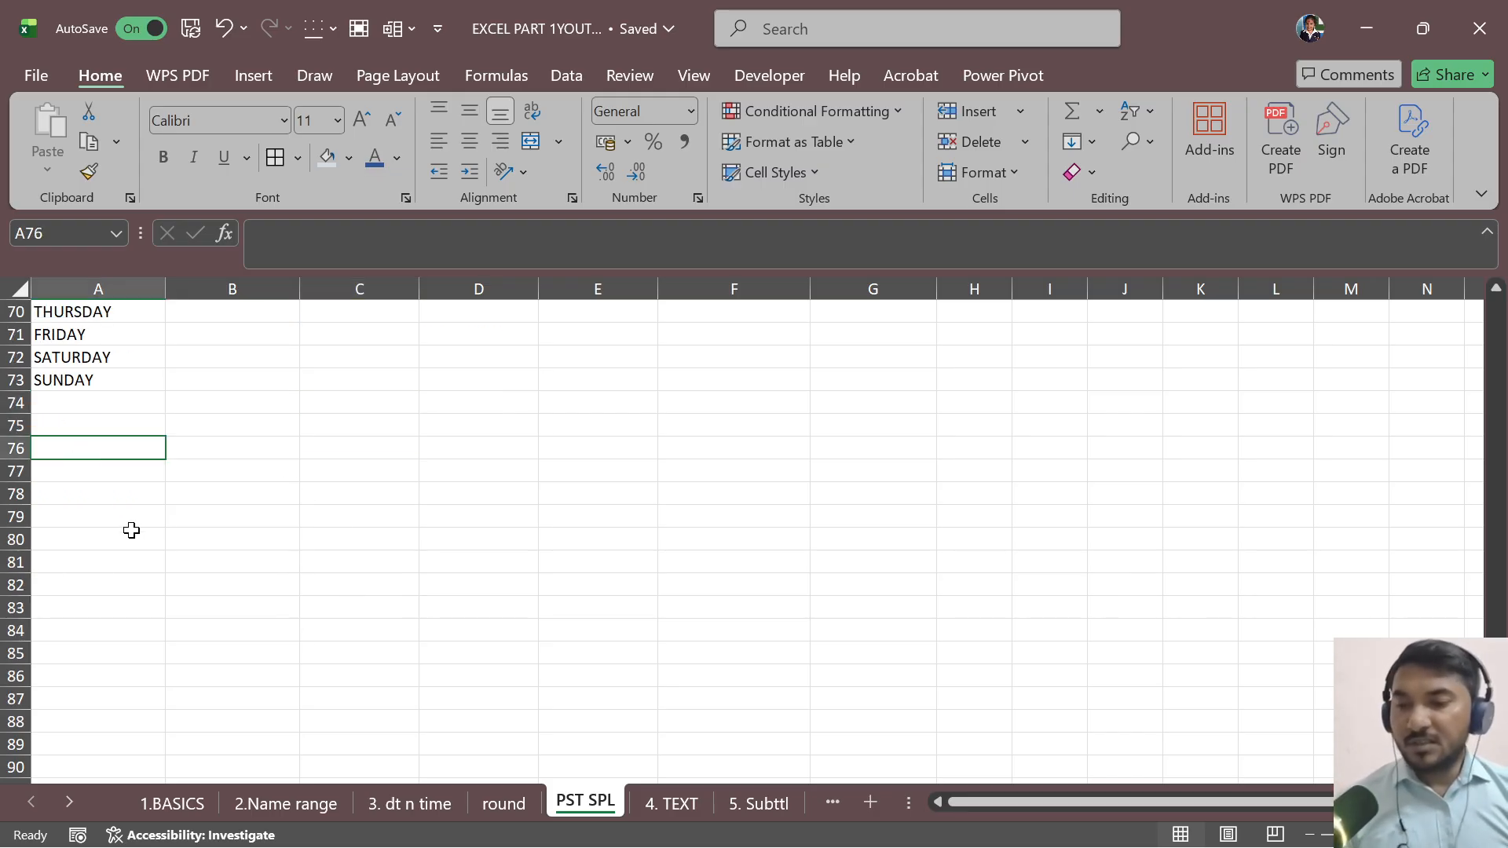
{"action": "type", "text": "1"}
{"action": "key", "text": "Return"}
{"action": "type", "text": "2"}
{"action": "key", "text": "Return"}
{"action": "type", "text": "4"}
{"action": "key", "text": "Return"}
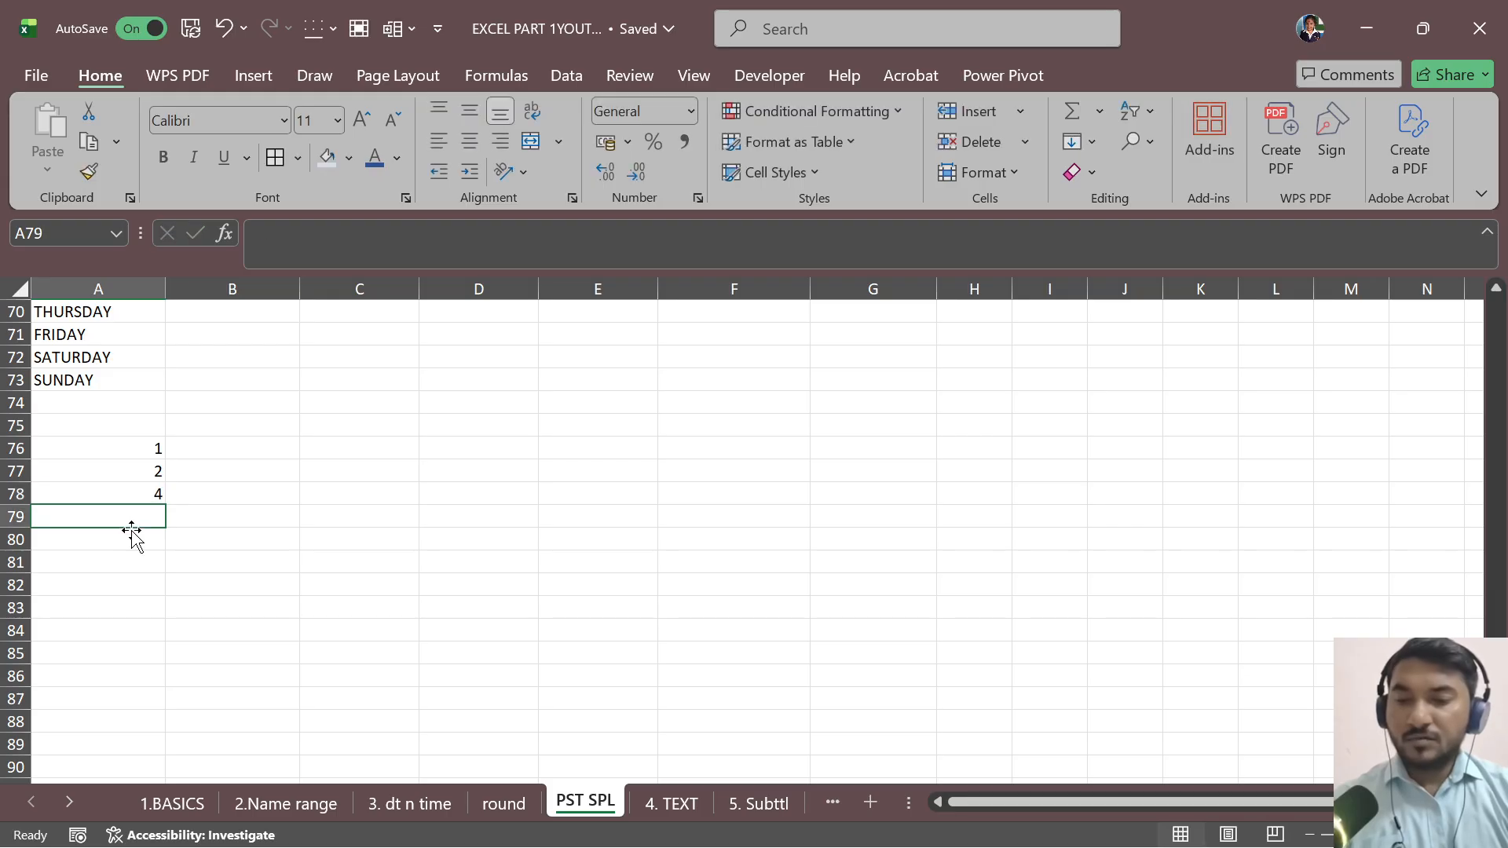
{"action": "type", "text": "8"}
{"action": "key", "text": "Return"}
{"action": "type", "text": "5"}
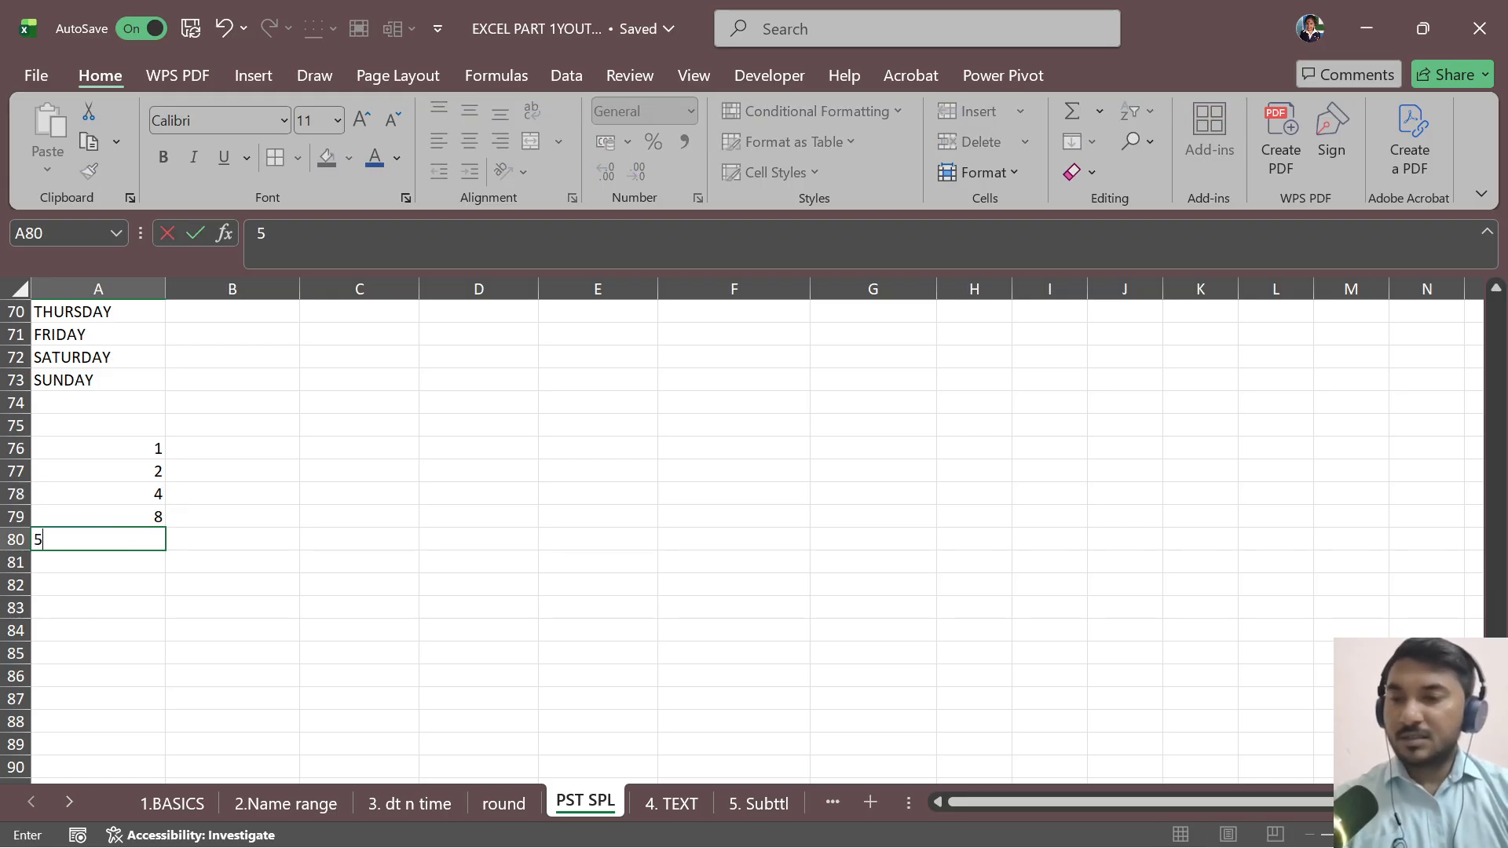
{"action": "key", "text": "Return"}
Step: Enter the replacement values 20 in B77 and 80 in B79
{"action": "left_click", "coordinate": [210, 465]}
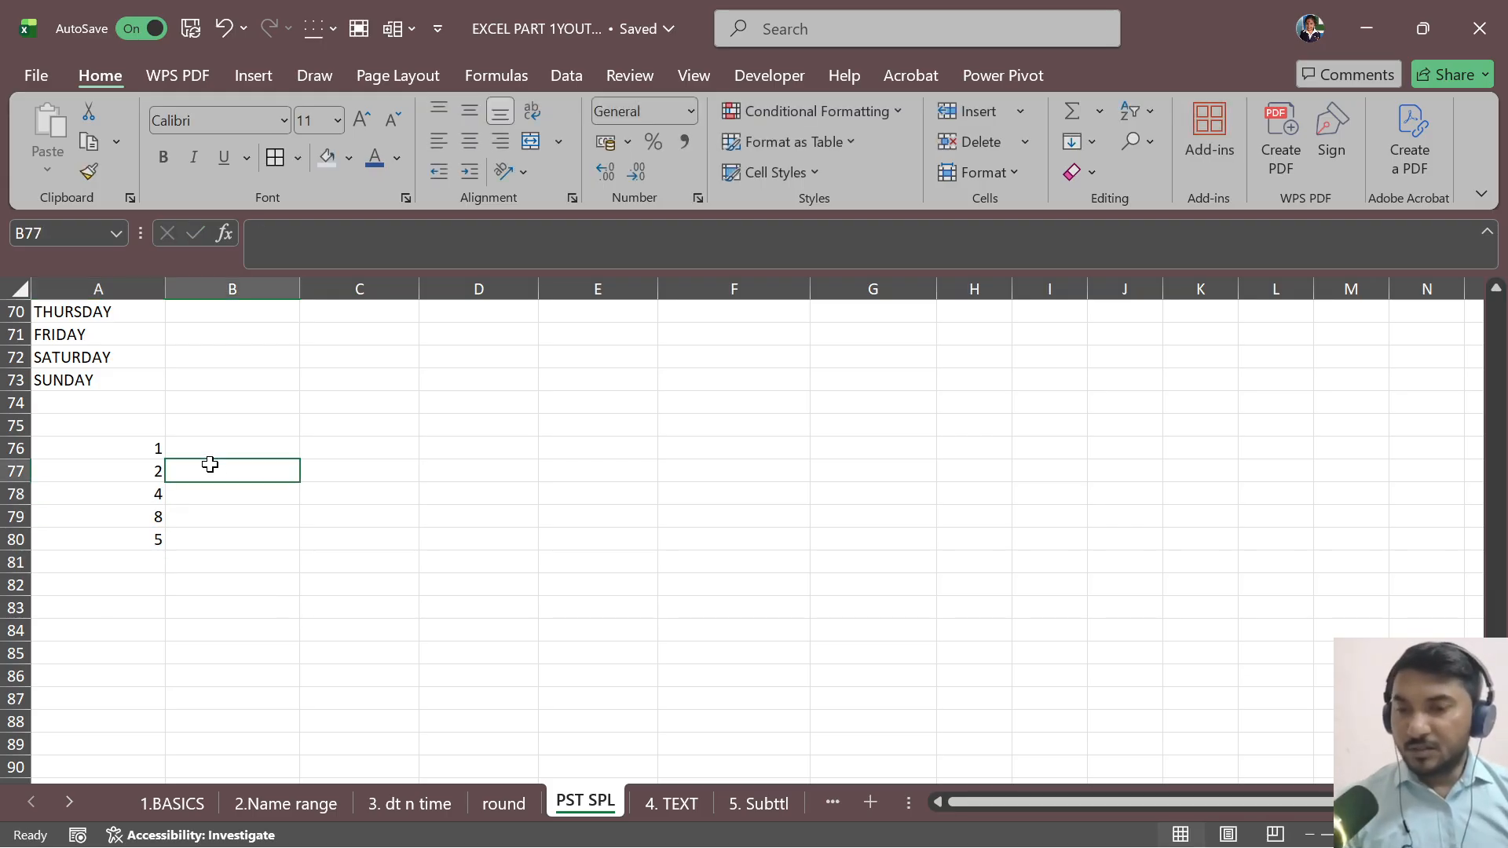
{"action": "type", "text": "20"}
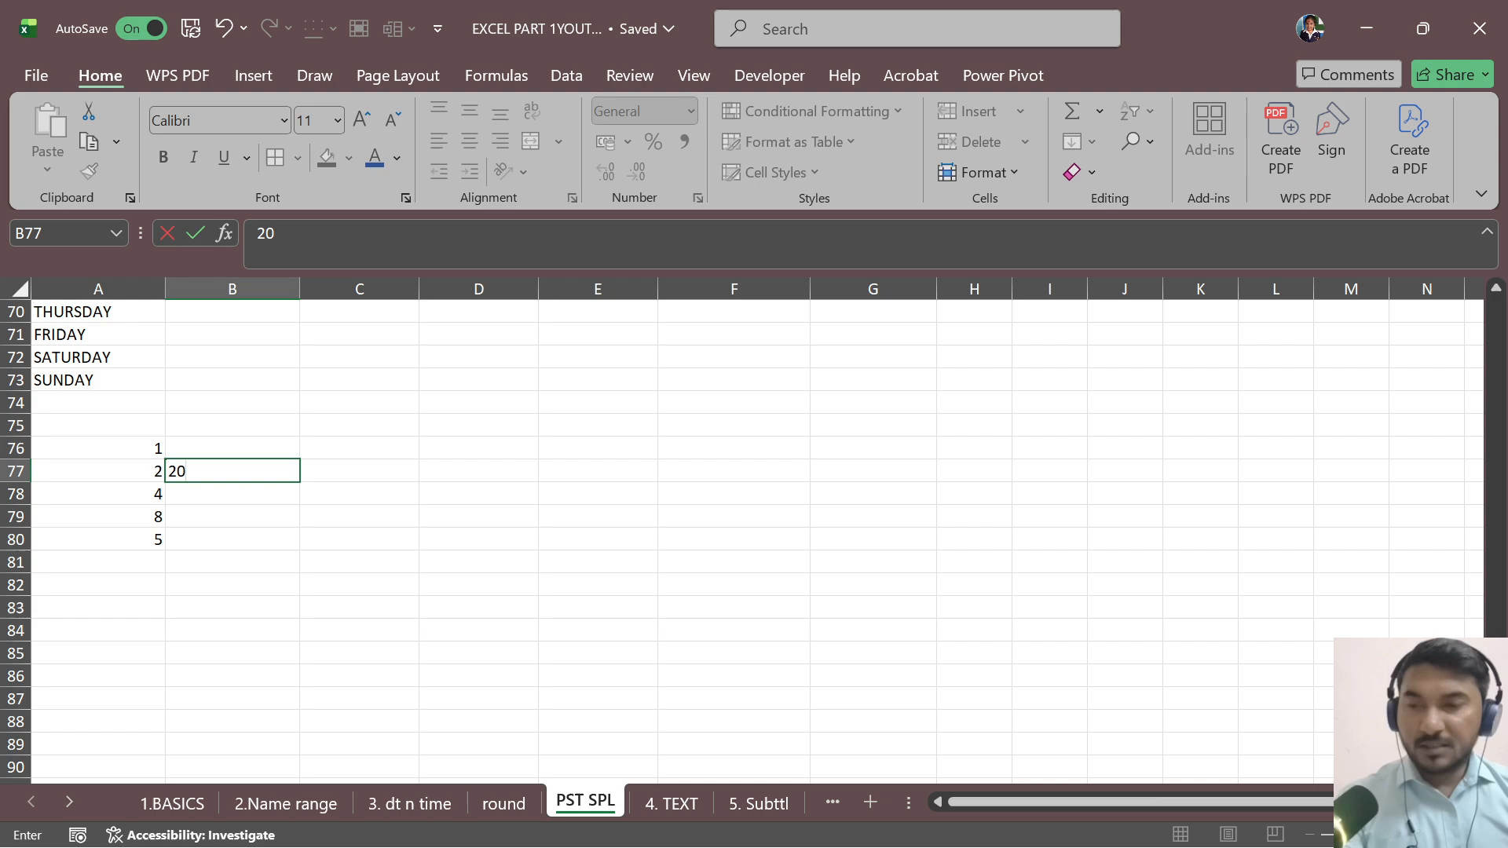
{"action": "left_click", "coordinate": [212, 522]}
{"action": "type", "text": "80"}
{"action": "left_click", "coordinate": [318, 558]}
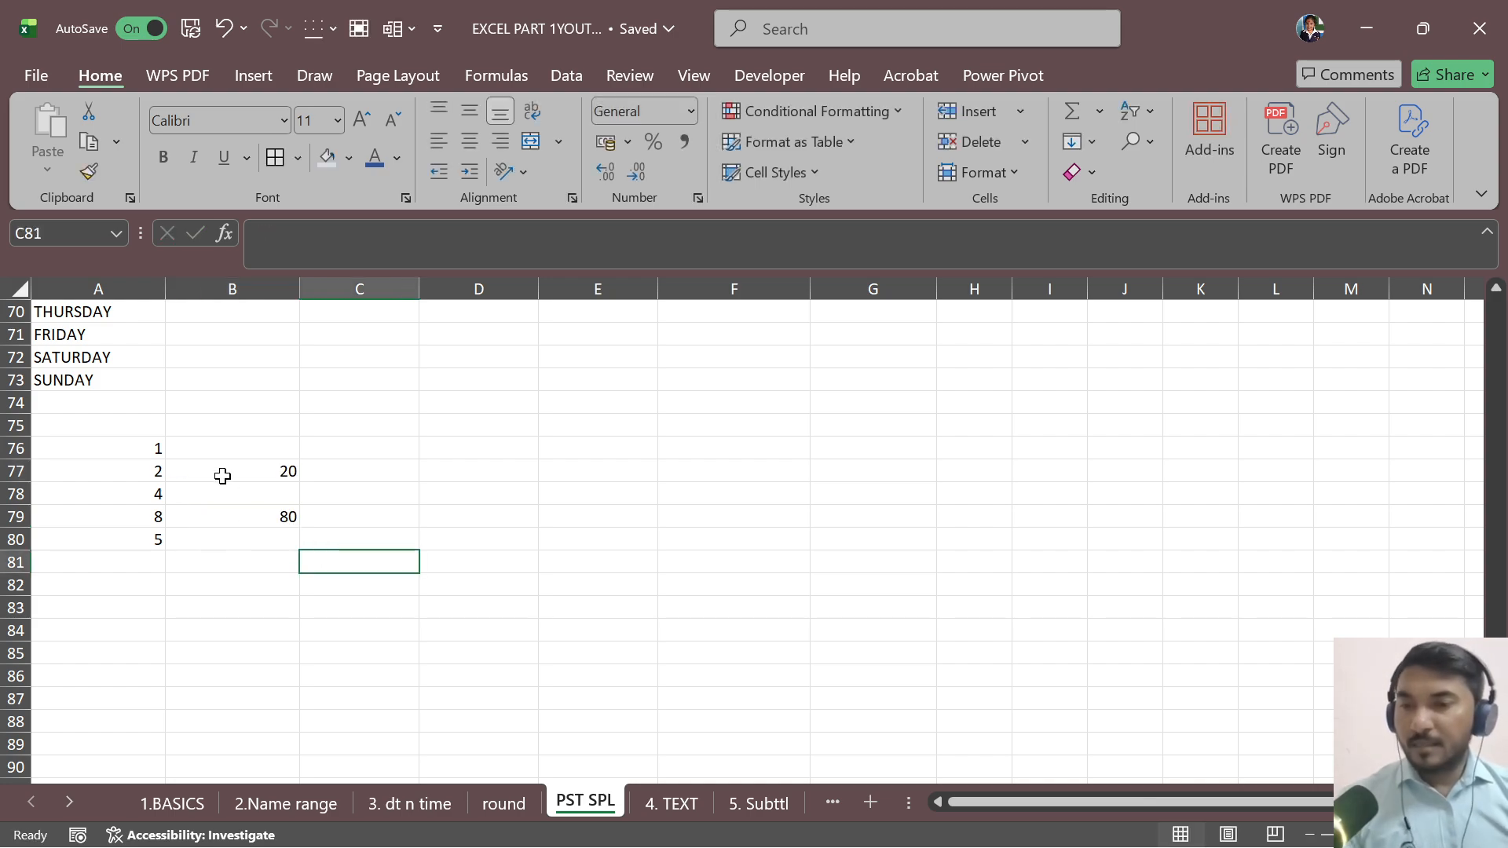
Step: Copy B76:B80 and paste it over the numbers starting at A76 using Paste Special with Skip blanks
{"action": "left_click_drag", "start_coordinate": [236, 454], "coordinate": [252, 534]}
{"action": "key", "text": "ctrl+c"}
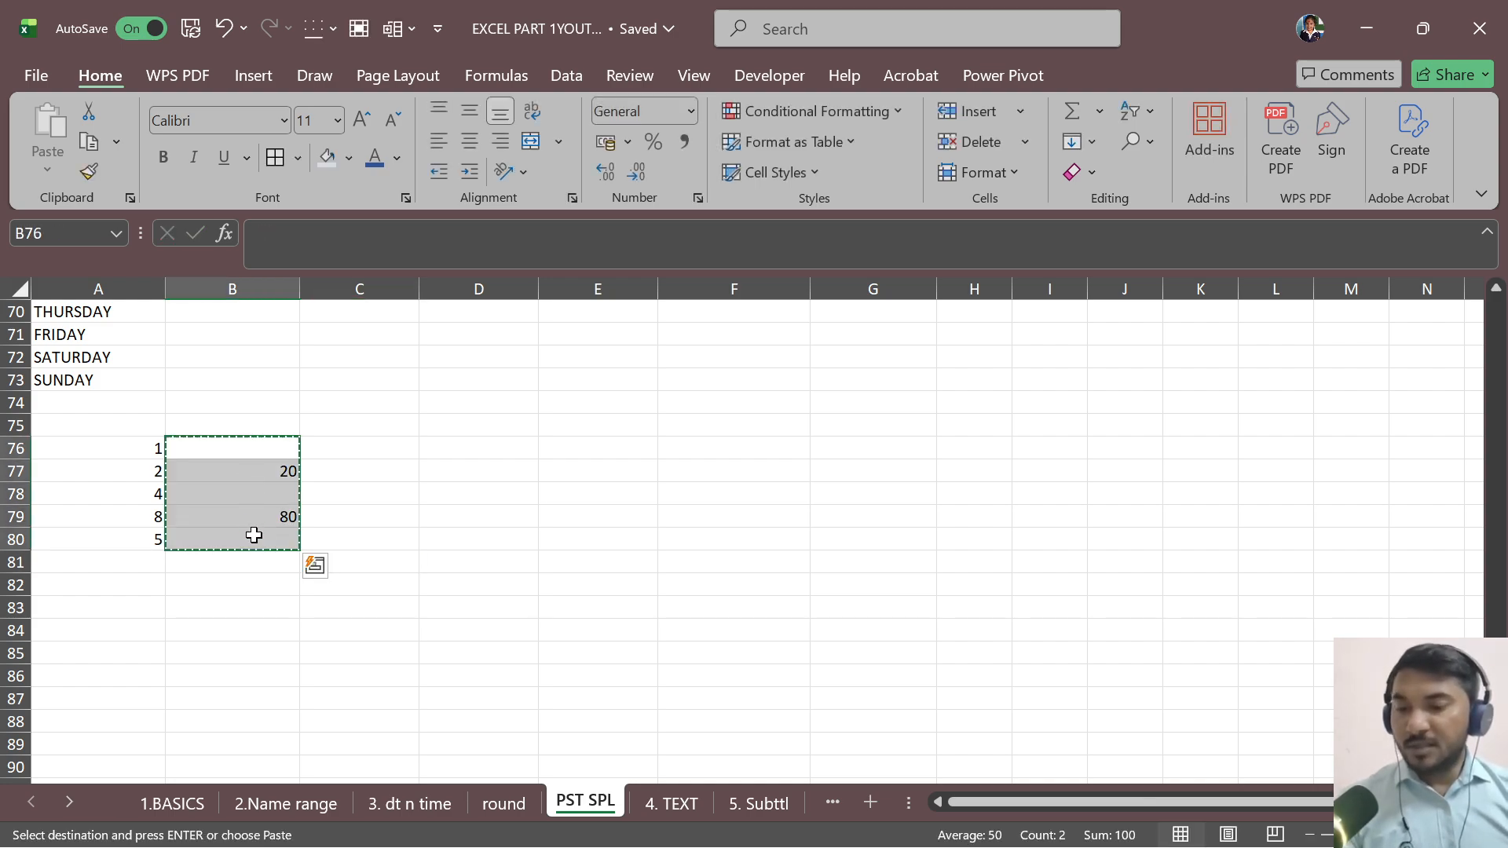
{"action": "left_click", "coordinate": [129, 449]}
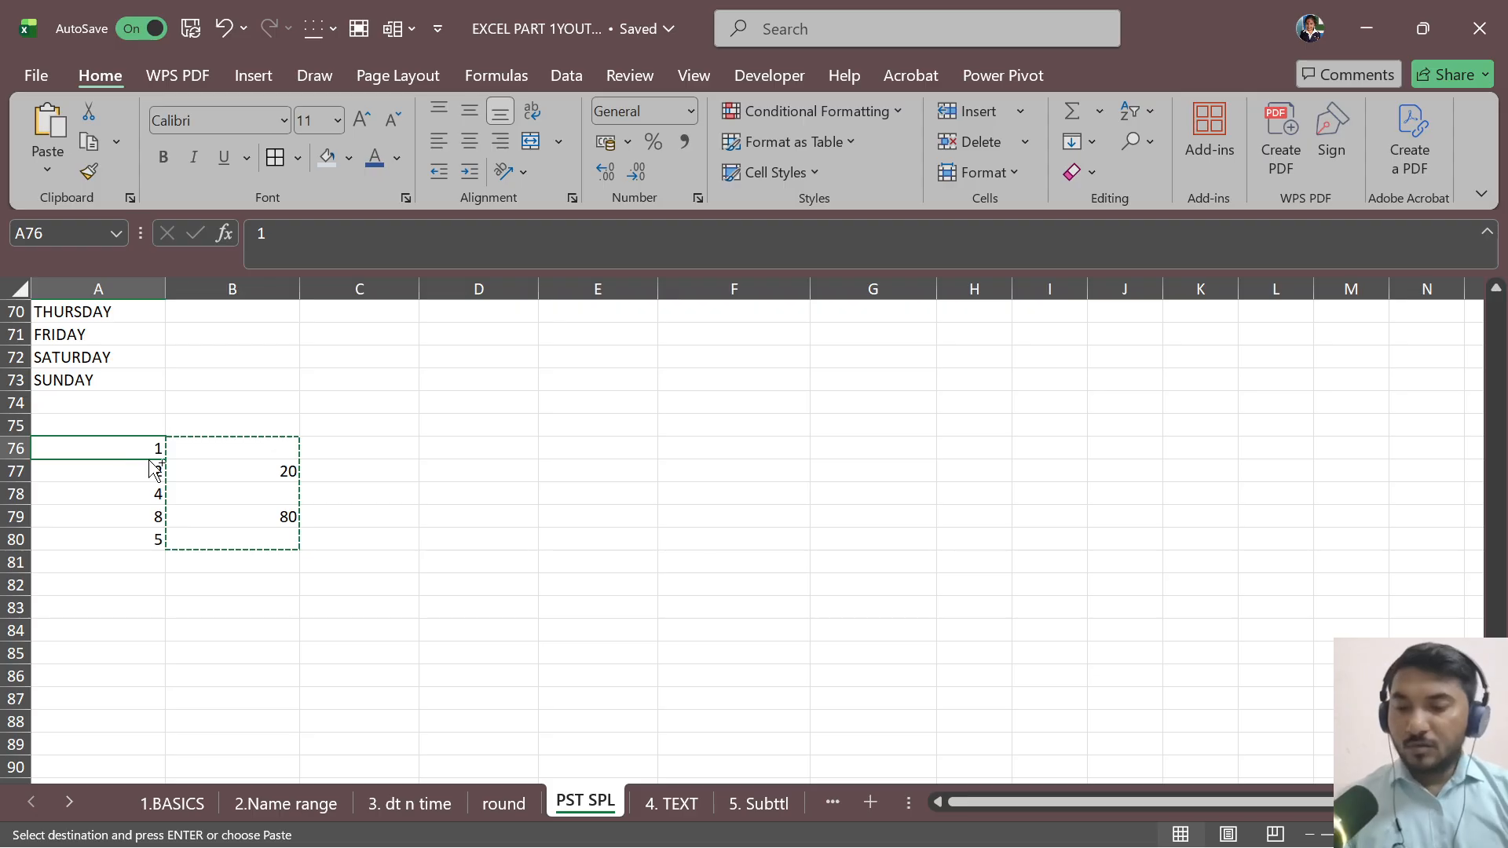
{"action": "key", "text": "ctrl+alt+v"}
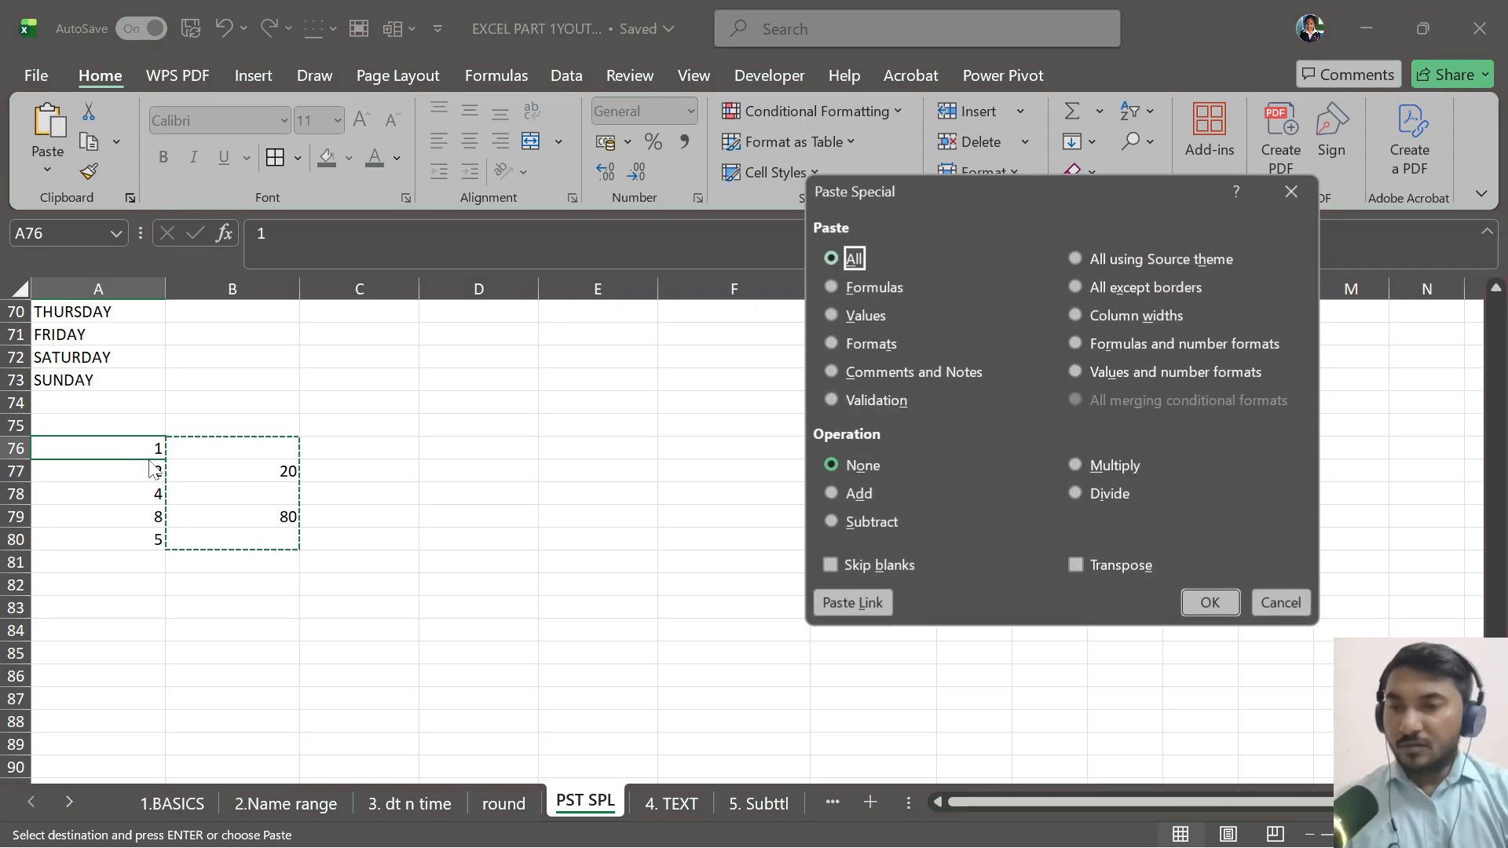
{"action": "left_click", "coordinate": [895, 564]}
{"action": "left_click", "coordinate": [1210, 603]}
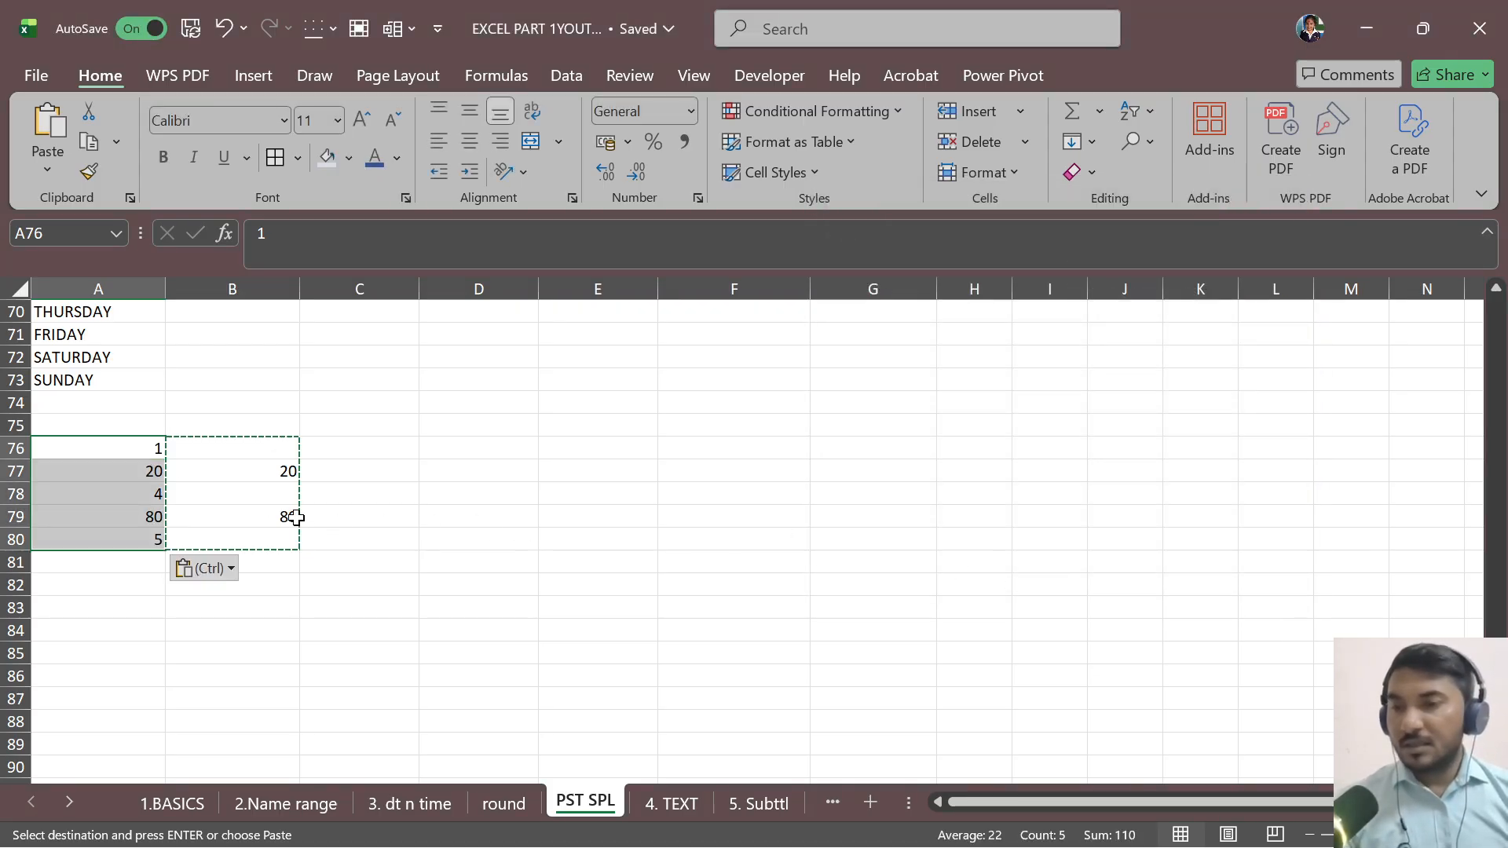
Step: Compare the numbers in A76:A80 with the replacement values and blank cells beside them in column B
{"action": "left_click", "coordinate": [135, 439]}
{"action": "left_click", "coordinate": [145, 491]}
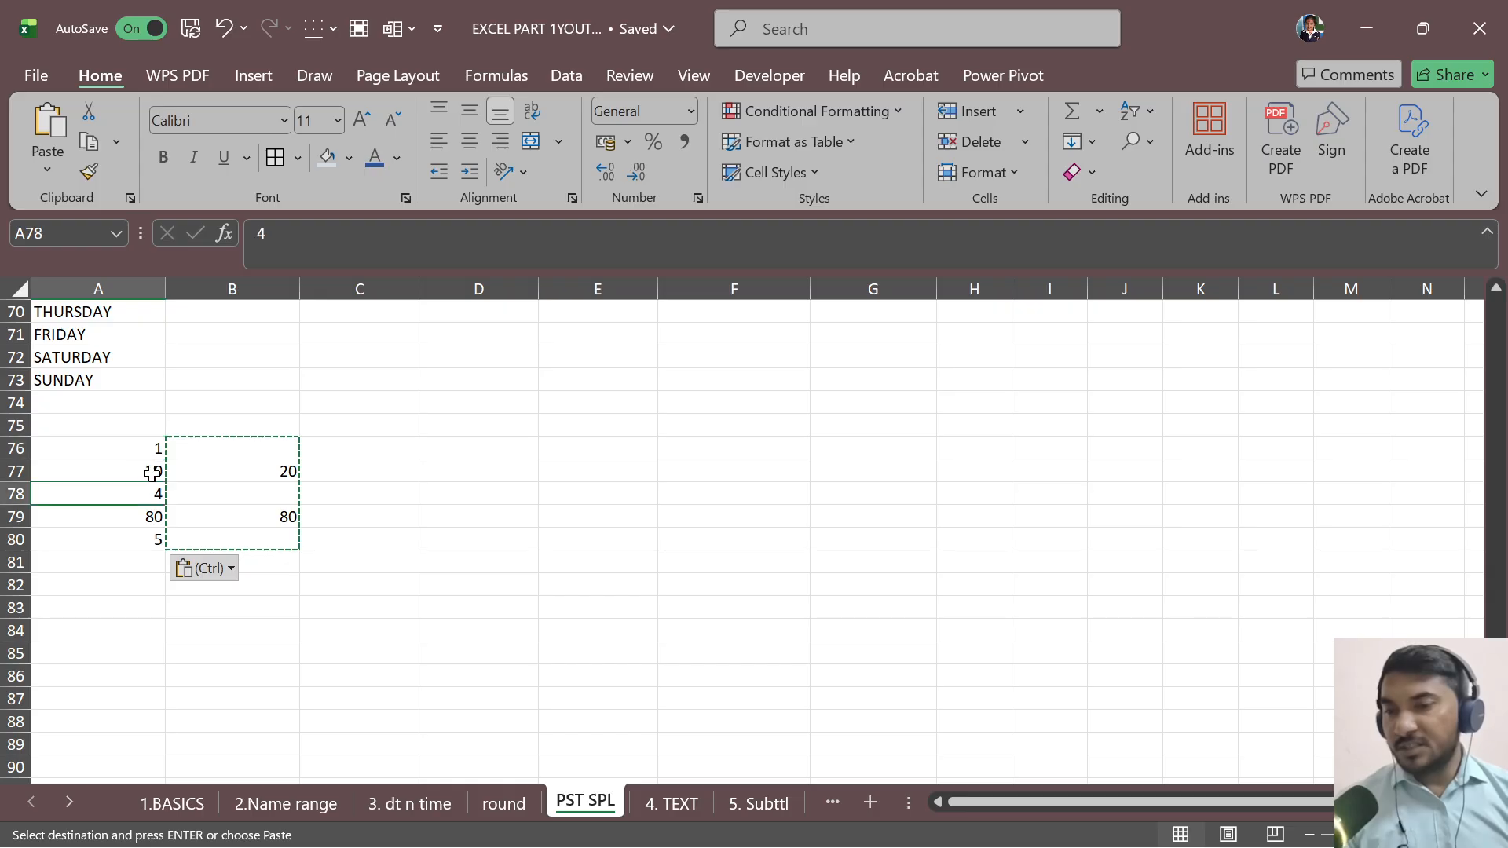
{"action": "left_click", "coordinate": [149, 471]}
{"action": "left_click", "coordinate": [153, 518]}
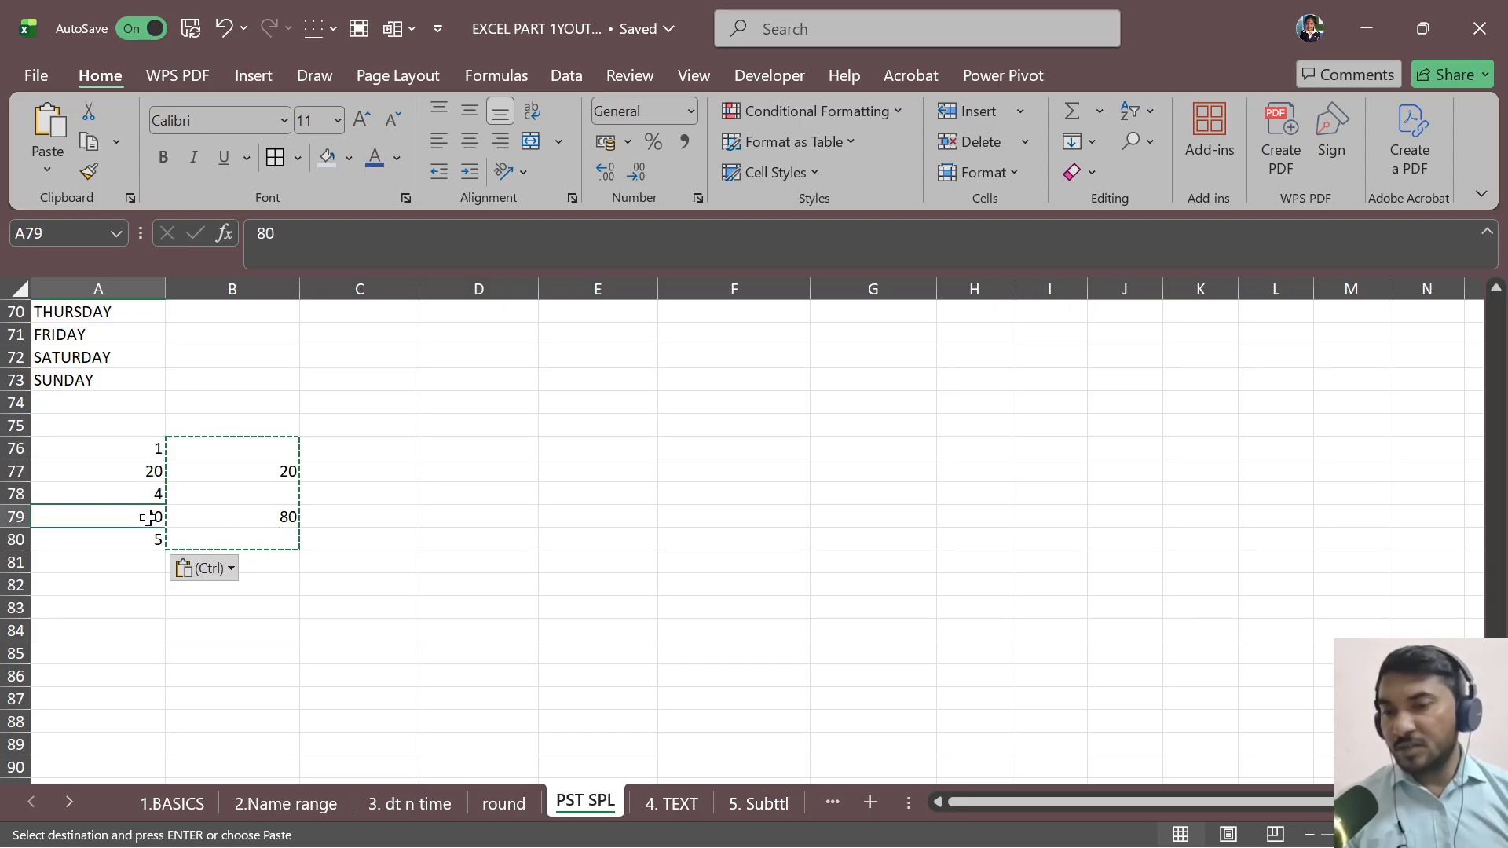
{"action": "left_click", "coordinate": [238, 492]}
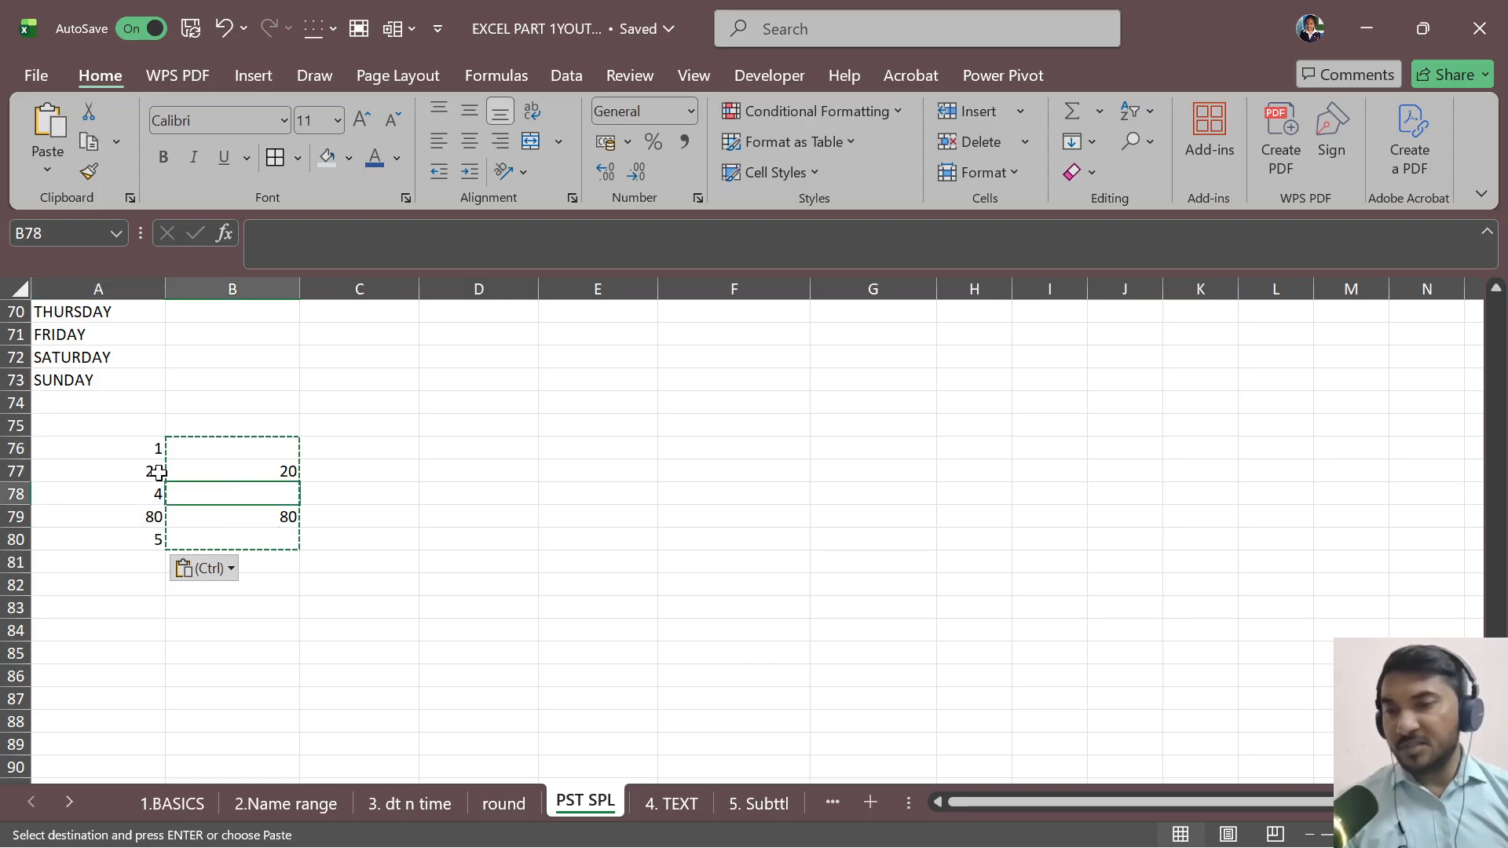
{"action": "left_click", "coordinate": [234, 454]}
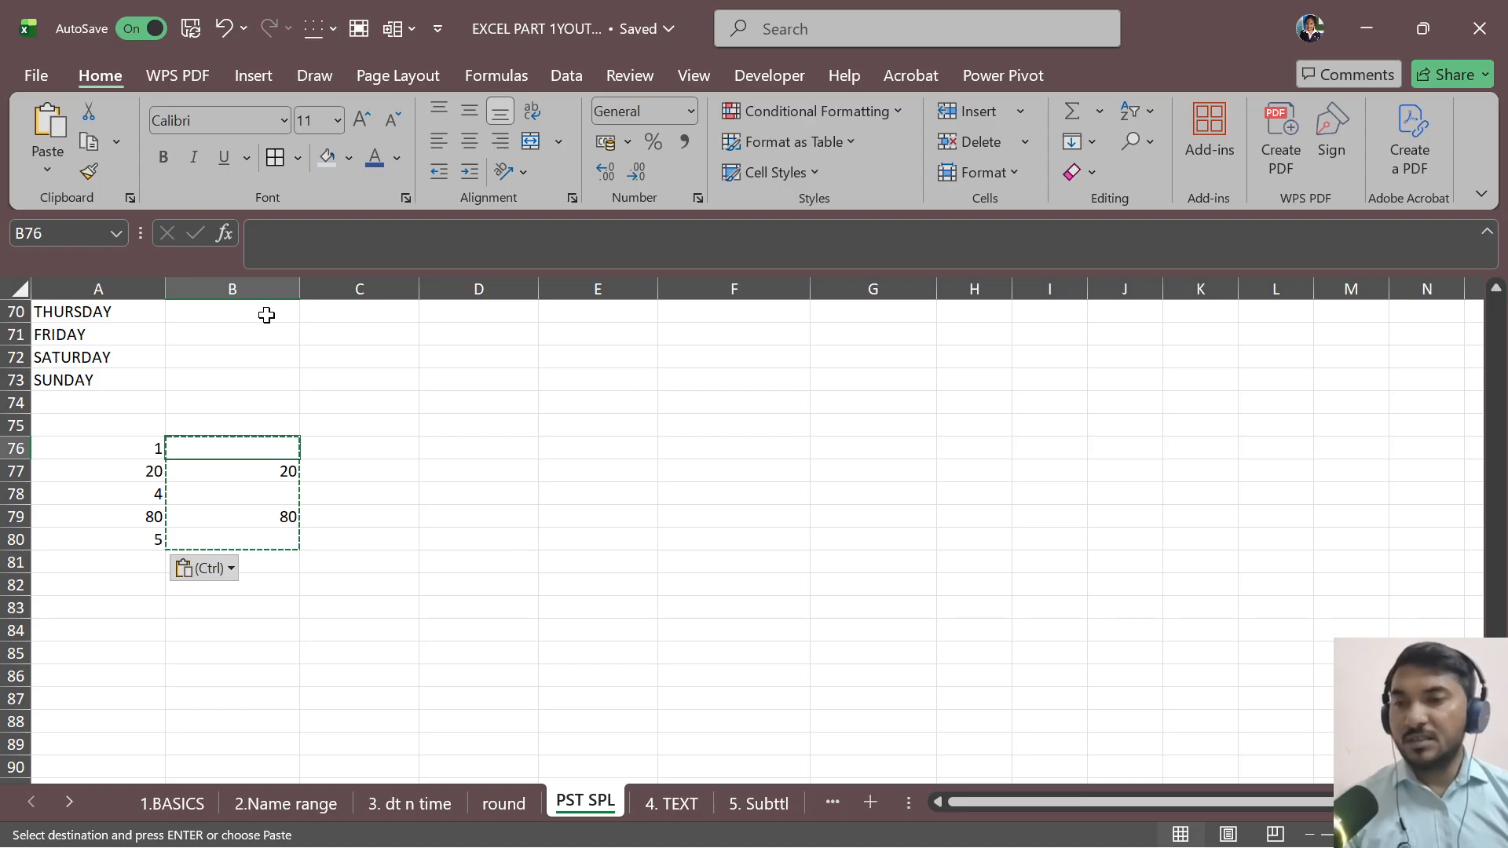
Step: Delete the cells B75:B82 containing the replacement values, shifting cells left
{"action": "left_click_drag", "start_coordinate": [258, 415], "coordinate": [273, 558]}
{"action": "key", "text": "ctrl+minus"}
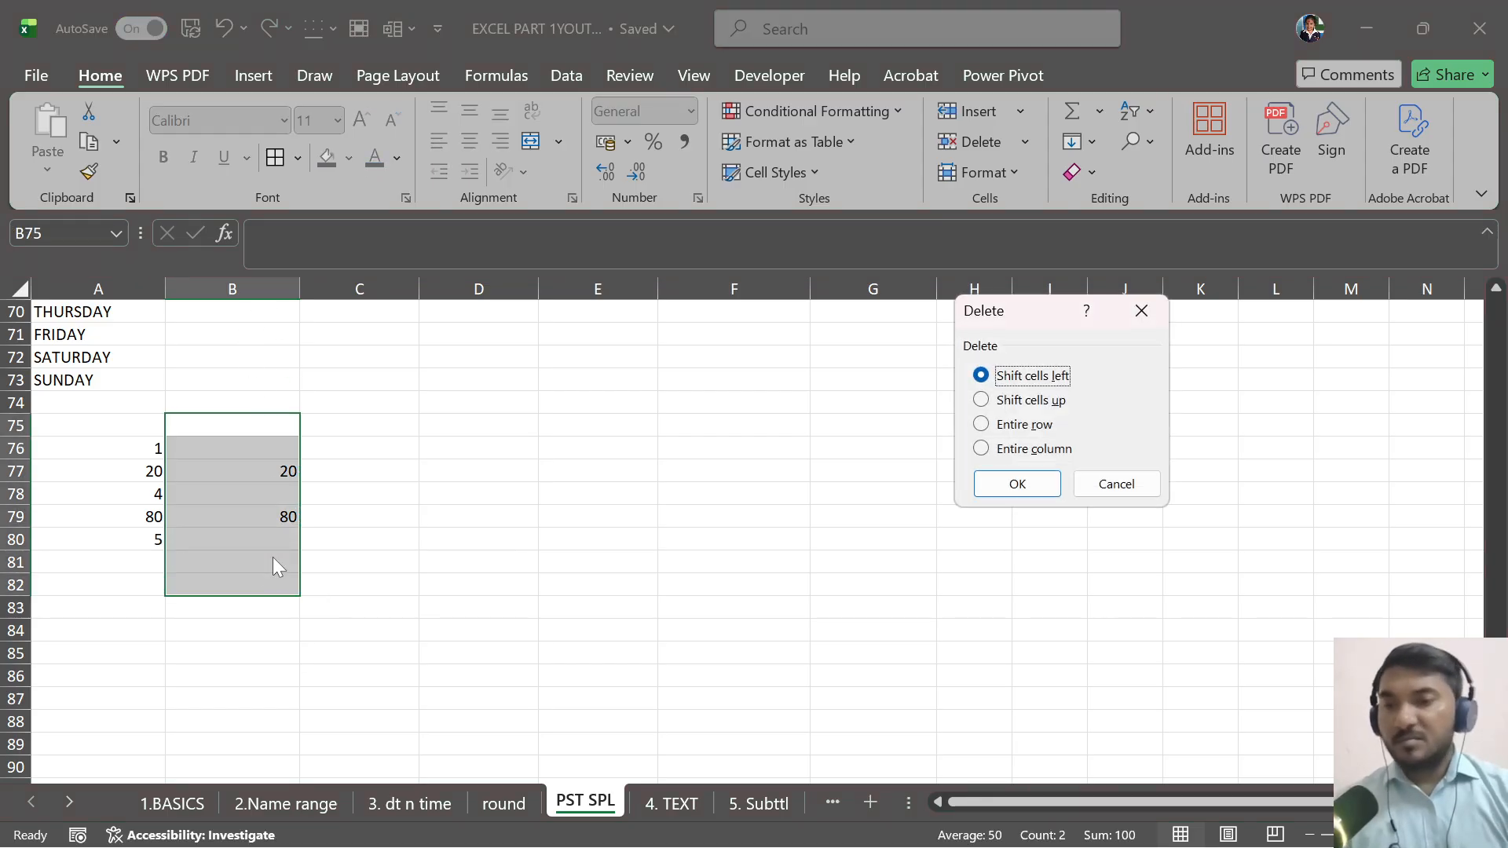